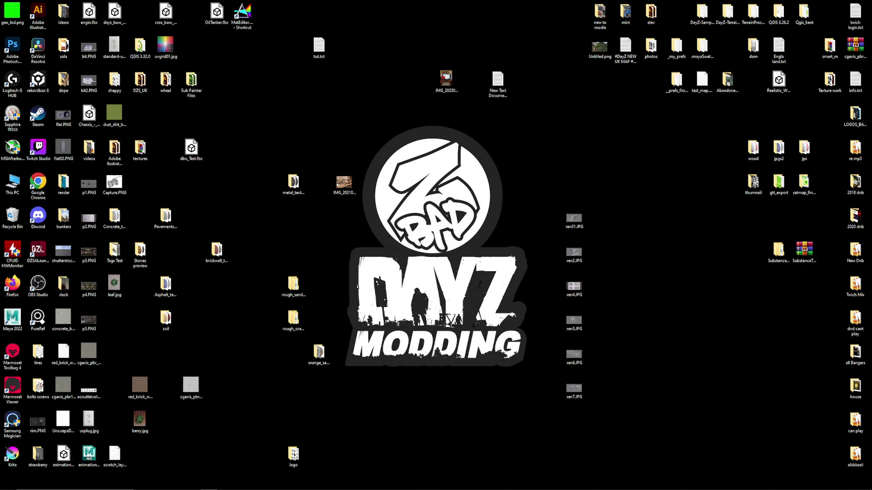
Launch Maya 2022 from its Windows desktop shortcut
double_click(14, 318)
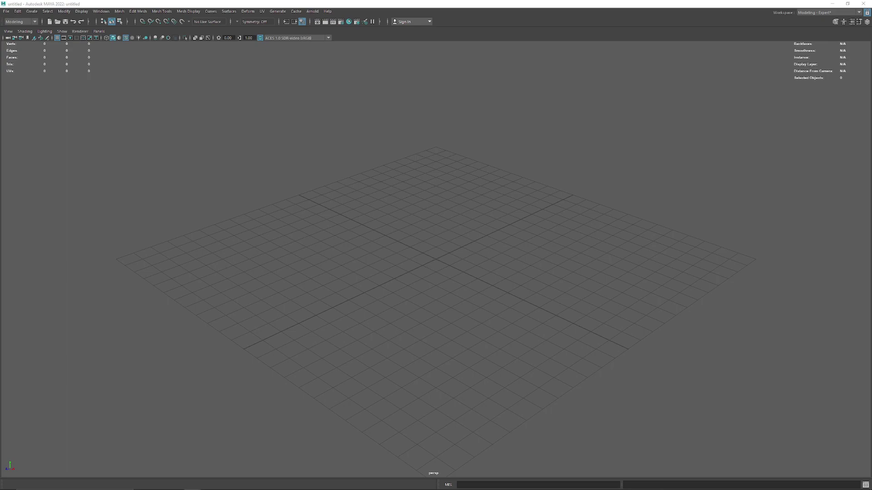
Switch to the Maya Classic workspace and open checkpoint01.mb from Recent Files
click(862, 16)
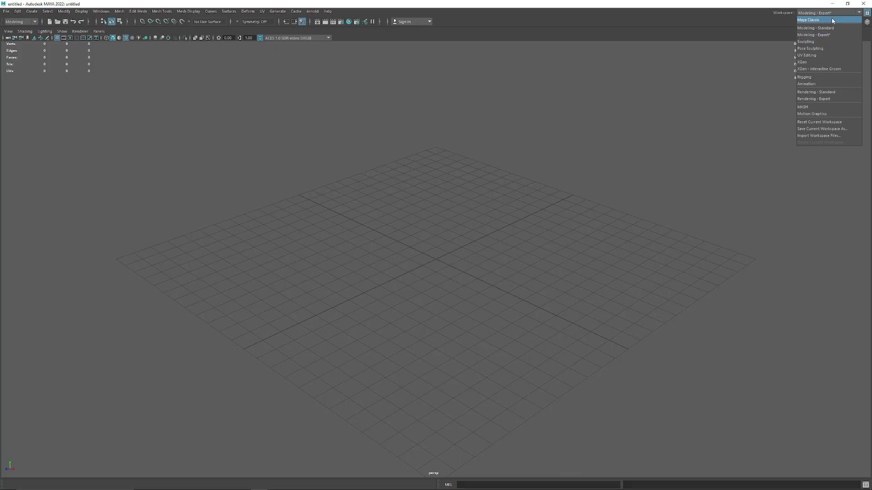
click(829, 18)
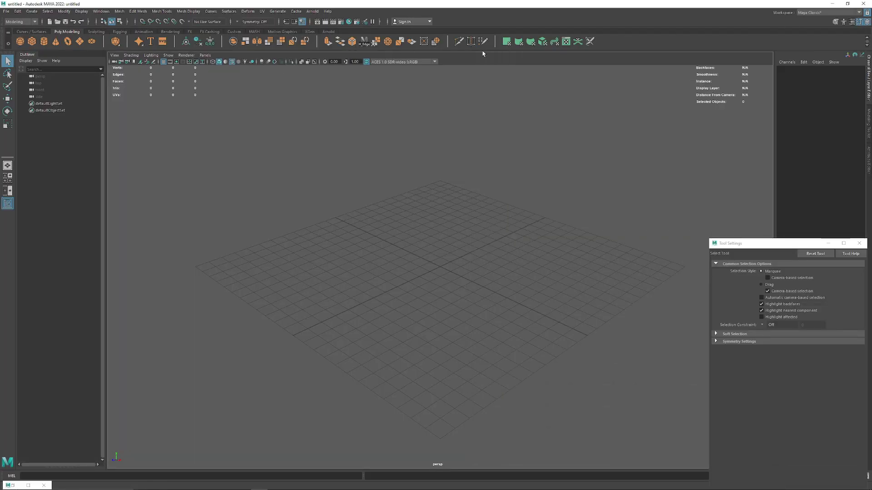
click(6, 12)
mouse_move(27, 224)
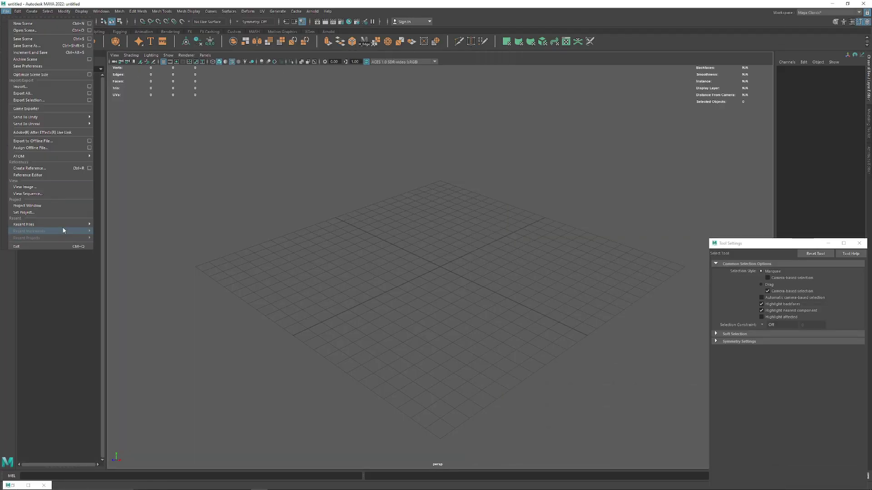
click(193, 225)
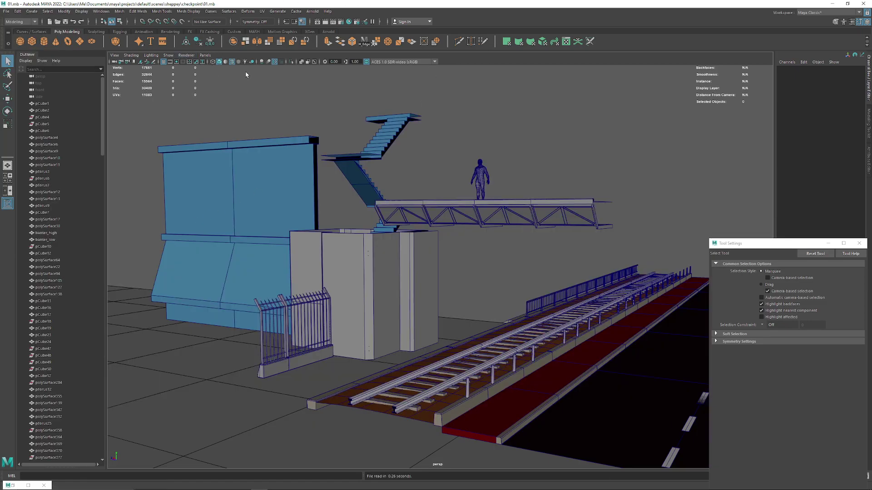
Set the viewport colour space to Un-tone-mapped (sRGB) and view the footbridge and tower
click(434, 61)
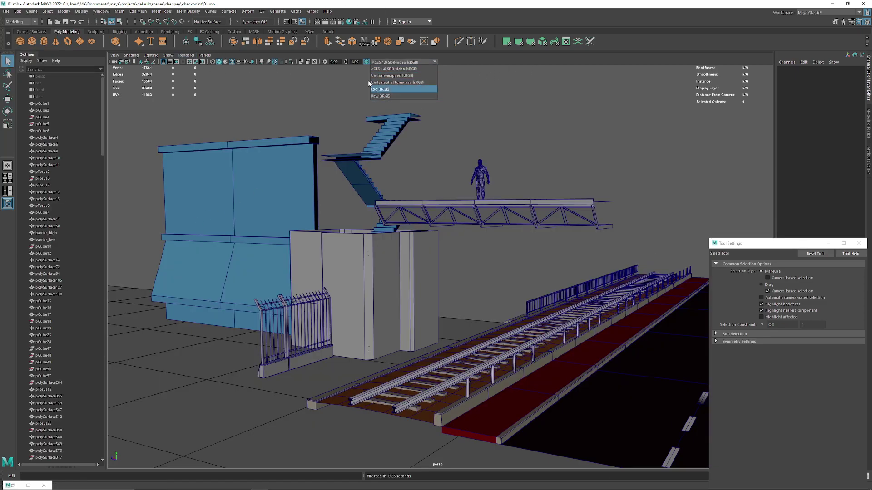
click(395, 73)
mouse_move(345, 150)
alt+mouse_down()
mouse_move(297, 170)
mouse_move(395, 306)
alt+mouse_up()
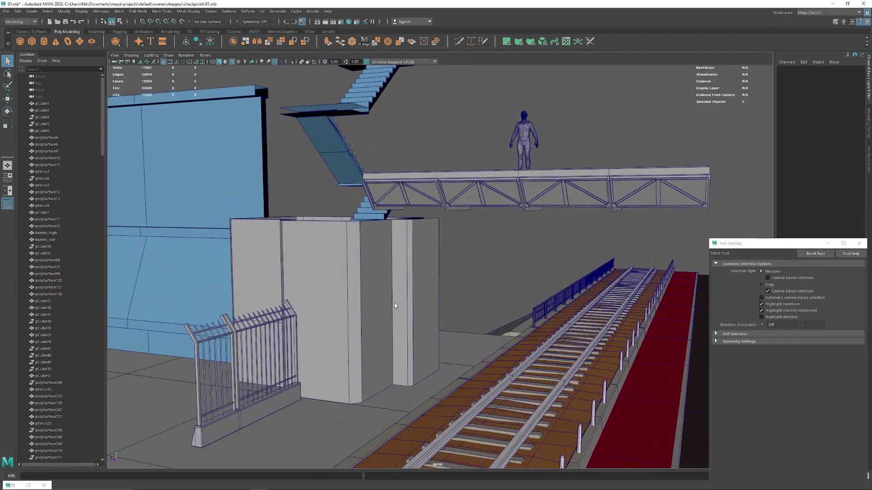
alt+right_drag(394, 306, 375, 350)
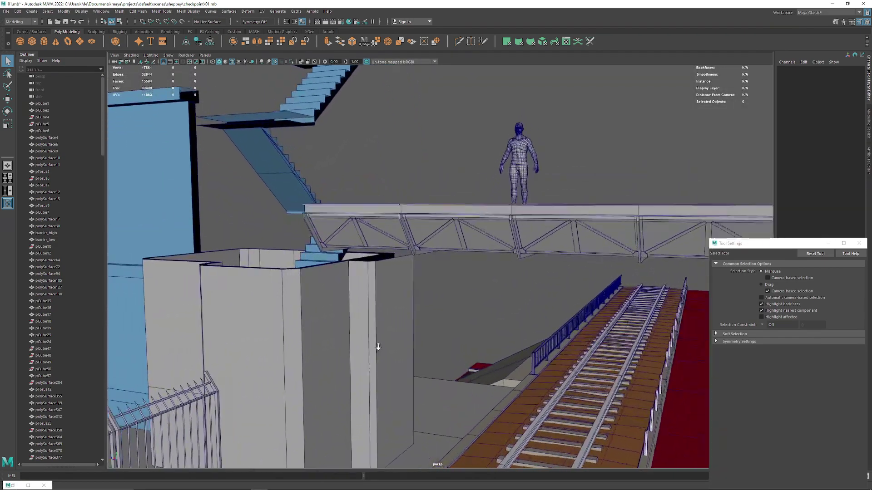
Review the Hardware Renderer 2.0 anti-aliasing settings
click(186, 55)
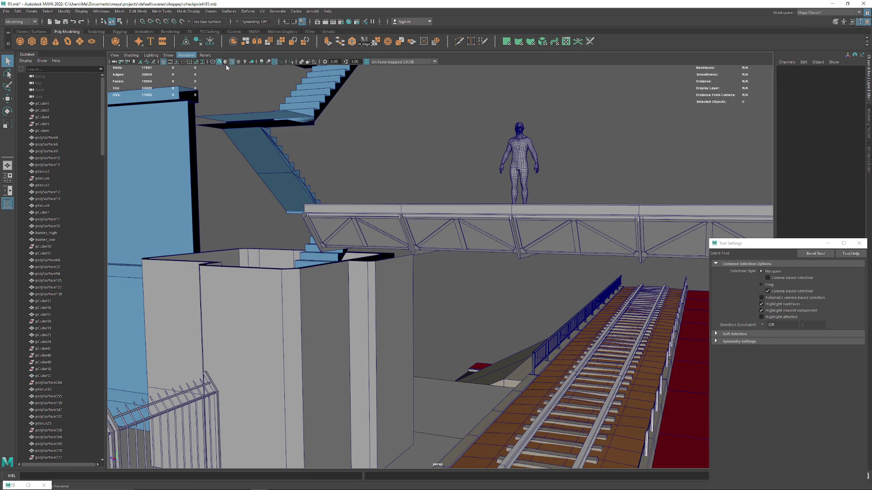
click(225, 64)
click(499, 321)
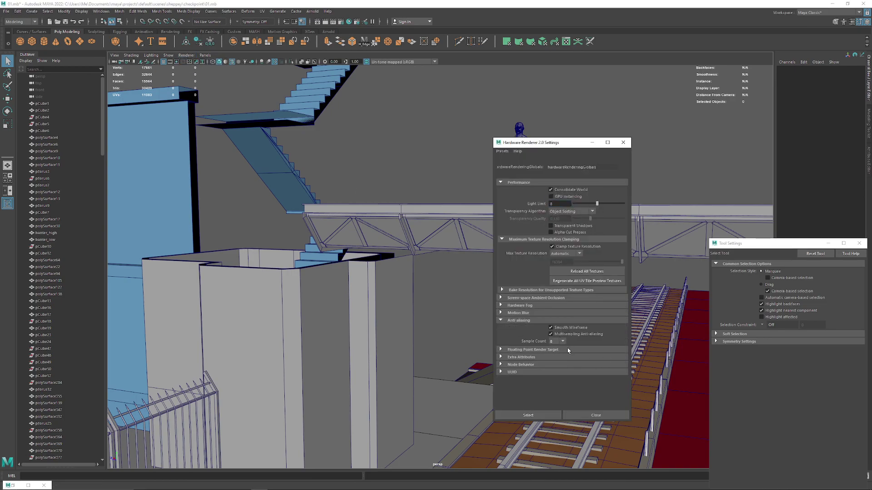
click(595, 414)
Orbit around the pillar and stairs, selecting the stairwell tower wall
mouse_move(356, 268)
alt+mouse_down()
mouse_move(317, 163)
mouse_move(358, 249)
alt+mouse_up()
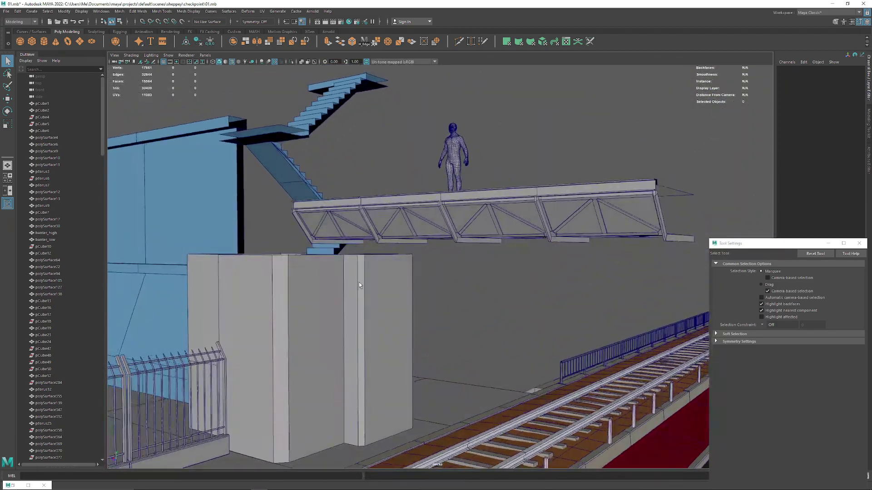
mouse_move(358, 250)
alt+right_down()
mouse_move(359, 203)
mouse_move(365, 213)
alt+right_up()
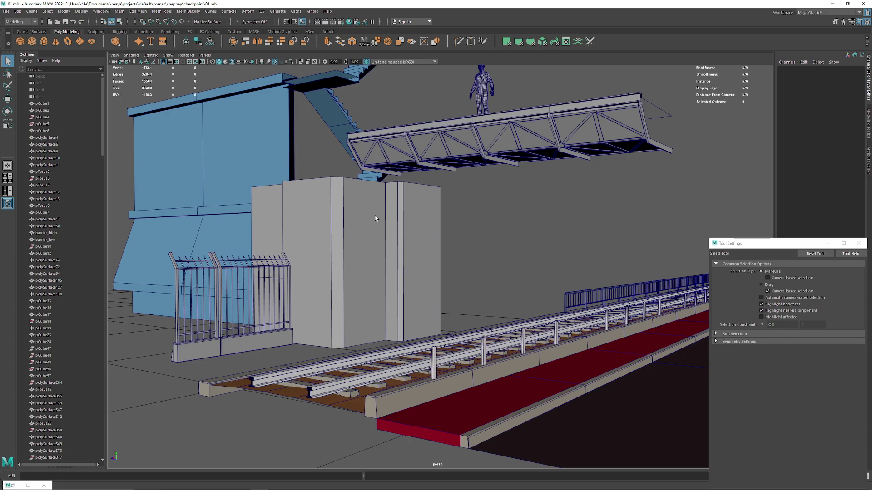
alt+drag(329, 211, 437, 332)
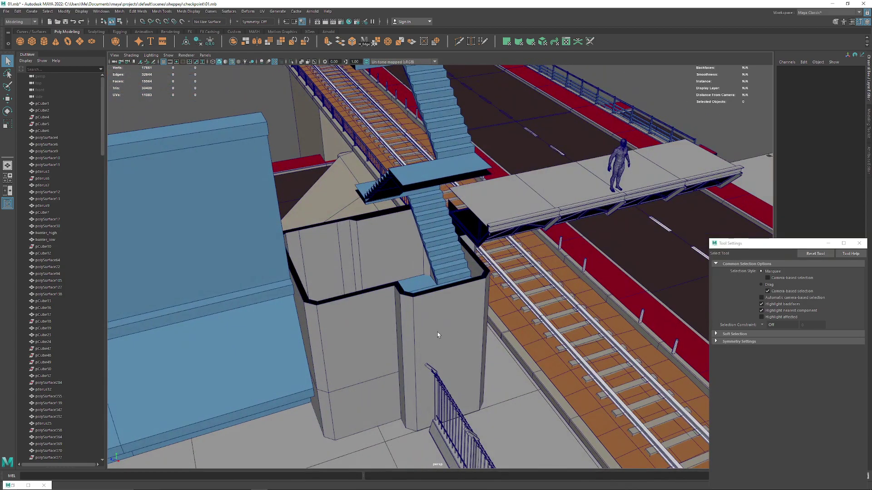
click(437, 331)
alt+drag(345, 273, 472, 279)
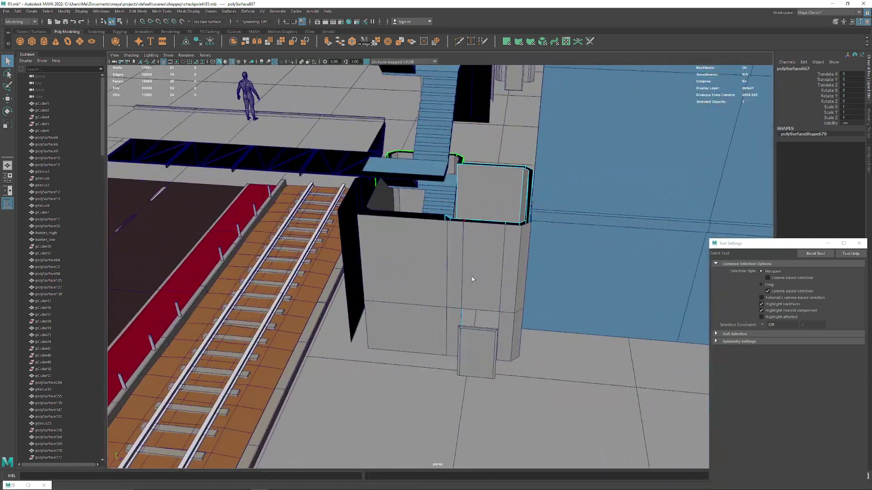
Select the stairwell tower wall pieces and isolate them
click(474, 231)
mouse_move(475, 231)
alt+mouse_down()
mouse_move(390, 315)
mouse_move(372, 294)
mouse_move(407, 289)
mouse_move(412, 260)
mouse_move(364, 275)
mouse_move(376, 295)
mouse_move(424, 295)
mouse_move(455, 271)
mouse_move(582, 224)
mouse_move(516, 240)
mouse_move(347, 231)
alt+mouse_up()
shift+click(390, 314)
key(ctrl+1)
Separate the front tower wall piece into individual panels with Mesh > Separate
click(522, 307)
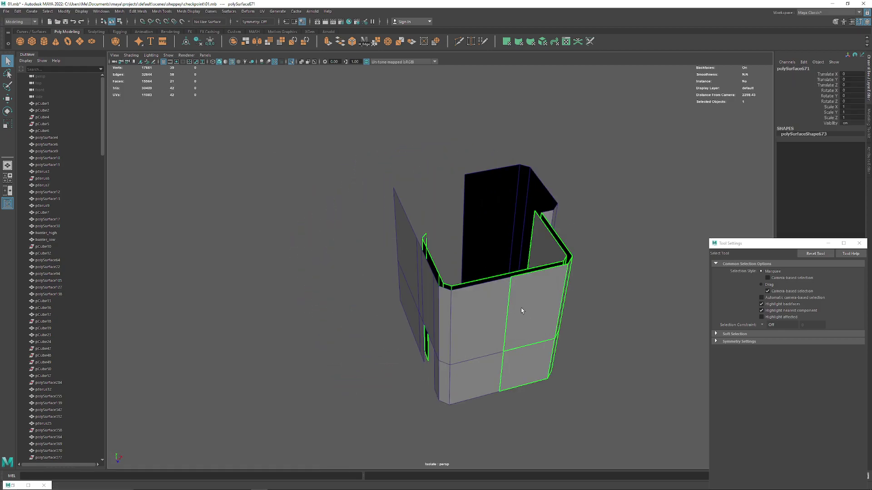
alt+drag(521, 307, 469, 286)
alt+middle_drag(469, 287, 432, 245)
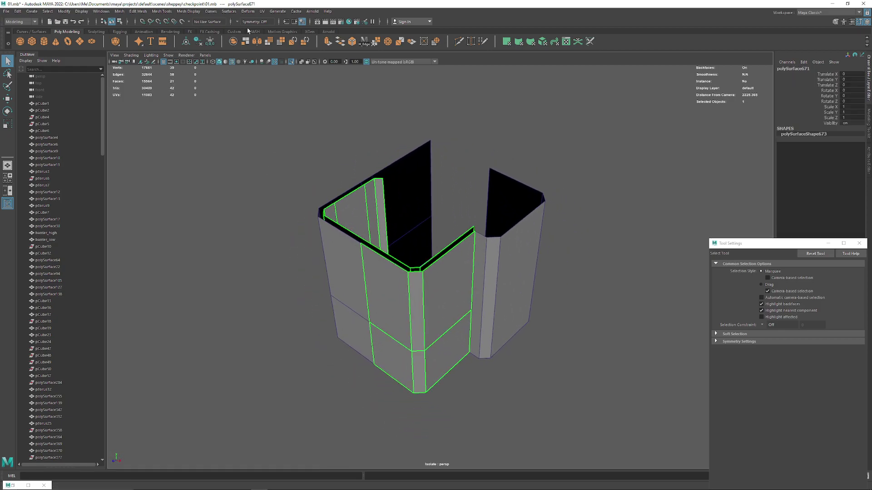
click(120, 11)
click(140, 43)
Delete the horizontal edge loop across one front panel
click(445, 317)
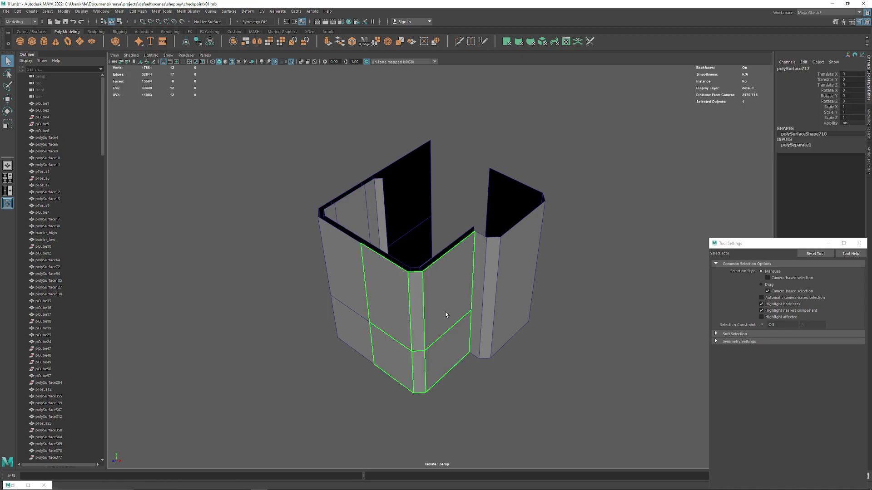
alt+drag(445, 317, 413, 288)
right_drag(413, 287, 443, 308)
double_click(443, 305)
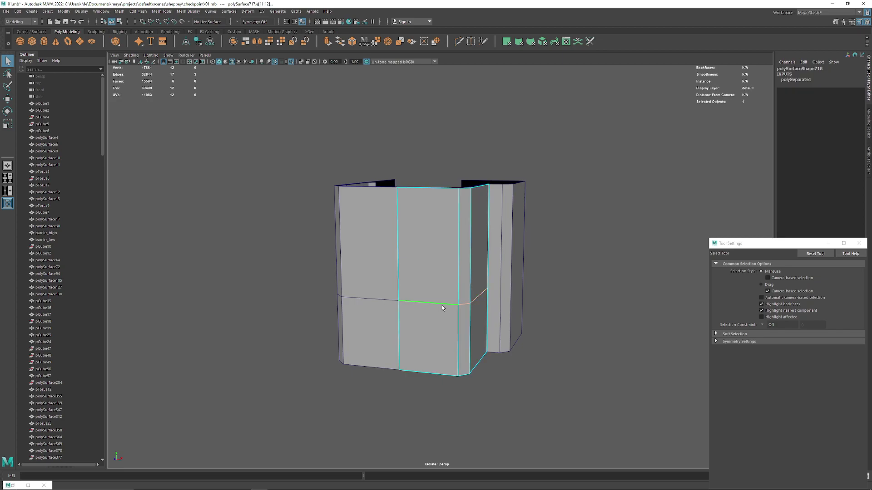
key(ctrl+Delete)
alt+drag(443, 308, 484, 302)
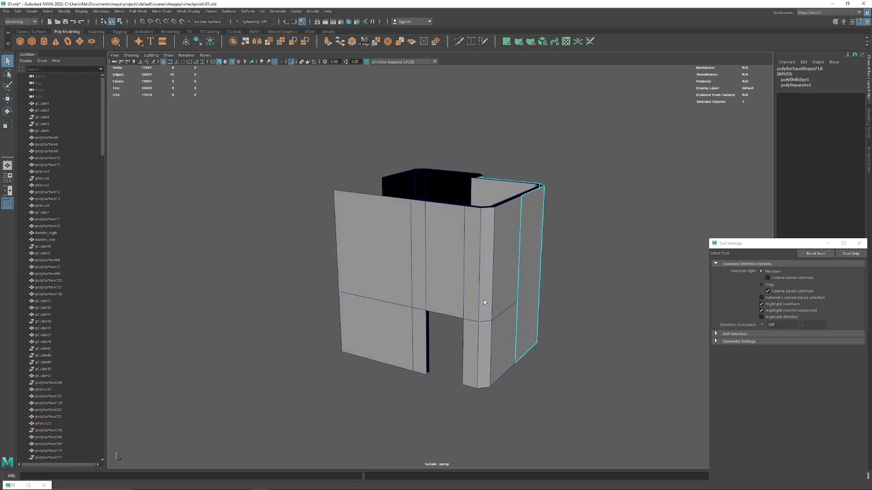
alt+drag(512, 357, 486, 306)
Select the left tower wall piece together with the front panels
key(F8)
click(589, 255)
mouse_move(589, 255)
alt+mouse_down()
mouse_move(473, 317)
mouse_move(411, 311)
mouse_move(366, 246)
mouse_move(331, 288)
mouse_move(400, 291)
mouse_move(345, 295)
mouse_move(390, 292)
mouse_move(448, 305)
mouse_move(584, 308)
mouse_move(516, 301)
mouse_move(439, 312)
mouse_move(567, 313)
mouse_move(460, 285)
mouse_move(433, 291)
alt+mouse_up()
click(366, 246)
shift+click(558, 307)
scroll(567, 314, down, 3)
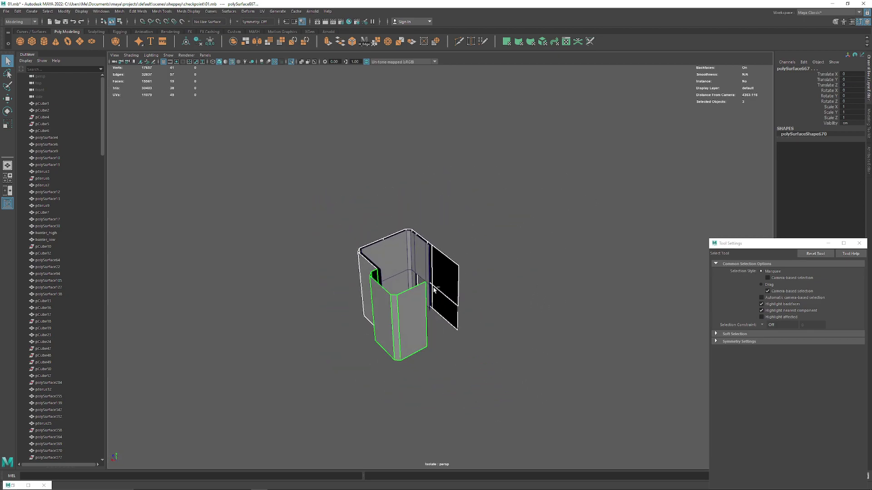
Isolate the selected wall panels and bring the front panel into view
key(ctrl+1)
key(ctrl+1)
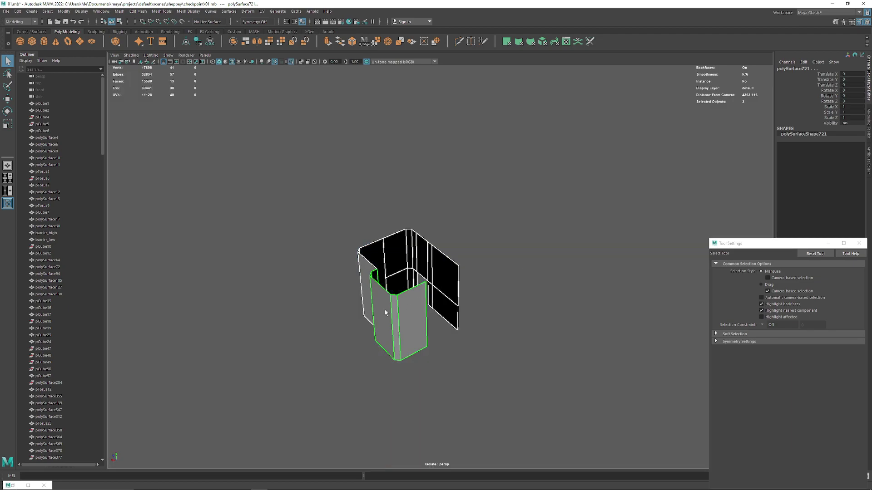
alt+drag(433, 288, 350, 380)
scroll(372, 252, up, 3)
click(632, 279)
mouse_move(633, 279)
alt+mouse_down()
mouse_move(368, 303)
mouse_move(435, 260)
mouse_move(440, 295)
alt+mouse_up()
click(436, 261)
click(361, 288)
mouse_move(362, 288)
alt+mouse_down()
mouse_move(418, 325)
mouse_move(358, 274)
mouse_move(386, 283)
mouse_move(349, 293)
mouse_move(399, 341)
mouse_move(446, 335)
alt+mouse_up()
Point-snap the middle row of door vertices onto the bottom edge, then select the bottom row
click(467, 284)
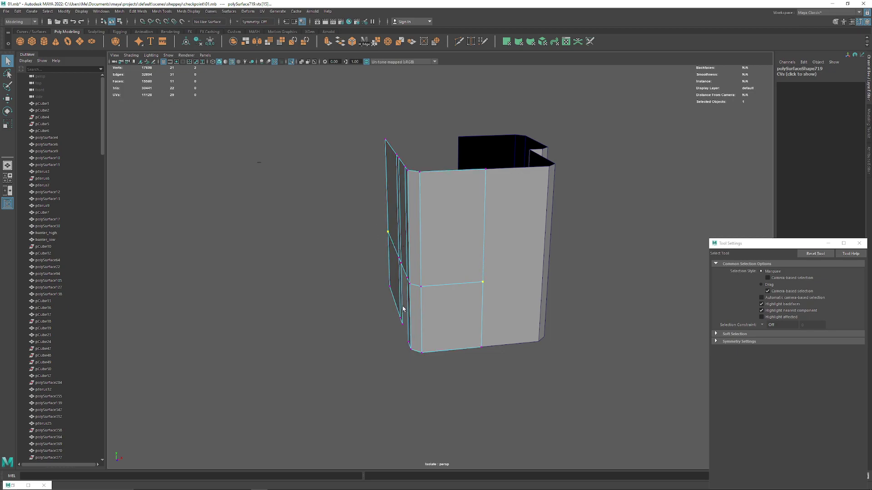
key(w)
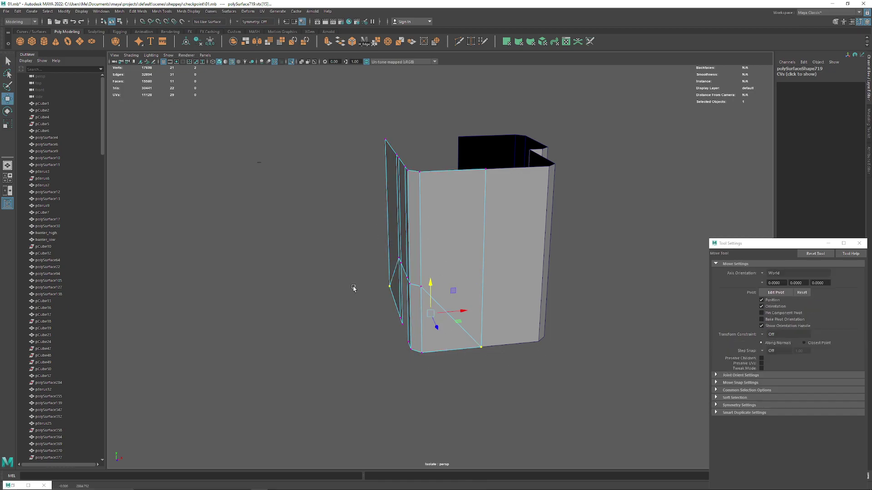
alt+drag(354, 288, 309, 263)
drag(312, 160, 395, 232)
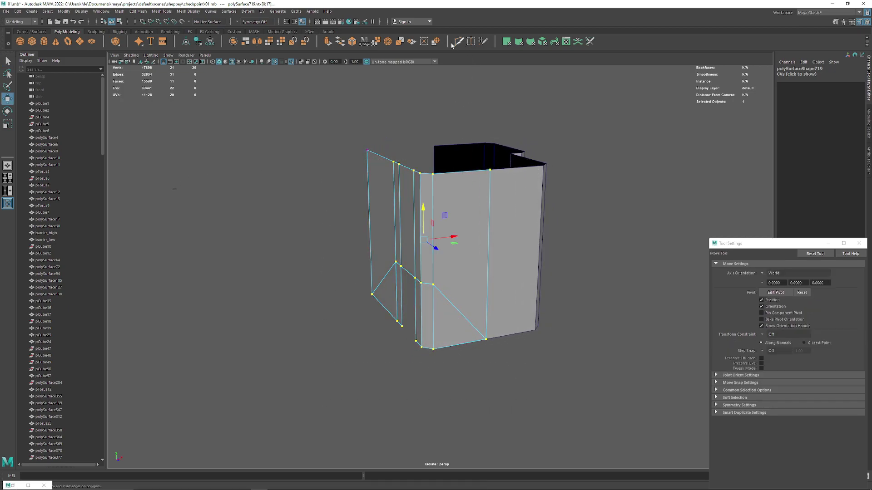
alt+drag(454, 200, 393, 189)
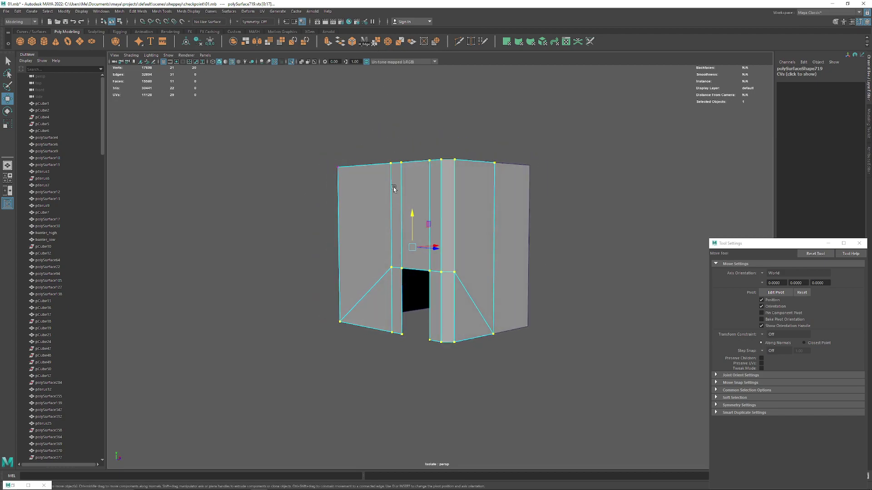
drag(375, 235, 463, 279)
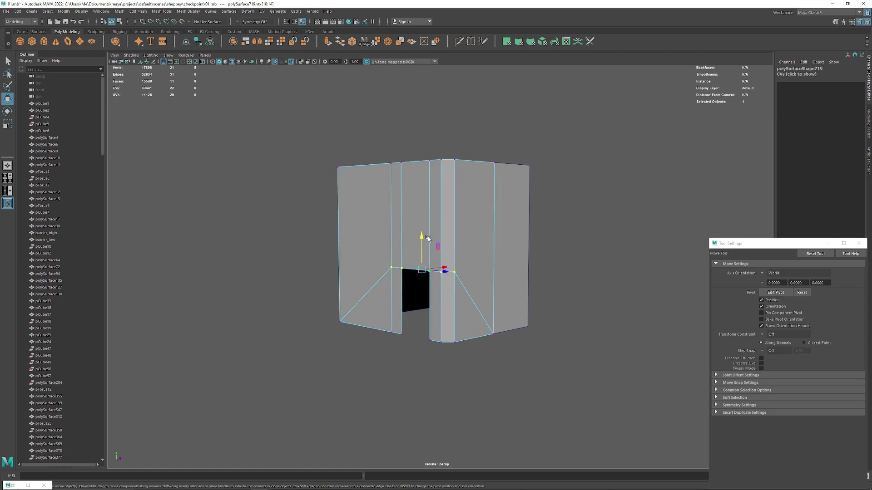
drag(420, 235, 431, 313)
drag(267, 214, 534, 410)
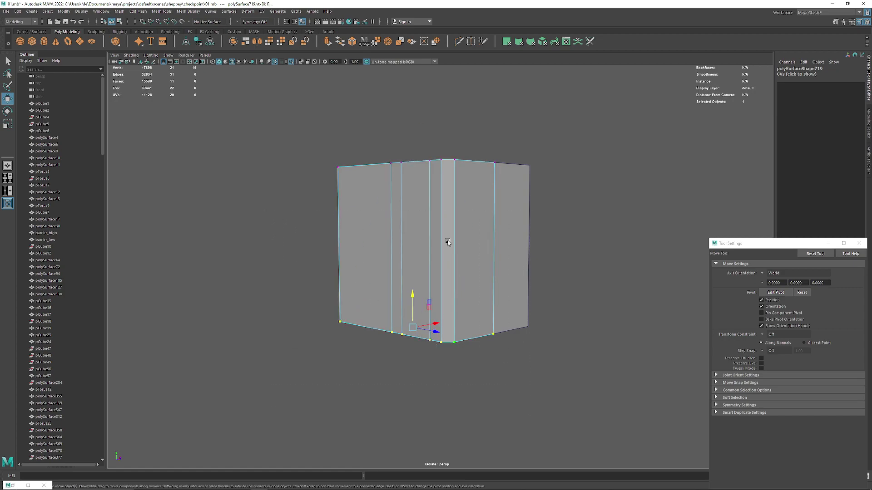
Merge the overlapping bottom vertices with a merge threshold of 1
click(376, 44)
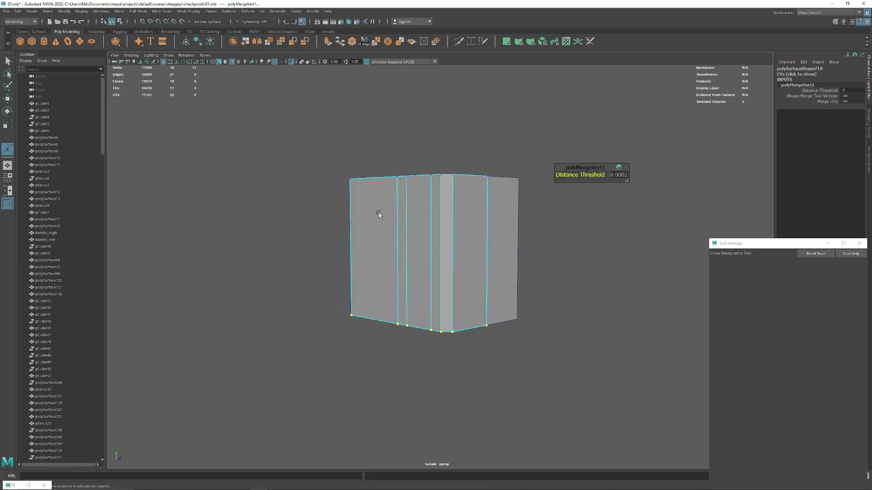
alt+drag(409, 195, 448, 207)
drag(579, 172, 590, 171)
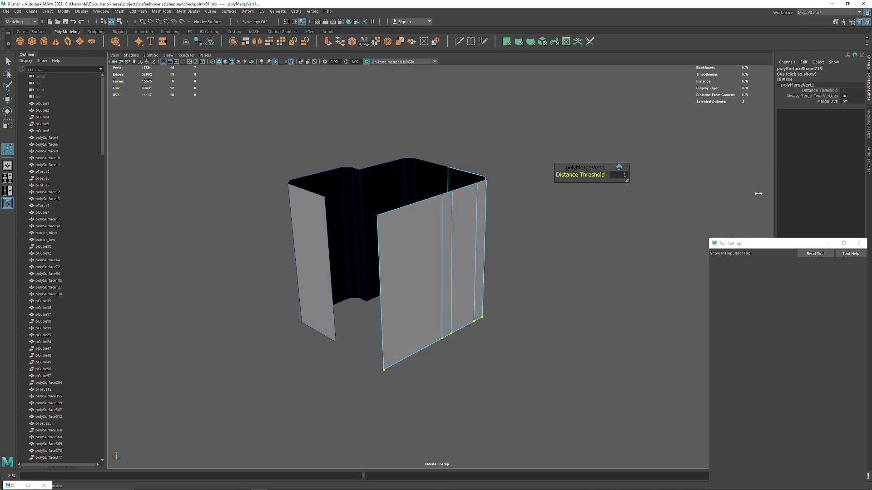
mouse_move(454, 227)
alt+mouse_down()
mouse_move(498, 234)
mouse_move(421, 270)
alt+mouse_up()
Delete the unwanted extra edges on the wall panel
key(F8)
key(q)
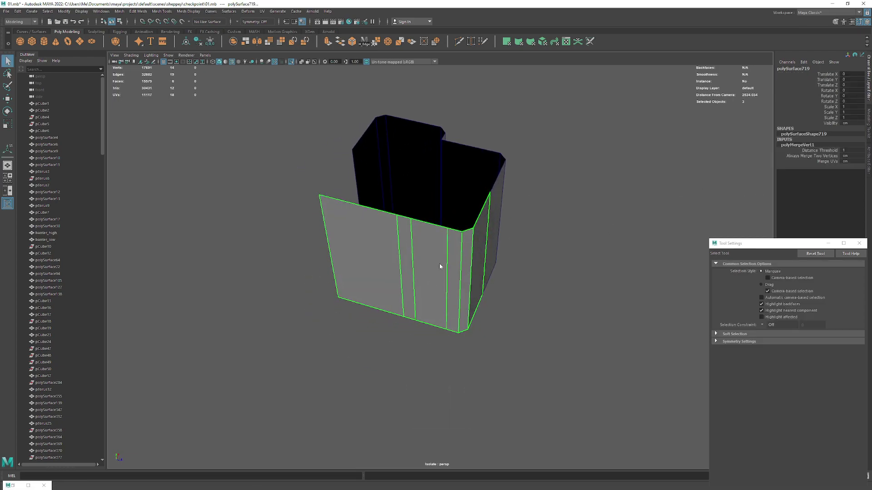
key(F10)
click(446, 255)
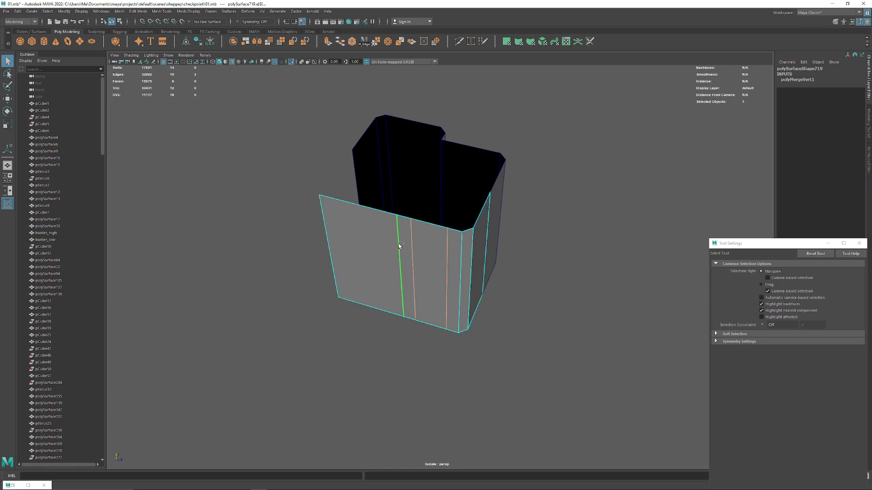
key(Delete)
Shift-drag the open border edge to extrude a new face closing the wall gap
mouse_move(424, 228)
alt+mouse_down()
mouse_move(409, 218)
mouse_move(493, 276)
mouse_move(372, 279)
alt+mouse_up()
right_click(371, 272)
click(369, 278)
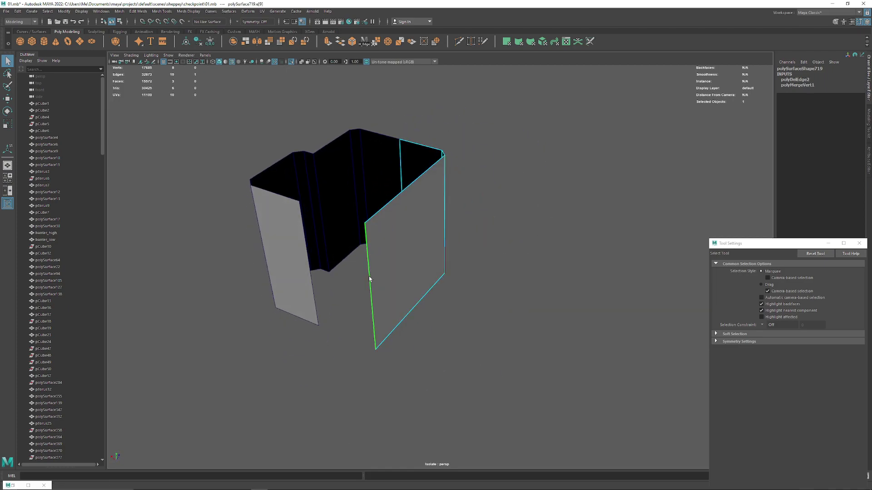
key(w)
mouse_move(348, 285)
shift+mouse_down()
mouse_move(293, 268)
mouse_move(365, 317)
mouse_move(370, 311)
mouse_move(360, 311)
mouse_move(447, 292)
mouse_move(390, 220)
mouse_move(462, 251)
shift+mouse_up()
key(F8)
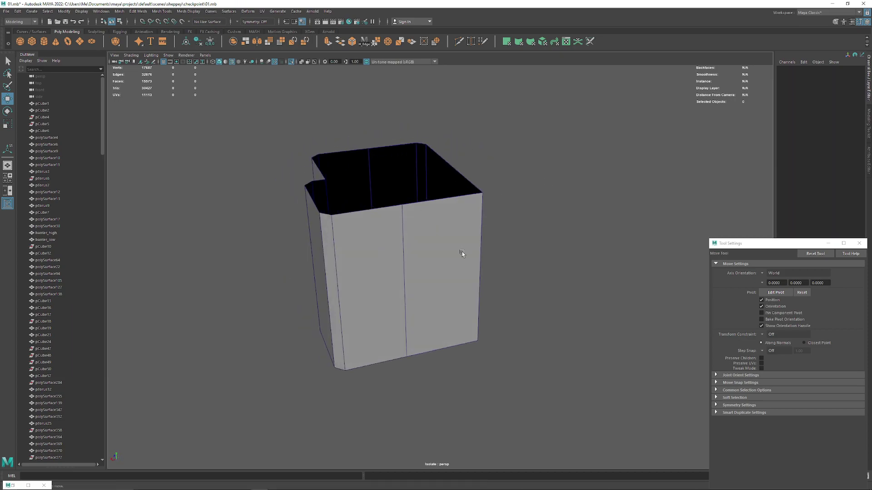
Combine the tower wall panels into one mesh and merge its vertices
click(462, 251)
mouse_move(366, 253)
alt+mouse_down()
mouse_move(298, 255)
mouse_move(506, 260)
alt+mouse_up()
shift+click(506, 260)
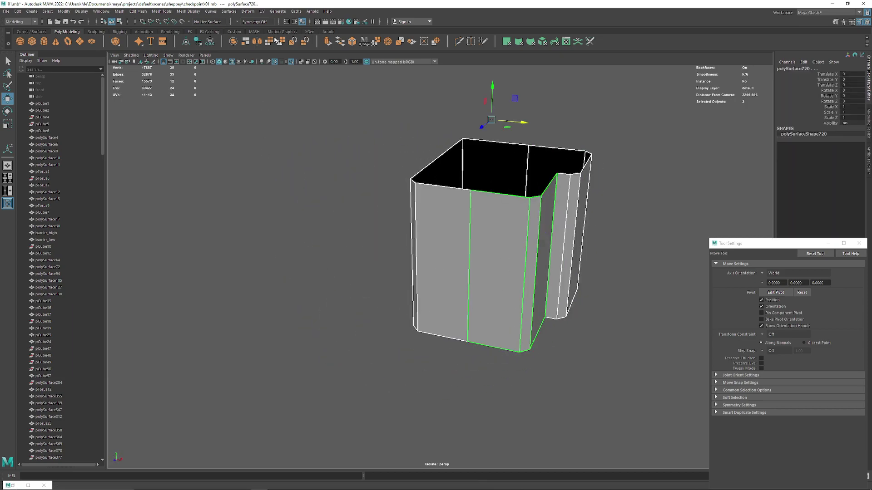
click(233, 41)
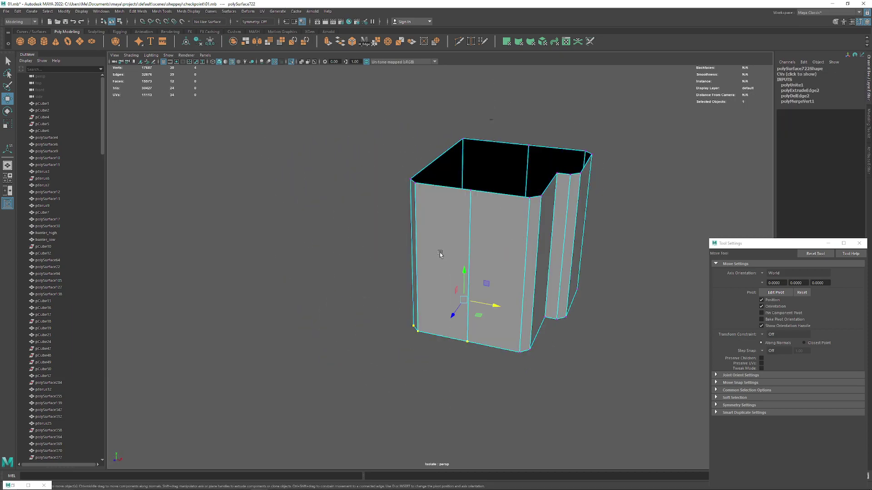
mouse_move(442, 253)
alt+mouse_down()
mouse_move(310, 150)
mouse_move(509, 361)
alt+mouse_up()
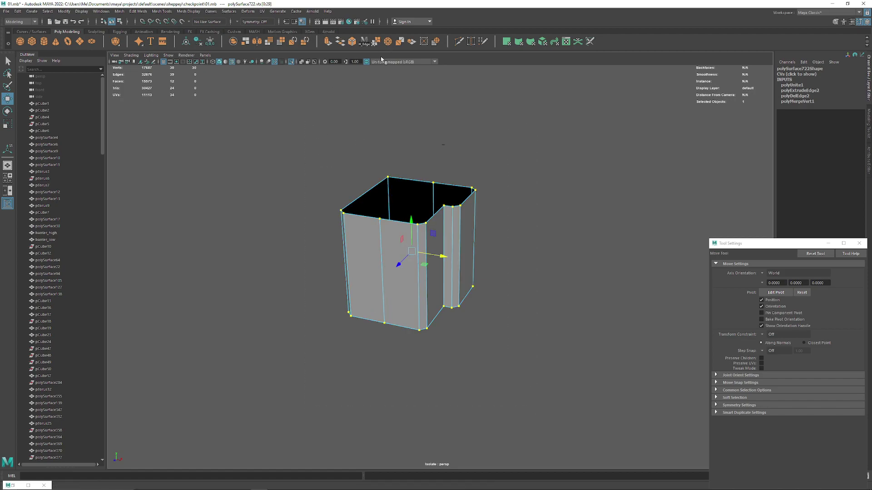
click(375, 41)
Delete the stray edge on the shell's open top
right_drag(356, 224, 346, 206)
alt+drag(345, 205, 312, 247)
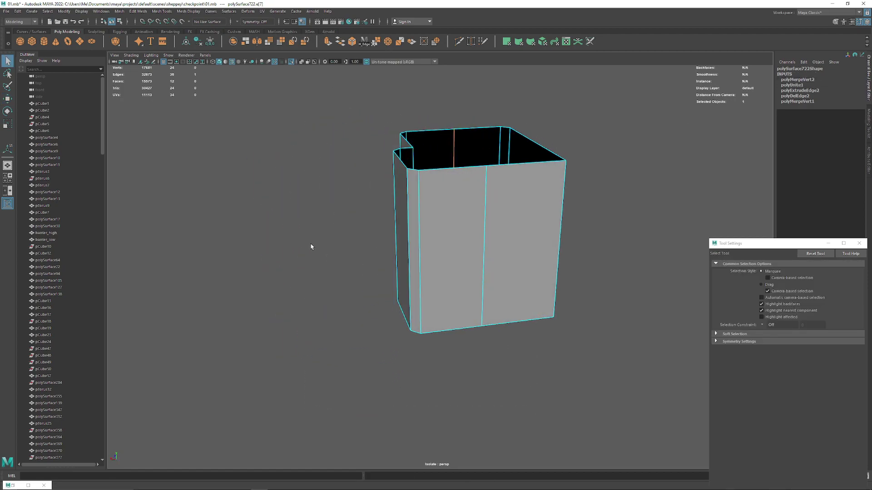
mouse_move(485, 230)
alt+mouse_down()
mouse_move(457, 239)
mouse_move(454, 222)
alt+mouse_up()
click(458, 248)
key(Delete)
key(F8)
mouse_move(505, 194)
alt+mouse_down()
mouse_move(384, 273)
mouse_move(329, 296)
mouse_move(497, 278)
mouse_move(471, 271)
alt+mouse_up()
scroll(471, 271, down, 1)
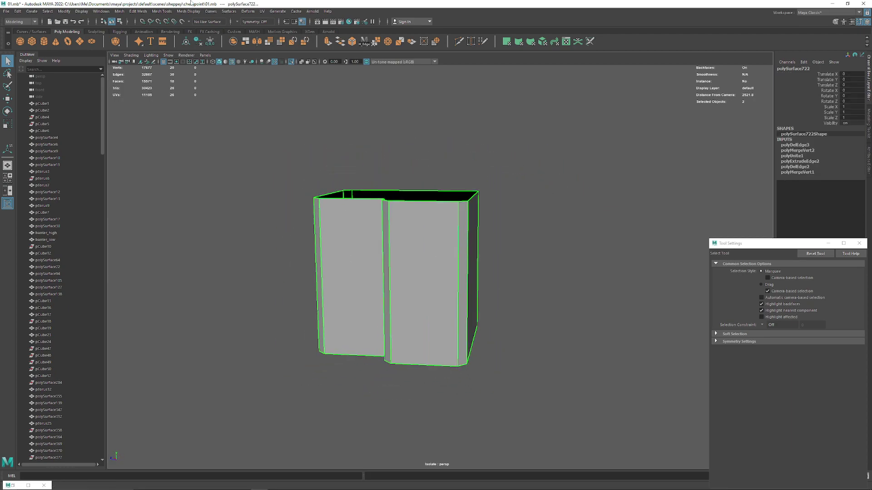
Clear the shell's history, move the duplicate shell aside, and reselect the original
click(211, 42)
mouse_move(251, 96)
alt+mouse_down()
mouse_move(282, 250)
mouse_move(442, 292)
mouse_move(386, 195)
alt+mouse_up()
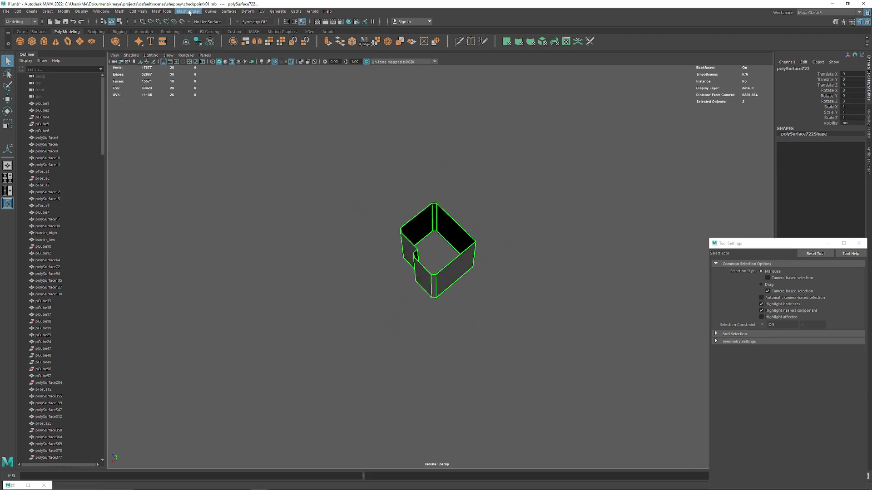
mouse_move(272, 182)
alt+mouse_down()
mouse_move(315, 241)
mouse_move(333, 241)
alt+mouse_up()
key(w)
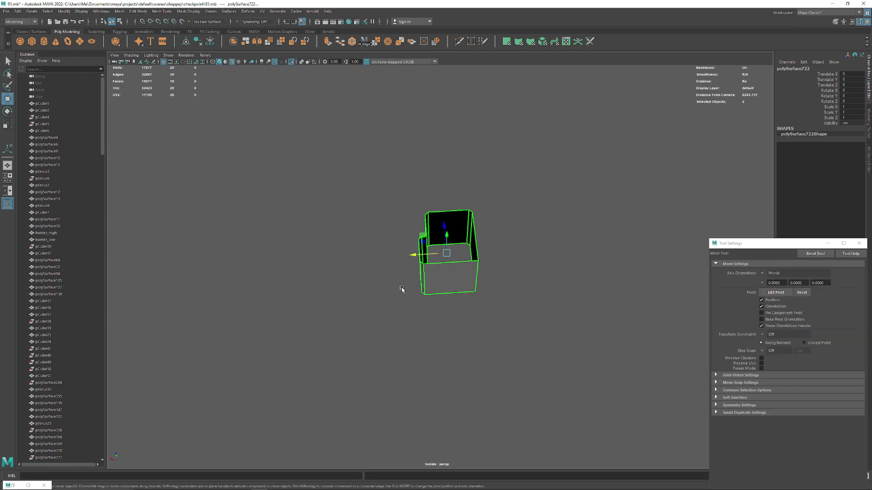
mouse_move(402, 290)
alt+mouse_down()
mouse_move(420, 296)
mouse_move(479, 286)
mouse_move(411, 299)
mouse_move(335, 347)
alt+mouse_up()
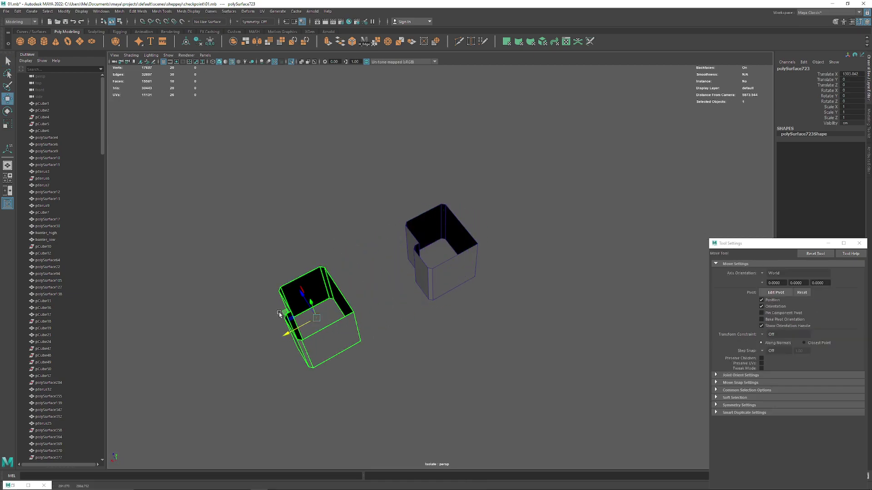
scroll(335, 346, up, 5)
click(311, 292)
mouse_move(312, 292)
alt+mouse_down()
mouse_move(373, 265)
mouse_move(391, 227)
mouse_move(401, 259)
mouse_move(395, 268)
alt+mouse_up()
Multi-Cut a new edge loop just below the tower shell's top
shift+right_drag(395, 268, 382, 277)
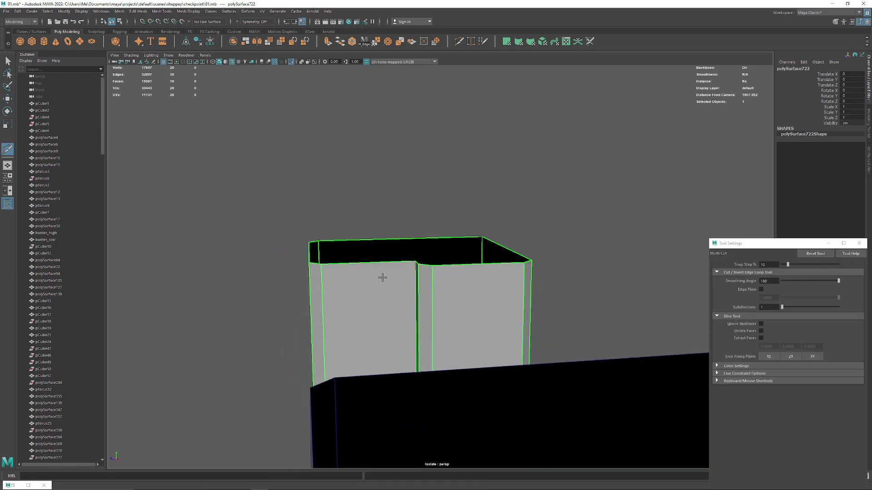
alt+drag(383, 278, 461, 258)
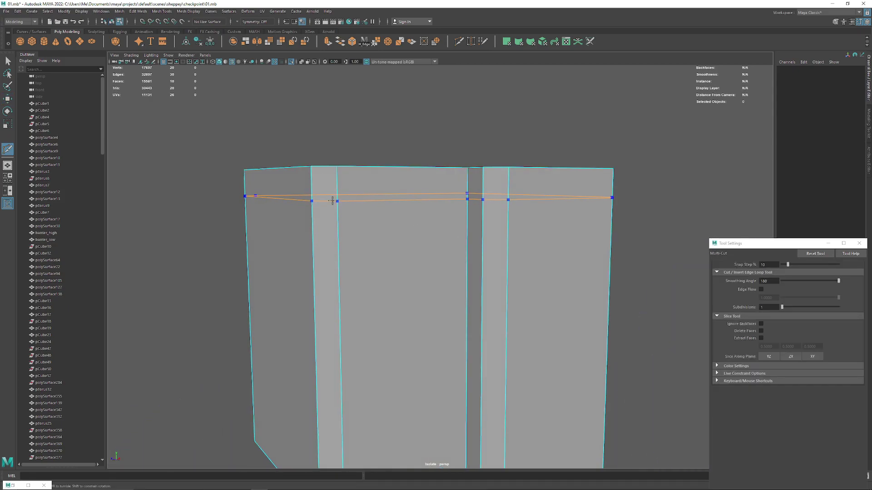
ctrl+click(332, 200)
mouse_move(492, 221)
alt+mouse_down()
mouse_move(405, 214)
mouse_move(458, 221)
alt+mouse_up()
Select the top band of faces and extract it with Edit Mesh > Extract
click(7, 61)
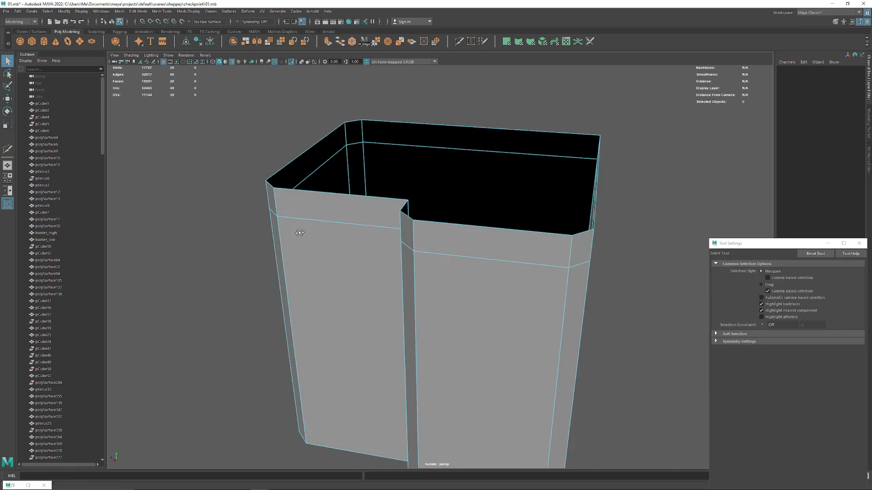
mouse_move(300, 237)
alt+mouse_down()
mouse_move(457, 270)
mouse_move(416, 219)
alt+mouse_up()
right_click(416, 219)
click(421, 227)
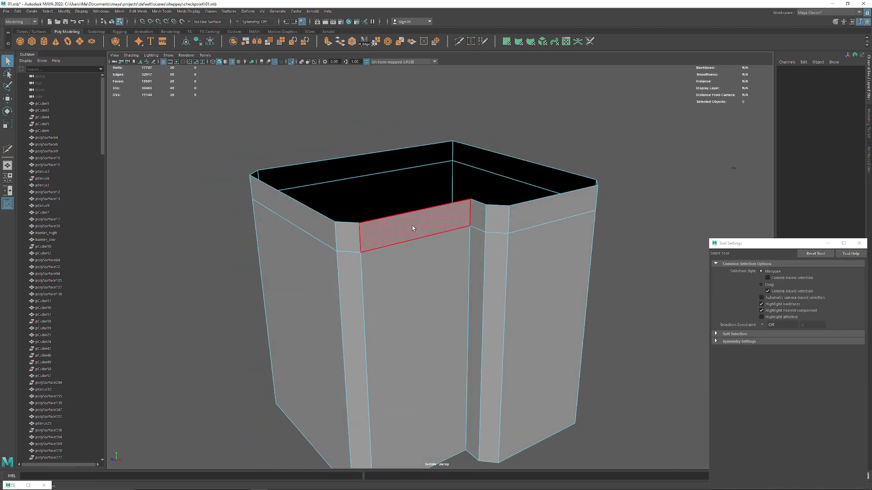
double_click(349, 241)
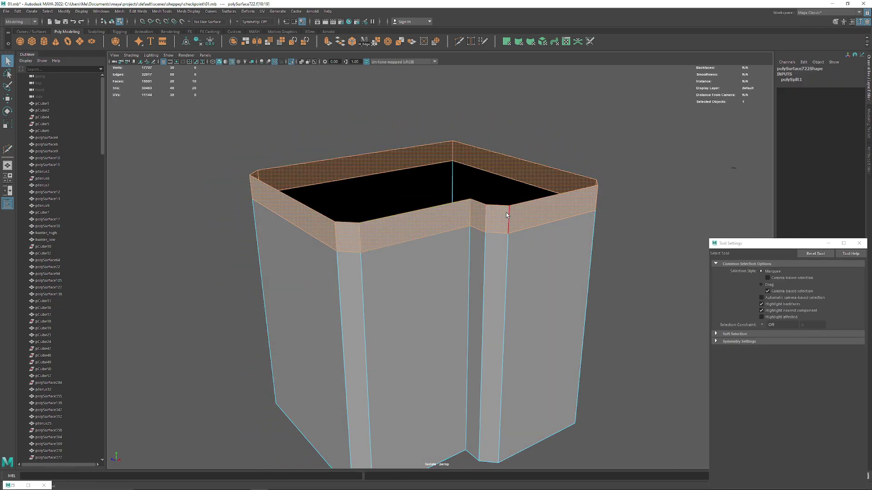
click(411, 42)
alt+drag(429, 191, 307, 303)
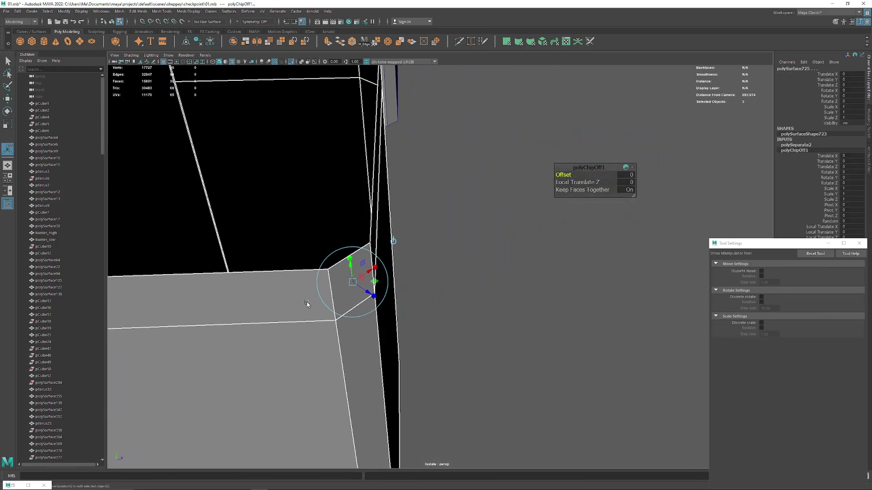
Offset the extracted band outward with polyChipOff1 Local Translate Z set to 20
drag(365, 293, 405, 247)
scroll(291, 217, down, 5)
mouse_move(292, 216)
alt+mouse_down()
mouse_move(285, 242)
mouse_move(294, 292)
mouse_move(284, 272)
alt+mouse_up()
scroll(294, 292, up, 3)
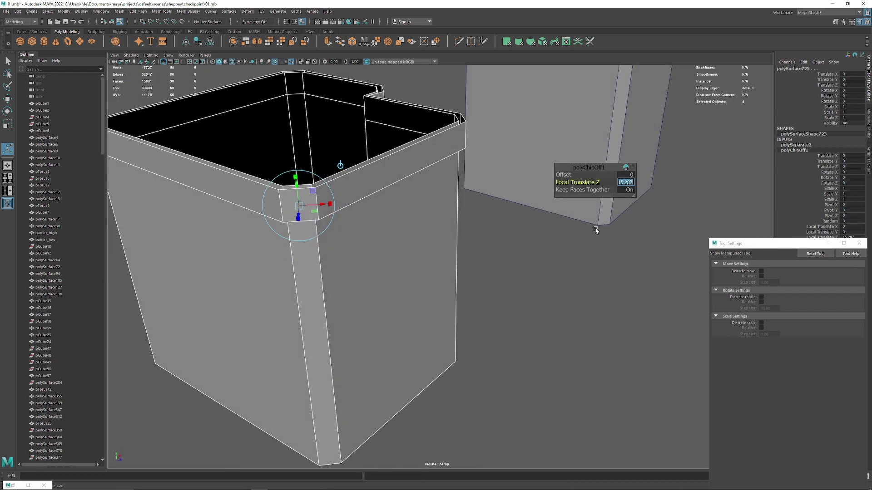
text(0)
key(Return)
Select the separated rim piece around the tower top
alt+drag(383, 173, 208, 145)
key(q)
mouse_move(482, 106)
alt+mouse_down()
mouse_move(430, 219)
mouse_move(468, 233)
mouse_move(445, 250)
mouse_move(420, 249)
mouse_move(416, 214)
mouse_move(314, 217)
alt+mouse_up()
click(468, 233)
click(416, 214)
Delete the rim's history, frame it, and raise it slightly on Y
alt+drag(368, 216, 362, 225)
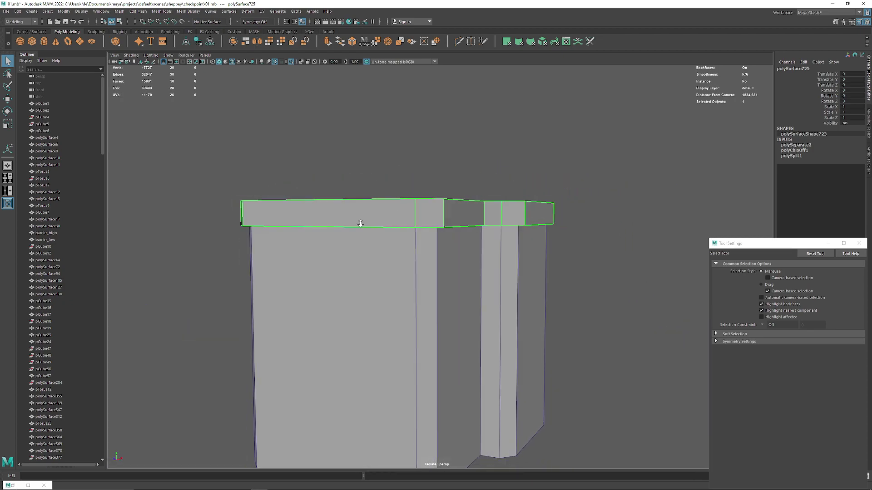
click(8, 100)
alt+drag(282, 190, 302, 206)
mouse_move(302, 207)
alt+right_down()
mouse_move(399, 253)
mouse_move(231, 42)
alt+right_up()
click(210, 42)
key(f)
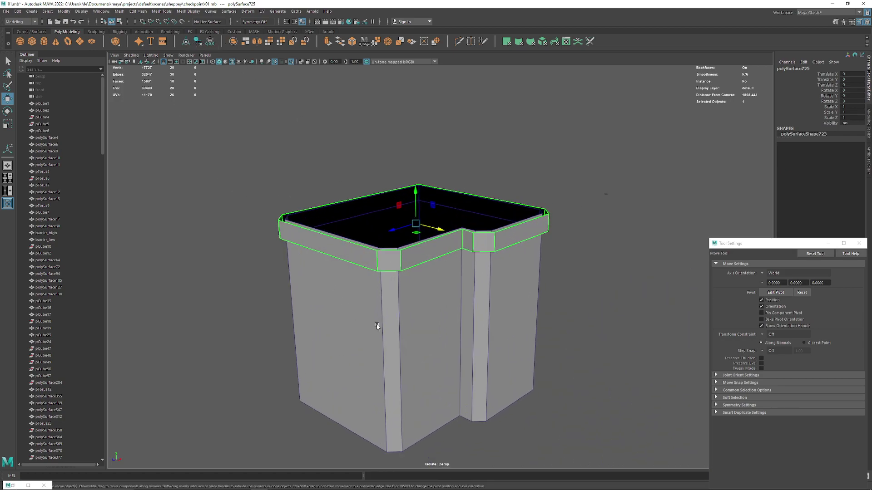
mouse_move(416, 197)
mouse_down()
mouse_move(419, 177)
mouse_move(418, 186)
mouse_up()
alt+drag(418, 186, 408, 210)
Look down into the rim and select its top edge loop
alt+right_drag(408, 210, 424, 317)
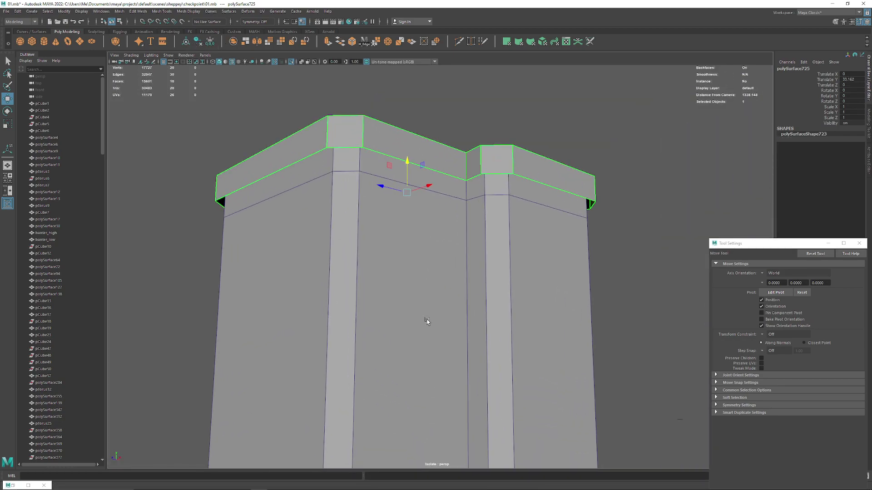
mouse_move(418, 287)
alt+mouse_down()
mouse_move(307, 274)
mouse_move(331, 292)
alt+mouse_up()
alt+right_drag(331, 292, 361, 376)
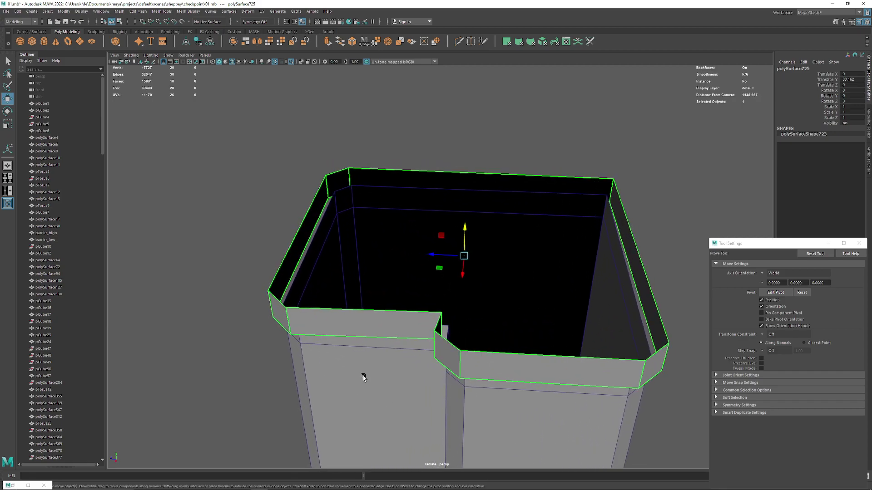
mouse_move(362, 376)
alt+mouse_down()
mouse_move(381, 267)
mouse_move(375, 247)
mouse_move(306, 238)
mouse_move(305, 219)
mouse_move(325, 234)
alt+mouse_up()
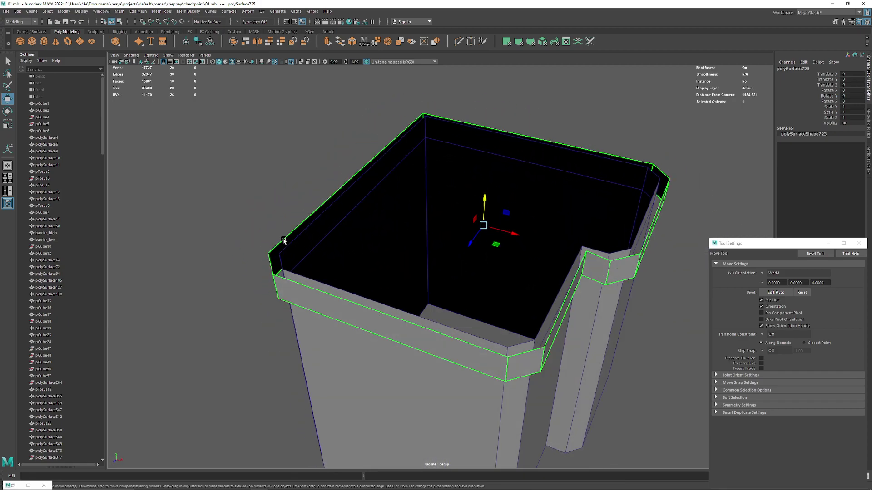
click(294, 217)
double_click(288, 231)
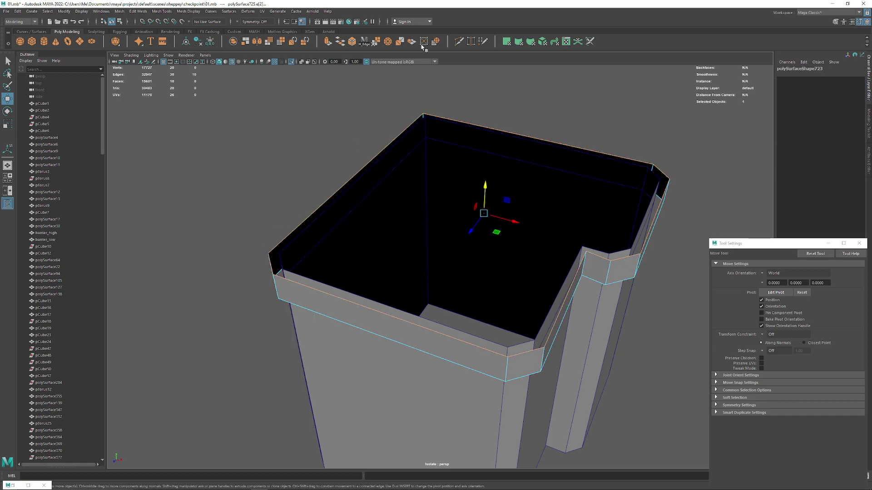
Extrude the rim's top edge loop 20 units inward
click(330, 44)
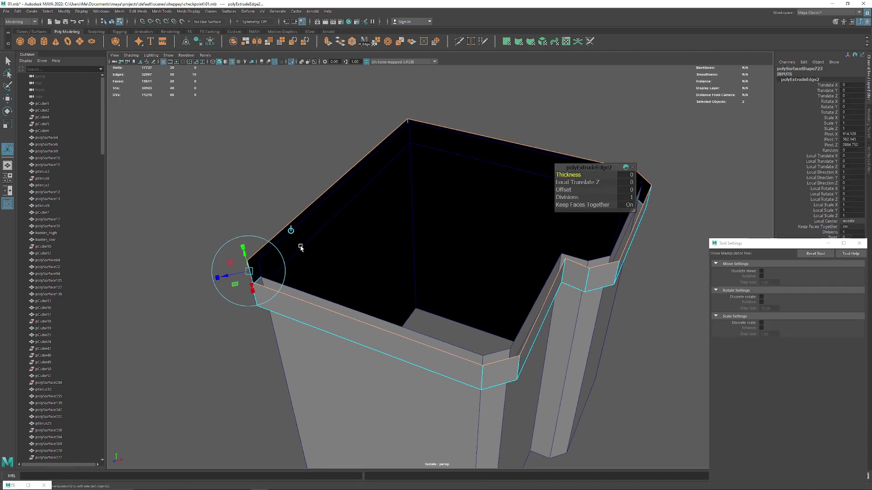
drag(223, 279, 237, 285)
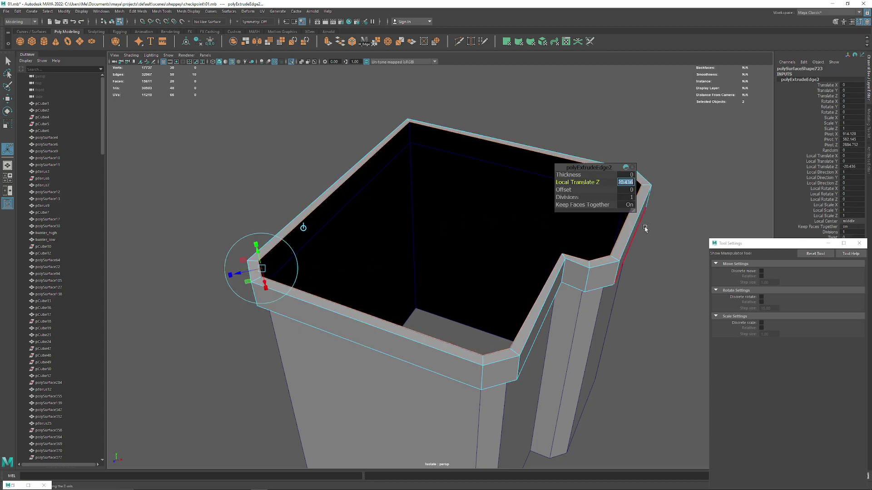
text(0)
key(Return)
Extrude the rim's bottom edge loop 20 units inward, then inspect the rim corner
mouse_move(270, 241)
alt+mouse_down()
mouse_move(403, 276)
mouse_move(417, 217)
alt+mouse_up()
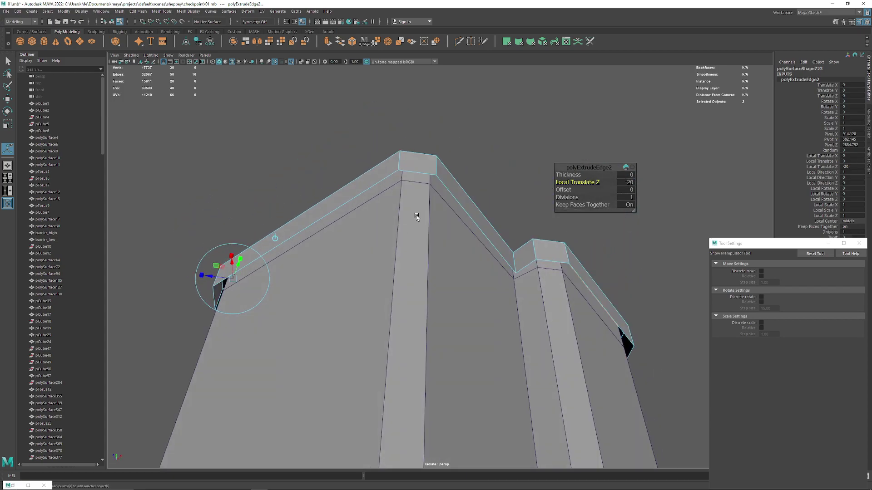
click(408, 174)
alt+drag(411, 175, 397, 259)
key(ctrl+e)
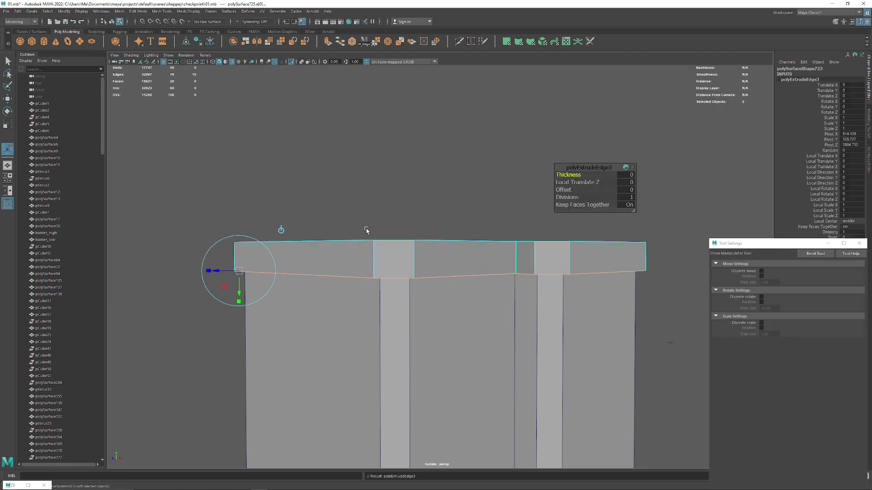
alt+drag(292, 274, 399, 407)
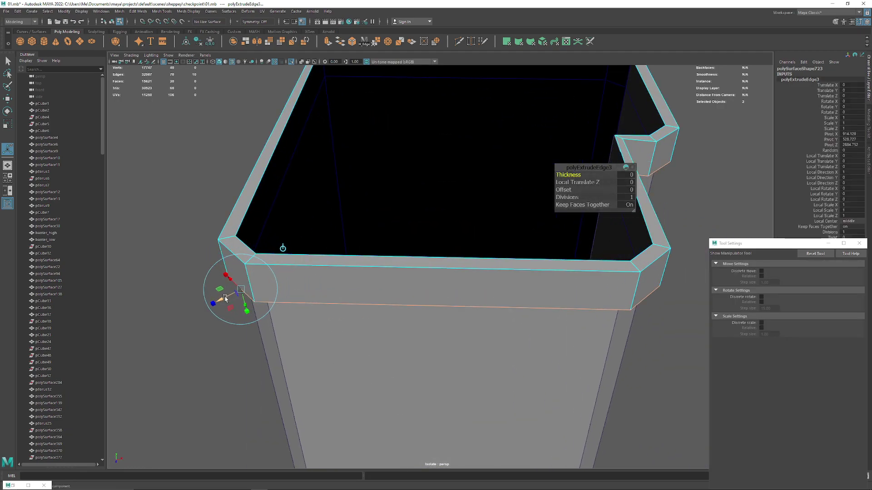
drag(226, 299, 228, 296)
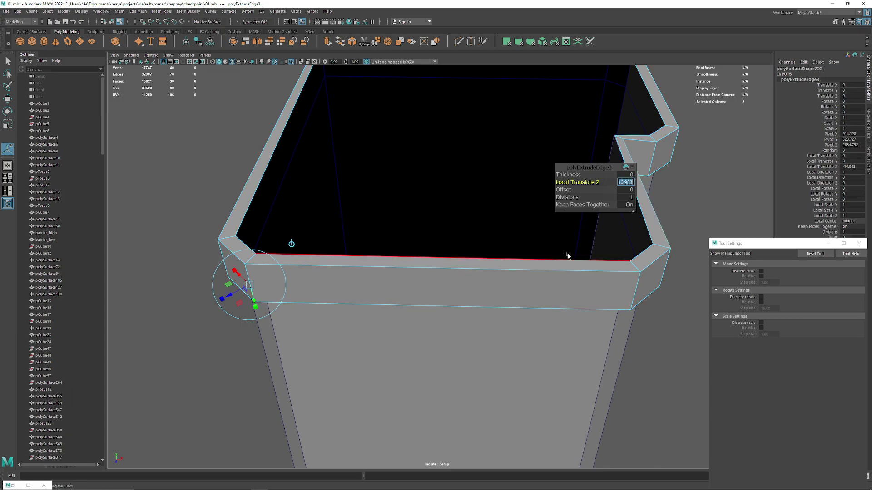
key(Return)
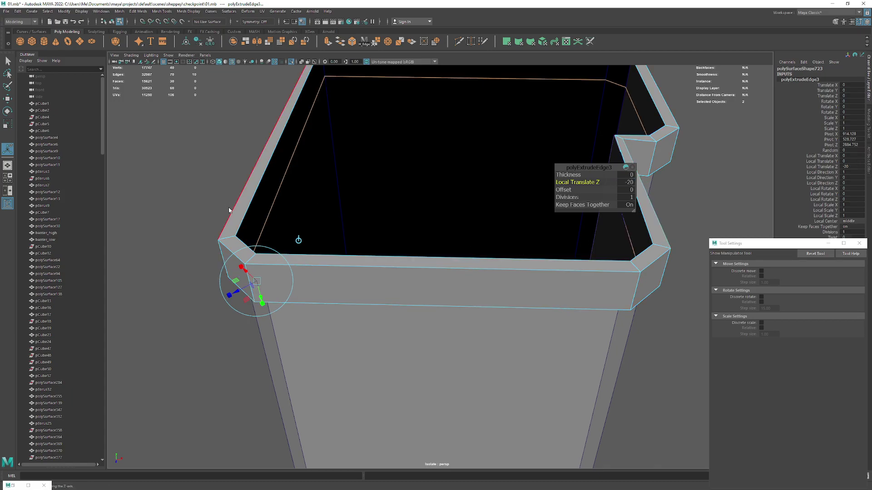
key(q)
mouse_move(437, 230)
alt+mouse_down()
mouse_move(302, 220)
mouse_move(415, 168)
mouse_move(419, 228)
mouse_move(579, 335)
mouse_move(443, 211)
alt+mouse_up()
alt+right_drag(443, 211, 431, 274)
Snap the rim's first inner corner vertex and the vertex below it onto the wall corner
key(F9)
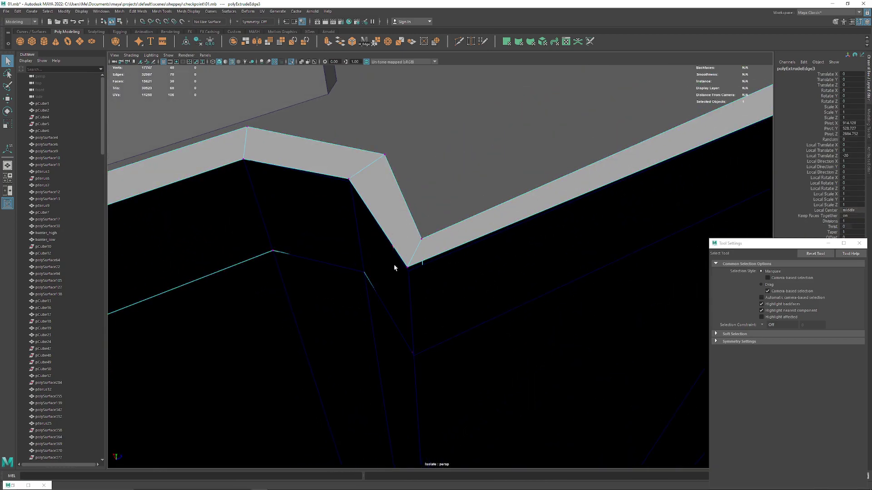
click(414, 274)
key(w)
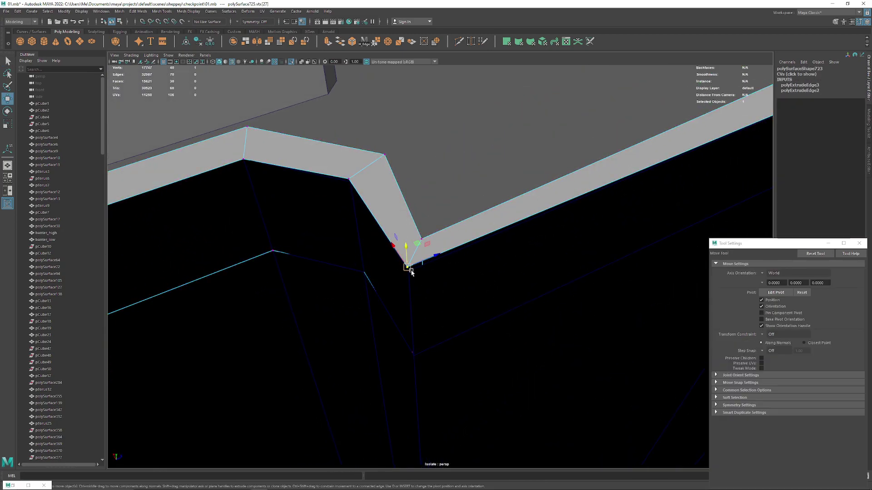
drag(411, 271, 412, 275)
click(412, 352)
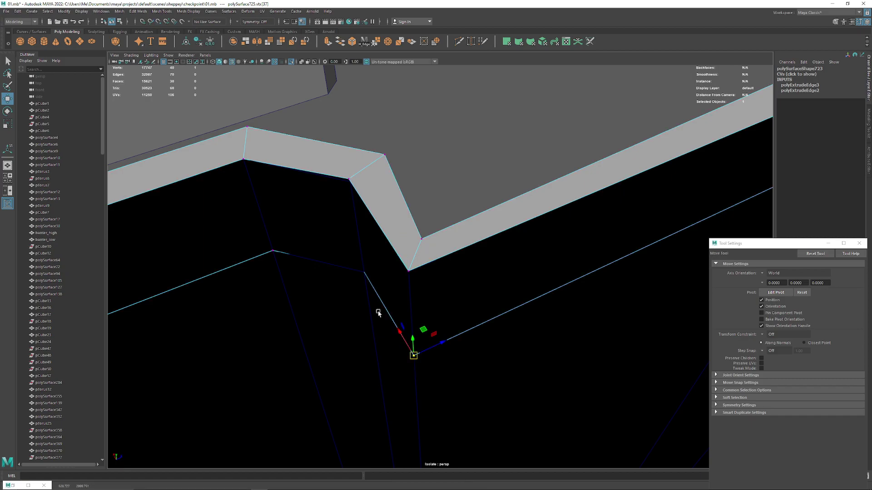
mouse_move(414, 350)
alt+right_down()
mouse_move(364, 292)
mouse_move(402, 233)
alt+right_up()
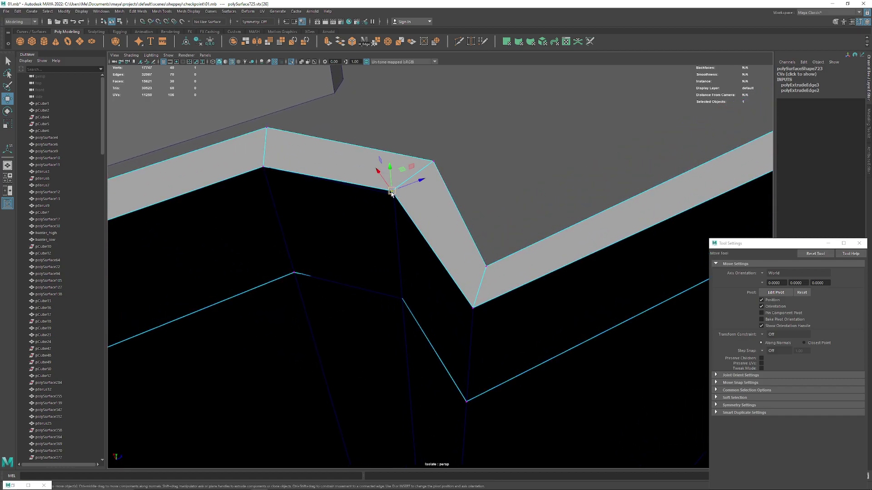
drag(391, 193, 396, 196)
click(400, 294)
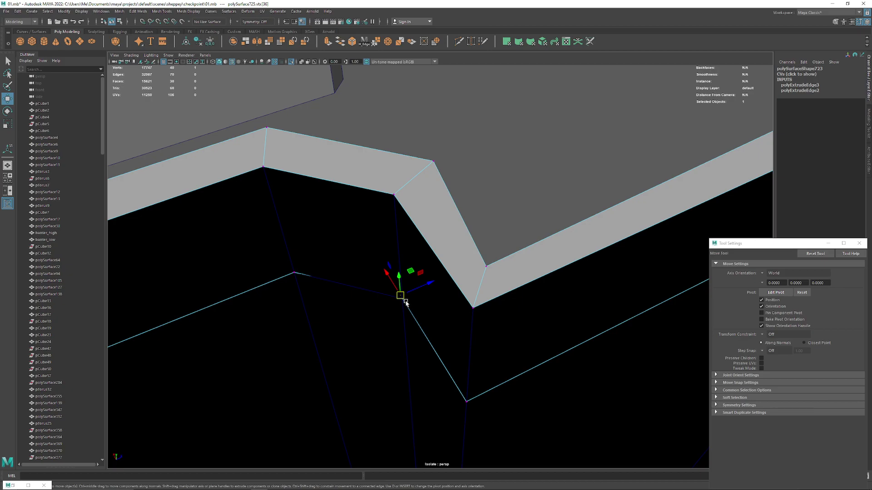
drag(401, 294, 402, 297)
Move the left corner vertex onto the next inner wall corner
click(293, 273)
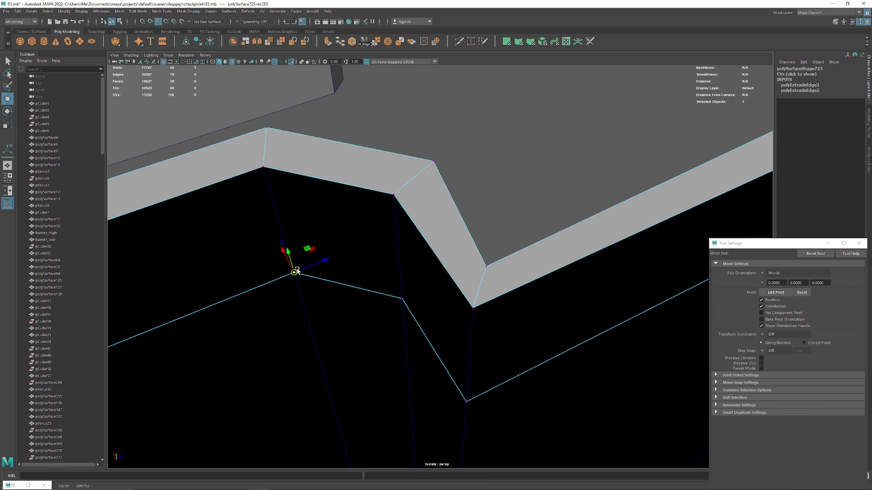
mouse_move(262, 167)
alt+mouse_down()
mouse_move(273, 244)
mouse_move(340, 263)
mouse_move(392, 249)
alt+mouse_up()
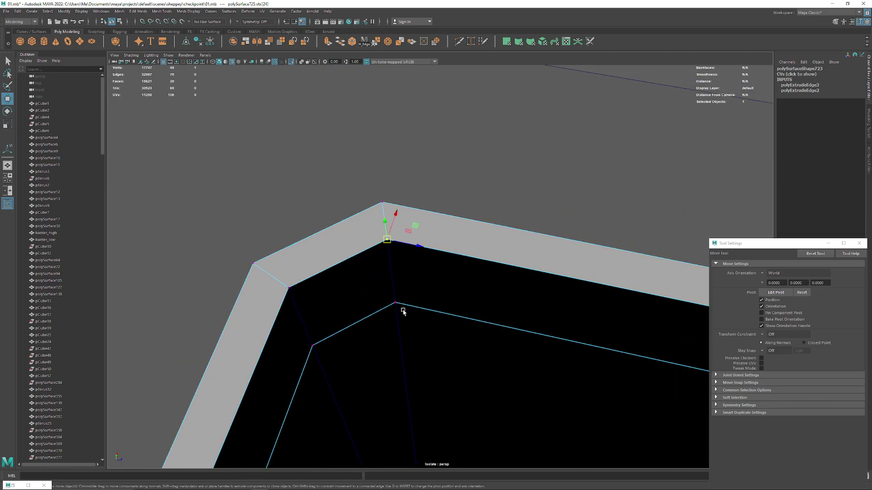
drag(421, 278, 394, 241)
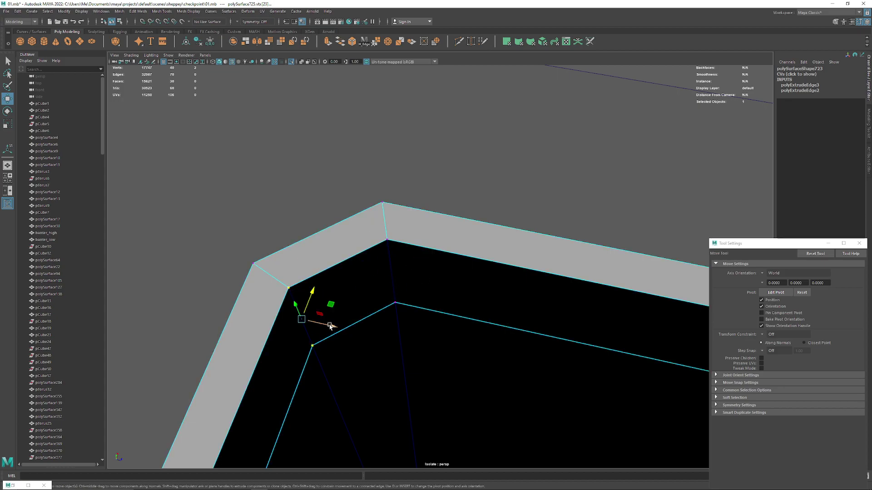
mouse_move(330, 327)
mouse_down()
mouse_move(308, 305)
mouse_move(233, 296)
mouse_move(517, 294)
mouse_move(470, 414)
mouse_up()
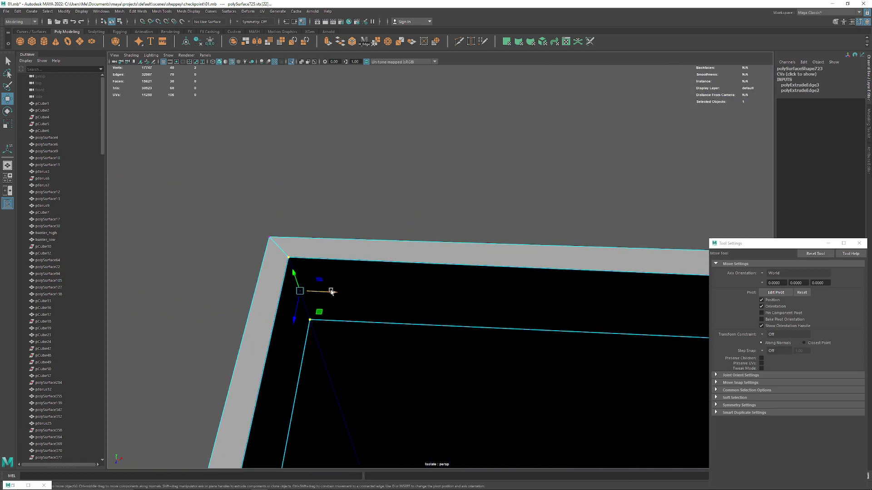
key(r)
click(332, 294)
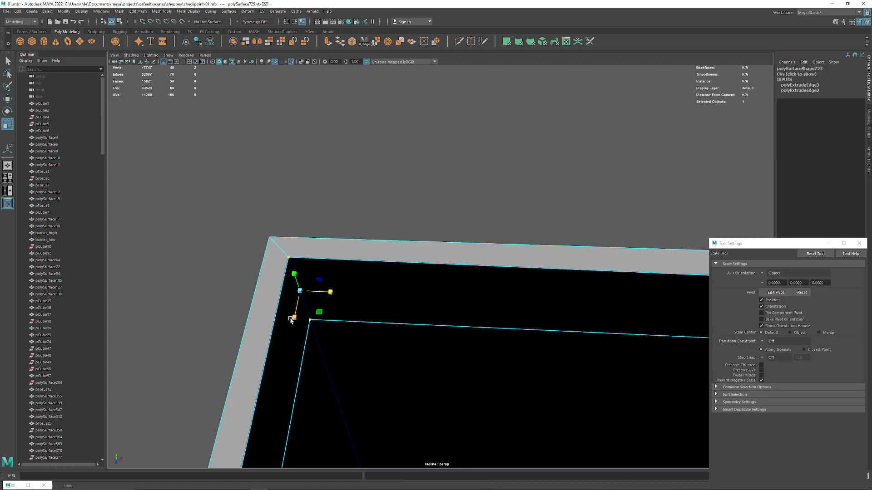
key(w)
drag(345, 298, 295, 266)
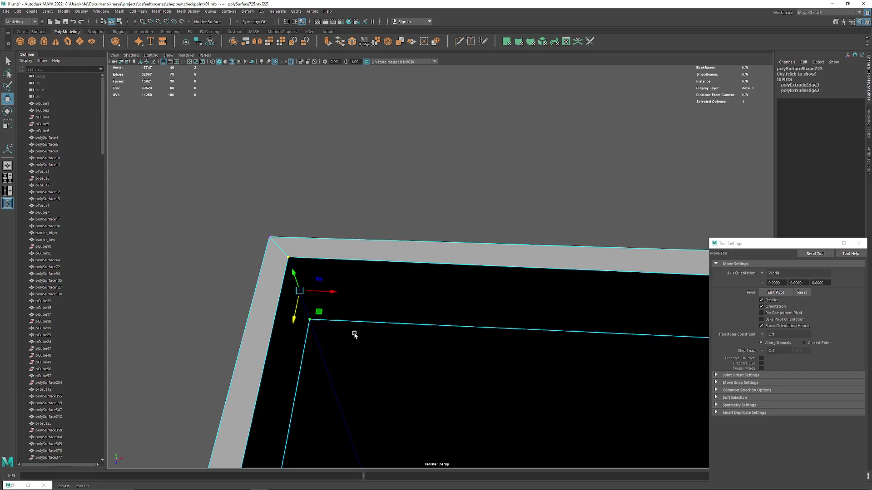
mouse_move(354, 335)
alt+mouse_down()
mouse_move(208, 258)
mouse_move(477, 171)
mouse_move(451, 239)
mouse_move(448, 220)
mouse_move(409, 255)
alt+mouse_up()
Move two rim vertices along one axis to set the rim band's width
shift+click(415, 263)
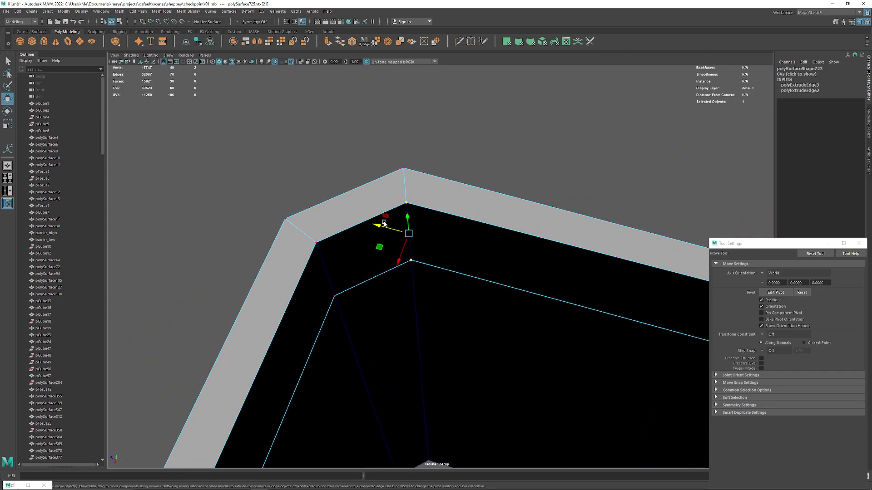
mouse_move(377, 224)
mouse_down()
mouse_move(395, 227)
mouse_move(407, 204)
mouse_up()
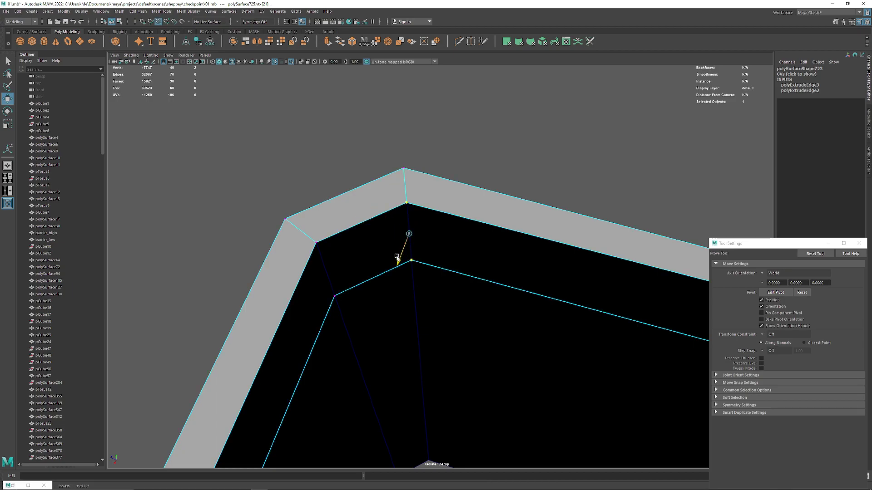
drag(396, 257, 399, 244)
click(408, 233)
key(ctrl+z)
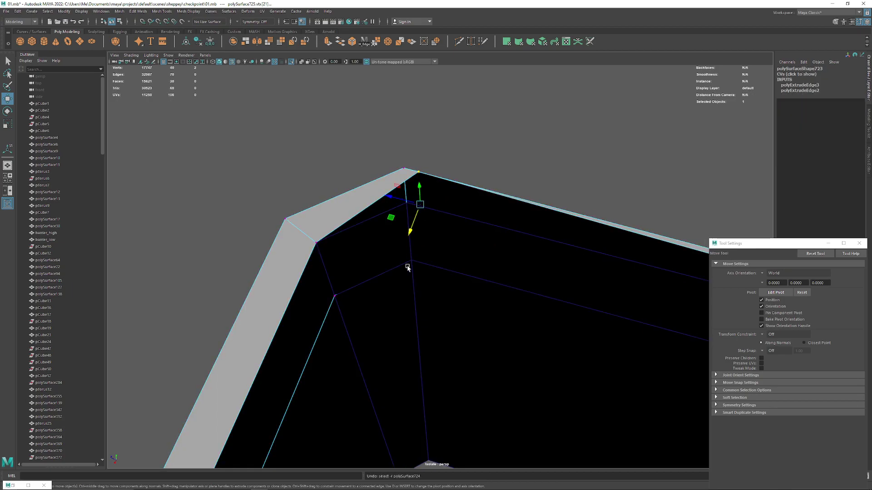
mouse_move(411, 232)
mouse_down()
mouse_move(318, 242)
mouse_move(419, 366)
mouse_move(454, 159)
mouse_move(335, 196)
mouse_move(364, 200)
mouse_up()
key(v)
mouse_move(364, 200)
alt+right_down()
mouse_move(381, 274)
mouse_move(425, 374)
alt+right_up()
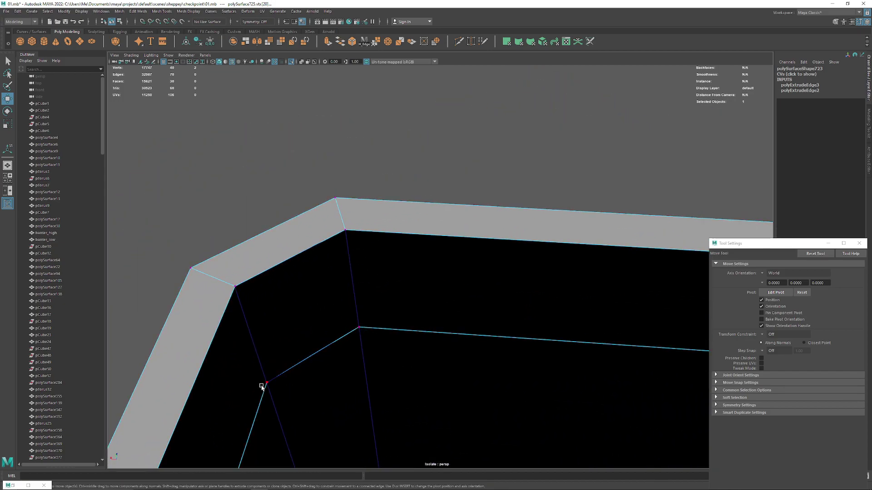
Point-snap the chamfer corner vertices along the diagonal
shift+click(238, 293)
key(r)
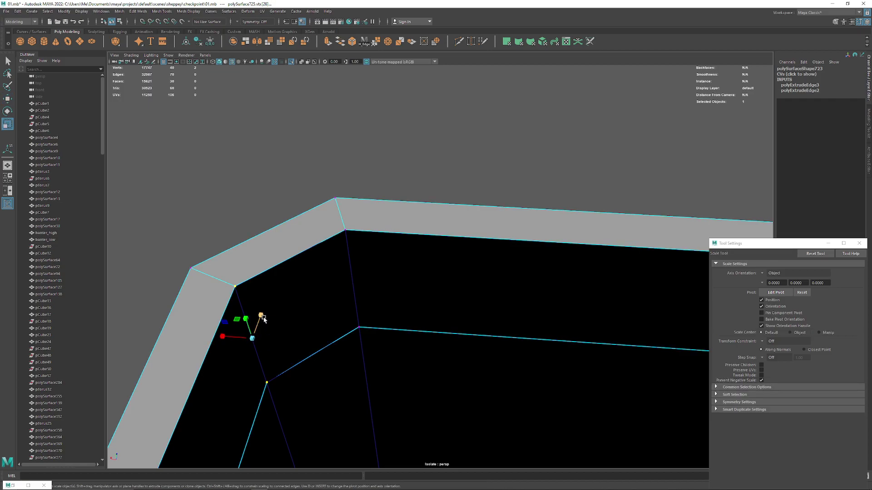
key(w)
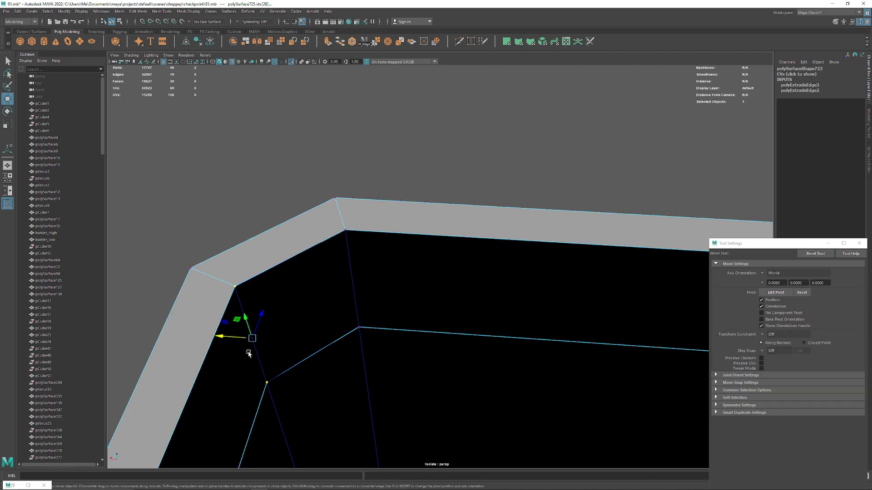
key(v)
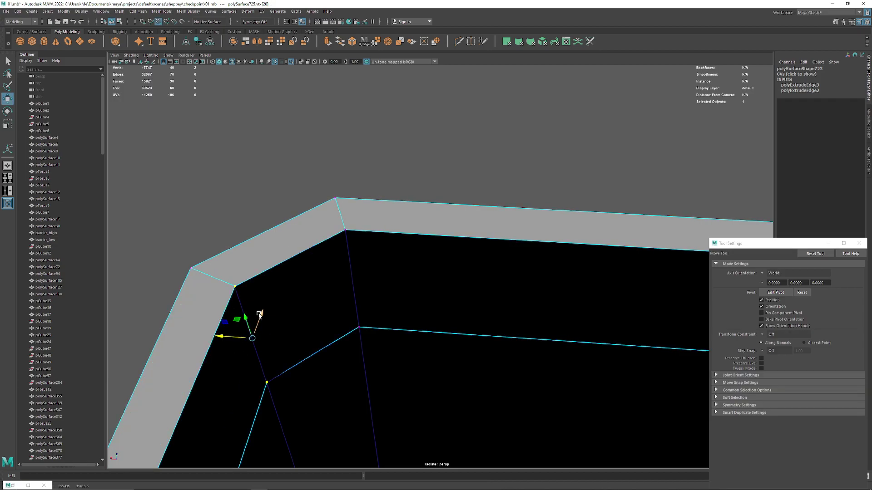
drag(260, 314, 253, 373)
Snap the inner chamfer corner vertex up onto the upper corner
click(345, 233)
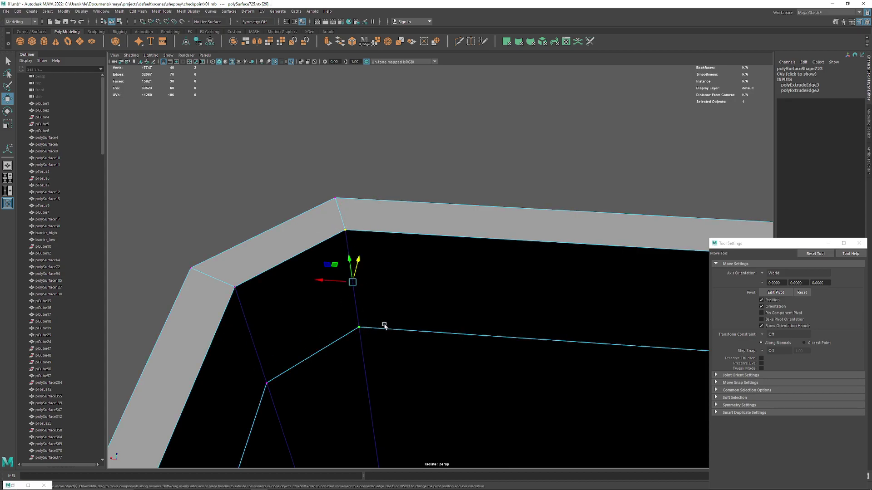
key(r)
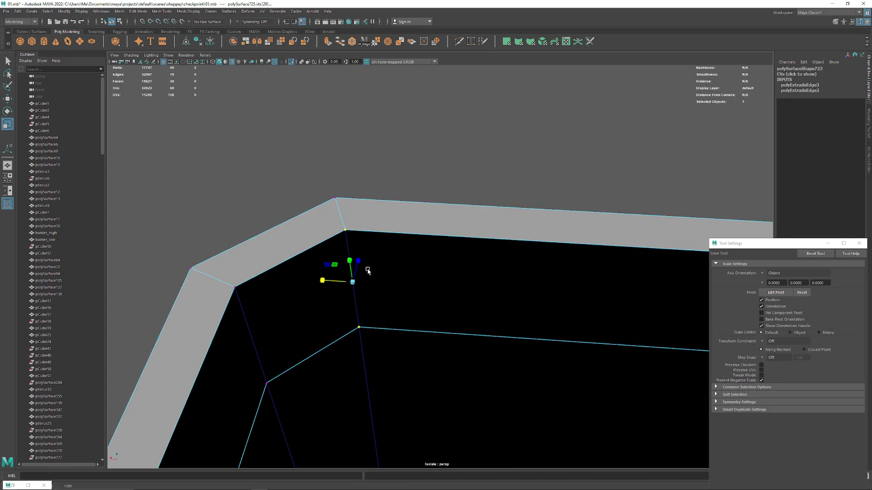
key(w)
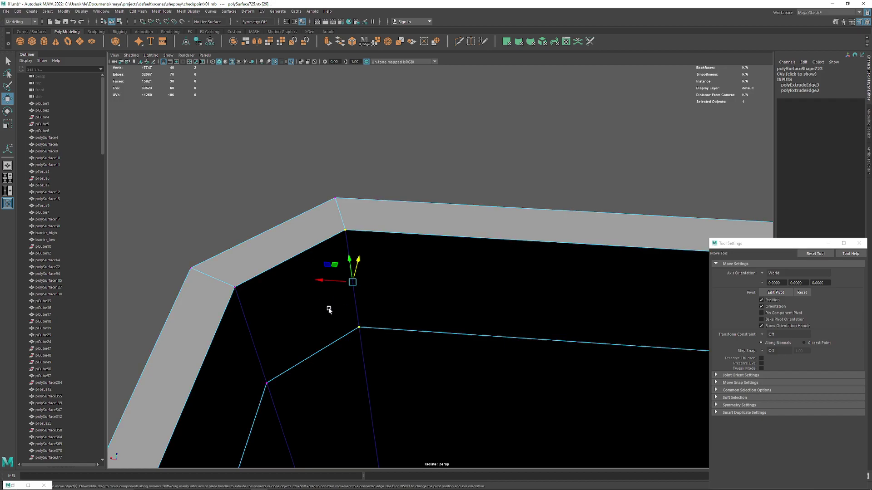
key(v)
middle_drag(329, 310, 341, 259)
drag(359, 257, 350, 238)
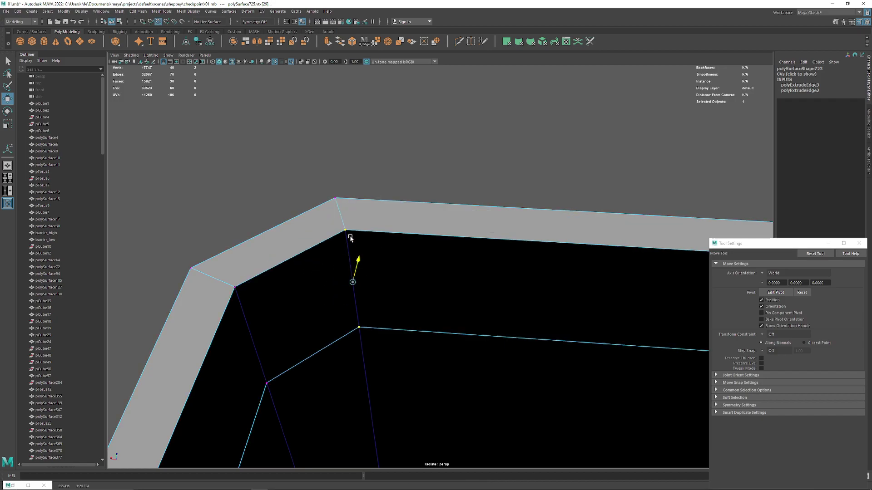
scroll(383, 213, down, 3)
Snap one inner edge of the rim onto the corner vertex
click(467, 171)
mouse_move(467, 172)
alt+mouse_down()
mouse_move(323, 247)
mouse_move(365, 305)
mouse_move(402, 227)
mouse_move(463, 272)
mouse_move(484, 318)
mouse_move(395, 316)
mouse_move(387, 291)
alt+mouse_up()
click(387, 290)
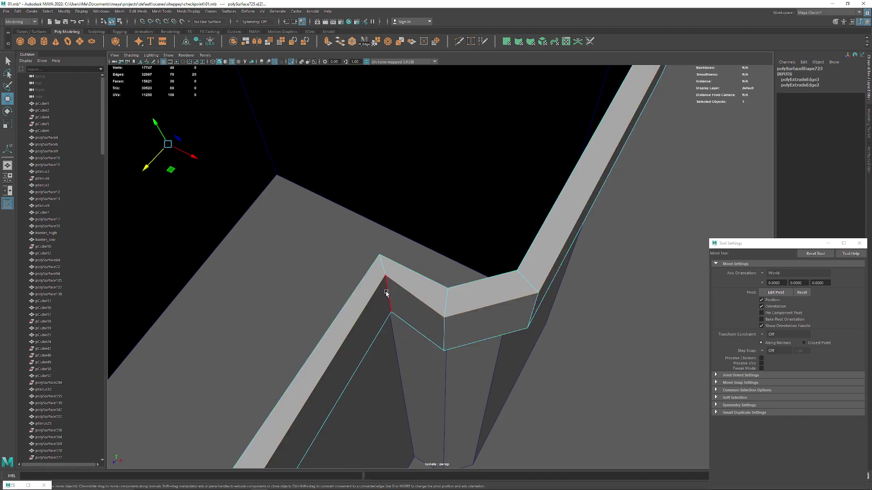
key(F10)
click(399, 318)
key(v)
mouse_move(372, 320)
mouse_down()
mouse_move(440, 313)
mouse_move(375, 258)
mouse_move(499, 284)
mouse_up()
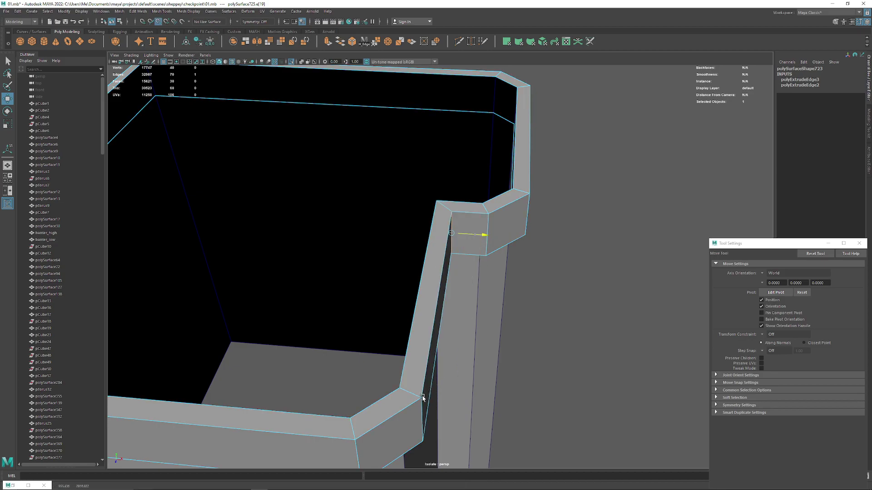
Inspect the flush rim from several angles and return to object selection
mouse_move(472, 234)
alt+mouse_down()
mouse_move(386, 231)
mouse_move(375, 267)
mouse_move(370, 246)
mouse_move(386, 298)
mouse_move(381, 331)
mouse_move(393, 286)
mouse_move(524, 259)
alt+mouse_up()
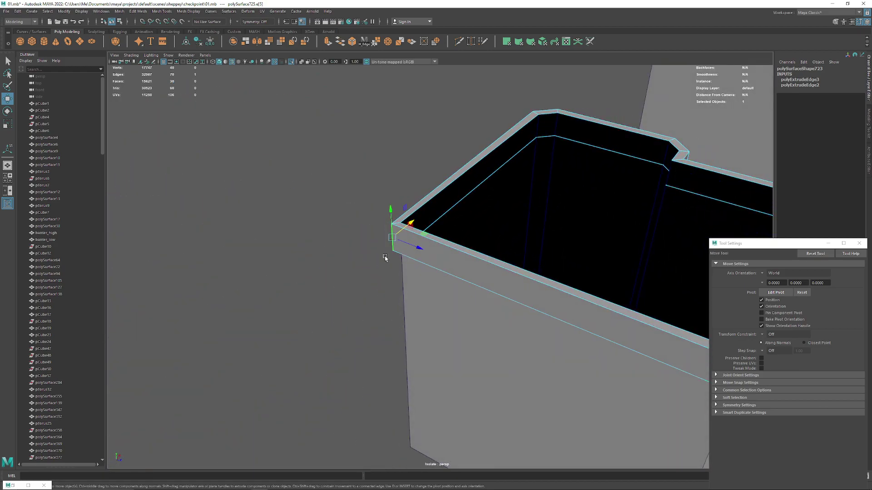
mouse_move(385, 258)
alt+mouse_down()
mouse_move(295, 255)
mouse_move(325, 255)
mouse_move(428, 203)
mouse_move(389, 279)
alt+mouse_up()
mouse_move(330, 221)
alt+mouse_down()
mouse_move(477, 234)
mouse_move(452, 267)
mouse_move(395, 193)
mouse_move(490, 238)
alt+mouse_up()
scroll(491, 238, down, 5)
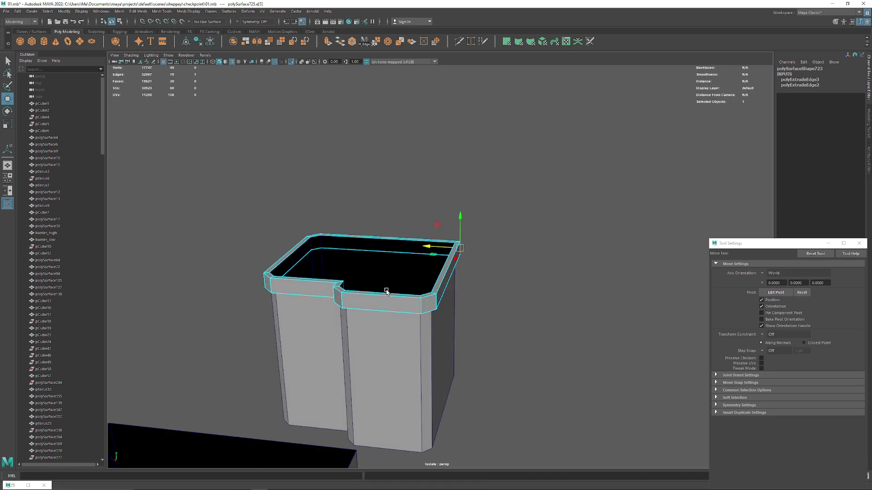
alt+drag(388, 288, 547, 237)
key(F8)
click(547, 237)
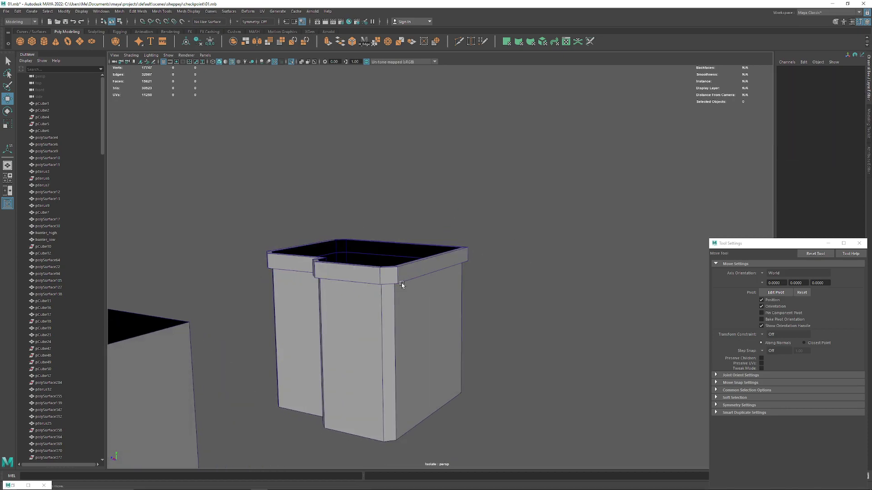
Delete the box body piece and leave isolation to show the whole scene
click(399, 314)
alt+drag(400, 314, 360, 384)
scroll(325, 234, down, 3)
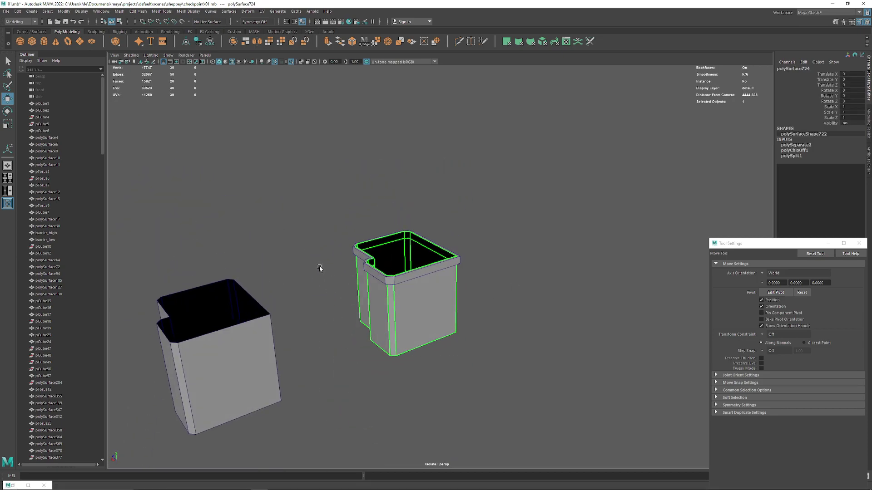
mouse_move(317, 266)
alt+mouse_down()
mouse_move(408, 241)
mouse_move(275, 252)
alt+mouse_up()
scroll(417, 257, up, 4)
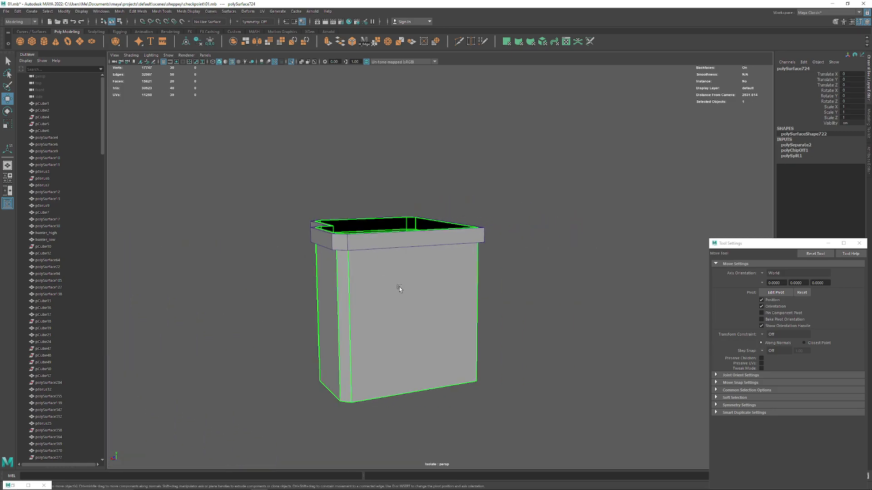
key(Delete)
key(ctrl+1)
scroll(402, 288, up, 3)
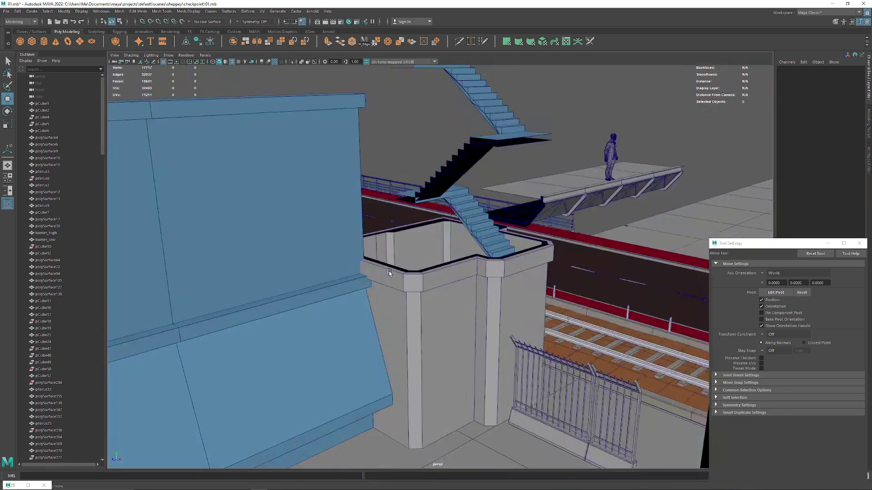
scroll(389, 336, up, 2)
scroll(321, 224, down, 1)
Raise the ledge rim above the tower and make it its own separate object
click(321, 224)
mouse_move(423, 253)
alt+mouse_down()
mouse_move(311, 247)
mouse_move(426, 271)
mouse_move(377, 281)
mouse_move(367, 253)
alt+mouse_up()
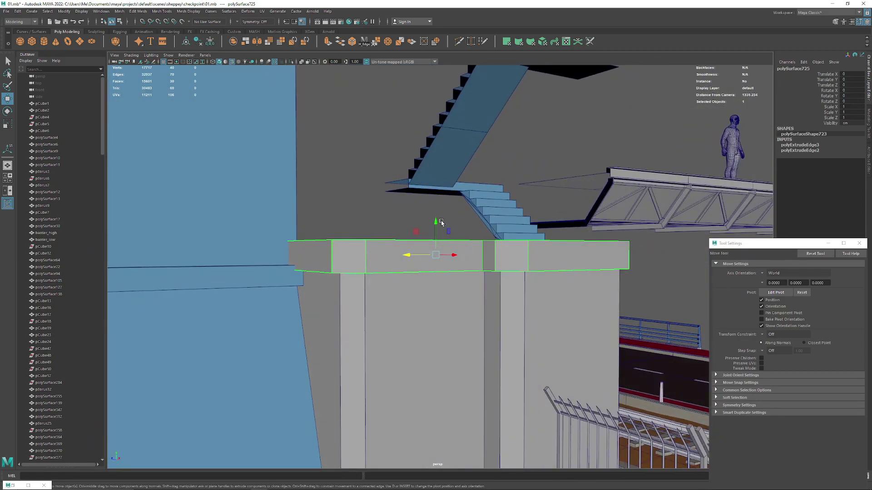
mouse_move(441, 221)
mouse_down()
mouse_move(438, 210)
mouse_move(354, 265)
mouse_up()
key(v)
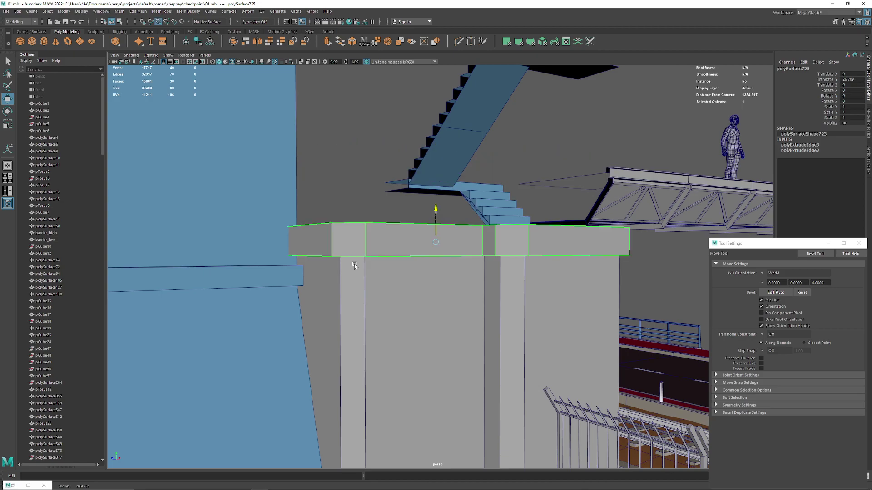
mouse_move(457, 252)
alt+mouse_down()
mouse_move(408, 261)
mouse_move(454, 227)
mouse_move(462, 180)
mouse_move(301, 154)
mouse_move(277, 161)
mouse_move(455, 239)
mouse_move(431, 136)
mouse_move(378, 146)
alt+mouse_up()
key(ctrl+z)
key(ctrl+d)
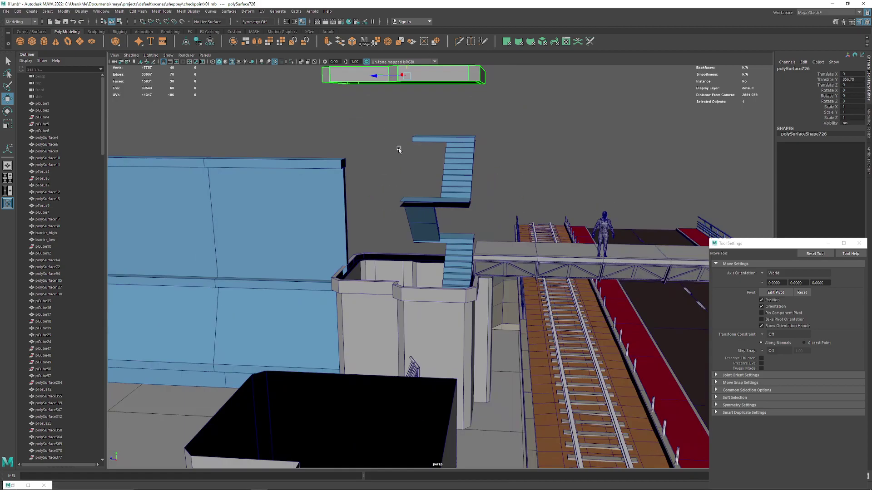
Select the tower's tall wall, pillar and pillar wall pieces
mouse_move(414, 323)
alt+mouse_down()
mouse_move(467, 350)
mouse_move(473, 409)
alt+mouse_up()
click(467, 350)
alt+drag(480, 280, 349, 213)
click(459, 265)
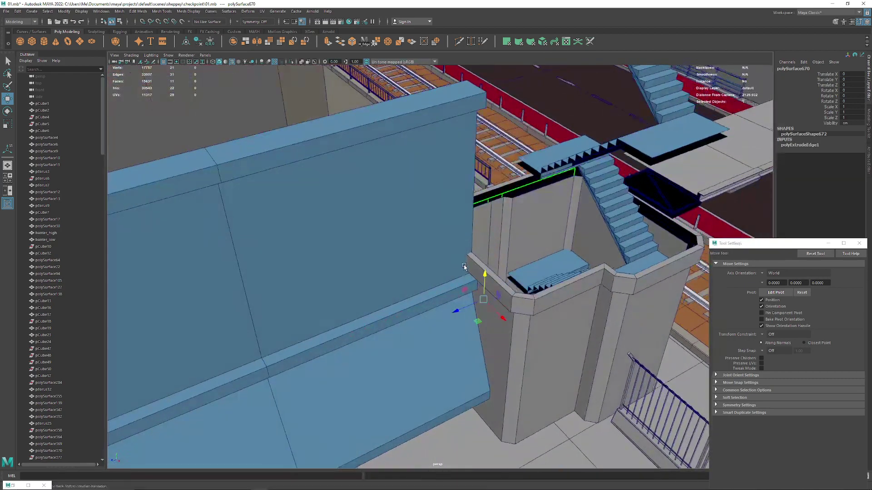
shift+click(393, 316)
shift+click(494, 307)
mouse_move(495, 307)
alt+mouse_down()
mouse_move(404, 274)
mouse_move(457, 253)
mouse_move(448, 213)
mouse_move(327, 147)
mouse_move(400, 195)
mouse_move(381, 170)
alt+mouse_up()
shift+click(435, 282)
shift+click(458, 253)
shift+click(448, 214)
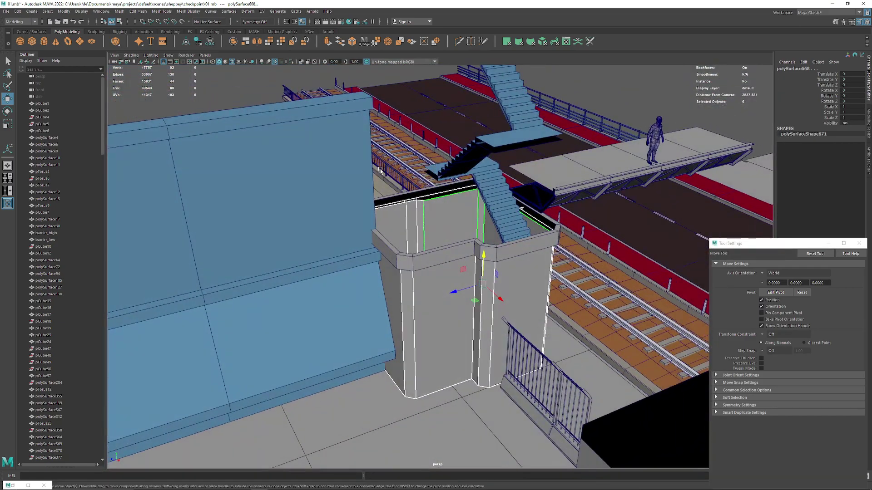
Separate the selected pieces, raise the pillar section and reset the Move tool
shift+right_drag(462, 254, 382, 106)
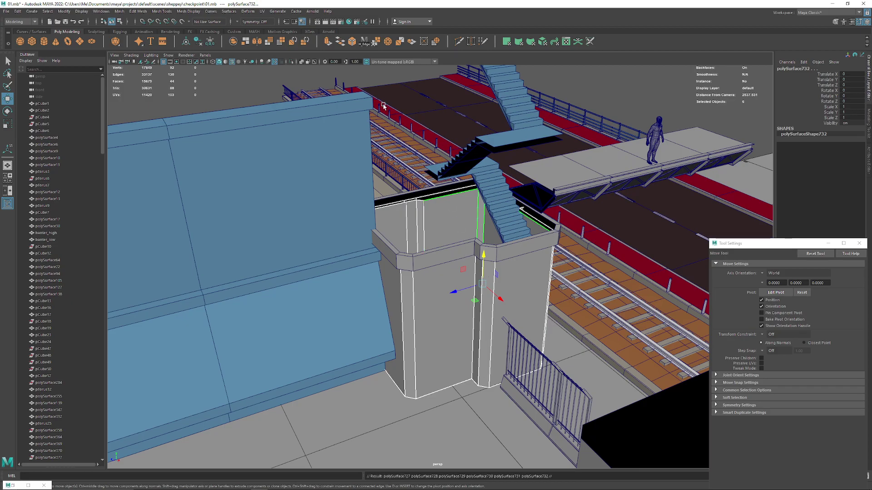
mouse_move(483, 254)
mouse_down()
mouse_move(483, 132)
mouse_move(446, 259)
mouse_move(448, 285)
mouse_move(385, 267)
mouse_up()
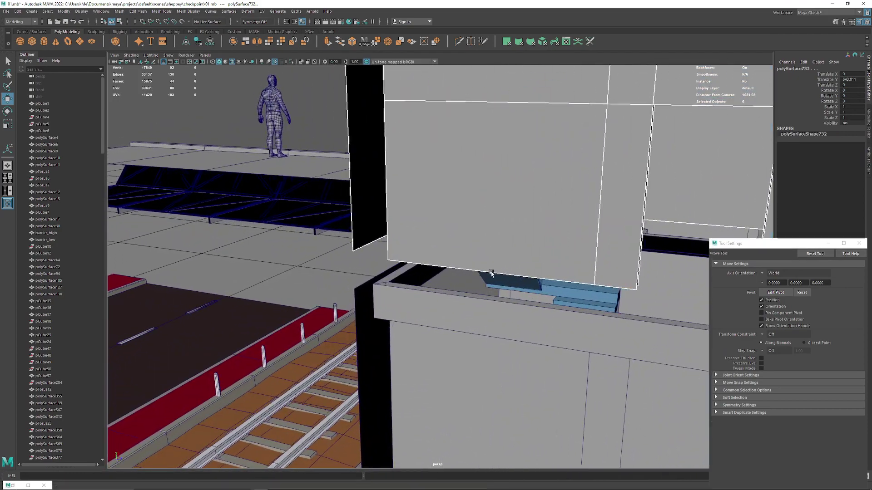
key(d)
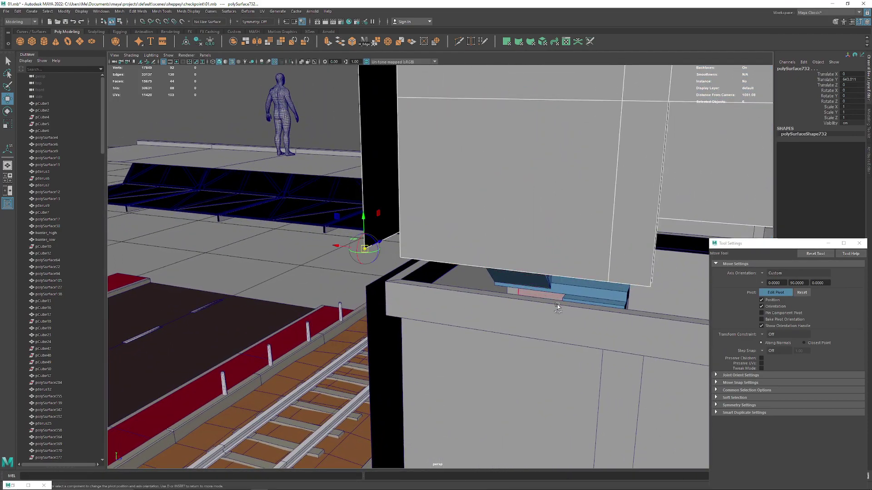
click(811, 255)
mouse_move(416, 258)
alt+mouse_down()
mouse_move(454, 317)
mouse_move(508, 167)
mouse_move(502, 261)
mouse_move(391, 184)
mouse_move(354, 220)
mouse_move(371, 231)
mouse_move(432, 217)
mouse_move(464, 219)
mouse_move(412, 278)
mouse_move(426, 287)
alt+mouse_up()
Lower the floating rim slab onto the extended tower's top and orbit to check it
click(576, 156)
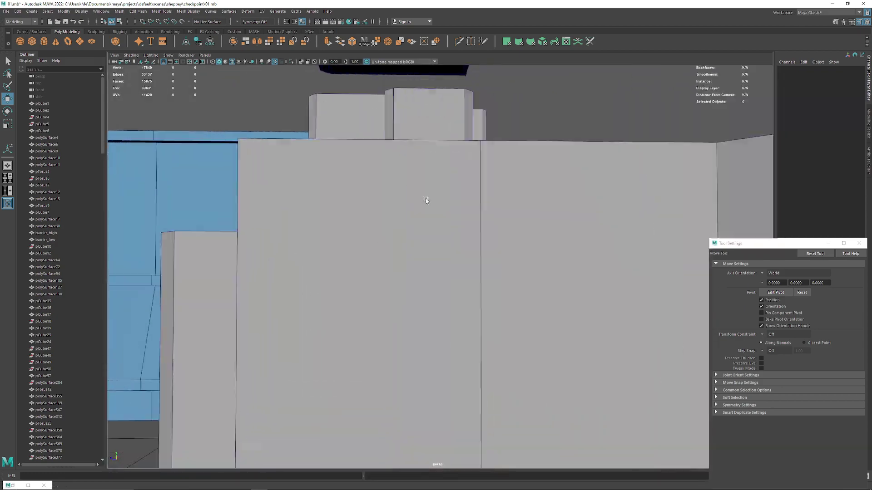
mouse_move(298, 132)
alt+mouse_down()
mouse_move(364, 211)
mouse_move(486, 210)
mouse_move(469, 258)
mouse_move(451, 178)
mouse_move(350, 178)
mouse_move(411, 241)
mouse_move(451, 235)
mouse_move(354, 237)
mouse_move(336, 259)
mouse_move(424, 306)
mouse_move(443, 299)
mouse_move(381, 269)
mouse_move(388, 262)
mouse_move(392, 396)
alt+mouse_up()
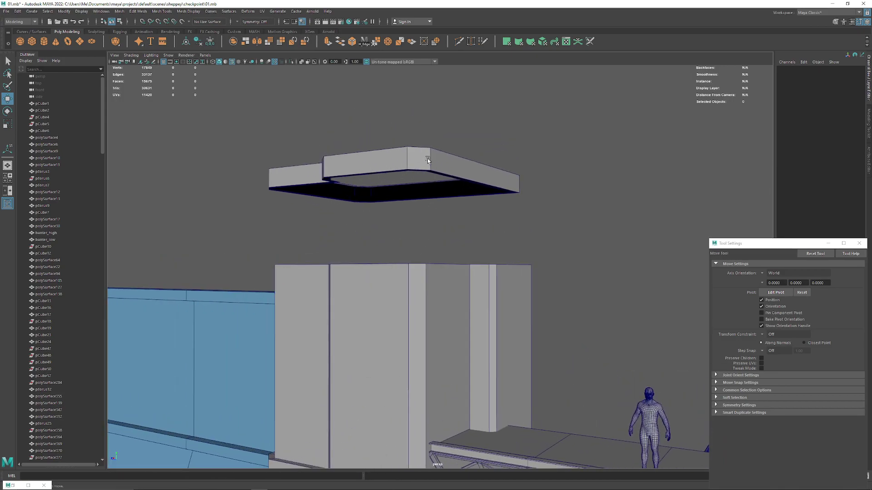
drag(387, 148, 391, 200)
scroll(403, 209, up, 3)
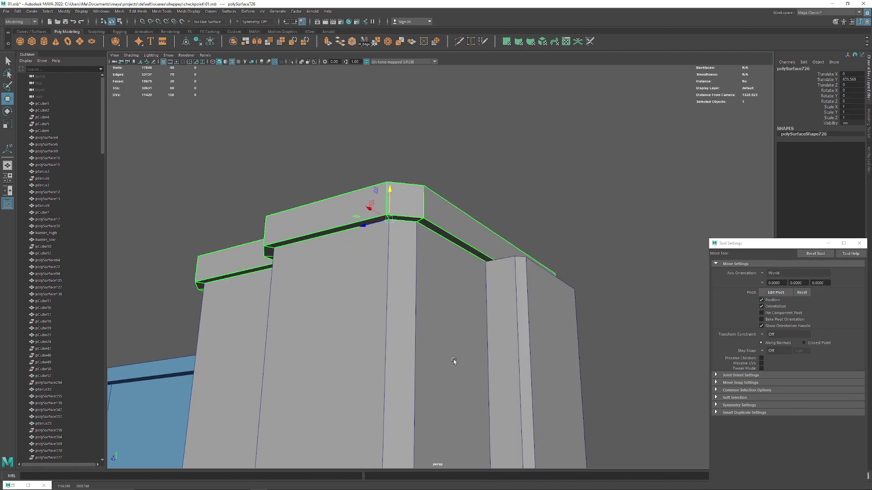
scroll(453, 359, down, 5)
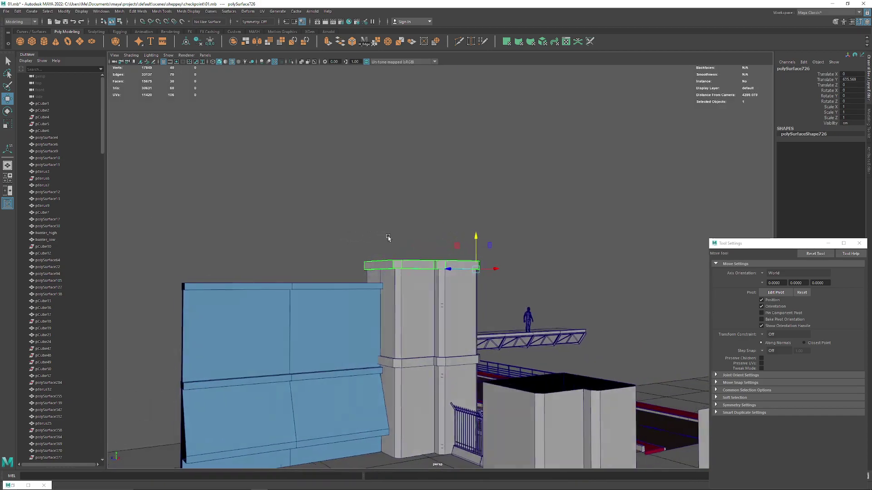
alt+drag(388, 237, 401, 237)
mouse_move(378, 190)
alt+mouse_down()
mouse_move(416, 256)
mouse_move(563, 182)
mouse_move(420, 220)
mouse_move(465, 213)
alt+mouse_up()
click(563, 182)
scroll(412, 218, up, 3)
mouse_move(451, 290)
alt+mouse_down()
mouse_move(381, 288)
mouse_move(431, 293)
mouse_move(394, 310)
mouse_move(355, 310)
mouse_move(348, 325)
mouse_move(347, 295)
mouse_move(356, 293)
mouse_move(334, 312)
mouse_move(386, 294)
mouse_move(424, 297)
mouse_move(411, 279)
mouse_move(265, 305)
mouse_move(252, 230)
alt+mouse_up()
click(391, 283)
scroll(281, 239, down, 3)
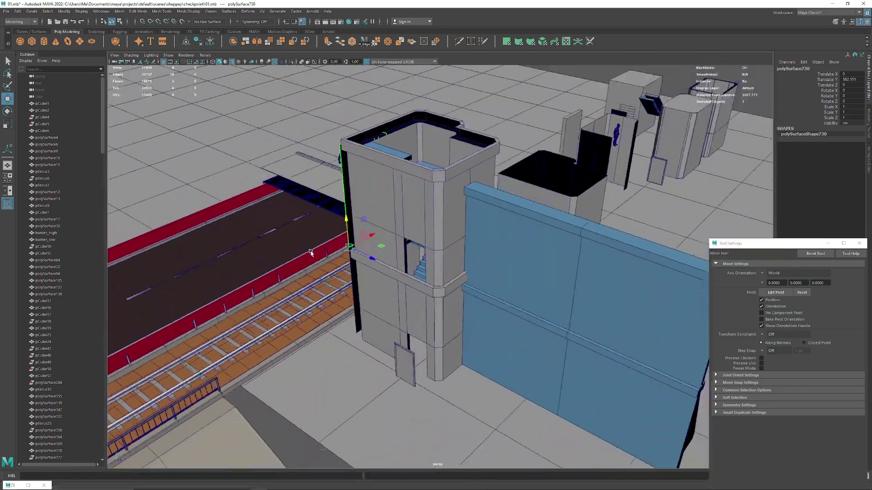
alt+drag(307, 250, 567, 190)
click(656, 112)
mouse_move(657, 111)
alt+mouse_down()
mouse_move(500, 204)
mouse_move(362, 251)
mouse_move(242, 245)
mouse_move(317, 247)
mouse_move(317, 281)
mouse_move(292, 266)
mouse_move(306, 268)
mouse_move(376, 227)
mouse_move(439, 279)
mouse_move(426, 276)
alt+mouse_up()
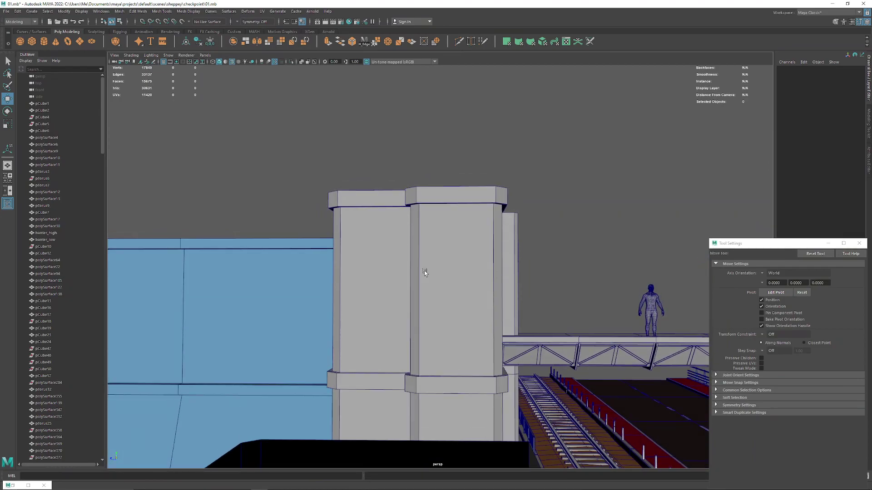
mouse_move(425, 272)
alt+mouse_down()
mouse_move(479, 274)
mouse_move(420, 285)
mouse_move(438, 289)
mouse_move(366, 312)
mouse_move(363, 252)
mouse_move(311, 250)
mouse_move(326, 298)
mouse_move(291, 230)
mouse_move(284, 244)
mouse_move(292, 214)
mouse_move(397, 333)
mouse_move(409, 245)
mouse_move(350, 221)
mouse_move(364, 229)
mouse_move(418, 360)
mouse_move(415, 272)
mouse_move(437, 276)
mouse_move(450, 244)
mouse_move(403, 273)
alt+mouse_up()
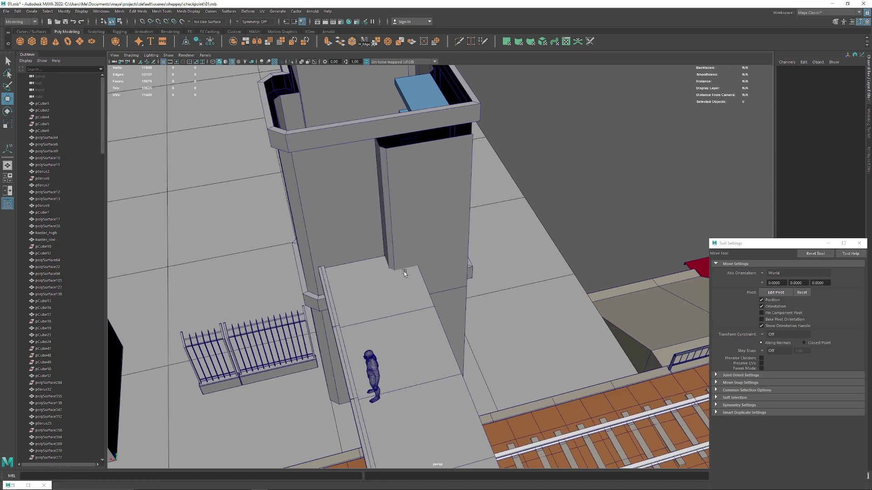
mouse_move(403, 272)
alt+mouse_down()
mouse_move(389, 269)
mouse_move(426, 268)
mouse_move(415, 284)
mouse_move(422, 267)
mouse_move(399, 236)
mouse_move(411, 235)
mouse_move(353, 246)
mouse_move(437, 195)
mouse_move(312, 213)
mouse_move(380, 194)
mouse_move(408, 230)
mouse_move(382, 272)
alt+mouse_up()
click(399, 236)
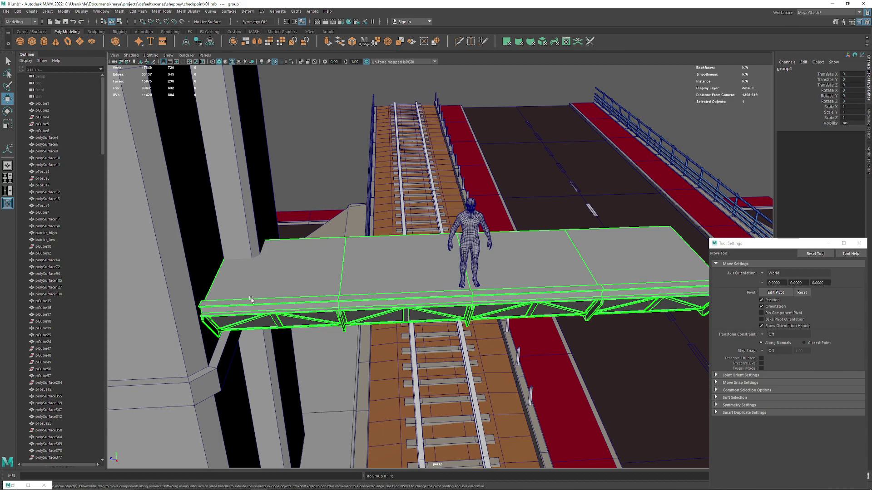
mouse_move(252, 300)
alt+mouse_down()
mouse_move(236, 269)
mouse_move(267, 263)
mouse_move(271, 249)
mouse_move(321, 256)
alt+mouse_up()
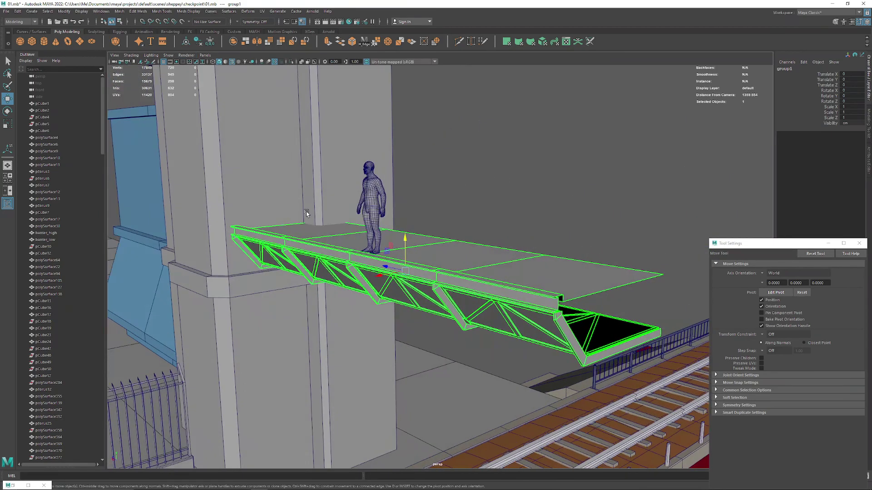
mouse_move(409, 272)
alt+mouse_down()
mouse_move(439, 297)
mouse_move(278, 211)
mouse_move(317, 214)
mouse_move(285, 218)
mouse_move(334, 244)
mouse_move(245, 216)
mouse_move(307, 181)
mouse_move(226, 188)
mouse_move(351, 227)
mouse_move(318, 279)
mouse_move(459, 247)
mouse_move(459, 282)
mouse_move(413, 333)
mouse_move(331, 263)
mouse_move(292, 122)
mouse_move(299, 243)
mouse_move(327, 291)
mouse_move(318, 288)
mouse_move(317, 203)
mouse_move(346, 292)
mouse_move(299, 134)
mouse_move(285, 142)
mouse_move(312, 171)
mouse_move(356, 355)
alt+mouse_up()
scroll(439, 297, up, 3)
scroll(439, 297, down, 5)
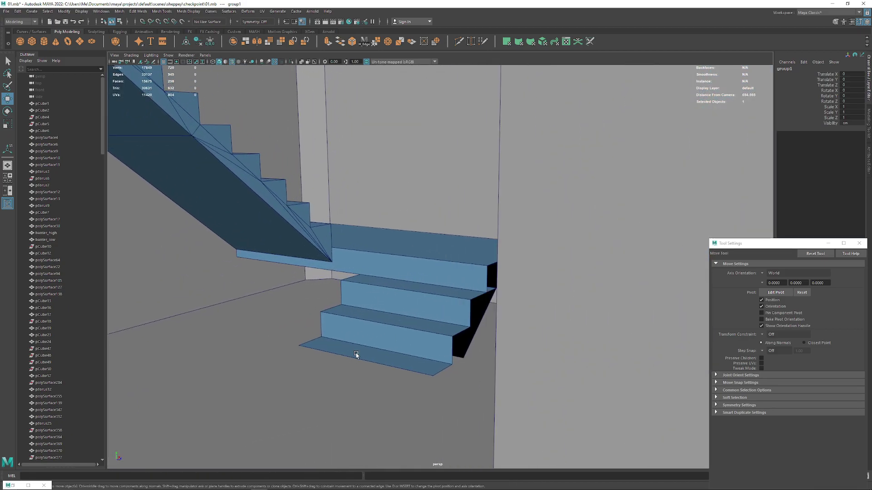
alt+right_drag(362, 321, 403, 369)
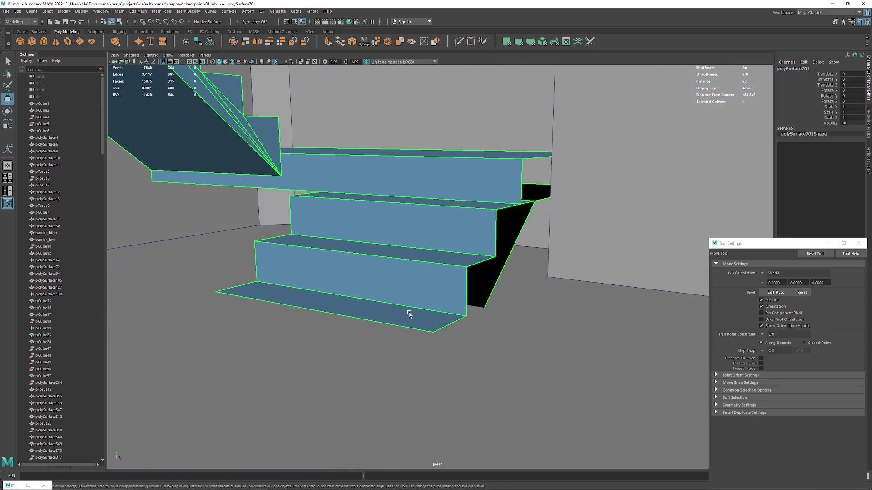
mouse_move(413, 325)
alt+mouse_down()
mouse_move(313, 271)
mouse_move(355, 255)
mouse_move(338, 261)
mouse_move(347, 228)
mouse_move(333, 223)
mouse_move(275, 263)
mouse_move(284, 245)
mouse_move(311, 251)
alt+mouse_up()
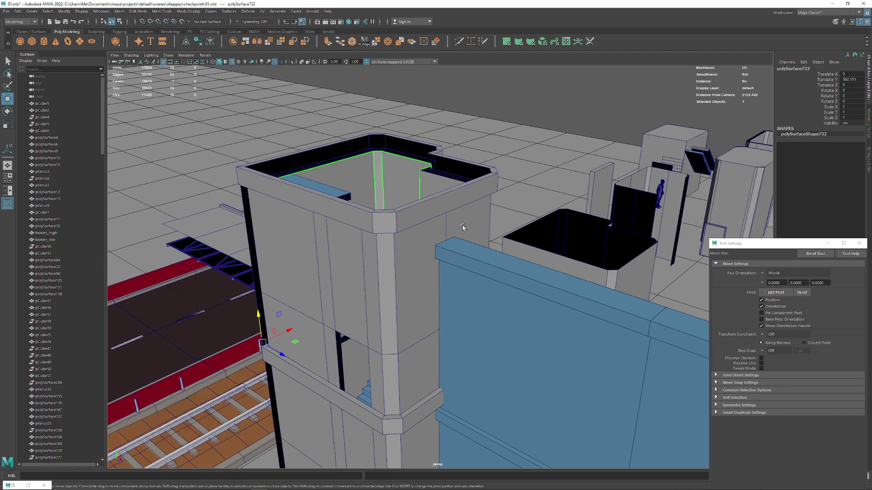
Select a second tower wall piece and tumble around the exposed stairwell
shift+click(381, 171)
alt+drag(381, 171, 385, 201)
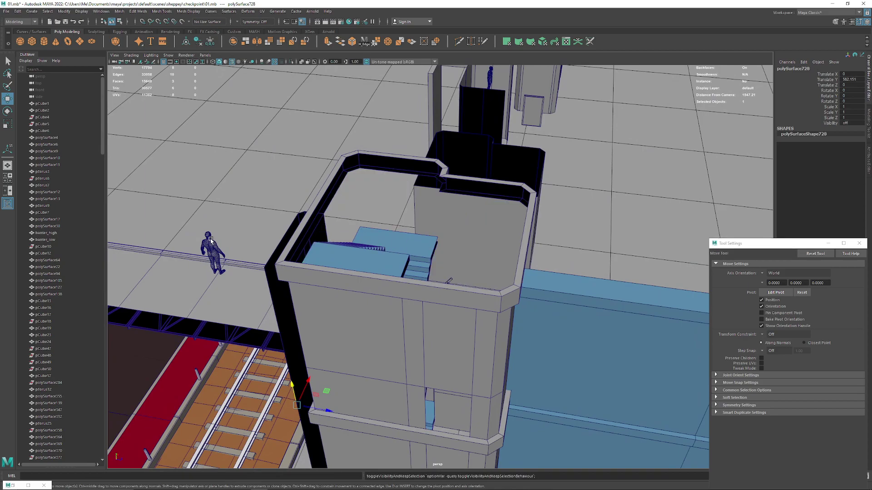
mouse_move(211, 240)
alt+mouse_down()
mouse_move(351, 214)
mouse_move(265, 183)
mouse_move(316, 179)
mouse_move(393, 191)
alt+mouse_up()
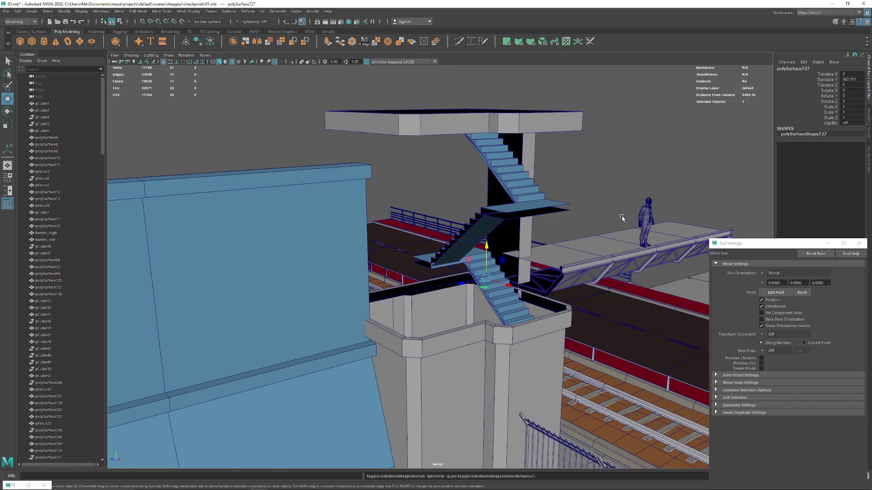
mouse_move(522, 236)
alt+mouse_down()
mouse_move(363, 228)
mouse_move(510, 224)
mouse_move(381, 241)
mouse_move(347, 189)
mouse_move(369, 194)
mouse_move(383, 282)
mouse_move(310, 291)
mouse_move(279, 156)
mouse_move(334, 177)
mouse_move(345, 172)
mouse_move(342, 200)
mouse_move(368, 196)
mouse_move(330, 211)
mouse_move(336, 202)
mouse_move(324, 199)
mouse_move(336, 197)
alt+mouse_up()
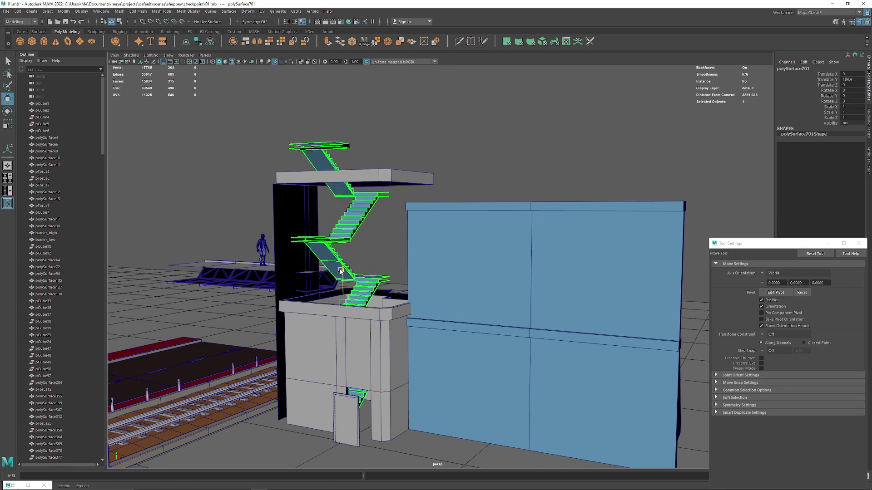
Set the staircase flights' Rotate Y to 180 degrees
drag(341, 270, 341, 264)
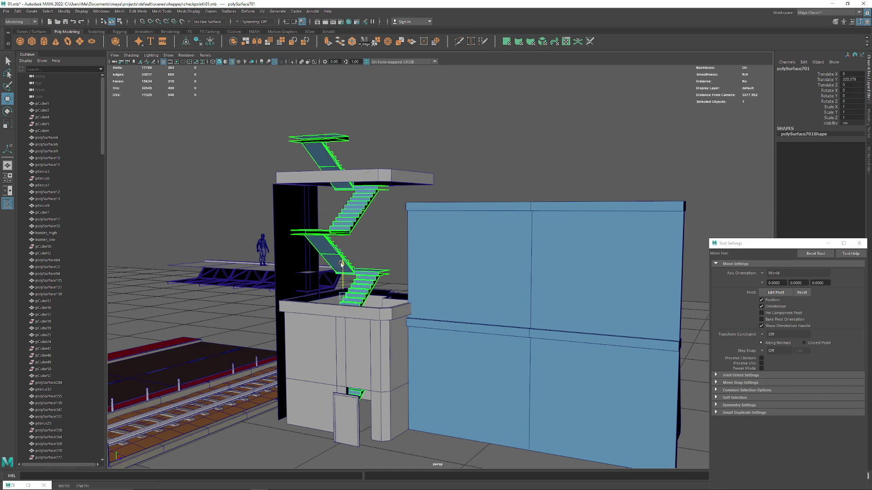
scroll(341, 286, up, 3)
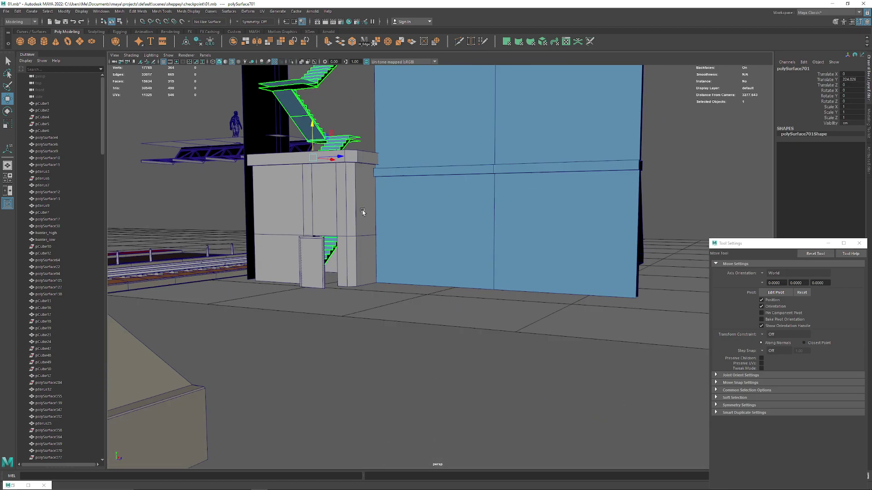
scroll(343, 310, up, 3)
scroll(342, 310, up, 2)
scroll(351, 305, up, 2)
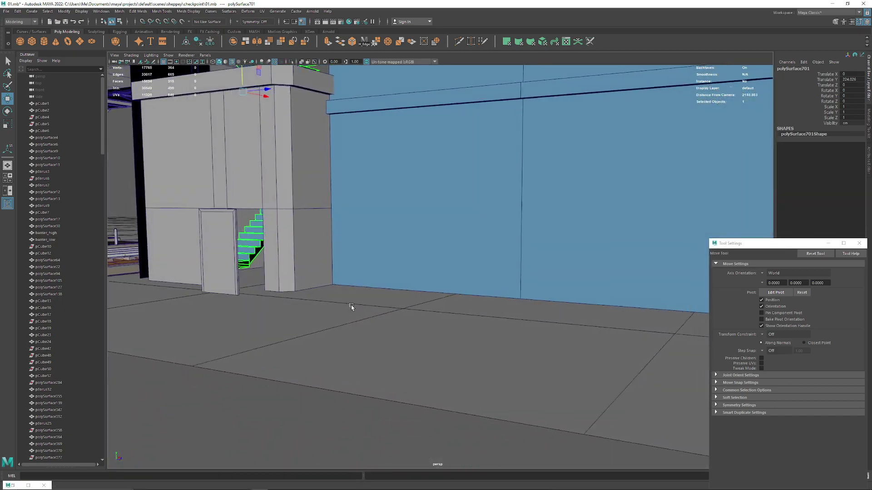
mouse_move(351, 305)
alt+mouse_down()
mouse_move(336, 341)
mouse_move(380, 245)
alt+mouse_up()
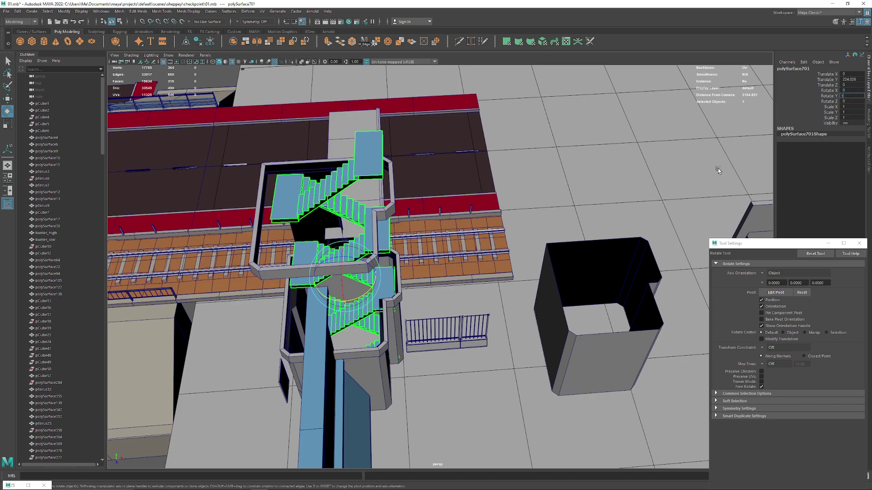
text(0)
key(Return)
Lower the staircase to about 101 units so it sits inside the tower
mouse_move(544, 173)
alt+mouse_down()
mouse_move(264, 183)
mouse_move(313, 181)
mouse_move(278, 181)
alt+mouse_up()
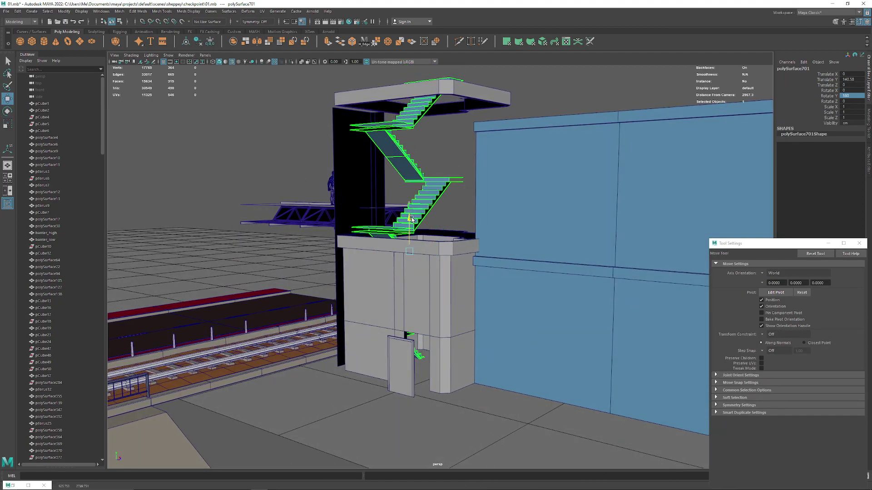
drag(411, 217, 410, 235)
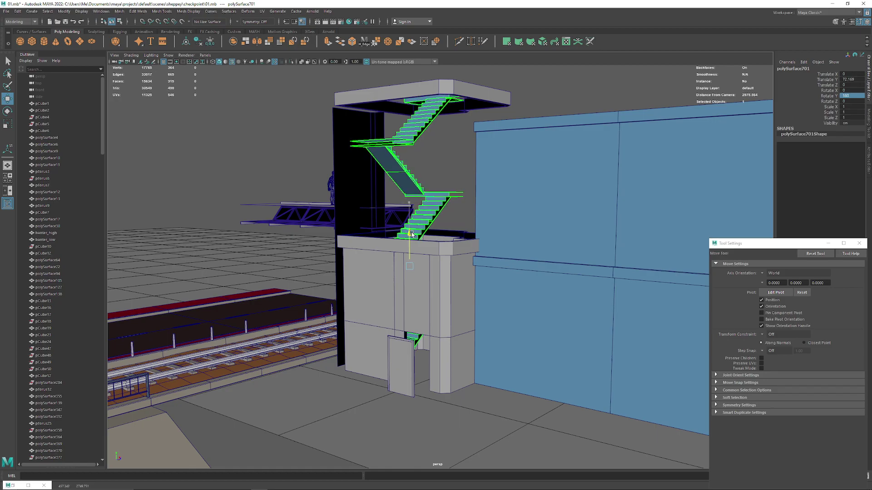
mouse_move(411, 216)
alt+mouse_down()
mouse_move(382, 203)
mouse_move(294, 216)
mouse_move(349, 231)
mouse_move(426, 208)
mouse_move(364, 250)
mouse_move(387, 244)
mouse_move(370, 250)
mouse_move(397, 257)
mouse_move(323, 245)
mouse_move(413, 256)
mouse_move(371, 255)
alt+mouse_up()
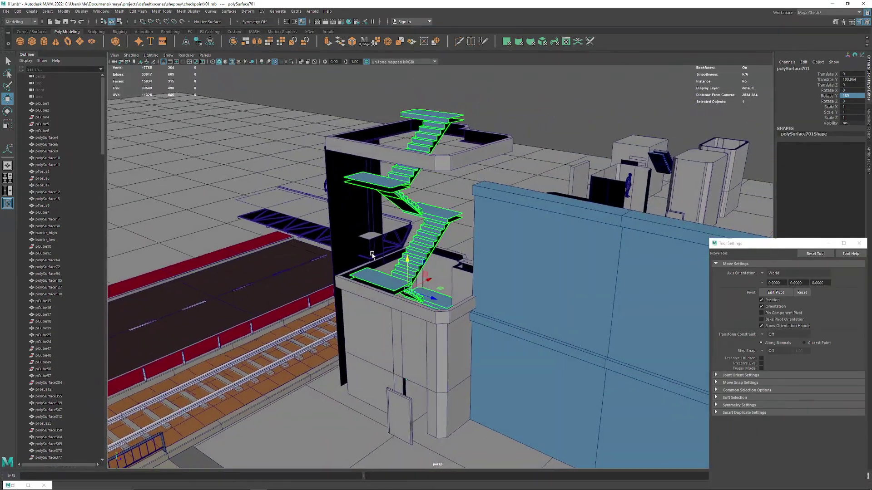
Orbit around the stair tower to inspect the staircase through the doorway and from above
alt+right_drag(371, 255, 404, 364)
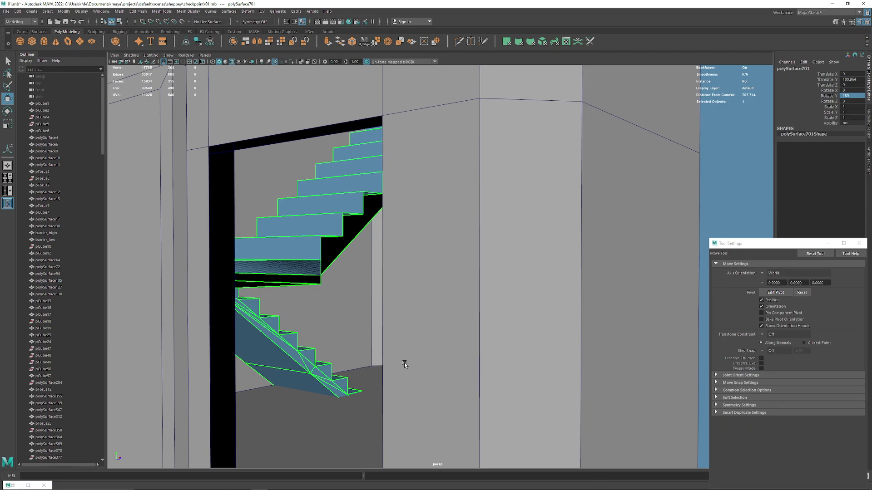
mouse_move(405, 363)
alt+mouse_down()
mouse_move(379, 266)
mouse_move(389, 273)
mouse_move(404, 191)
alt+mouse_up()
scroll(389, 272, down, 5)
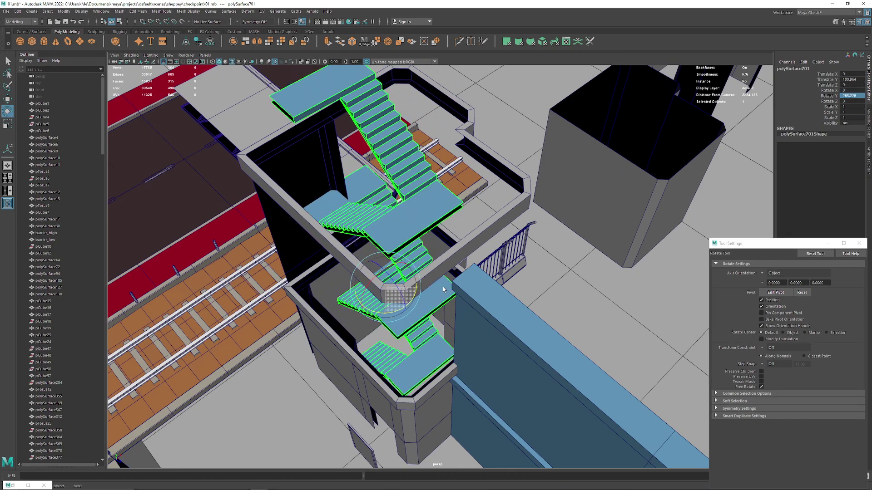
mouse_move(443, 287)
alt+mouse_down()
mouse_move(396, 297)
mouse_move(374, 265)
alt+mouse_up()
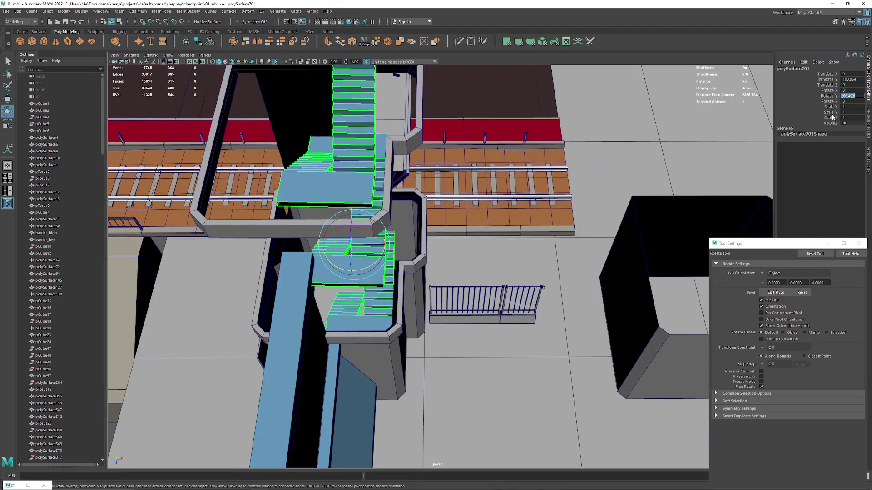
mouse_move(428, 255)
alt+mouse_down()
mouse_move(355, 217)
mouse_move(363, 232)
mouse_move(349, 255)
mouse_move(351, 226)
mouse_move(363, 231)
mouse_move(367, 268)
mouse_move(394, 243)
mouse_move(360, 247)
mouse_move(356, 187)
mouse_move(497, 216)
mouse_move(342, 215)
mouse_move(361, 206)
mouse_move(396, 252)
mouse_move(431, 249)
mouse_move(405, 254)
mouse_move(399, 245)
mouse_move(415, 290)
mouse_move(418, 360)
mouse_move(355, 330)
mouse_move(335, 292)
mouse_move(344, 345)
mouse_move(324, 298)
alt+mouse_up()
scroll(414, 293, up, 3)
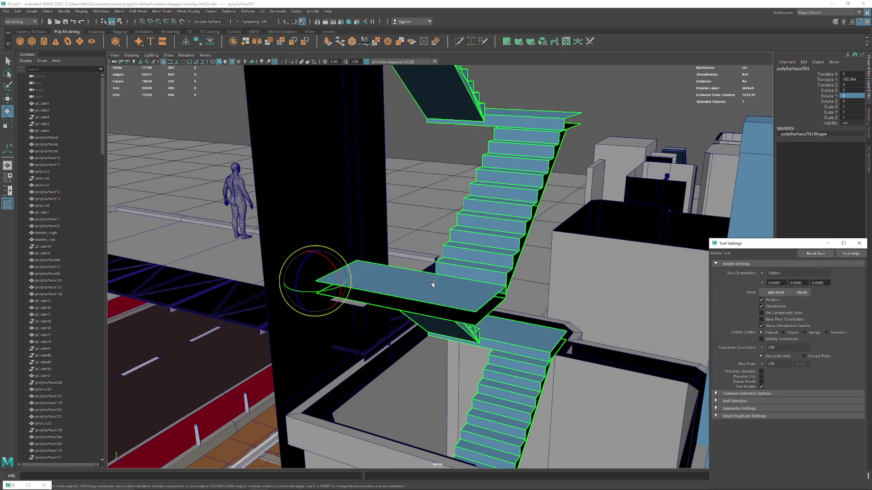
scroll(353, 240, down, 5)
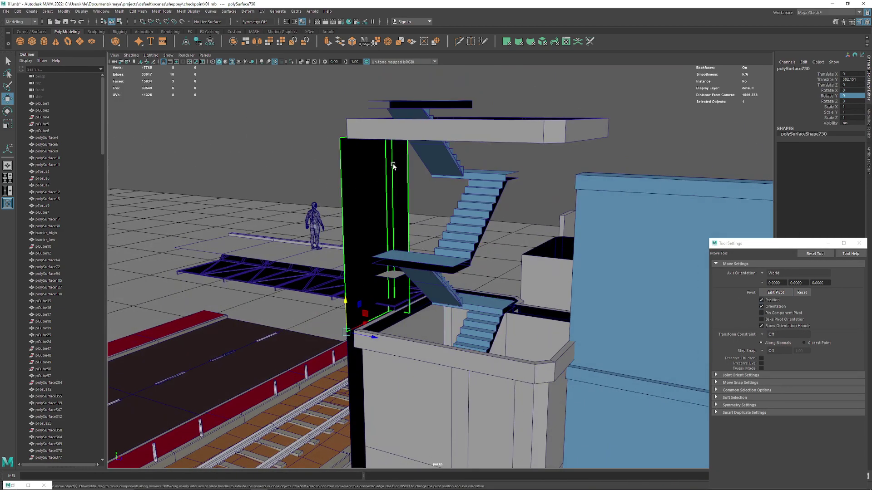
alt+drag(385, 244, 396, 220)
scroll(405, 229, up, 3)
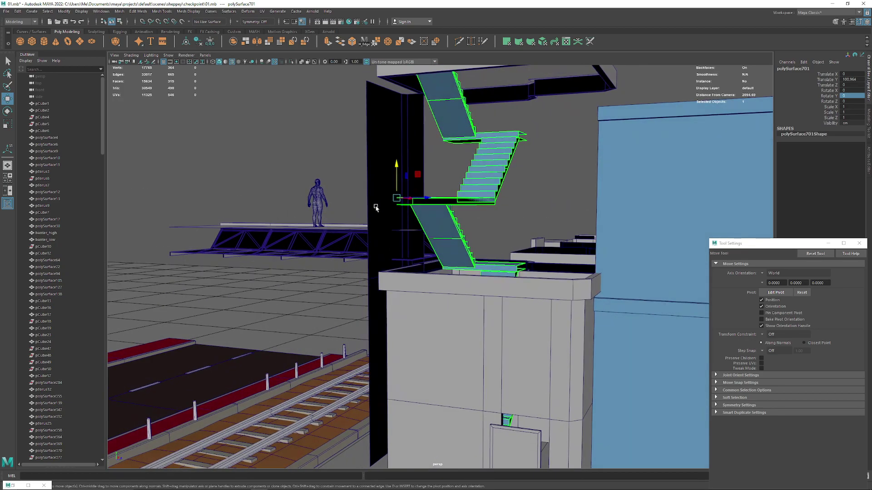
scroll(385, 221, up, 2)
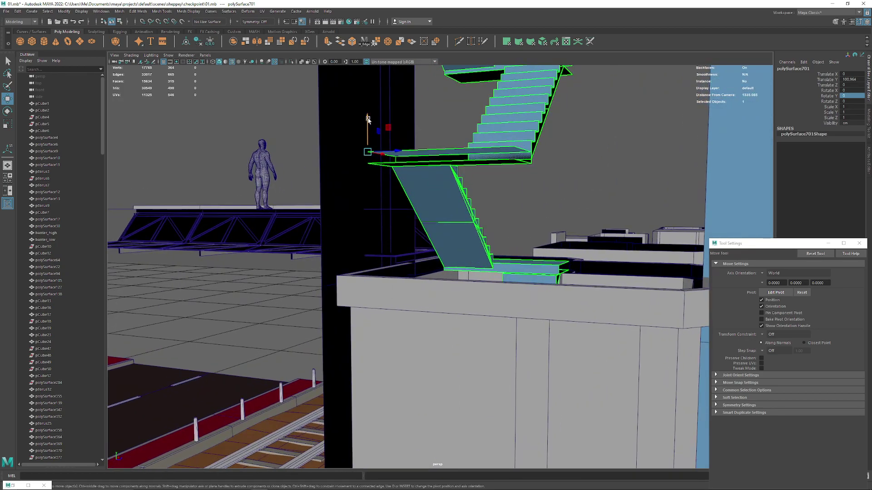
Lower the staircase mesh until Translate Y reads 0, then check it from a high view
drag(368, 119, 388, 200)
scroll(421, 227, up, 3)
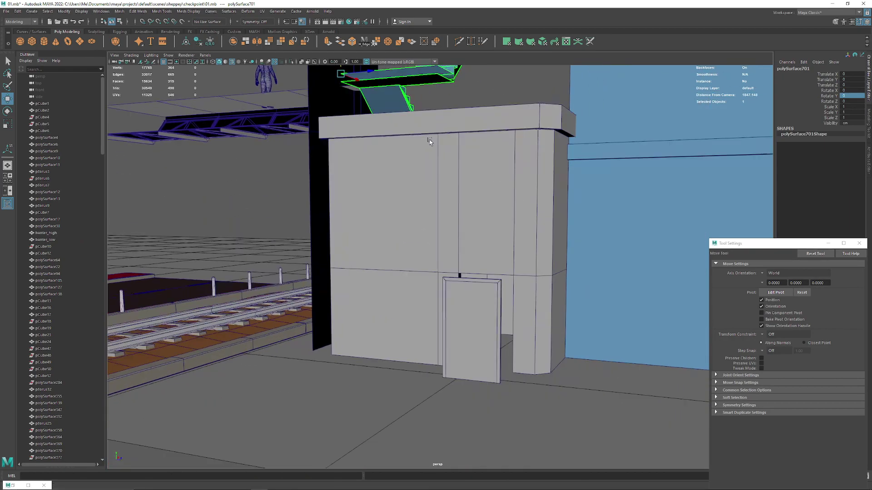
scroll(452, 263, up, 3)
scroll(473, 315, up, 1)
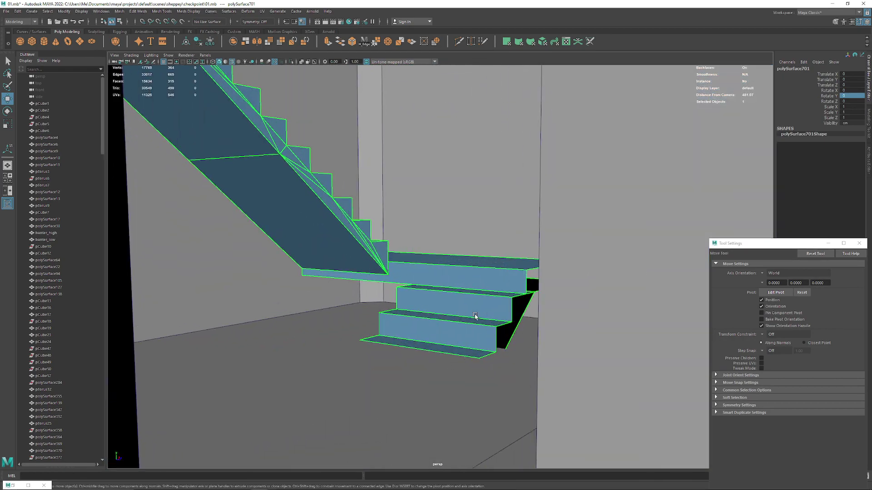
scroll(472, 316, up, 1)
scroll(475, 309, up, 1)
scroll(518, 288, up, 1)
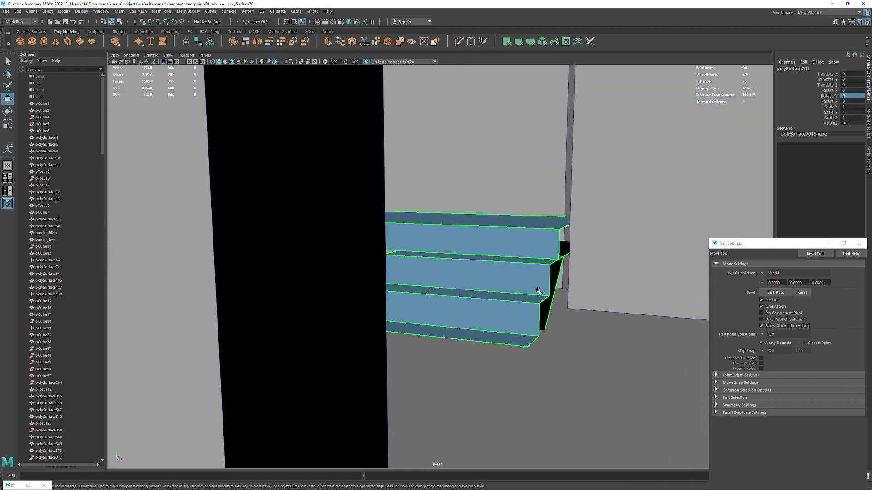
scroll(540, 292, up, 2)
scroll(490, 297, up, 1)
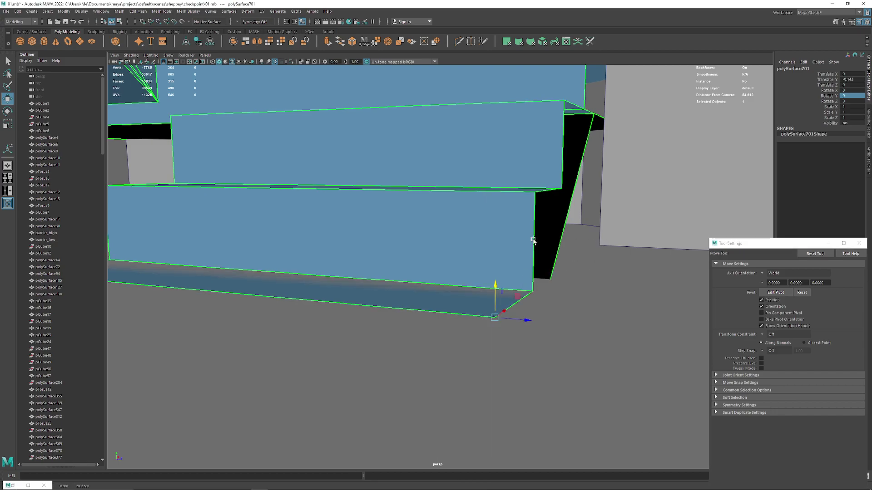
scroll(483, 287, down, 2)
scroll(457, 262, down, 2)
scroll(423, 229, down, 3)
scroll(423, 231, down, 2)
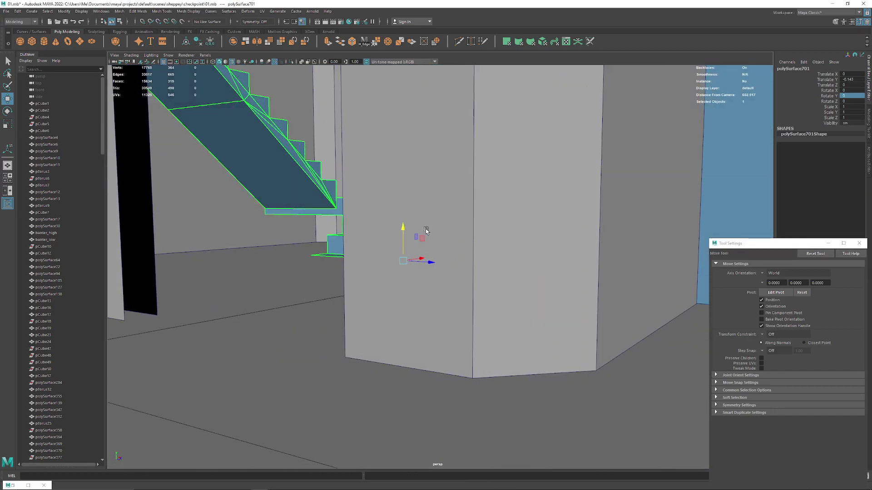
mouse_move(423, 231)
alt+mouse_down()
mouse_move(418, 147)
mouse_move(595, 233)
mouse_move(451, 276)
mouse_move(494, 278)
alt+mouse_up()
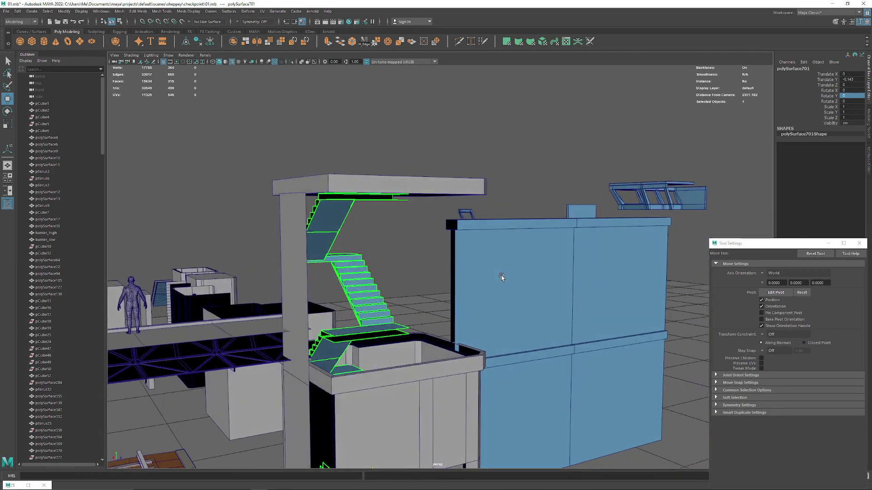
Select the beam on top of the stair tower and nudge it slightly lower
mouse_move(509, 278)
alt+mouse_down()
mouse_move(485, 289)
mouse_move(487, 278)
alt+mouse_up()
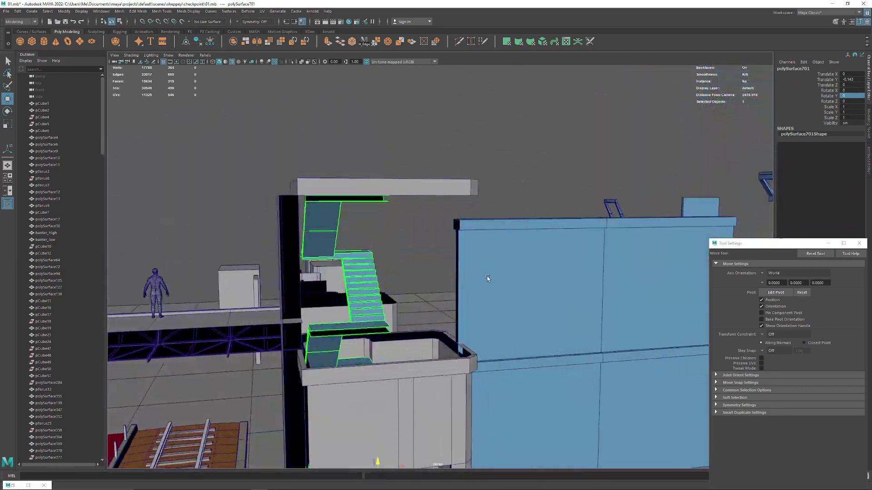
click(459, 191)
alt+drag(459, 191, 317, 151)
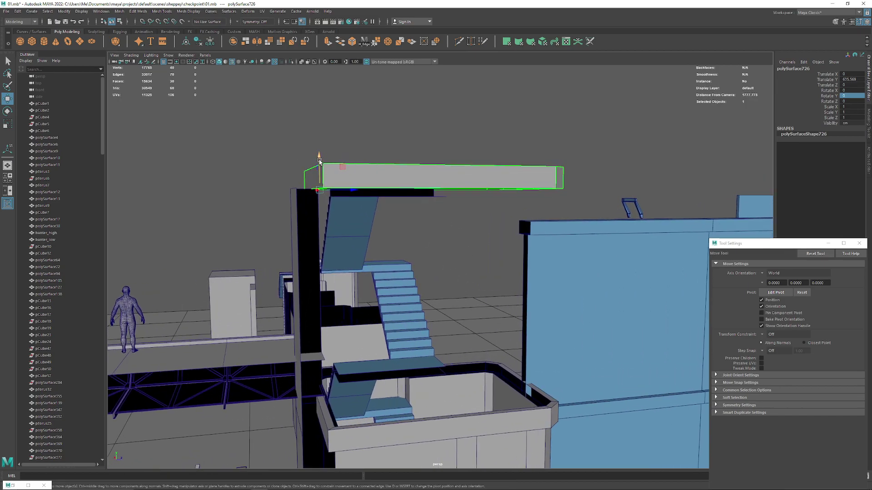
drag(319, 183, 319, 186)
mouse_move(319, 186)
alt+mouse_down()
mouse_move(375, 258)
mouse_move(302, 211)
mouse_move(273, 213)
mouse_move(290, 213)
mouse_move(300, 281)
alt+mouse_up()
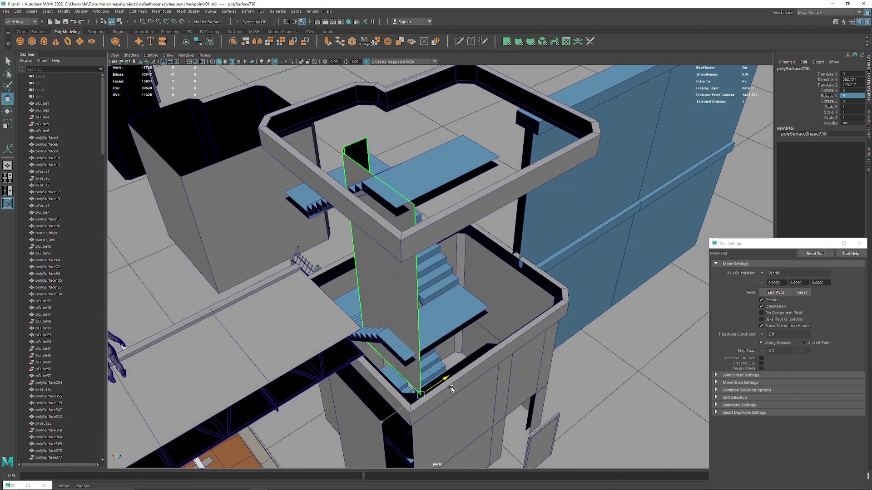
Inspect the slab corner, the whole tower and the tower pillar close up
mouse_move(452, 388)
alt+mouse_down()
mouse_move(402, 255)
mouse_move(422, 218)
alt+mouse_up()
mouse_move(422, 218)
alt+right_down()
mouse_move(442, 354)
mouse_move(462, 346)
alt+right_up()
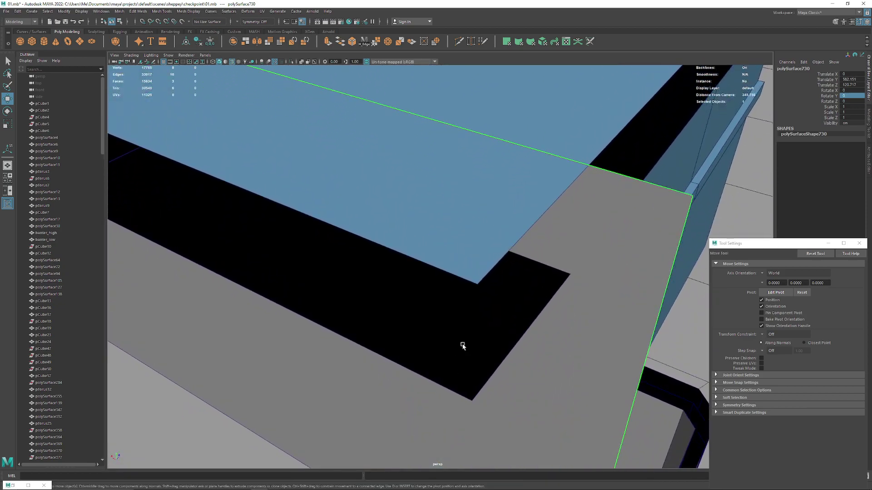
mouse_move(463, 346)
alt+mouse_down()
mouse_move(442, 325)
mouse_move(462, 291)
mouse_move(436, 290)
mouse_move(399, 255)
mouse_move(417, 240)
alt+mouse_up()
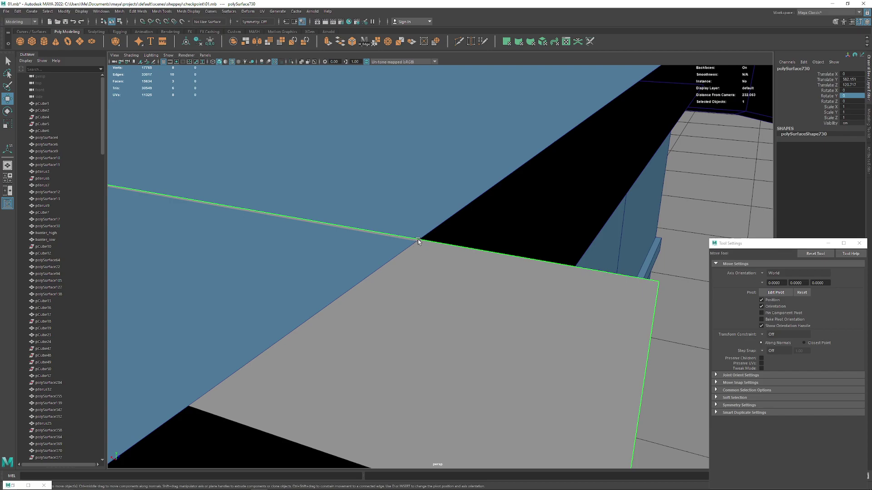
mouse_move(418, 239)
alt+right_down()
mouse_move(418, 268)
mouse_move(399, 195)
alt+right_up()
alt+drag(399, 195, 370, 234)
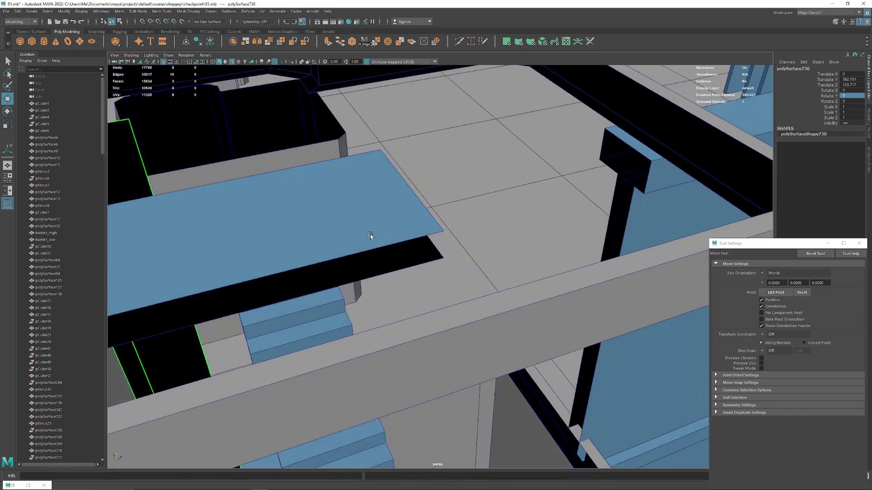
alt+right_drag(369, 234, 344, 236)
mouse_move(344, 236)
alt+mouse_down()
mouse_move(395, 278)
mouse_move(449, 259)
mouse_move(411, 306)
alt+mouse_up()
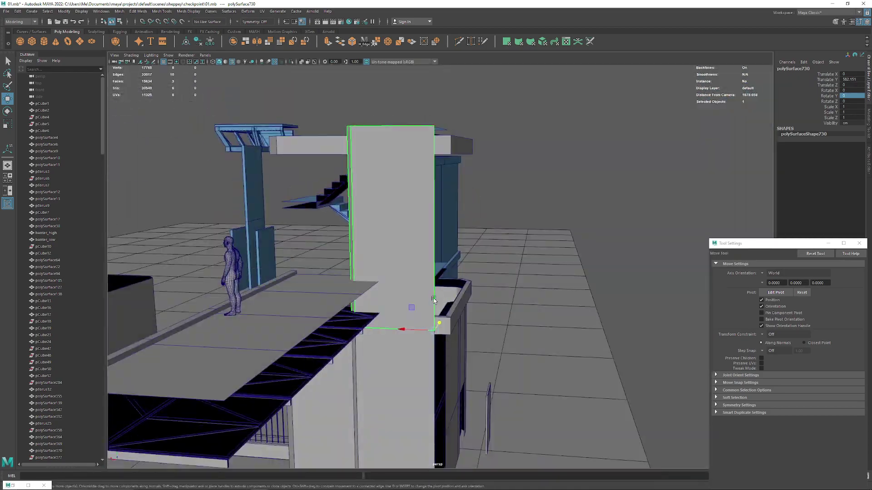
alt+right_drag(411, 305, 426, 352)
mouse_move(427, 352)
alt+mouse_down()
mouse_move(330, 345)
mouse_move(321, 288)
mouse_move(370, 302)
mouse_move(438, 292)
mouse_move(396, 220)
alt+mouse_up()
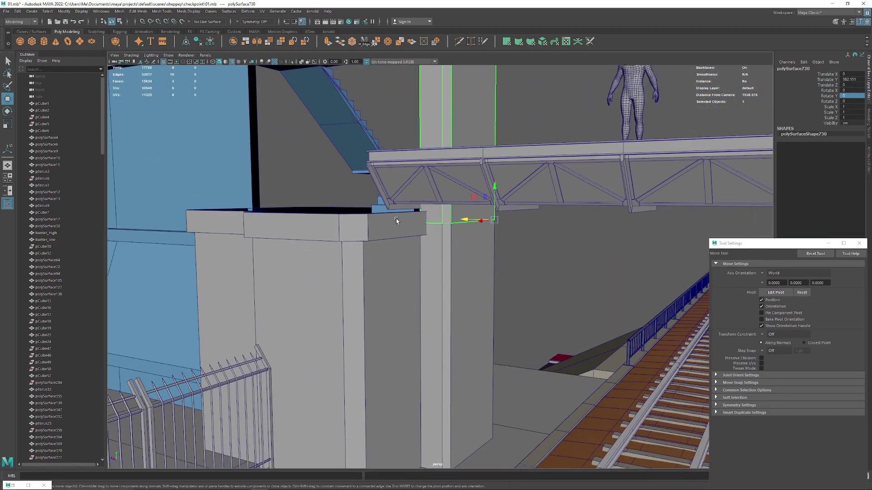
Select the stair tower pieces and isolate them so only the stairwell shows
shift+click(403, 291)
mouse_move(403, 291)
alt+mouse_down()
mouse_move(342, 261)
mouse_move(379, 298)
alt+mouse_up()
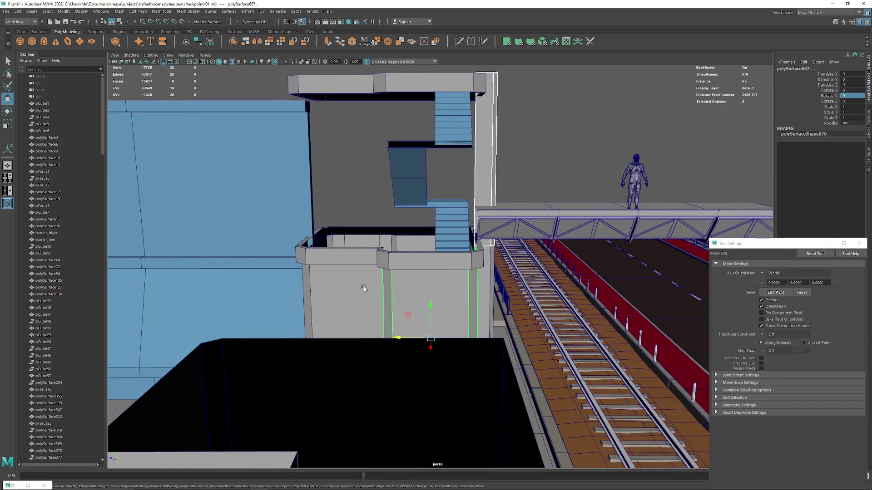
key(ctrl+1)
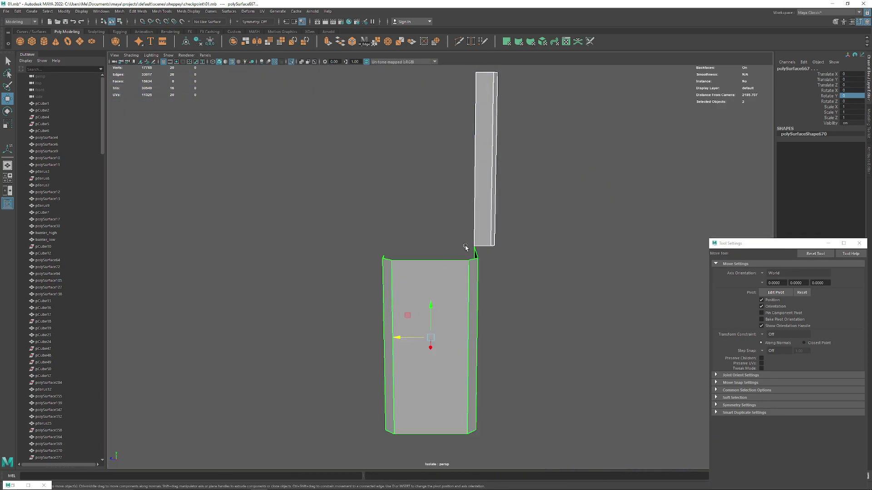
key(ctrl+1)
mouse_move(465, 247)
alt+mouse_down()
mouse_move(435, 296)
mouse_move(448, 350)
mouse_move(365, 305)
mouse_move(502, 243)
mouse_move(350, 258)
mouse_move(439, 299)
mouse_move(413, 261)
alt+mouse_up()
shift+click(448, 350)
key(ctrl+1)
Raise the lower wall block so its top meets the upper column
click(502, 243)
click(439, 298)
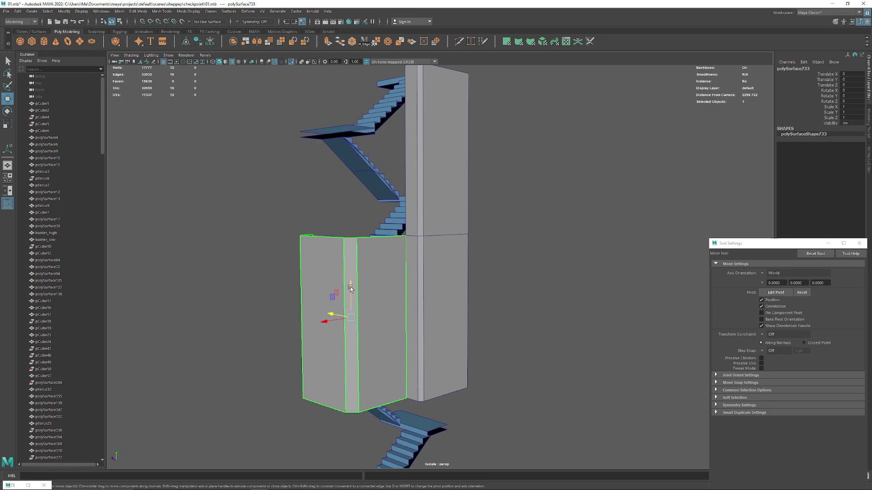
drag(352, 118, 353, 102)
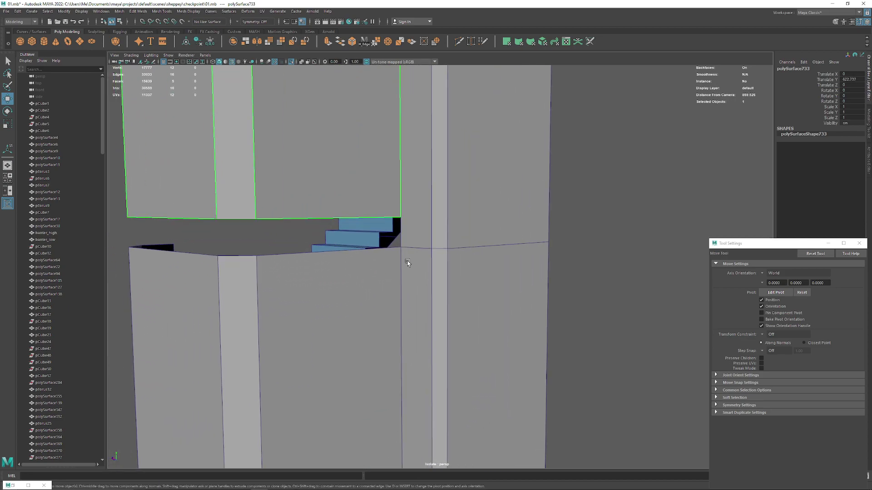
alt+right_drag(375, 238, 430, 245)
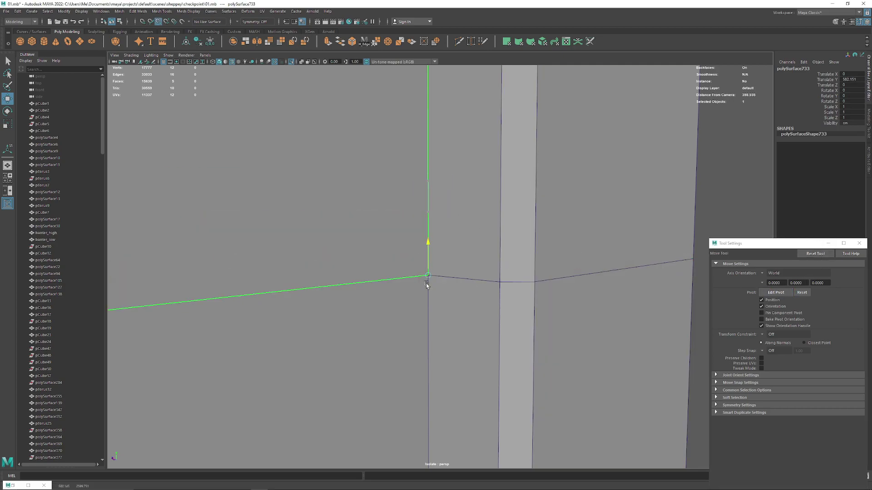
scroll(427, 285, down, 10)
alt+drag(345, 197, 409, 273)
Zoom around the stair corner to check the closed gap and clear the selection
scroll(480, 312, up, 5)
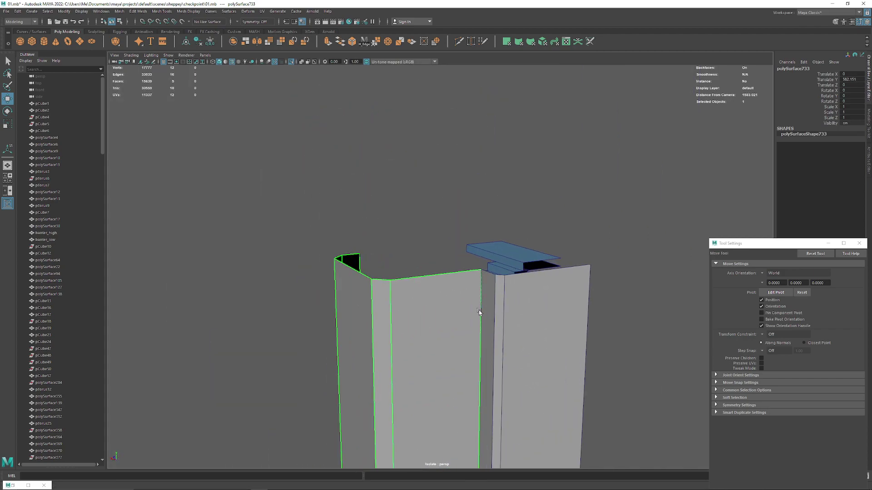
scroll(479, 312, up, 3)
scroll(453, 291, up, 5)
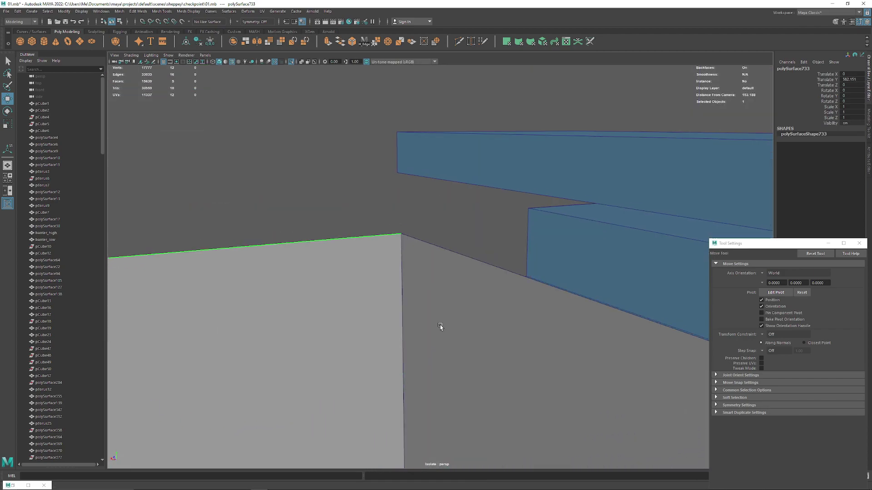
scroll(424, 286, up, 5)
scroll(427, 279, down, 5)
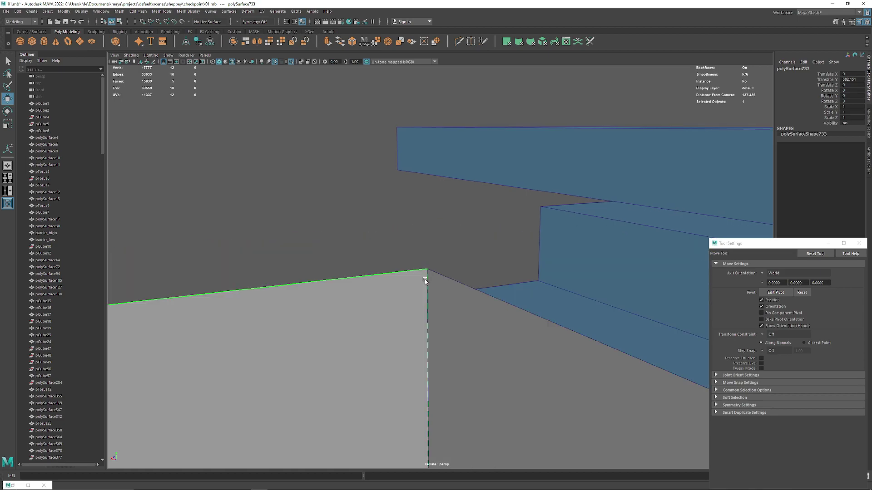
scroll(425, 282, up, 2)
click(359, 205)
scroll(393, 318, down, 5)
scroll(263, 287, down, 4)
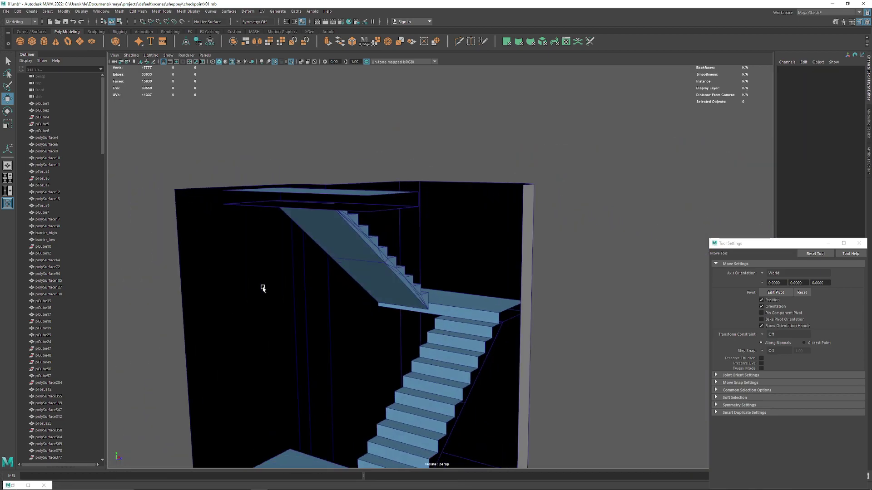
scroll(254, 245, down, 3)
scroll(410, 375, down, 3)
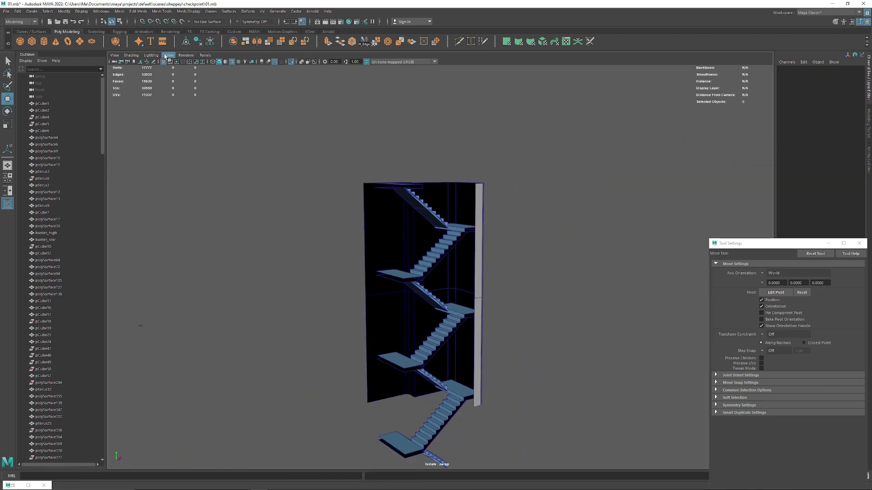
click(160, 106)
mouse_move(307, 277)
alt+mouse_down()
mouse_move(375, 276)
mouse_move(522, 218)
mouse_move(434, 333)
alt+mouse_up()
scroll(436, 336, up, 2)
scroll(448, 341, up, 3)
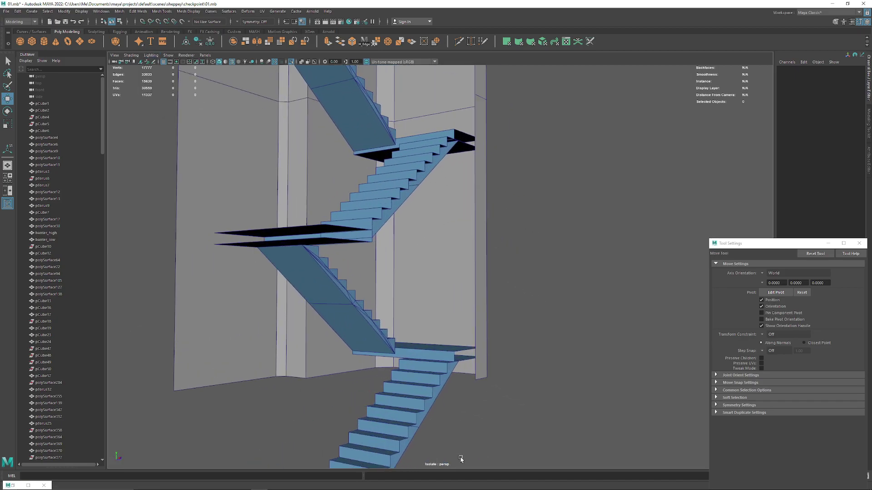
scroll(446, 403, up, 3)
scroll(475, 343, up, 1)
scroll(446, 438, up, 3)
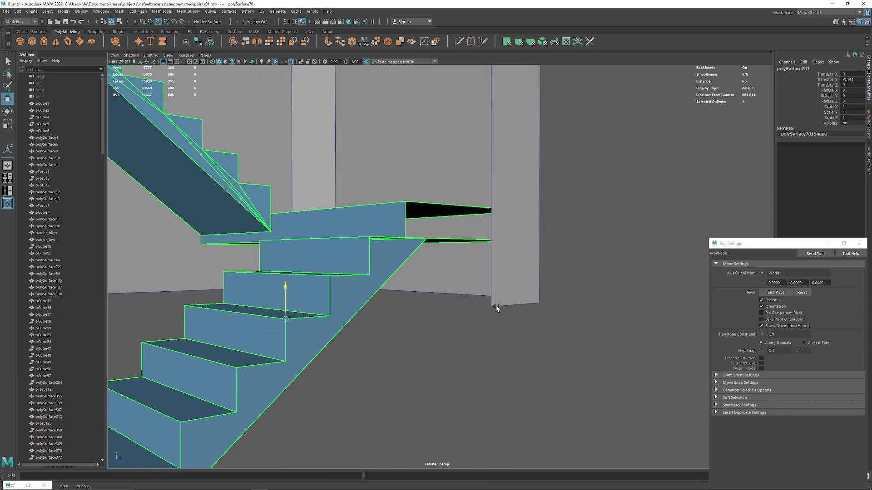
scroll(372, 253, down, 5)
scroll(321, 208, down, 3)
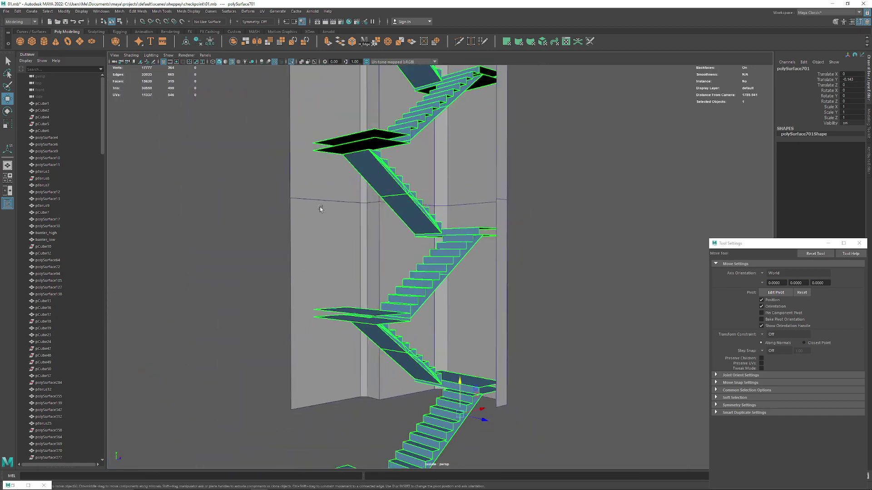
alt+drag(321, 208, 338, 214)
scroll(348, 355, up, 1)
scroll(293, 262, down, 2)
mouse_move(293, 263)
alt+mouse_down()
mouse_move(292, 253)
mouse_move(313, 274)
alt+mouse_up()
scroll(291, 214, down, 2)
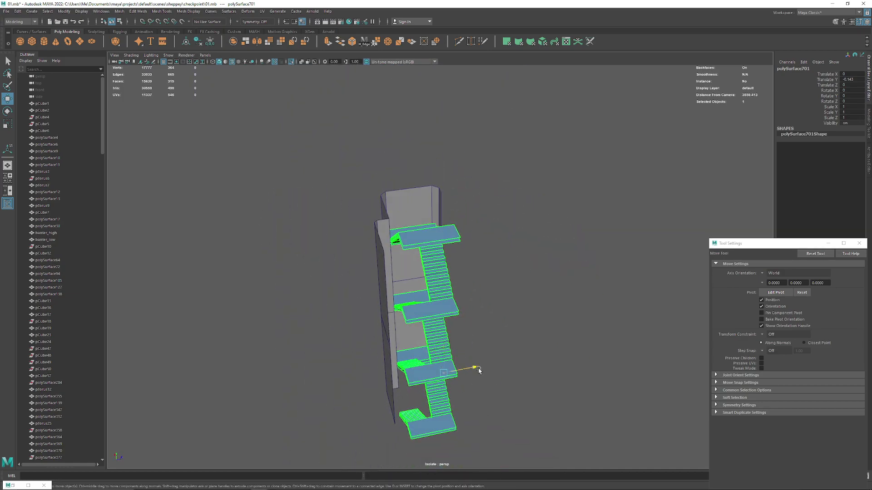
scroll(392, 308, up, 5)
scroll(409, 295, up, 3)
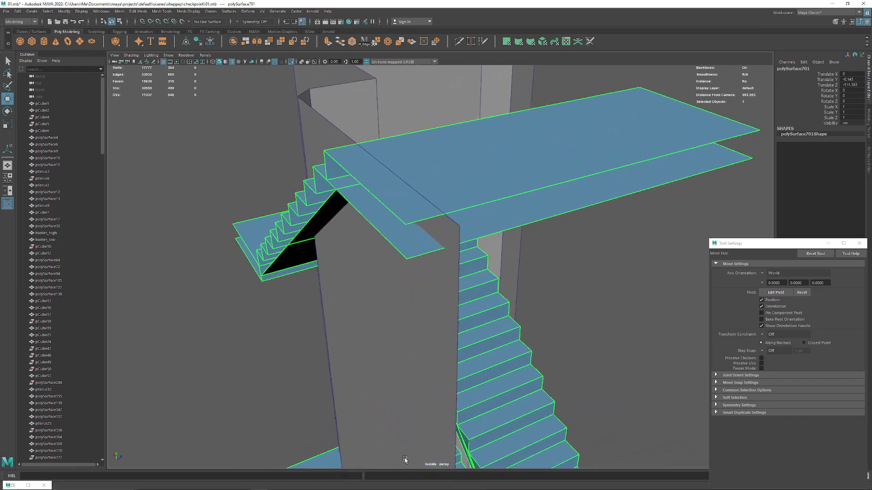
alt+drag(409, 295, 415, 287)
scroll(428, 372, up, 3)
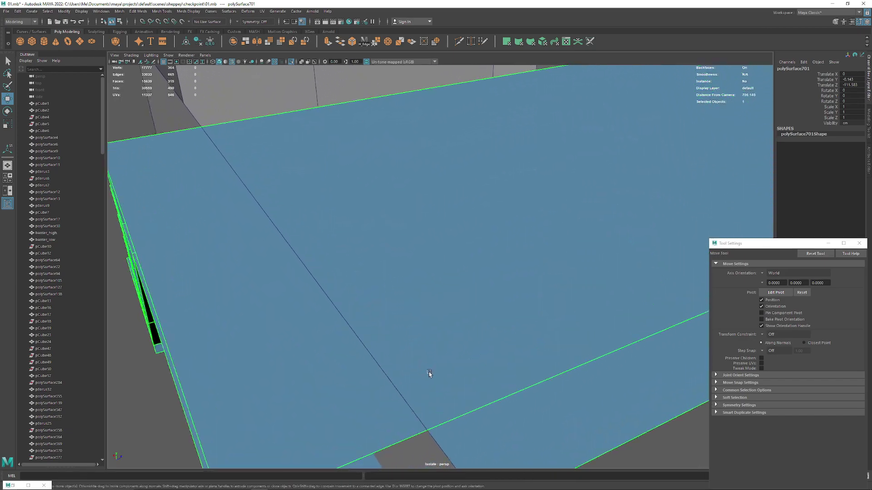
alt+drag(429, 372, 439, 316)
scroll(432, 364, up, 1)
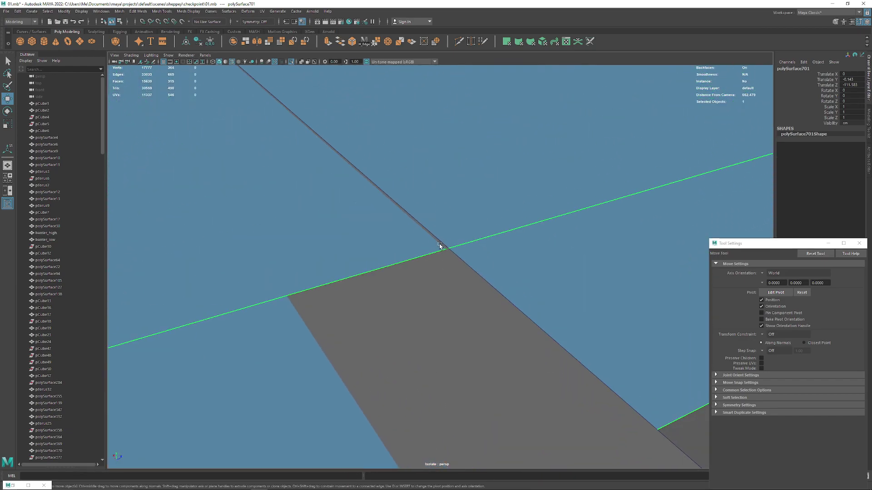
scroll(459, 318, down, 5)
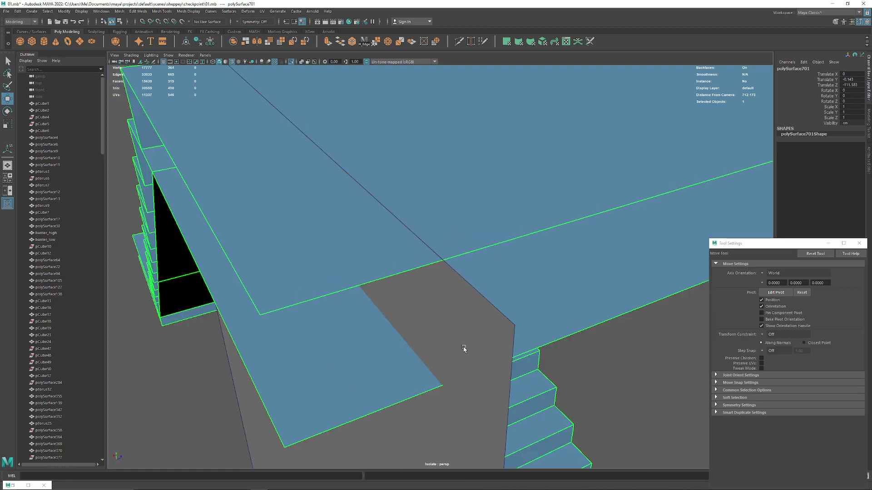
scroll(428, 197, down, 3)
alt+drag(428, 197, 450, 195)
alt+middle_drag(450, 194, 336, 272)
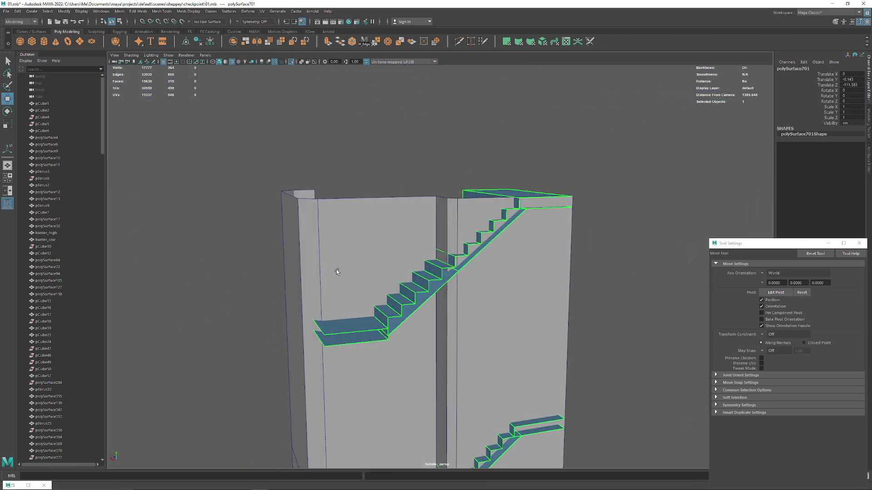
scroll(427, 422, up, 5)
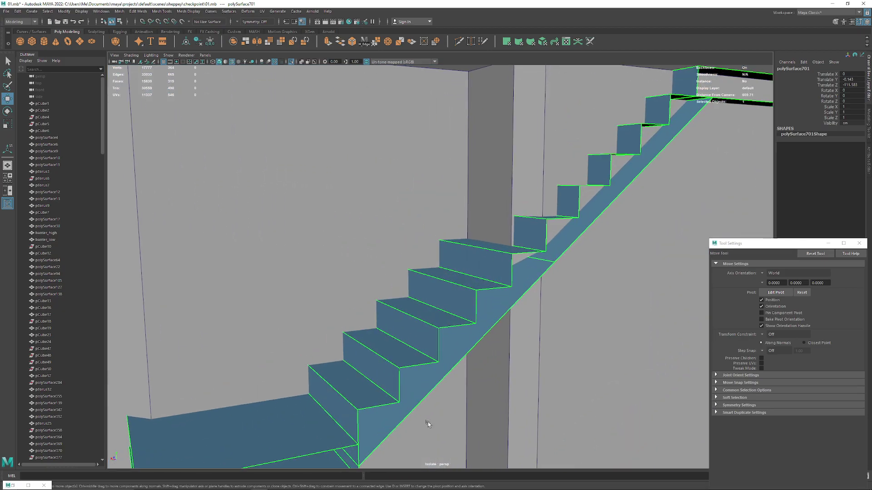
mouse_move(427, 422)
alt+mouse_down()
mouse_move(427, 431)
mouse_move(435, 351)
alt+mouse_up()
scroll(427, 437, up, 3)
scroll(434, 351, up, 2)
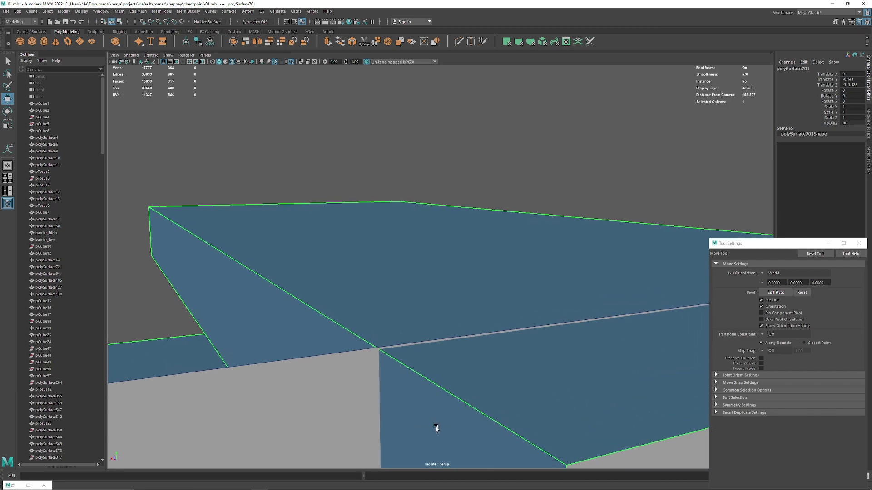
mouse_move(434, 428)
alt+mouse_down()
mouse_move(463, 367)
mouse_move(399, 189)
mouse_move(422, 179)
mouse_move(419, 290)
mouse_move(483, 165)
mouse_move(311, 315)
mouse_move(241, 321)
mouse_move(233, 268)
mouse_move(218, 321)
mouse_move(315, 315)
mouse_move(265, 323)
mouse_move(324, 230)
mouse_move(352, 328)
alt+mouse_up()
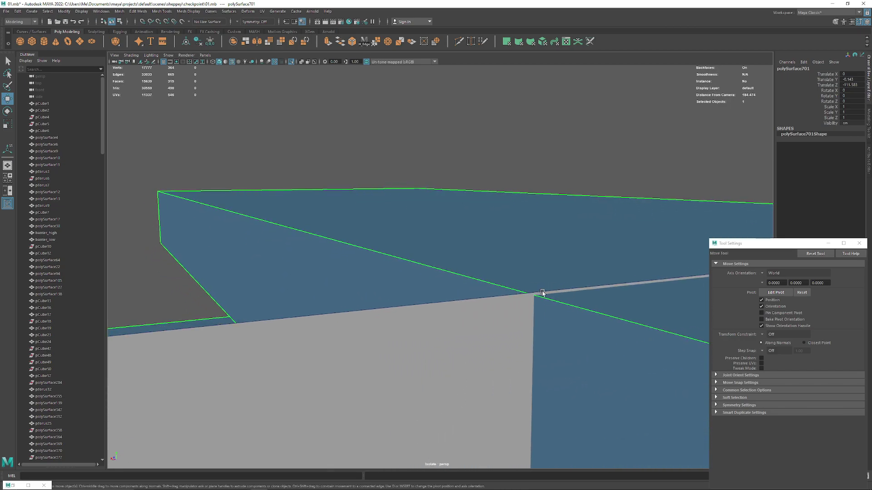
scroll(543, 293, down, 5)
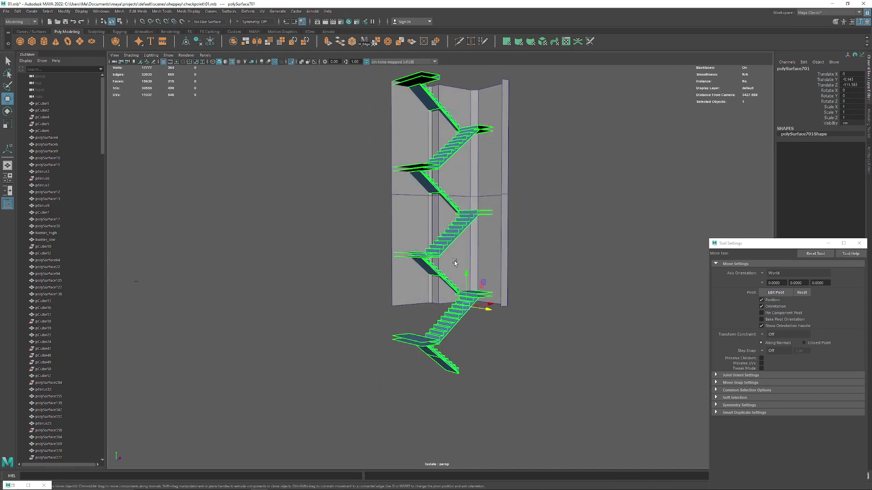
Raise the staircase flights higher up inside the tower in Y
alt+right_drag(454, 263, 453, 360)
drag(456, 336, 454, 302)
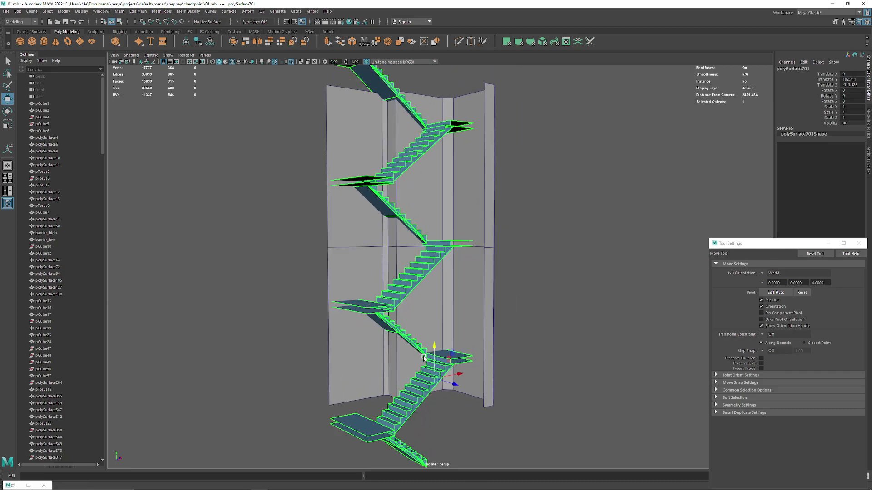
mouse_move(454, 302)
alt+right_down()
mouse_move(387, 292)
mouse_move(410, 325)
alt+right_up()
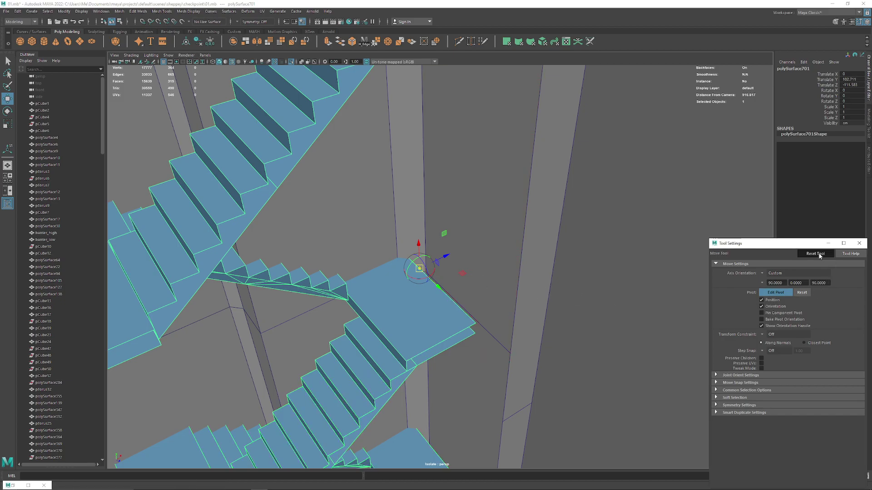
click(790, 292)
mouse_move(500, 272)
alt+mouse_down()
mouse_move(421, 310)
mouse_move(538, 389)
alt+mouse_up()
alt+right_drag(544, 399, 404, 253)
mouse_move(404, 253)
alt+mouse_down()
mouse_move(421, 305)
mouse_move(395, 302)
mouse_move(390, 360)
alt+mouse_up()
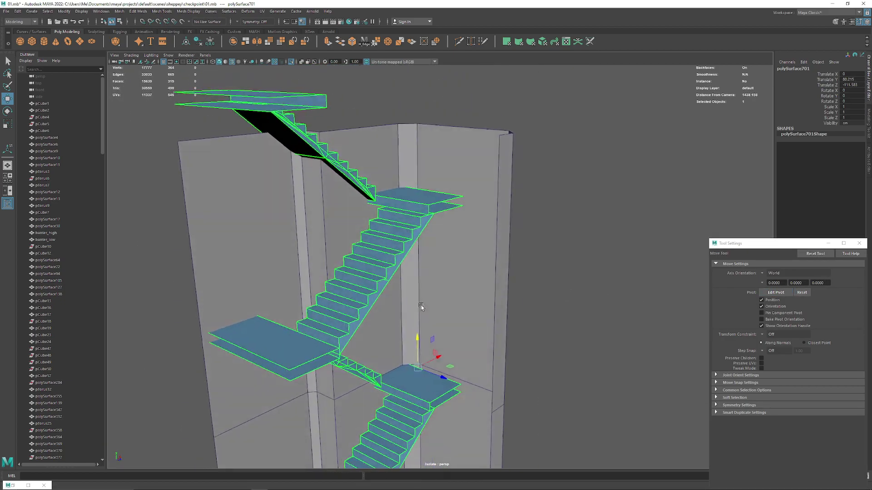
alt+right_drag(390, 360, 427, 291)
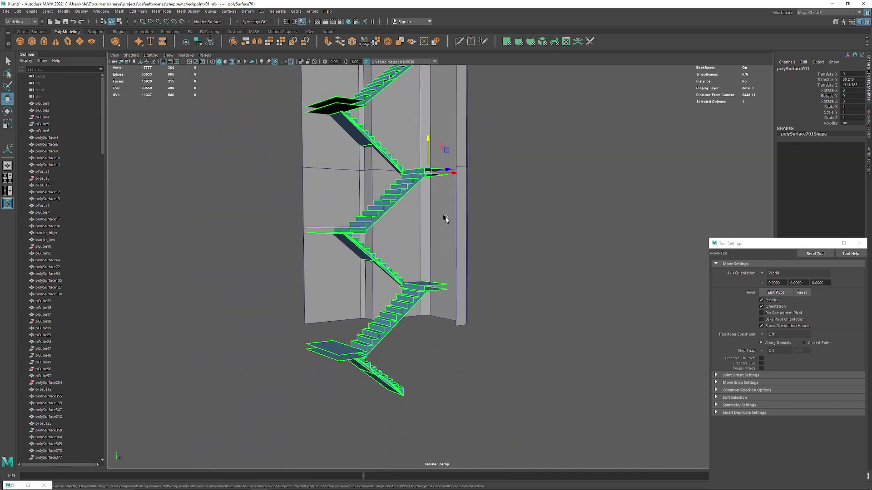
mouse_move(427, 290)
alt+mouse_down()
mouse_move(450, 269)
mouse_move(327, 228)
alt+mouse_up()
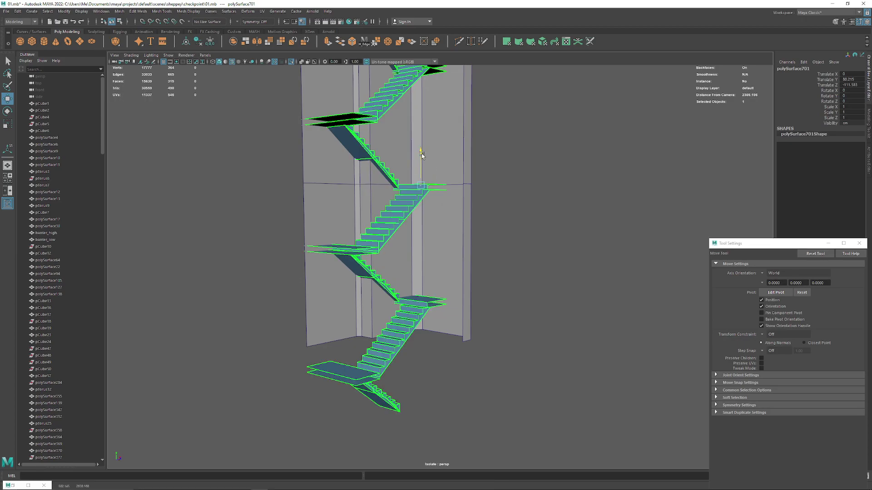
drag(421, 154, 422, 103)
alt+right_drag(358, 203, 348, 280)
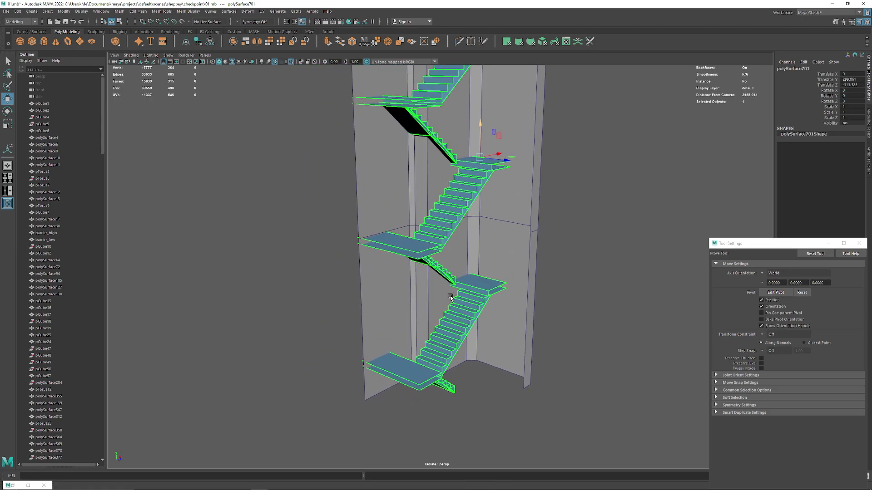
Shift the staircase sideways along Z and then along X inside the tower walls
key(d)
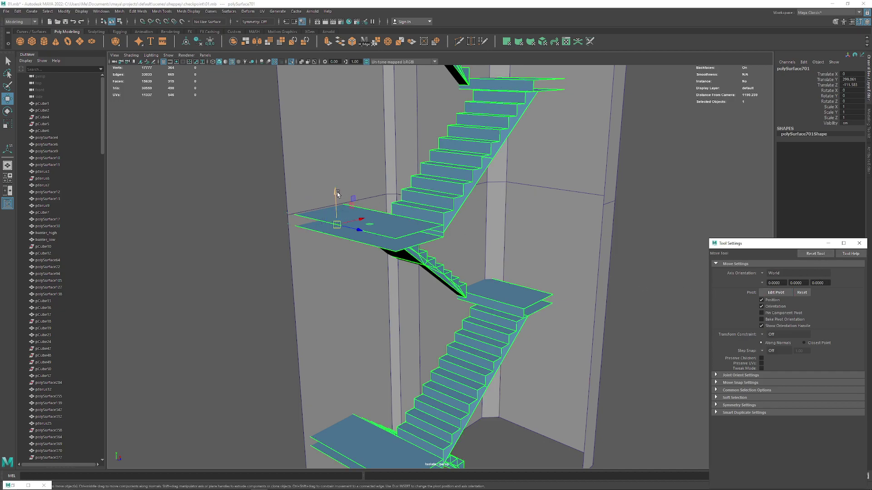
mouse_move(304, 221)
alt+mouse_down()
mouse_move(411, 332)
mouse_move(383, 328)
mouse_move(406, 271)
mouse_move(350, 383)
alt+mouse_up()
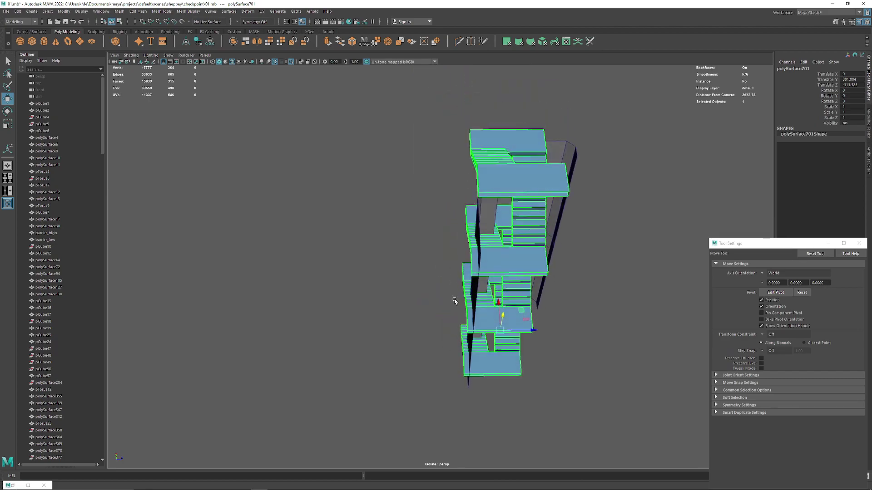
mouse_move(423, 372)
mouse_down()
mouse_move(465, 370)
mouse_move(363, 315)
mouse_move(394, 331)
mouse_up()
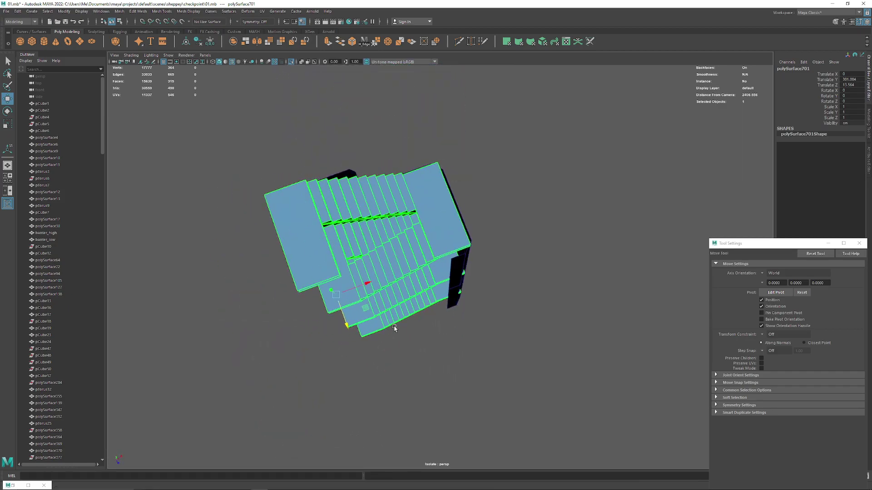
scroll(469, 378, up, 5)
mouse_move(470, 378)
alt+mouse_down()
mouse_move(394, 321)
mouse_move(425, 350)
alt+mouse_up()
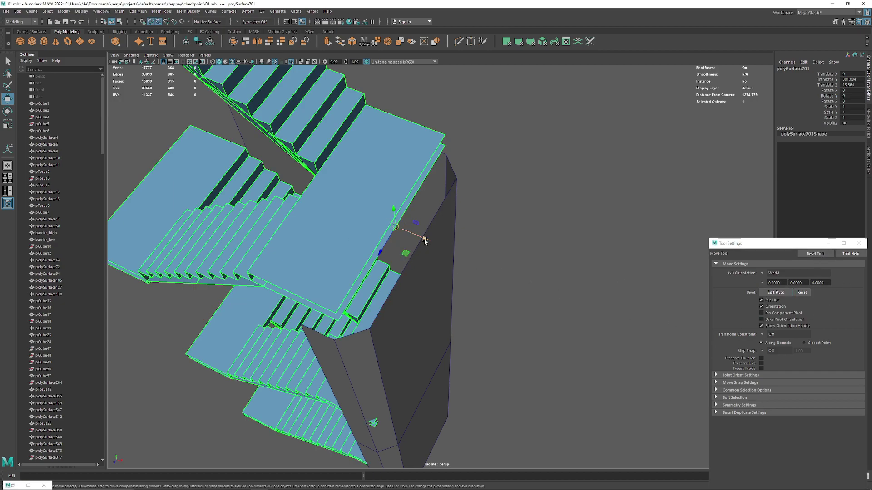
drag(424, 240, 443, 209)
Snap the staircase's pivot to the stair edge
mouse_move(477, 250)
alt+mouse_down()
mouse_move(399, 207)
mouse_move(476, 281)
alt+mouse_up()
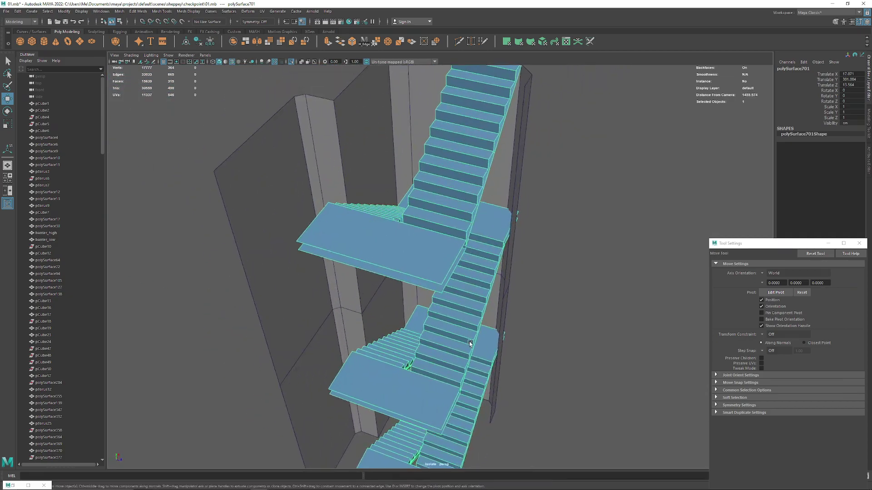
scroll(544, 341, up, 5)
alt+drag(545, 341, 454, 208)
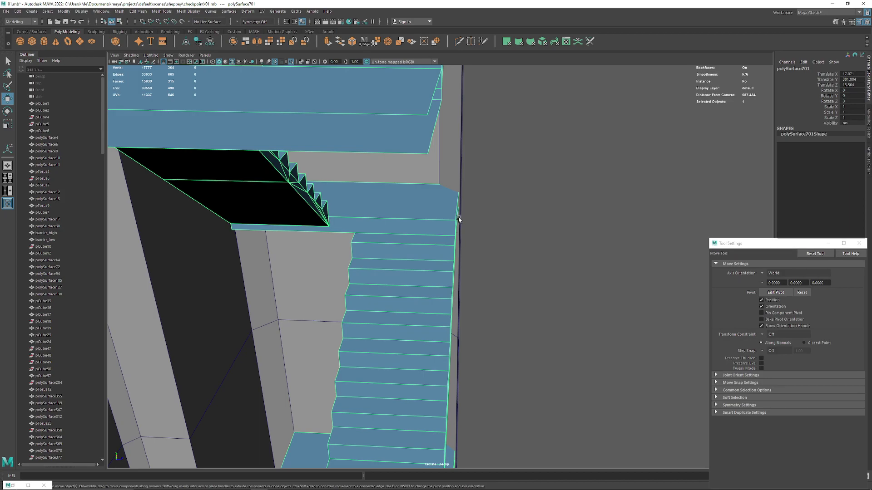
key(d)
click(454, 208)
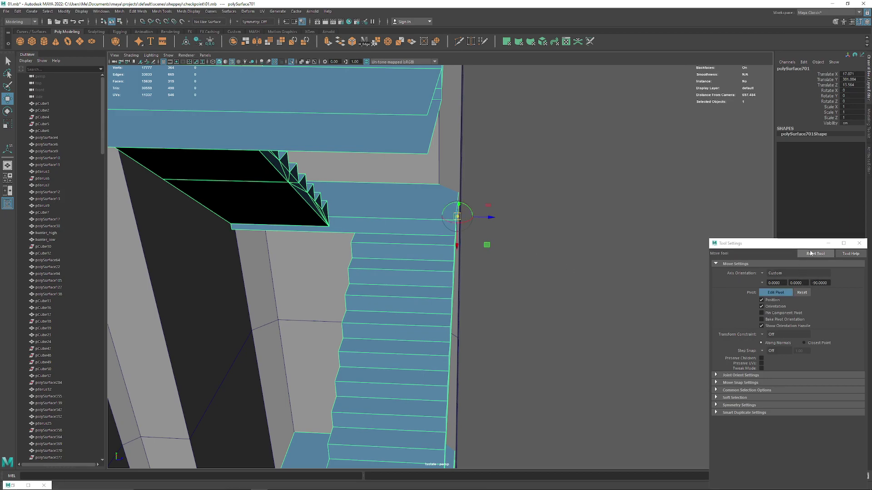
click(770, 295)
Reselect the staircase and turn off Isolate Select to show the full station scene
alt+drag(564, 350, 399, 232)
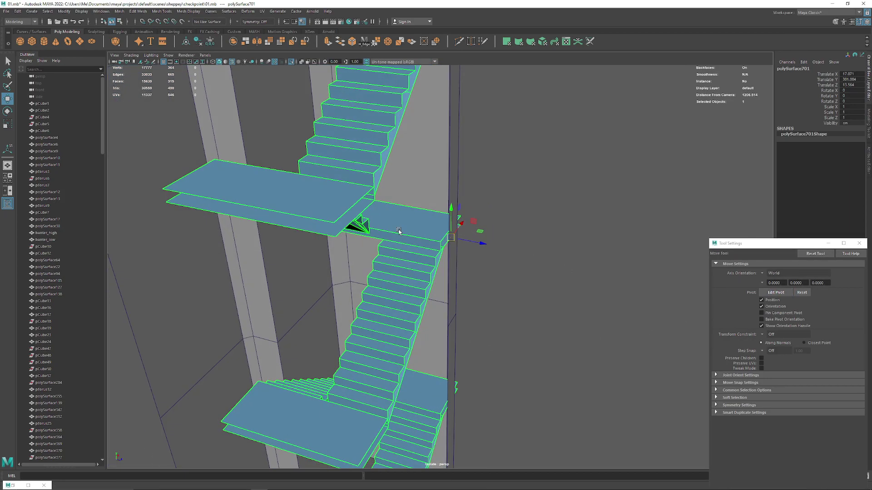
click(476, 327)
mouse_move(460, 299)
alt+mouse_down()
mouse_move(362, 246)
mouse_move(432, 247)
mouse_move(440, 275)
mouse_move(419, 274)
mouse_move(427, 263)
mouse_move(406, 267)
mouse_move(415, 251)
mouse_move(452, 253)
mouse_move(459, 295)
mouse_move(438, 317)
mouse_move(434, 226)
mouse_move(457, 330)
mouse_move(435, 228)
mouse_move(347, 348)
alt+mouse_up()
click(427, 264)
key(ctrl+1)
Snap the pivot to the landing edge and slide the stairs back to Z 0
key(d)
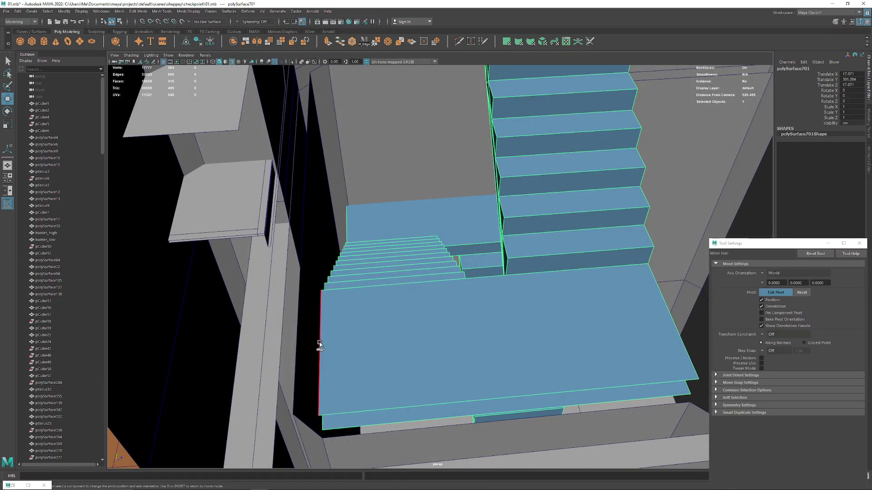
mouse_move(636, 308)
alt+mouse_down()
mouse_move(564, 301)
mouse_move(550, 284)
alt+mouse_up()
drag(335, 296, 267, 337)
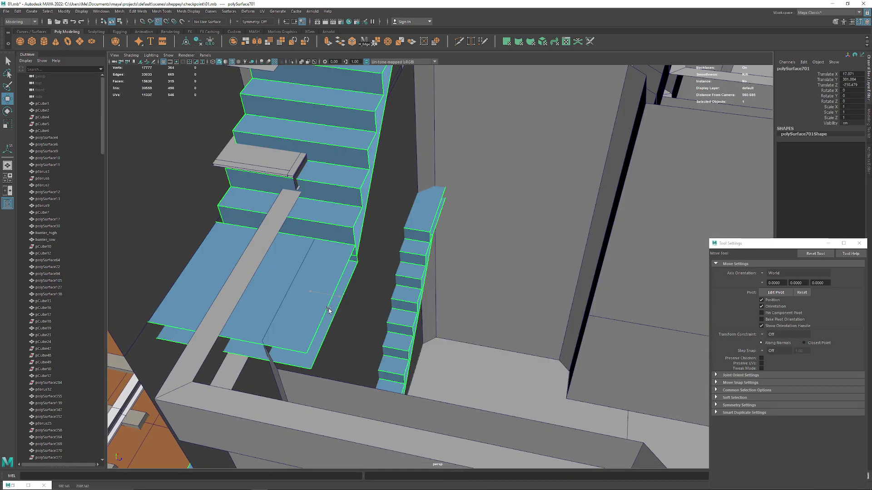
mouse_move(414, 252)
alt+mouse_down()
mouse_move(423, 236)
mouse_move(380, 239)
mouse_move(426, 242)
mouse_move(350, 254)
mouse_move(387, 248)
alt+mouse_up()
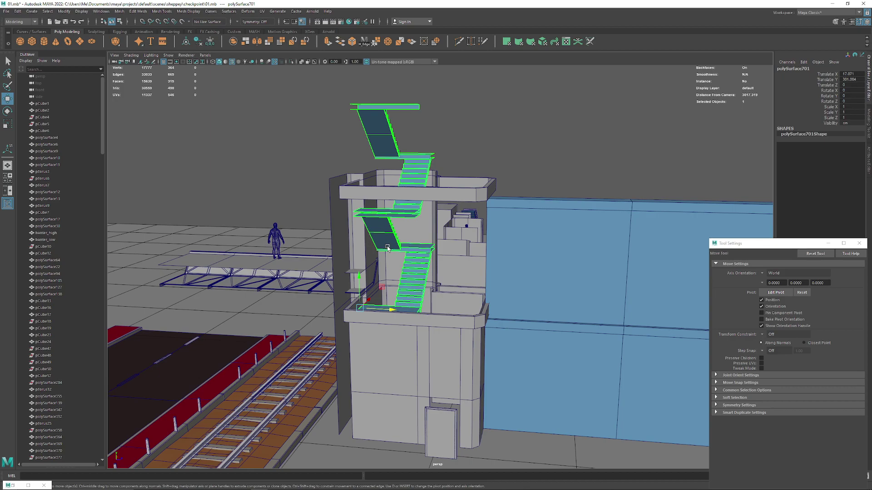
mouse_move(588, 176)
alt+mouse_down()
mouse_move(439, 313)
mouse_move(339, 212)
mouse_move(202, 226)
mouse_move(257, 196)
mouse_move(276, 285)
mouse_move(272, 276)
mouse_move(297, 279)
alt+mouse_up()
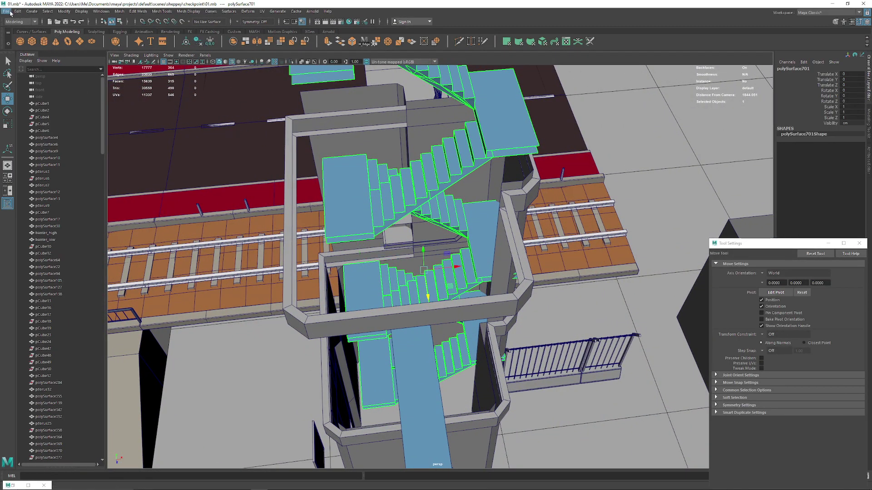
Save the scene and rotate the staircase 180 degrees in Y
click(10, 12)
click(19, 41)
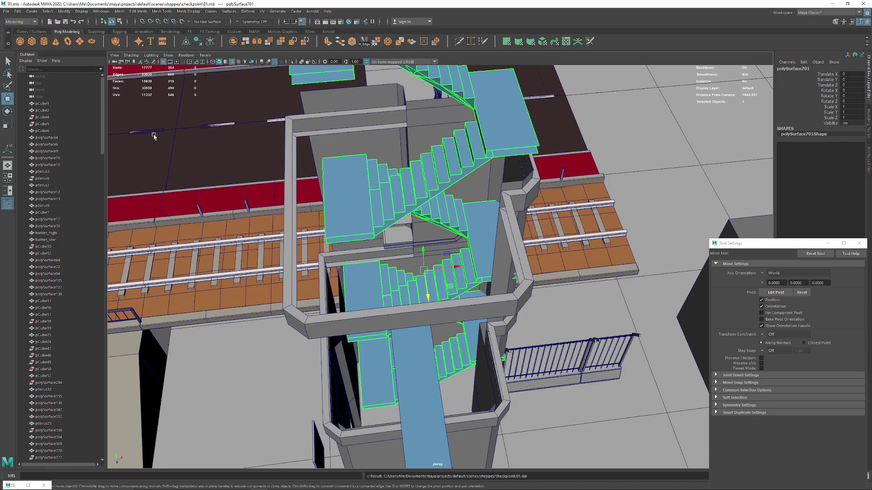
key(e)
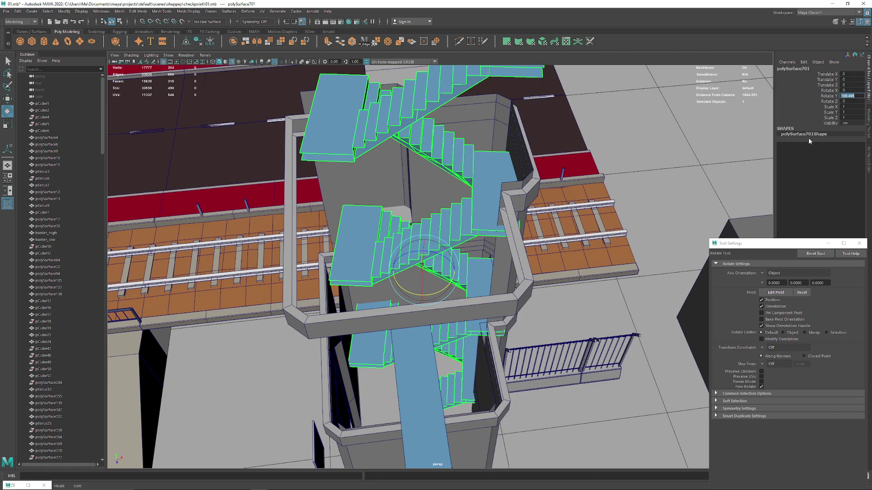
text(180)
key(Return)
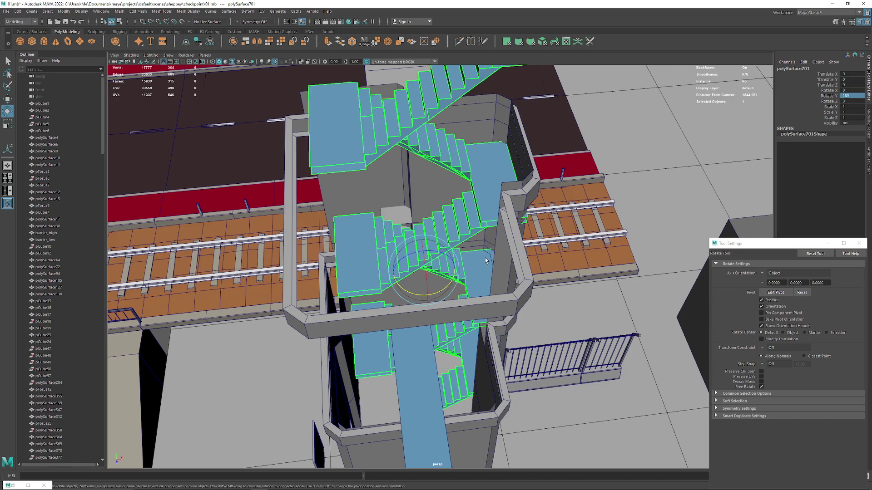
mouse_move(454, 181)
alt+mouse_down()
mouse_move(500, 105)
mouse_move(457, 289)
mouse_move(493, 272)
mouse_move(491, 256)
mouse_move(501, 243)
mouse_move(496, 264)
mouse_move(458, 260)
mouse_move(462, 253)
mouse_move(602, 251)
mouse_move(498, 254)
mouse_move(418, 123)
alt+mouse_up()
Lower the staircase about 40 units so its bottom step reaches the floor
scroll(416, 117, up, 2)
scroll(429, 304, up, 3)
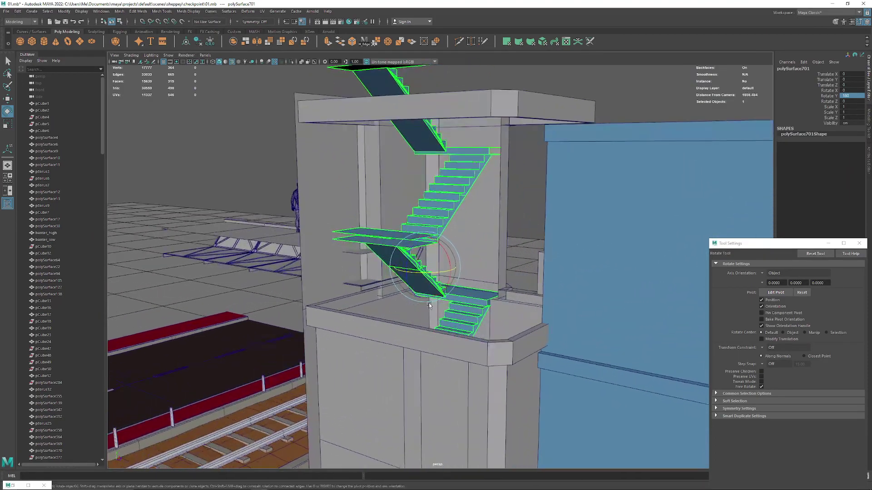
scroll(414, 195, up, 3)
scroll(448, 370, up, 3)
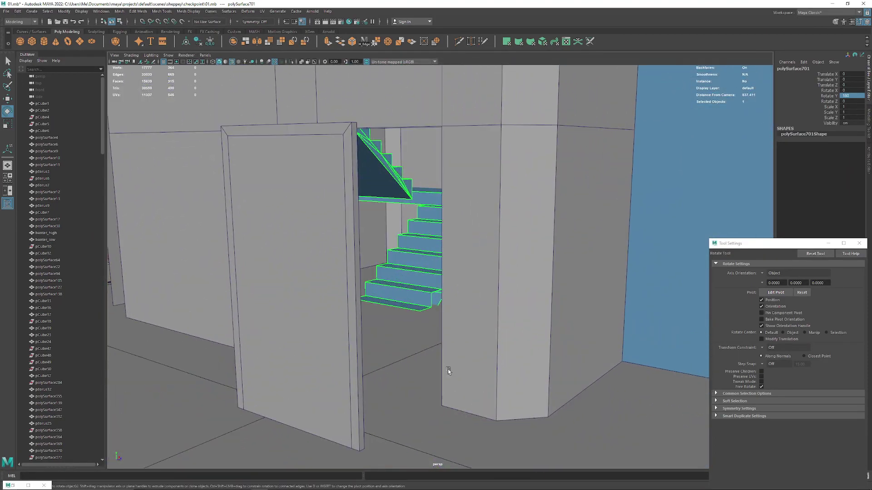
scroll(447, 369, up, 3)
scroll(429, 295, up, 2)
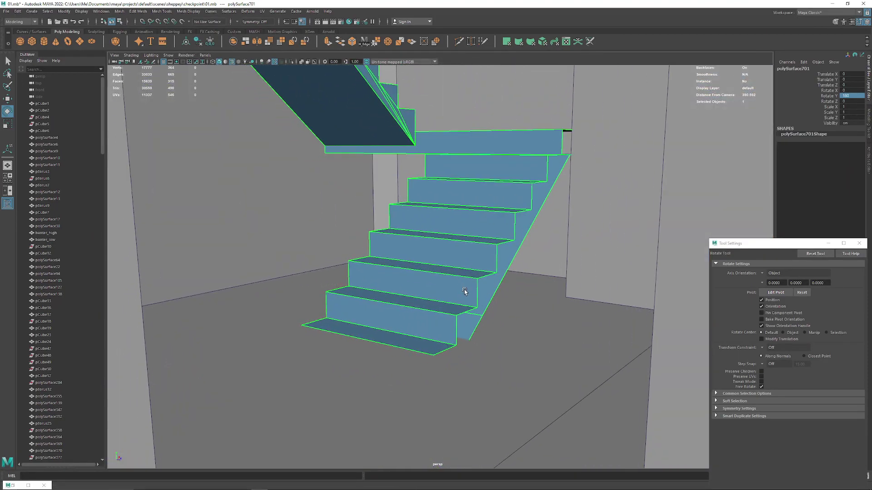
scroll(466, 291, up, 2)
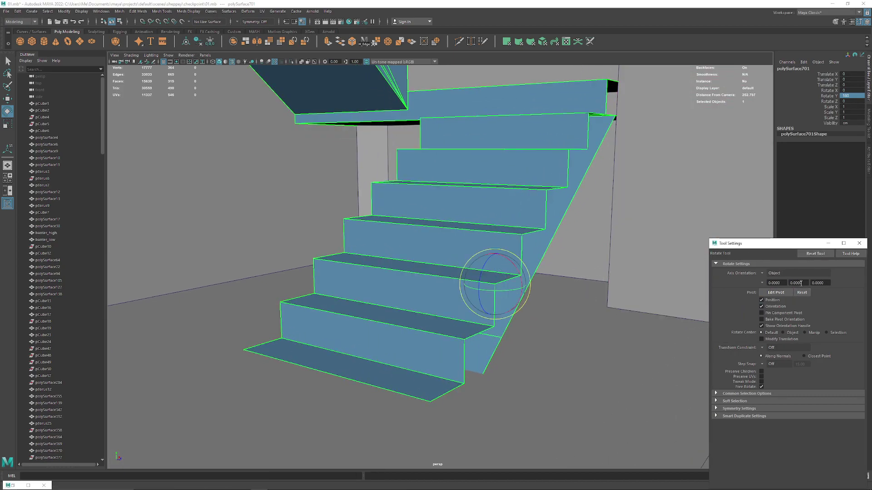
key(w)
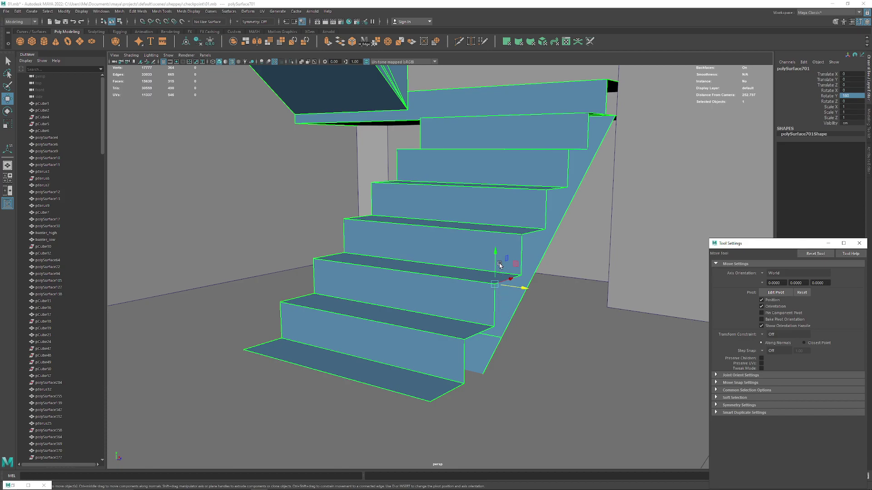
drag(496, 253, 609, 317)
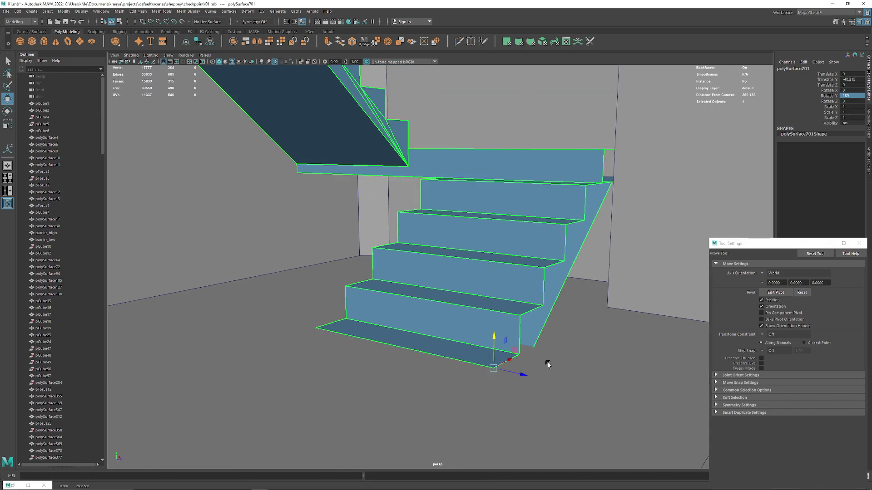
scroll(447, 296, down, 3)
scroll(448, 296, down, 3)
scroll(449, 170, down, 2)
Orbit to the green staircase, then select and frame the landing slab polySurface726
scroll(448, 169, down, 2)
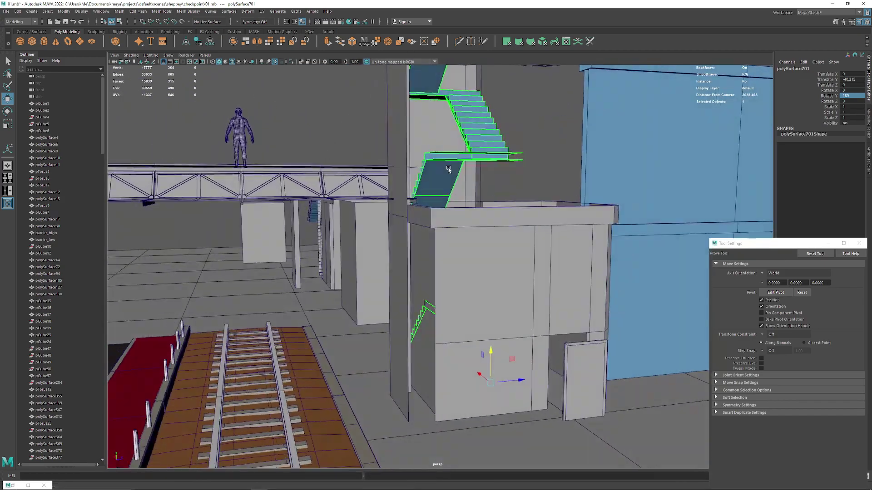
mouse_move(448, 170)
alt+mouse_down()
mouse_move(404, 219)
mouse_move(475, 205)
mouse_move(467, 243)
alt+mouse_up()
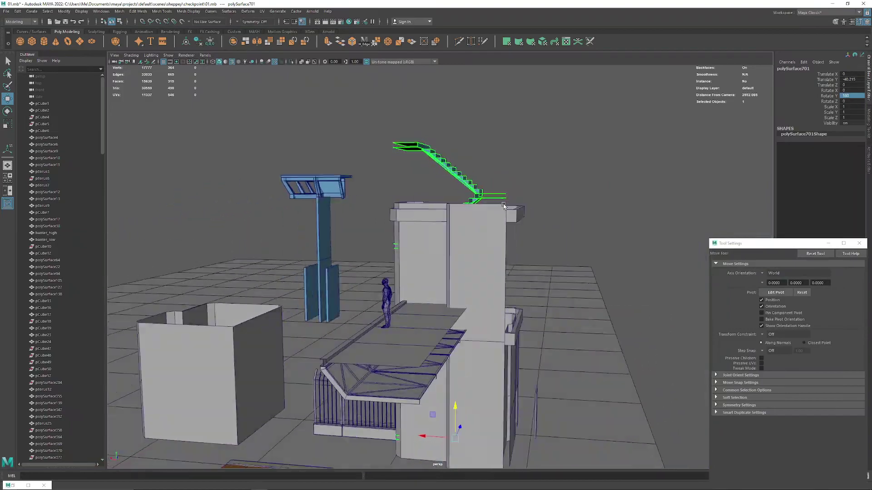
alt+right_drag(466, 243, 564, 345)
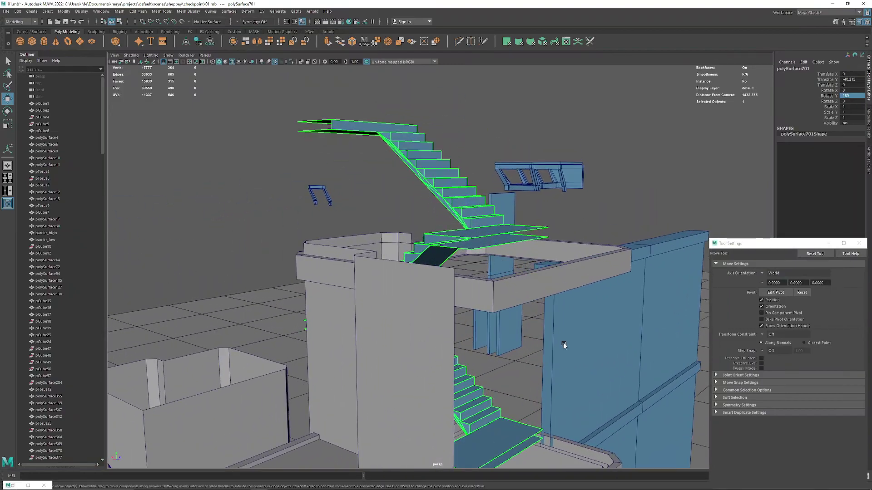
click(483, 296)
key(f)
Raise the landing slab on Y, checking its height from several angles
mouse_move(314, 222)
mouse_down()
mouse_move(314, 210)
mouse_move(301, 268)
mouse_up()
alt+right_drag(302, 268, 465, 150)
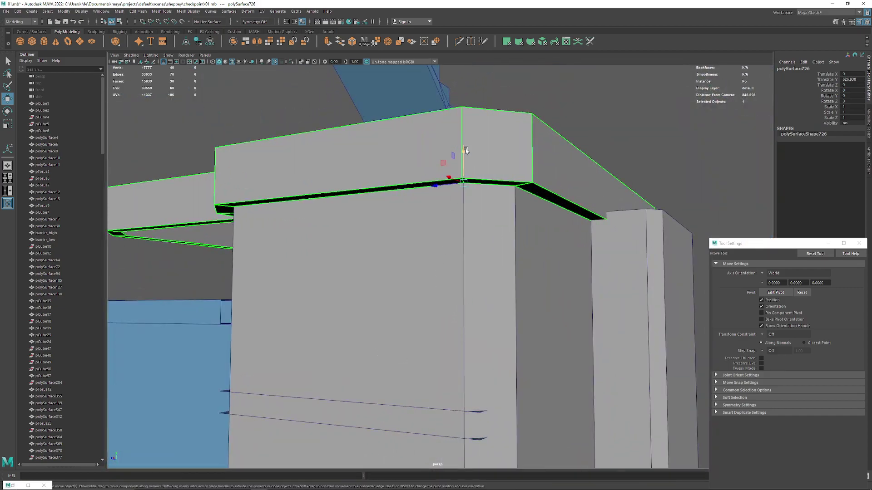
mouse_move(465, 150)
mouse_down()
mouse_move(355, 180)
mouse_move(291, 181)
mouse_up()
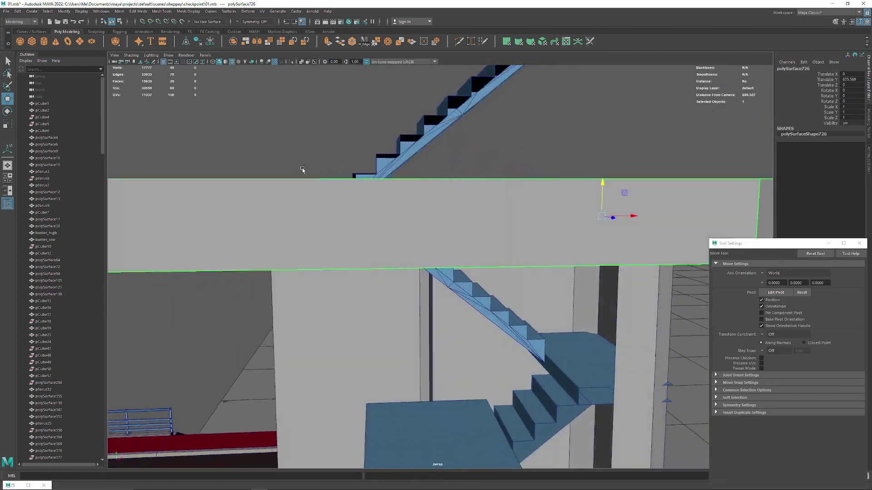
alt+drag(291, 182, 293, 197)
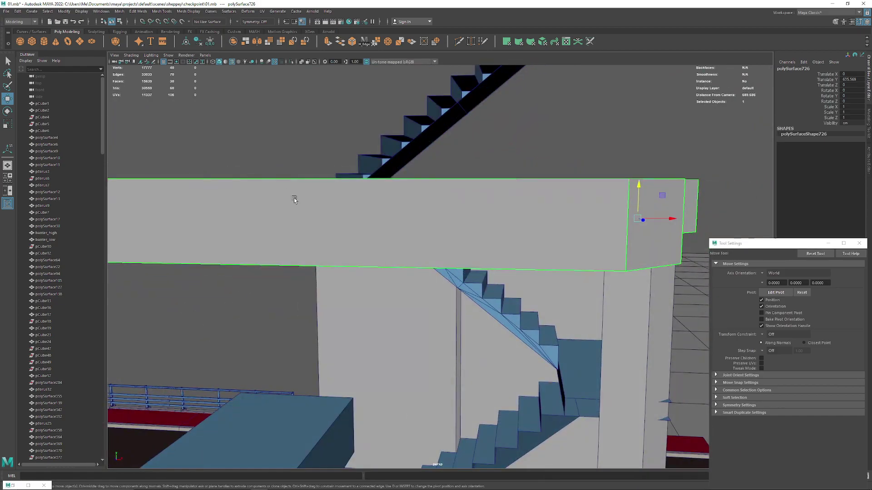
scroll(293, 197, down, 5)
alt+drag(383, 247, 350, 248)
scroll(455, 260, up, 4)
mouse_move(455, 260)
alt+mouse_down()
mouse_move(411, 262)
mouse_move(431, 228)
mouse_move(485, 273)
mouse_move(432, 227)
mouse_move(327, 231)
mouse_move(389, 405)
mouse_move(389, 244)
mouse_move(382, 257)
mouse_move(364, 252)
mouse_move(443, 291)
mouse_move(427, 273)
mouse_move(406, 277)
mouse_move(366, 220)
mouse_move(427, 215)
mouse_move(436, 205)
mouse_move(481, 276)
mouse_move(471, 310)
mouse_move(482, 383)
mouse_move(463, 293)
mouse_move(510, 214)
alt+mouse_up()
scroll(327, 230, down, 3)
Lower the blue staircase flight's Translate Y to about -20
click(519, 254)
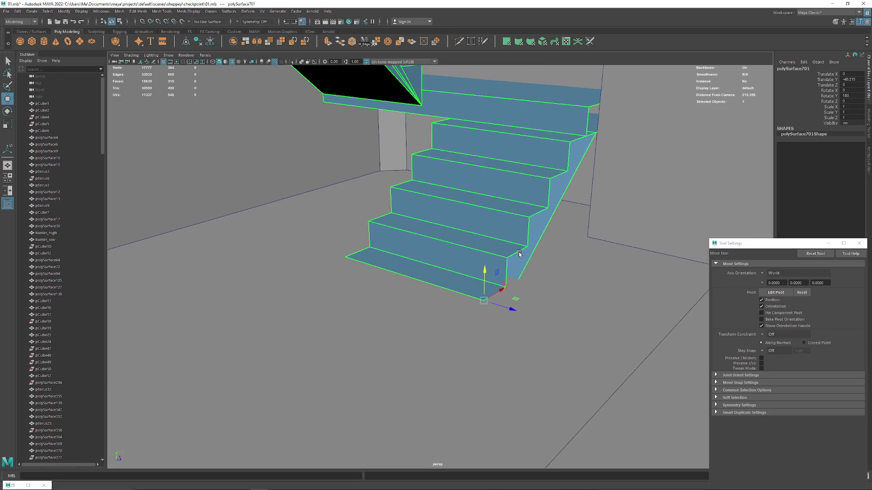
scroll(496, 280, up, 3)
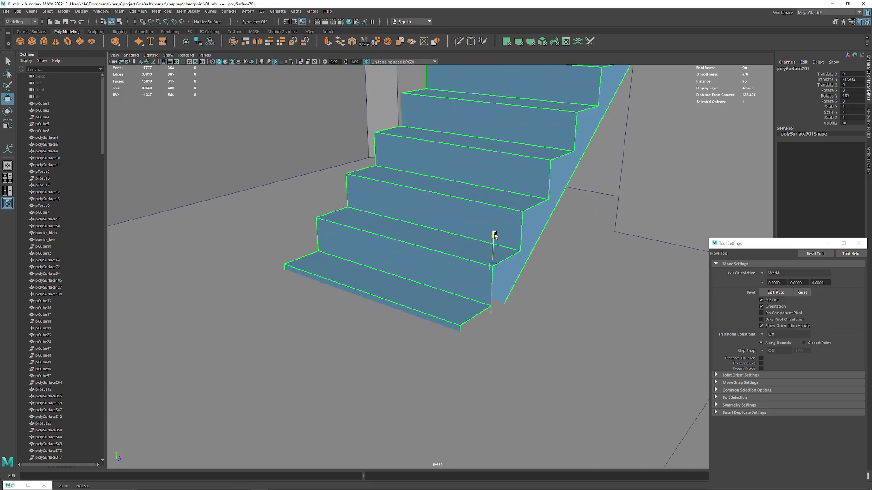
drag(494, 235, 493, 232)
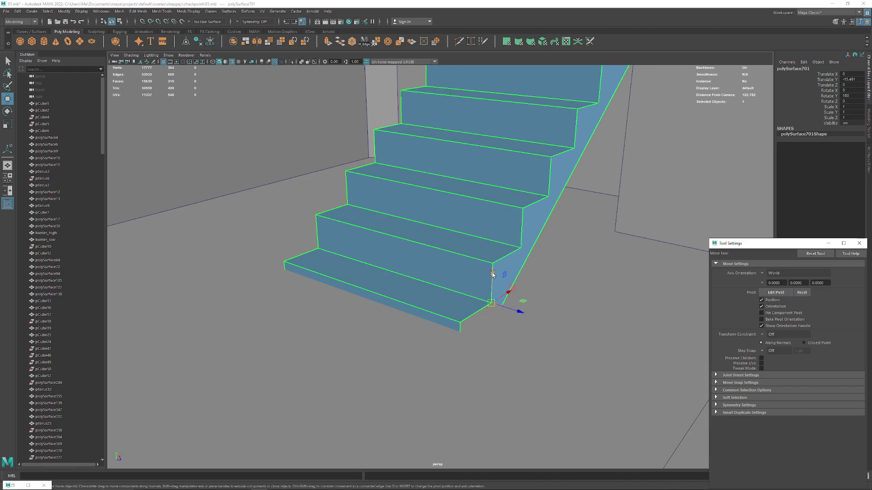
drag(492, 274, 608, 243)
mouse_move(495, 330)
alt+mouse_down()
mouse_move(363, 136)
mouse_move(432, 126)
mouse_move(411, 229)
mouse_move(420, 399)
mouse_move(424, 252)
mouse_move(509, 247)
mouse_move(387, 260)
mouse_move(421, 340)
alt+mouse_up()
Raise the top faces of the parapet slab ringing the stairwell top
click(397, 308)
key(f)
scroll(331, 298, up, 3)
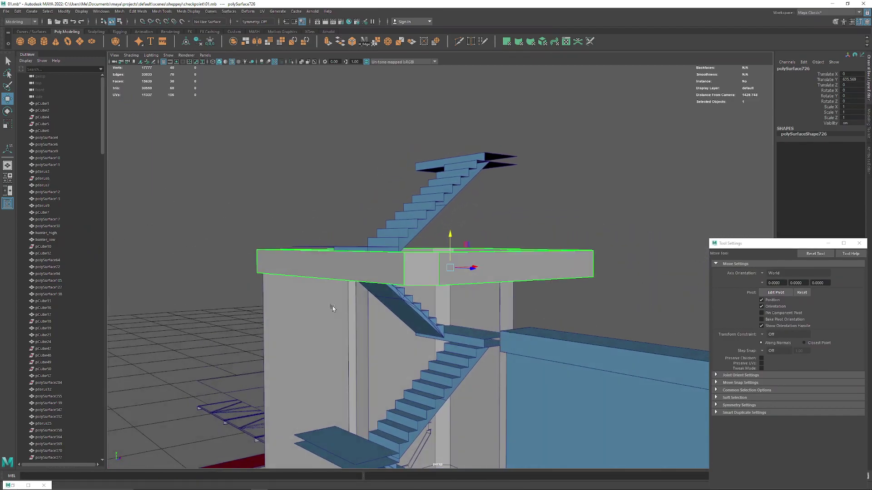
alt+drag(333, 306, 446, 334)
scroll(446, 334, up, 3)
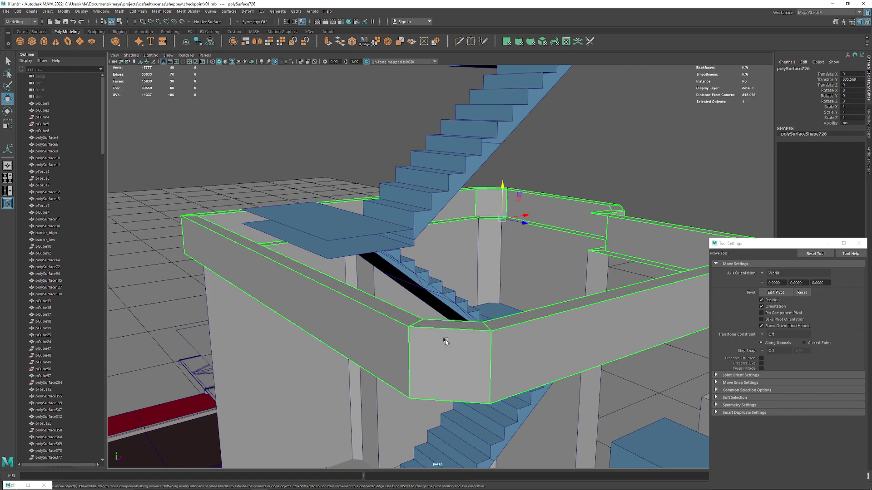
right_click(435, 326)
click(436, 323)
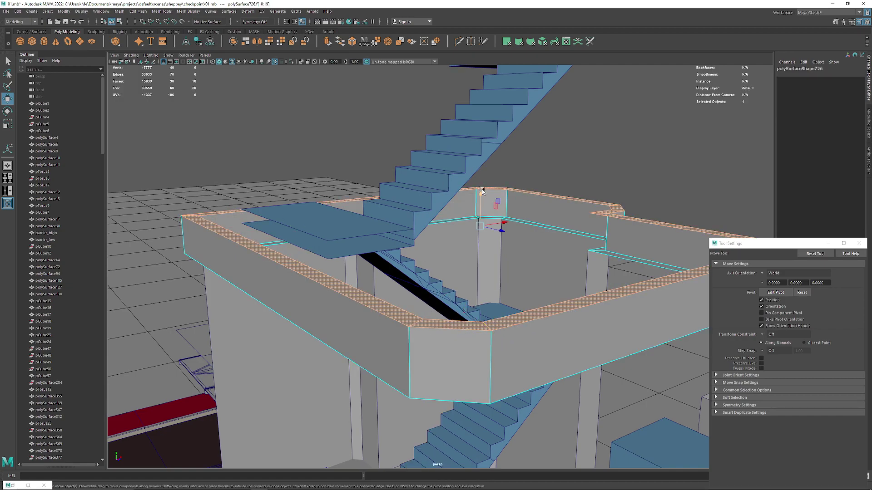
drag(483, 191, 482, 183)
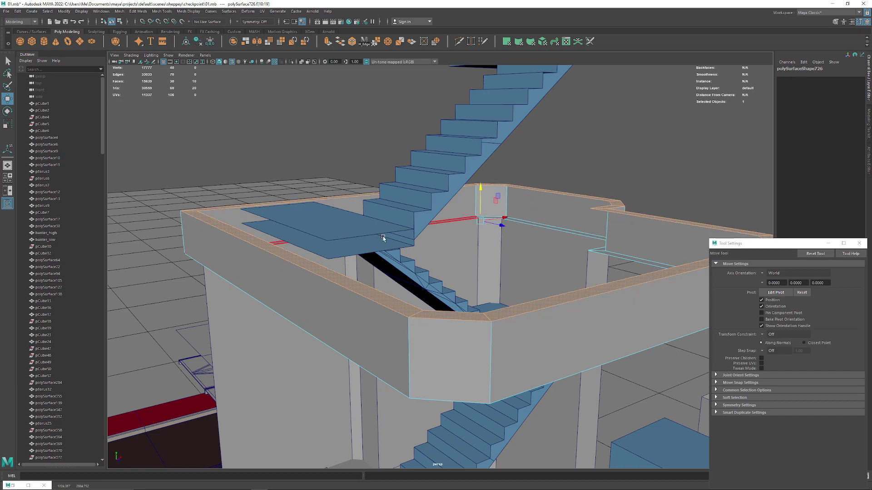
key(F8)
Clear the selection and select the upper staircase flight
mouse_move(415, 360)
alt+mouse_down()
mouse_move(366, 194)
mouse_move(444, 259)
alt+mouse_up()
click(366, 194)
scroll(422, 233, up, 2)
click(421, 234)
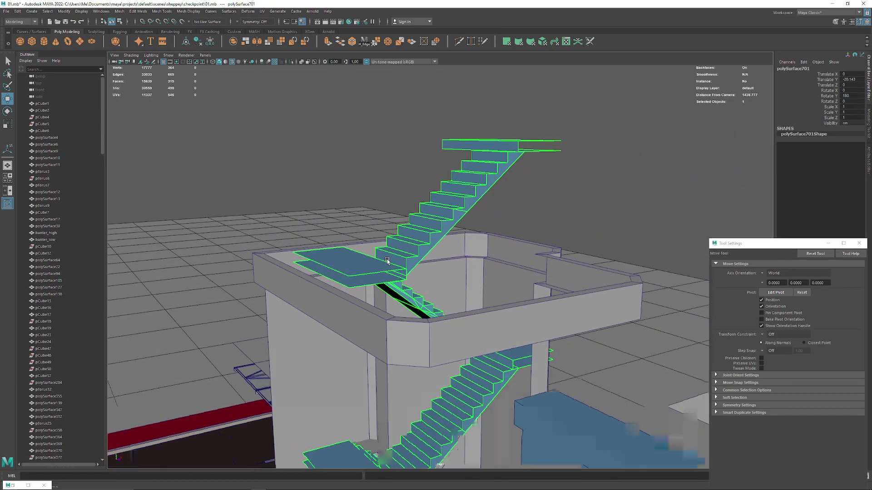
scroll(444, 259, up, 3)
Extract the top flight's step faces into a separate stair object
key(F11)
mouse_move(522, 272)
mouse_down()
mouse_move(450, 172)
mouse_move(477, 179)
mouse_up()
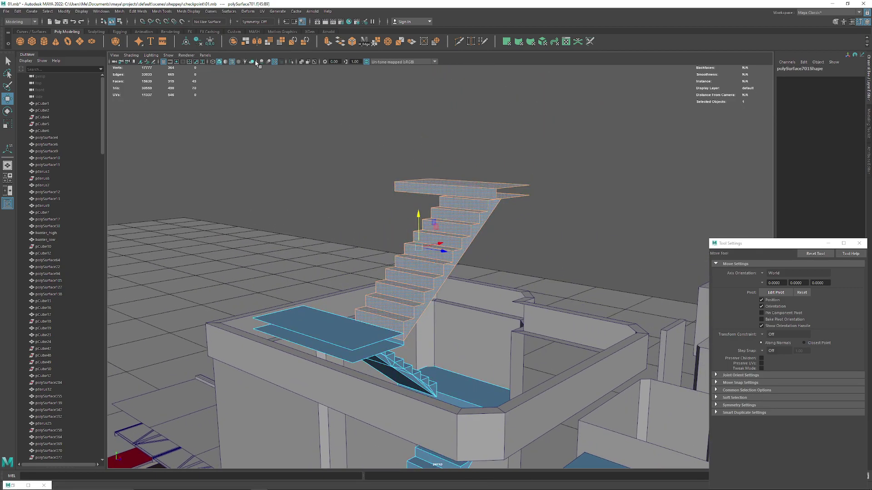
key(F8)
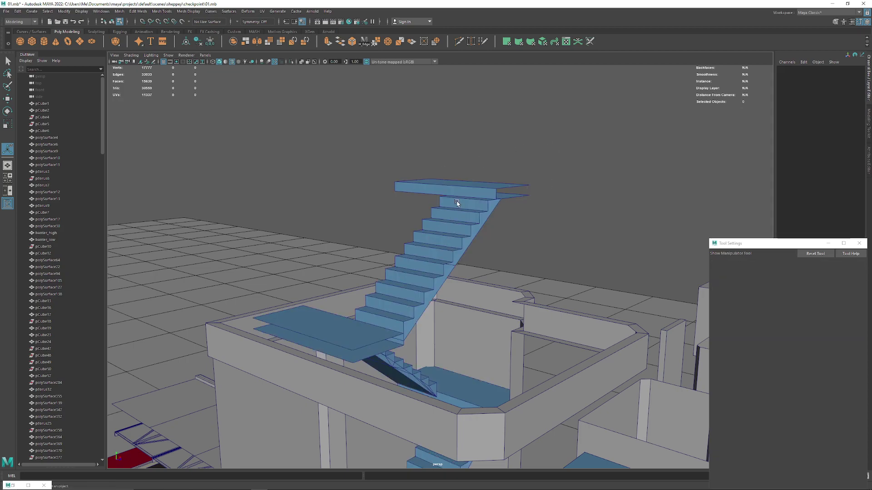
key(q)
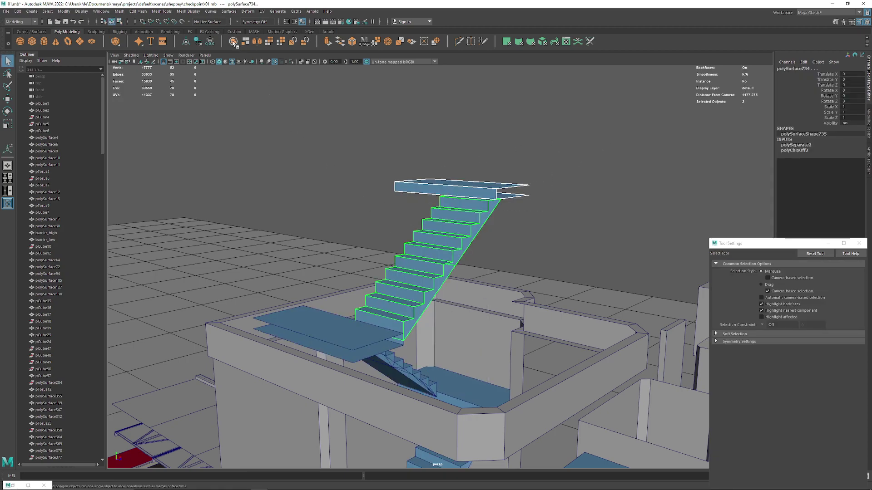
Move the extracted stair piece along X toward the stair tower
alt+drag(378, 151, 388, 330)
scroll(388, 331, down, 5)
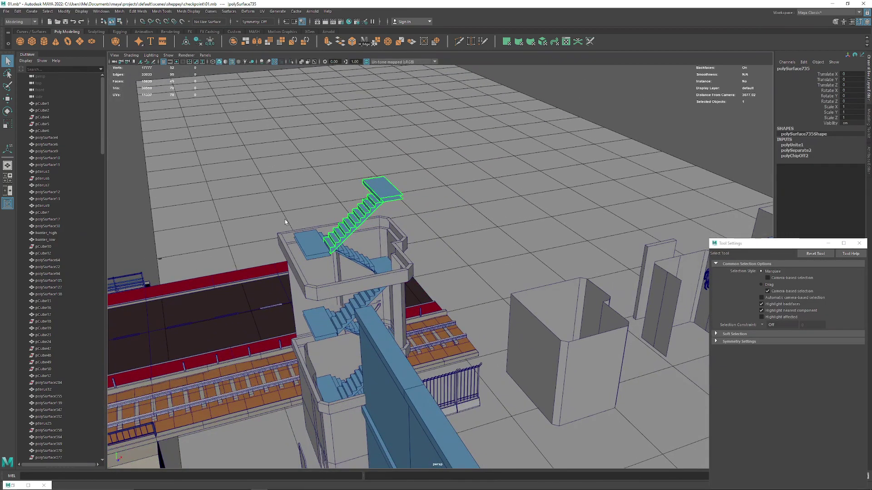
key(w)
drag(697, 181, 347, 252)
scroll(357, 280, up, 3)
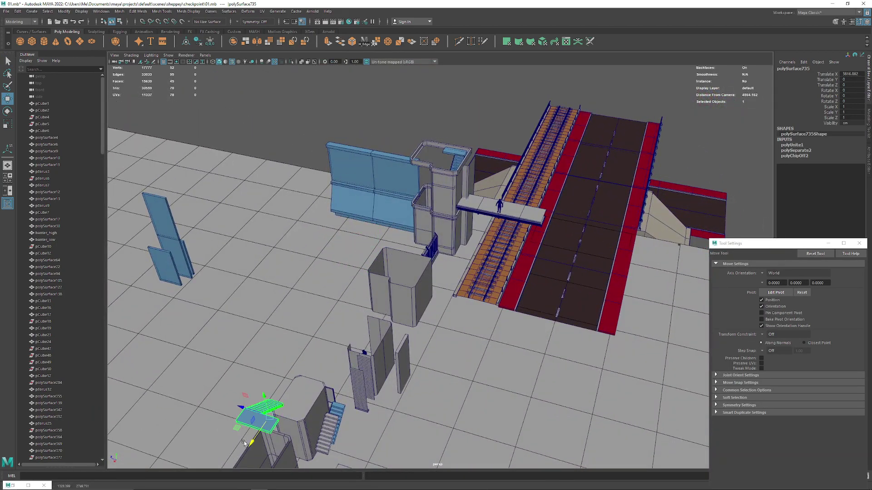
drag(244, 443, 246, 442)
alt+drag(246, 442, 340, 273)
scroll(396, 239, up, 3)
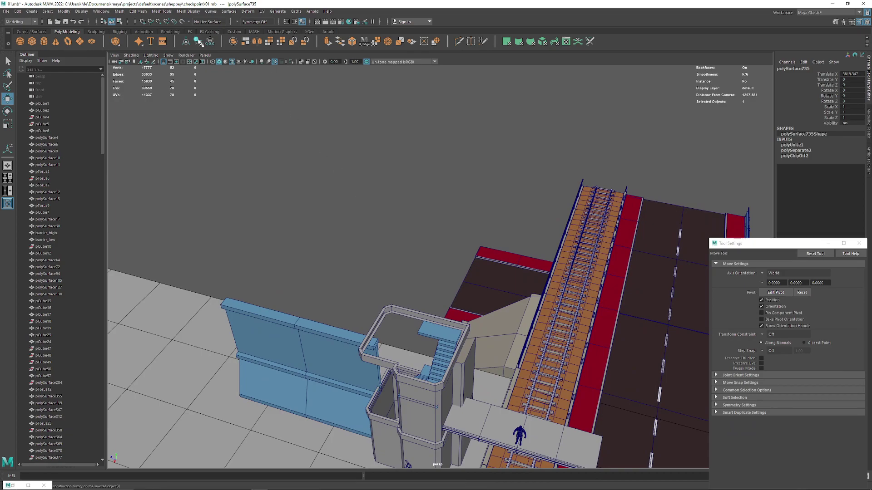
Deselect the stairs and look through the display visibility options
click(302, 141)
mouse_move(302, 141)
alt+mouse_down()
mouse_move(465, 207)
mouse_move(479, 253)
alt+mouse_up()
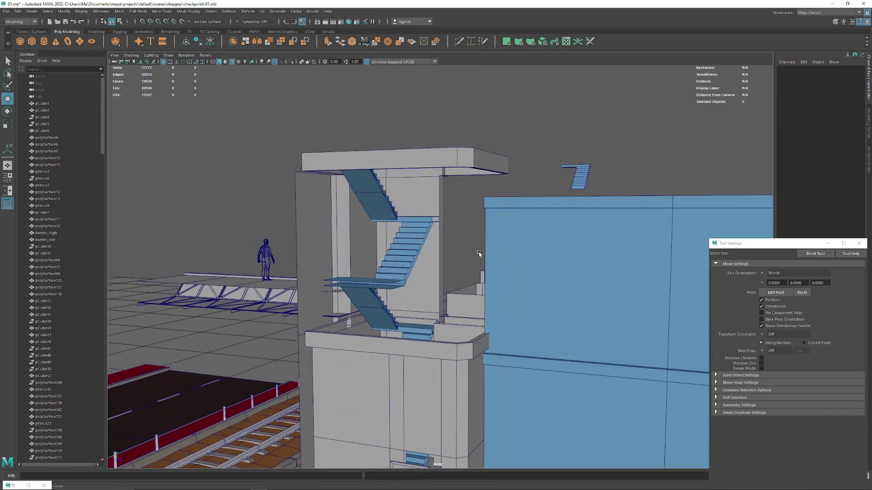
click(121, 13)
mouse_move(81, 12)
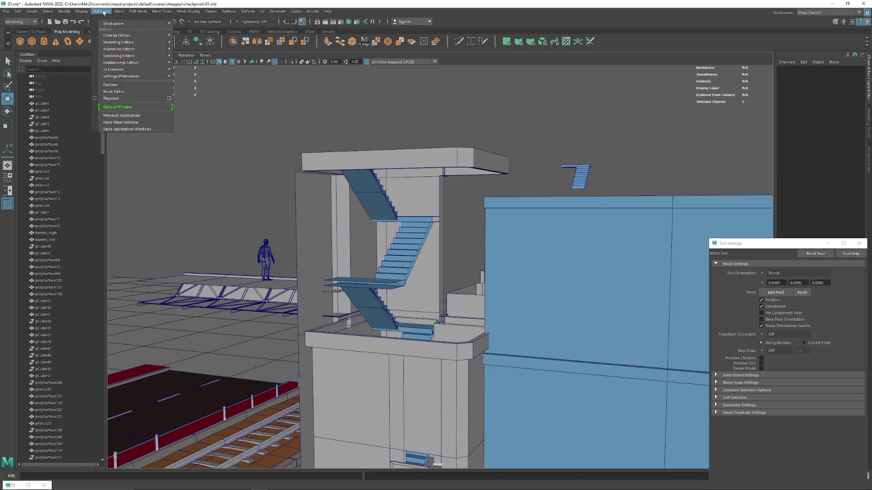
mouse_move(95, 54)
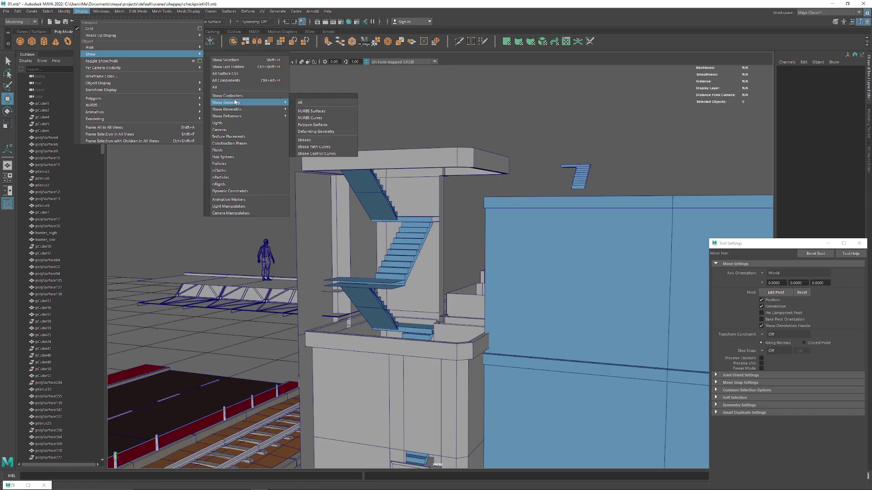
click(300, 102)
mouse_move(298, 103)
alt+mouse_down()
mouse_move(460, 180)
mouse_move(416, 182)
mouse_move(446, 269)
mouse_move(440, 384)
mouse_move(405, 254)
mouse_move(414, 295)
mouse_move(403, 317)
mouse_move(454, 304)
alt+mouse_up()
click(395, 227)
key(f)
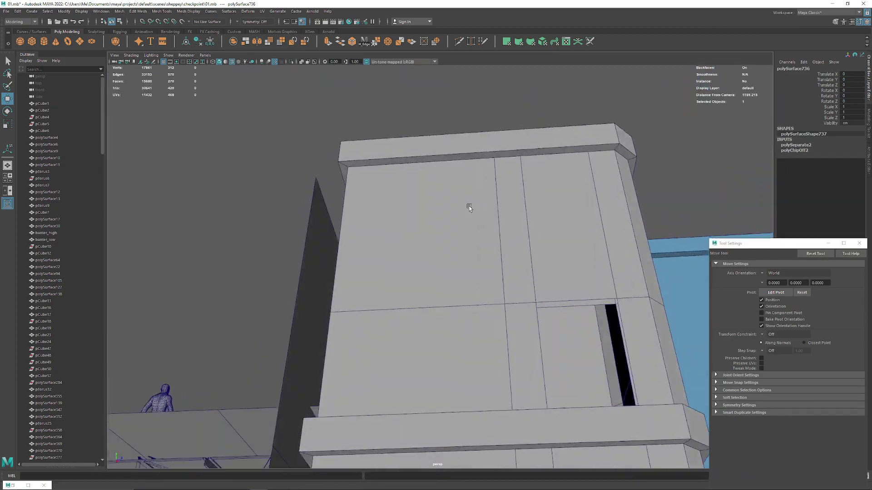
mouse_move(469, 207)
alt+mouse_down()
mouse_move(468, 241)
mouse_move(409, 273)
mouse_move(382, 228)
alt+mouse_up()
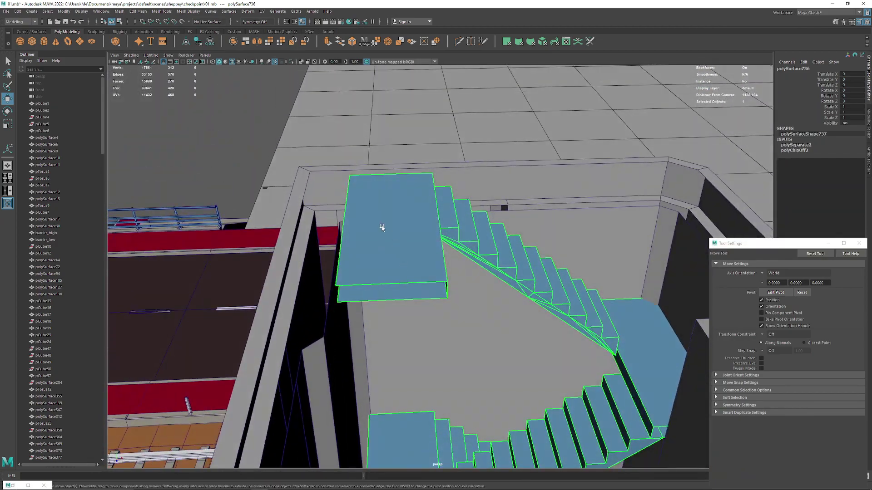
right_drag(381, 227, 370, 199)
mouse_move(370, 200)
alt+mouse_down()
mouse_move(345, 214)
mouse_move(305, 207)
mouse_move(345, 218)
mouse_move(393, 208)
alt+mouse_up()
right_drag(392, 208, 417, 198)
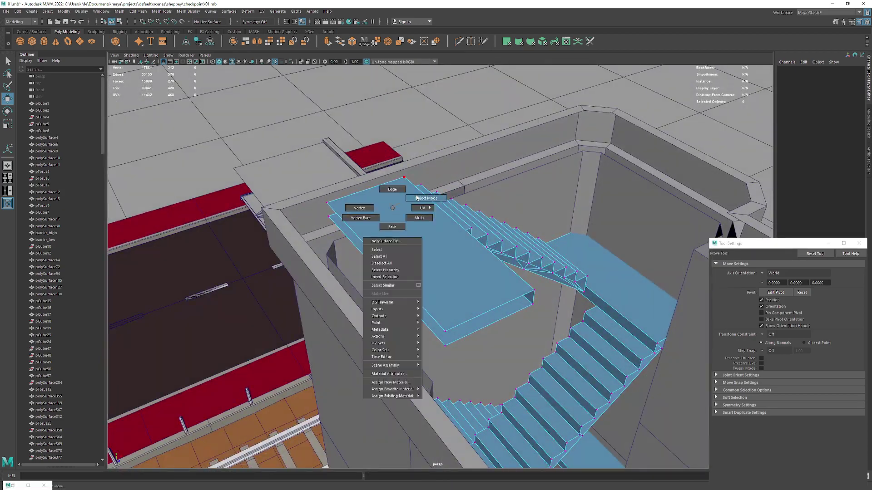
mouse_move(417, 198)
alt+mouse_down()
mouse_move(325, 186)
mouse_move(481, 98)
mouse_move(386, 282)
mouse_move(410, 140)
mouse_move(414, 195)
mouse_move(492, 312)
mouse_move(290, 212)
mouse_move(373, 237)
mouse_move(343, 226)
mouse_move(629, 171)
mouse_move(419, 237)
mouse_move(390, 197)
alt+mouse_up()
click(481, 98)
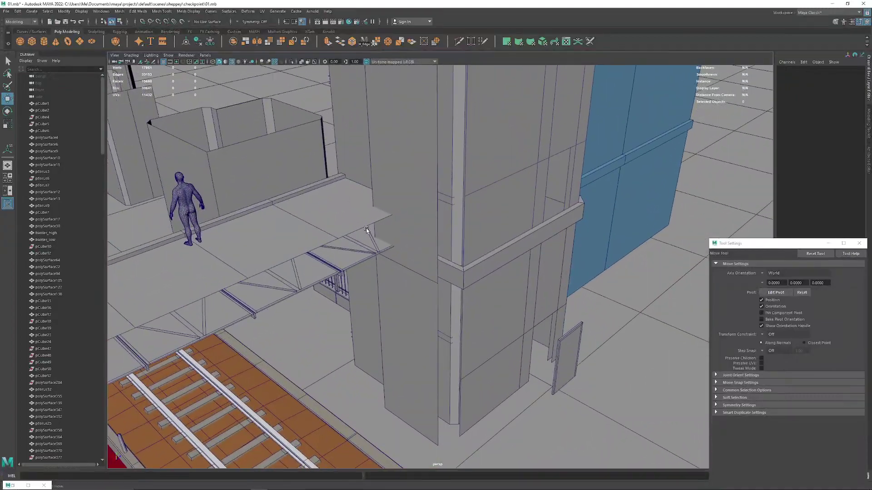
click(334, 222)
click(629, 172)
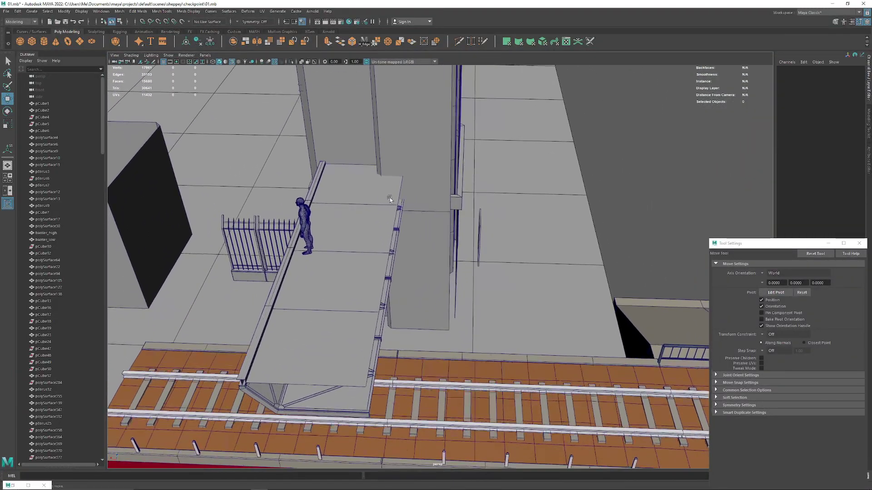
shift+click(343, 344)
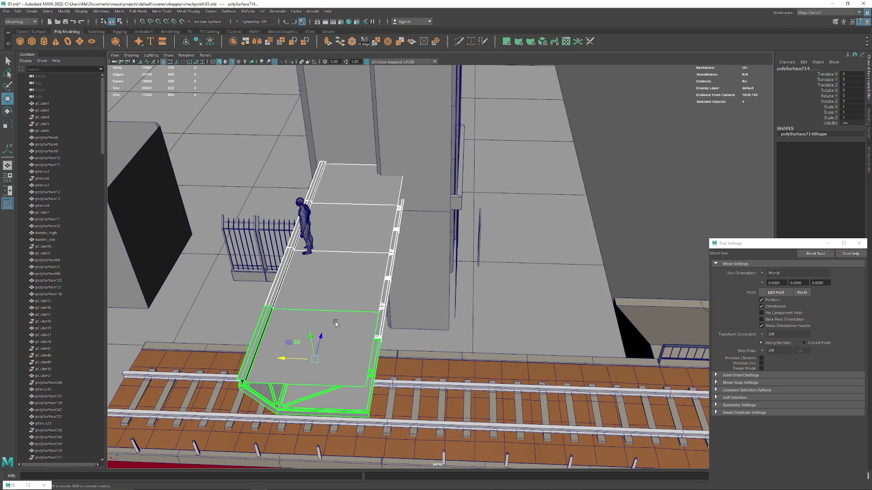
alt+drag(343, 344, 309, 269)
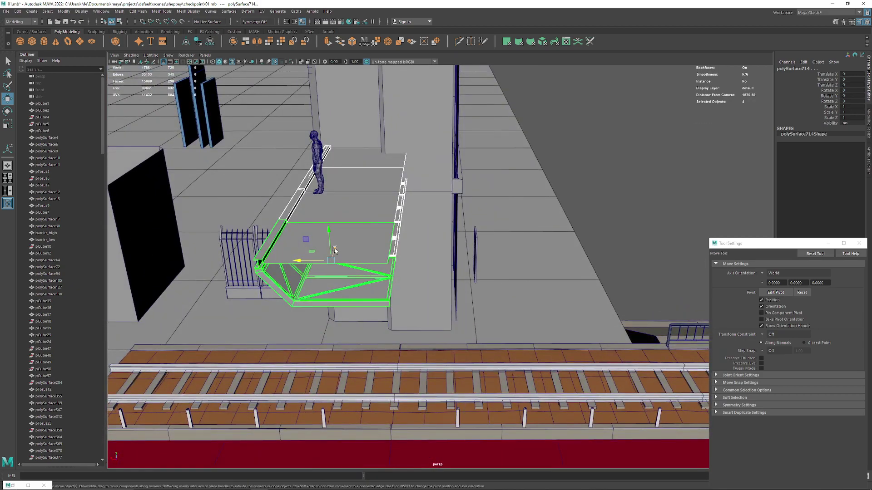
mouse_move(347, 292)
alt+mouse_down()
mouse_move(323, 241)
mouse_move(532, 168)
alt+mouse_up()
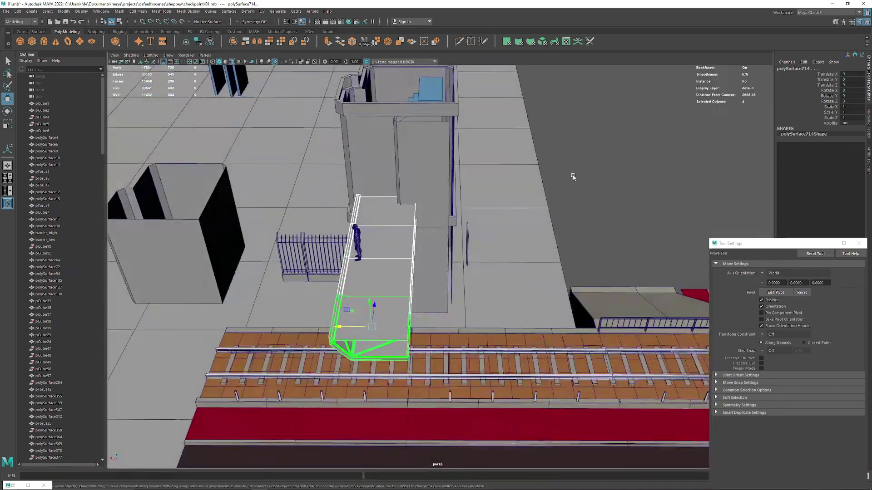
click(341, 190)
scroll(345, 188, up, 3)
click(349, 242)
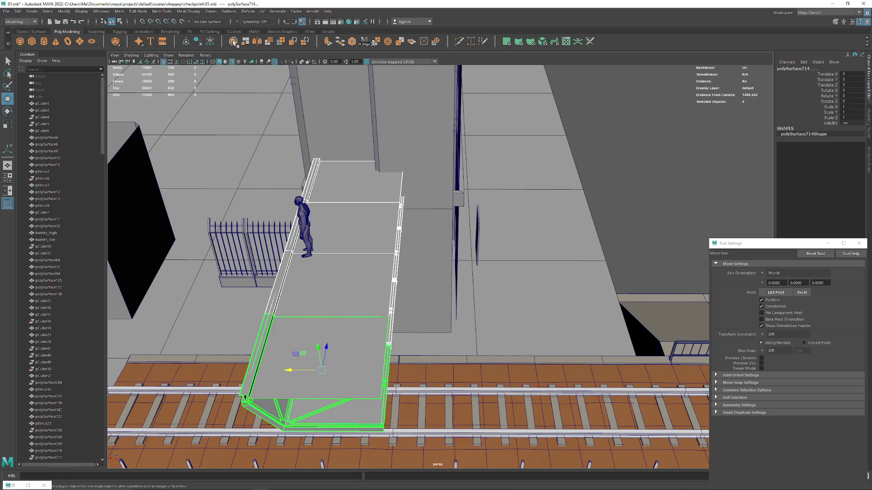
mouse_move(345, 272)
alt+mouse_down()
mouse_move(381, 209)
mouse_move(370, 190)
alt+mouse_up()
click(370, 189)
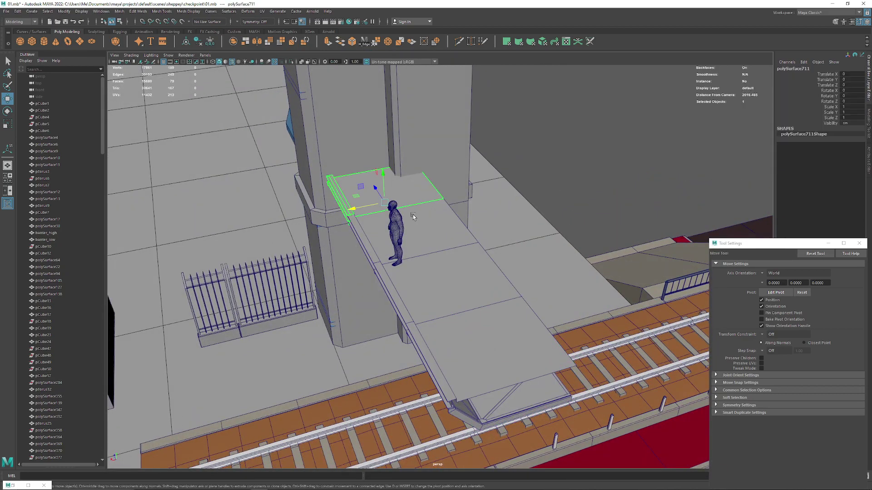
alt+drag(413, 216, 397, 195)
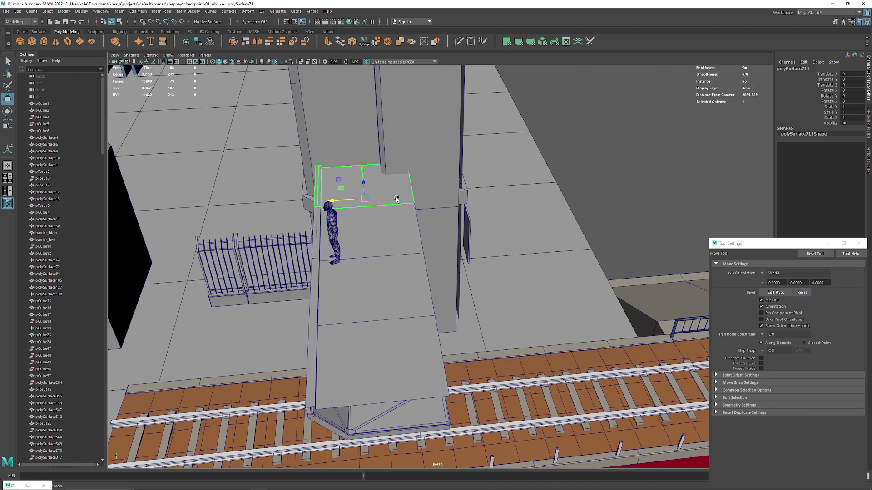
Extract the selected faces into a plate and select the whole plate
click(411, 42)
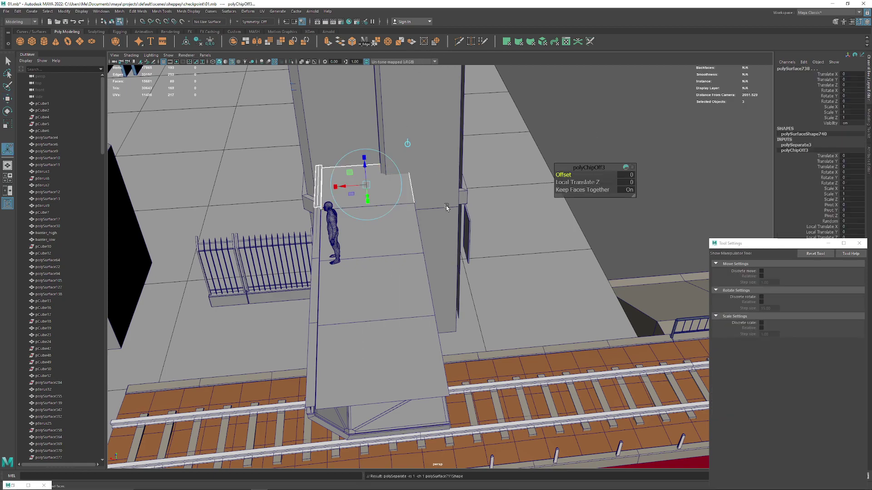
key(q)
key(f)
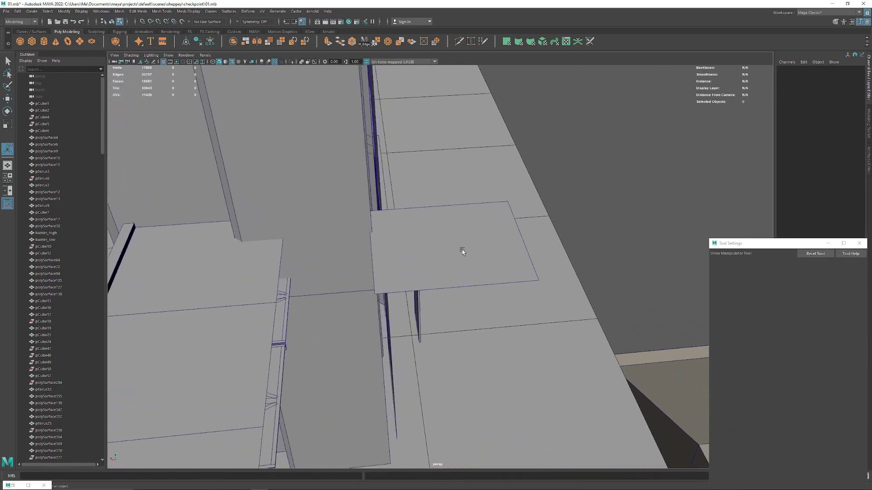
right_drag(457, 249, 492, 237)
alt+drag(347, 265, 371, 253)
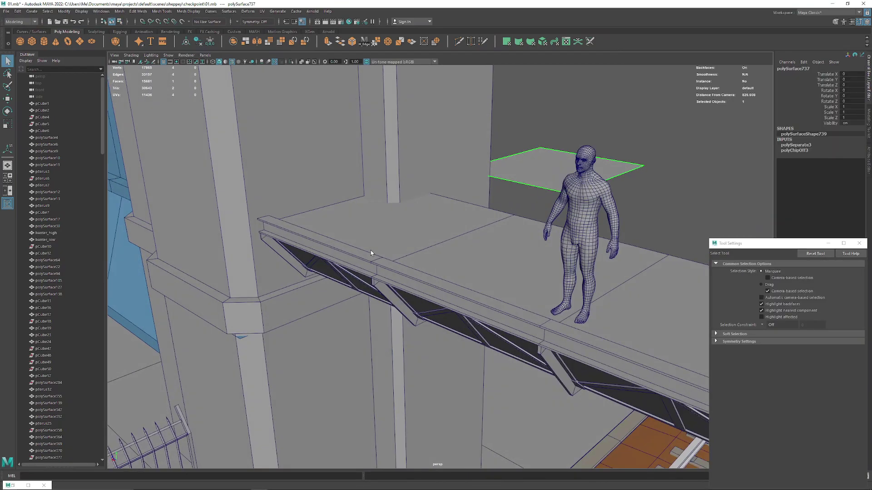
key(w)
key(f)
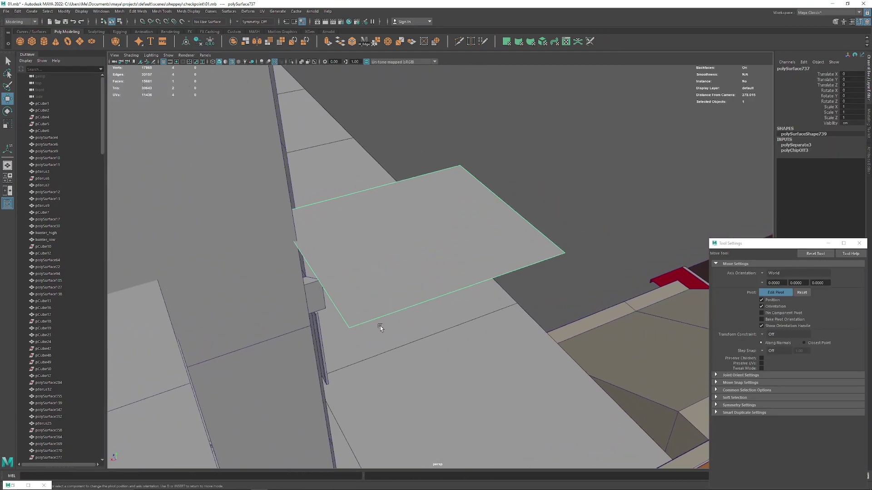
Turn off pivot editing and slide the plate out over the tracks along Z
click(778, 295)
mouse_move(522, 254)
alt+mouse_down()
mouse_move(589, 218)
mouse_move(272, 308)
mouse_move(202, 154)
alt+mouse_up()
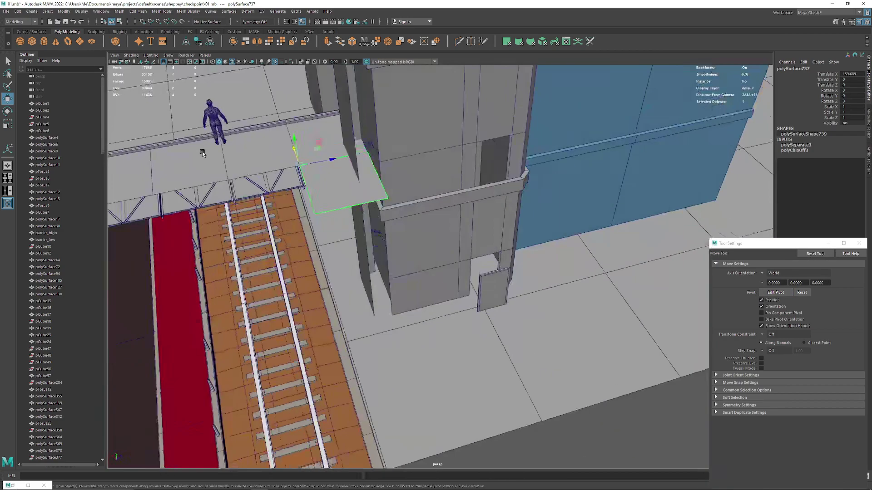
alt+right_drag(202, 153, 379, 216)
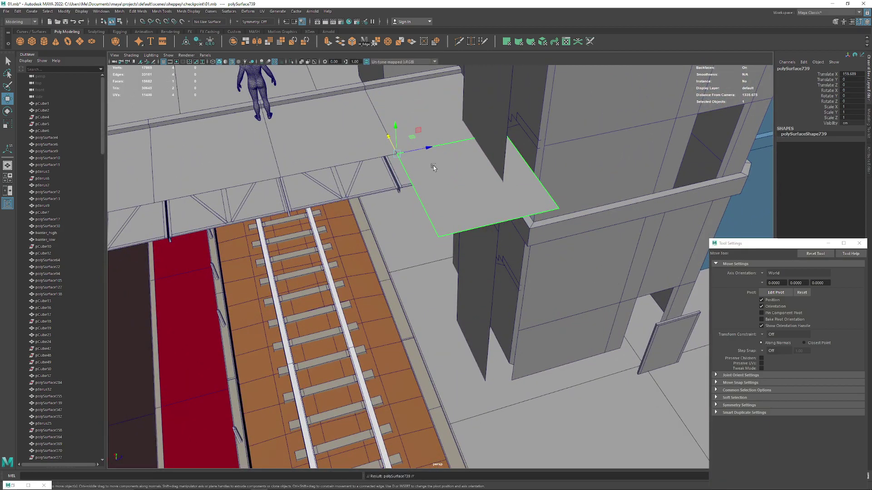
alt+middle_drag(410, 228, 442, 208)
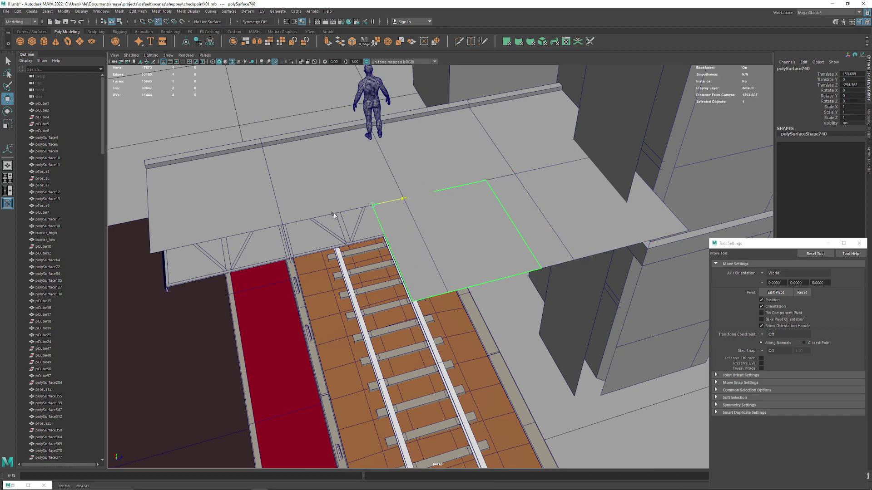
middle_drag(334, 213, 272, 224)
Duplicate the plate and place the copy alongside the first
key(ctrl+d)
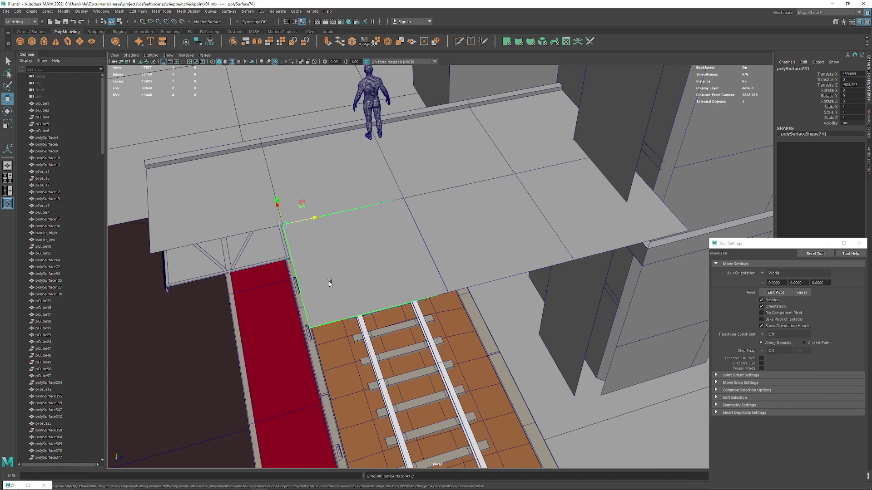
middle_drag(327, 220, 189, 233)
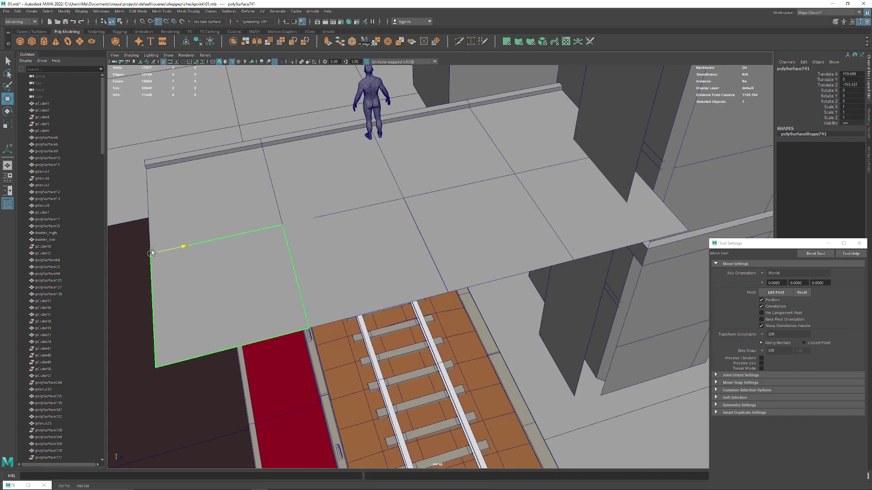
mouse_move(600, 346)
alt+mouse_down()
mouse_move(443, 171)
mouse_move(398, 106)
mouse_move(429, 265)
mouse_move(313, 240)
mouse_move(393, 223)
mouse_move(449, 314)
alt+mouse_up()
Rotate panel pCube103 by -90 degrees and move it against the tower's upper wall
scroll(449, 314, up, 5)
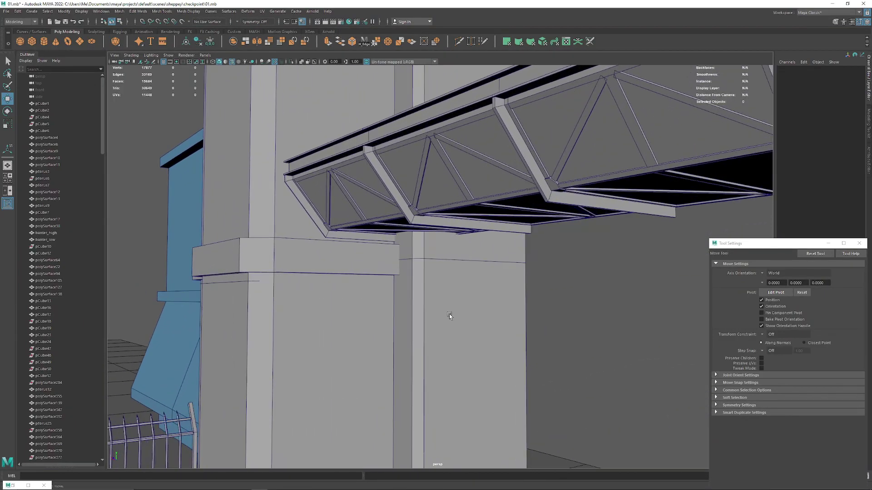
click(417, 274)
mouse_move(418, 275)
alt+mouse_down()
mouse_move(432, 286)
mouse_move(375, 272)
mouse_move(347, 282)
mouse_move(441, 281)
mouse_move(369, 302)
mouse_move(715, 216)
alt+mouse_up()
mouse_move(563, 240)
alt+mouse_down()
mouse_move(438, 370)
mouse_move(435, 289)
alt+mouse_up()
click(438, 370)
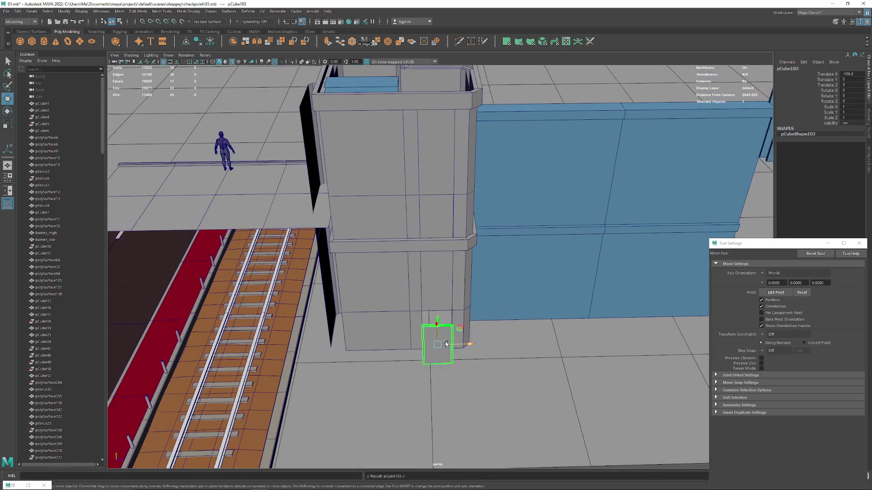
alt+drag(445, 93, 320, 228)
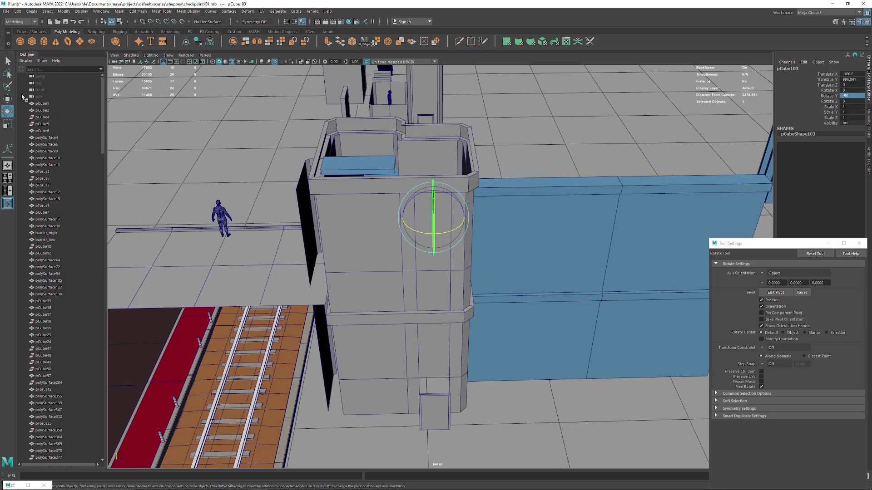
click(8, 98)
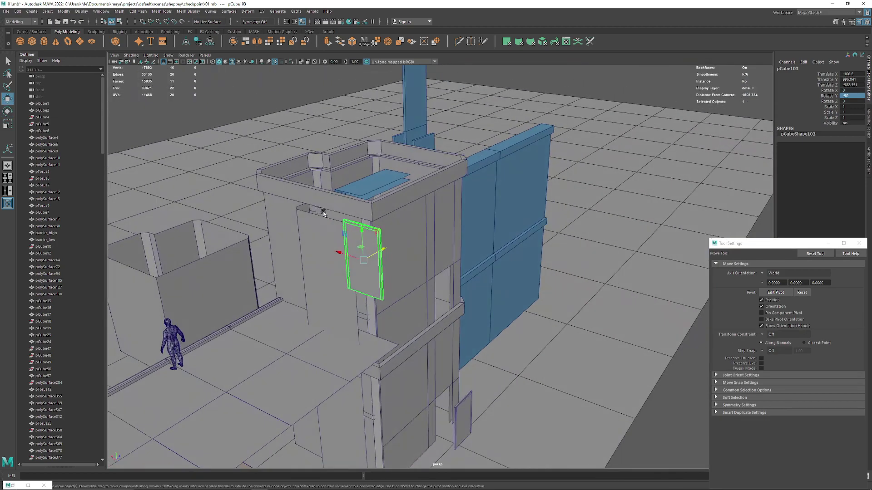
mouse_move(336, 219)
alt+mouse_down()
mouse_move(285, 276)
mouse_move(293, 230)
alt+mouse_up()
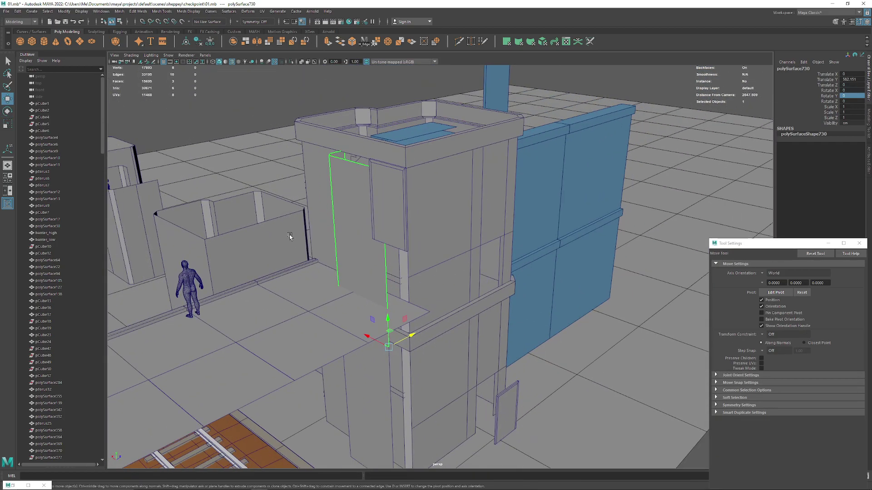
mouse_move(366, 330)
alt+mouse_down()
mouse_move(391, 325)
mouse_move(336, 325)
mouse_move(422, 360)
mouse_move(362, 300)
mouse_move(344, 197)
alt+mouse_up()
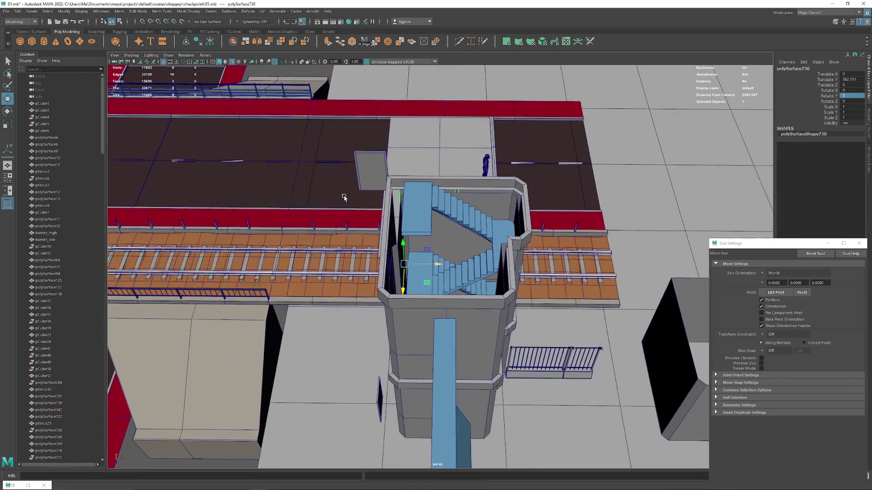
Select the stair flights, turn off pivot editing, and shift them sideways along X
scroll(344, 197, up, 3)
mouse_move(427, 208)
alt+mouse_down()
mouse_move(452, 246)
mouse_move(469, 246)
mouse_move(465, 255)
mouse_move(422, 272)
mouse_move(376, 262)
alt+mouse_up()
click(422, 271)
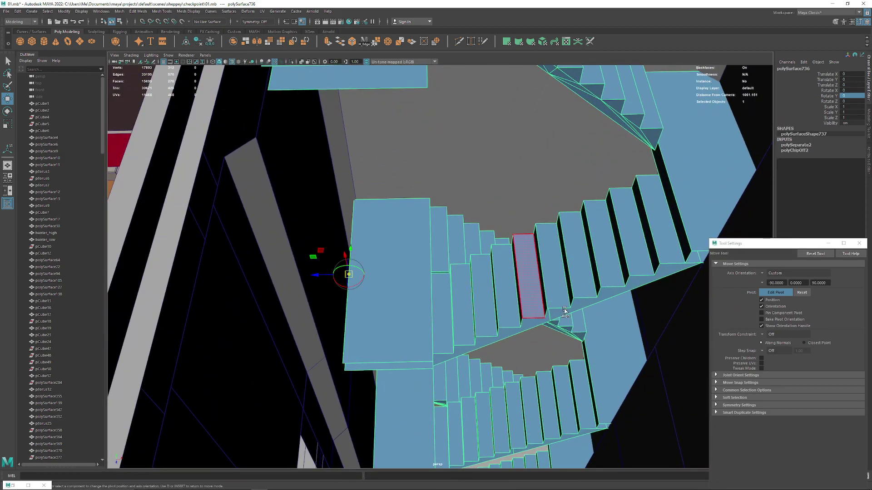
click(777, 296)
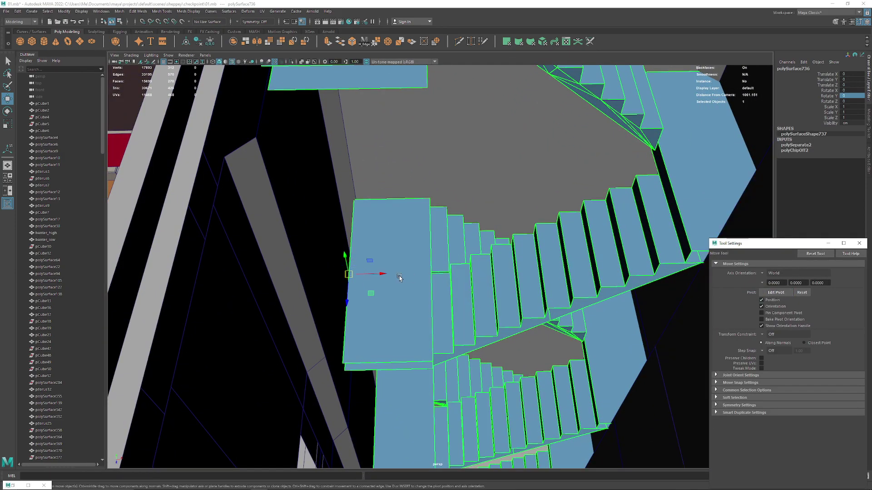
mouse_move(382, 275)
mouse_down()
mouse_move(360, 350)
mouse_move(325, 360)
mouse_up()
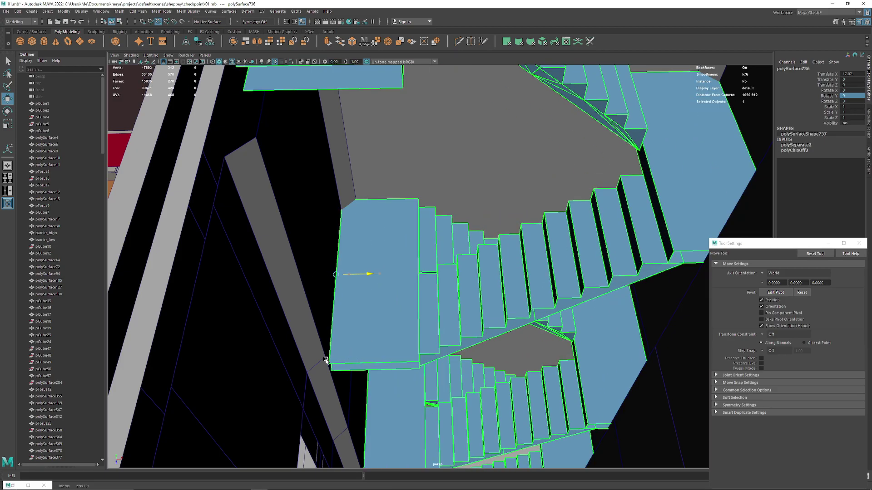
mouse_move(385, 296)
alt+mouse_down()
mouse_move(357, 279)
mouse_move(228, 261)
mouse_move(409, 277)
alt+mouse_up()
Select the lower stair flight and isolate the stair tower with Ctrl+1
scroll(437, 281, up, 3)
scroll(527, 263, up, 3)
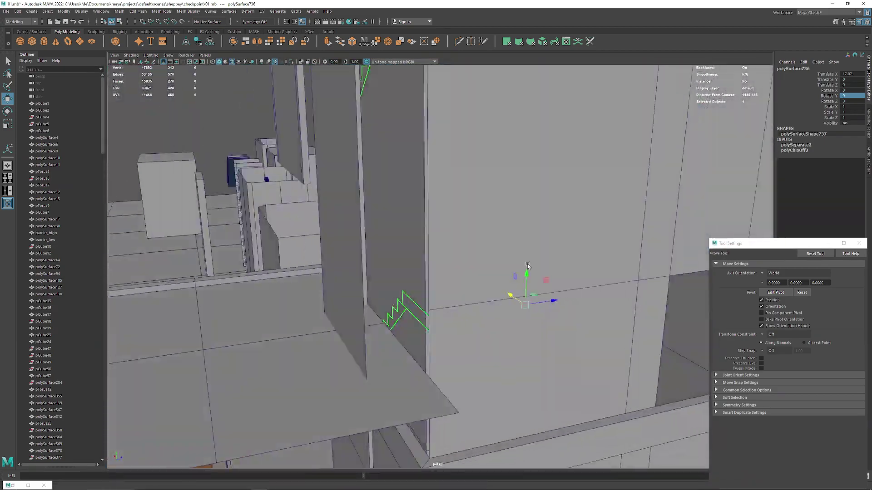
scroll(505, 277, down, 5)
mouse_move(505, 277)
alt+mouse_down()
mouse_move(443, 241)
mouse_move(383, 278)
alt+mouse_up()
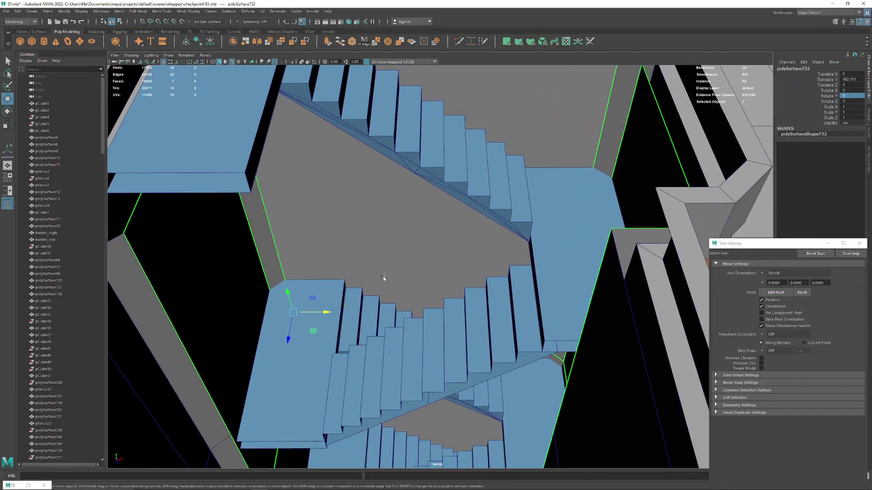
scroll(383, 278, up, 5)
click(289, 257)
mouse_move(288, 257)
alt+mouse_down()
mouse_move(288, 271)
mouse_move(549, 247)
mouse_move(484, 286)
alt+mouse_up()
scroll(288, 271, down, 5)
mouse_move(535, 201)
alt+mouse_down()
mouse_move(439, 205)
mouse_move(557, 221)
mouse_move(388, 302)
alt+mouse_up()
alt+drag(412, 264, 371, 246)
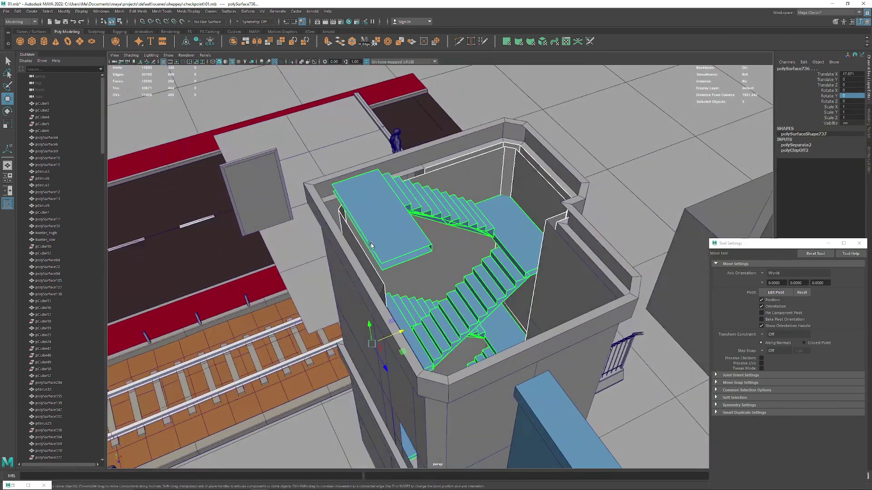
key(ctrl+1)
mouse_move(443, 267)
alt+mouse_down()
mouse_move(383, 207)
mouse_move(305, 268)
mouse_move(321, 232)
alt+mouse_up()
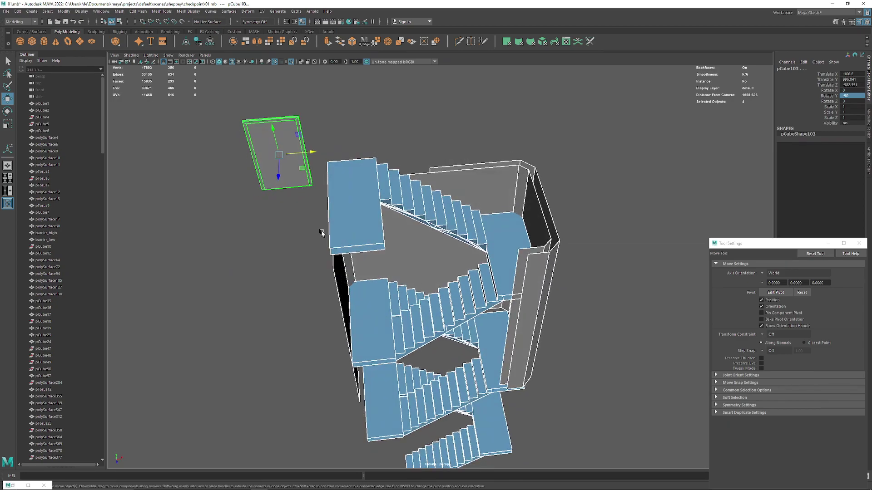
Exit isolate view and select both stair flights plus the standing door panel
key(ctrl+1)
scroll(448, 219, down, 5)
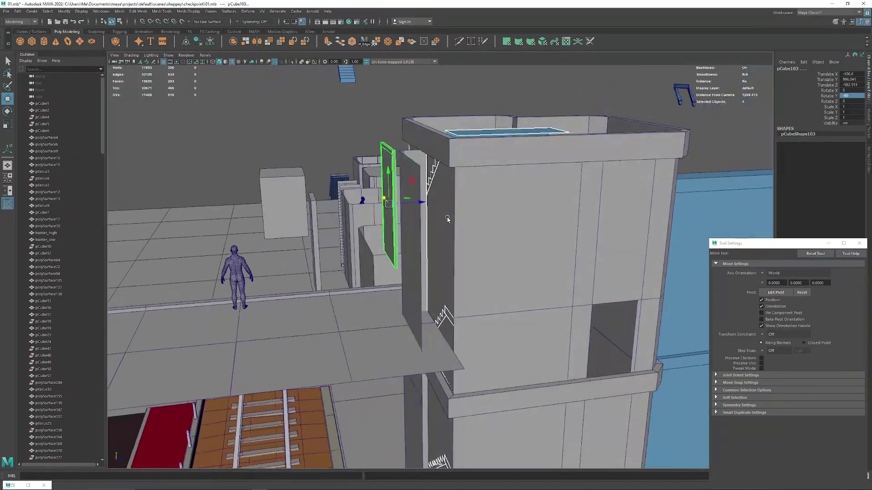
alt+drag(436, 220, 383, 237)
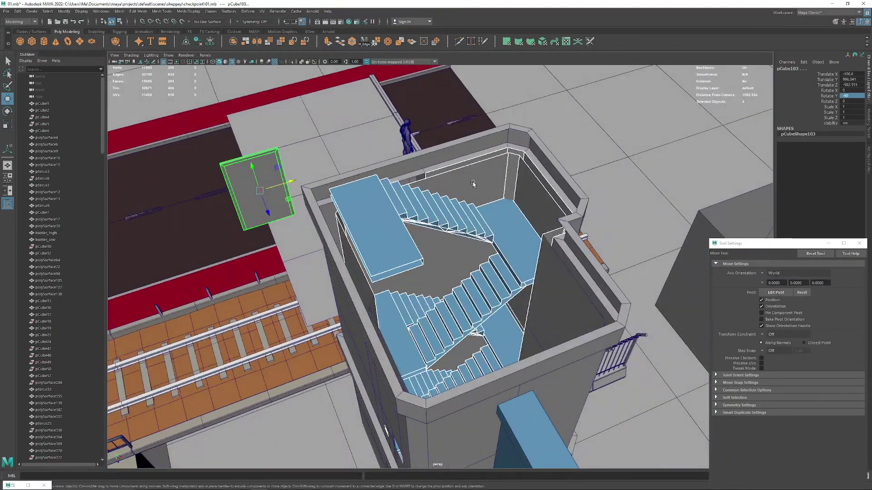
mouse_move(443, 171)
alt+mouse_down()
mouse_move(507, 235)
mouse_move(477, 209)
mouse_move(483, 213)
alt+mouse_up()
shift+click(481, 279)
click(490, 249)
click(477, 209)
shift+click(398, 268)
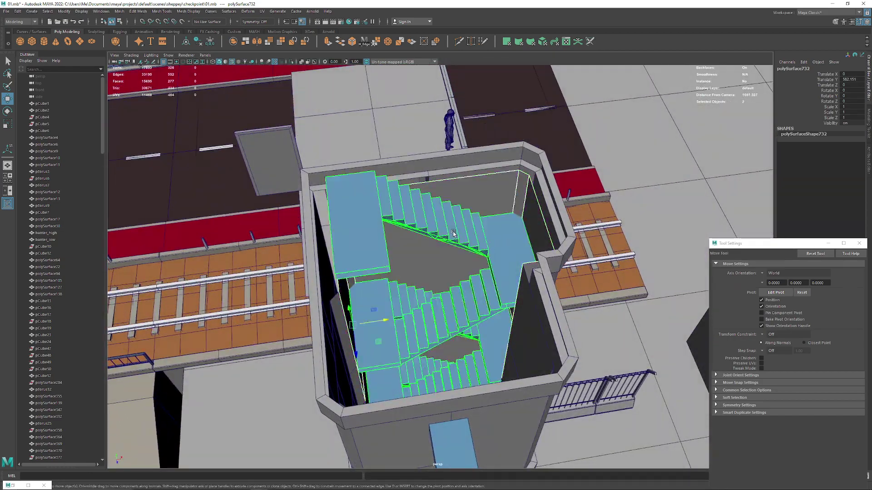
alt+drag(399, 269, 470, 258)
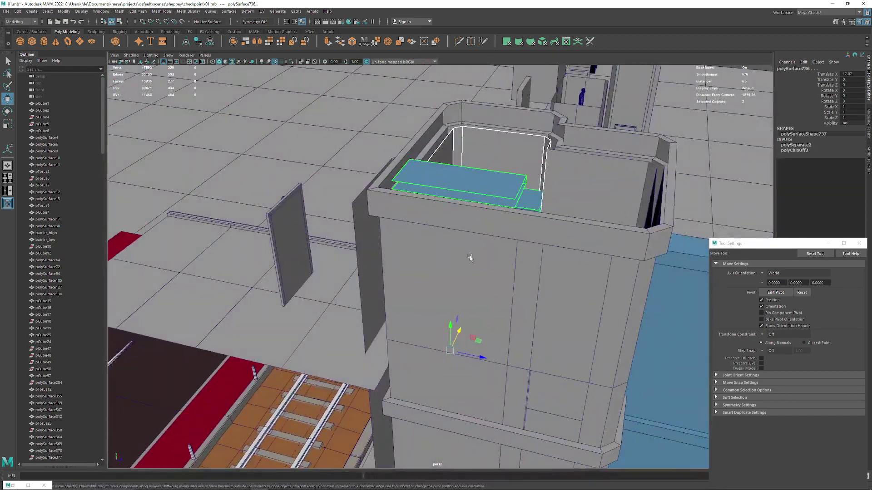
shift+click(293, 225)
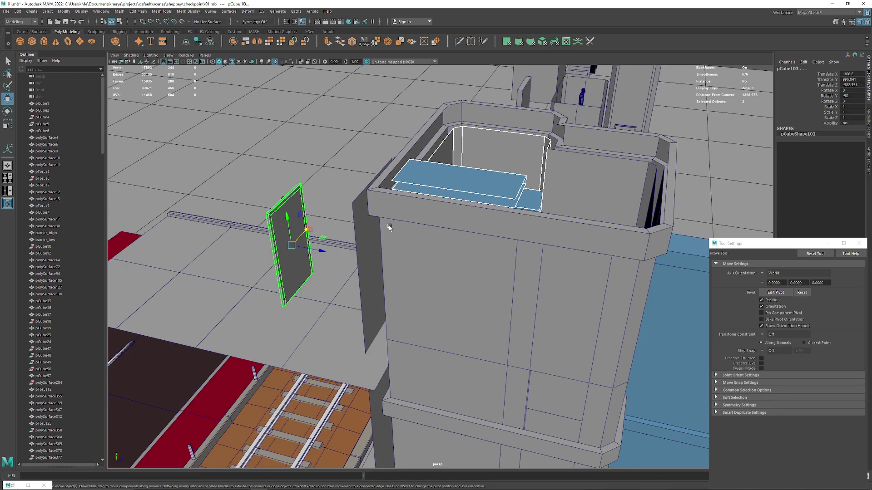
Isolate the selection and keep only door panel pCube103 selected
key(ctrl+1)
mouse_move(389, 230)
alt+mouse_down()
mouse_move(390, 242)
mouse_move(381, 237)
mouse_move(258, 293)
alt+mouse_up()
click(258, 293)
click(292, 189)
scroll(253, 208, up, 3)
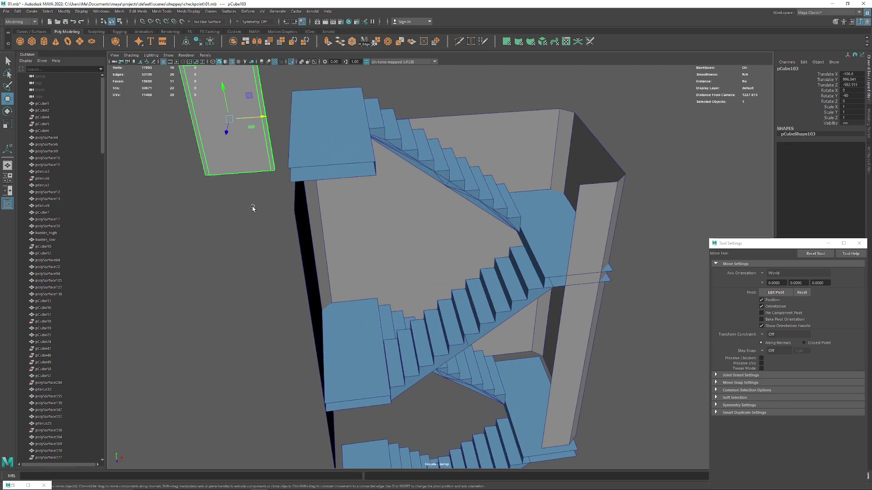
Edit the panel's pivot and snap it onto the wall beside the upper landing
key(d)
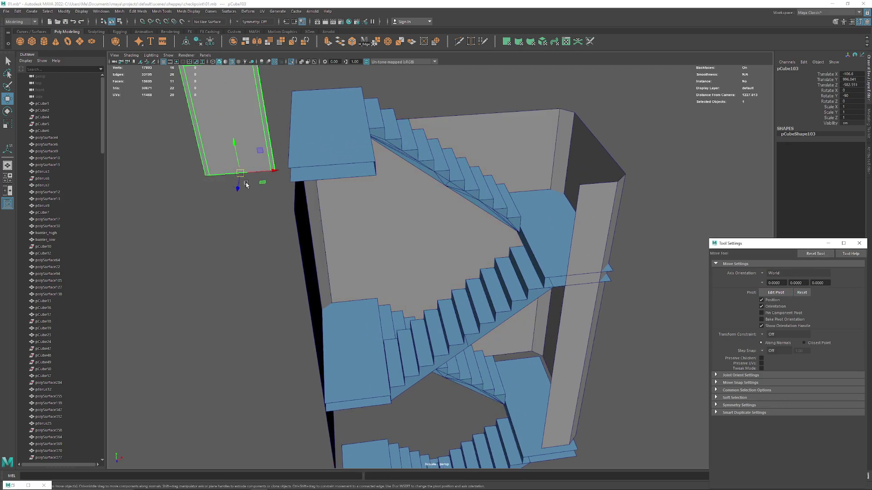
mouse_move(237, 173)
mouse_down()
mouse_move(395, 296)
mouse_move(334, 268)
mouse_move(324, 276)
mouse_move(421, 228)
mouse_move(361, 251)
mouse_move(499, 302)
mouse_move(436, 283)
mouse_move(500, 273)
mouse_move(409, 277)
mouse_move(403, 300)
mouse_move(408, 282)
mouse_move(399, 276)
mouse_move(435, 284)
mouse_move(280, 226)
mouse_move(414, 244)
mouse_move(509, 235)
mouse_up()
scroll(499, 302, up, 1)
scroll(499, 301, up, 2)
scroll(499, 302, up, 2)
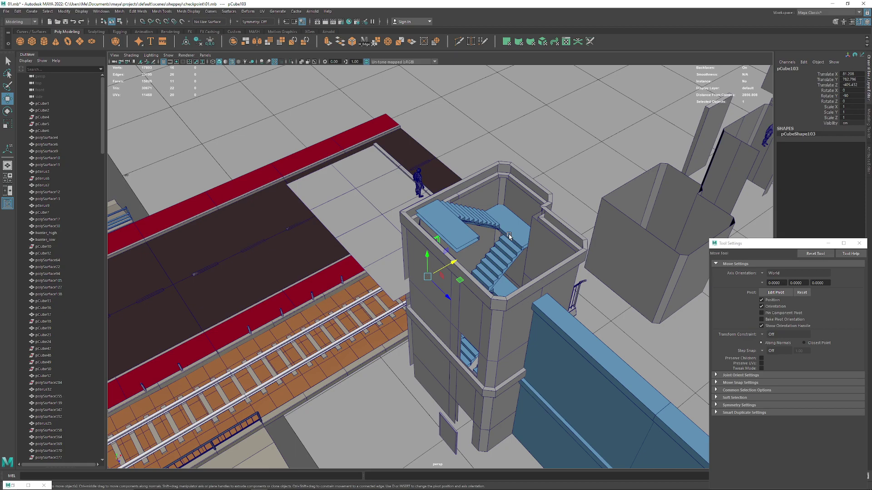
Scale the thin plate pCube104 along X into a long box
alt+drag(454, 187, 462, 300)
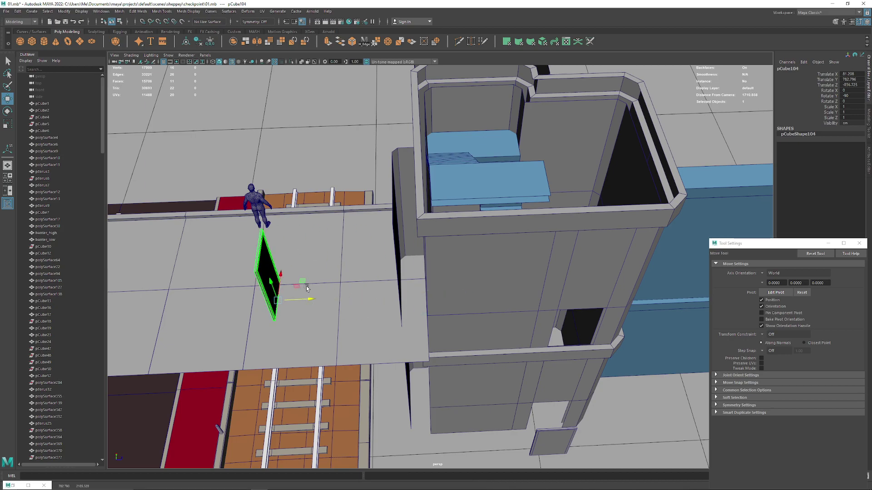
alt+drag(307, 288, 62, 189)
click(8, 127)
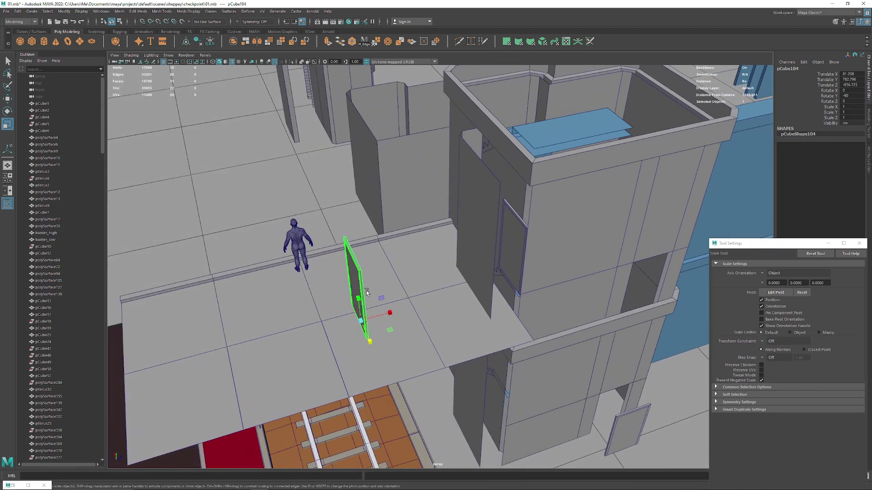
drag(409, 311, 745, 264)
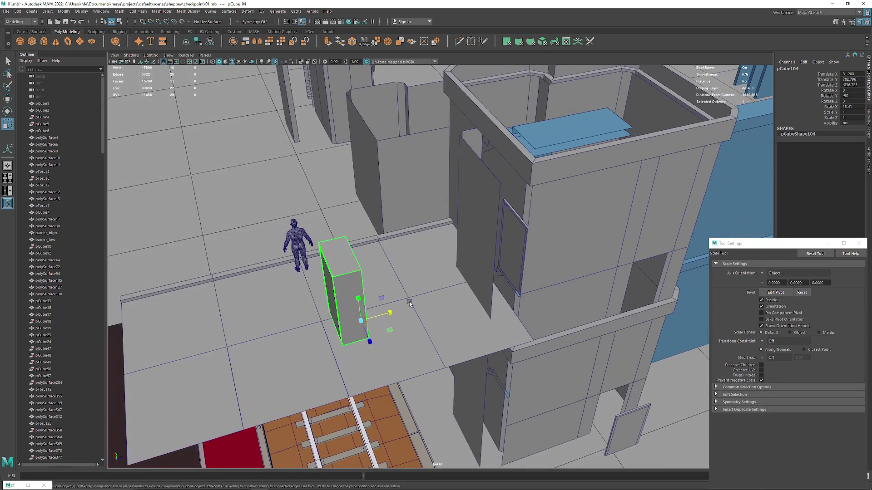
mouse_move(409, 303)
mouse_down()
mouse_move(457, 295)
mouse_move(222, 265)
mouse_move(332, 291)
mouse_up()
Move the box into the centre of the stairwell between the blue flights
click(10, 100)
mouse_move(388, 317)
mouse_down()
mouse_move(580, 290)
mouse_move(474, 291)
mouse_move(440, 304)
mouse_up()
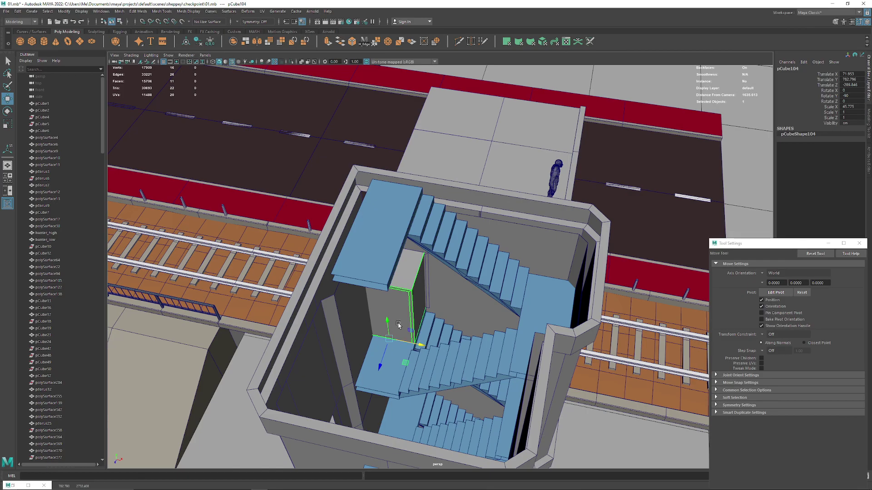
mouse_move(398, 325)
alt+mouse_down()
mouse_move(552, 297)
mouse_move(401, 318)
alt+mouse_up()
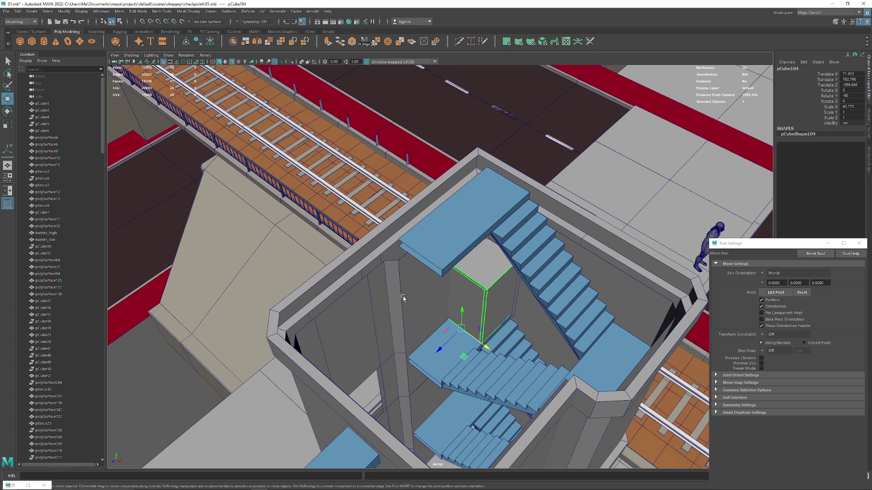
click(404, 299)
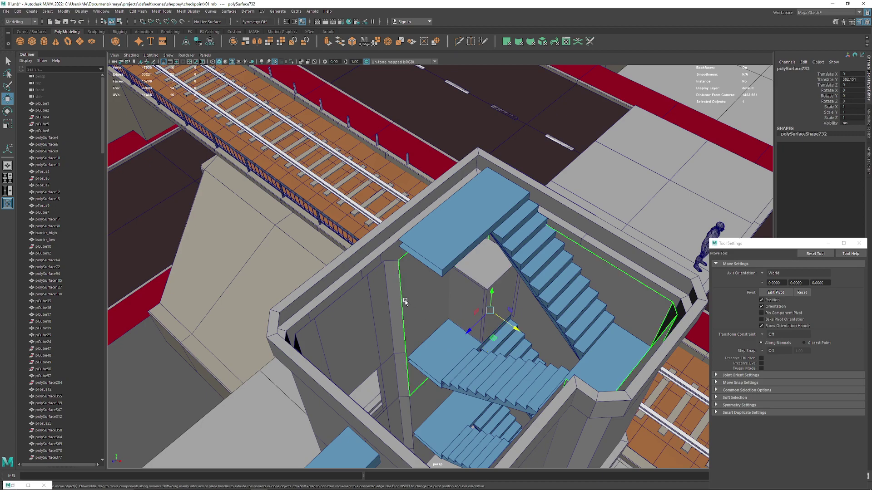
Isolate the two stairwell walls and slide their large wall faces along the wall
shift+click(409, 406)
key(f)
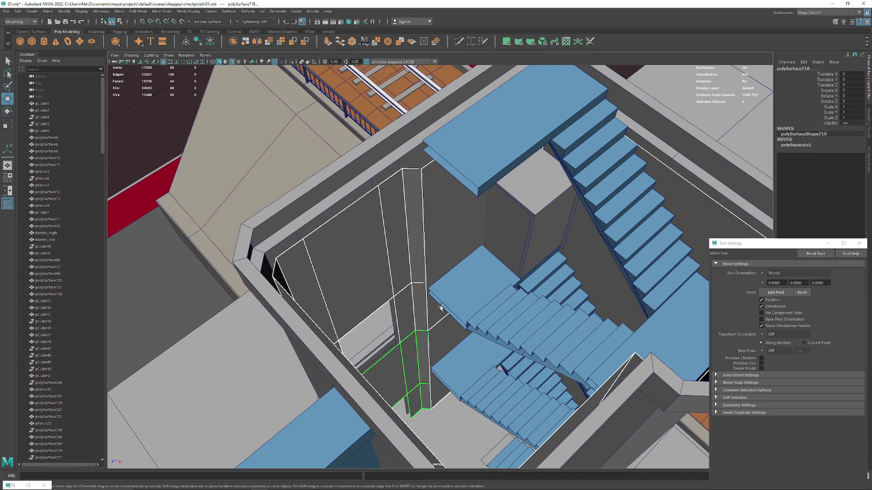
key(ctrl+1)
click(401, 159)
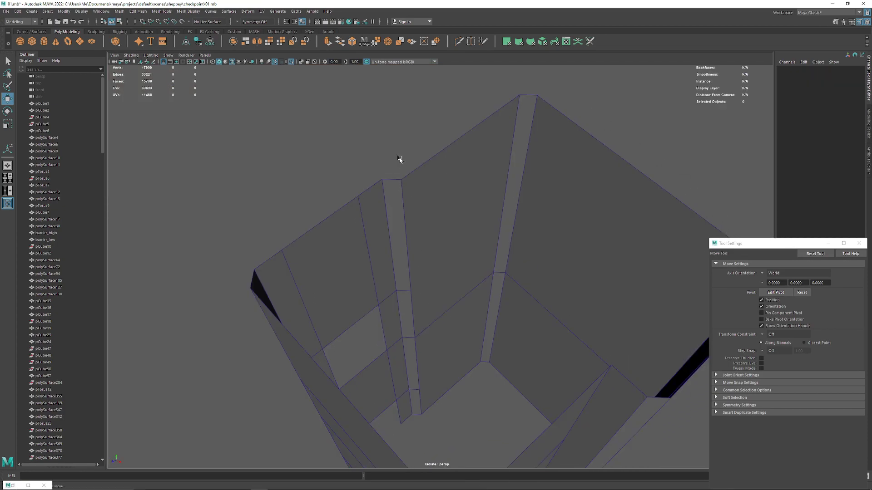
click(437, 217)
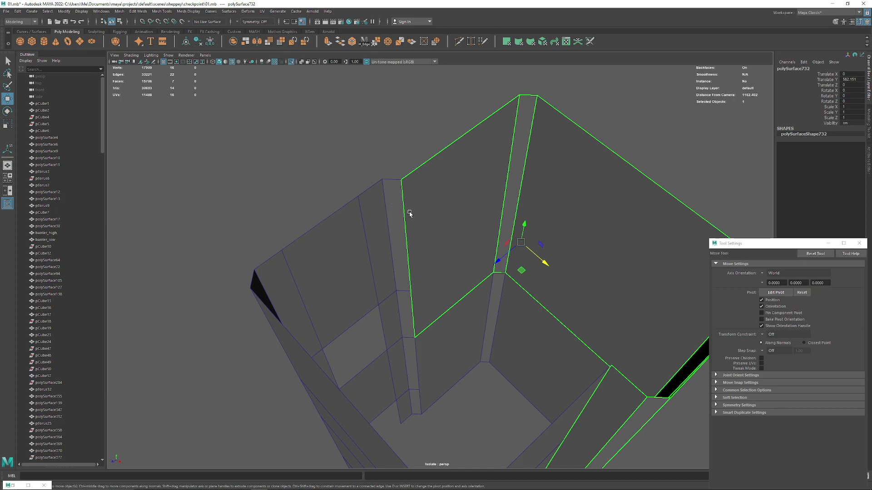
right_click(444, 203)
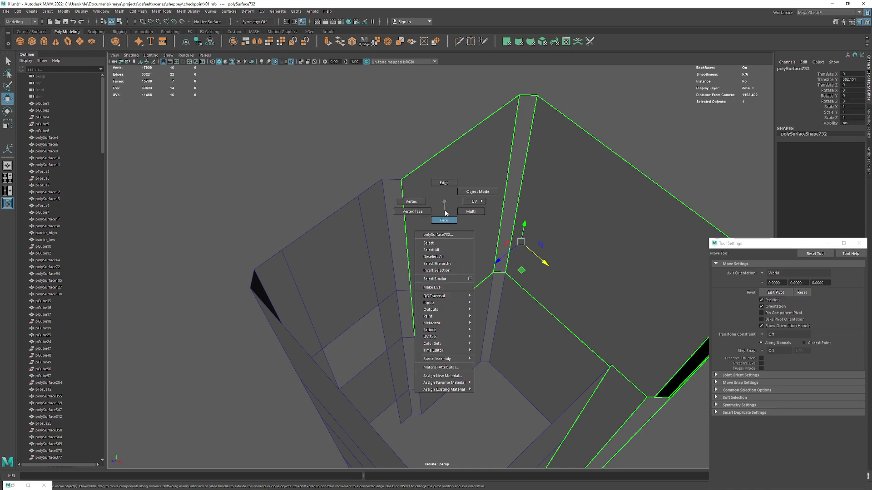
shift+click(464, 291)
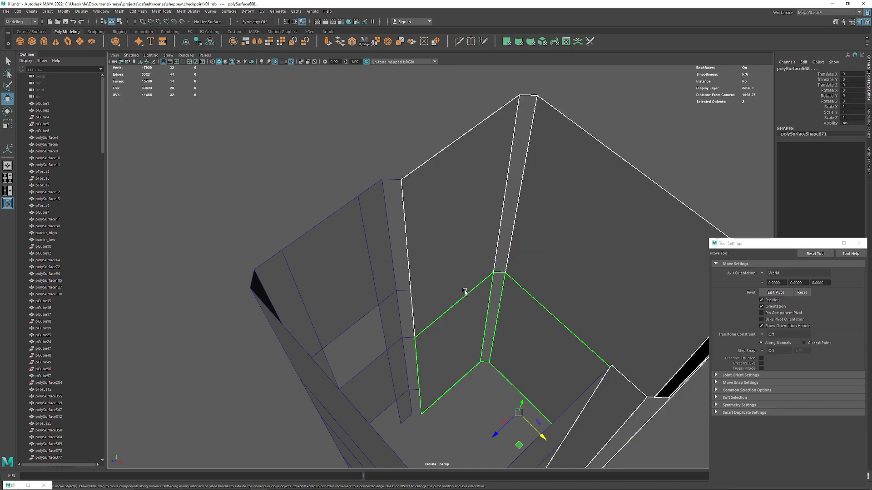
right_click(459, 262)
right_click(464, 322)
click(461, 343)
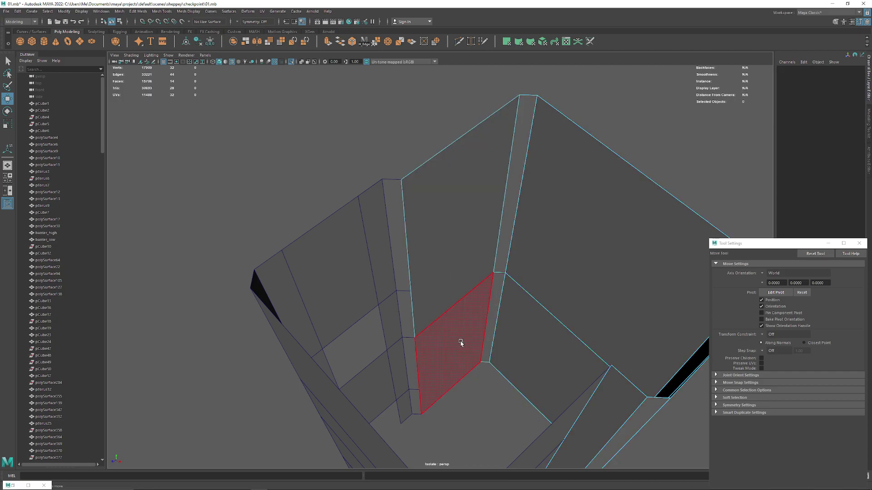
shift+click(459, 248)
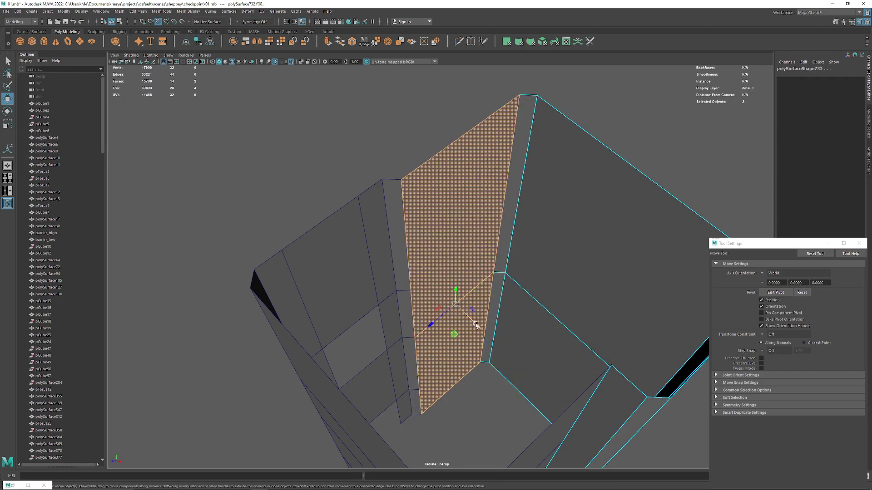
drag(475, 325, 387, 205)
Delete the narrow strip faces from the pillar piece and the lower wall
click(366, 122)
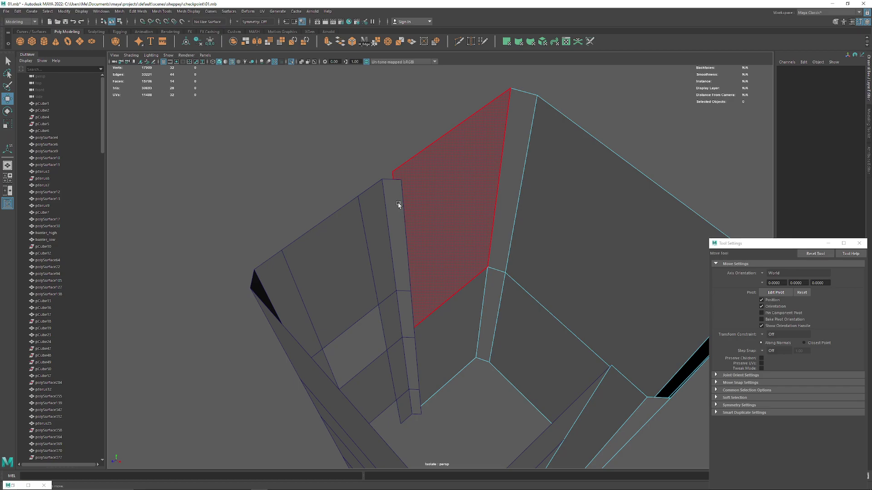
key(F8)
click(392, 210)
right_drag(392, 211, 393, 232)
click(402, 246)
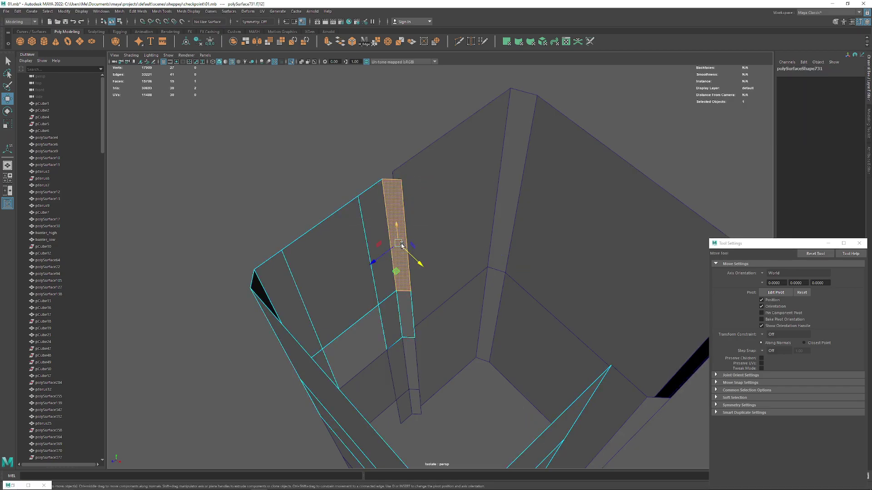
key(Delete)
click(412, 296)
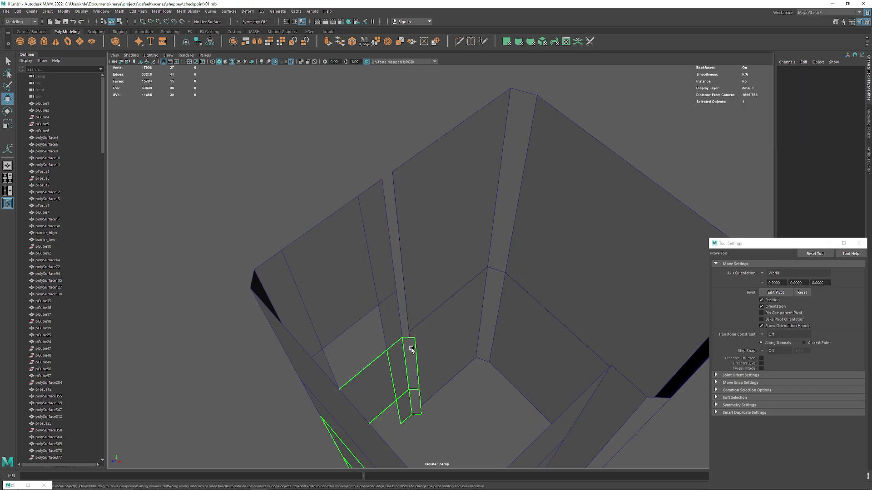
right_drag(411, 295, 413, 318)
click(417, 410)
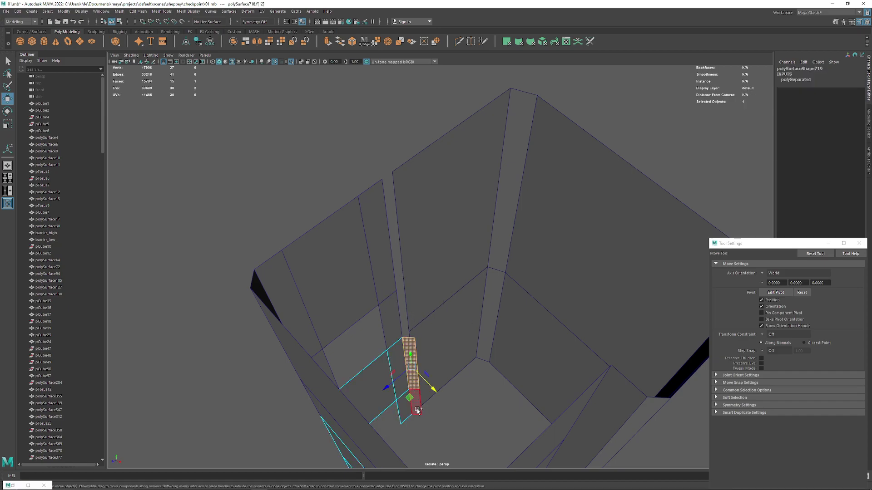
key(Delete)
Move the upper edge of the wall opening across to close the gap
right_drag(391, 304, 411, 282)
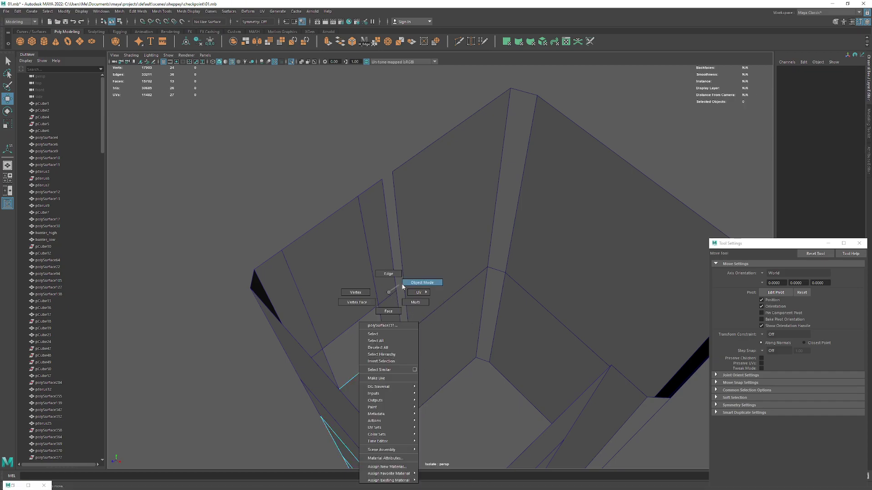
key(f)
alt+middle_drag(402, 316, 436, 297)
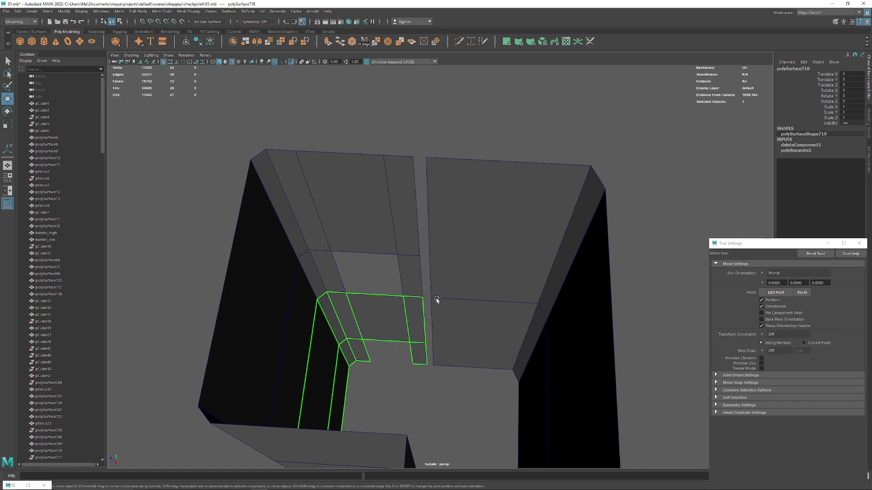
key(F8)
mouse_move(408, 223)
right_down()
mouse_move(416, 309)
mouse_move(415, 281)
right_up()
click(417, 218)
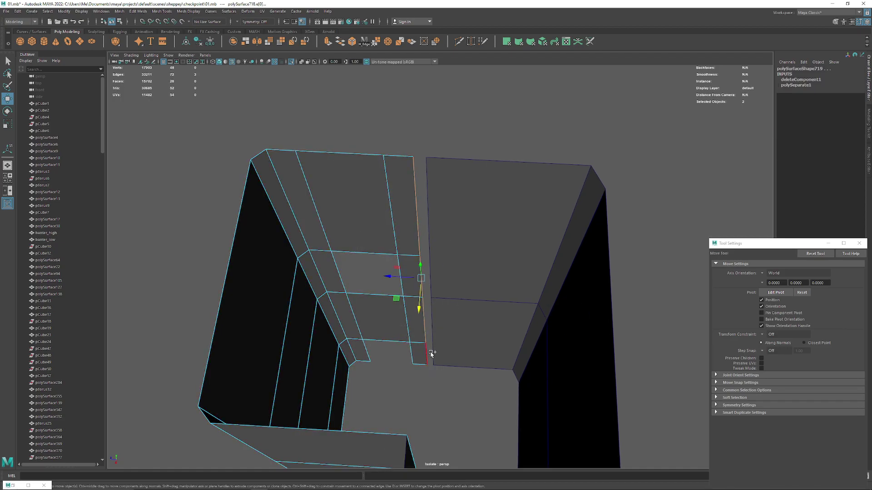
mouse_move(389, 295)
mouse_down()
mouse_move(428, 184)
mouse_move(529, 240)
mouse_move(447, 292)
mouse_move(424, 296)
mouse_move(302, 137)
mouse_up()
key(F8)
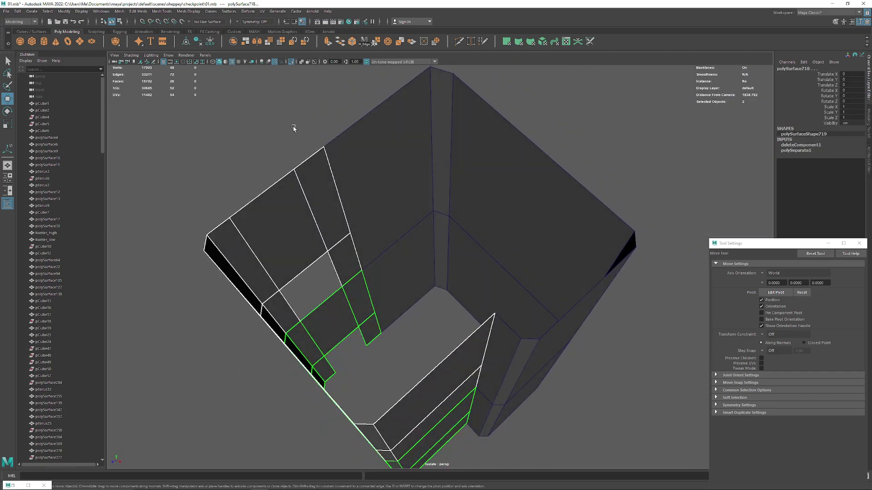
Exit Isolate Select and check the stair tower in the full scene
click(292, 129)
alt+right_drag(292, 129, 370, 233)
key(ctrl+1)
mouse_move(380, 243)
alt+mouse_down()
mouse_move(541, 258)
mouse_move(492, 258)
mouse_move(480, 264)
mouse_move(535, 254)
mouse_move(444, 287)
mouse_move(404, 286)
mouse_move(445, 293)
mouse_move(519, 284)
mouse_move(448, 284)
mouse_move(469, 310)
mouse_move(389, 287)
mouse_move(387, 263)
alt+mouse_up()
click(468, 309)
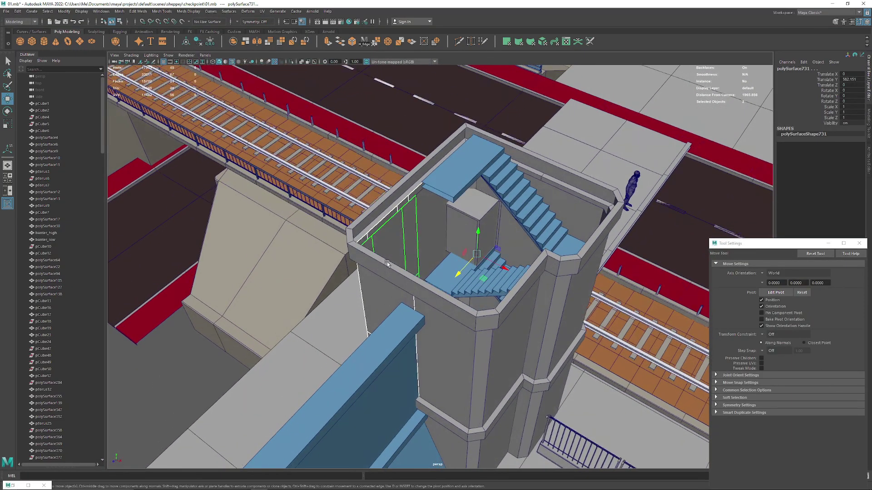
Select the tower's top rim, lower wall panel, ledge band and interior wall
shift+click(371, 210)
mouse_move(371, 211)
alt+mouse_down()
mouse_move(542, 262)
mouse_move(394, 331)
alt+mouse_up()
shift+click(395, 330)
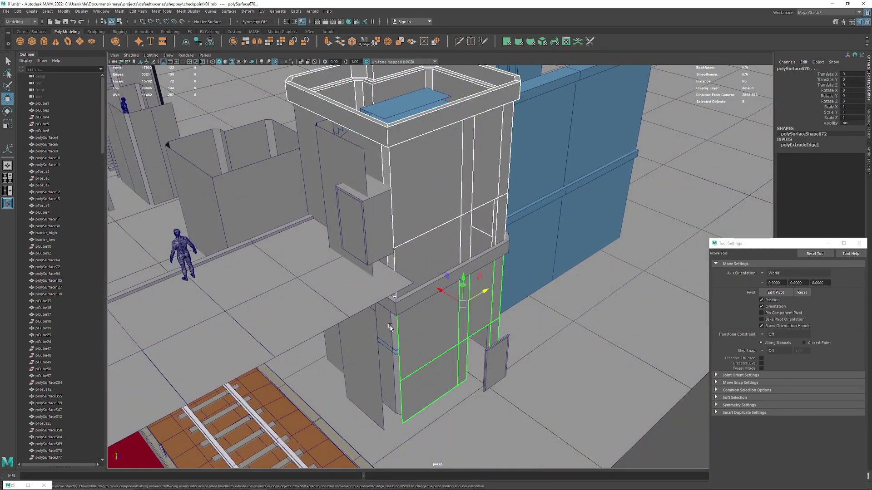
shift+click(429, 290)
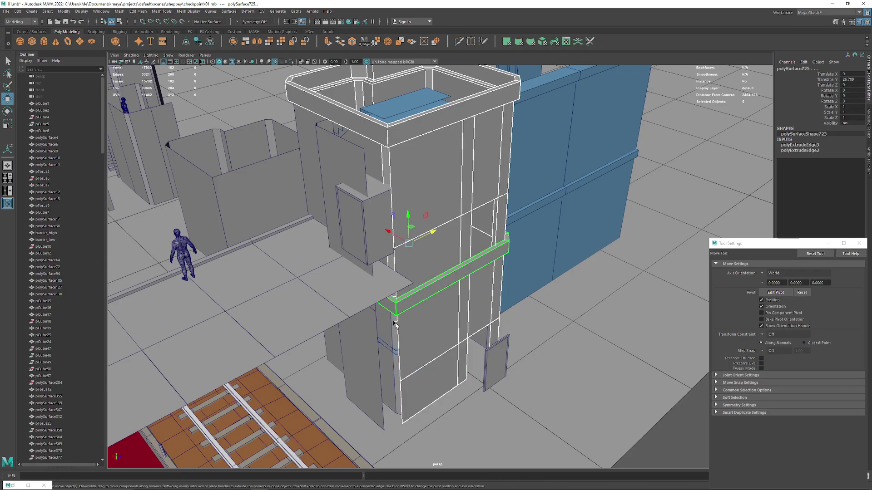
alt+drag(431, 281, 253, 297)
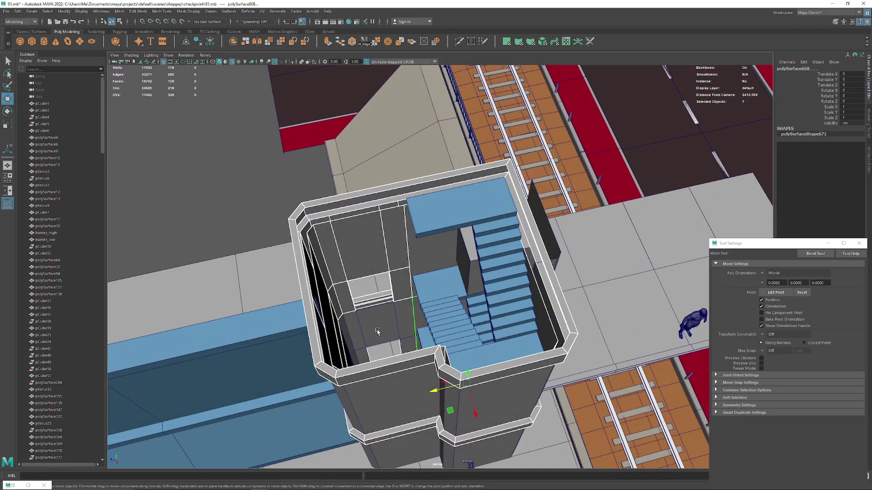
shift+click(377, 332)
mouse_move(377, 332)
alt+mouse_down()
mouse_move(354, 303)
mouse_move(458, 349)
mouse_move(367, 261)
mouse_move(399, 220)
mouse_move(458, 209)
mouse_move(530, 218)
mouse_move(505, 237)
mouse_move(543, 230)
mouse_move(491, 224)
mouse_move(445, 236)
mouse_move(389, 224)
alt+mouse_up()
Isolate the selected tower pieces, combine them into one mesh, and restore the full scene
key(shift+i)
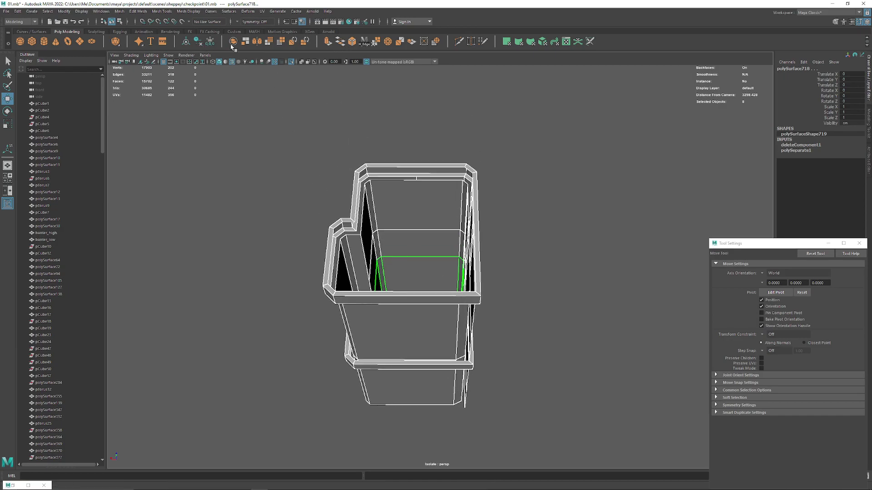
click(235, 43)
mouse_move(408, 226)
alt+mouse_down()
mouse_move(410, 195)
mouse_move(432, 241)
mouse_move(418, 245)
mouse_move(419, 228)
mouse_move(417, 249)
mouse_move(440, 189)
alt+mouse_up()
key(ctrl+1)
Switch the tower to vertex mode and marquee-select wall vertices
right_drag(439, 190, 389, 189)
mouse_move(389, 189)
alt+mouse_down()
mouse_move(428, 260)
mouse_move(417, 207)
alt+mouse_up()
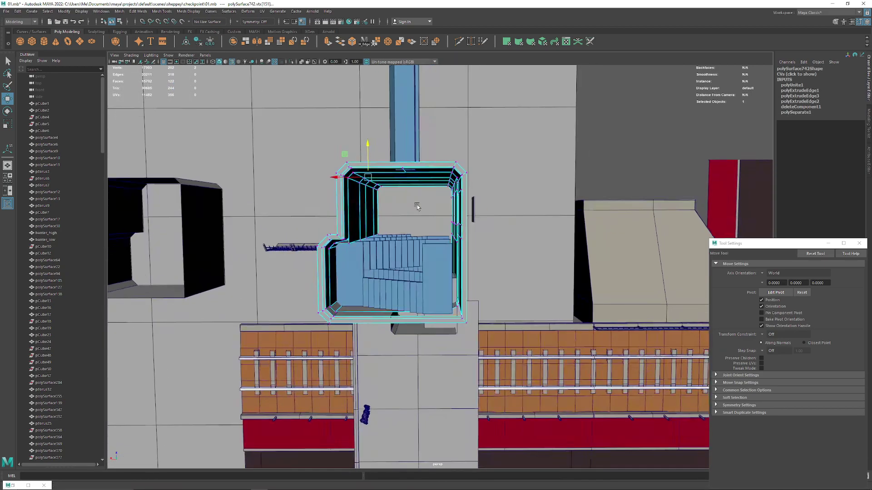
drag(507, 411, 507, 410)
mouse_move(507, 410)
alt+mouse_down()
mouse_move(445, 272)
mouse_move(469, 271)
mouse_move(449, 265)
mouse_move(447, 242)
mouse_move(413, 212)
mouse_move(461, 241)
mouse_move(634, 249)
mouse_move(599, 244)
mouse_move(615, 249)
alt+mouse_up()
scroll(425, 260, up, 5)
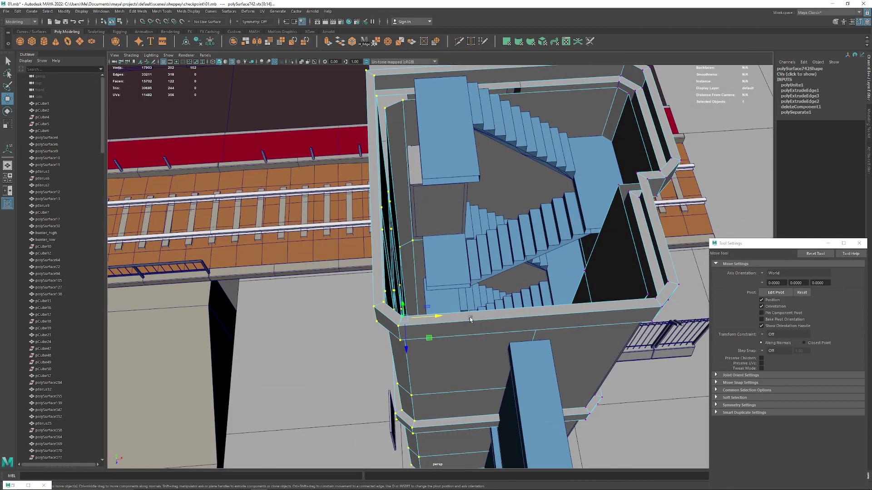
Select the central grey box pCube104 and shift it sideways along X
scroll(434, 325, up, 2)
scroll(432, 331, up, 3)
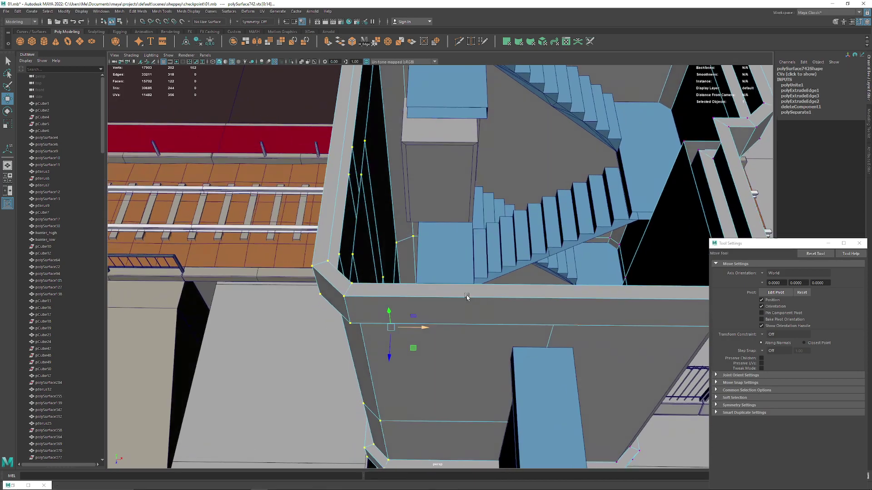
scroll(430, 336, up, 2)
scroll(430, 336, up, 3)
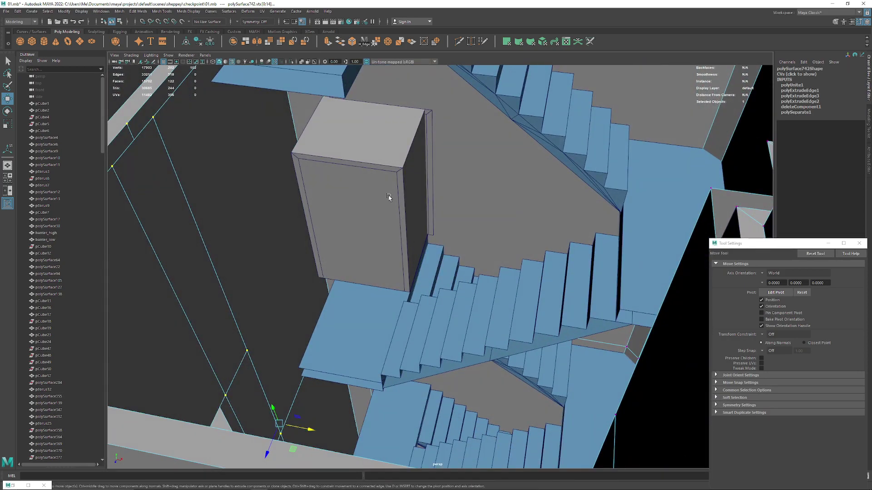
key(ctrl+z)
key(ctrl+z)
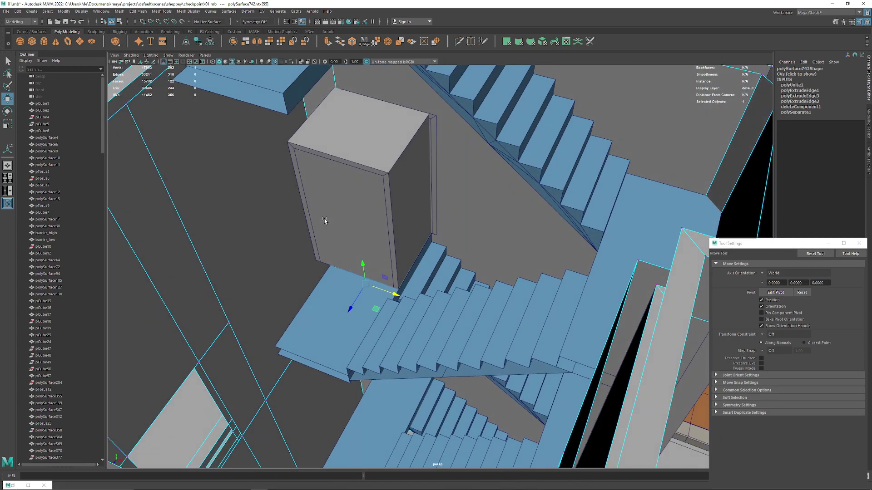
right_drag(340, 247, 340, 214)
click(377, 246)
key(f)
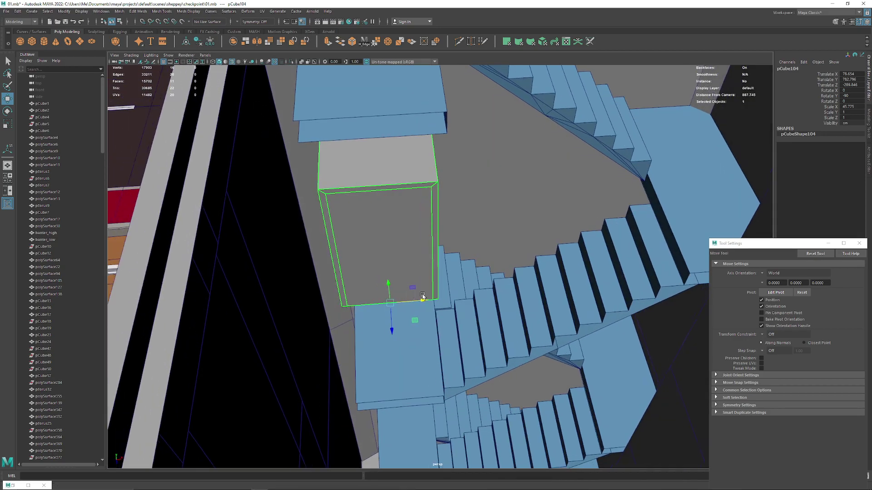
drag(403, 299, 411, 298)
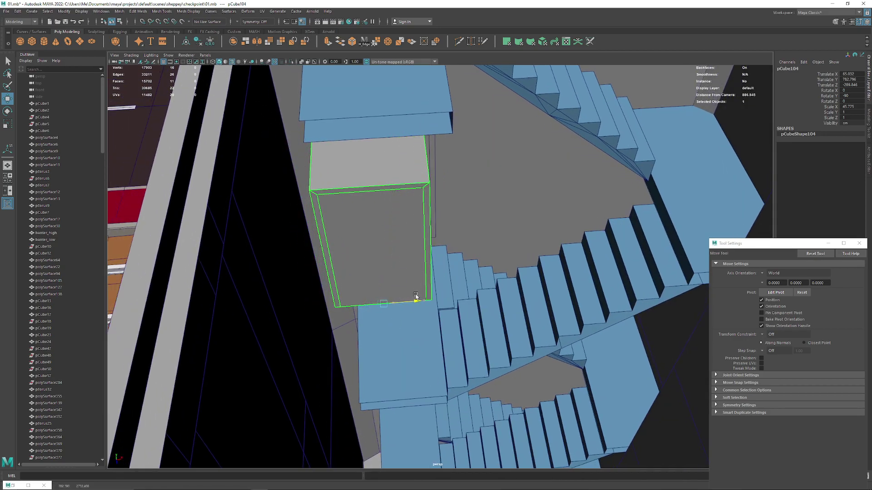
Select the tower mesh and switch it to vertex editing
mouse_move(416, 296)
alt+mouse_down()
mouse_move(404, 303)
mouse_move(414, 303)
alt+mouse_up()
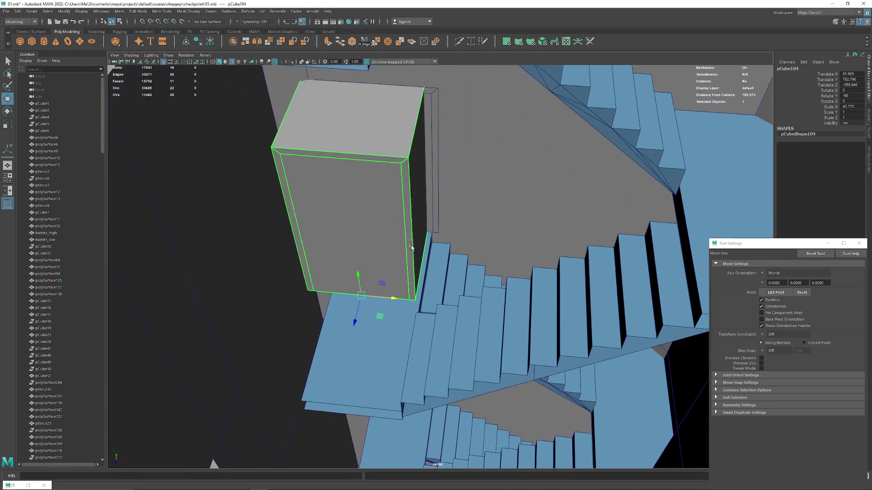
alt+drag(412, 207, 400, 285)
scroll(400, 285, down, 3)
scroll(400, 285, down, 5)
click(425, 336)
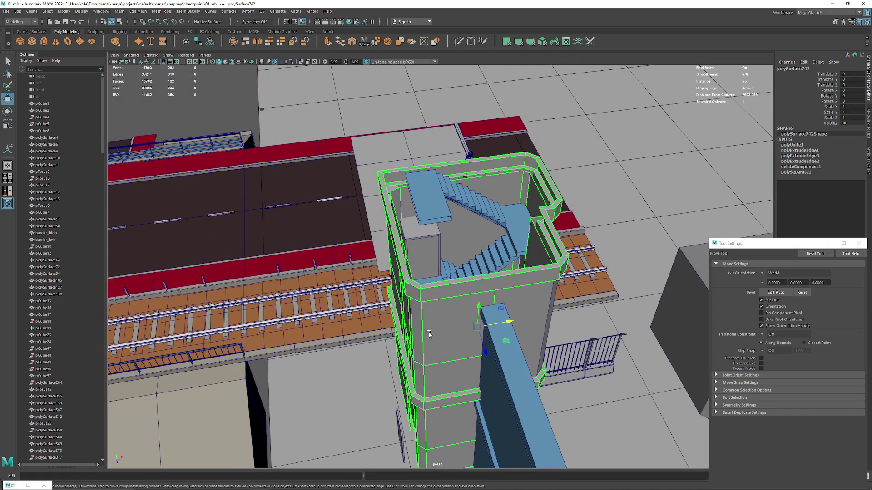
mouse_move(425, 337)
alt+mouse_down()
mouse_move(398, 296)
mouse_move(378, 300)
mouse_move(398, 303)
mouse_move(427, 290)
mouse_move(420, 276)
alt+mouse_up()
right_click(399, 295)
click(366, 295)
Snap the tower's inner wall vertices onto the grey box corner
scroll(427, 291, up, 5)
scroll(429, 286, up, 3)
scroll(431, 282, up, 3)
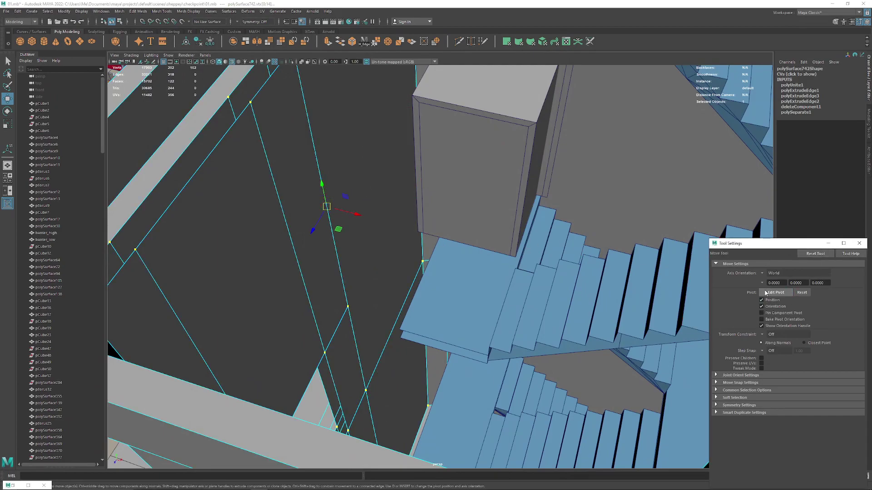
drag(357, 215, 358, 214)
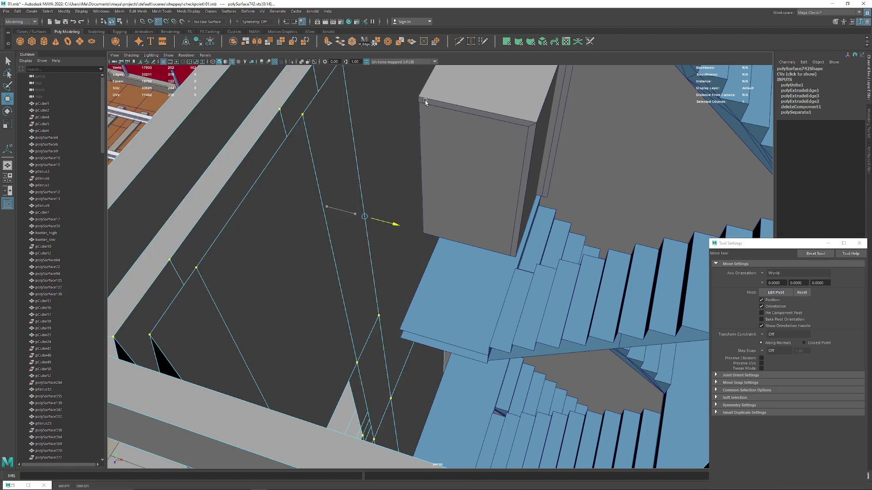
mouse_move(477, 264)
alt+mouse_down()
mouse_move(608, 196)
mouse_move(529, 194)
mouse_move(490, 155)
mouse_move(527, 145)
mouse_move(557, 156)
mouse_move(510, 143)
mouse_move(328, 160)
mouse_move(418, 149)
mouse_move(482, 254)
mouse_move(403, 244)
mouse_move(422, 267)
mouse_move(389, 319)
alt+mouse_up()
scroll(399, 317, up, 5)
scroll(395, 325, up, 3)
key(F8)
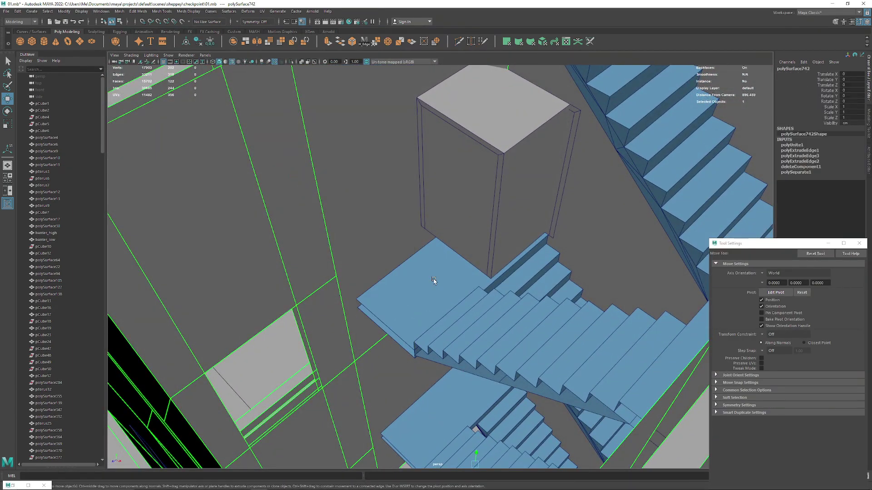
scroll(379, 203, down, 5)
click(154, 353)
mouse_move(154, 353)
alt+mouse_down()
mouse_move(234, 305)
mouse_move(434, 257)
alt+mouse_up()
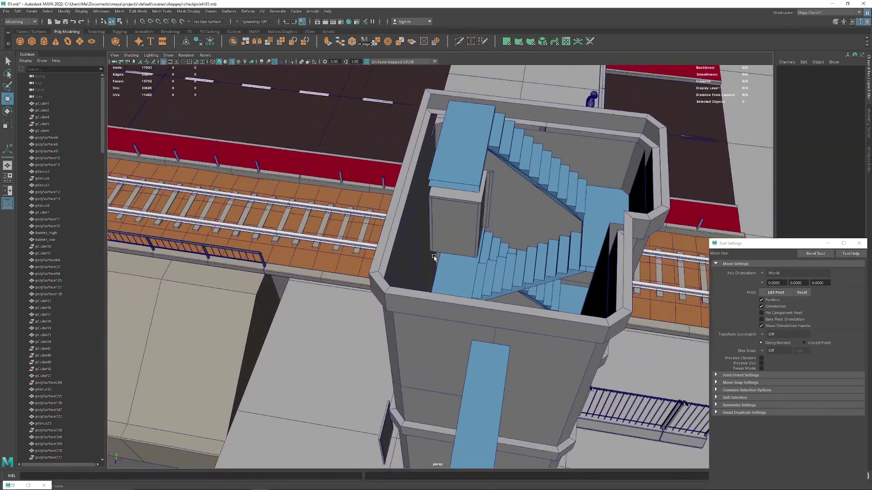
click(577, 181)
shift+click(519, 213)
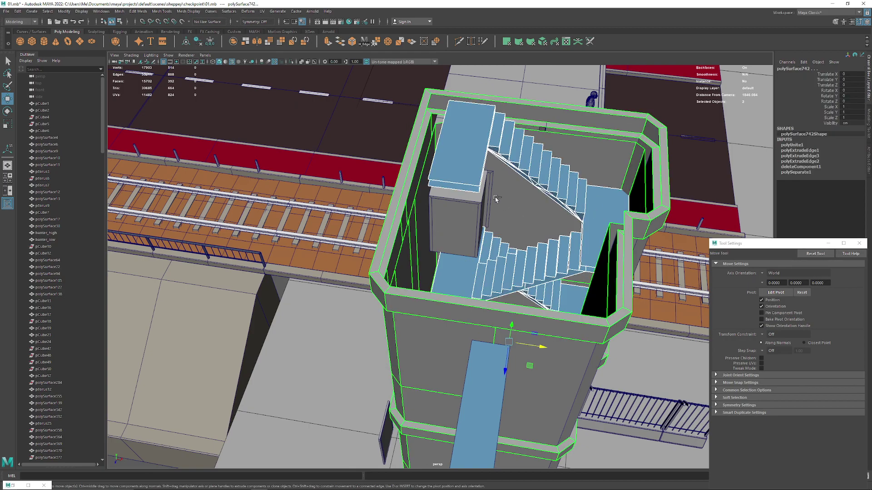
key(ctrl+1)
alt+drag(496, 199, 592, 237)
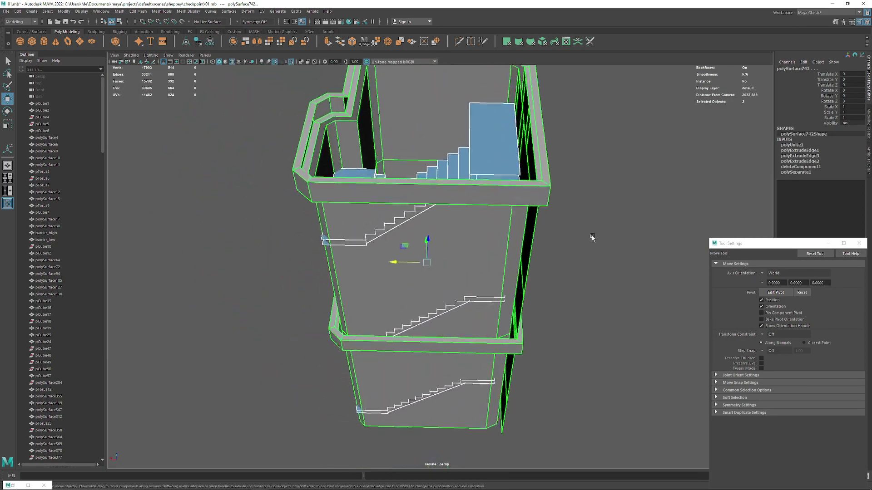
click(584, 268)
click(428, 255)
mouse_move(428, 255)
alt+mouse_down()
mouse_move(483, 284)
mouse_move(515, 281)
mouse_move(476, 293)
mouse_move(417, 242)
alt+mouse_up()
key(ctrl+1)
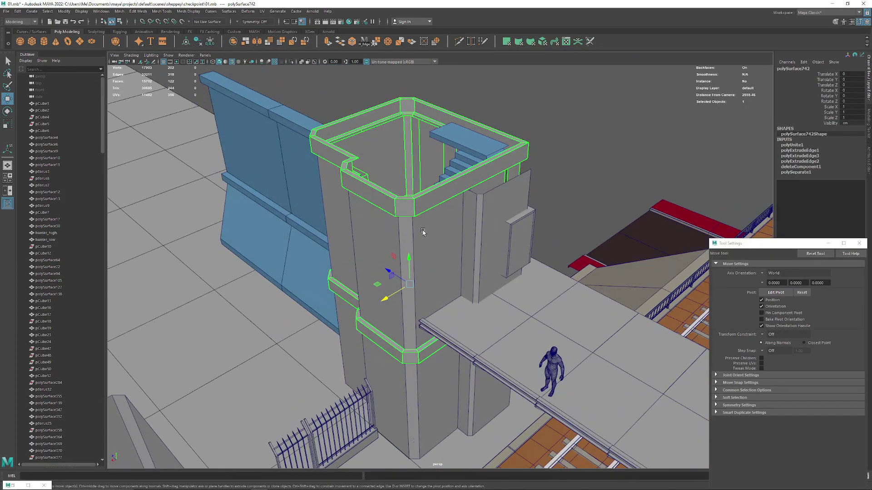
shift+click(423, 232)
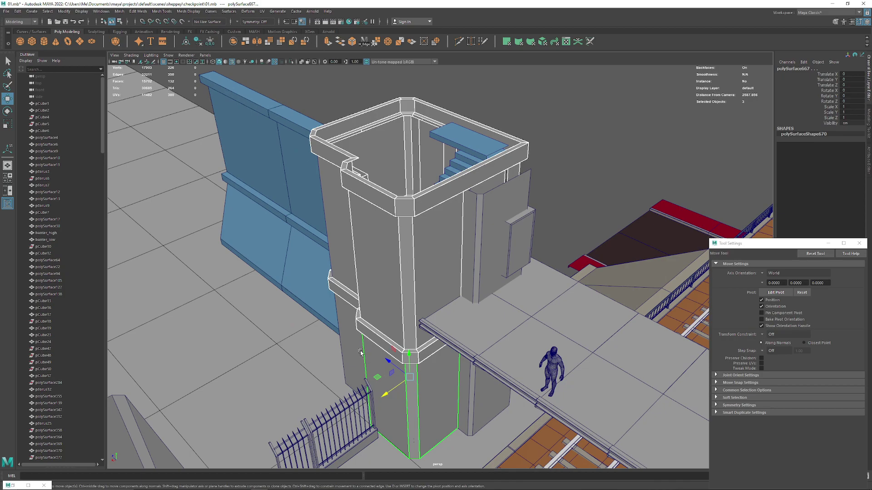
alt+drag(338, 226, 480, 259)
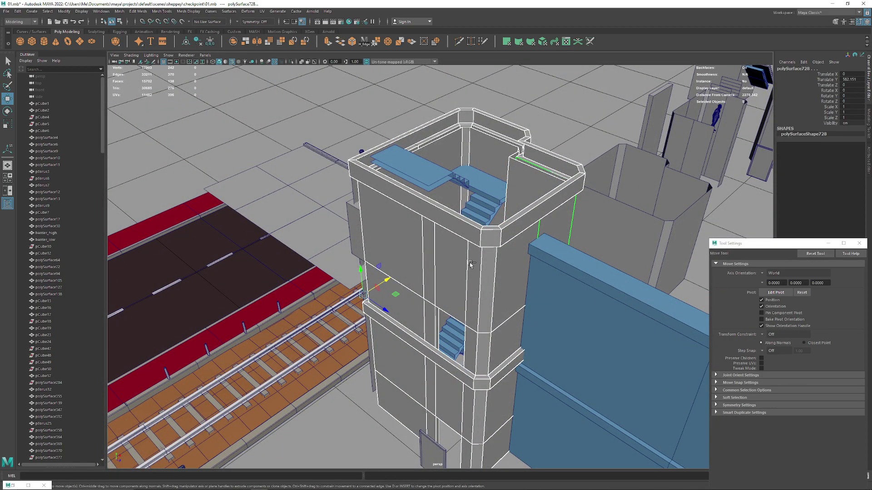
key(ctrl+1)
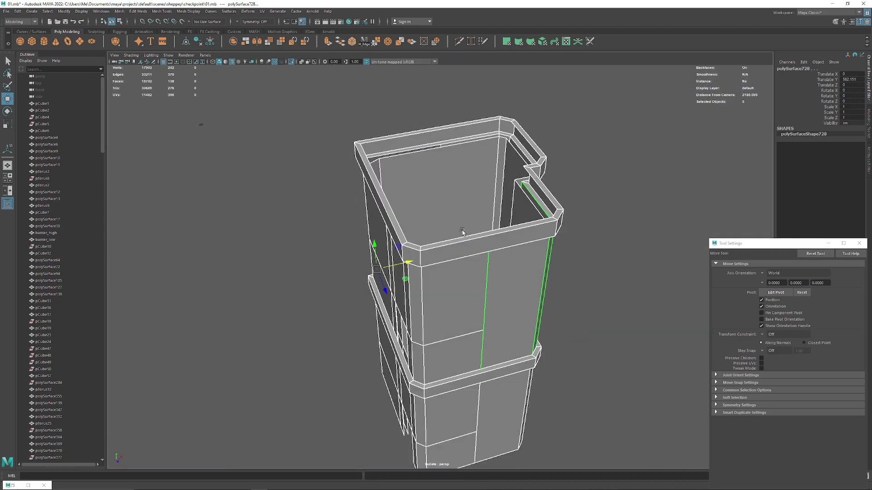
mouse_move(471, 265)
alt+mouse_down()
mouse_move(452, 234)
mouse_move(365, 260)
mouse_move(512, 240)
mouse_move(578, 214)
mouse_move(627, 218)
mouse_move(576, 220)
alt+mouse_up()
click(576, 219)
mouse_move(394, 259)
alt+mouse_down()
mouse_move(489, 247)
mouse_move(458, 258)
mouse_move(443, 295)
mouse_move(446, 284)
alt+mouse_up()
scroll(446, 283, down, 5)
drag(313, 187, 544, 365)
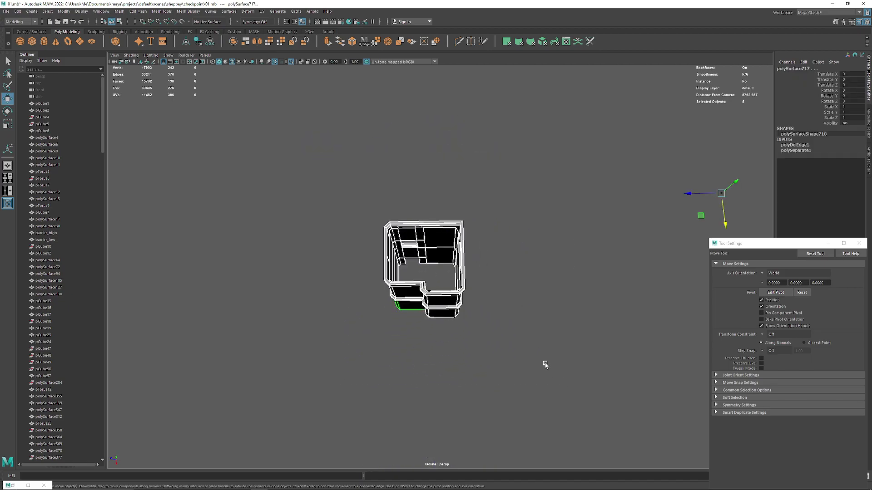
key(ctrl+1)
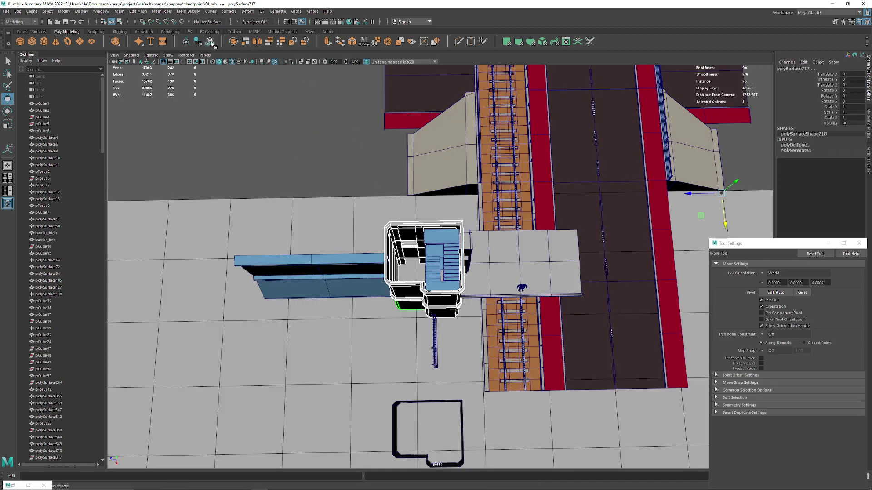
Isolate the stair tower and put the blue stairs into vertex editing
scroll(418, 257, up, 3)
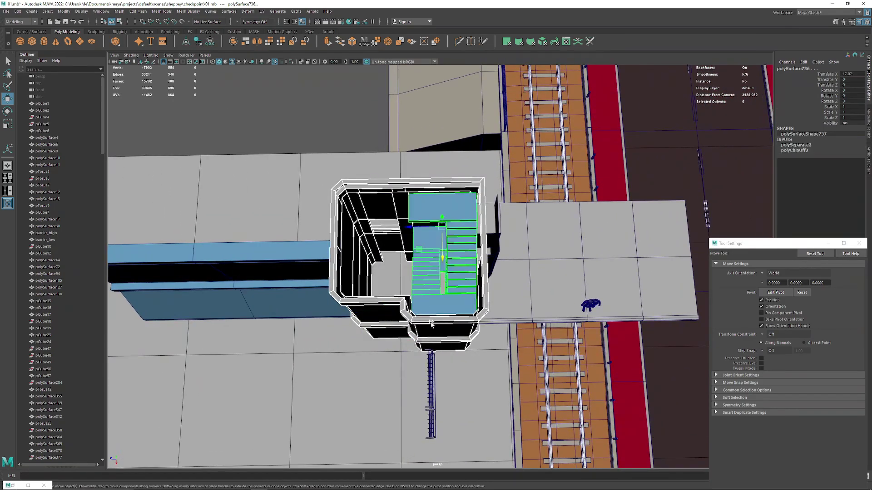
key(ctrl+1)
alt+drag(423, 301, 452, 264)
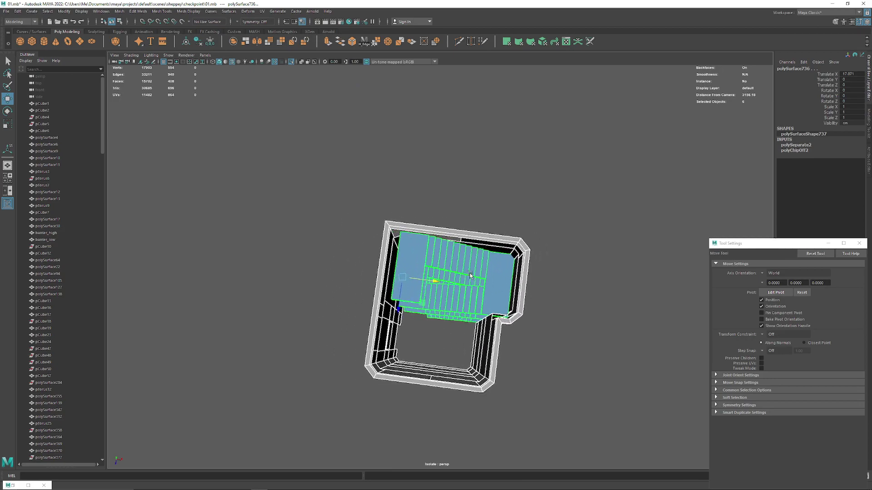
scroll(458, 261, up, 1)
scroll(472, 254, up, 2)
scroll(487, 244, up, 1)
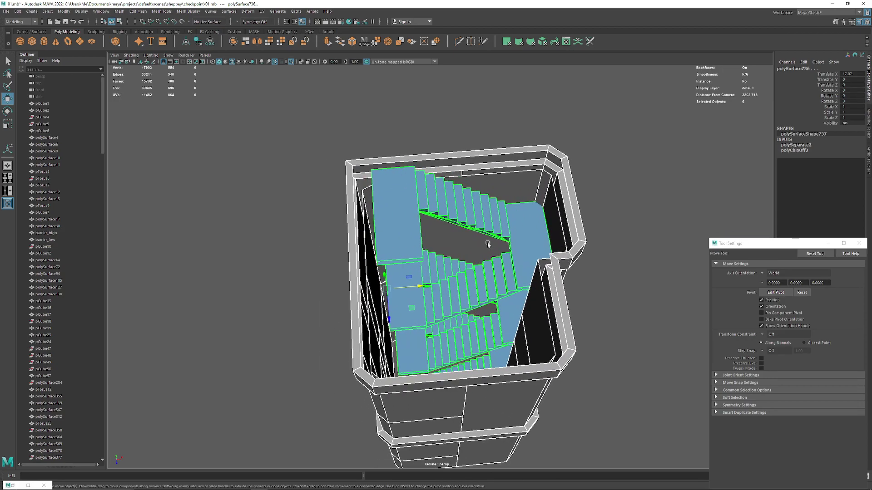
click(399, 205)
mouse_move(408, 208)
alt+mouse_down()
mouse_move(429, 224)
mouse_move(340, 169)
alt+mouse_up()
right_click(429, 224)
click(415, 225)
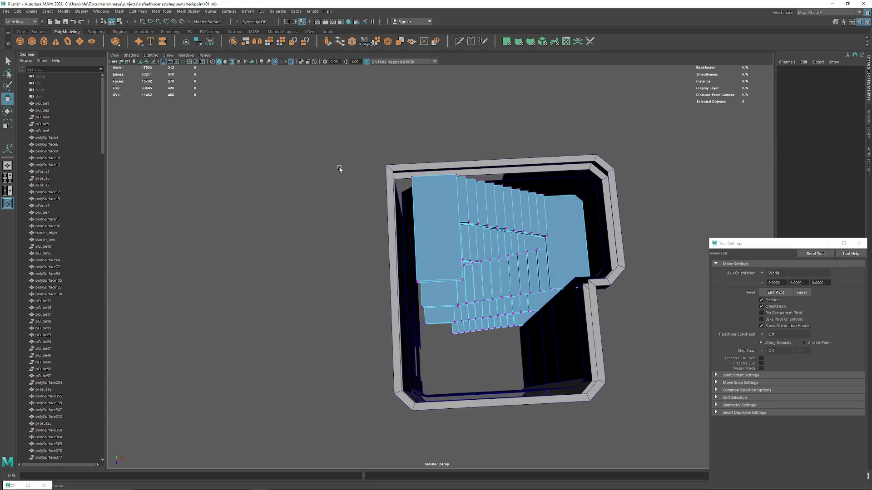
Stretch the landing-edge vertices along X until they reach the tower wall
mouse_move(331, 132)
mouse_down()
mouse_move(429, 378)
mouse_move(413, 273)
mouse_move(403, 309)
mouse_up()
scroll(401, 289, up, 5)
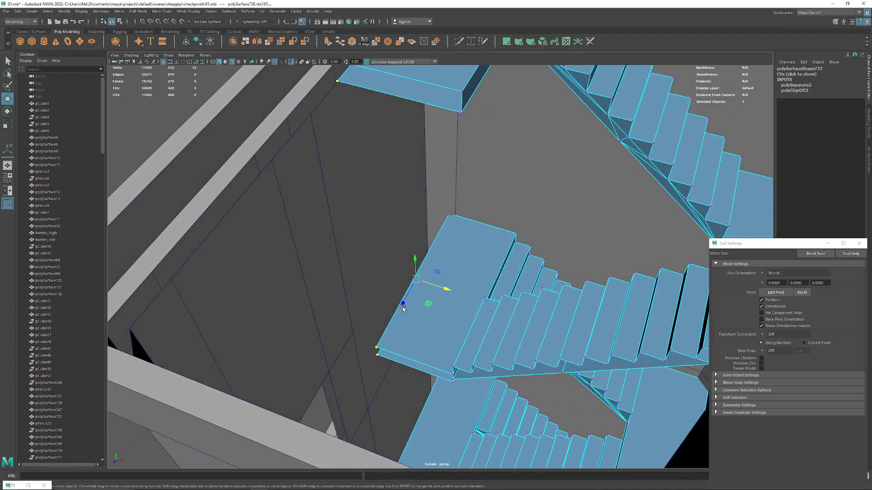
drag(448, 289, 370, 318)
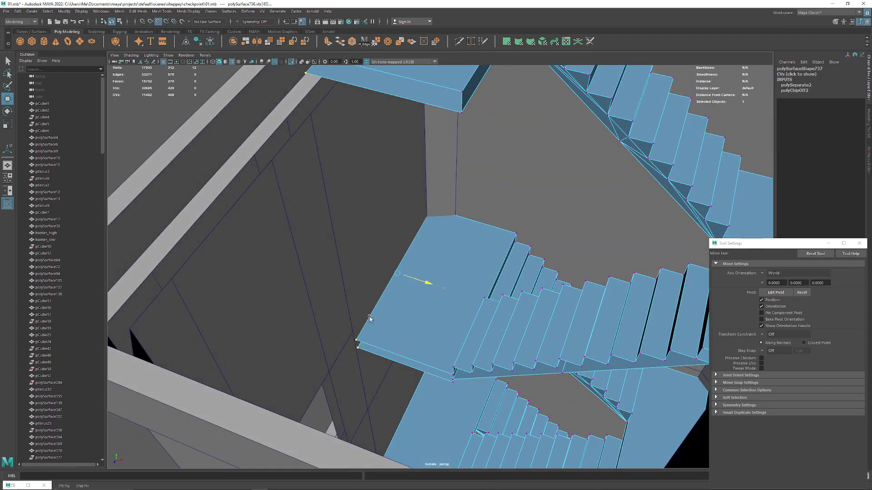
scroll(441, 335, down, 5)
mouse_move(441, 335)
alt+mouse_down()
mouse_move(365, 277)
mouse_move(359, 309)
mouse_move(396, 270)
alt+mouse_up()
scroll(400, 300, up, 2)
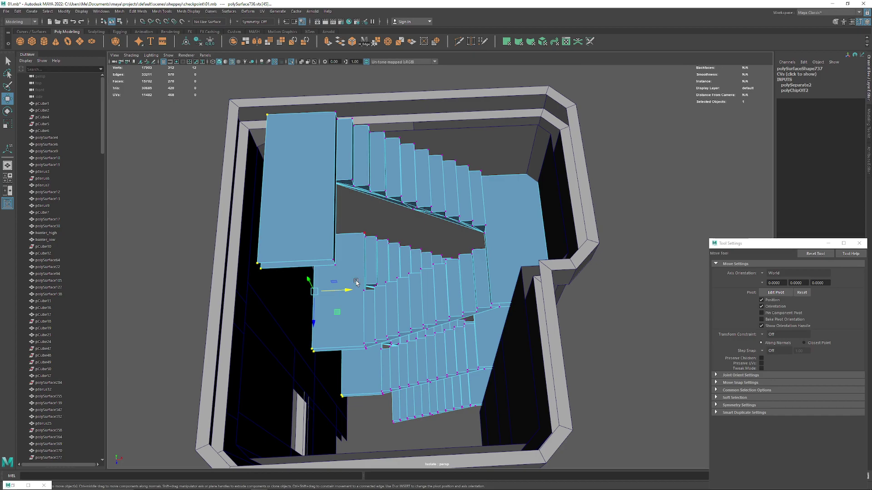
mouse_move(358, 298)
alt+mouse_down()
mouse_move(381, 277)
mouse_move(342, 278)
alt+mouse_up()
scroll(396, 267, up, 2)
Return the stairs to object mode, clear the selection and restore the full station scene
right_drag(350, 293, 368, 277)
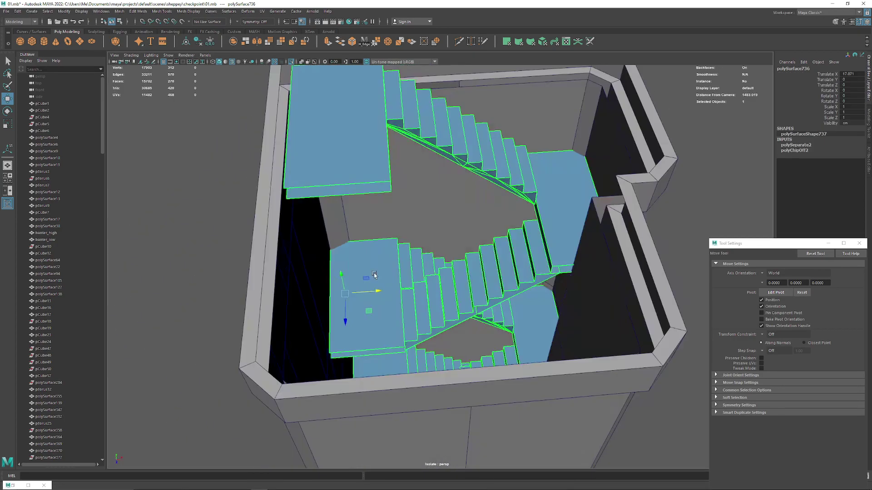
alt+drag(368, 277, 400, 236)
scroll(416, 216, up, 3)
click(543, 116)
mouse_move(432, 191)
alt+mouse_down()
mouse_move(363, 230)
mouse_move(379, 238)
mouse_move(356, 214)
mouse_move(323, 223)
mouse_move(361, 235)
mouse_move(403, 222)
mouse_move(206, 213)
mouse_move(331, 252)
alt+mouse_up()
key(ctrl+1)
scroll(419, 321, up, 3)
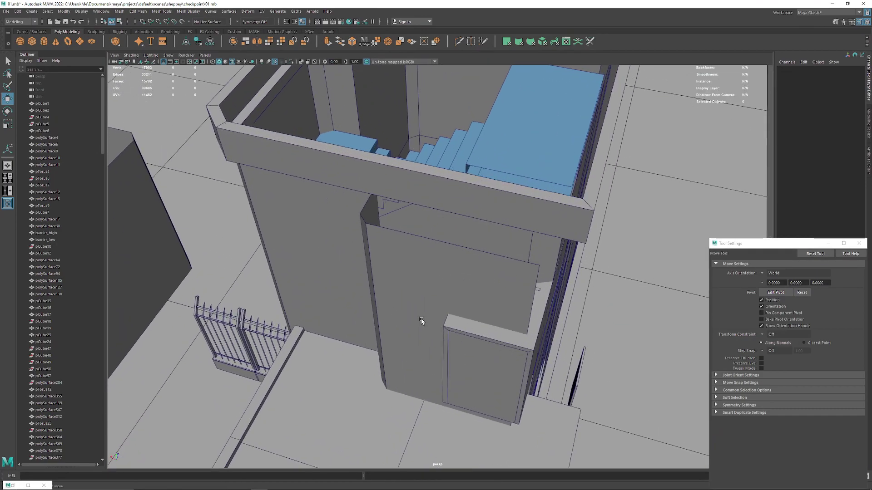
scroll(353, 238, up, 3)
Isolate the tower with the grey box and split the tower mesh with Mesh > Separate
click(391, 219)
shift+click(395, 284)
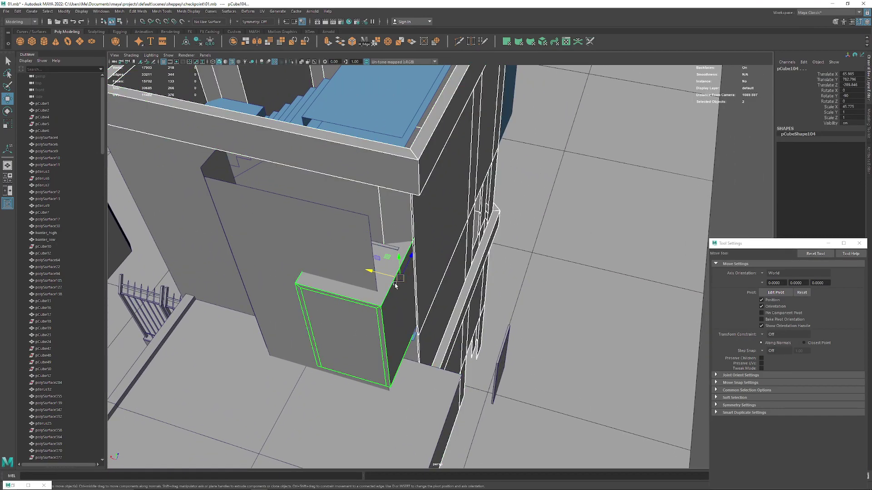
key(ctrl+1)
alt+drag(395, 284, 363, 259)
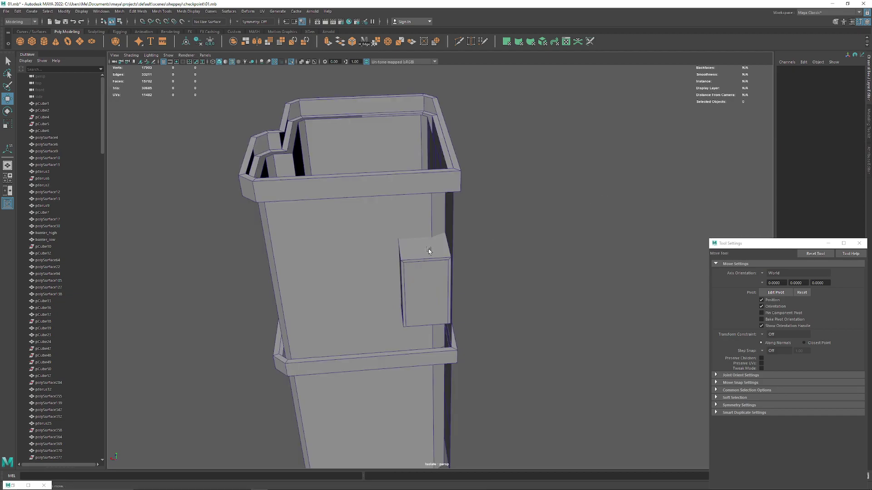
click(361, 260)
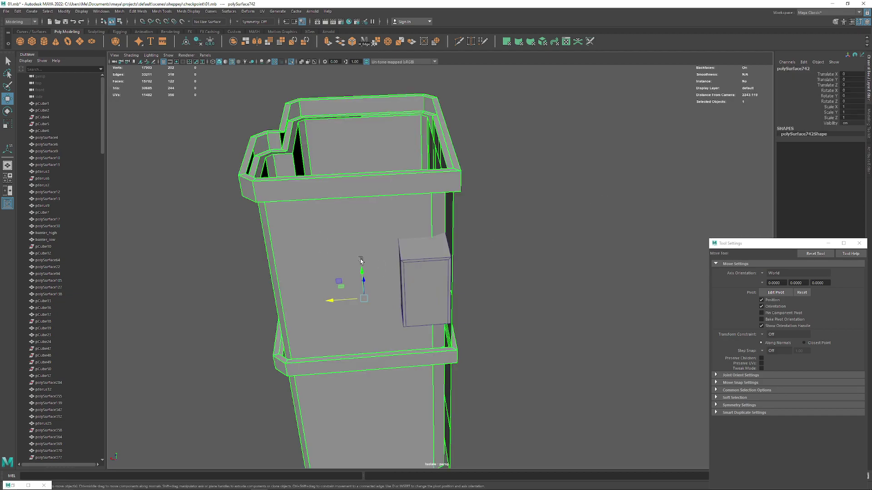
click(121, 12)
click(136, 48)
Isolate the separated wall piece behind the grey box together with the box
click(437, 272)
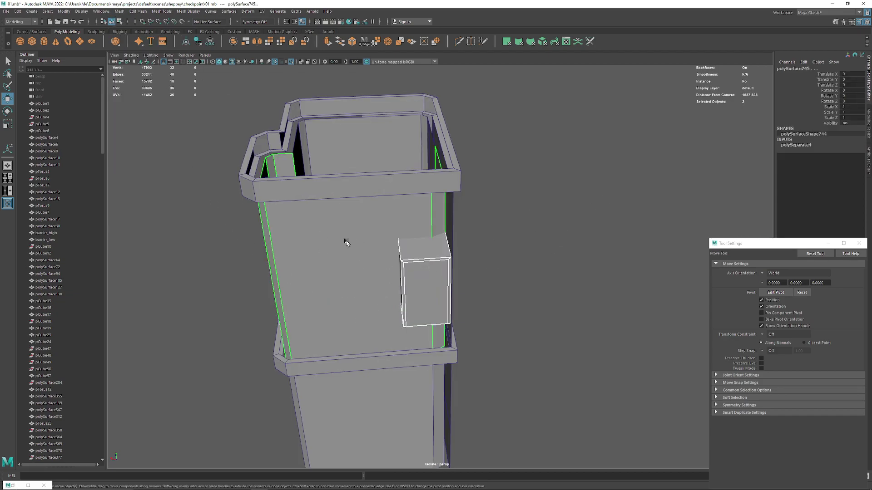
mouse_move(346, 242)
alt+mouse_down()
mouse_move(559, 258)
mouse_move(424, 248)
alt+mouse_up()
scroll(424, 249, up, 3)
key(ctrl+1)
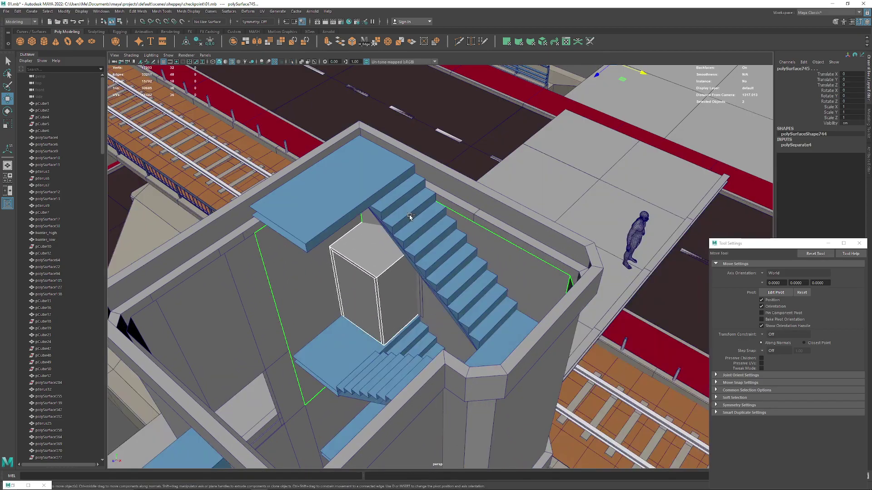
key(ctrl+1)
mouse_move(470, 192)
alt+mouse_down()
mouse_move(487, 210)
mouse_move(492, 243)
alt+mouse_up()
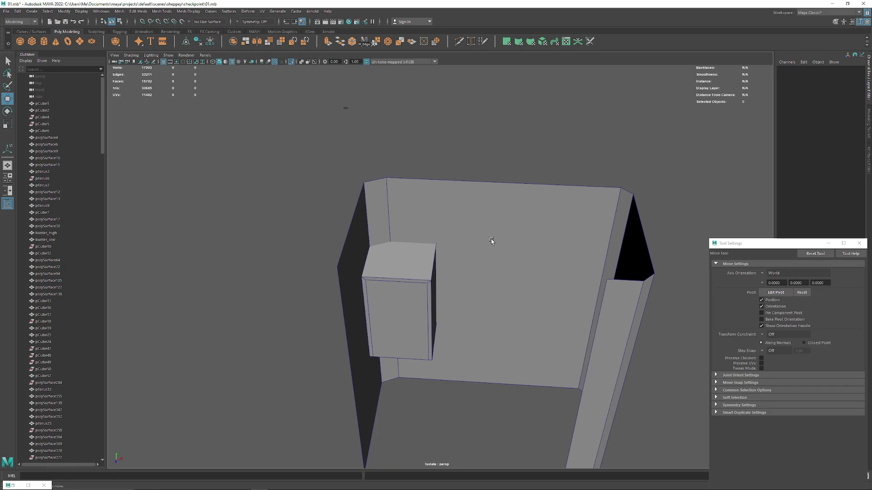
click(398, 221)
Multi-cut a vertical edge down the wall face and select it for moving
click(459, 44)
alt+drag(386, 220, 394, 195)
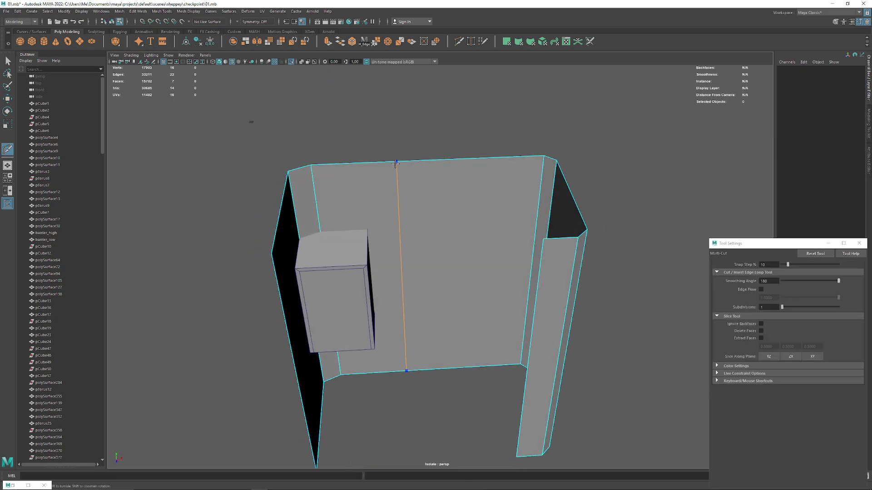
key(w)
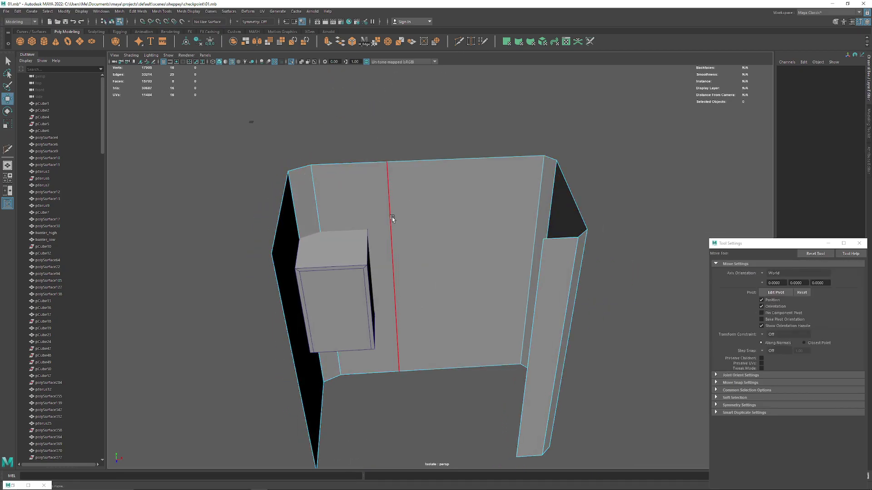
click(391, 216)
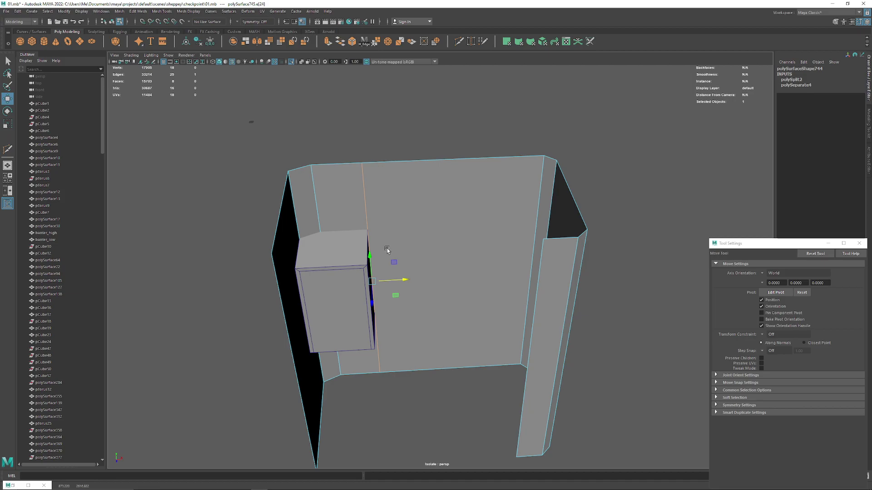
mouse_move(408, 221)
alt+mouse_down()
mouse_move(500, 273)
mouse_move(400, 255)
mouse_move(386, 272)
mouse_move(445, 277)
mouse_move(401, 100)
alt+mouse_up()
Cut a second edge across the wall, splitting its large face
click(470, 41)
ctrl+click(288, 193)
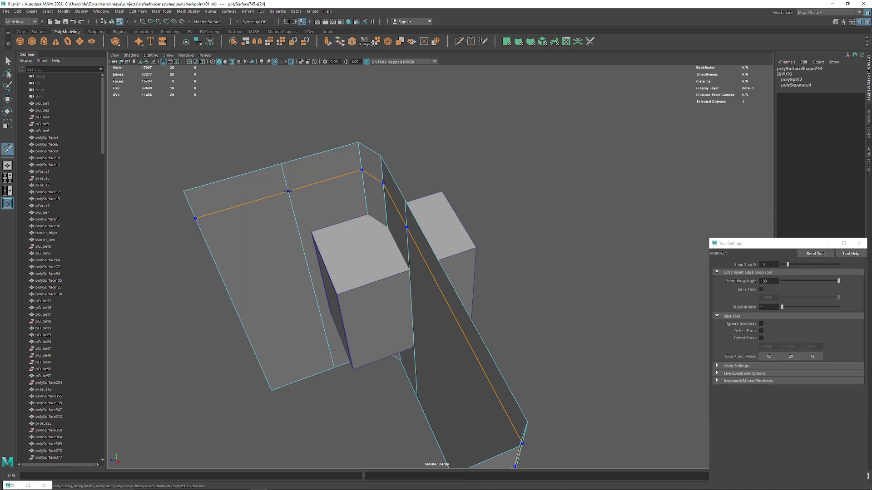
key(w)
click(287, 200)
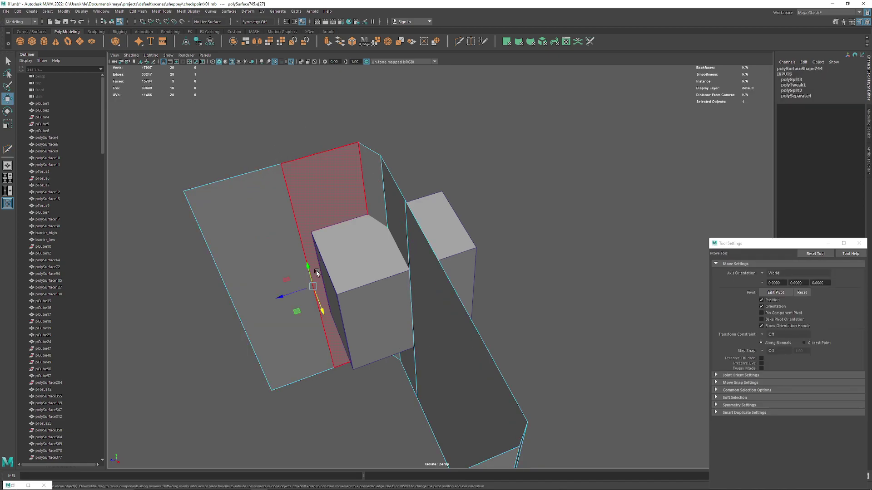
alt+drag(300, 245, 445, 76)
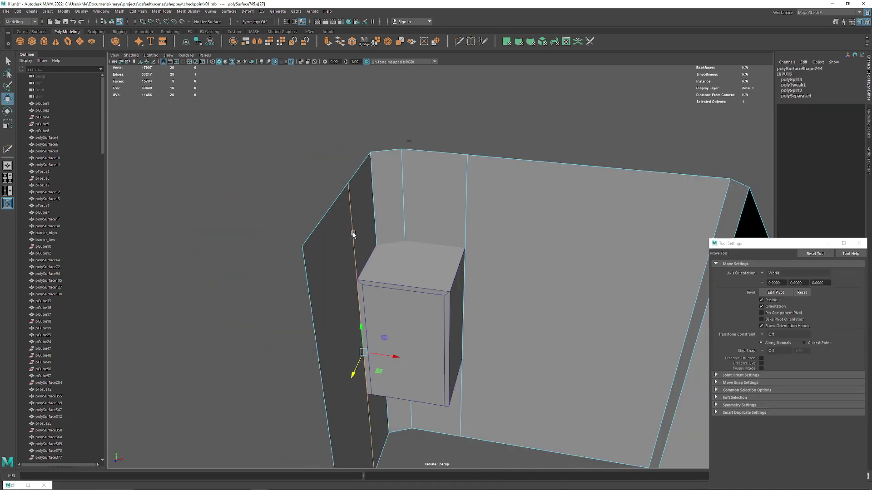
Cut edges around the top and base of the box, then select the vertical edge beside it
click(458, 41)
click(340, 178)
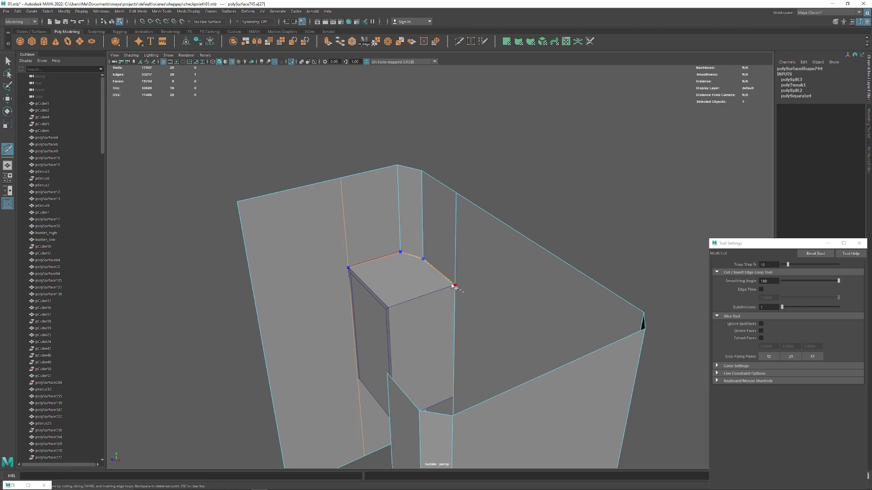
mouse_move(327, 287)
alt+mouse_down()
mouse_move(370, 292)
mouse_move(358, 273)
alt+mouse_up()
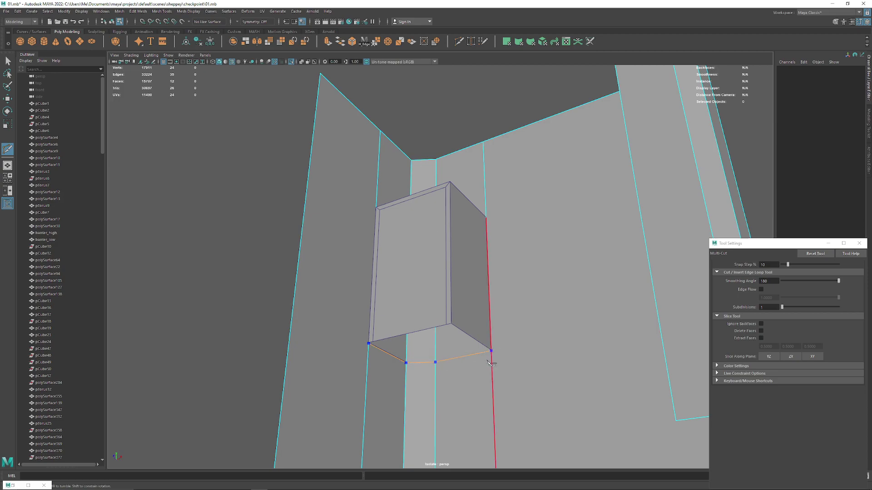
key(w)
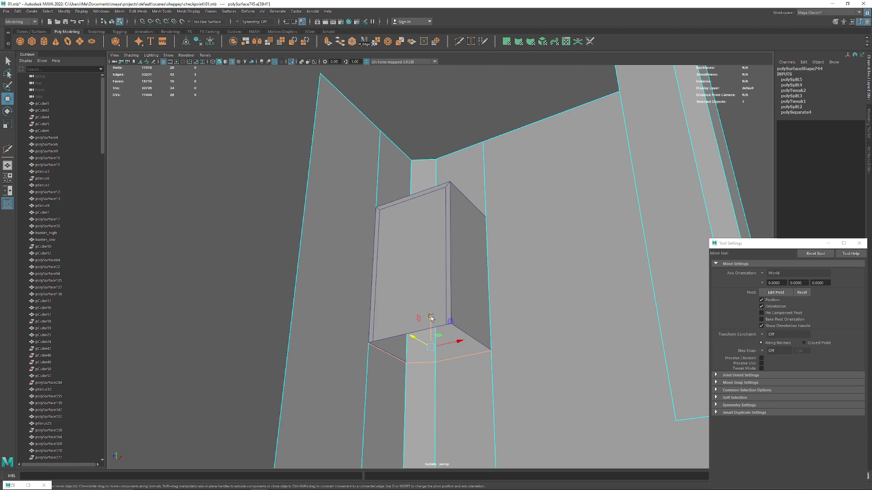
click(436, 175)
alt+drag(436, 175, 430, 251)
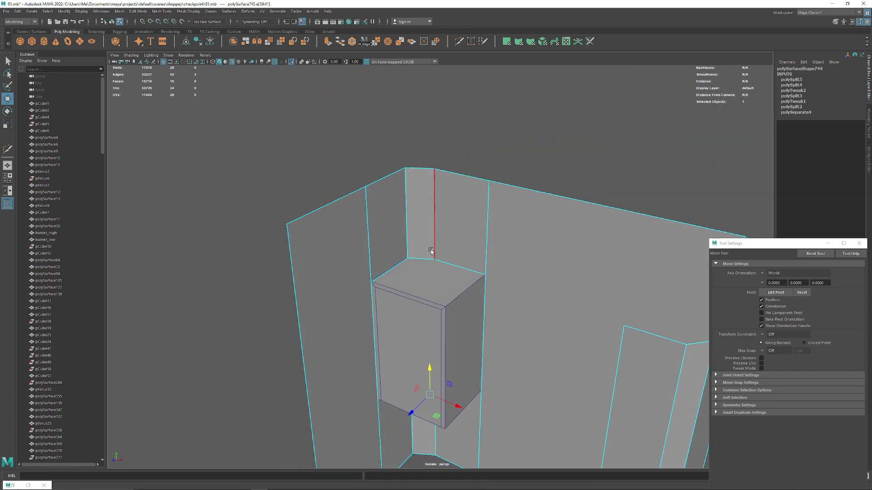
Clear the edge selection, return to object mode and select the small box
key(F9)
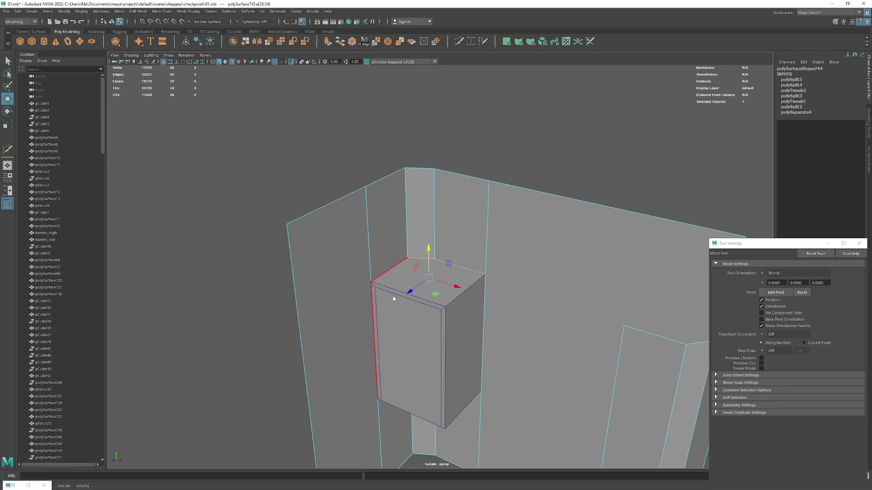
key(F8)
alt+drag(401, 317, 375, 311)
click(375, 311)
Delete the small box and remove two selected faces from the wall
key(Delete)
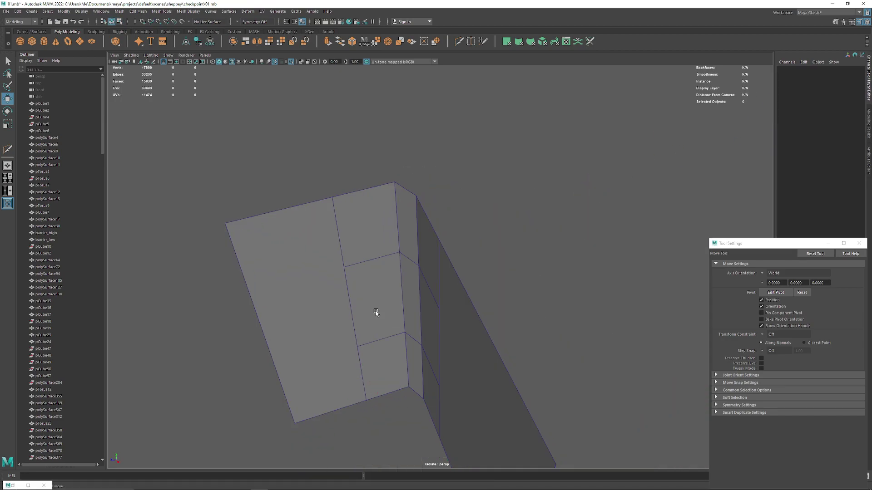
scroll(360, 301, up, 5)
scroll(409, 291, up, 5)
click(434, 244)
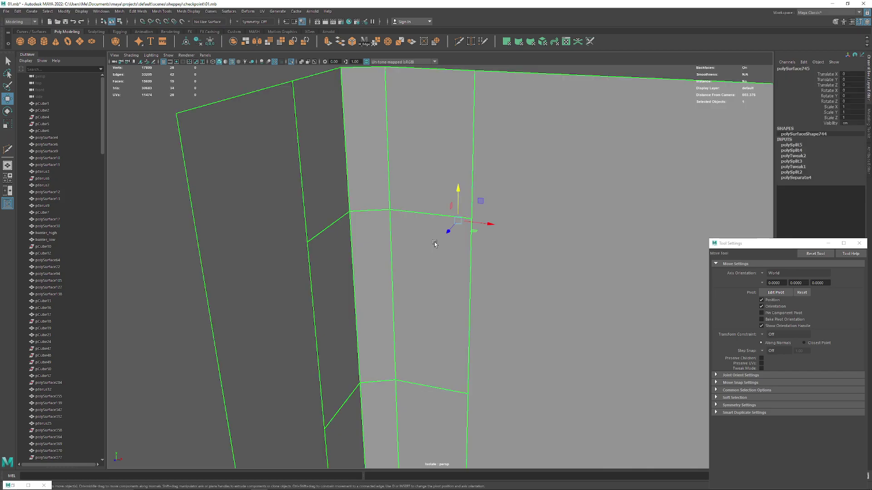
right_drag(435, 243, 434, 259)
click(434, 268)
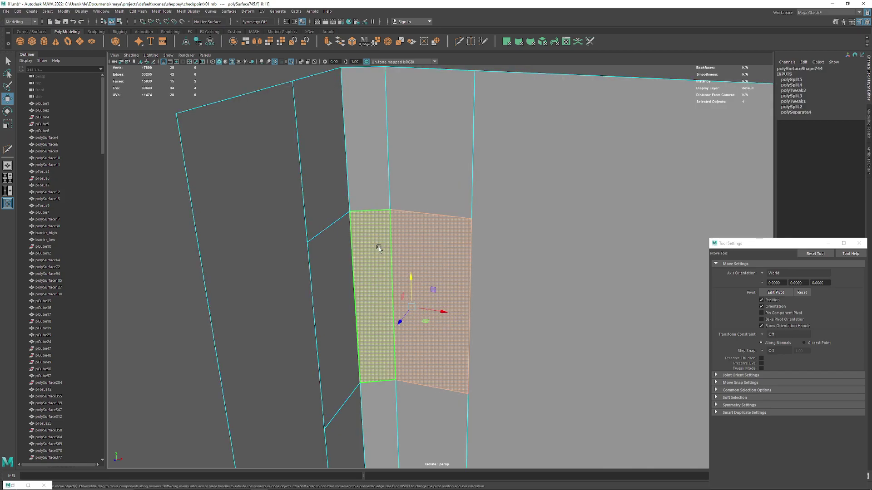
key(Delete)
Return to object selection and exit Isolate Select to show the full scene
mouse_move(375, 196)
alt+mouse_down()
mouse_move(352, 222)
mouse_move(415, 209)
alt+mouse_up()
mouse_move(410, 185)
right_down()
mouse_move(418, 172)
mouse_move(443, 176)
right_up()
mouse_move(443, 175)
alt+mouse_down()
mouse_move(403, 240)
mouse_move(389, 248)
mouse_move(436, 320)
mouse_move(451, 308)
mouse_move(401, 271)
alt+mouse_up()
key(ctrl+1)
scroll(389, 248, down, 3)
scroll(447, 325, up, 3)
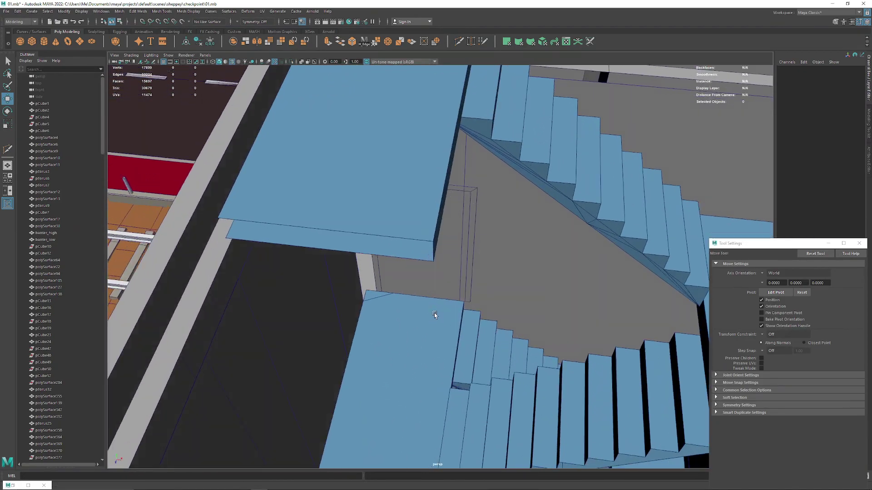
Move the thin block pCube103 further along Z
click(435, 302)
scroll(441, 305, down, 5)
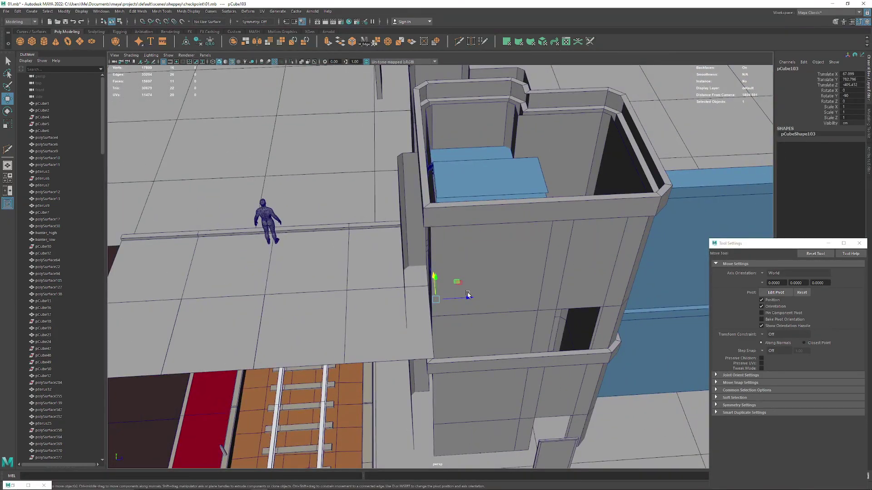
mouse_move(468, 295)
mouse_down()
mouse_move(308, 296)
mouse_move(410, 287)
mouse_up()
scroll(308, 296, up, 5)
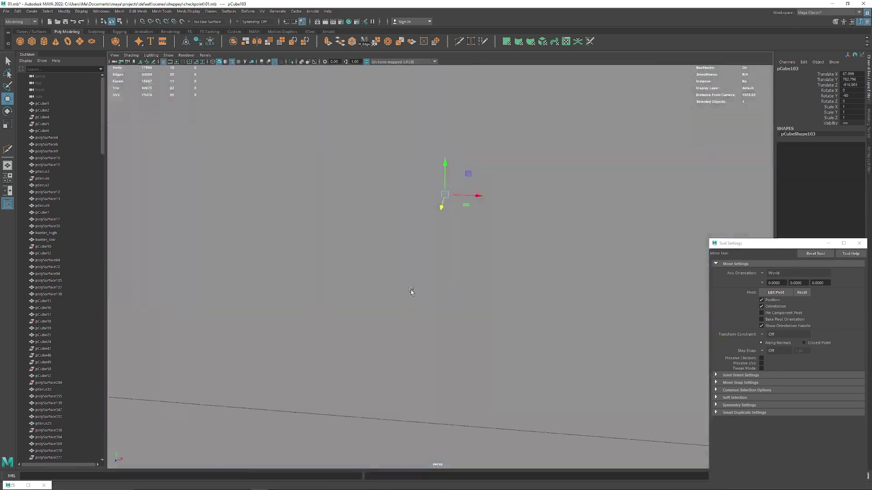
scroll(379, 298, down, 5)
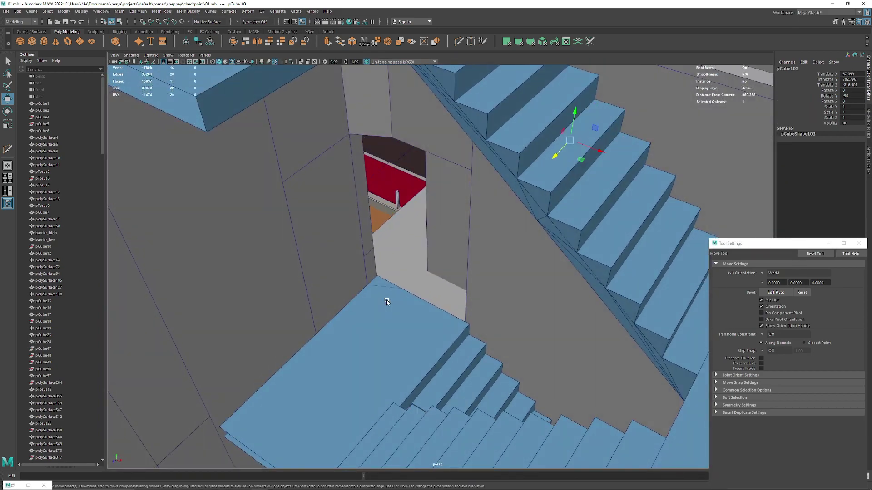
Isolate the doorway wall and select the door block pCube104
click(387, 302)
key(ctrl+1)
click(387, 302)
key(ctrl+z)
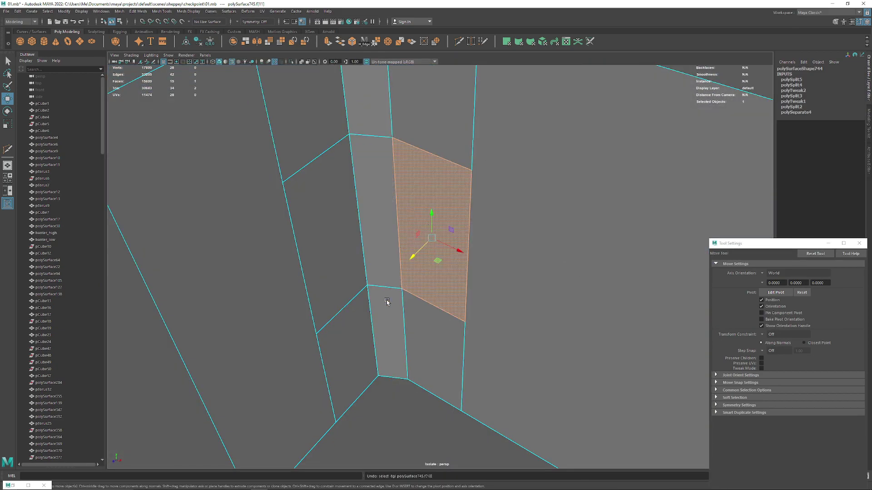
key(F8)
click(387, 302)
mouse_move(387, 302)
alt+mouse_down()
mouse_move(351, 220)
mouse_move(401, 222)
alt+mouse_up()
Select the wall's left and right faces in face mode, then drop the selection
alt+drag(327, 349, 345, 345)
scroll(487, 278, up, 5)
click(405, 208)
right_drag(405, 207, 406, 222)
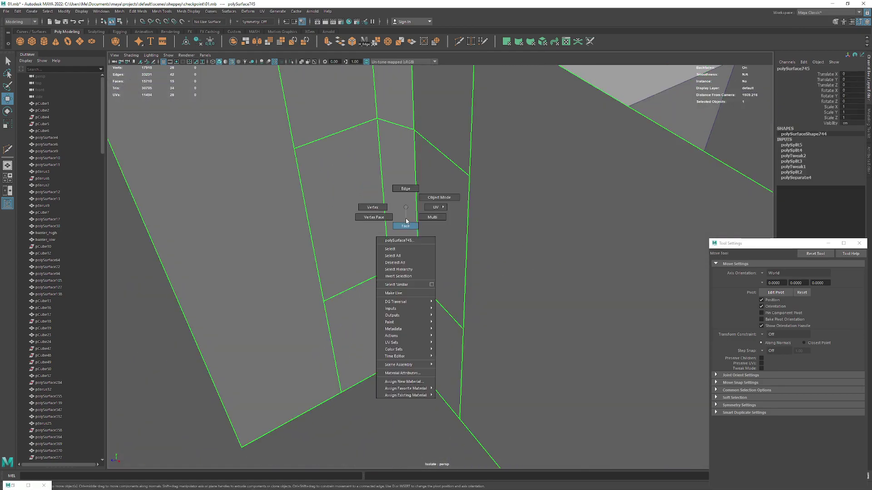
shift+click(453, 224)
key(F8)
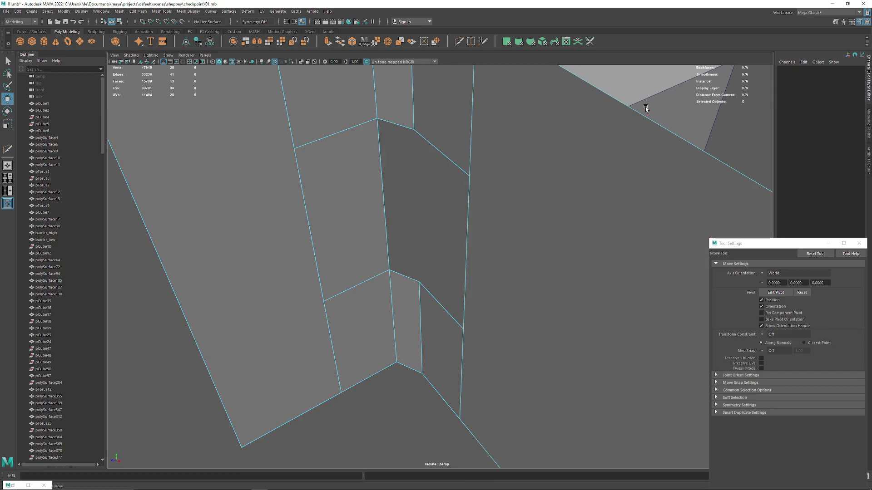
Move pCube104 forward along Z, exit isolate, and select wall polySurface730
click(647, 105)
mouse_move(510, 257)
mouse_down()
mouse_move(409, 286)
mouse_move(399, 191)
mouse_move(297, 173)
mouse_move(384, 236)
mouse_move(403, 237)
mouse_up()
key(ctrl+1)
click(368, 238)
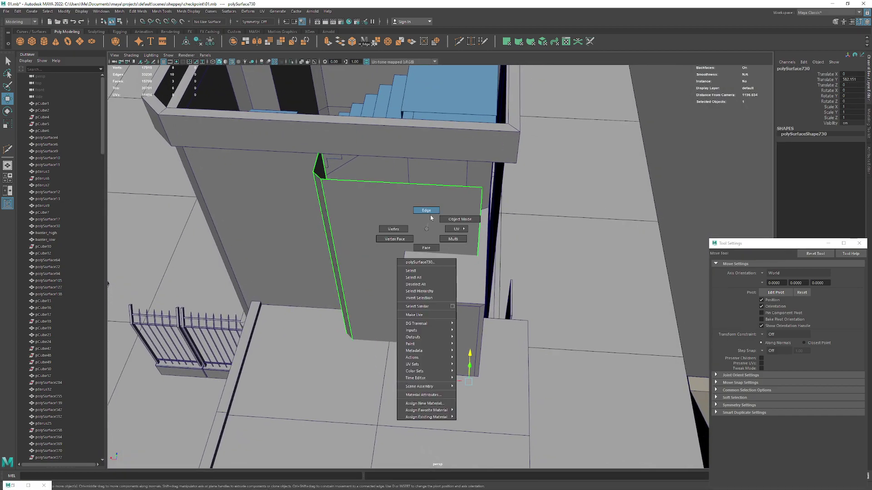
Select an edge on the wall's right side and inspect the wall from the front
right_drag(402, 237, 418, 220)
click(474, 221)
mouse_move(474, 221)
alt+mouse_down()
mouse_move(437, 258)
mouse_move(379, 272)
mouse_move(409, 300)
alt+mouse_up()
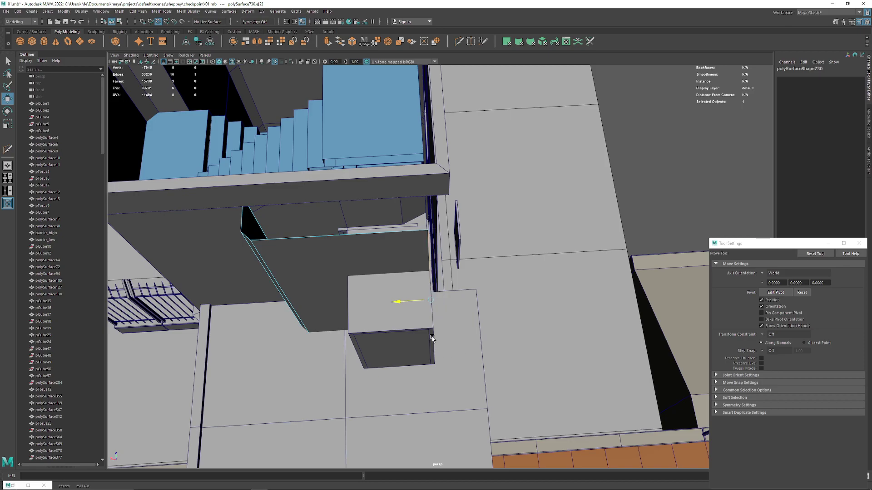
mouse_move(431, 339)
alt+mouse_down()
mouse_move(518, 283)
mouse_move(525, 294)
mouse_move(494, 317)
mouse_move(411, 312)
mouse_move(447, 221)
alt+mouse_up()
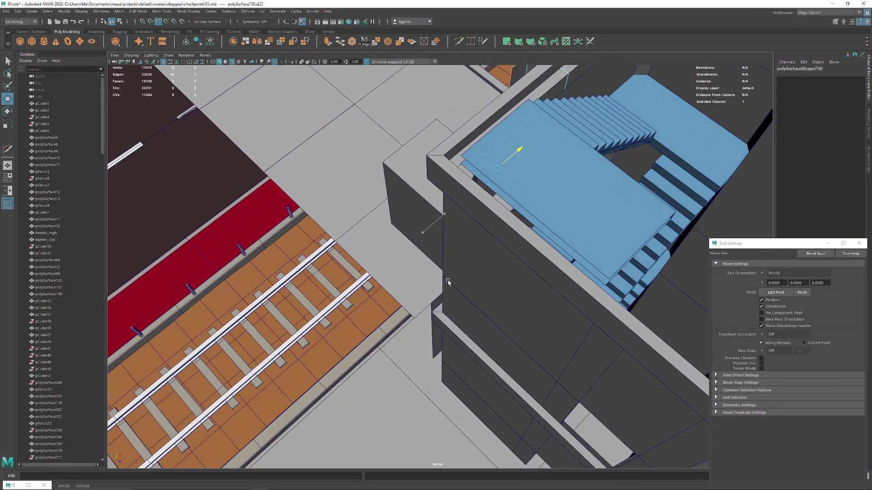
key(F8)
mouse_move(441, 278)
alt+mouse_down()
mouse_move(326, 216)
mouse_move(410, 220)
alt+mouse_up()
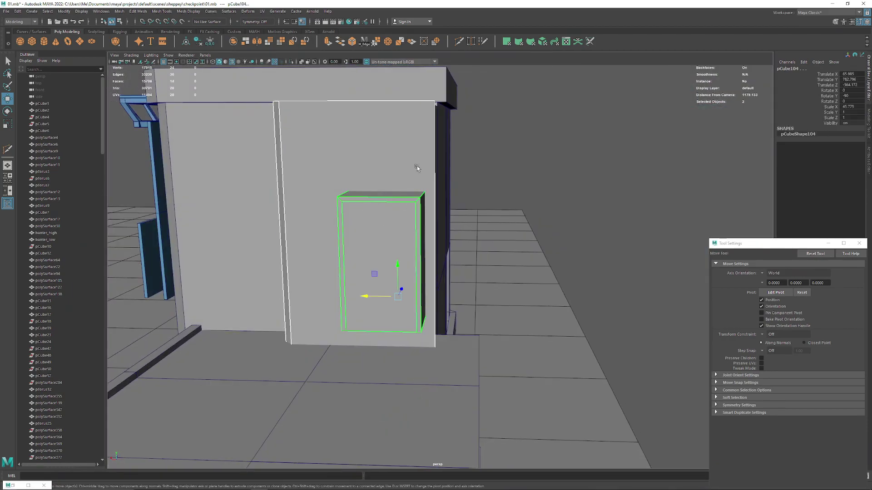
mouse_move(417, 168)
alt+mouse_down()
mouse_move(396, 214)
mouse_move(379, 182)
alt+mouse_up()
Select wall polySurface730 and add Multi-Cut edges around the pillar and door block
click(355, 143)
mouse_move(355, 143)
alt+mouse_down()
mouse_move(328, 289)
mouse_move(341, 274)
mouse_move(304, 275)
mouse_move(405, 292)
mouse_move(430, 270)
alt+mouse_up()
click(470, 41)
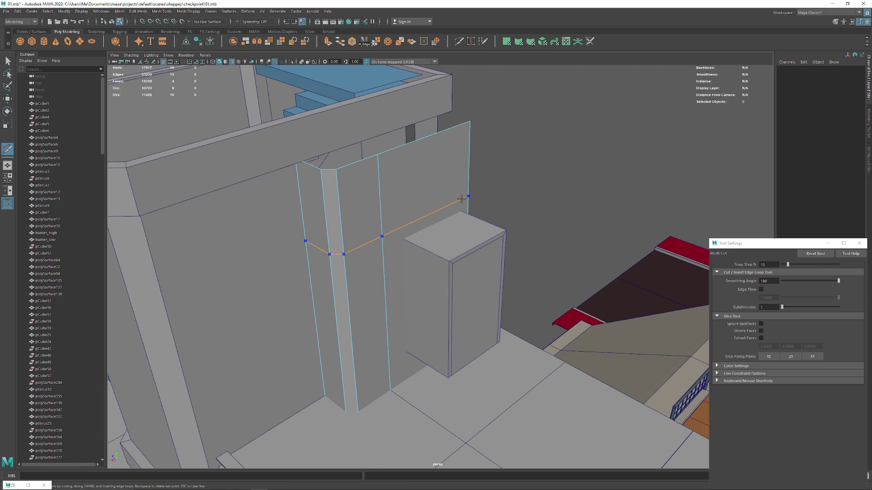
alt+drag(366, 315, 388, 325)
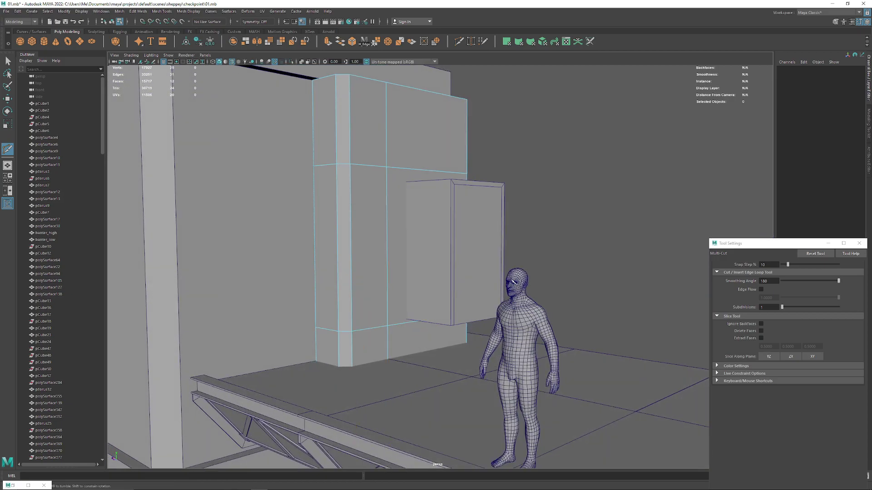
alt+drag(513, 281, 345, 222)
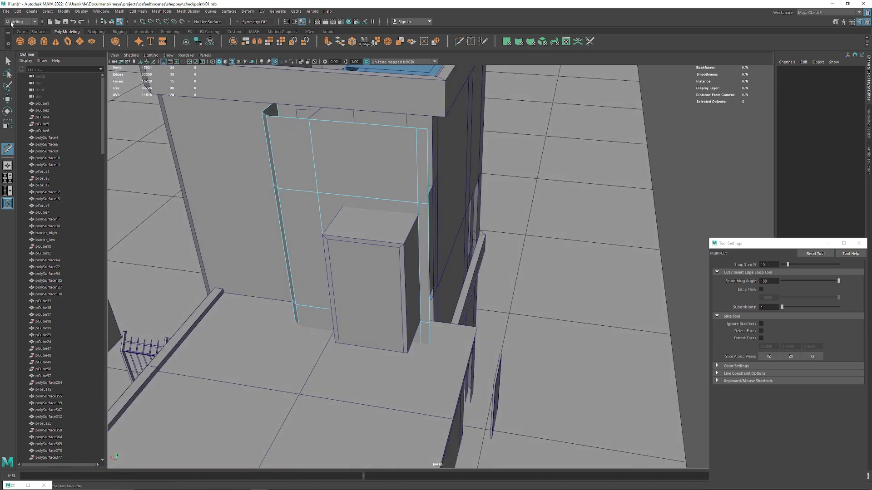
click(8, 60)
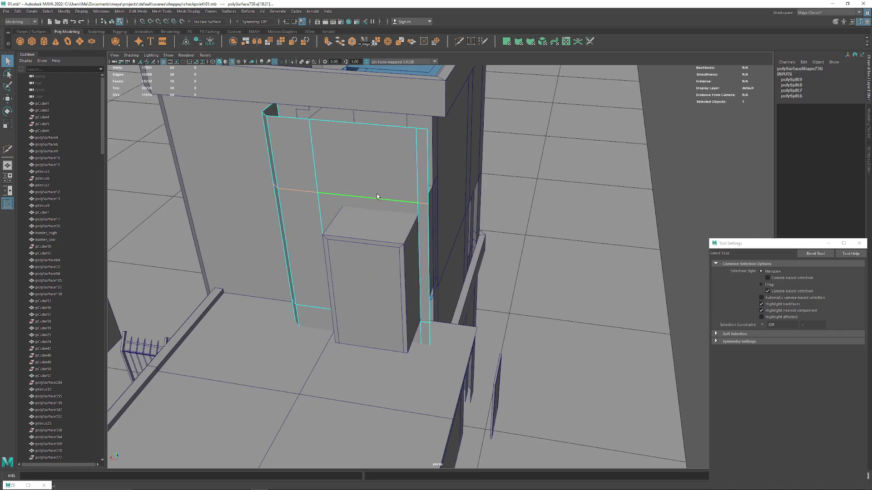
alt+drag(377, 197, 379, 218)
Select the vertical edge beside the box and its neighbouring edges with the Move tool
key(w)
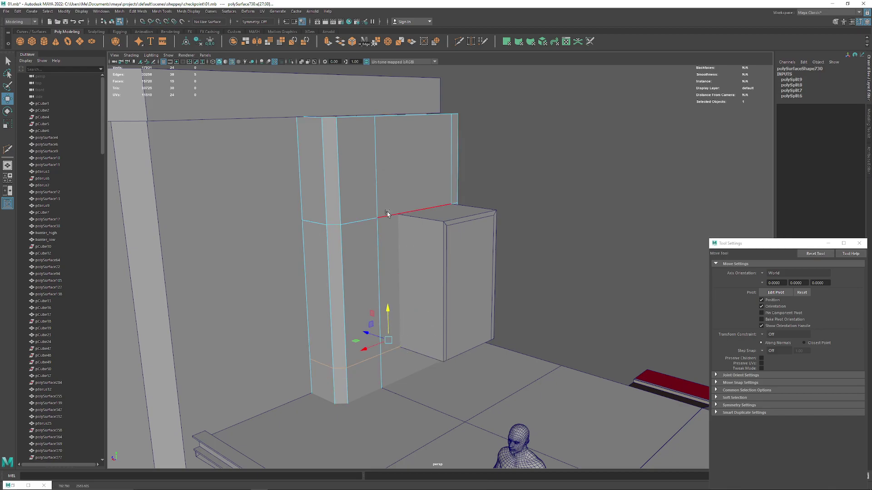
click(380, 245)
mouse_move(379, 245)
alt+mouse_down()
mouse_move(364, 272)
mouse_move(351, 274)
alt+mouse_up()
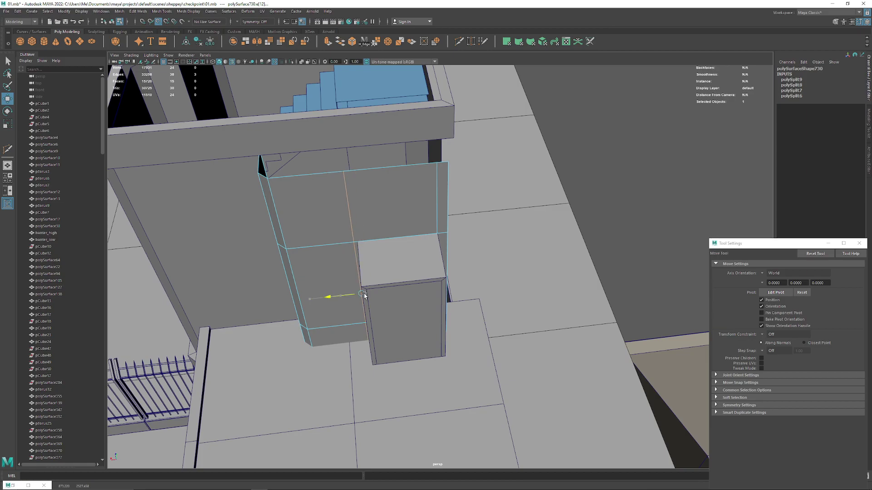
shift+click(435, 202)
mouse_move(435, 201)
alt+mouse_down()
mouse_move(408, 263)
mouse_move(382, 286)
alt+mouse_up()
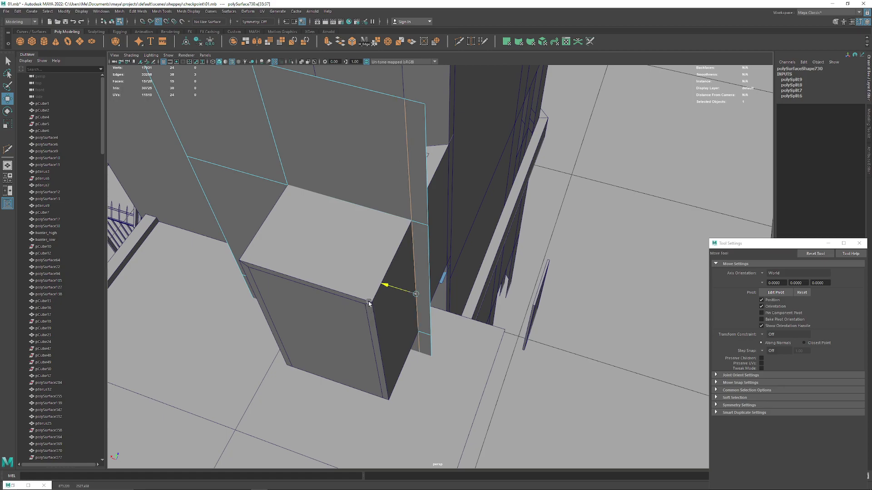
key(F8)
Move pCube104 much further along Z and drop the loose panel lower-left onto the floor
mouse_move(356, 242)
alt+mouse_down()
mouse_move(368, 216)
mouse_move(476, 249)
alt+mouse_up()
click(368, 216)
middle_drag(476, 248, 445, 272)
scroll(426, 285, up, 5)
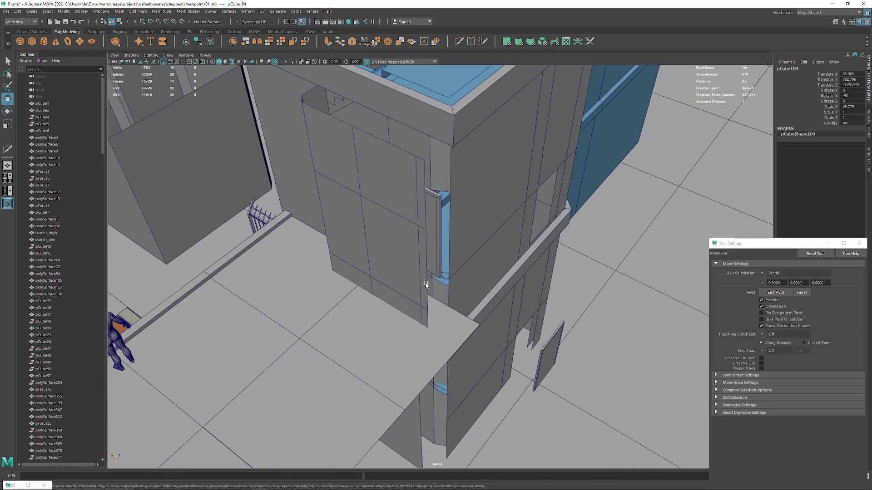
drag(438, 250, 224, 336)
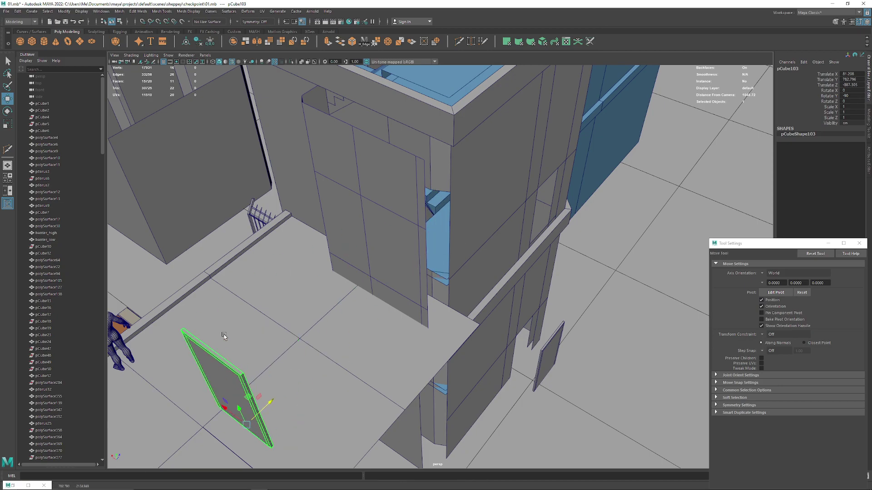
Delete one wall face to open a hole onto the blue stairs
right_drag(385, 226, 385, 233)
click(386, 235)
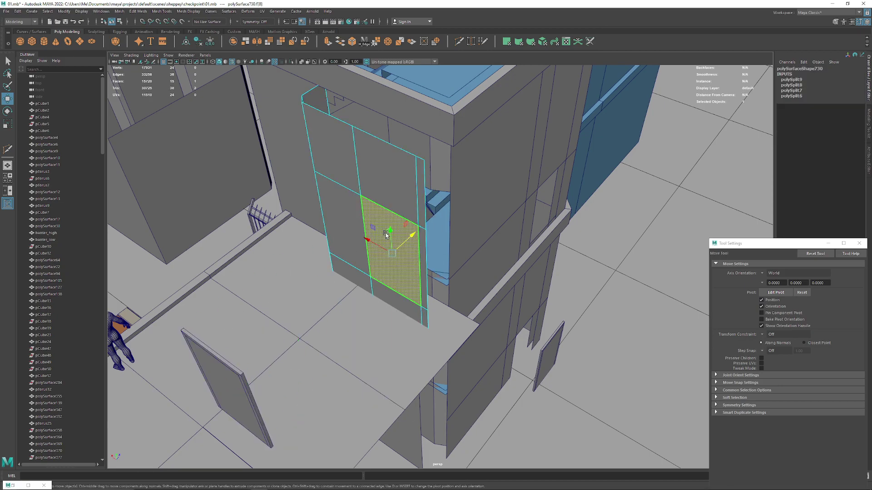
key(Delete)
mouse_move(386, 235)
alt+mouse_down()
mouse_move(410, 236)
mouse_move(258, 242)
alt+mouse_up()
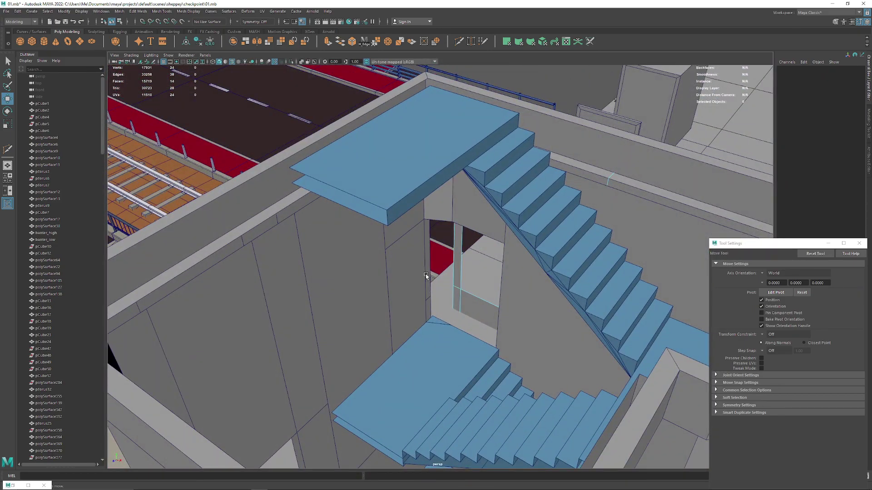
Select the wall piece beside the opening and pick its bottom edge in edge mode
right_drag(426, 276, 442, 259)
mouse_move(443, 259)
alt+mouse_down()
mouse_move(330, 261)
mouse_move(621, 203)
mouse_move(293, 271)
mouse_move(327, 200)
mouse_move(366, 165)
alt+mouse_up()
click(621, 204)
click(367, 165)
right_drag(368, 165, 368, 153)
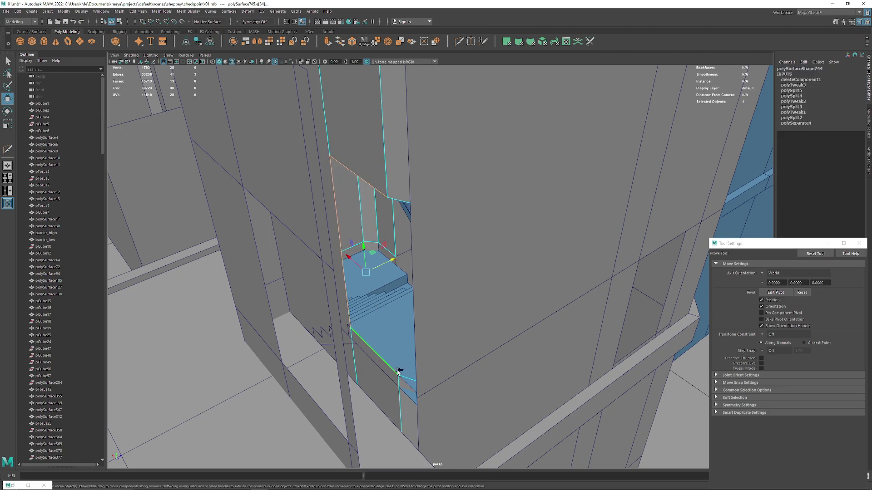
mouse_move(395, 240)
alt+mouse_down()
mouse_move(460, 230)
mouse_move(496, 265)
alt+mouse_up()
scroll(374, 241, down, 5)
scroll(395, 268, down, 2)
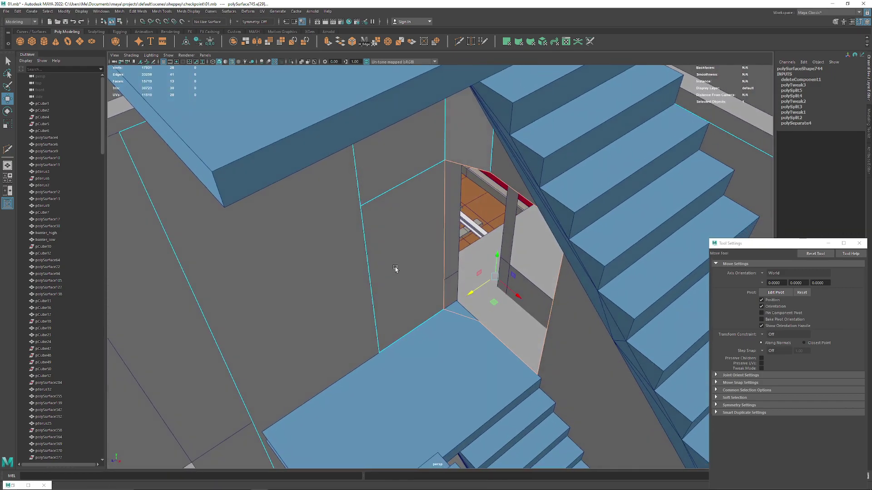
Extrude the opening's bottom edge and slide the extruded strip along X
shift+middle_drag(471, 293, 495, 283)
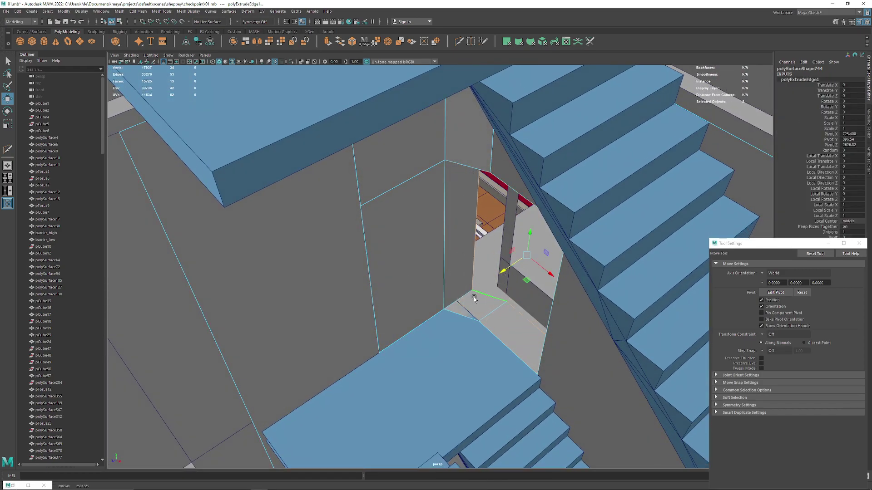
key(r)
mouse_move(548, 265)
alt+mouse_down()
mouse_move(416, 298)
mouse_move(292, 296)
mouse_move(398, 309)
alt+mouse_up()
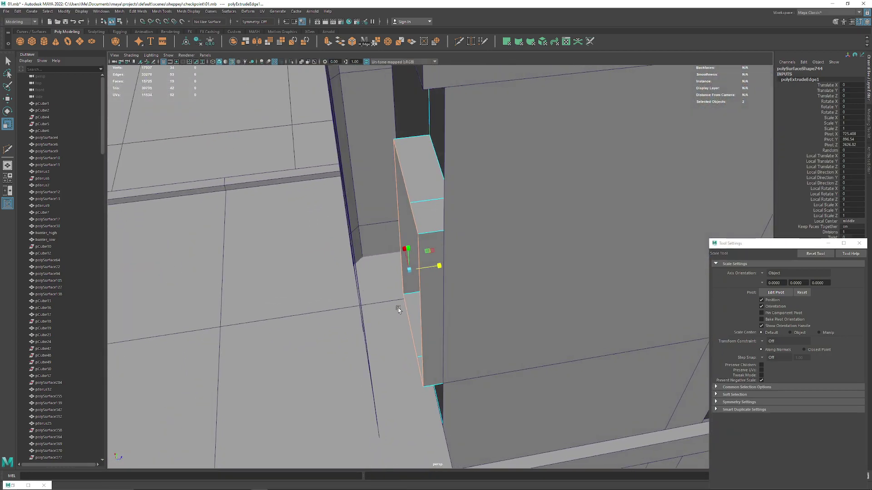
key(e)
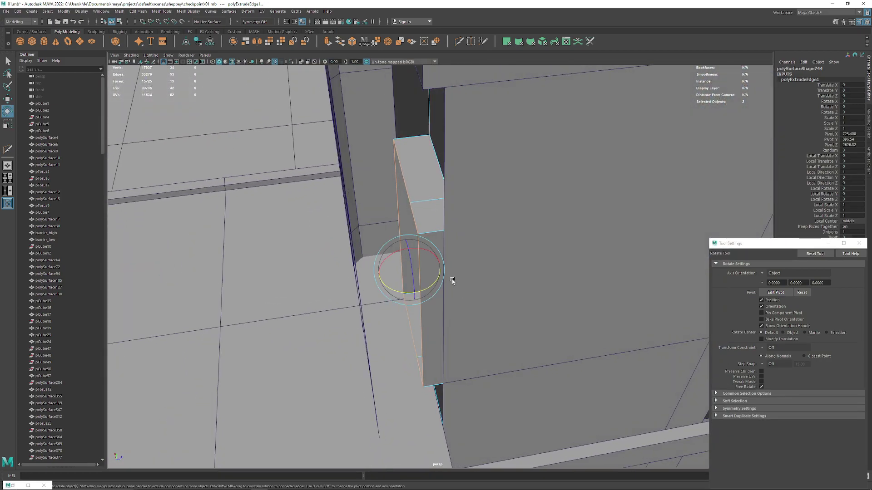
key(w)
mouse_move(436, 266)
mouse_down()
mouse_move(362, 280)
mouse_move(259, 253)
mouse_move(395, 259)
mouse_move(382, 208)
mouse_move(389, 199)
mouse_move(518, 207)
mouse_move(515, 227)
mouse_move(391, 206)
mouse_move(407, 230)
mouse_move(443, 228)
mouse_up()
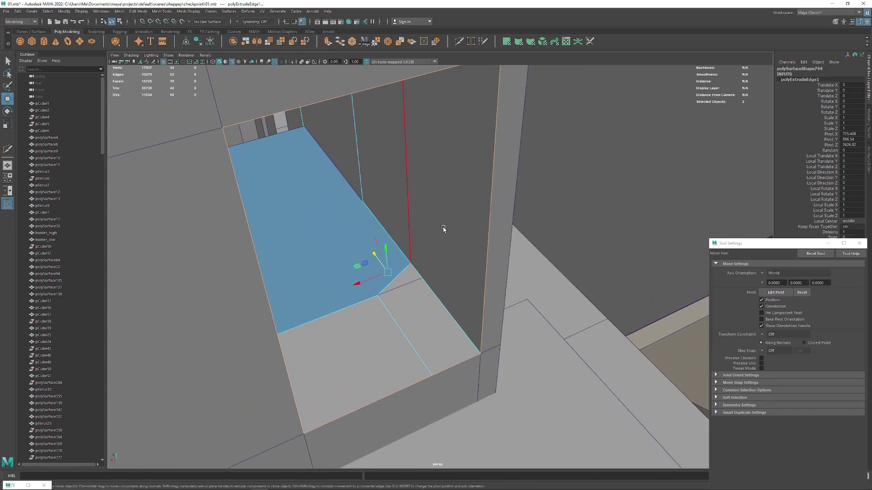
right_drag(443, 228, 363, 239)
Select the wall mesh in vertex mode and view the landing up close
mouse_move(363, 240)
alt+mouse_down()
mouse_move(417, 314)
mouse_move(385, 239)
mouse_move(376, 252)
mouse_move(359, 235)
alt+mouse_up()
click(389, 288)
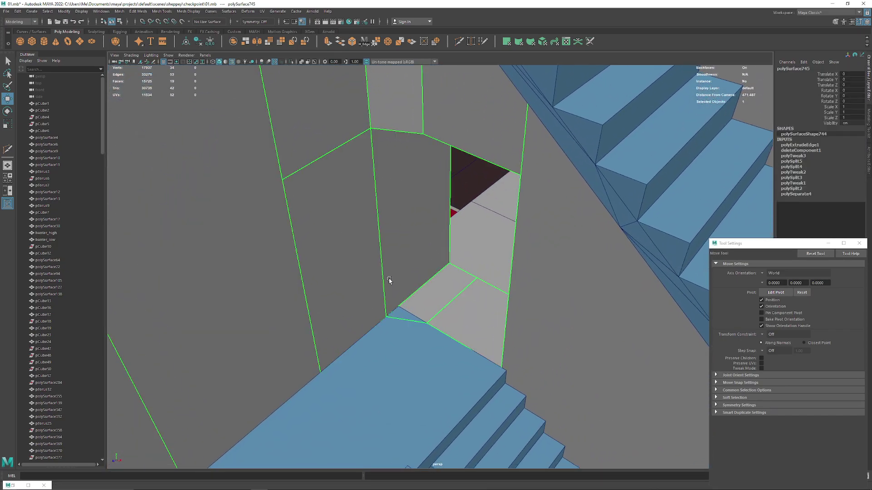
alt+drag(390, 288, 395, 268)
key(F9)
mouse_move(331, 307)
alt+mouse_down()
mouse_move(363, 221)
mouse_move(345, 294)
mouse_move(377, 255)
mouse_move(430, 323)
alt+mouse_up()
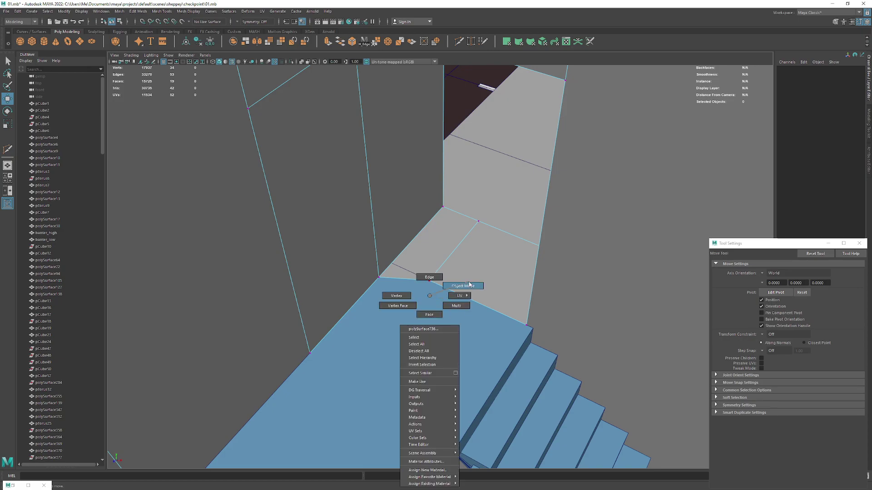
Return to object mode and pull back to an exterior view of the tower
right_drag(429, 313, 430, 272)
scroll(430, 273, down, 5)
mouse_move(430, 273)
alt+mouse_down()
mouse_move(383, 226)
mouse_move(424, 287)
alt+mouse_up()
alt+right_drag(423, 286, 418, 369)
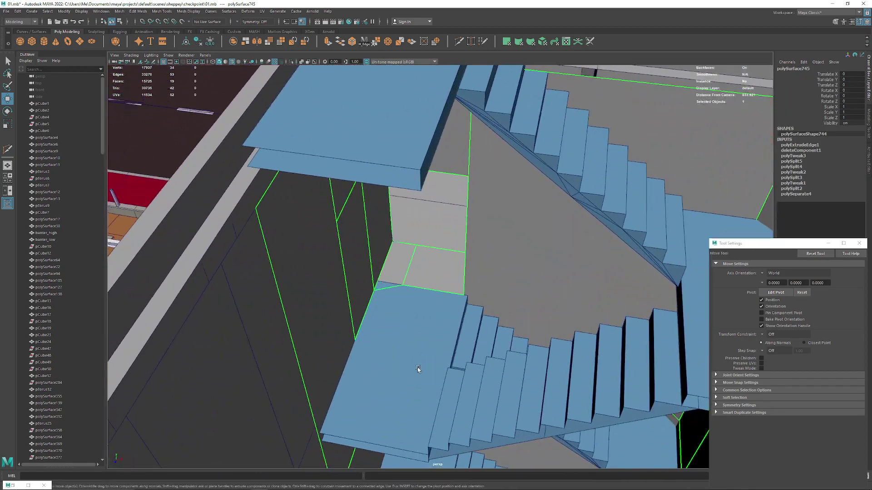
mouse_move(422, 336)
alt+mouse_down()
mouse_move(480, 179)
mouse_move(515, 200)
mouse_move(334, 215)
mouse_move(344, 214)
mouse_move(299, 233)
mouse_move(211, 223)
mouse_move(243, 213)
mouse_move(204, 216)
mouse_move(208, 233)
mouse_move(195, 241)
mouse_move(389, 283)
mouse_move(335, 301)
mouse_move(325, 301)
mouse_move(436, 289)
mouse_move(399, 215)
mouse_move(415, 255)
mouse_move(428, 239)
mouse_move(357, 283)
mouse_move(412, 288)
mouse_move(398, 263)
mouse_move(404, 239)
alt+mouse_up()
click(515, 200)
Isolate the tower's outer wall mesh polySurface743 and merge its selected vertices
click(434, 293)
key(ctrl+1)
right_drag(403, 236, 387, 240)
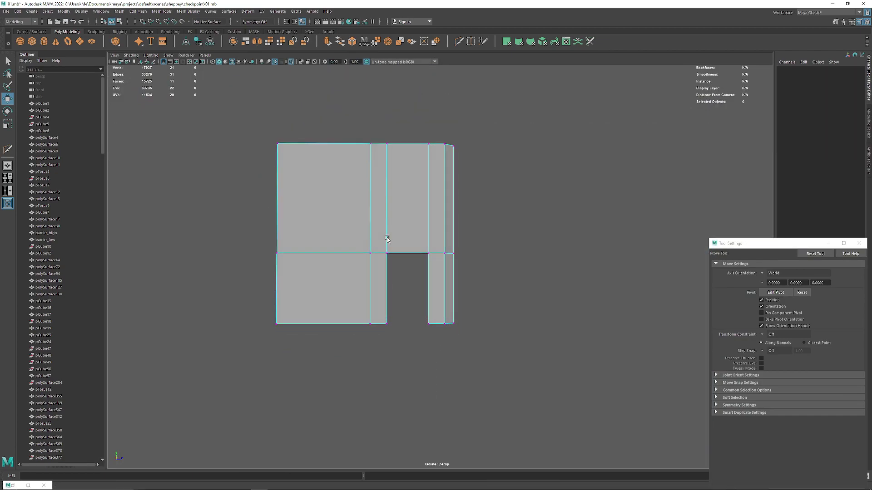
mouse_move(421, 301)
alt+mouse_down()
mouse_move(249, 332)
mouse_move(476, 300)
alt+mouse_up()
key(r)
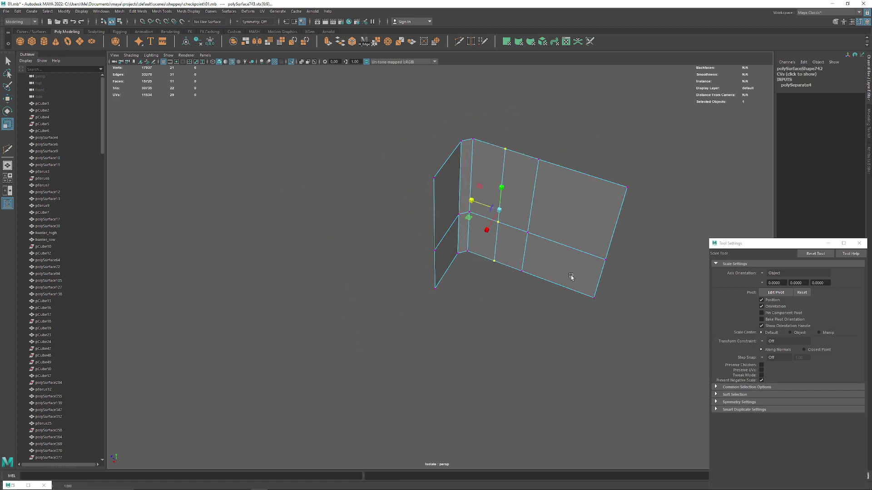
click(375, 43)
scroll(496, 195, up, 2)
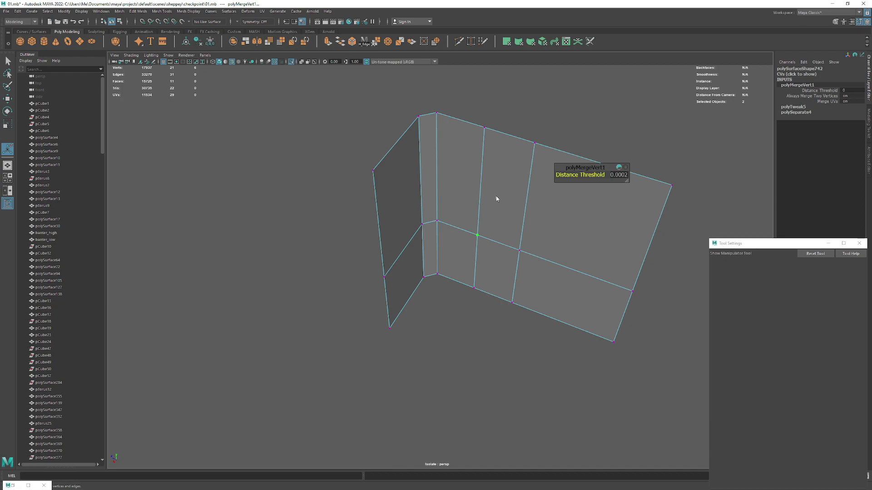
key(q)
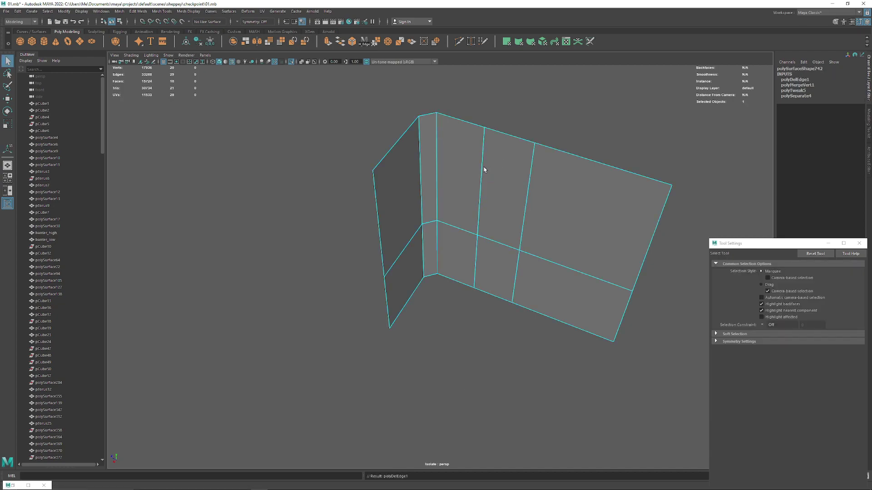
Merge more vertices and delete the extra vertical edge loops with Ctrl+Delete
right_click(484, 170)
click(451, 168)
alt+drag(443, 170, 441, 95)
key(g)
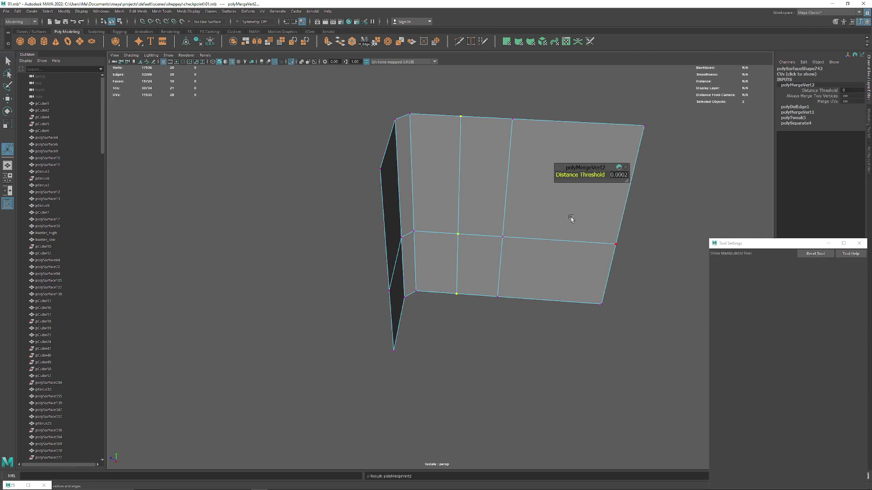
right_drag(467, 181, 460, 163)
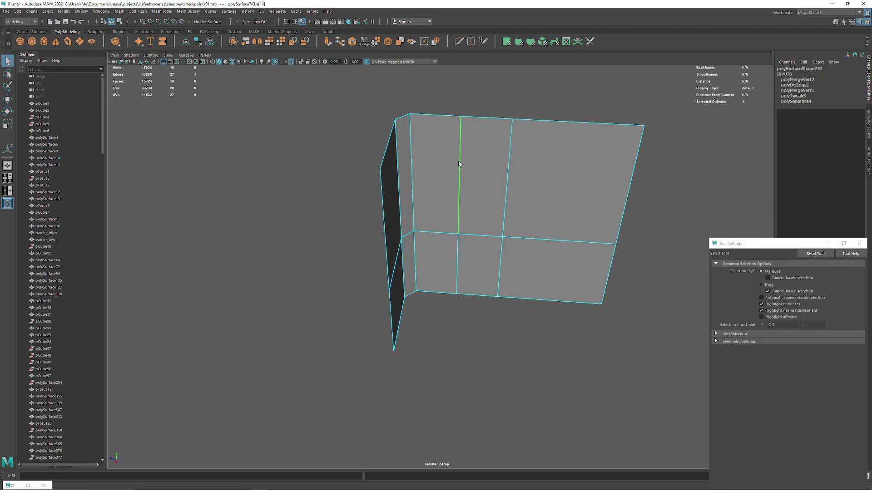
key(ctrl+Delete)
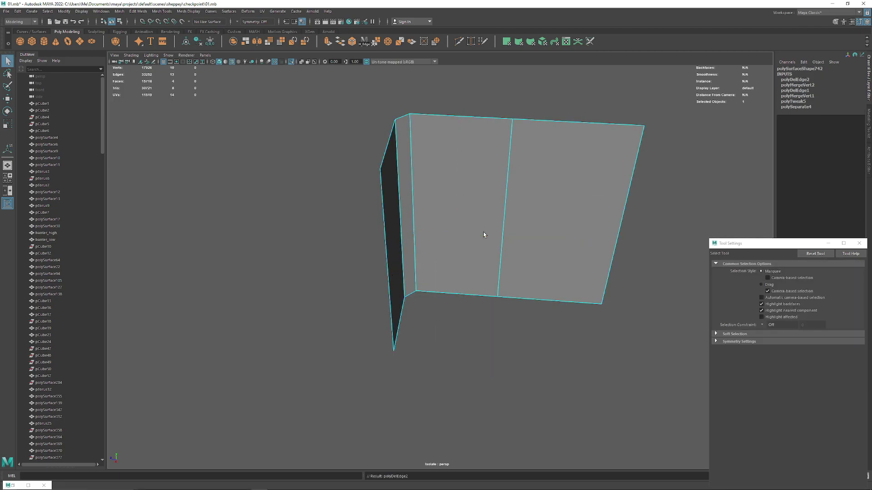
Save the scene and exit isolate to show the full station
right_drag(483, 233, 508, 221)
alt+drag(507, 221, 654, 213)
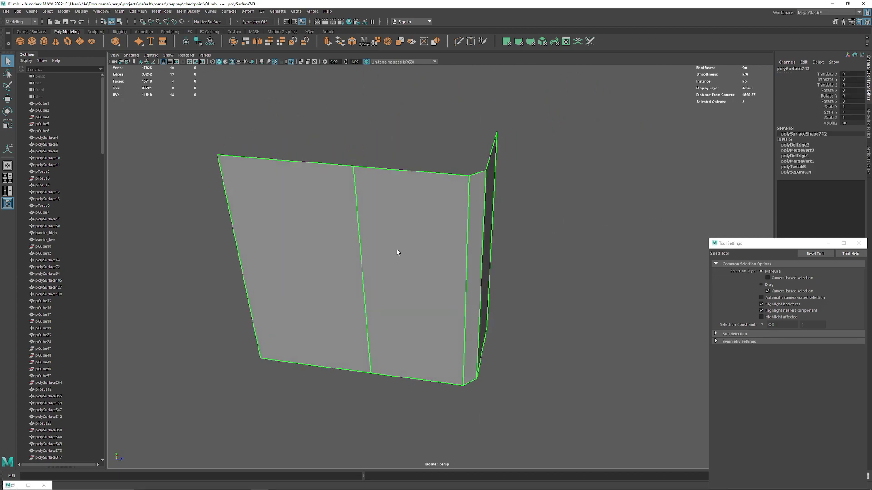
right_drag(467, 264, 467, 247)
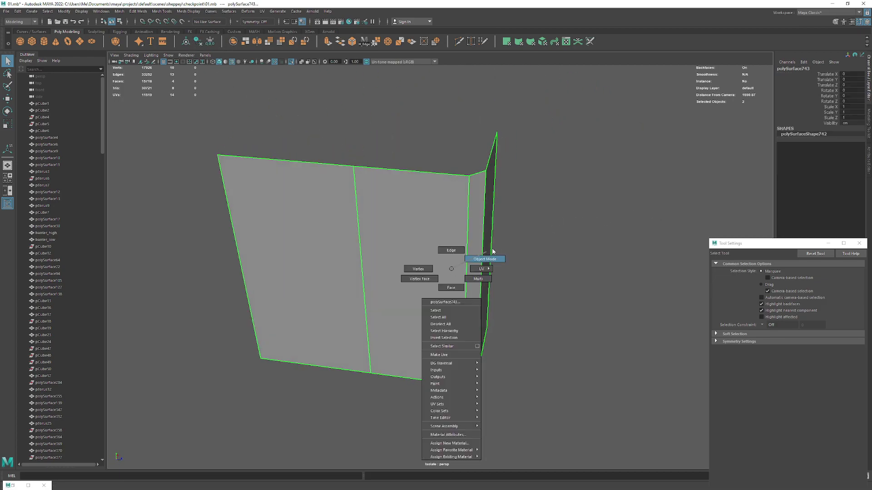
click(7, 11)
click(27, 40)
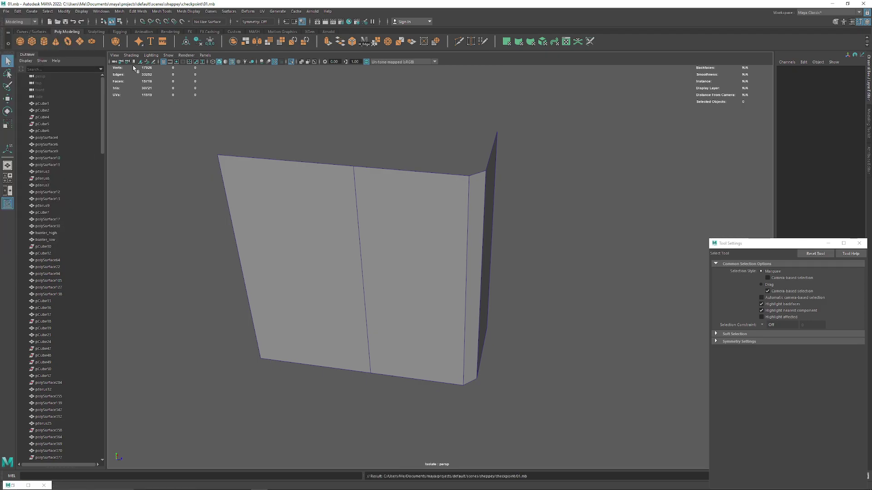
key(ctrl+1)
mouse_move(355, 257)
alt+mouse_down()
mouse_move(380, 224)
mouse_move(424, 317)
mouse_move(360, 227)
mouse_move(427, 284)
mouse_move(400, 255)
alt+mouse_up()
Shift an edge on the tower's lower side wall outward to slant that panel
click(427, 284)
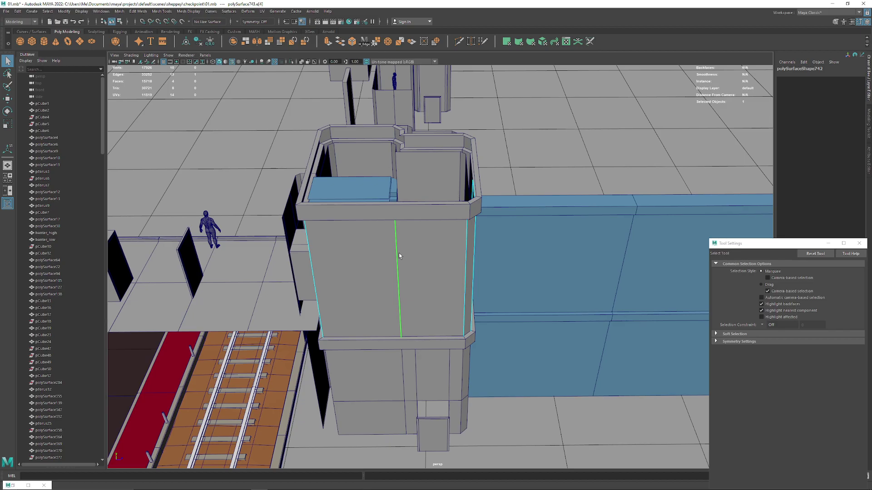
mouse_move(399, 253)
alt+mouse_down()
mouse_move(449, 259)
mouse_move(442, 290)
mouse_move(403, 296)
alt+mouse_up()
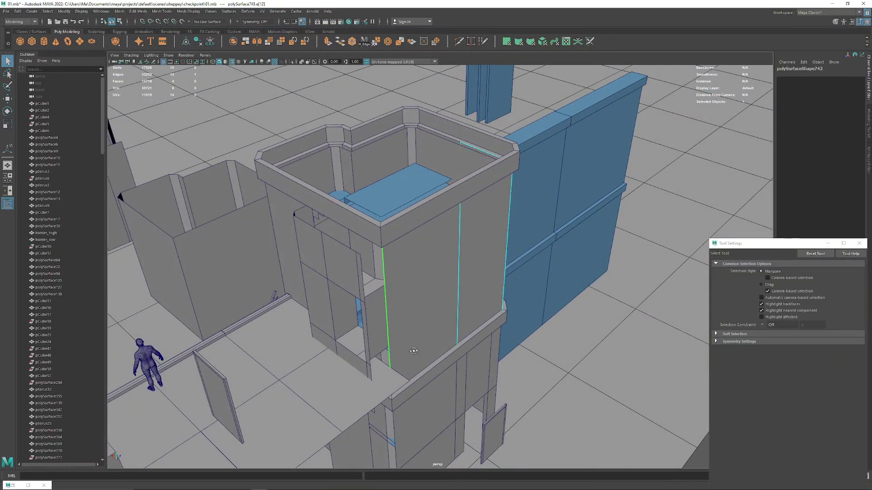
alt+drag(413, 351, 393, 355)
key(w)
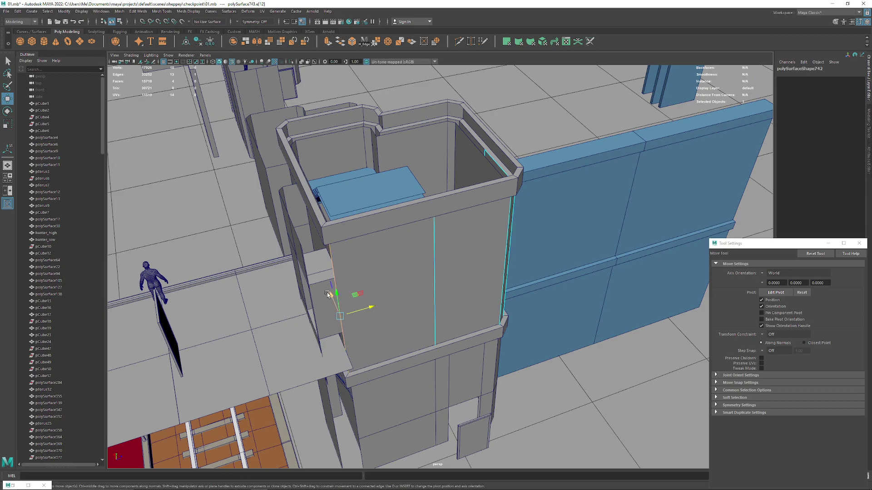
mouse_move(327, 292)
mouse_down()
mouse_move(384, 386)
mouse_move(441, 341)
mouse_move(418, 378)
mouse_move(467, 352)
mouse_up()
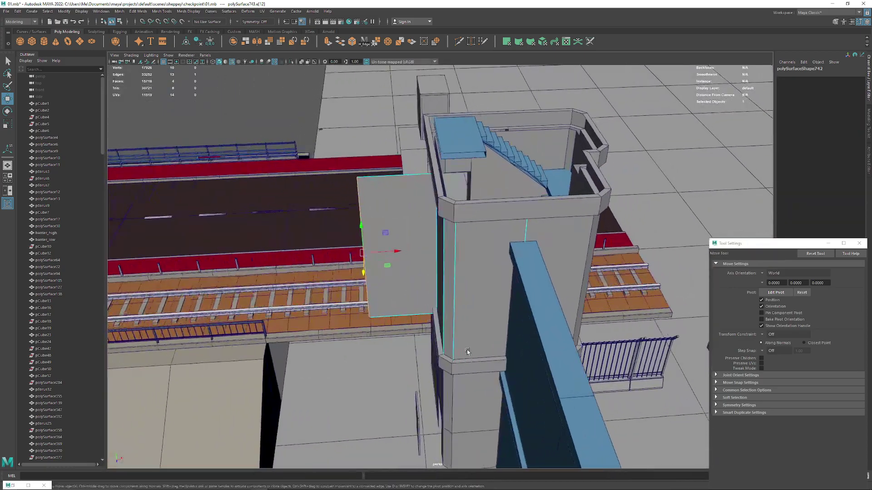
mouse_move(342, 258)
alt+mouse_down()
mouse_move(464, 233)
mouse_move(542, 126)
alt+mouse_up()
Select and frame the column beside the tower, switching it to edge editing
key(F8)
click(376, 246)
mouse_move(376, 247)
alt+mouse_down()
mouse_move(399, 156)
mouse_move(386, 186)
mouse_move(404, 195)
mouse_move(389, 308)
alt+mouse_up()
click(390, 307)
key(f)
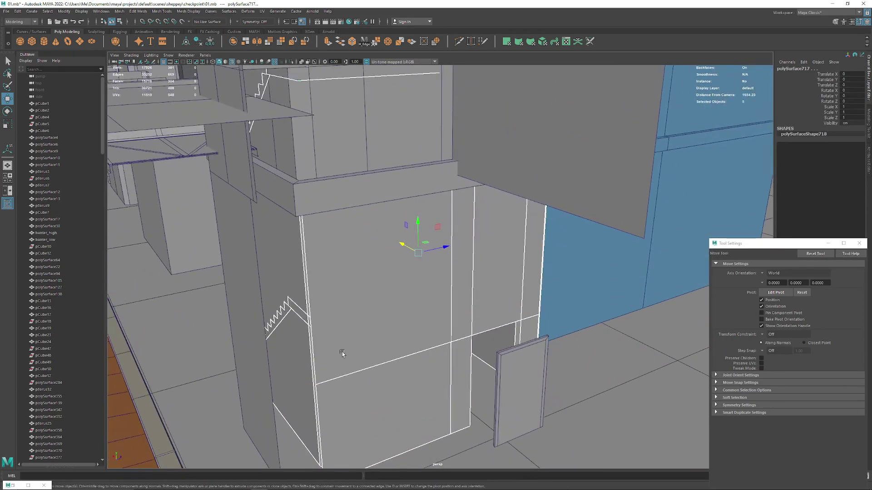
mouse_move(342, 353)
alt+mouse_down()
mouse_move(365, 362)
mouse_move(385, 302)
alt+mouse_up()
right_drag(386, 302, 392, 285)
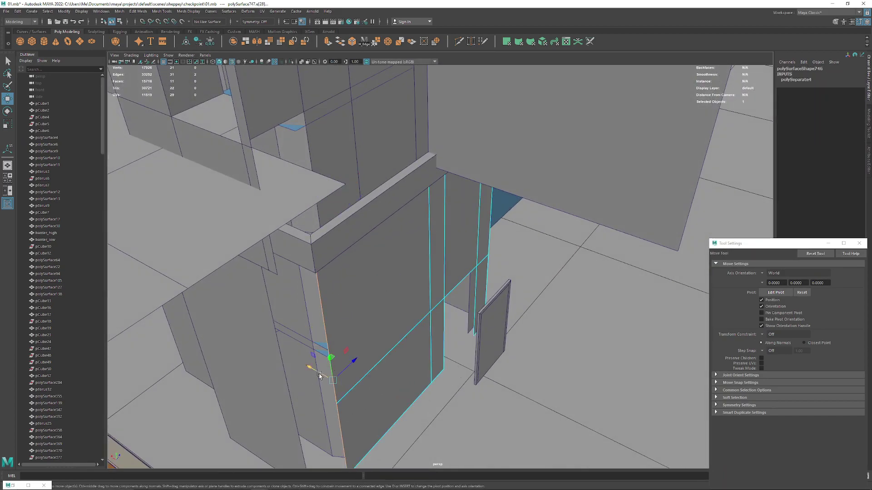
mouse_move(319, 375)
alt+mouse_down()
mouse_move(318, 315)
mouse_move(327, 321)
alt+mouse_up()
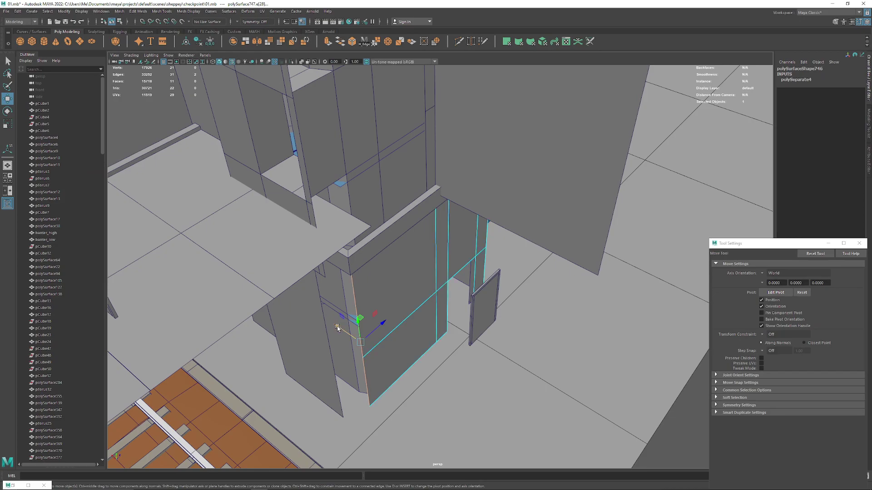
Return to Object mode, clear the selection and view the station from overhead
mouse_move(394, 360)
alt+mouse_down()
mouse_move(409, 374)
mouse_move(348, 385)
mouse_move(381, 401)
mouse_move(373, 388)
mouse_move(484, 264)
alt+mouse_up()
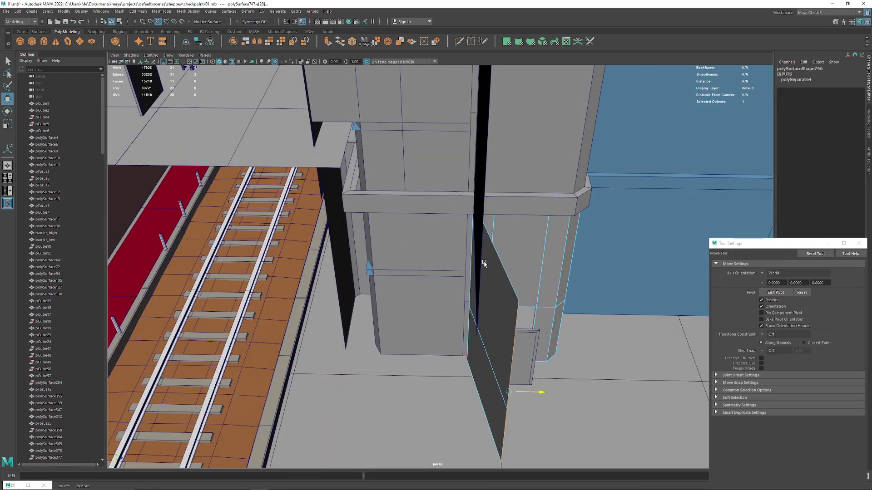
alt+drag(477, 337, 538, 327)
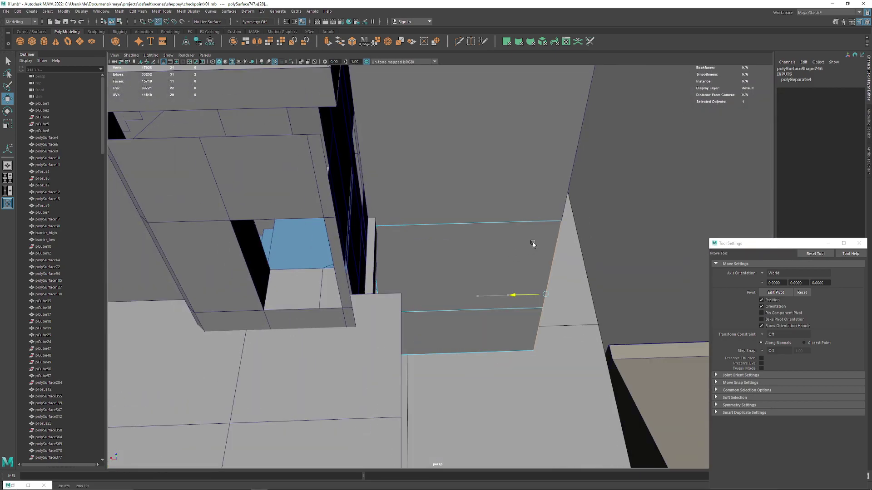
right_drag(533, 244, 551, 225)
mouse_move(552, 224)
alt+mouse_down()
mouse_move(509, 195)
mouse_move(415, 244)
mouse_move(443, 225)
alt+mouse_up()
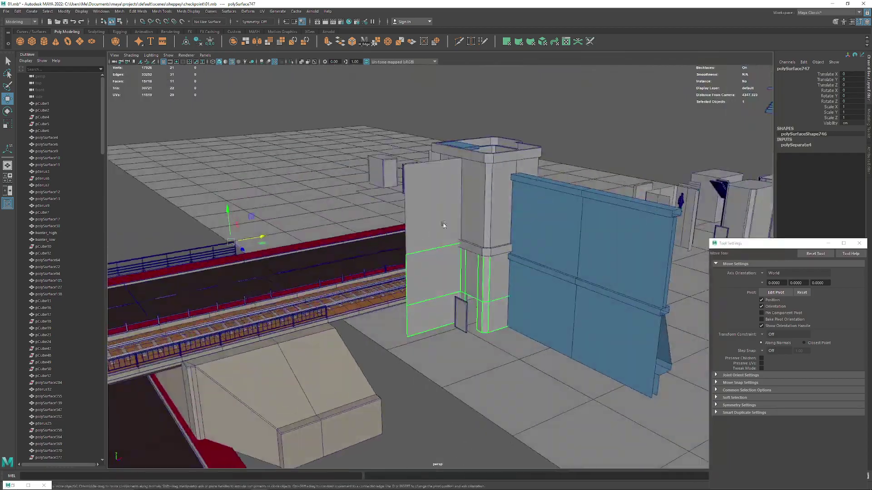
click(473, 253)
mouse_move(473, 253)
alt+mouse_down()
mouse_move(350, 247)
mouse_move(275, 256)
mouse_move(228, 282)
mouse_move(279, 265)
mouse_move(446, 301)
mouse_move(391, 287)
mouse_move(412, 279)
mouse_move(380, 284)
mouse_move(386, 258)
mouse_move(377, 272)
mouse_move(368, 255)
alt+mouse_up()
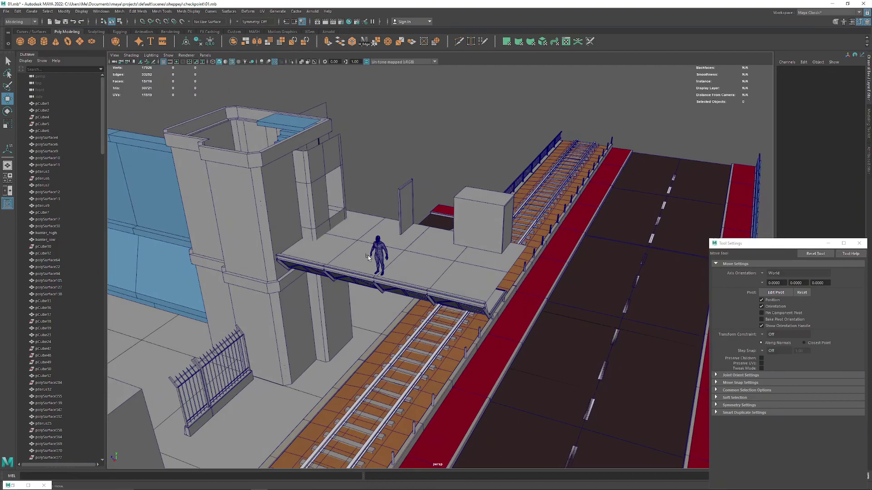
Raise the truss bridge group (group1) up in Y to 60.072
click(360, 222)
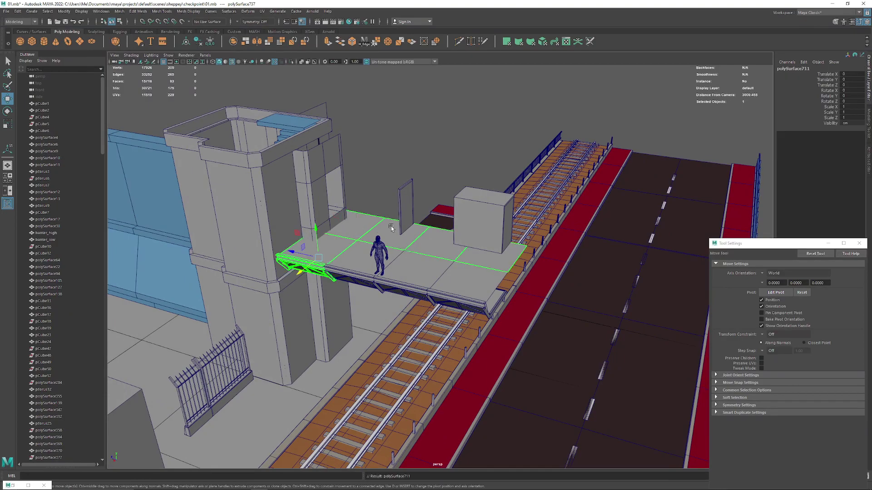
mouse_move(391, 227)
alt+mouse_down()
mouse_move(399, 277)
mouse_move(313, 237)
mouse_move(297, 343)
mouse_move(167, 237)
mouse_move(454, 308)
mouse_move(375, 329)
alt+mouse_up()
scroll(399, 277, up, 5)
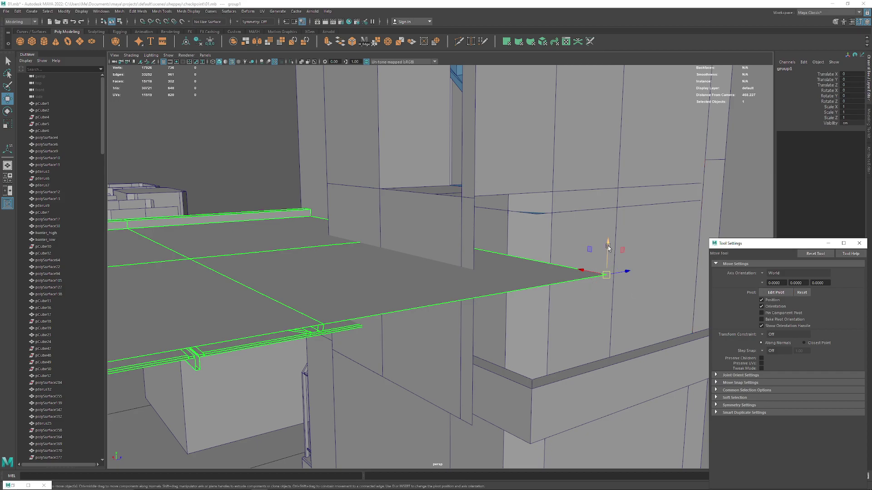
drag(607, 247, 490, 197)
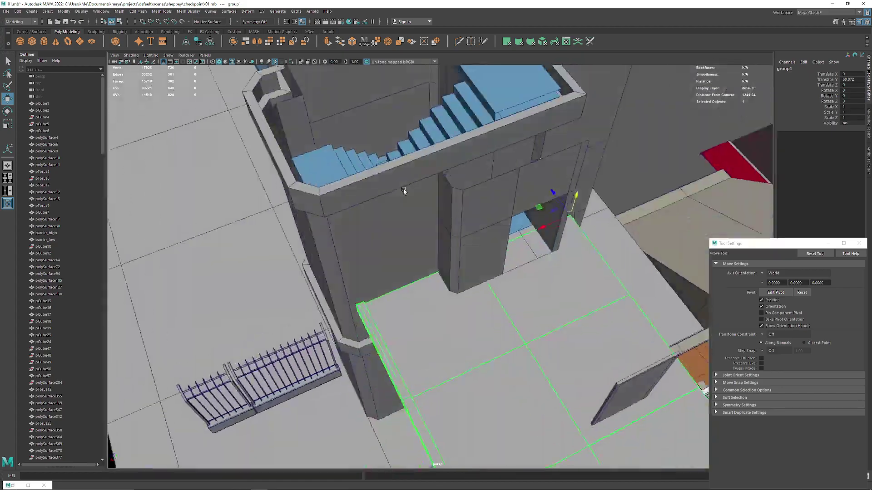
mouse_move(471, 202)
alt+mouse_down()
mouse_move(392, 166)
mouse_move(377, 189)
mouse_move(380, 252)
mouse_move(306, 249)
mouse_move(318, 290)
alt+mouse_up()
Lower the scale figure onto the raised bridge deck and check it from the side
click(380, 252)
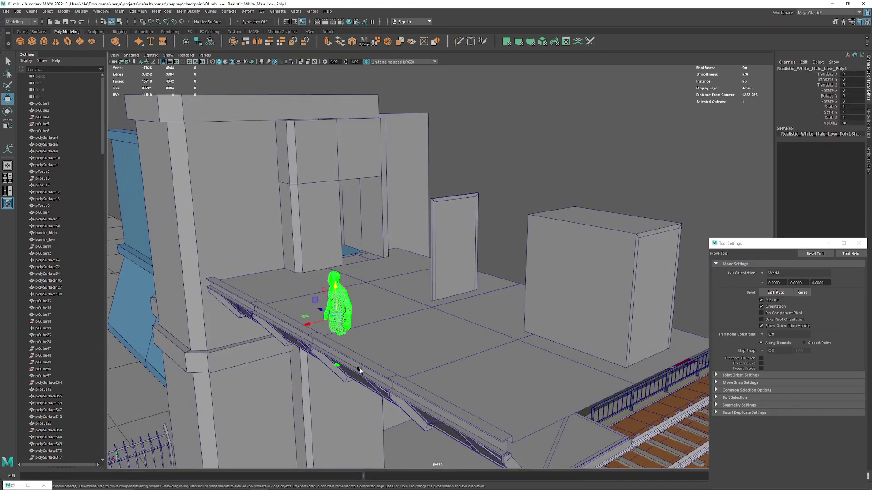
mouse_move(338, 288)
mouse_down()
mouse_move(345, 254)
mouse_move(407, 318)
mouse_move(464, 308)
mouse_up()
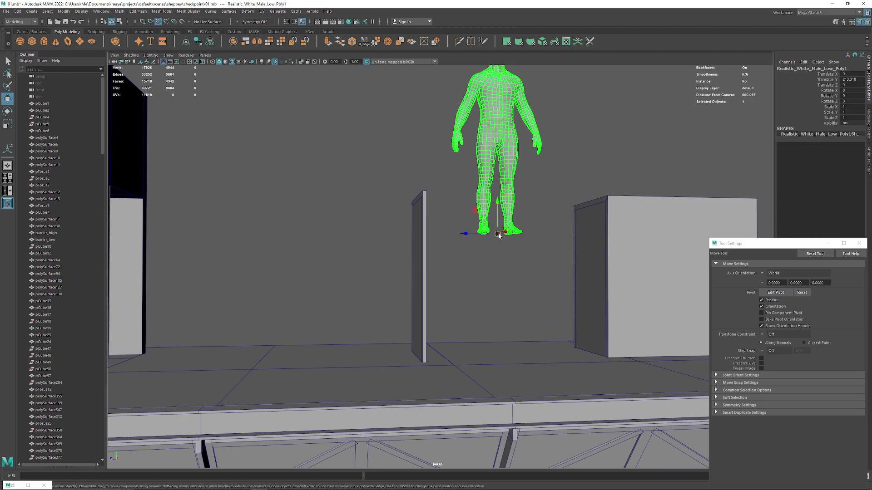
mouse_move(498, 235)
mouse_down()
mouse_move(461, 369)
mouse_move(429, 303)
mouse_up()
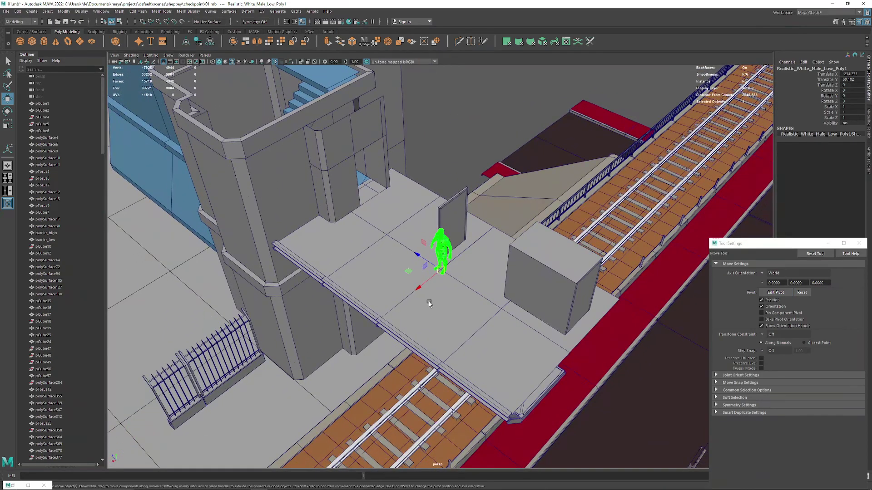
mouse_move(370, 314)
alt+mouse_down()
mouse_move(428, 288)
mouse_move(555, 140)
alt+mouse_up()
click(554, 141)
alt+right_drag(554, 140, 385, 216)
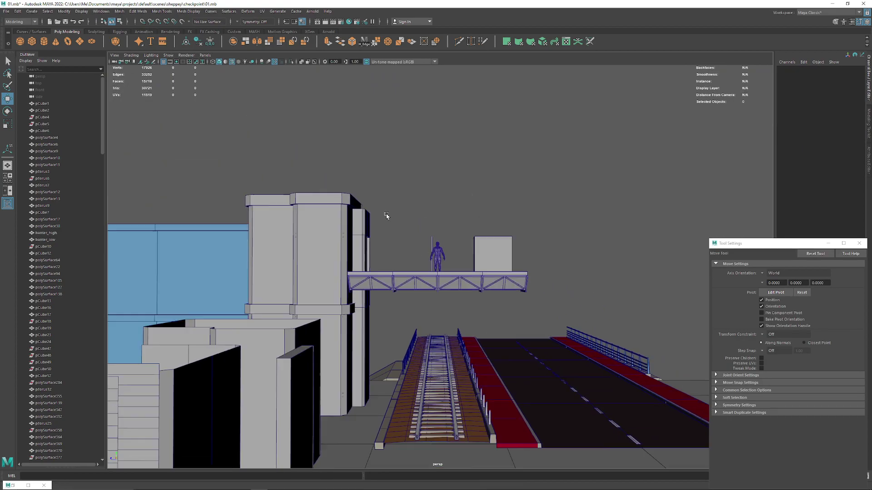
mouse_move(385, 216)
alt+mouse_down()
mouse_move(398, 273)
mouse_move(337, 277)
mouse_move(427, 363)
alt+mouse_up()
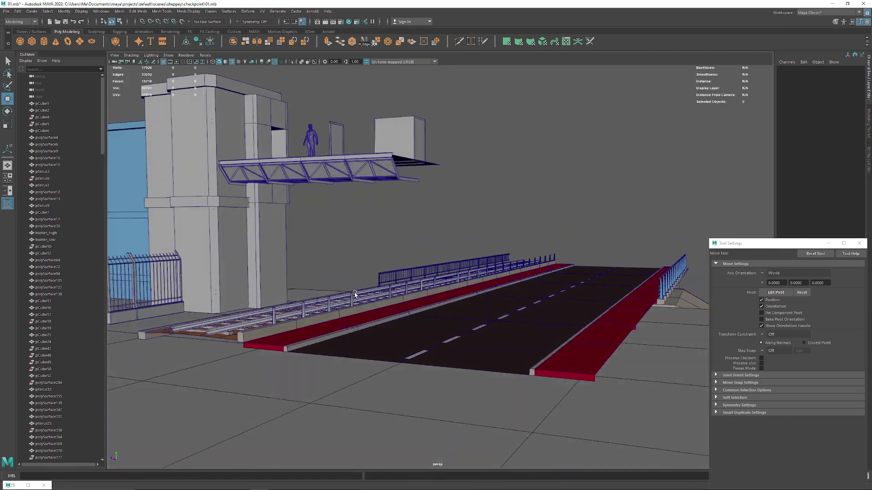
alt+right_drag(427, 363, 486, 332)
mouse_move(485, 332)
alt+mouse_down()
mouse_move(377, 342)
mouse_move(360, 286)
mouse_move(331, 263)
mouse_move(304, 296)
mouse_move(254, 281)
alt+mouse_up()
Save the scene
click(7, 12)
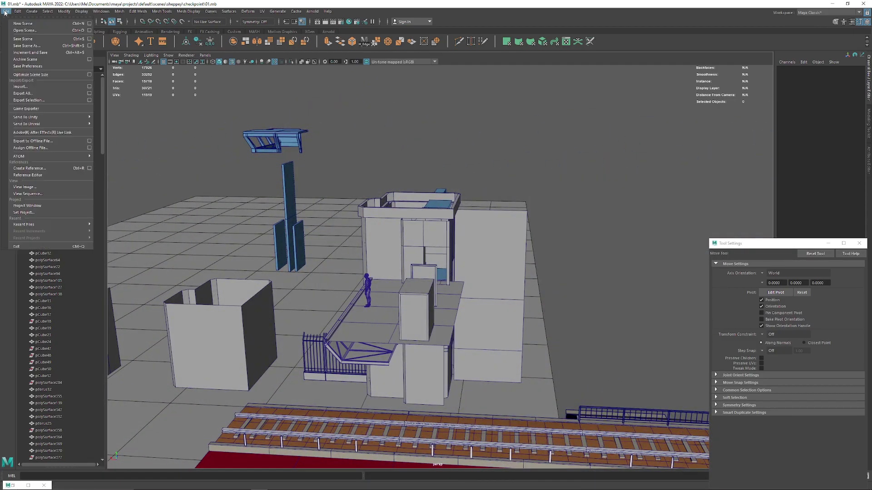
click(34, 40)
mouse_move(299, 214)
alt+mouse_down()
mouse_move(313, 192)
mouse_move(342, 260)
mouse_move(327, 260)
mouse_move(410, 256)
mouse_move(383, 297)
mouse_move(411, 272)
mouse_move(343, 279)
mouse_move(307, 347)
mouse_move(296, 346)
mouse_move(339, 357)
mouse_move(359, 254)
mouse_move(341, 325)
mouse_move(356, 335)
mouse_move(343, 331)
mouse_move(436, 380)
mouse_move(432, 304)
alt+mouse_up()
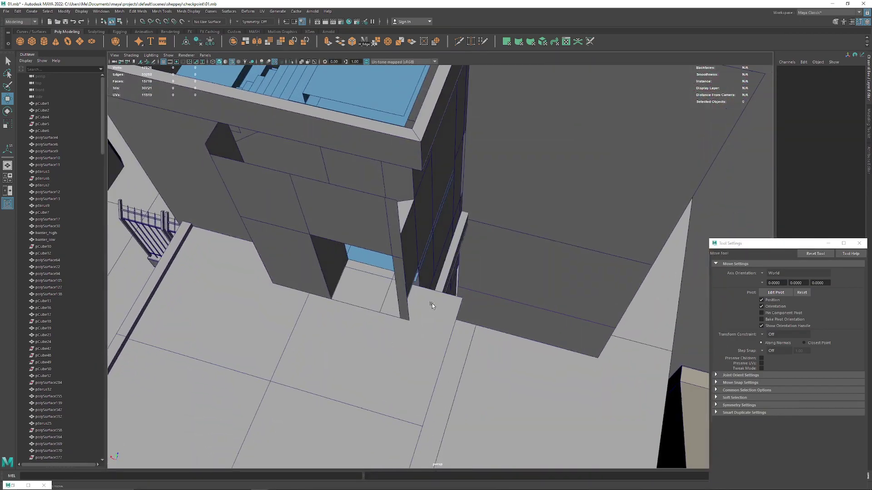
Select the wall mesh polySurface730 beside the tower and enter vertex editing
click(391, 222)
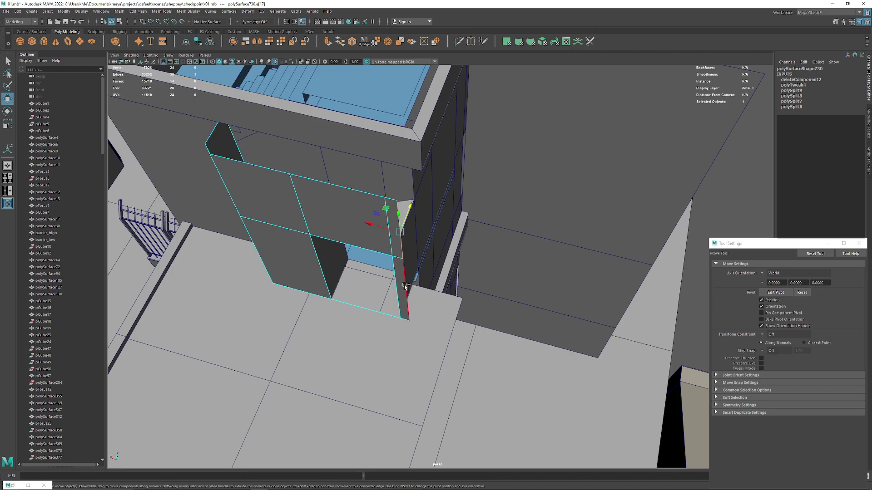
mouse_move(404, 286)
alt+mouse_down()
mouse_move(348, 282)
mouse_move(351, 299)
mouse_move(307, 265)
alt+mouse_up()
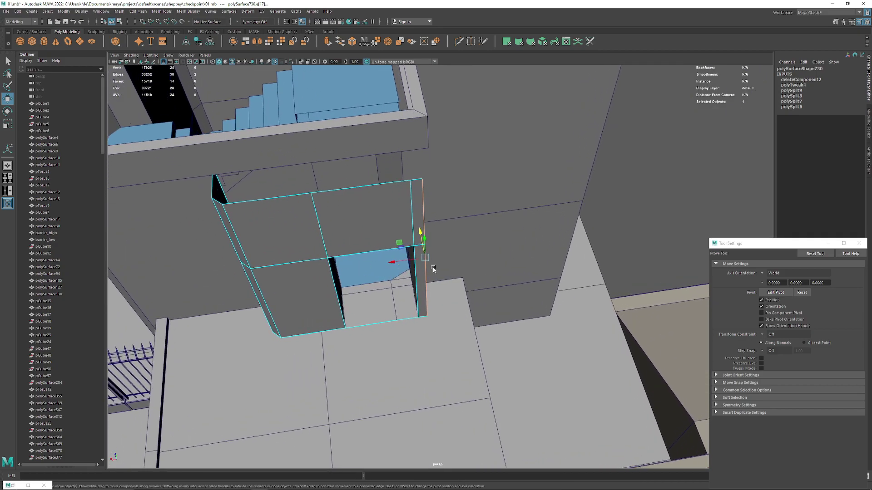
mouse_move(422, 269)
alt+mouse_down()
mouse_move(343, 221)
mouse_move(359, 252)
mouse_move(380, 250)
mouse_move(331, 253)
mouse_move(341, 259)
mouse_move(335, 176)
mouse_move(291, 191)
mouse_move(308, 195)
mouse_move(286, 215)
mouse_move(386, 348)
mouse_move(401, 392)
mouse_move(398, 225)
mouse_move(363, 236)
mouse_move(253, 219)
mouse_move(399, 257)
mouse_move(335, 200)
mouse_move(414, 260)
alt+mouse_up()
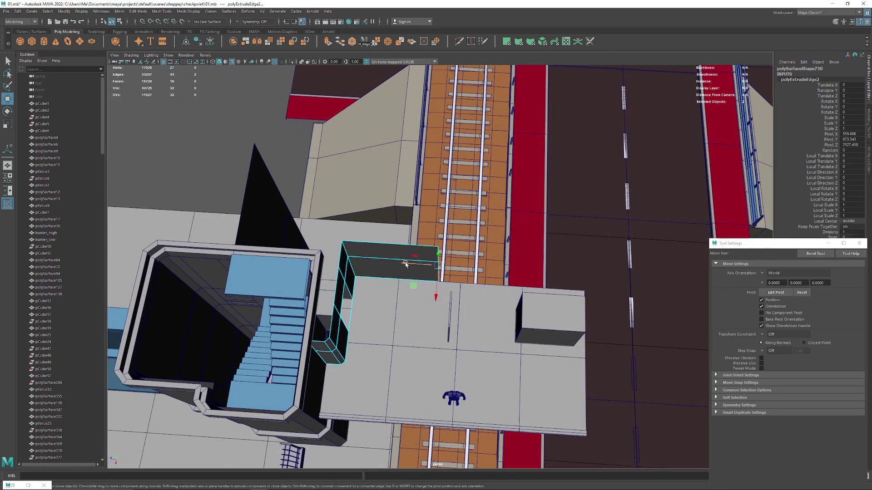
mouse_move(463, 284)
alt+mouse_down()
mouse_move(452, 195)
mouse_move(379, 250)
mouse_move(354, 220)
alt+mouse_up()
right_click(451, 195)
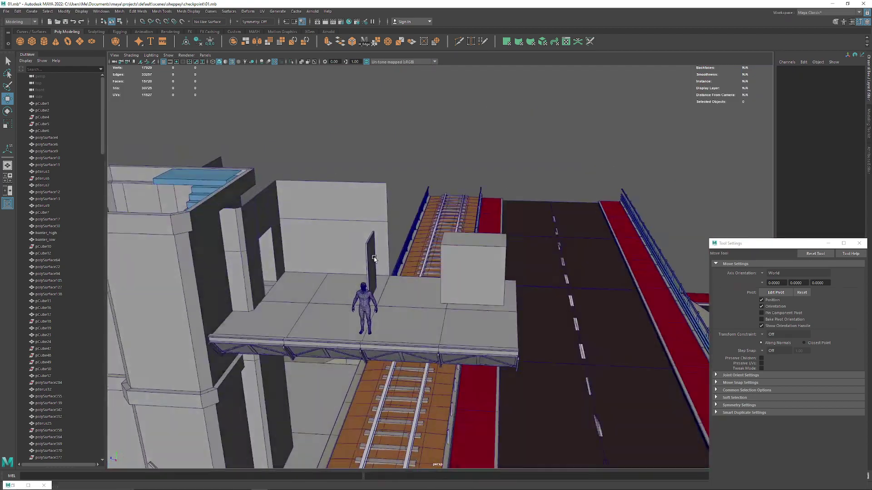
click(354, 220)
right_click(347, 216)
click(330, 218)
Undo the cleared selection and the earlier edge extrusion on the wall
mouse_move(416, 312)
alt+mouse_down()
mouse_move(362, 311)
mouse_move(235, 215)
alt+mouse_up()
alt+right_drag(368, 229, 431, 429)
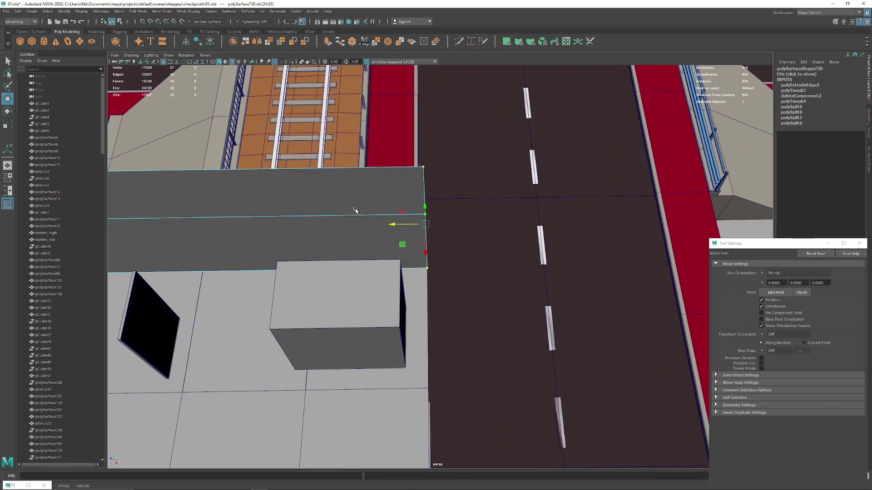
key(F8)
alt+right_drag(359, 195, 345, 296)
mouse_move(344, 295)
alt+mouse_down()
mouse_move(289, 257)
mouse_move(358, 268)
mouse_move(342, 218)
mouse_move(329, 252)
alt+mouse_up()
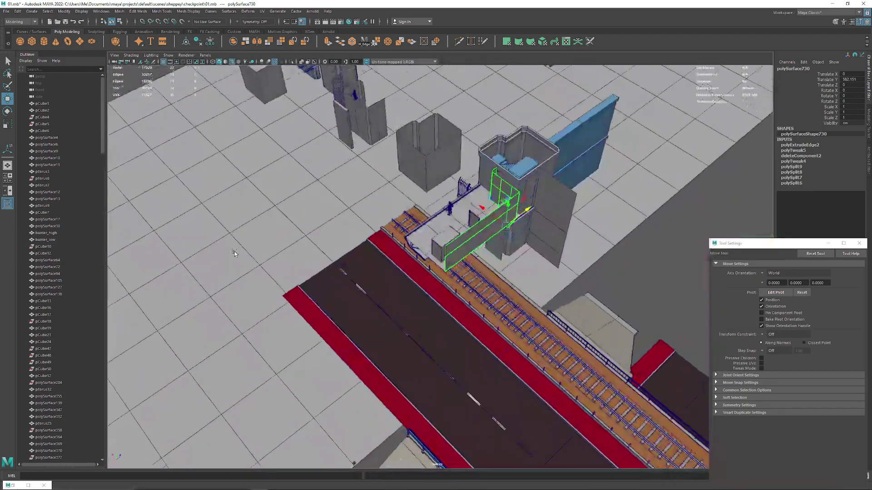
key(F8)
key(ctrl+z)
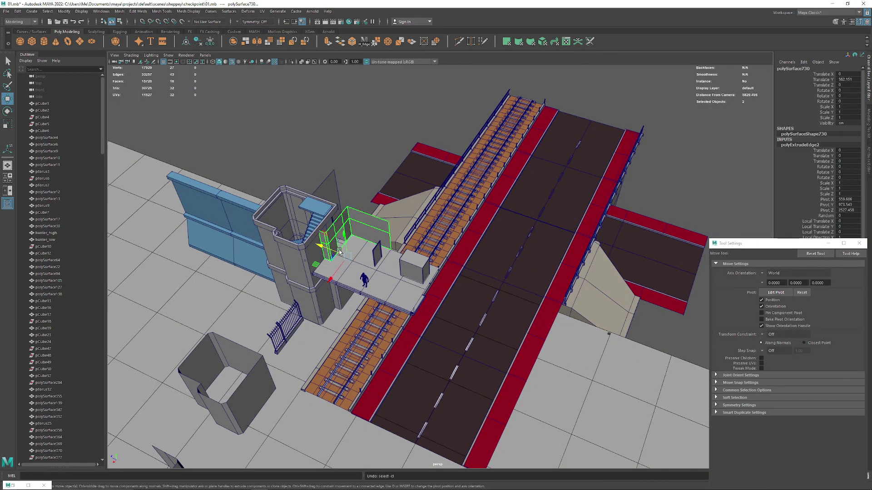
key(ctrl+z)
Undo the last wall face move, then extrude the wall edge into a new strip
mouse_move(339, 251)
alt+mouse_down()
mouse_move(384, 311)
mouse_move(392, 214)
mouse_move(443, 217)
alt+mouse_up()
alt+right_drag(443, 217, 404, 435)
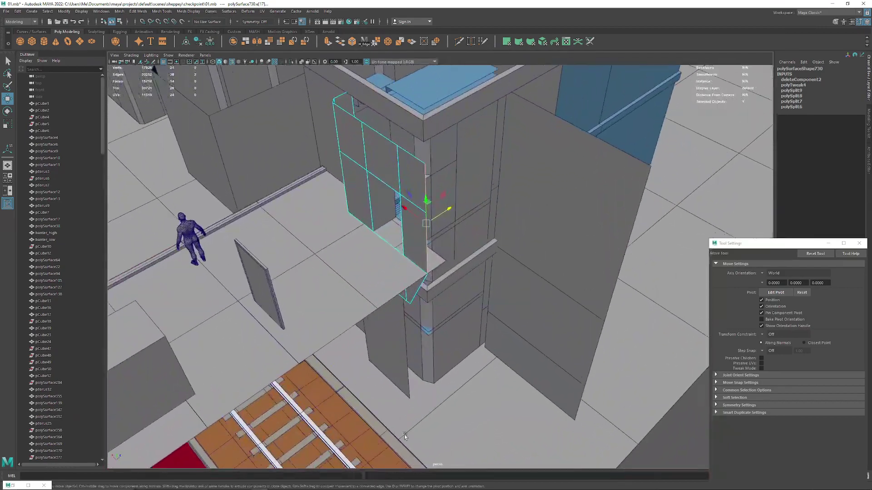
mouse_move(404, 435)
alt+mouse_down()
mouse_move(421, 389)
mouse_move(370, 317)
mouse_move(407, 302)
mouse_move(428, 331)
mouse_move(421, 335)
mouse_move(452, 314)
alt+mouse_up()
mouse_move(390, 304)
alt+mouse_down()
mouse_move(521, 297)
mouse_move(457, 334)
mouse_move(443, 299)
mouse_move(404, 347)
mouse_move(388, 339)
mouse_move(455, 369)
alt+mouse_up()
key(ctrl+z)
mouse_move(363, 281)
shift+mouse_down()
mouse_move(465, 330)
mouse_move(474, 304)
mouse_move(425, 255)
shift+mouse_up()
Select the whole truss walkway group (group2) and slide it along X beside the tower
click(548, 183)
alt+drag(548, 183, 397, 217)
click(398, 217)
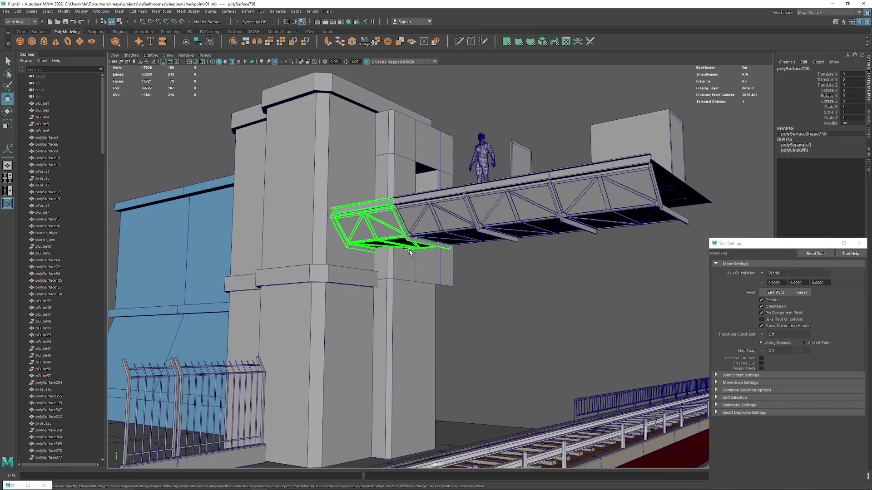
key(Up)
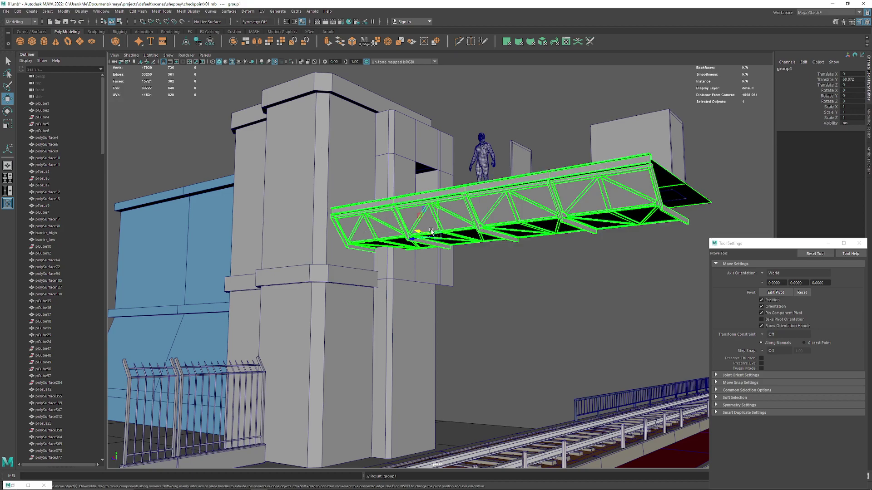
mouse_move(432, 232)
alt+mouse_down()
mouse_move(368, 196)
mouse_move(367, 219)
alt+mouse_up()
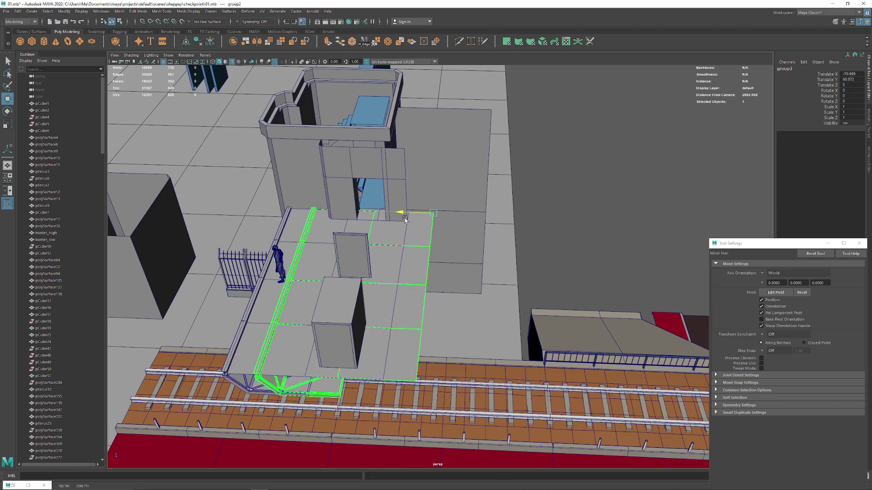
drag(405, 220, 563, 220)
alt+middle_drag(563, 219, 482, 220)
Delete the walkway's outer corner deck face in Face mode
click(7, 12)
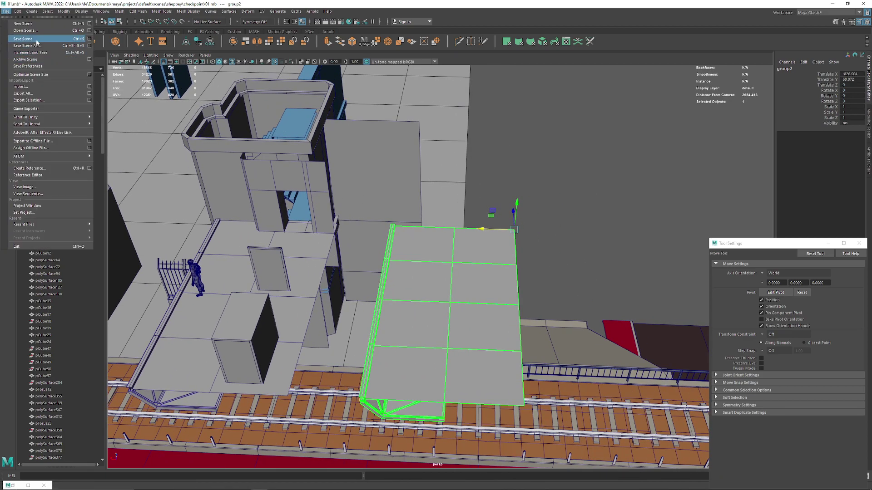
scroll(424, 181, down, 3)
scroll(431, 170, down, 2)
scroll(430, 170, up, 3)
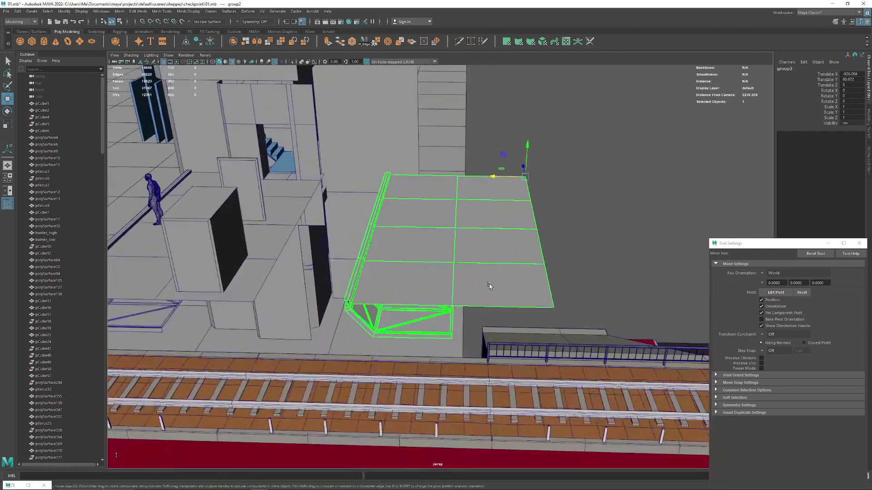
right_click(511, 196)
click(516, 212)
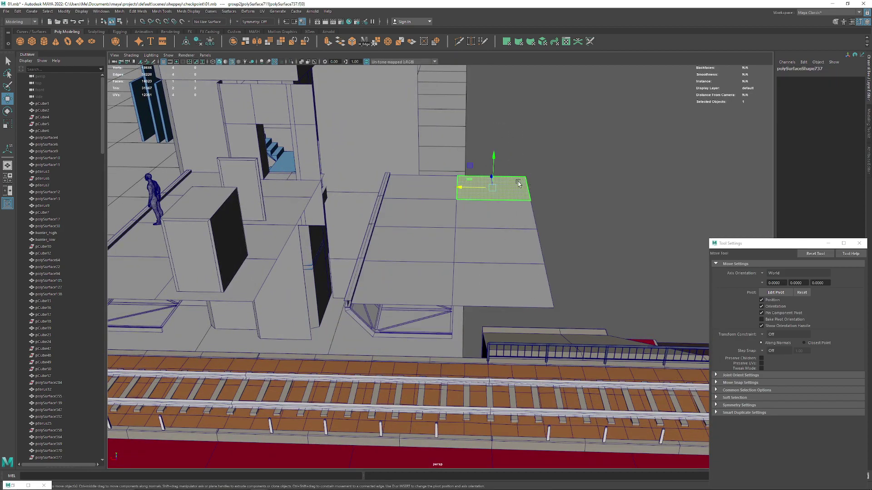
right_drag(519, 184, 529, 196)
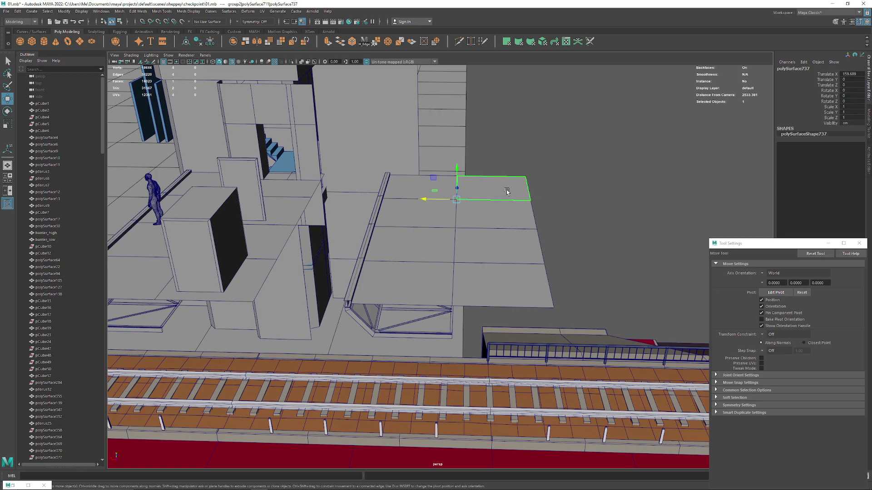
key(Delete)
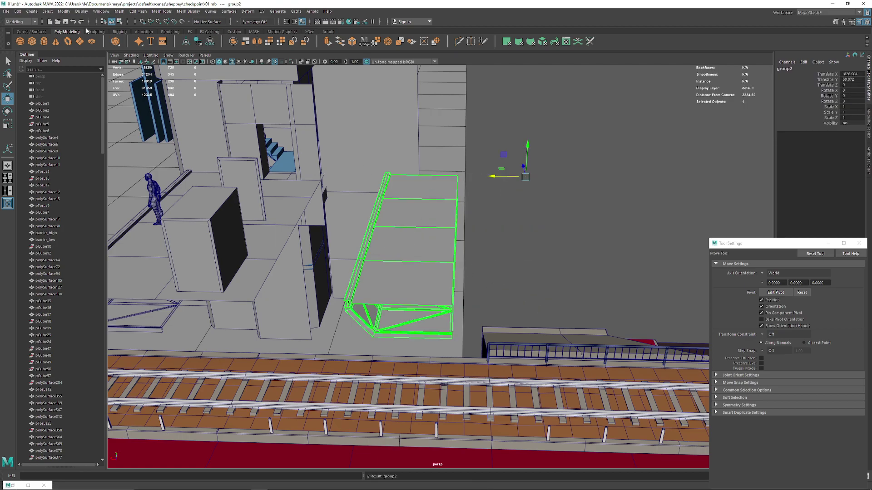
Reselect the whole walkway group and inspect it from below and up close
mouse_move(348, 244)
alt+mouse_down()
mouse_move(370, 275)
mouse_move(393, 245)
mouse_move(418, 255)
mouse_move(408, 257)
mouse_move(431, 253)
mouse_move(400, 257)
mouse_move(390, 245)
mouse_move(365, 284)
alt+mouse_up()
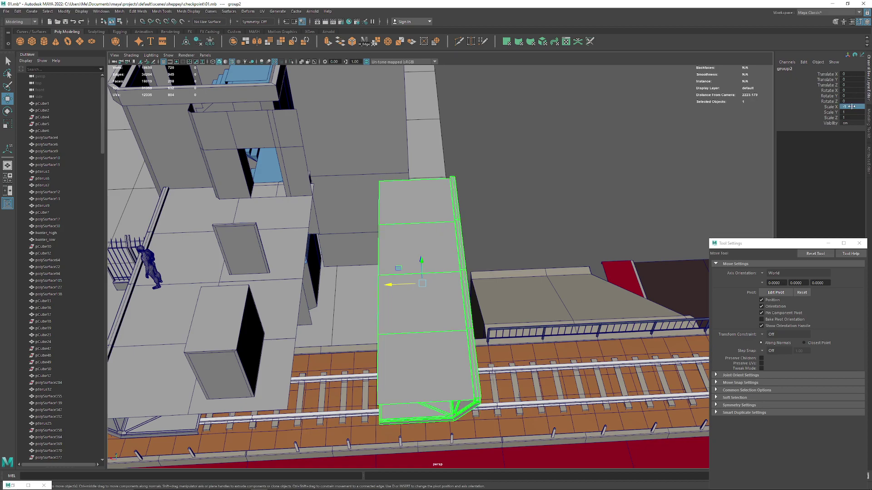
alt+drag(573, 166, 487, 162)
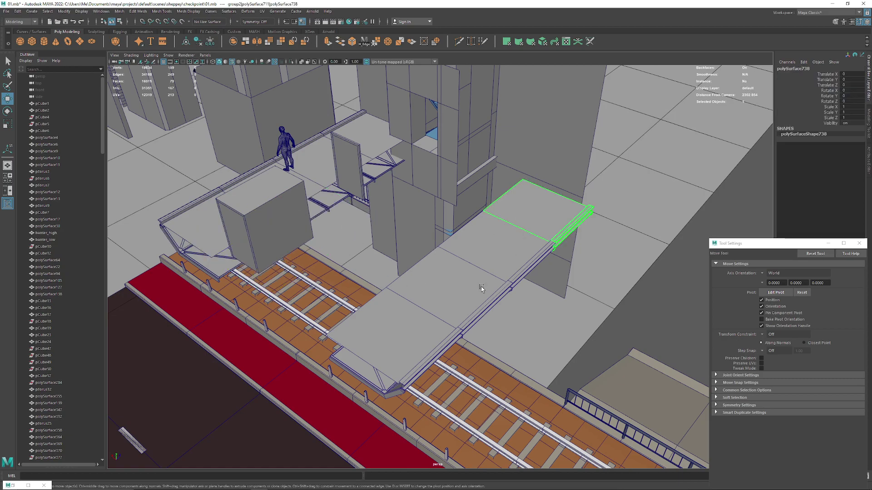
click(465, 269)
mouse_move(465, 268)
alt+mouse_down()
mouse_move(389, 264)
mouse_move(475, 268)
alt+mouse_up()
alt+right_drag(475, 266, 429, 346)
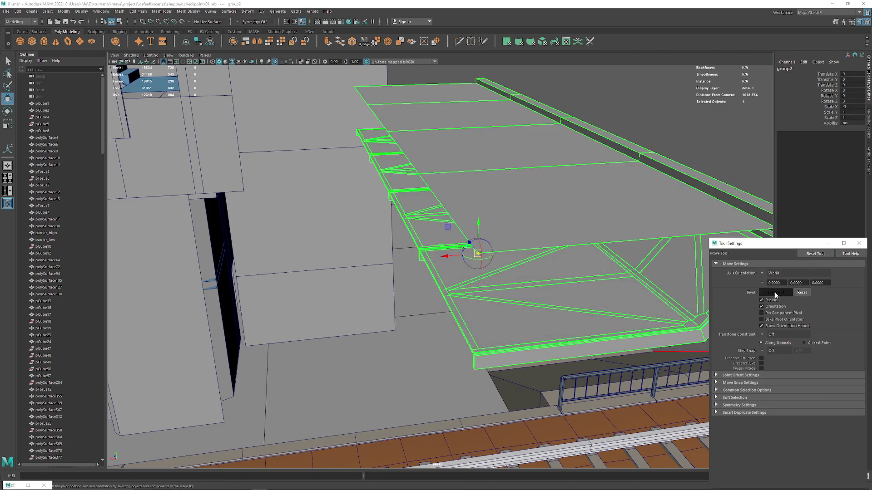
Slide the bridge group along X toward the tower wall
scroll(312, 156, down, 5)
mouse_move(312, 157)
alt+mouse_down()
mouse_move(418, 263)
mouse_move(453, 284)
alt+mouse_up()
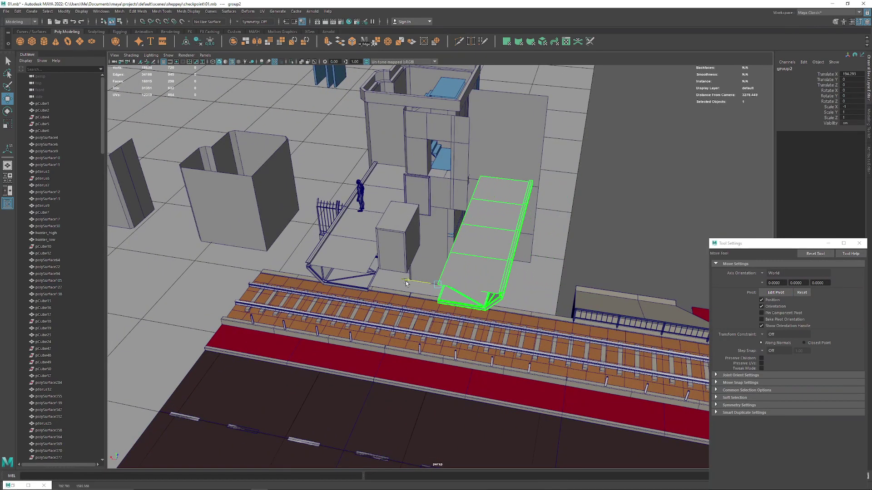
drag(348, 267, 349, 267)
mouse_move(349, 267)
alt+mouse_down()
mouse_move(452, 305)
mouse_move(451, 320)
alt+mouse_up()
scroll(452, 306, up, 3)
scroll(434, 306, up, 4)
scroll(325, 183, up, 3)
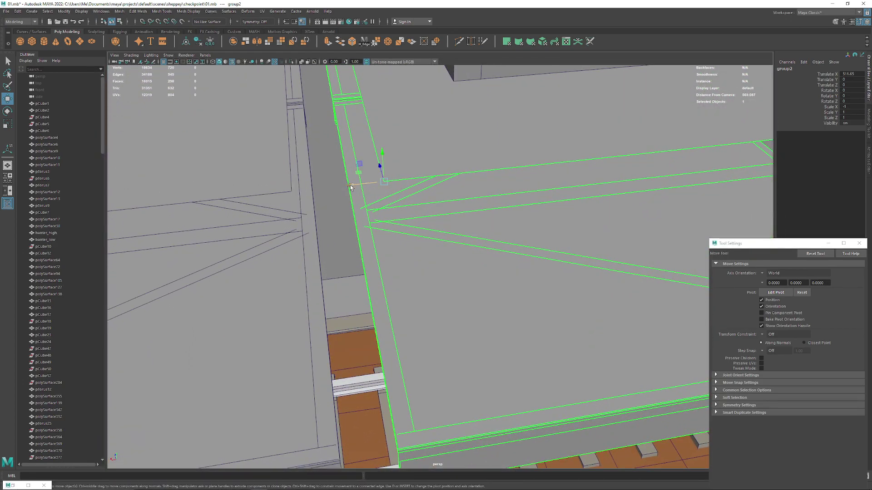
drag(351, 187, 294, 192)
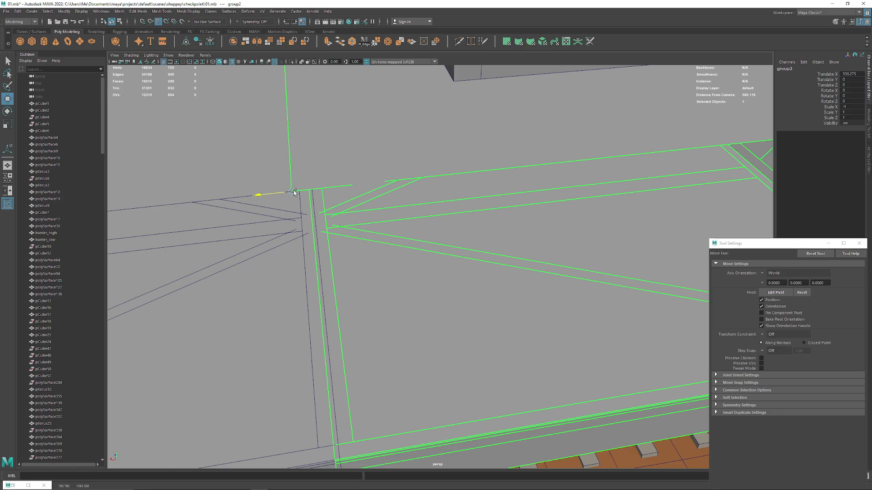
scroll(408, 290, down, 2)
Inspect the truss underside and fine-tune the bridge's X position against the tower
mouse_move(409, 290)
alt+mouse_down()
mouse_move(395, 214)
mouse_move(440, 280)
mouse_move(446, 370)
mouse_move(368, 174)
alt+mouse_up()
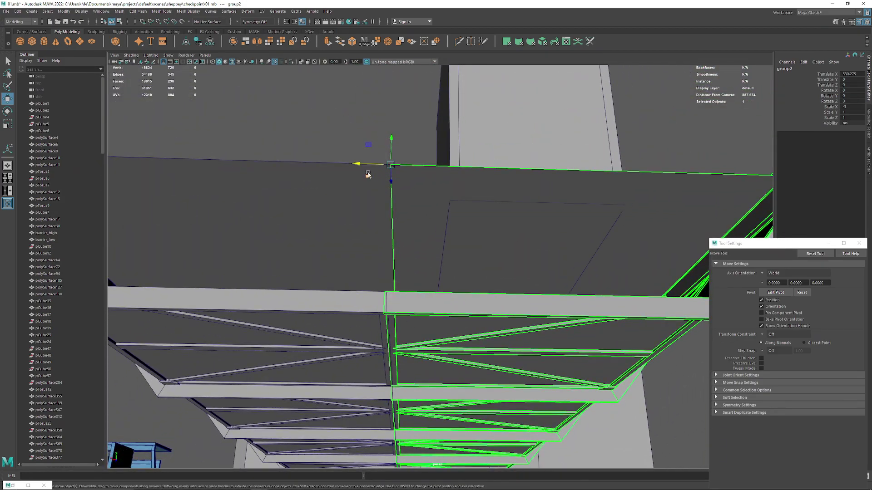
scroll(451, 278, up, 2)
scroll(456, 341, up, 2)
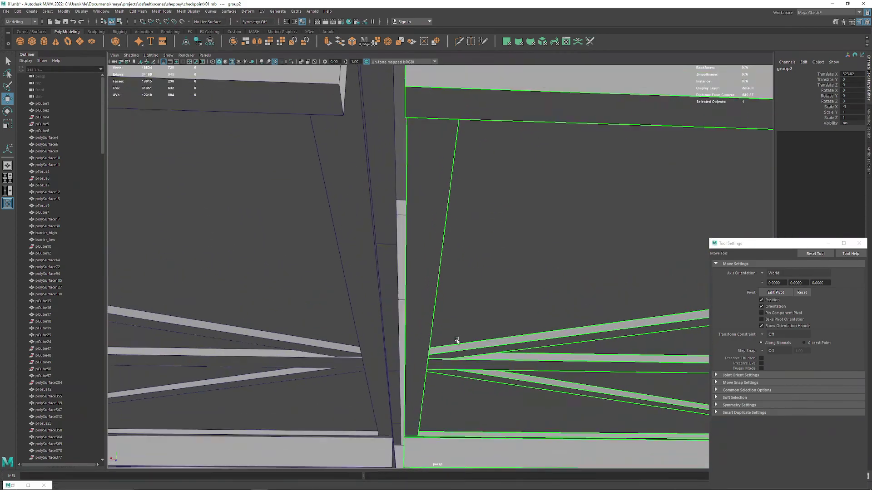
scroll(456, 344, up, 1)
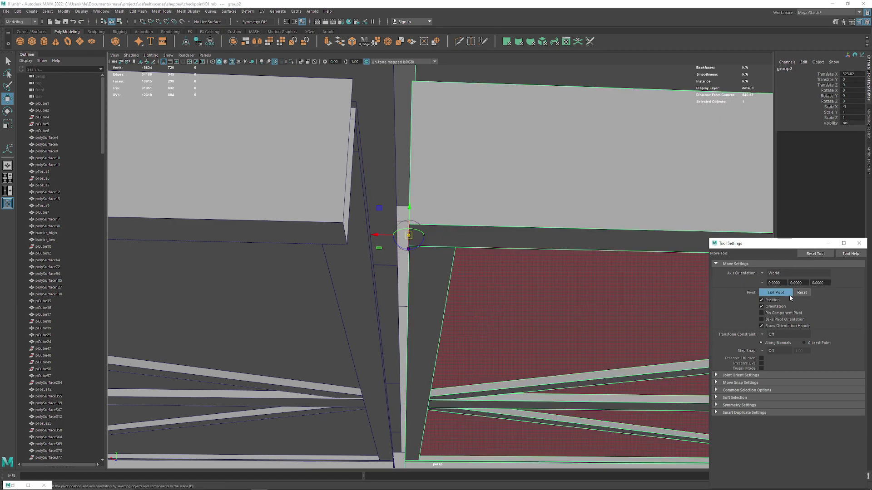
drag(374, 235, 345, 231)
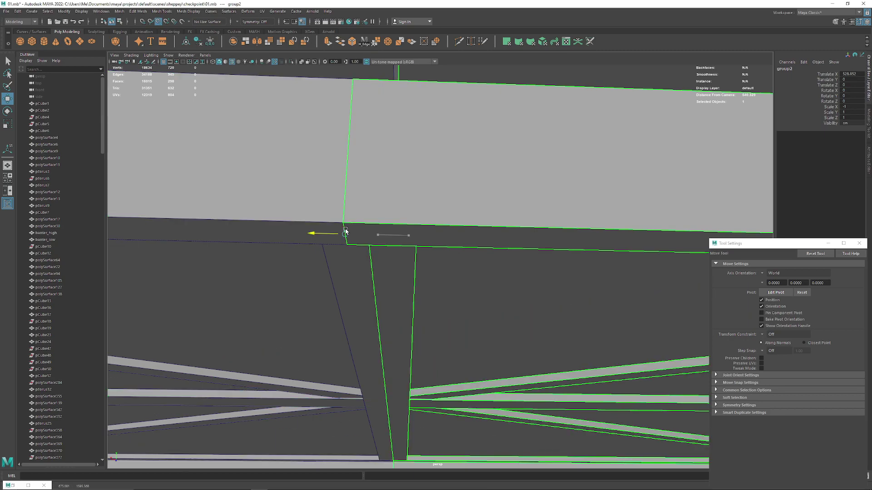
scroll(383, 206, down, 5)
scroll(394, 179, down, 5)
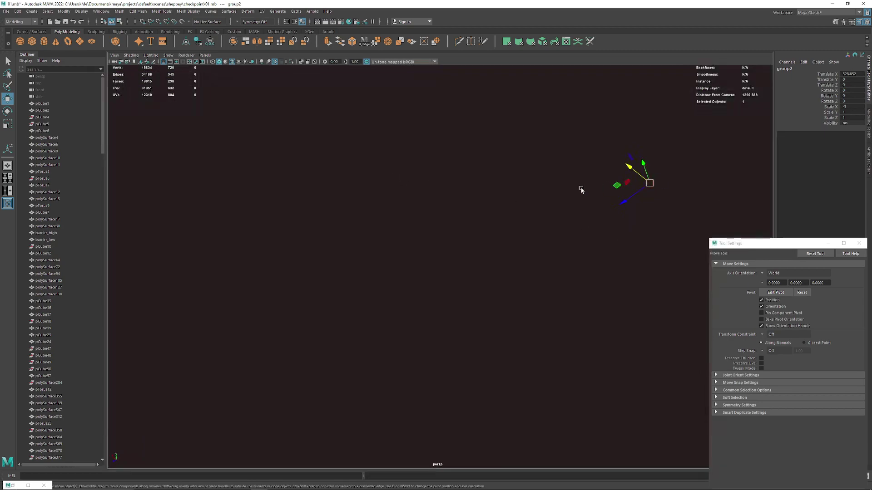
scroll(582, 189, up, 5)
Deselect the bridge and check the tower, bridge and rails together from below and above
click(493, 119)
alt+drag(493, 119, 478, 228)
scroll(407, 267, up, 3)
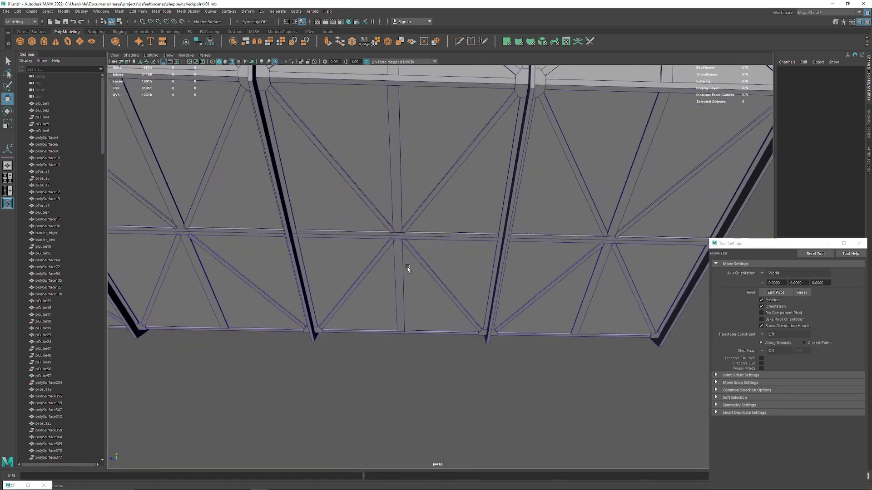
mouse_move(407, 267)
alt+mouse_down()
mouse_move(319, 265)
mouse_move(393, 364)
mouse_move(241, 265)
mouse_move(342, 254)
mouse_move(346, 213)
mouse_move(341, 291)
mouse_move(404, 283)
alt+mouse_up()
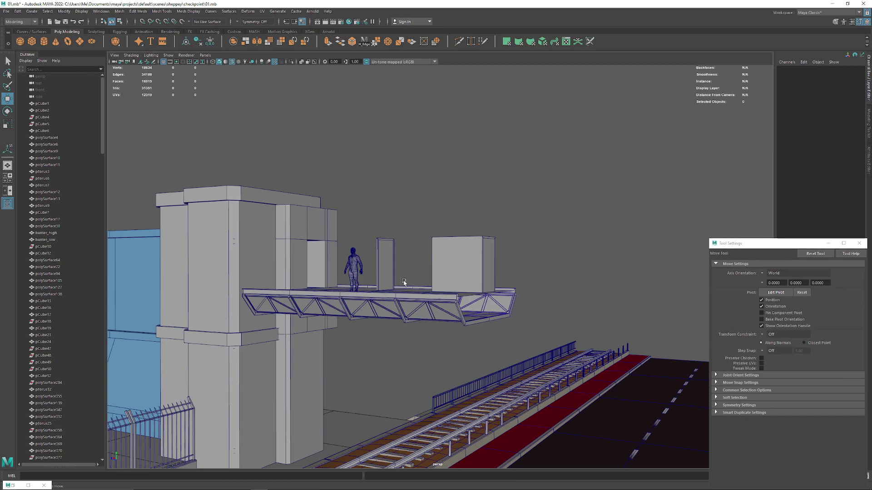
mouse_move(404, 282)
alt+mouse_down()
mouse_move(454, 304)
mouse_move(430, 325)
mouse_move(420, 276)
mouse_move(407, 311)
mouse_move(460, 304)
mouse_move(391, 312)
mouse_move(410, 322)
mouse_move(453, 303)
mouse_move(419, 310)
mouse_move(331, 271)
mouse_move(302, 272)
mouse_move(399, 327)
mouse_move(410, 266)
mouse_move(339, 264)
mouse_move(471, 286)
mouse_move(439, 288)
mouse_move(509, 273)
mouse_move(505, 286)
mouse_move(465, 259)
mouse_move(466, 235)
mouse_move(434, 235)
alt+mouse_up()
click(488, 282)
key(f)
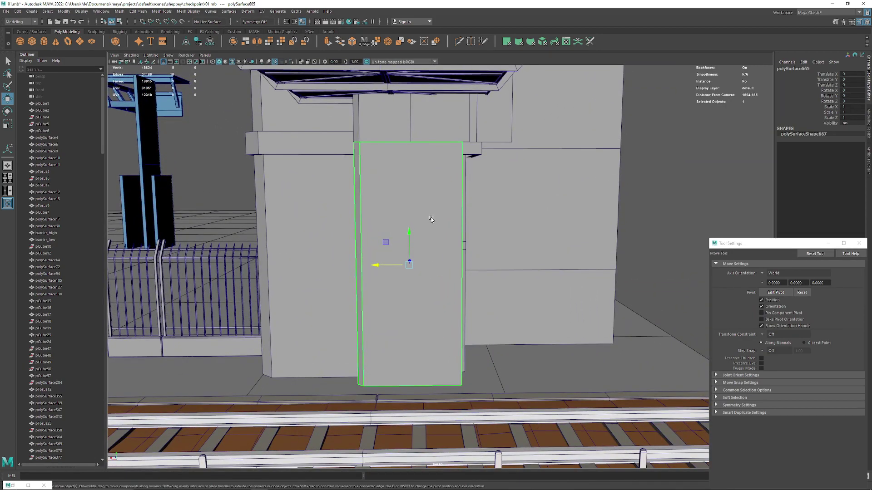
right_click(431, 216)
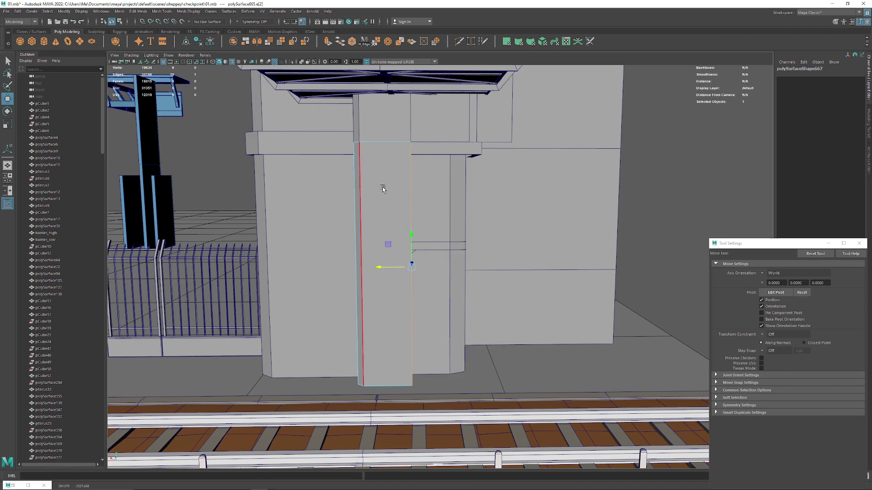
key(F8)
alt+drag(411, 175, 425, 202)
click(425, 202)
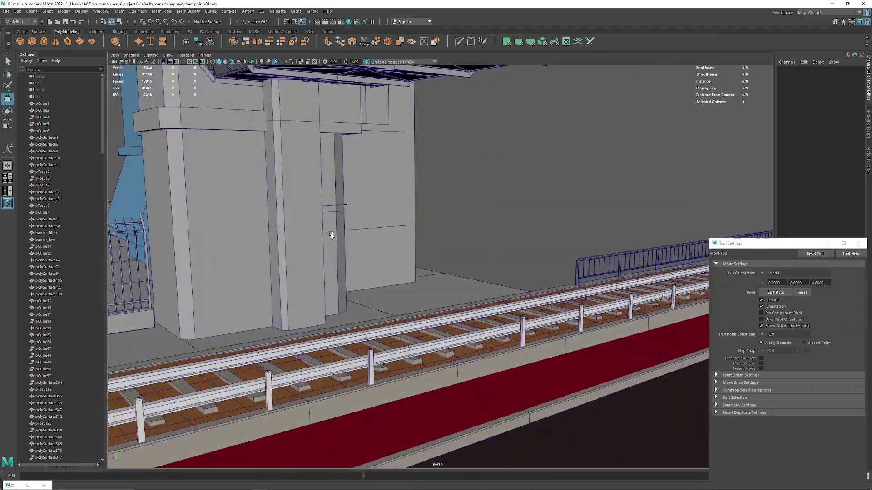
mouse_move(330, 233)
alt+mouse_down()
mouse_move(430, 259)
mouse_move(317, 278)
mouse_move(288, 271)
mouse_move(298, 281)
mouse_move(288, 272)
mouse_move(295, 274)
mouse_move(289, 232)
alt+mouse_up()
alt+right_drag(288, 231, 284, 212)
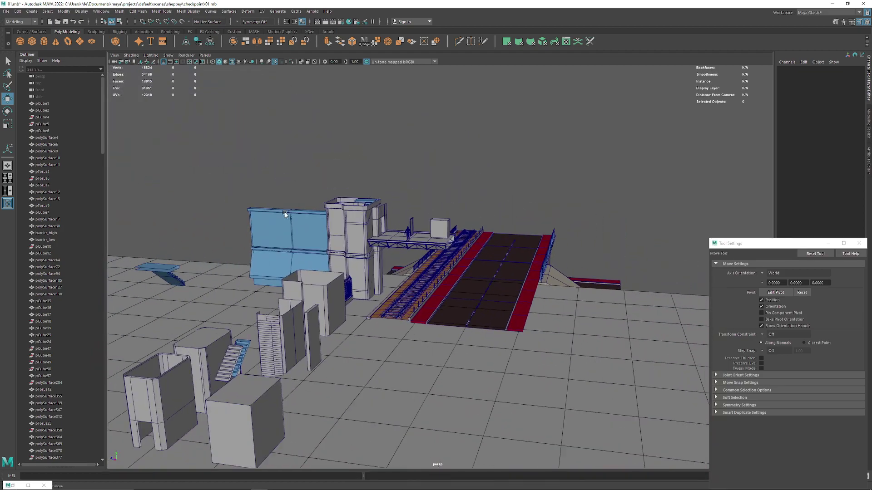
alt+drag(285, 212, 214, 218)
mouse_move(214, 218)
alt+right_down()
mouse_move(382, 298)
mouse_move(410, 341)
mouse_move(399, 364)
alt+right_up()
alt+drag(400, 363, 390, 387)
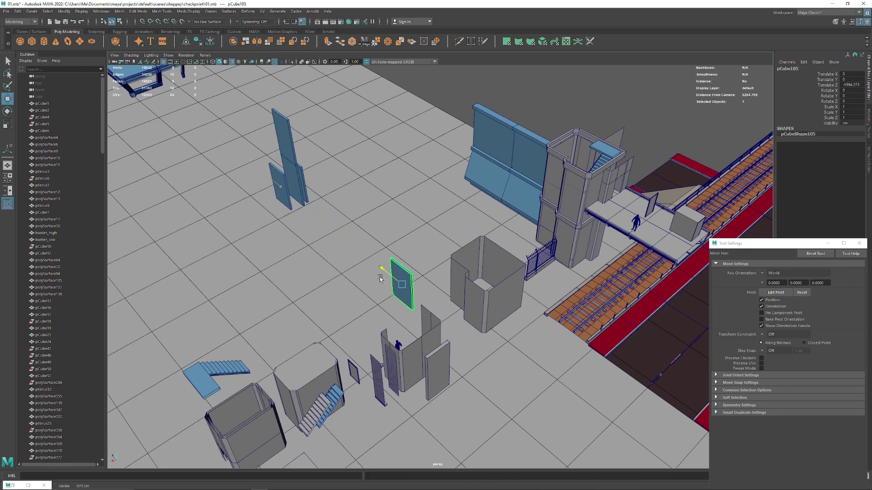
Slide the blue panel pCube105 along Z under the bridge beside the tower
drag(380, 278, 423, 317)
alt+drag(424, 317, 345, 295)
alt+right_drag(345, 295, 312, 317)
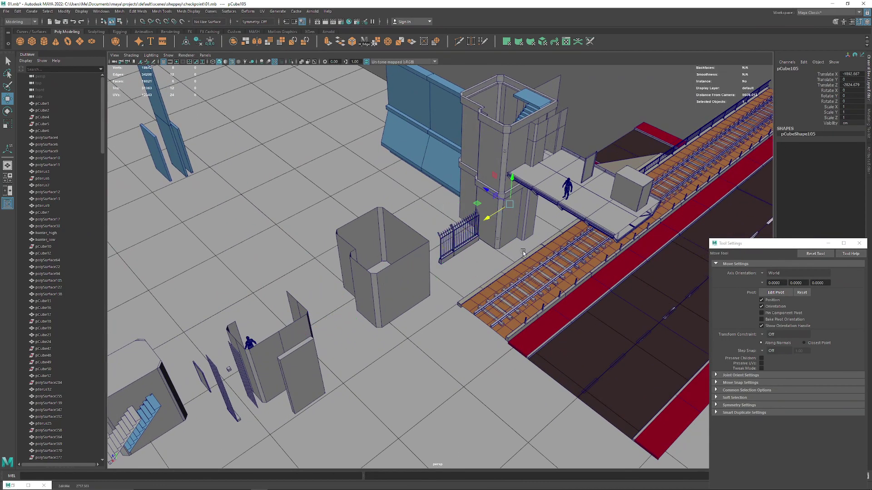
alt+right_drag(523, 253, 347, 302)
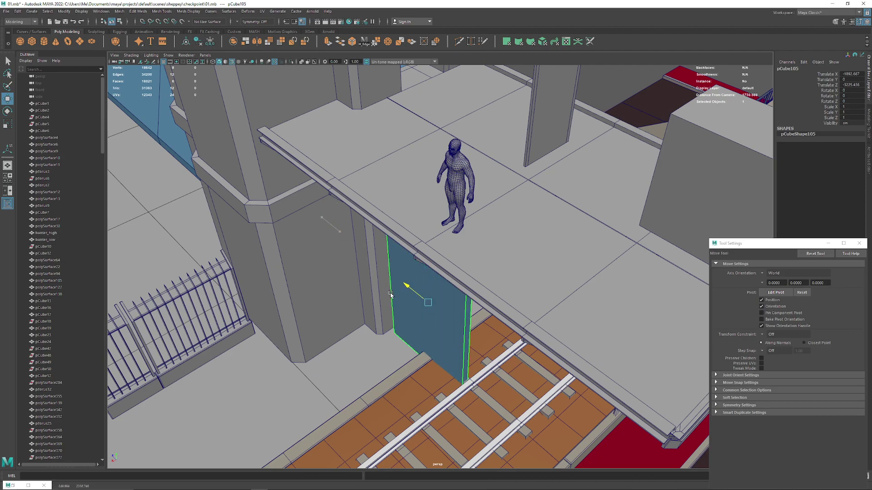
drag(390, 294, 384, 286)
mouse_move(383, 286)
alt+mouse_down()
mouse_move(364, 280)
mouse_move(435, 346)
mouse_move(375, 343)
alt+mouse_up()
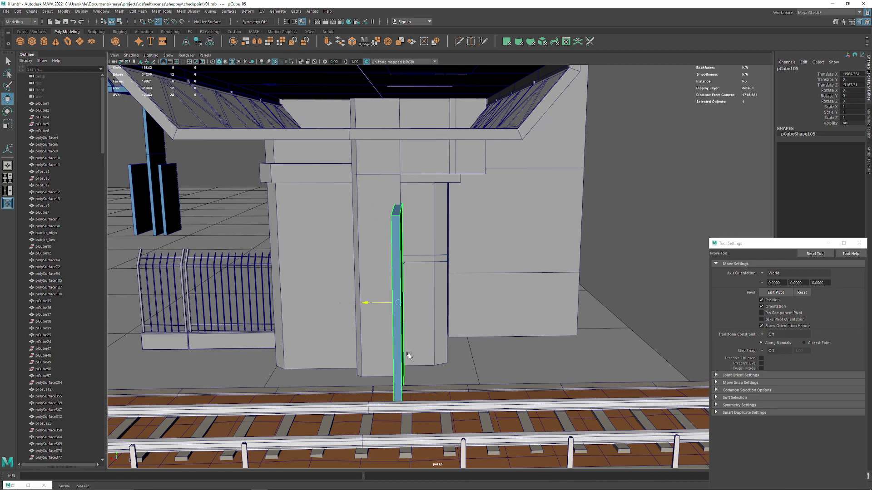
mouse_move(376, 350)
alt+mouse_down()
mouse_move(432, 349)
mouse_move(420, 306)
mouse_move(378, 268)
alt+mouse_up()
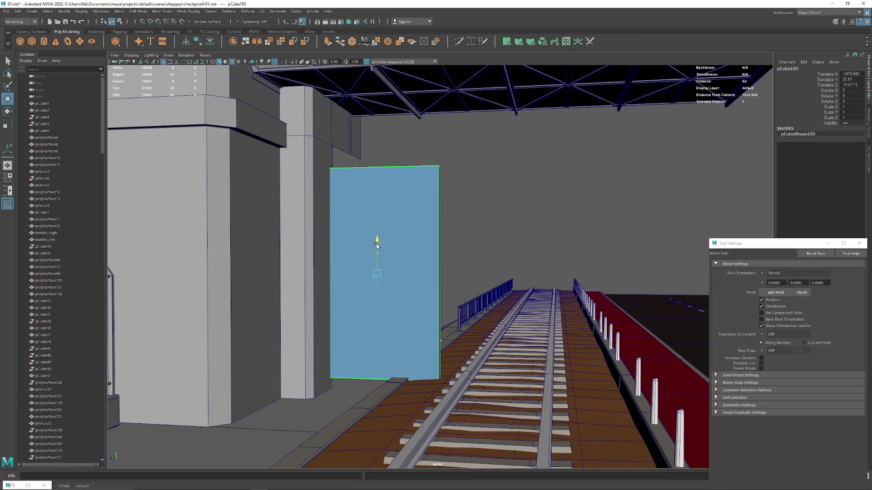
mouse_move(381, 230)
alt+mouse_down()
mouse_move(395, 254)
mouse_move(354, 254)
mouse_move(394, 324)
mouse_move(308, 266)
mouse_move(355, 228)
mouse_move(410, 270)
mouse_move(403, 271)
mouse_move(417, 267)
mouse_move(371, 319)
mouse_move(433, 310)
mouse_move(346, 240)
alt+mouse_up()
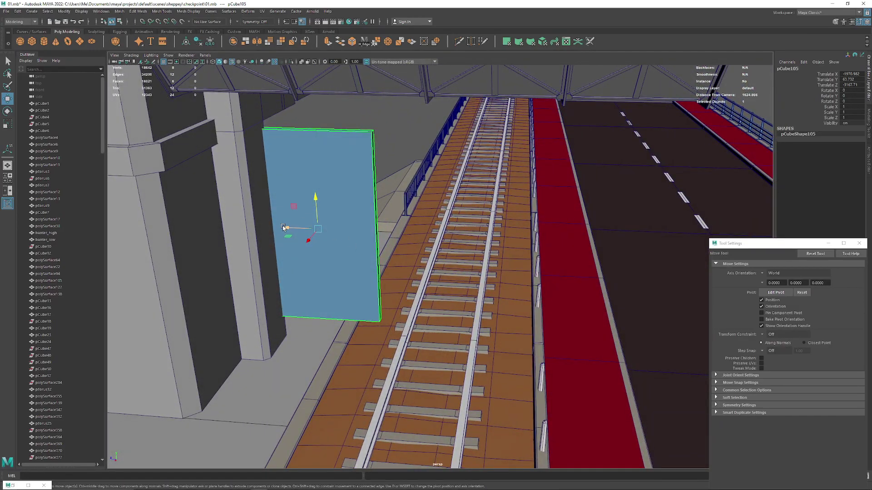
mouse_move(283, 228)
mouse_down()
mouse_move(337, 243)
mouse_move(317, 200)
mouse_move(329, 156)
mouse_up()
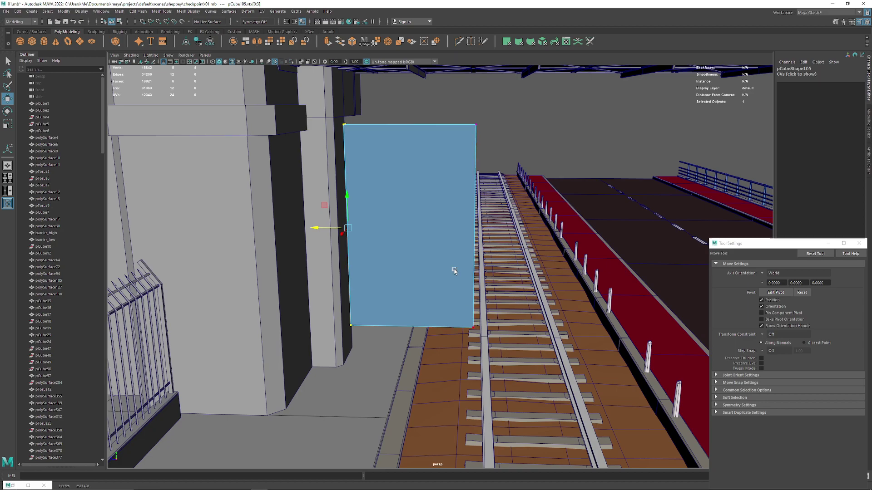
Widen the panel toward the tracks and raise its top vertices to the bridge underside
alt+drag(454, 271, 388, 164)
alt+right_drag(483, 439, 338, 262)
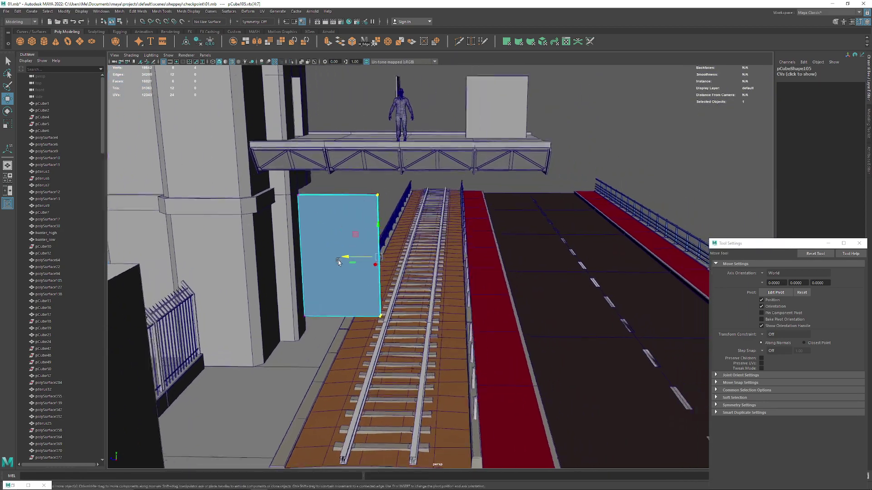
mouse_move(337, 259)
mouse_down()
mouse_move(427, 275)
mouse_move(414, 255)
mouse_move(444, 288)
mouse_move(445, 296)
mouse_move(329, 255)
mouse_move(399, 269)
mouse_move(363, 274)
mouse_move(388, 275)
mouse_move(399, 344)
mouse_move(415, 195)
mouse_up()
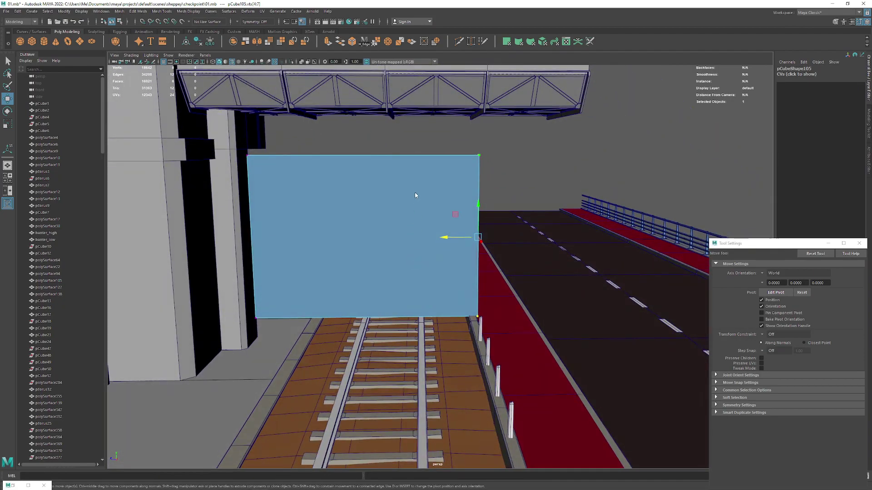
alt+drag(503, 228, 363, 197)
click(364, 196)
right_drag(363, 197, 339, 228)
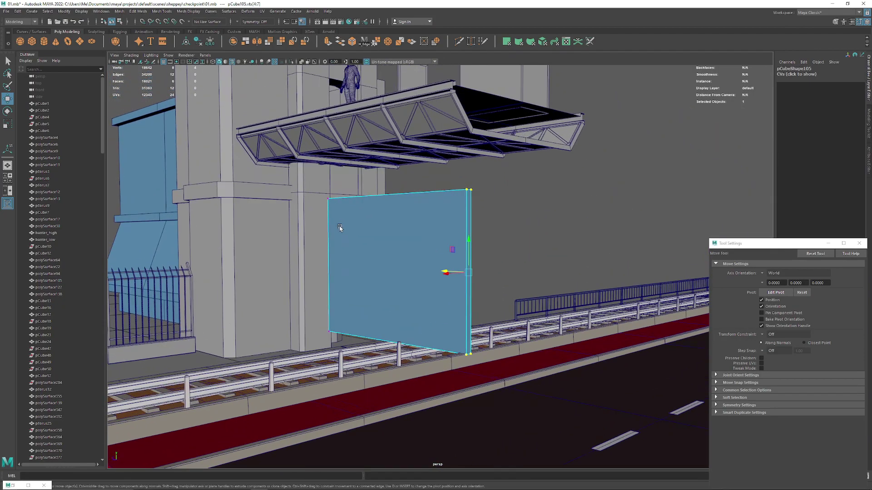
alt+drag(560, 271, 408, 236)
drag(409, 236, 390, 261)
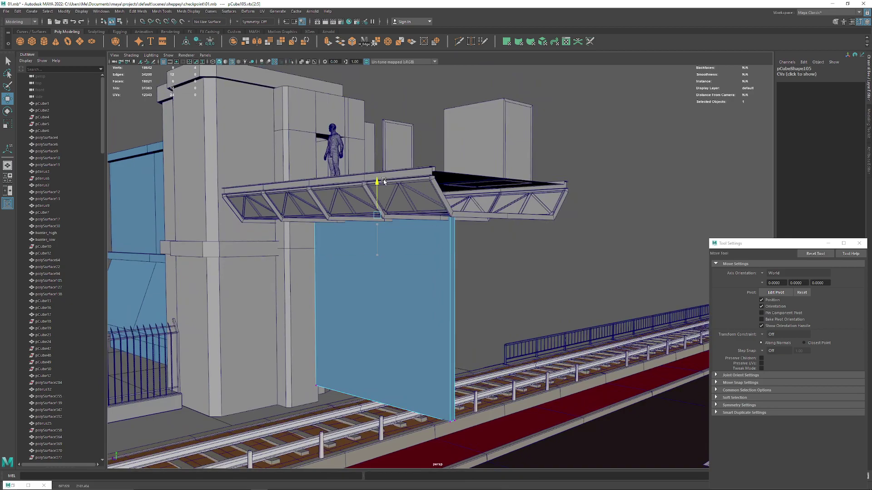
alt+drag(384, 182, 404, 261)
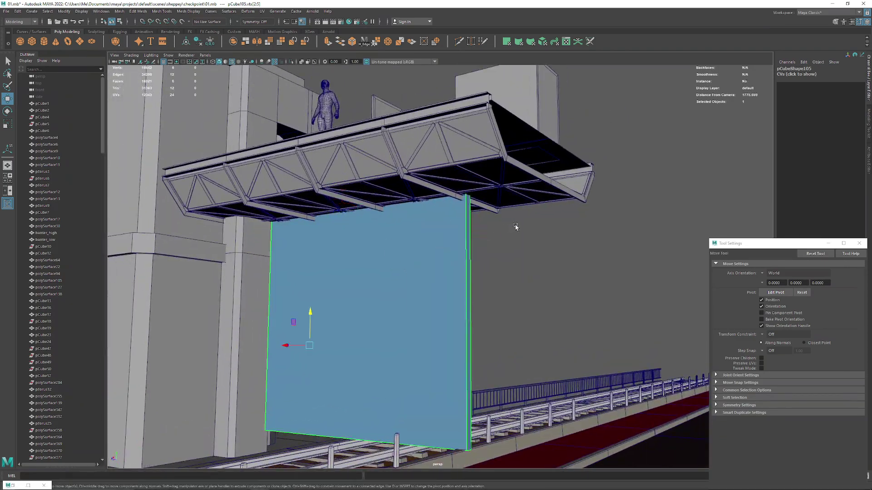
Clear the vertex selection and review the bridge, rails and road together
click(516, 226)
mouse_move(515, 226)
alt+mouse_down()
mouse_move(409, 262)
mouse_move(430, 224)
mouse_move(358, 213)
mouse_move(362, 205)
mouse_move(373, 235)
mouse_move(467, 205)
mouse_move(463, 189)
alt+mouse_up()
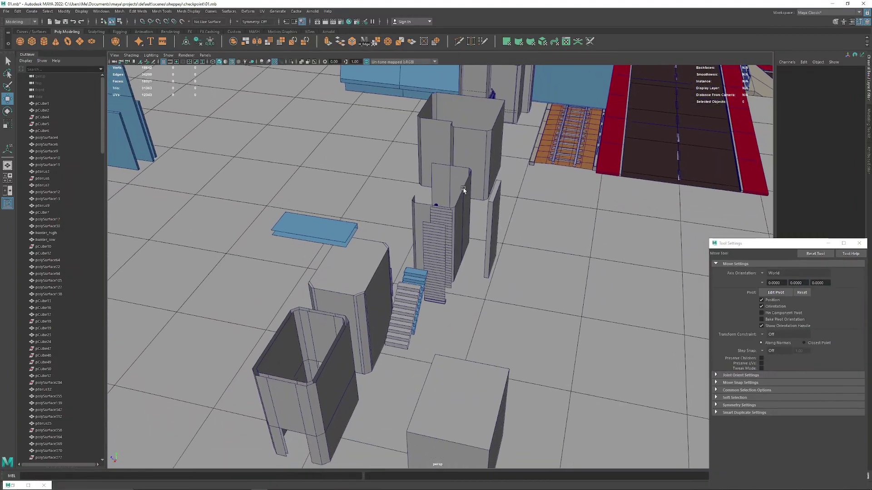
scroll(454, 240, up, 3)
scroll(442, 294, up, 4)
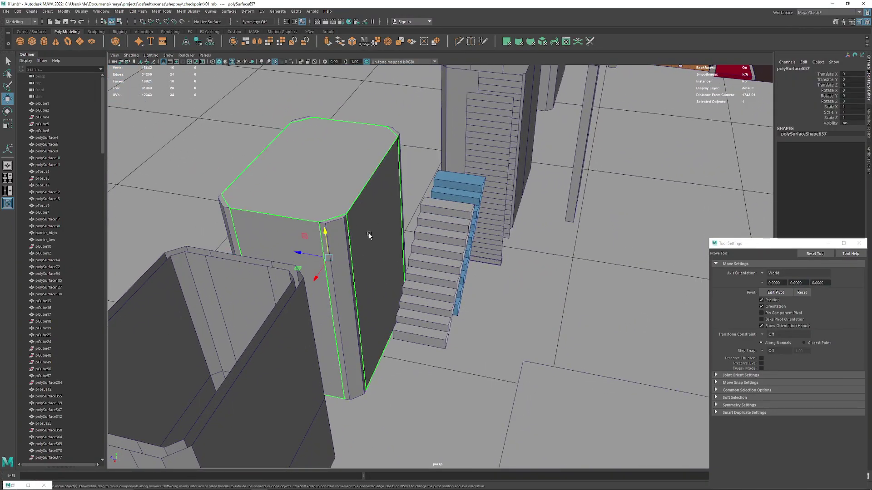
scroll(349, 239, down, 3)
scroll(332, 249, down, 3)
scroll(311, 264, up, 2)
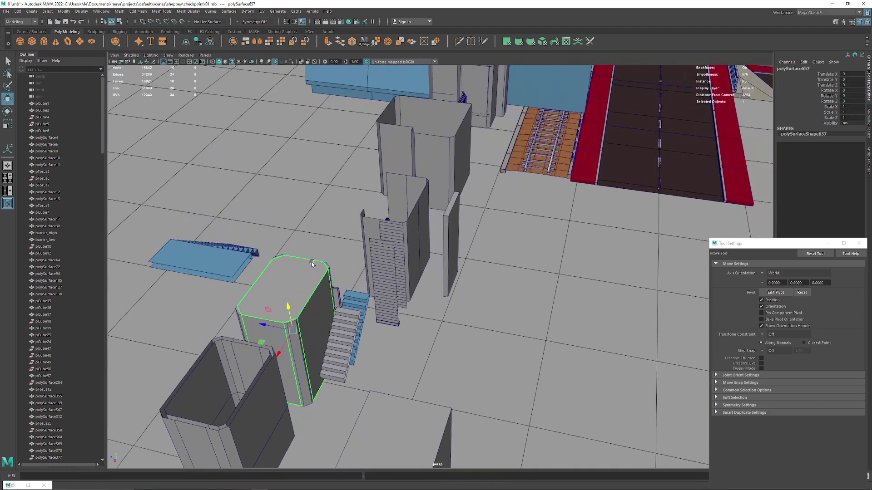
mouse_move(311, 261)
alt+mouse_down()
mouse_move(331, 365)
mouse_move(406, 291)
alt+mouse_up()
Move the first grey column half toward the red curb to line it up
click(365, 254)
alt+drag(365, 254, 359, 297)
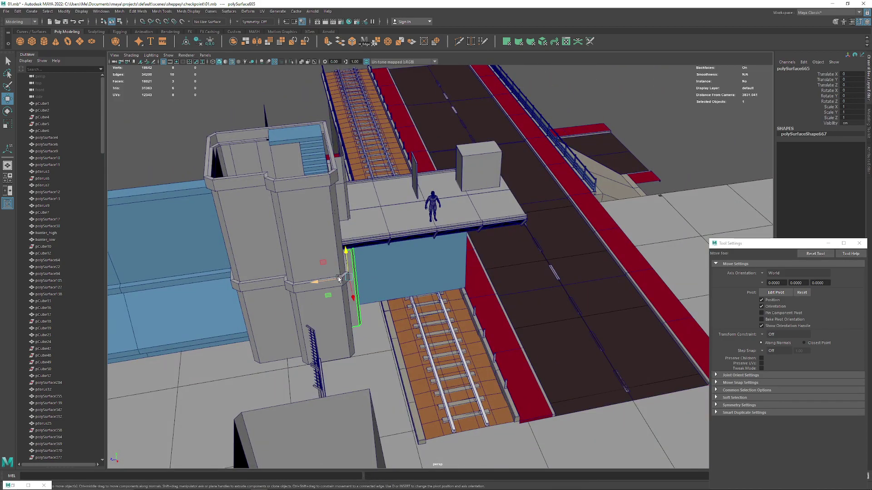
middle_drag(494, 280, 477, 282)
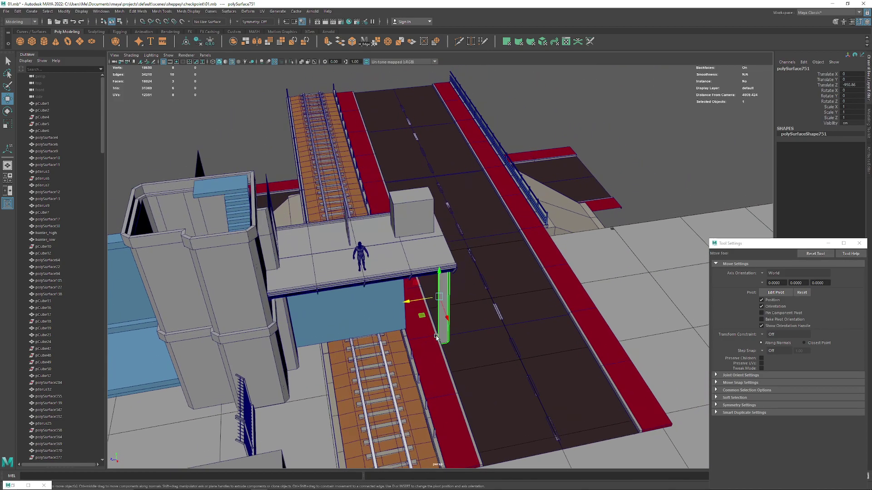
alt+drag(476, 282, 409, 300)
alt+right_drag(408, 300, 357, 289)
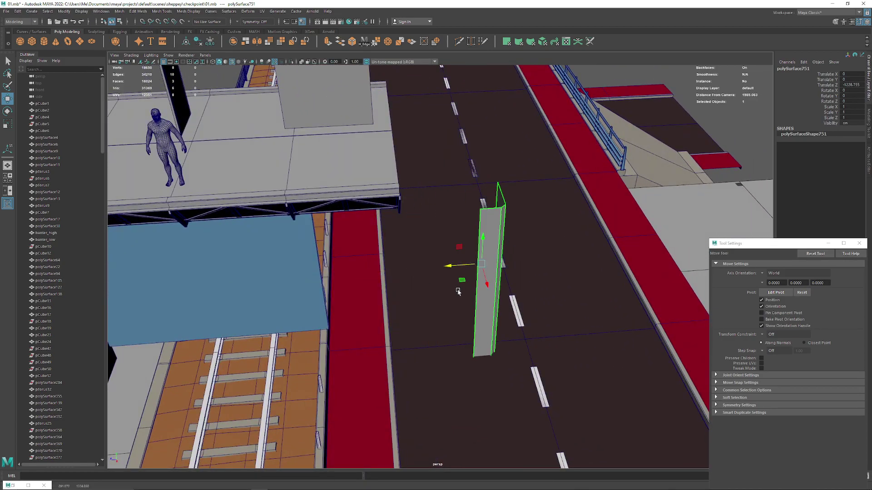
alt+drag(457, 291, 380, 296)
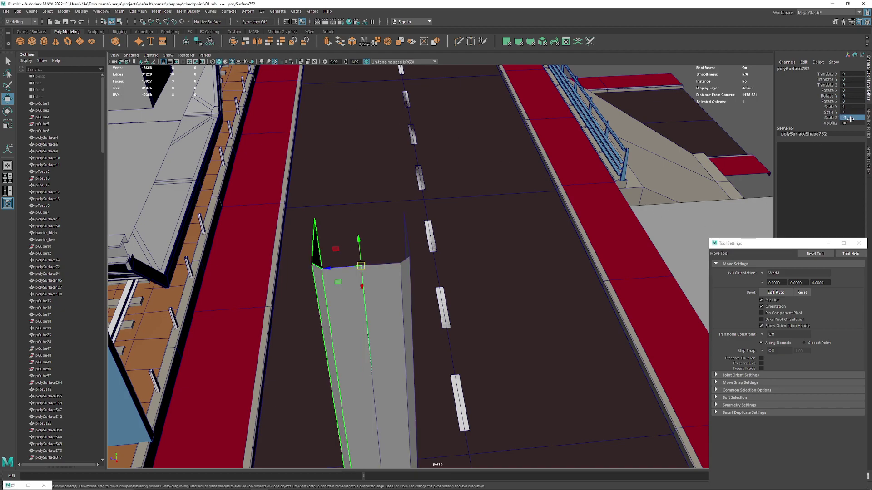
Add the second column half to the selection alongside the first
scroll(393, 287, down, 5)
mouse_move(393, 287)
alt+mouse_down()
mouse_move(401, 242)
mouse_move(390, 227)
mouse_move(375, 215)
mouse_move(318, 213)
mouse_move(433, 206)
mouse_move(441, 273)
alt+mouse_up()
scroll(401, 242, up, 3)
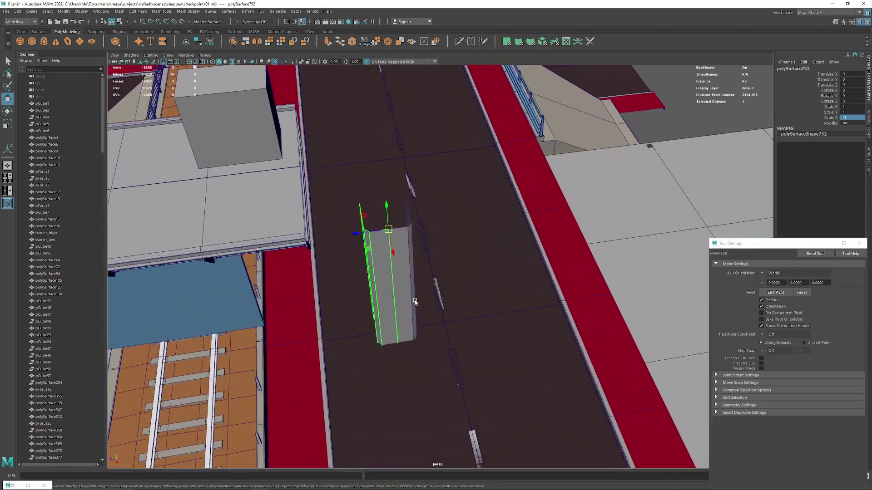
shift+click(402, 242)
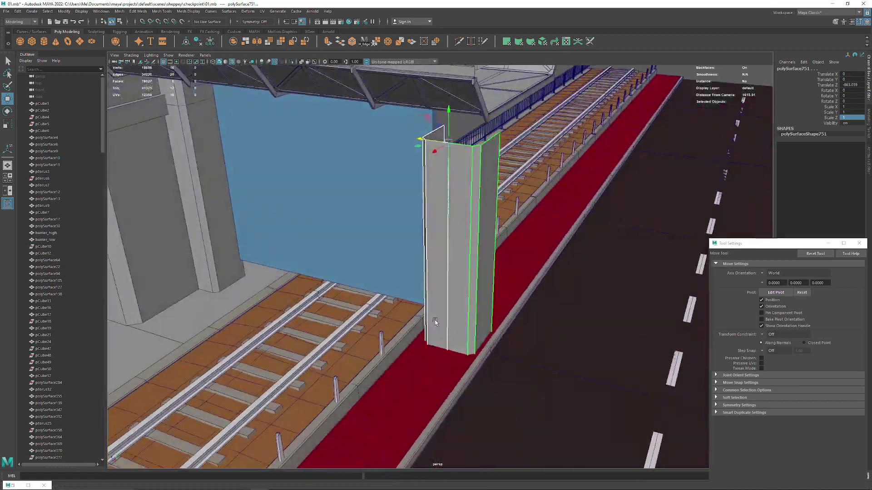
scroll(444, 309, up, 3)
scroll(443, 308, down, 3)
mouse_move(444, 308)
alt+mouse_down()
mouse_move(436, 300)
mouse_move(434, 310)
mouse_move(426, 281)
alt+mouse_up()
scroll(433, 310, up, 3)
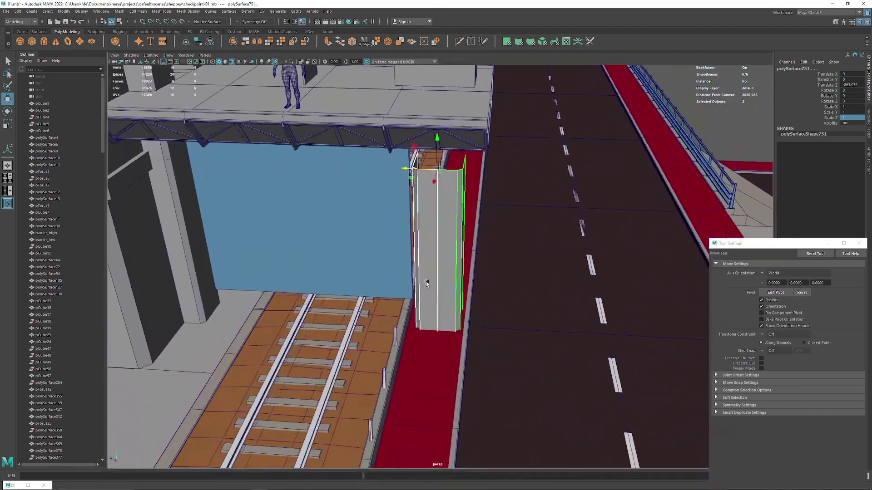
scroll(426, 282, down, 3)
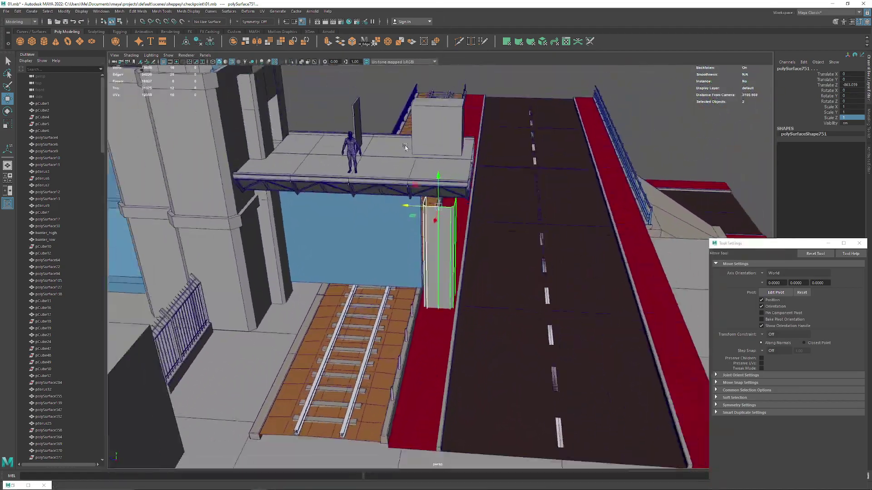
Combine the two halves, merge their seam vertices, and switch the column to vertex mode
alt+drag(391, 180, 407, 254)
scroll(406, 254, up, 3)
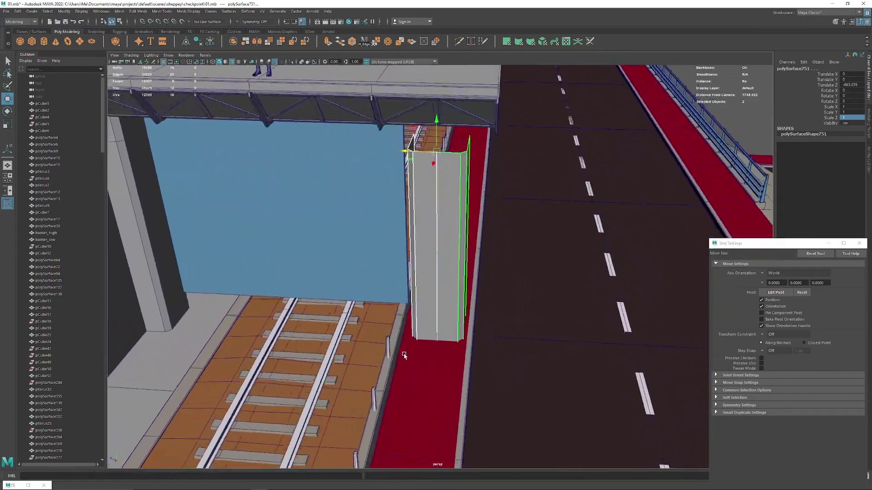
scroll(410, 268, down, 1)
scroll(410, 267, up, 2)
scroll(397, 243, down, 3)
scroll(390, 227, up, 2)
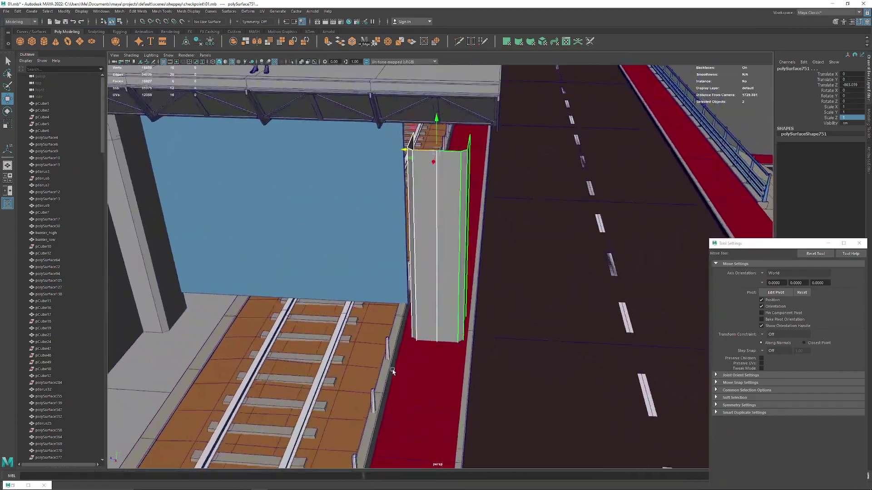
scroll(383, 210, down, 1)
mouse_move(382, 210)
alt+mouse_down()
mouse_move(332, 250)
mouse_move(458, 202)
alt+mouse_up()
scroll(314, 265, up, 2)
scroll(458, 202, up, 1)
scroll(409, 254, up, 2)
scroll(361, 297, up, 2)
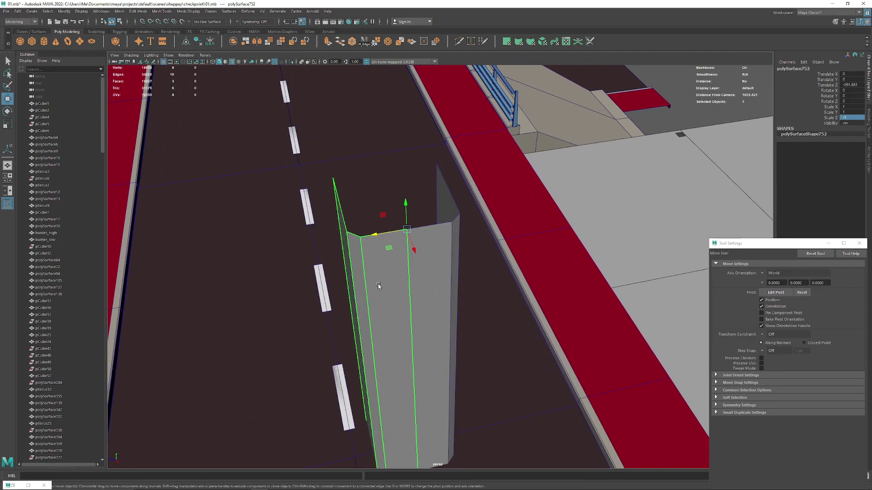
alt+drag(362, 238, 429, 253)
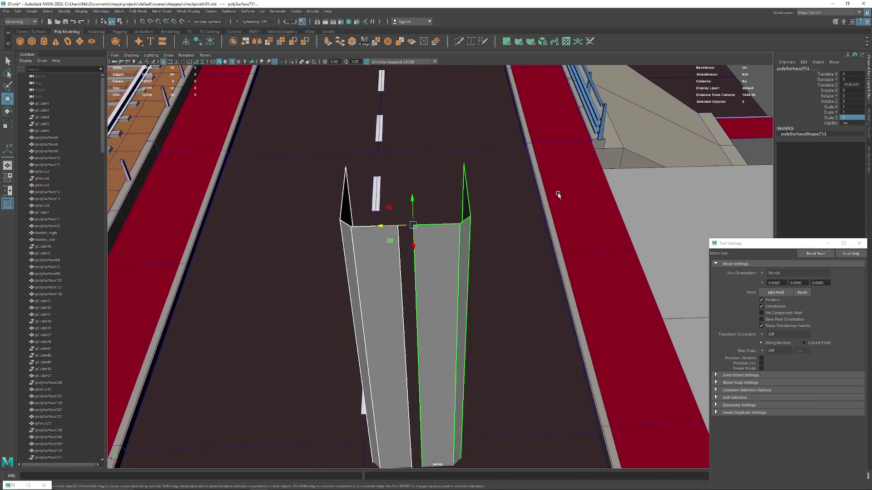
right_drag(435, 246, 402, 245)
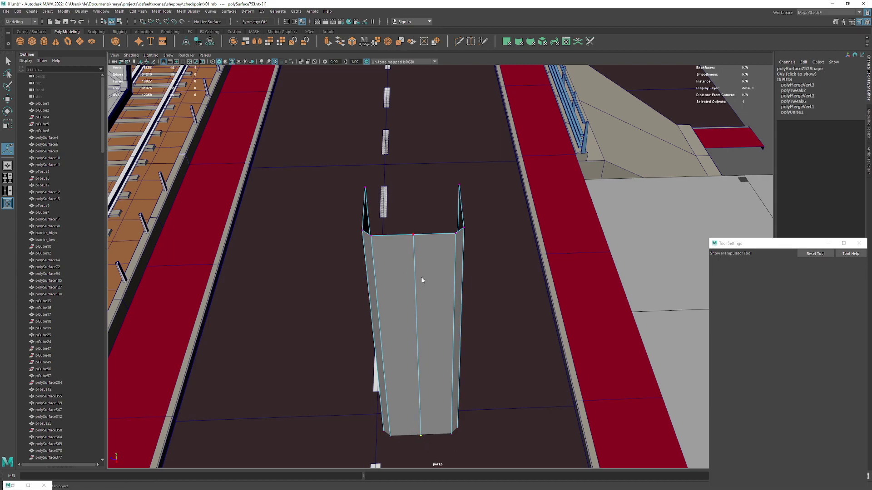
Delete the middle edge of the U-shaped column with Ctrl+Delete
key(F8)
mouse_move(421, 280)
alt+mouse_down()
mouse_move(380, 275)
mouse_move(488, 286)
alt+mouse_up()
right_drag(420, 264, 416, 262)
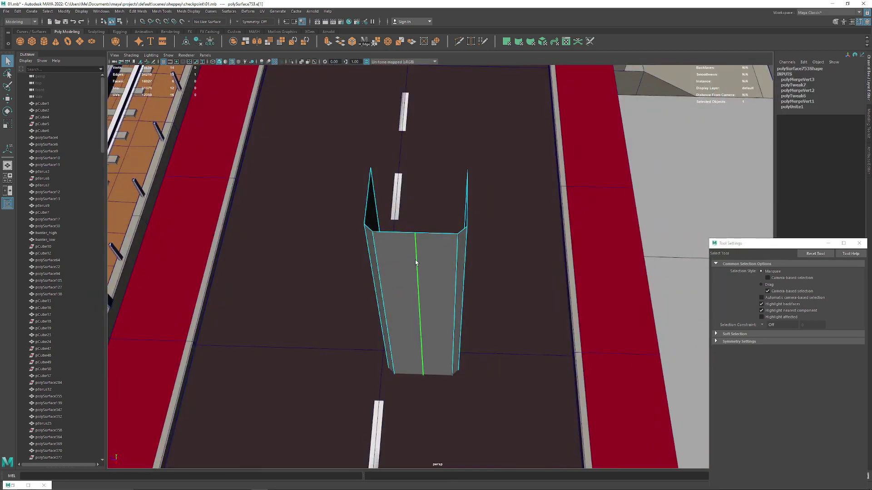
key(F8)
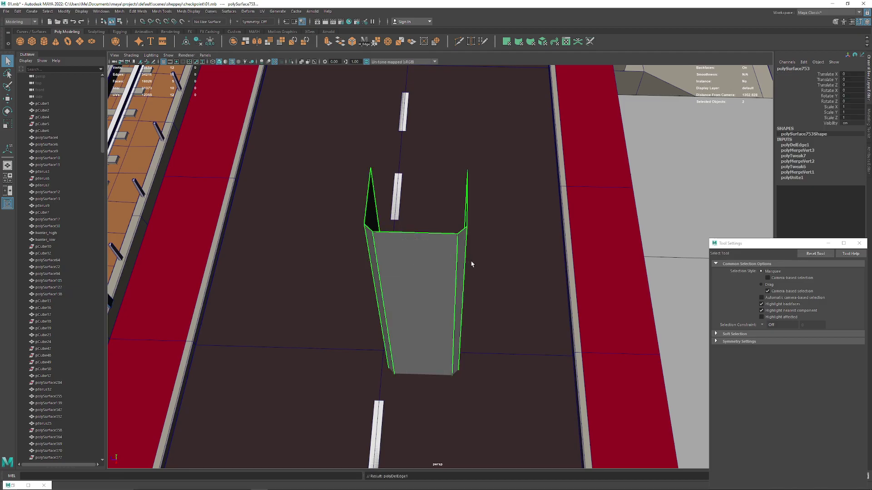
mouse_move(473, 259)
alt+mouse_down()
mouse_move(373, 217)
mouse_move(432, 321)
mouse_move(354, 305)
mouse_move(317, 239)
mouse_move(287, 236)
mouse_move(346, 194)
mouse_move(313, 218)
alt+mouse_up()
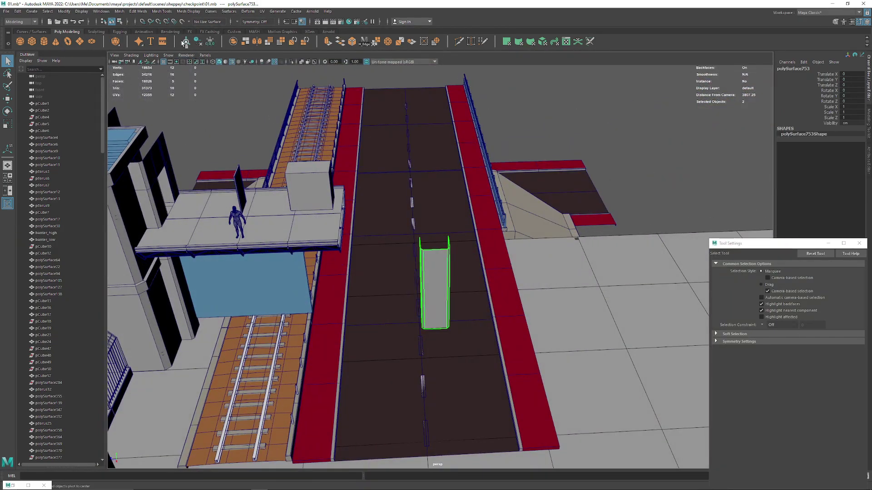
Move the column under the truss bridge beside the rails
key(w)
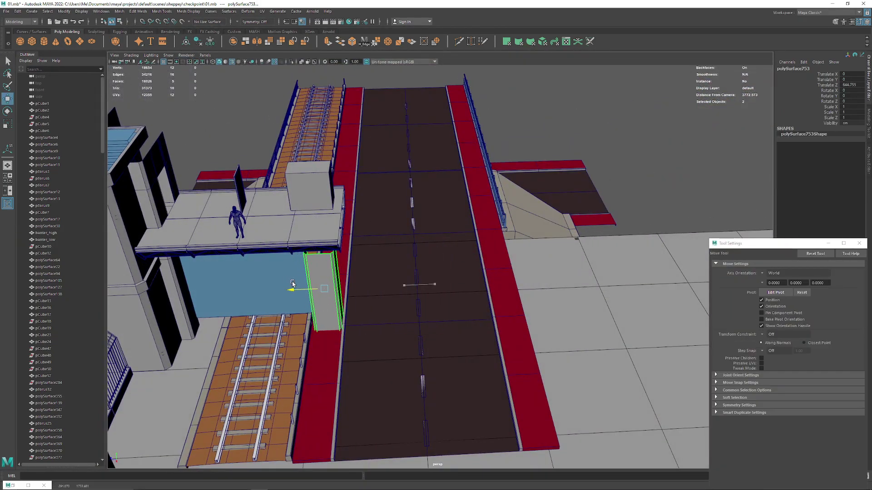
alt+drag(292, 283, 470, 311)
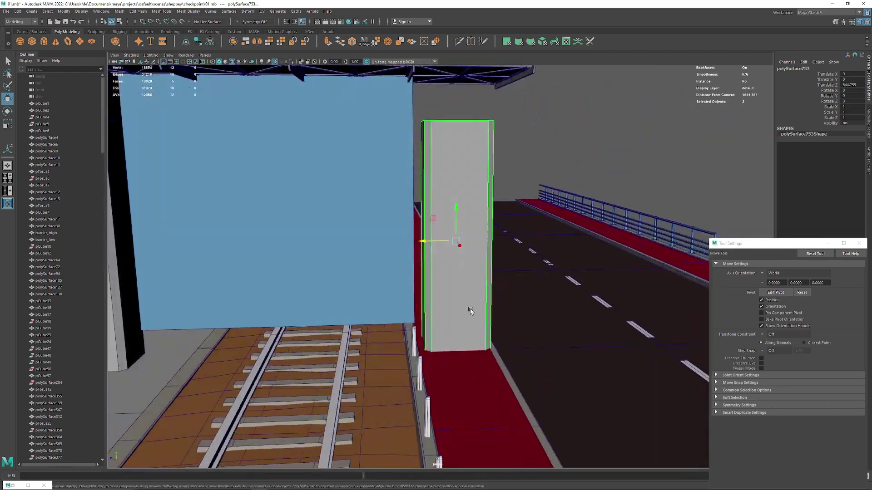
mouse_move(417, 245)
alt+mouse_down()
mouse_move(428, 245)
mouse_move(447, 273)
mouse_move(389, 253)
mouse_move(403, 251)
mouse_move(411, 230)
mouse_move(410, 249)
mouse_move(412, 221)
alt+mouse_up()
click(413, 173)
mouse_move(413, 172)
alt+mouse_down()
mouse_move(400, 106)
mouse_move(510, 428)
alt+mouse_up()
Frame the column from several angles and marquee-select its top vertices
mouse_move(511, 427)
alt+mouse_down()
mouse_move(498, 403)
mouse_move(492, 325)
alt+mouse_up()
scroll(358, 313, up, 3)
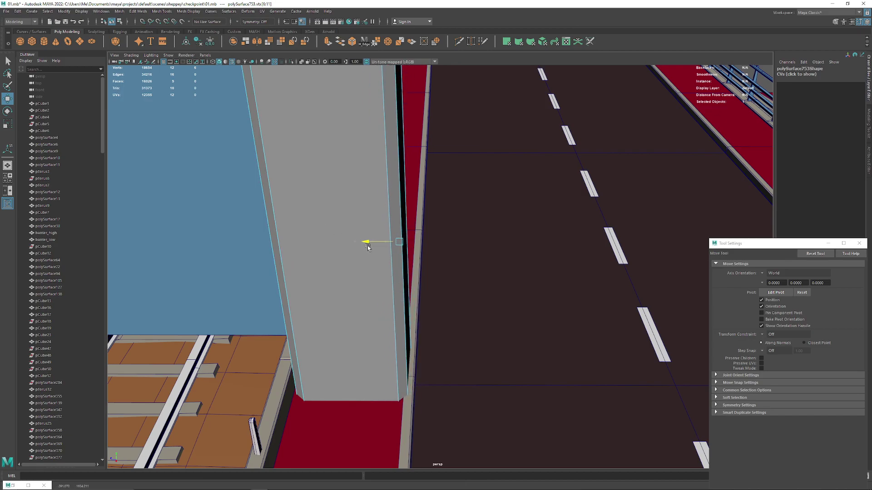
mouse_move(392, 250)
alt+mouse_down()
mouse_move(283, 284)
mouse_move(399, 272)
mouse_move(399, 292)
mouse_move(381, 266)
mouse_move(311, 225)
mouse_move(347, 231)
alt+mouse_up()
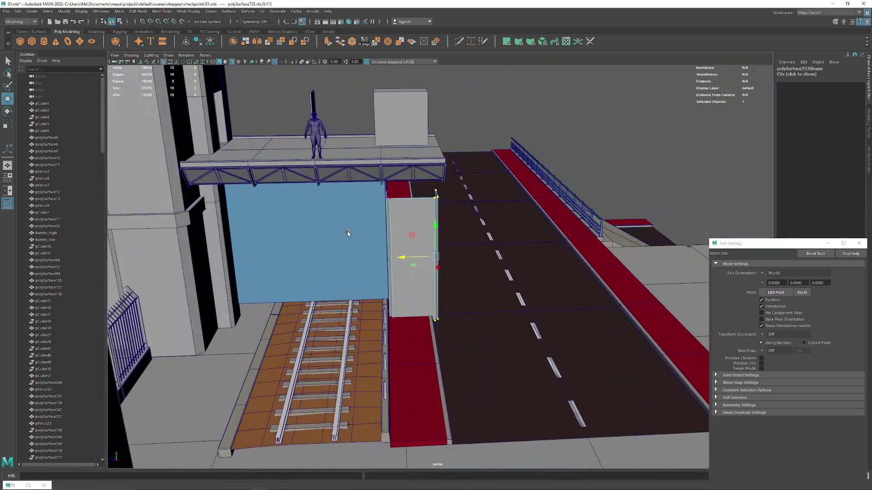
scroll(348, 225, up, 2)
scroll(420, 279, up, 3)
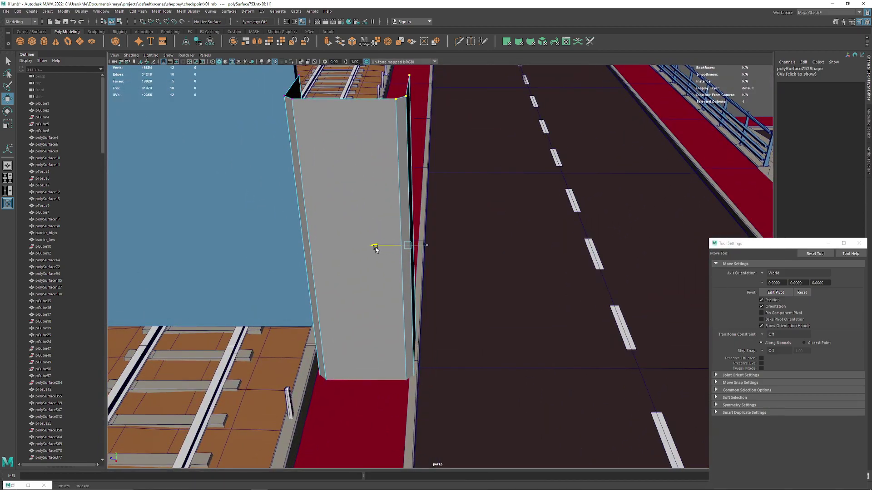
alt+drag(373, 247, 359, 248)
alt+drag(365, 195, 408, 285)
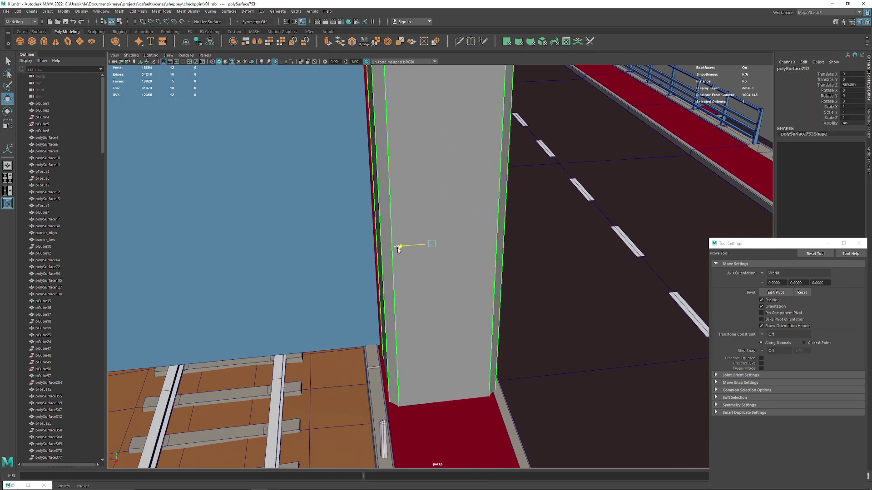
mouse_move(395, 249)
alt+mouse_down()
mouse_move(443, 360)
mouse_move(360, 175)
alt+mouse_up()
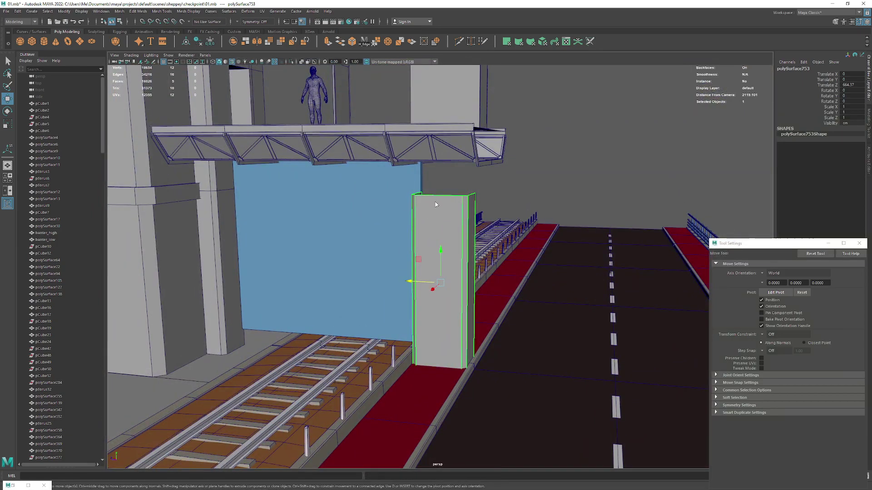
Raise the column's top vertices to the bridge underside, then reselect the whole column
key(F9)
mouse_move(549, 269)
alt+mouse_down()
mouse_move(383, 236)
mouse_move(416, 234)
alt+mouse_up()
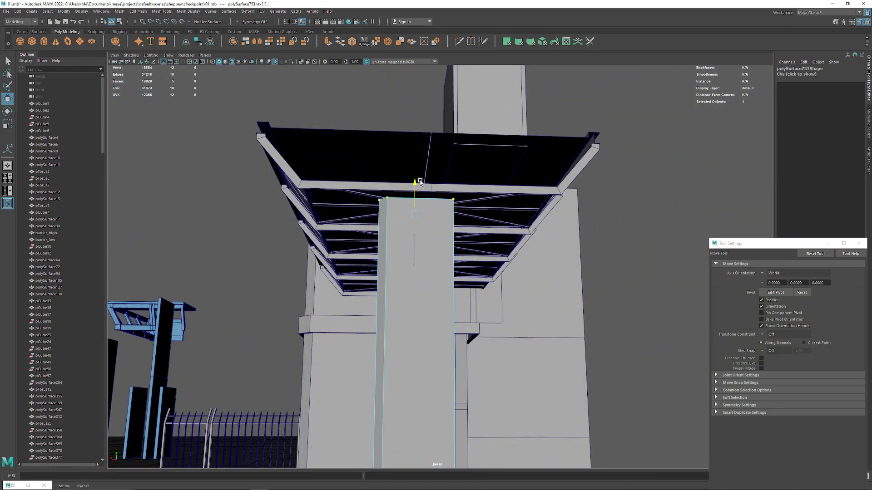
mouse_move(421, 177)
alt+mouse_down()
mouse_move(453, 298)
mouse_move(389, 208)
mouse_move(395, 277)
alt+mouse_up()
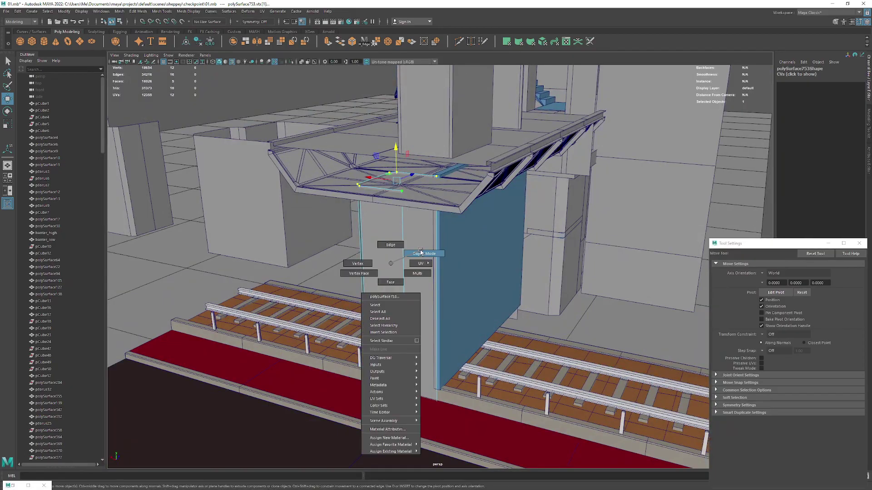
right_drag(395, 277, 389, 247)
mouse_move(389, 247)
alt+mouse_down()
mouse_move(409, 290)
mouse_move(423, 216)
mouse_move(432, 314)
mouse_move(414, 292)
mouse_move(432, 363)
alt+mouse_up()
click(433, 315)
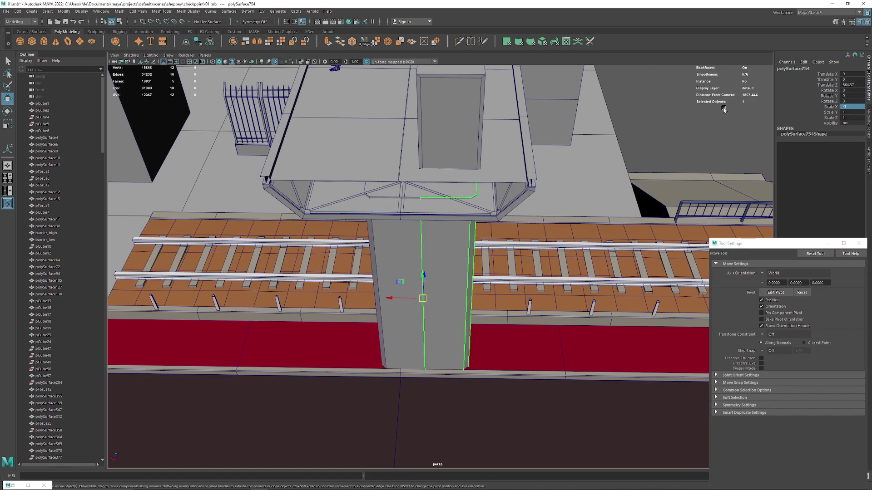
alt+drag(491, 227, 392, 218)
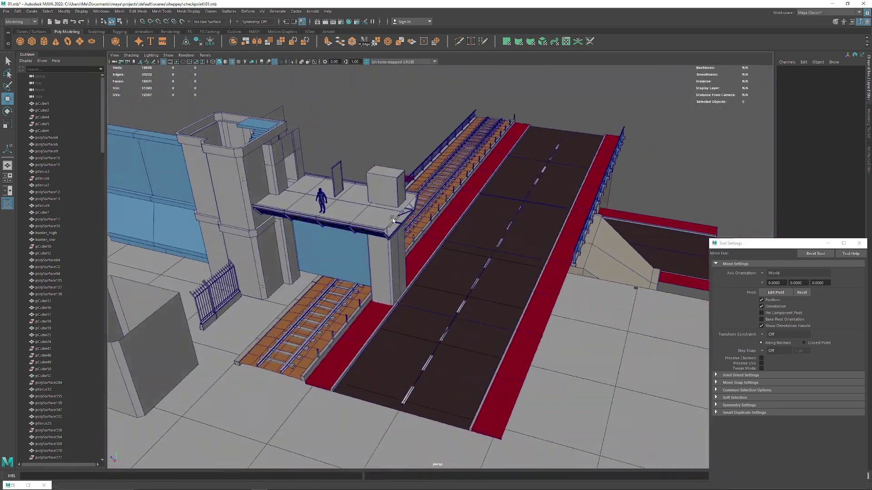
alt+right_drag(393, 218, 408, 312)
alt+drag(408, 312, 394, 237)
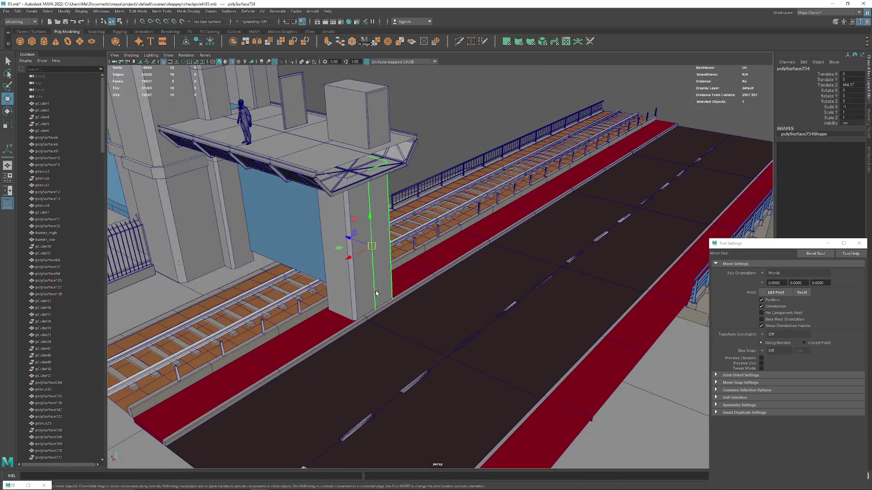
alt+drag(215, 139, 306, 258)
mouse_move(280, 229)
mouse_down()
mouse_move(527, 247)
mouse_move(495, 257)
mouse_up()
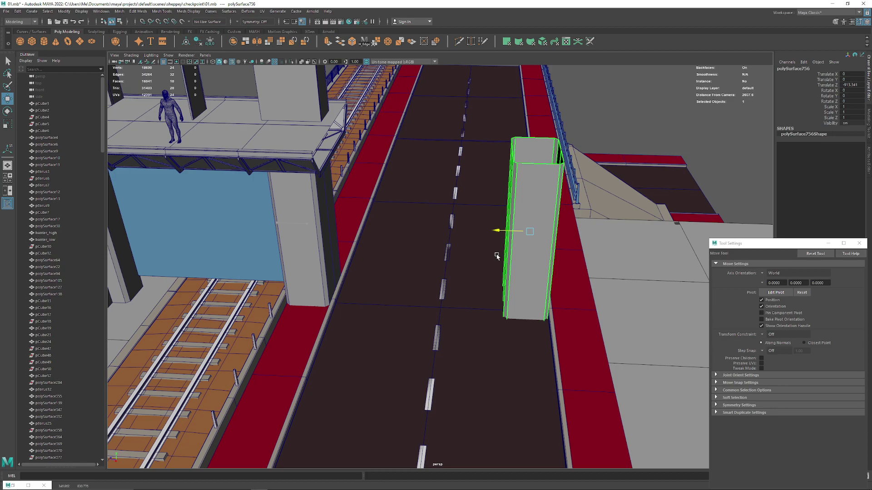
mouse_move(497, 257)
mouse_down()
mouse_move(451, 230)
mouse_move(371, 231)
mouse_up()
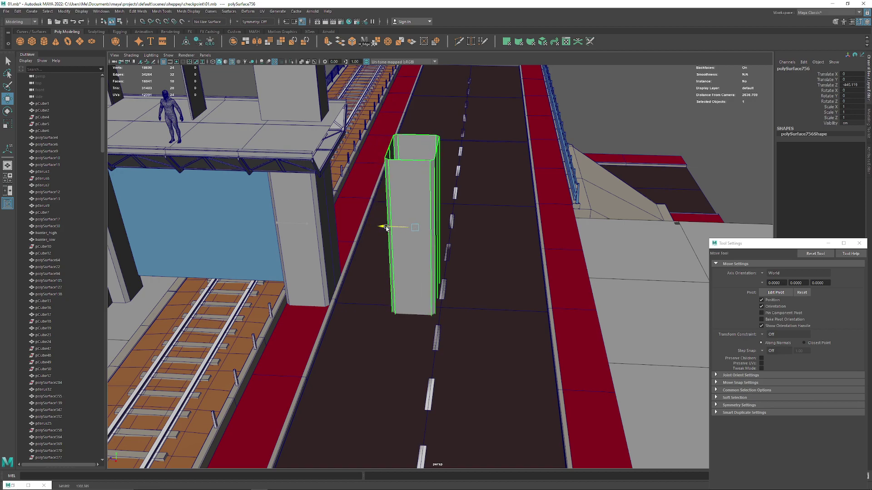
mouse_move(386, 228)
mouse_down()
mouse_move(598, 215)
mouse_move(590, 229)
mouse_up()
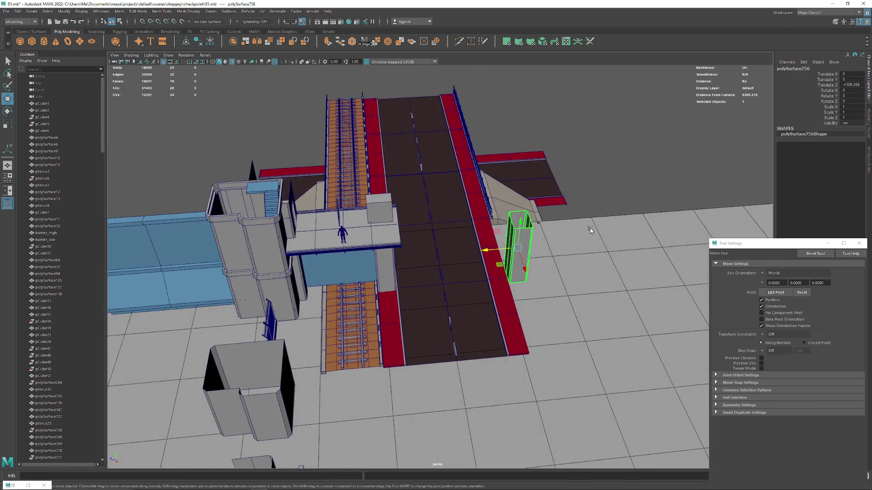
alt+drag(321, 256, 426, 306)
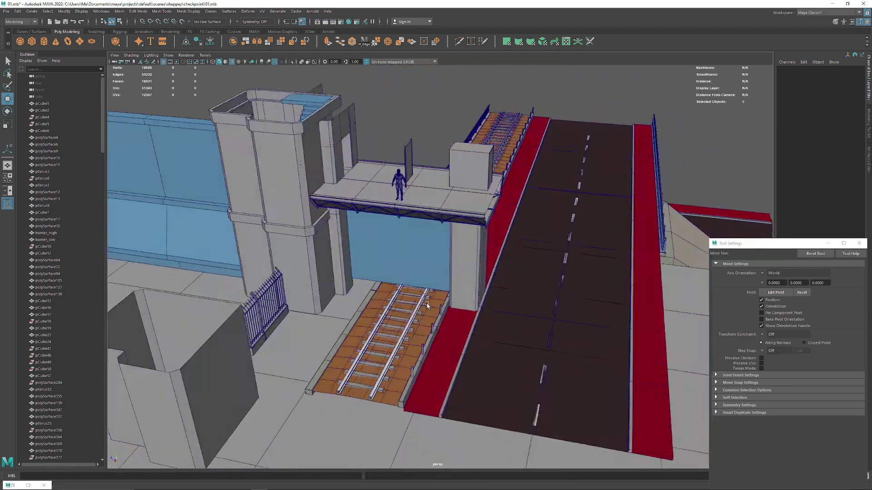
mouse_move(251, 272)
alt+mouse_down()
mouse_move(377, 245)
mouse_move(282, 266)
mouse_move(336, 189)
mouse_move(303, 202)
mouse_move(502, 169)
mouse_move(384, 200)
mouse_move(565, 248)
mouse_move(551, 334)
alt+mouse_up()
click(502, 169)
Mirror the narrow pillar piece by setting its Scale X to -1
scroll(551, 335, up, 5)
scroll(619, 342, up, 3)
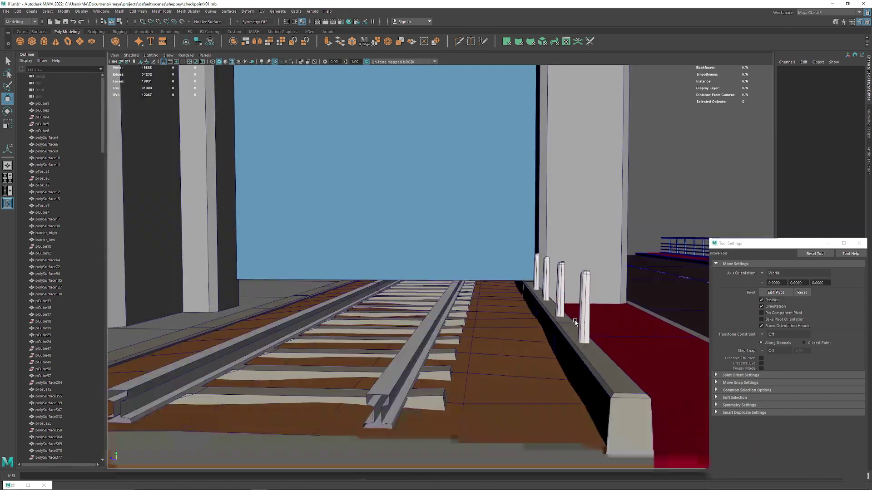
scroll(552, 320, up, 5)
scroll(552, 320, down, 5)
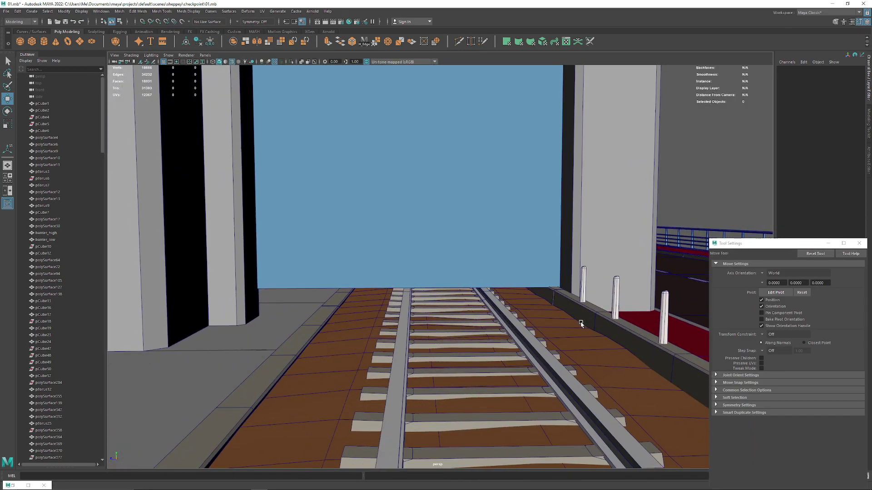
mouse_move(552, 320)
alt+mouse_down()
mouse_move(584, 326)
mouse_move(546, 325)
mouse_move(475, 287)
mouse_move(341, 196)
mouse_move(354, 189)
mouse_move(380, 195)
mouse_move(531, 370)
alt+mouse_up()
mouse_move(478, 293)
alt+mouse_down()
mouse_move(409, 292)
mouse_move(530, 378)
alt+mouse_up()
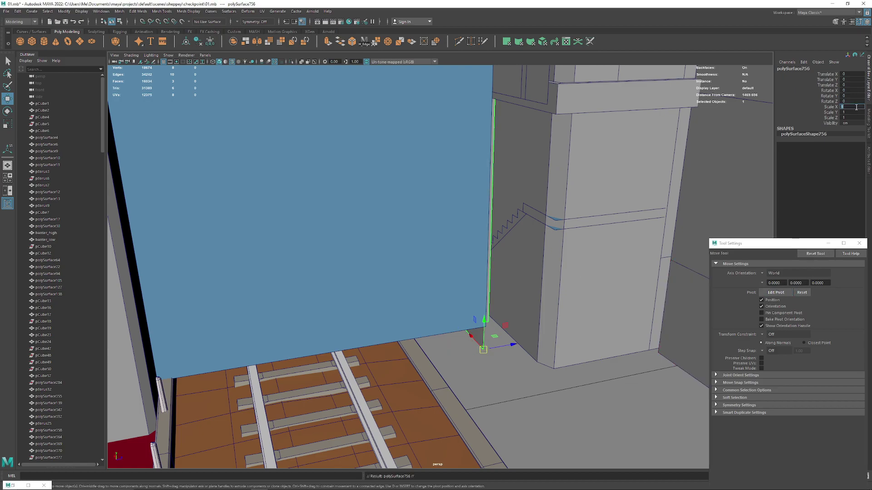
key(Return)
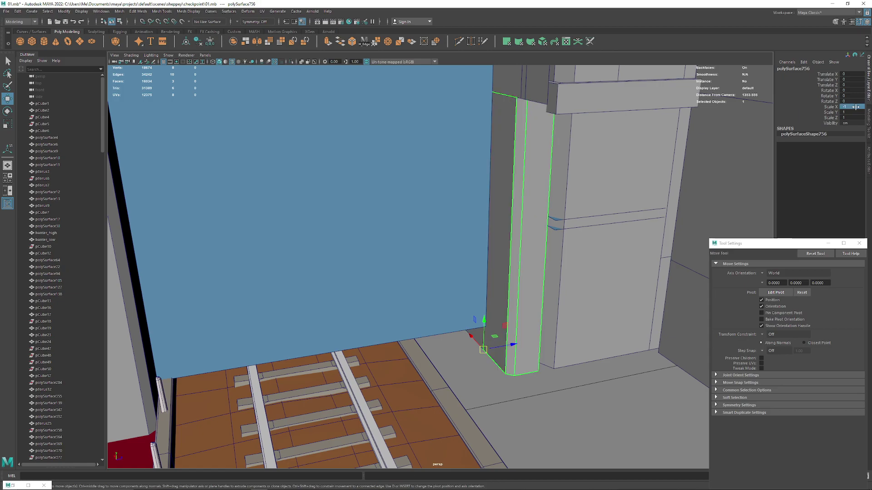
mouse_move(515, 117)
alt+mouse_down()
mouse_move(433, 180)
mouse_move(547, 207)
alt+mouse_up()
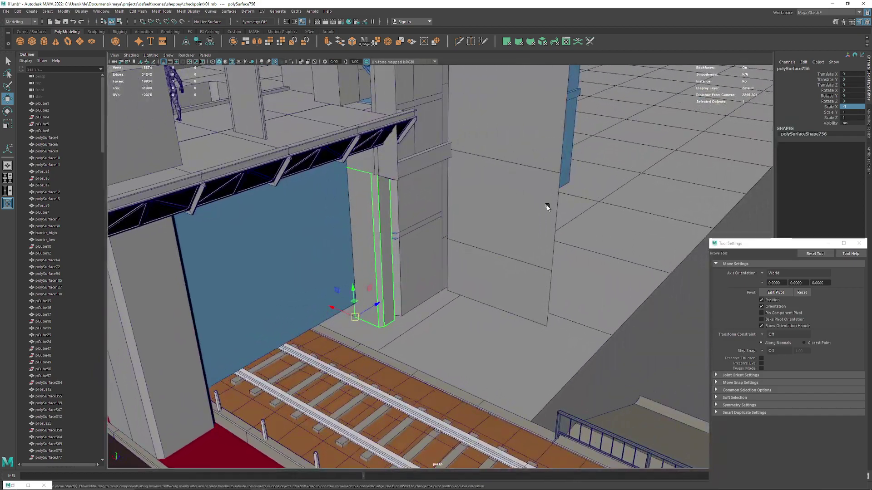
Inspect the bridge support column and truss bridge from closer up
click(686, 306)
mouse_move(686, 305)
alt+mouse_down()
mouse_move(446, 189)
mouse_move(385, 181)
mouse_move(405, 190)
mouse_move(414, 215)
mouse_move(486, 206)
mouse_move(389, 190)
mouse_move(422, 178)
mouse_move(462, 193)
mouse_move(491, 191)
mouse_move(345, 190)
mouse_move(385, 194)
mouse_move(370, 236)
mouse_move(360, 181)
mouse_move(357, 241)
mouse_move(347, 213)
mouse_move(339, 228)
mouse_move(331, 173)
mouse_move(317, 227)
mouse_move(292, 195)
mouse_move(427, 197)
mouse_move(368, 192)
mouse_move(554, 209)
mouse_move(544, 136)
mouse_move(497, 212)
mouse_move(508, 264)
alt+mouse_up()
click(421, 178)
click(408, 195)
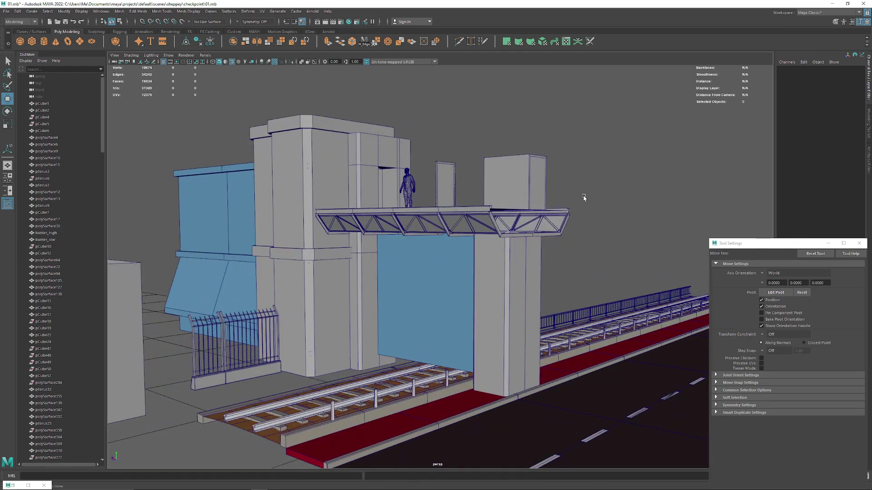
mouse_move(397, 183)
alt+mouse_down()
mouse_move(428, 177)
mouse_move(391, 176)
mouse_move(398, 215)
mouse_move(408, 206)
alt+mouse_up()
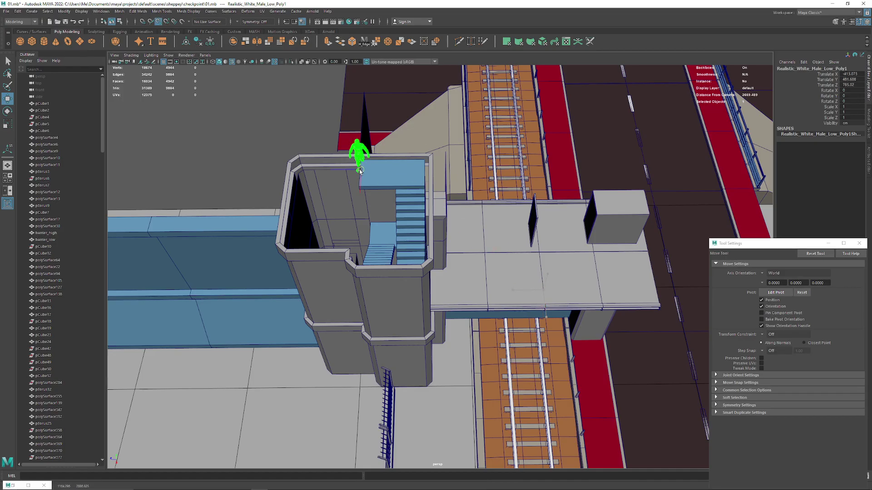
Multi-Cut a new edge across the top landing of the blue stairs mesh
mouse_move(356, 189)
alt+mouse_down()
mouse_move(361, 234)
mouse_move(324, 233)
mouse_move(592, 222)
mouse_move(383, 194)
mouse_move(387, 205)
mouse_move(557, 114)
mouse_move(502, 273)
mouse_move(337, 273)
mouse_move(165, 232)
mouse_move(267, 251)
mouse_move(246, 256)
mouse_move(422, 253)
mouse_move(385, 247)
alt+mouse_up()
click(516, 111)
click(494, 222)
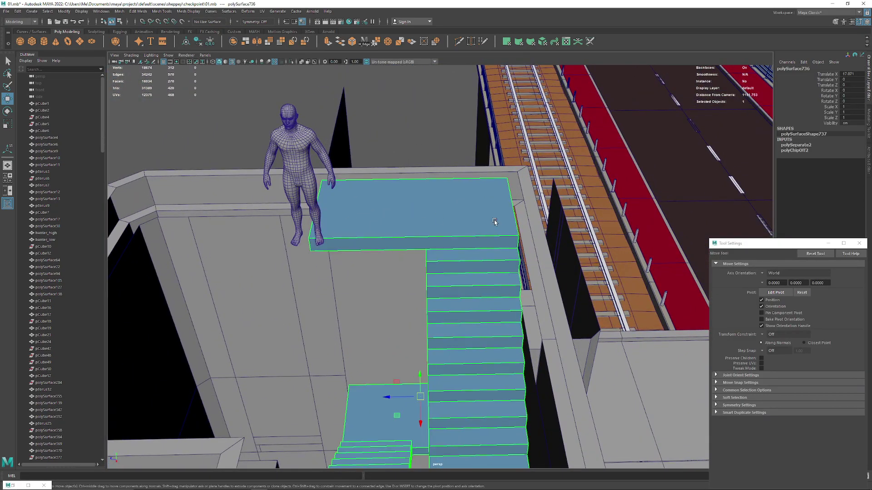
click(460, 42)
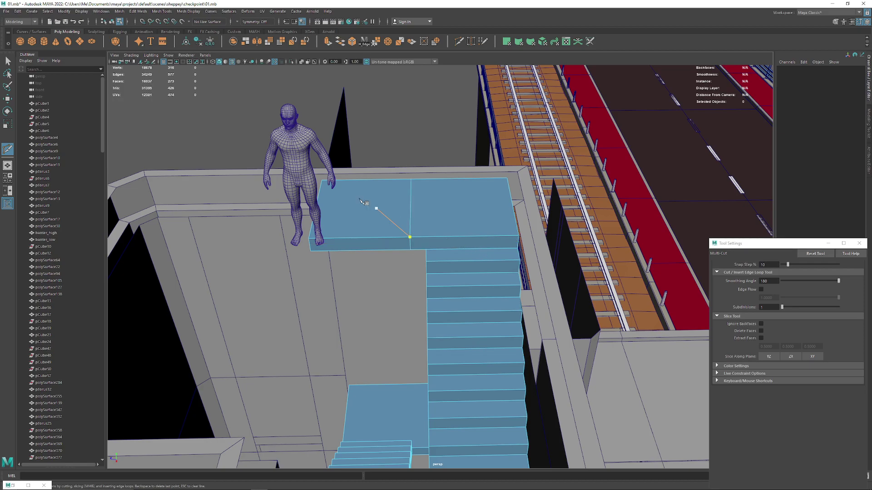
click(7, 62)
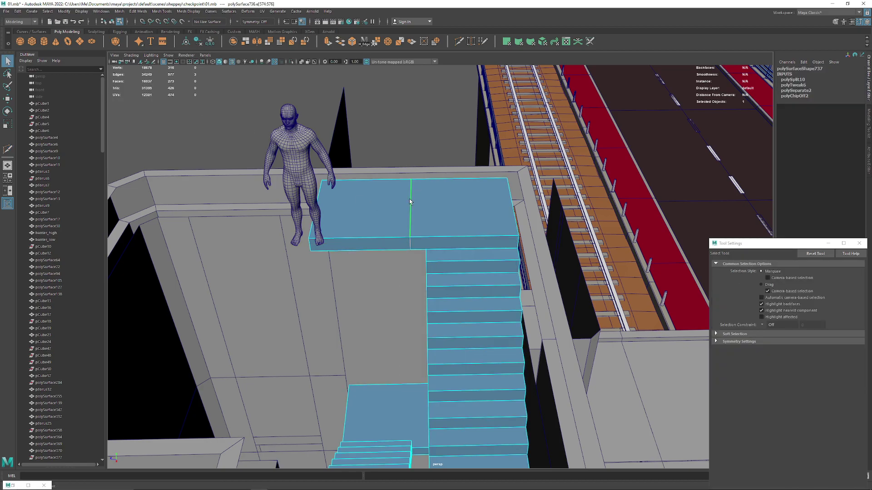
mouse_move(409, 202)
alt+mouse_down()
mouse_move(419, 179)
mouse_move(454, 208)
alt+mouse_up()
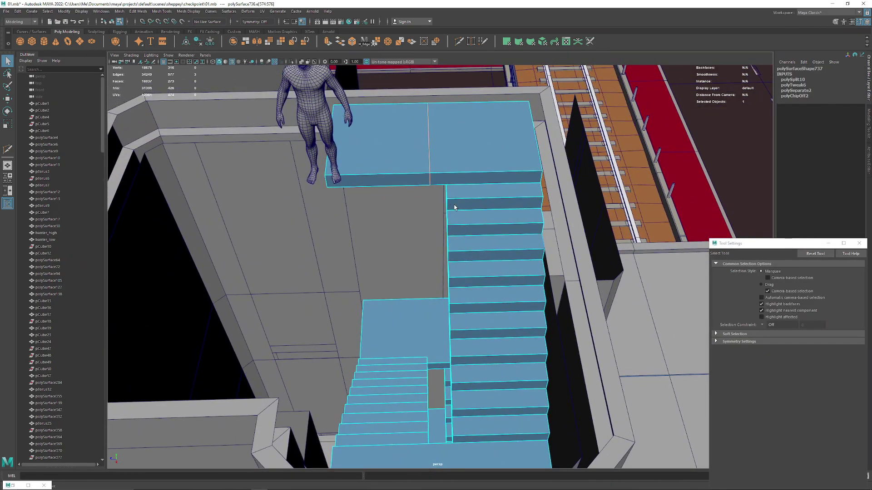
Extrude the top landing's end face across the stairwell
key(w)
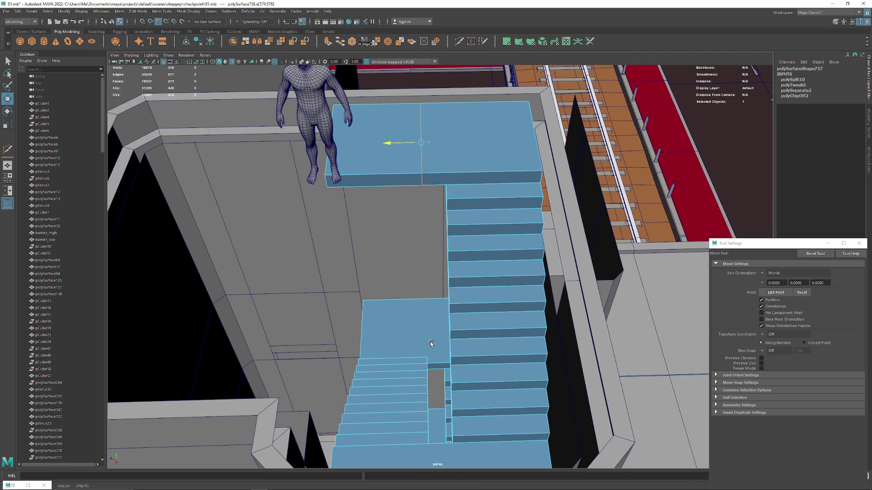
alt+drag(427, 268, 375, 218)
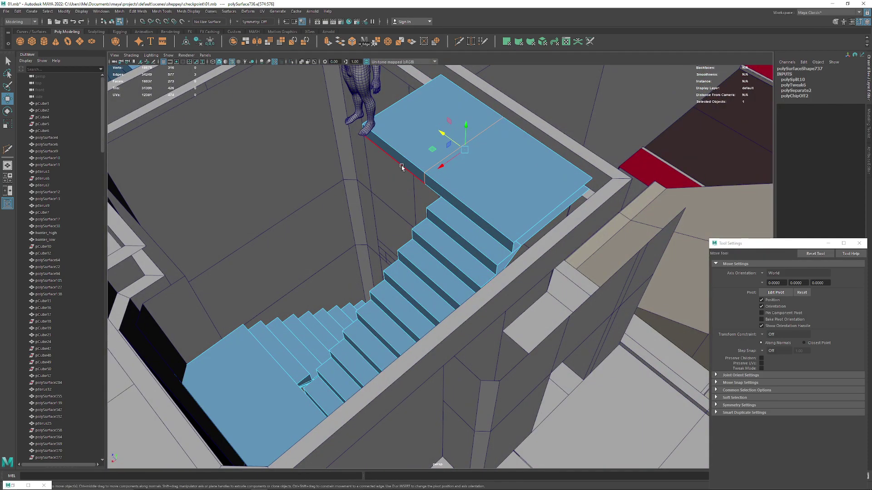
click(404, 180)
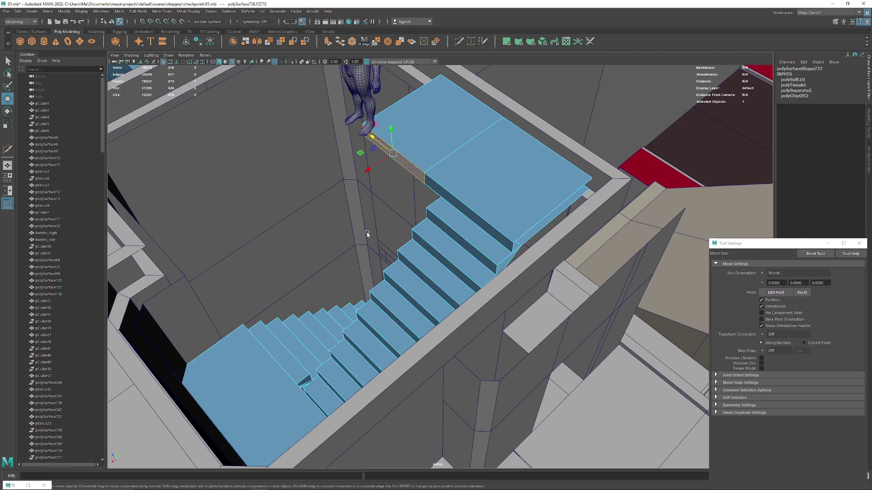
mouse_move(369, 170)
shift+mouse_down()
mouse_move(308, 214)
mouse_move(391, 172)
shift+mouse_up()
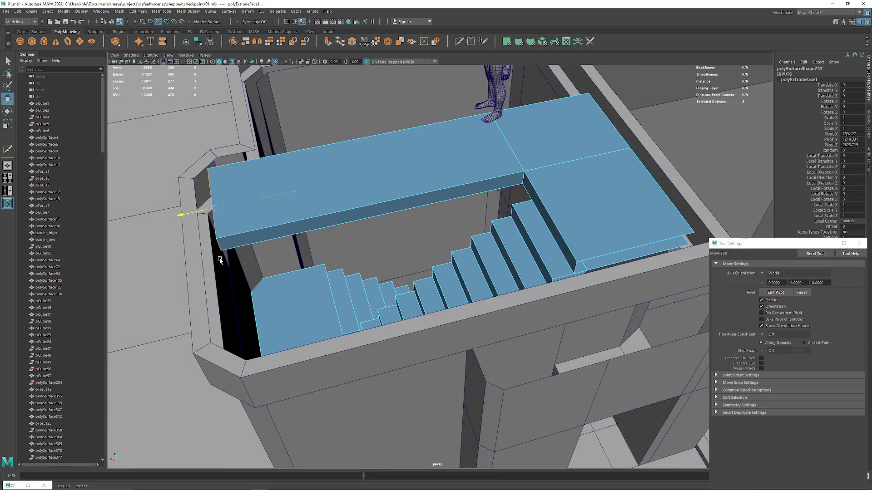
alt+drag(241, 255, 488, 123)
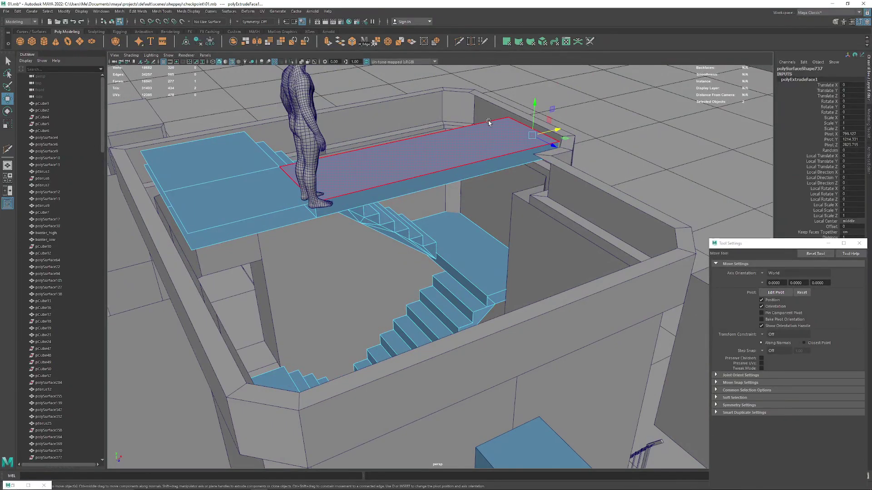
Select the scale figure and frame the stairwell from closer overhead
click(291, 129)
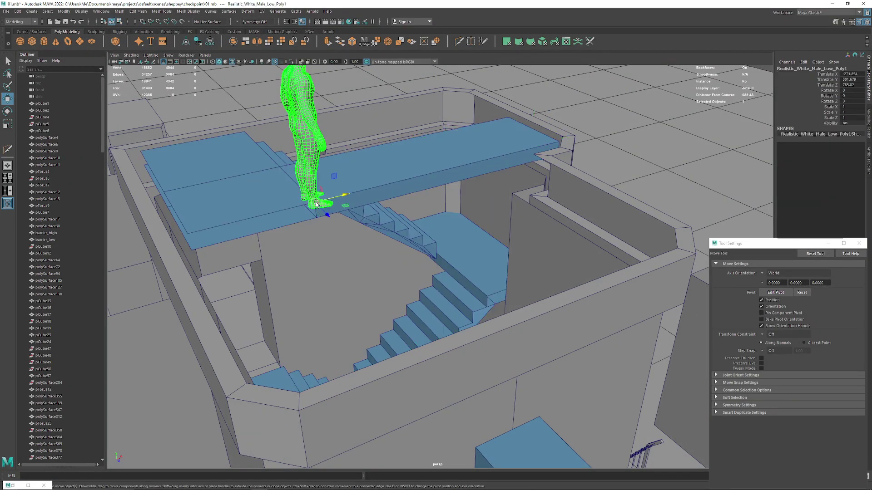
mouse_move(495, 293)
alt+mouse_down()
mouse_move(512, 157)
mouse_move(436, 218)
mouse_move(467, 209)
mouse_move(445, 156)
mouse_move(405, 189)
mouse_move(472, 284)
mouse_move(497, 398)
mouse_move(401, 309)
mouse_move(332, 170)
mouse_move(405, 274)
mouse_move(288, 188)
mouse_move(307, 272)
mouse_move(358, 187)
mouse_move(325, 194)
mouse_move(171, 169)
mouse_move(327, 220)
mouse_move(330, 211)
mouse_move(384, 212)
mouse_move(522, 228)
mouse_move(399, 227)
mouse_move(358, 196)
mouse_move(423, 208)
alt+mouse_up()
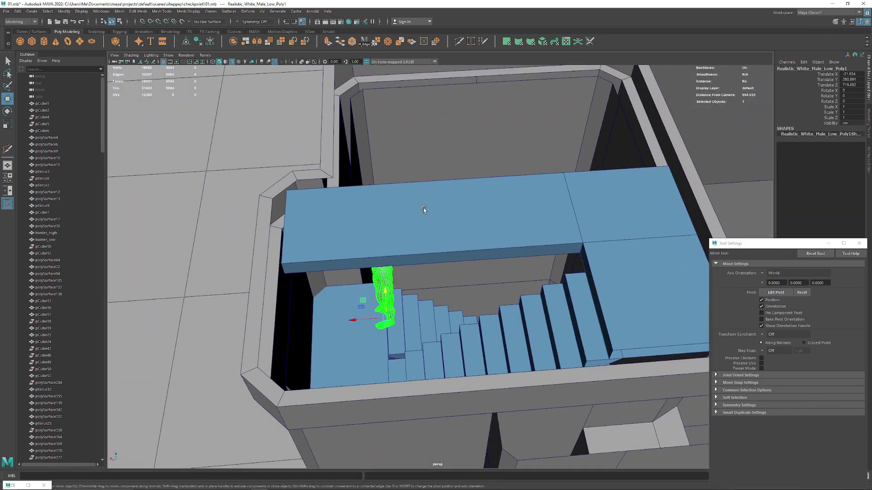
click(458, 41)
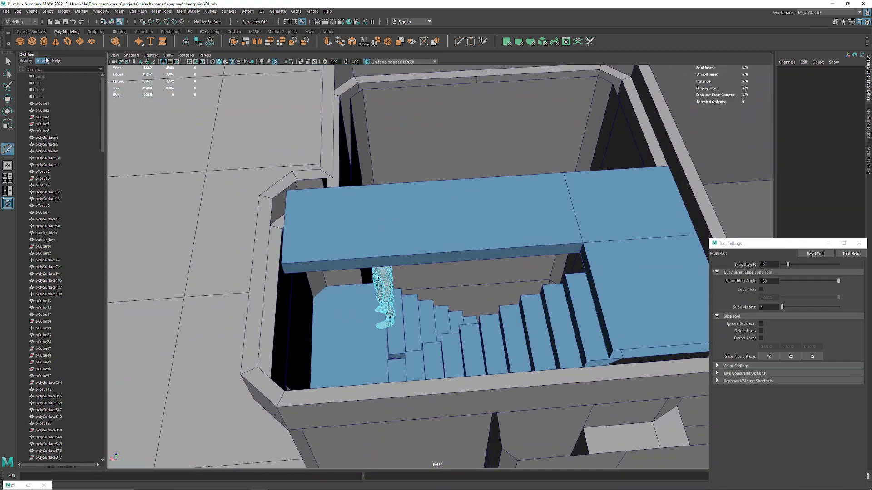
Add a Multi-Cut edge across the blue stairs mesh
click(9, 61)
click(454, 216)
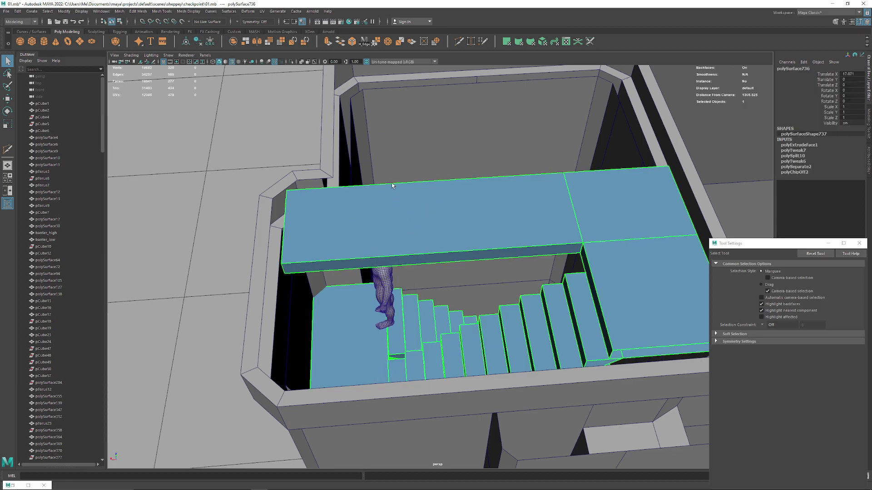
key(y)
alt+drag(432, 139, 406, 214)
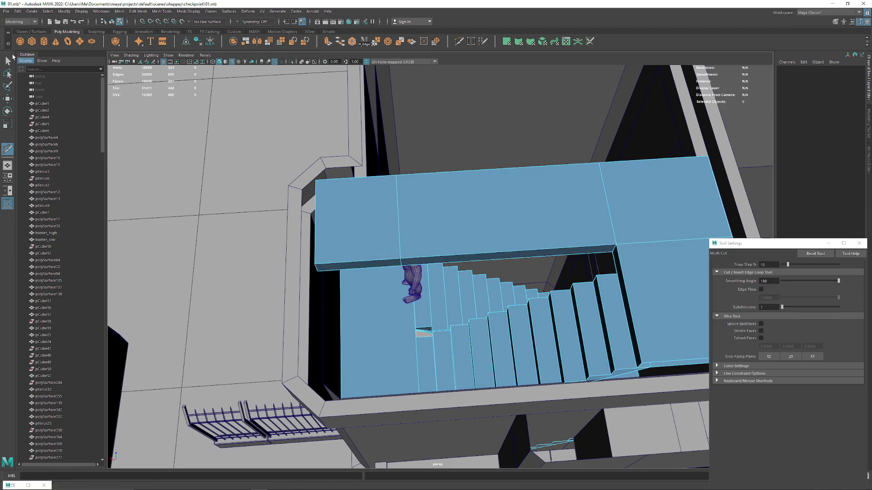
Move the scale figure off the stairs to the left
key(q)
click(441, 236)
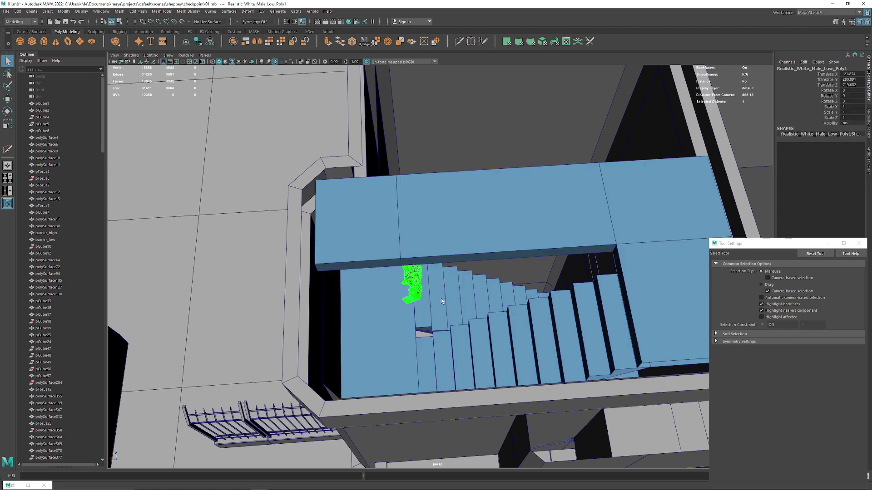
key(w)
drag(381, 295, 379, 240)
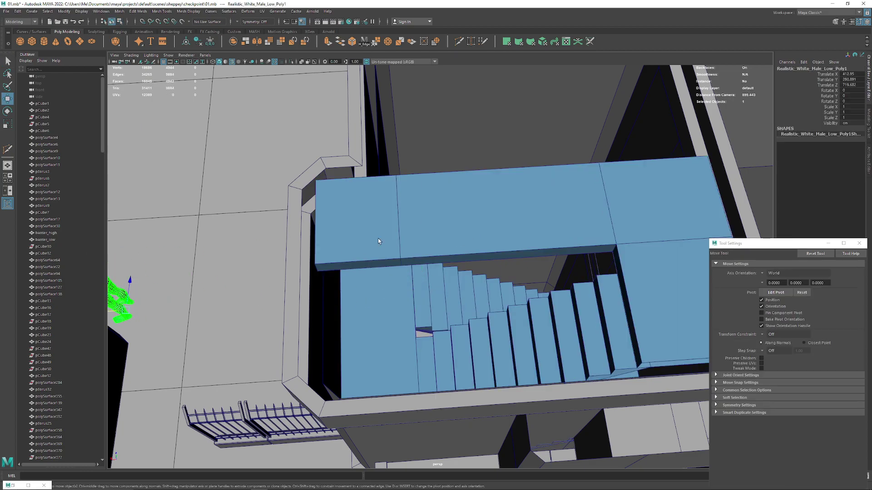
Extrude the landing's end face toward the tower's corner wall with Ctrl+E
right_drag(379, 240, 405, 210)
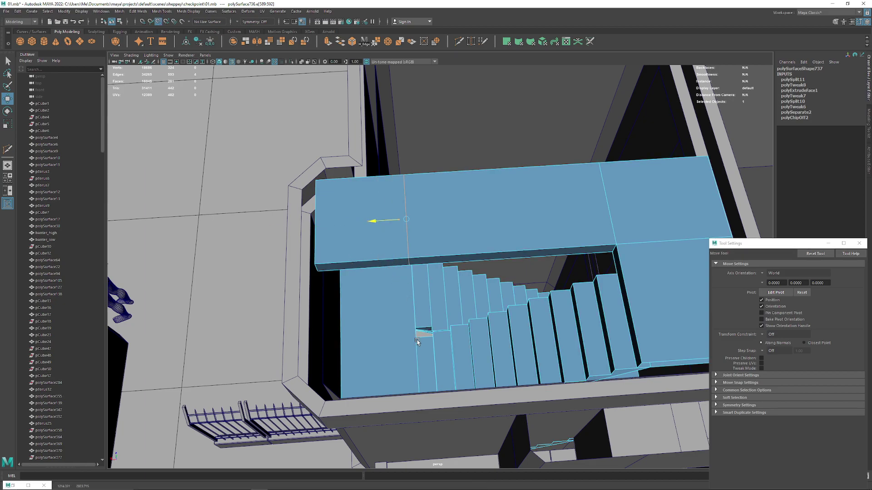
mouse_move(416, 336)
alt+mouse_down()
mouse_move(305, 276)
mouse_move(325, 233)
mouse_move(388, 234)
mouse_move(350, 238)
mouse_move(362, 247)
mouse_move(406, 242)
mouse_move(380, 233)
mouse_move(336, 238)
mouse_move(368, 232)
mouse_move(396, 177)
mouse_move(278, 220)
mouse_move(286, 210)
mouse_move(436, 234)
mouse_move(439, 329)
alt+mouse_up()
click(397, 177)
key(ctrl+e)
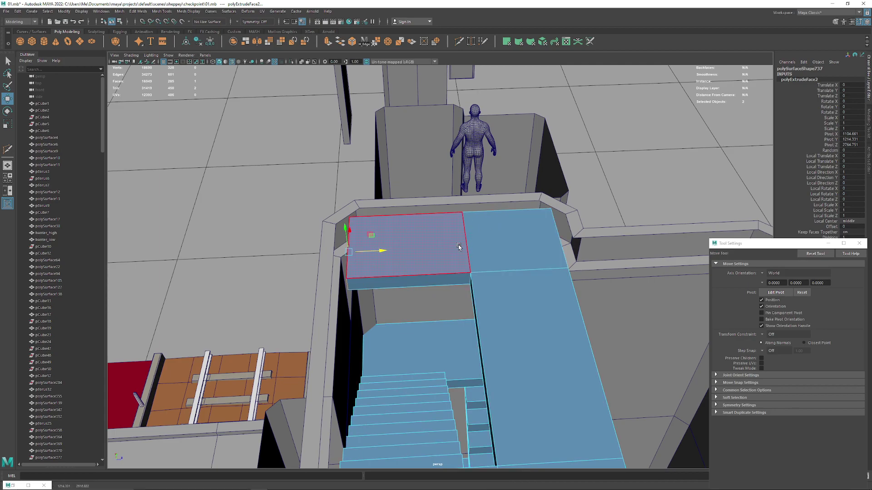
Select the scale figure and drag it up onto the top landing
click(482, 144)
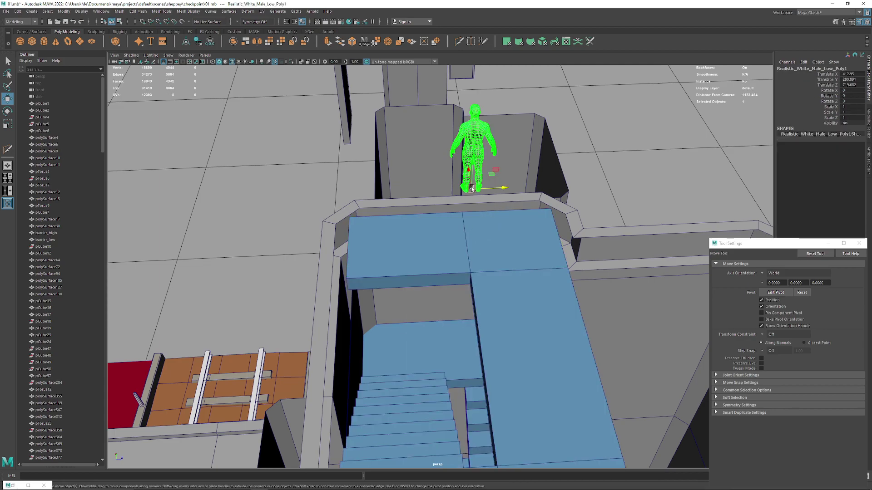
mouse_move(430, 324)
alt+mouse_down()
mouse_move(412, 296)
mouse_move(355, 279)
mouse_move(433, 207)
mouse_move(417, 235)
mouse_move(425, 200)
mouse_move(329, 215)
mouse_move(653, 173)
alt+mouse_up()
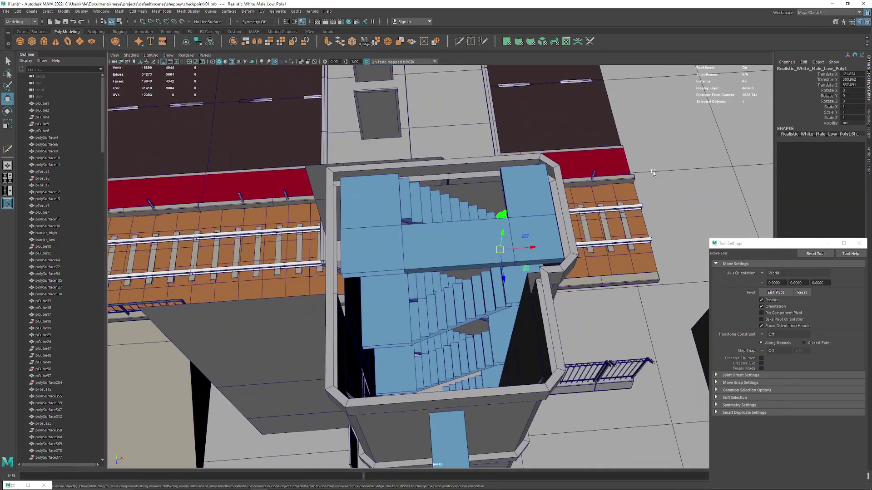
Extract the top landing's corner faces into a separate square panel
click(375, 203)
right_click(370, 204)
click(371, 227)
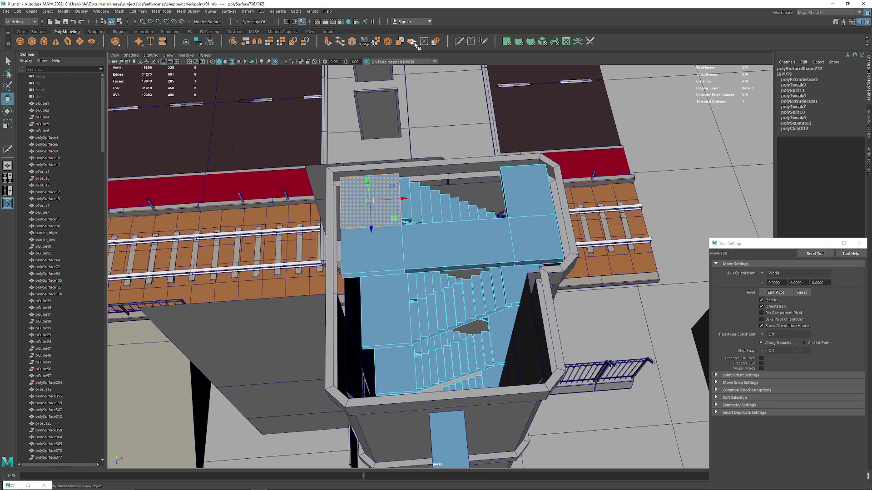
click(415, 44)
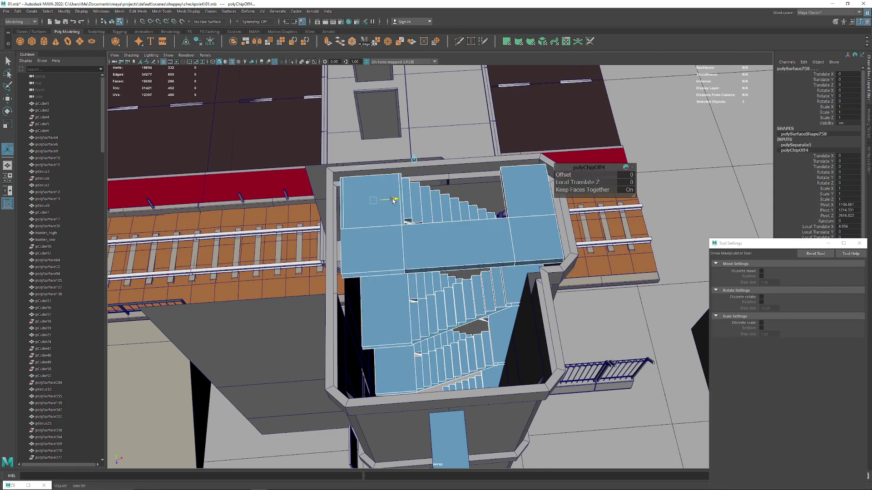
alt+middle_drag(596, 197, 524, 139)
click(524, 140)
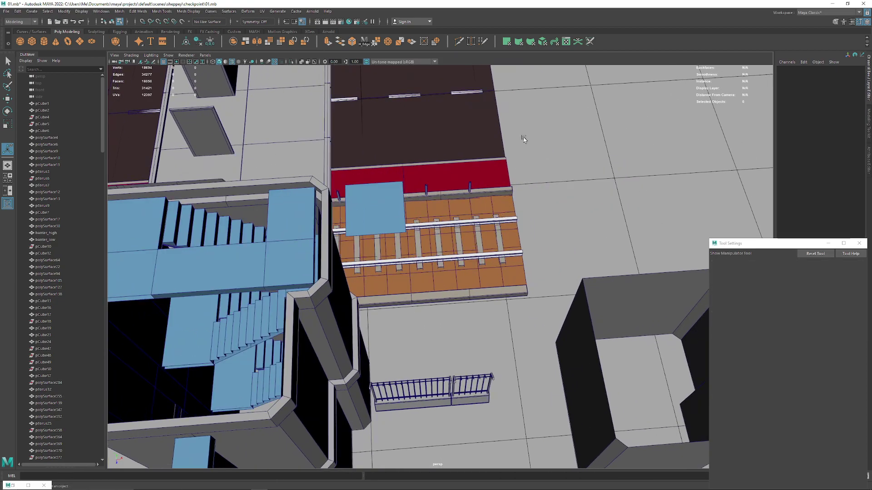
Isolate the stairs and square panel with Ctrl+1
click(351, 211)
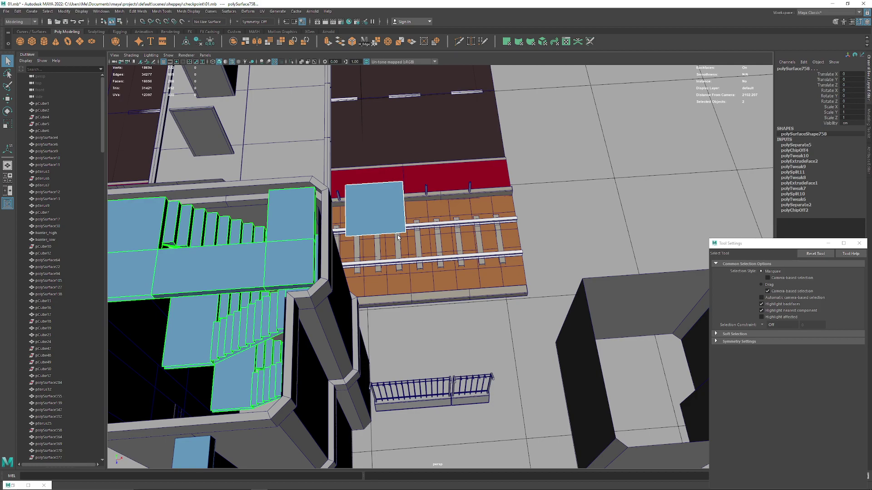
key(ctrl+1)
alt+drag(397, 235, 477, 188)
Move the square panel's pivot to its corner and snap it onto the stair corner
click(540, 202)
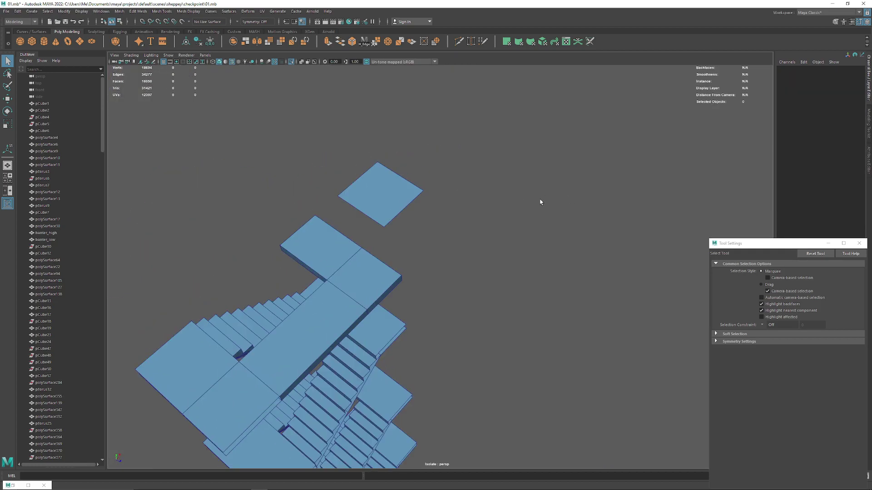
mouse_move(540, 202)
alt+mouse_down()
mouse_move(409, 208)
mouse_move(419, 208)
mouse_move(386, 225)
alt+mouse_up()
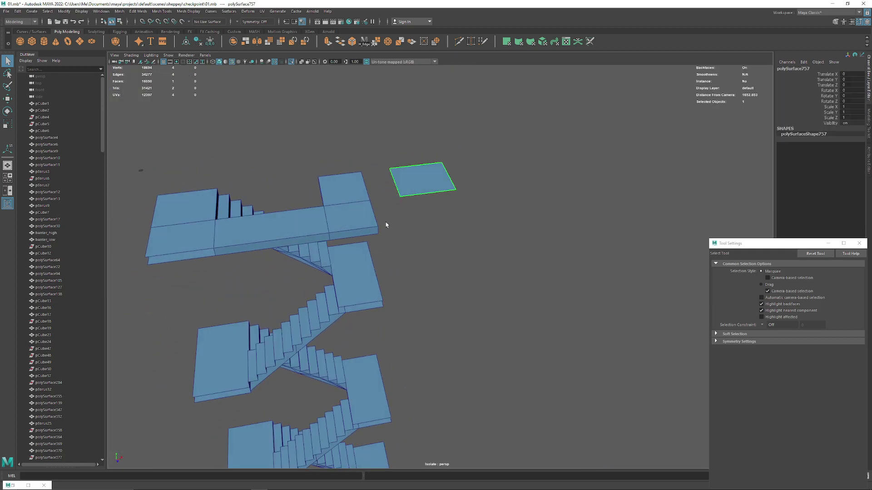
key(w)
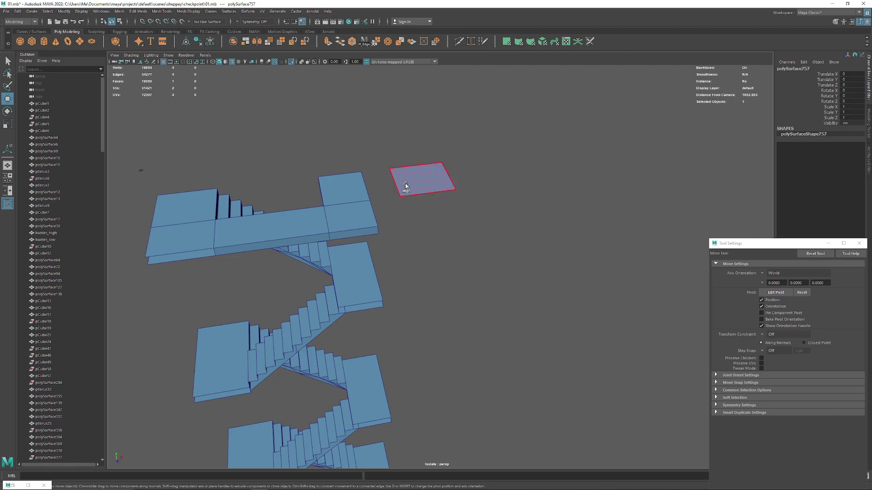
key(d)
click(390, 169)
click(810, 254)
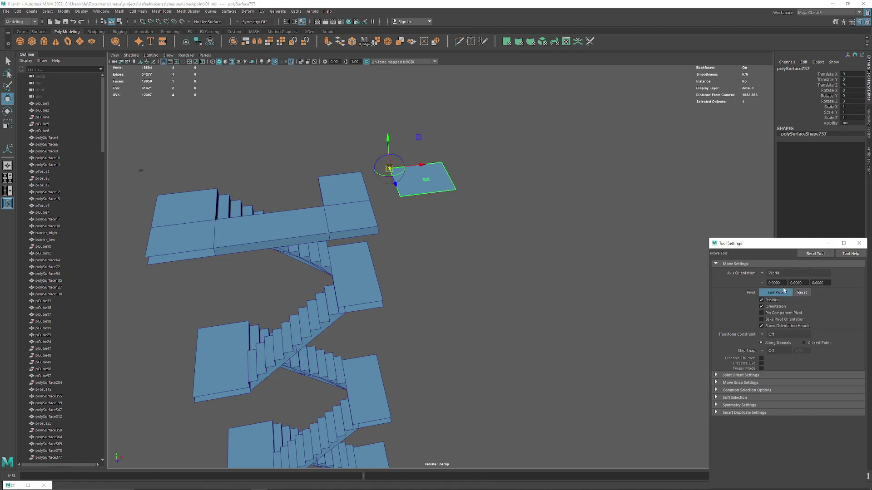
mouse_move(421, 164)
mouse_down()
mouse_move(324, 179)
mouse_move(376, 191)
mouse_up()
Check the staircase vertices, then slide the square panel aside along X
click(384, 193)
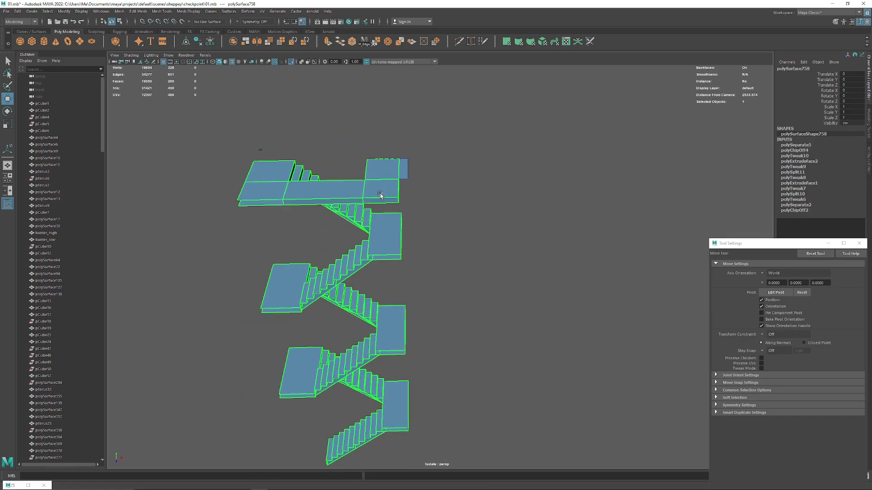
scroll(397, 168, down, 3)
right_drag(394, 135, 395, 135)
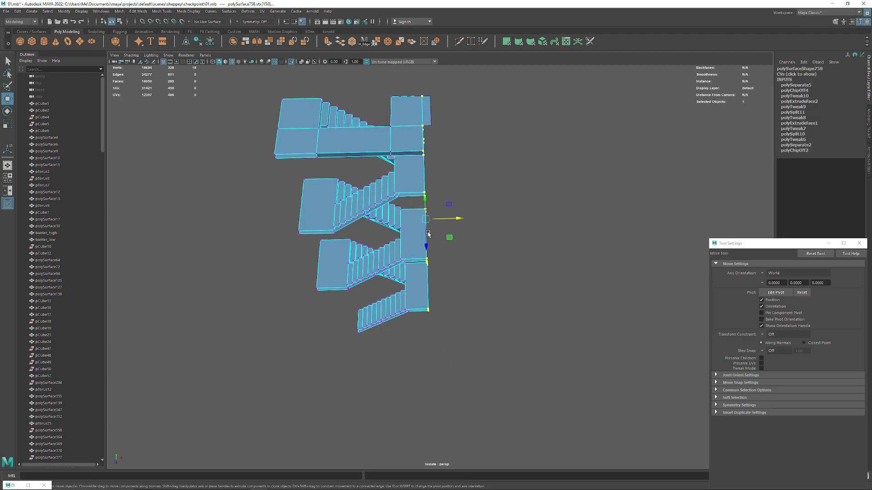
alt+drag(449, 433, 457, 273)
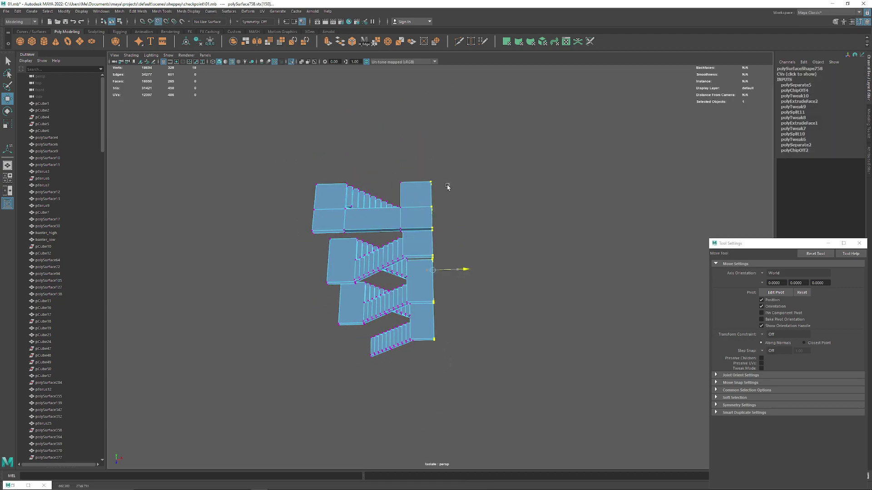
right_drag(444, 235, 475, 218)
scroll(436, 317, up, 5)
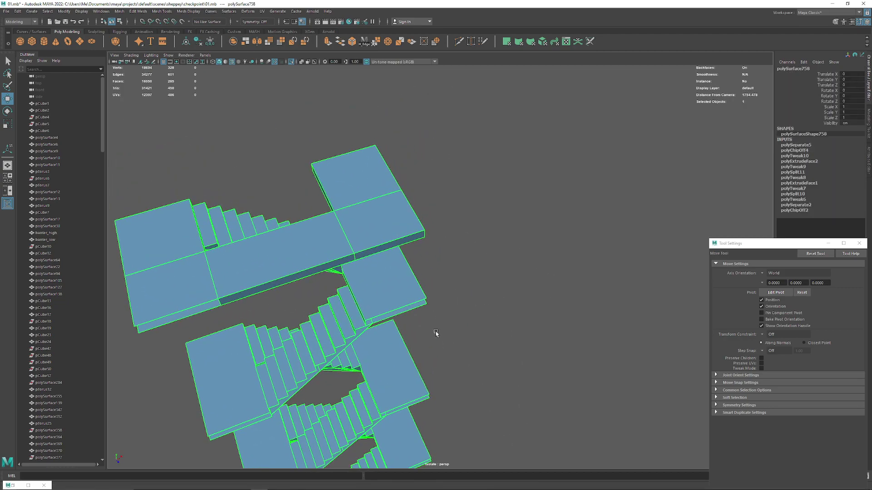
alt+drag(324, 141, 430, 286)
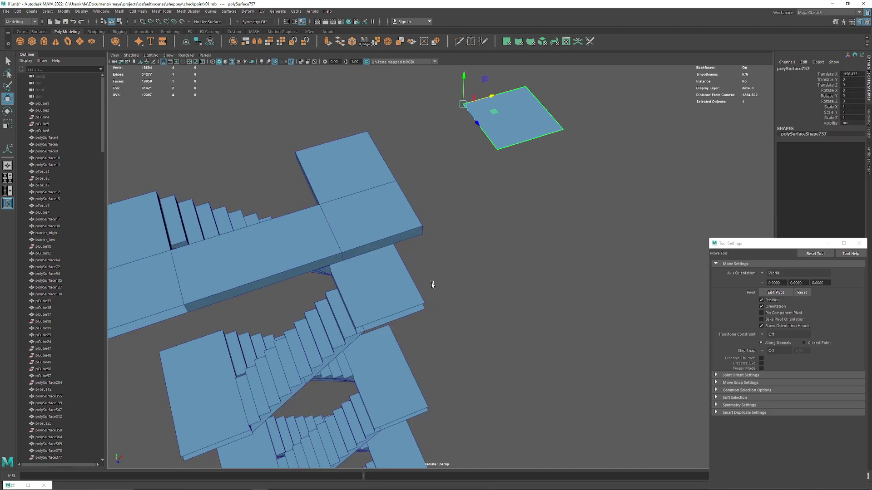
middle_drag(430, 286, 360, 237)
alt+drag(360, 238, 417, 258)
scroll(417, 259, up, 2)
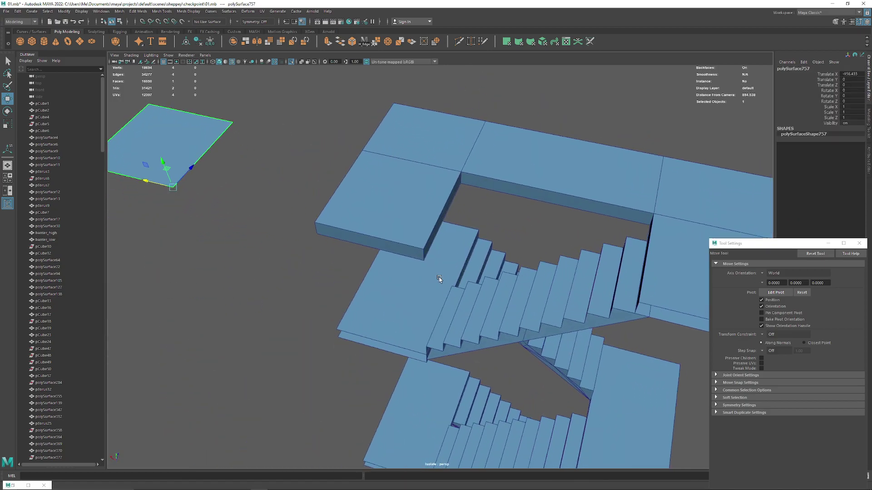
scroll(427, 236, up, 2)
Select the landing-end face and vertices, then turn off Isolate Select
click(439, 205)
right_drag(439, 207, 439, 224)
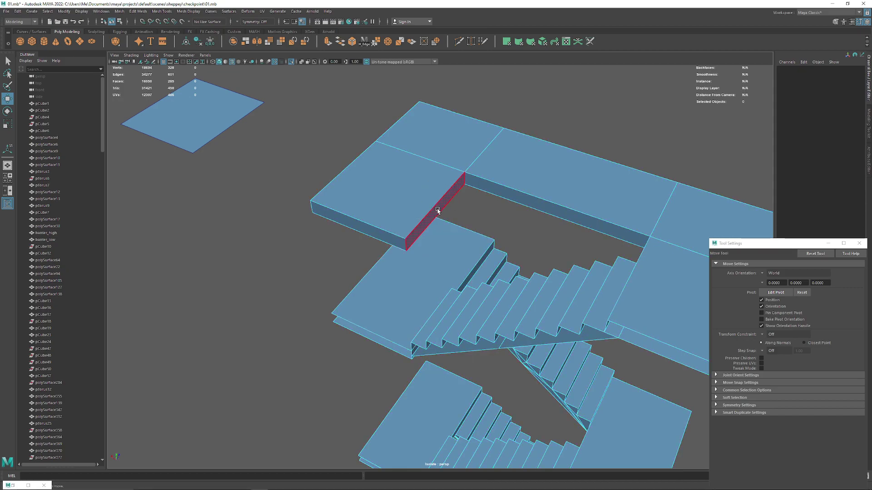
mouse_move(439, 224)
alt+mouse_down()
mouse_move(404, 246)
mouse_move(406, 199)
alt+mouse_up()
click(403, 246)
right_drag(361, 180, 364, 182)
mouse_move(399, 97)
mouse_down()
mouse_move(461, 249)
mouse_move(449, 265)
mouse_up()
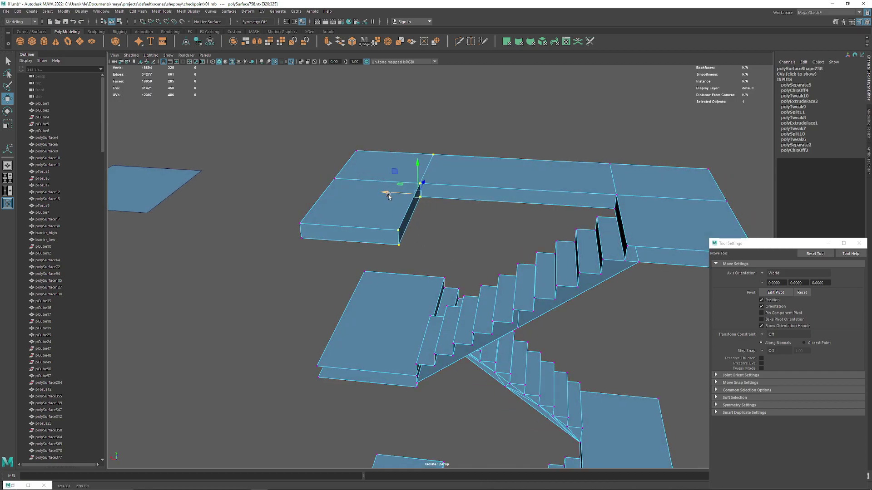
key(ctrl+1)
mouse_move(389, 196)
alt+mouse_down()
mouse_move(407, 229)
mouse_move(387, 234)
mouse_move(383, 215)
mouse_move(449, 247)
mouse_move(450, 231)
mouse_move(313, 212)
mouse_move(336, 233)
mouse_move(220, 203)
mouse_move(313, 195)
mouse_move(364, 214)
mouse_move(354, 211)
alt+mouse_up()
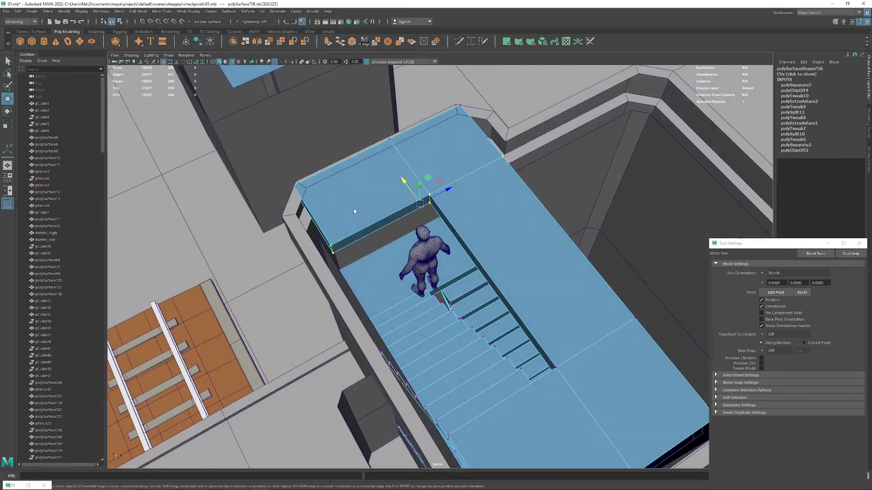
Slide the scale figure along X in two moves onto the upper stair flight
click(428, 266)
mouse_move(428, 266)
alt+mouse_down()
mouse_move(416, 282)
mouse_move(385, 278)
alt+mouse_up()
mouse_move(385, 278)
alt+mouse_down()
mouse_move(331, 268)
mouse_move(298, 237)
mouse_move(286, 257)
mouse_move(399, 337)
mouse_move(347, 277)
mouse_move(435, 278)
mouse_move(455, 268)
alt+mouse_up()
mouse_move(465, 219)
mouse_down()
mouse_move(455, 286)
mouse_move(432, 311)
mouse_move(419, 163)
mouse_move(390, 295)
mouse_move(381, 280)
mouse_move(334, 270)
mouse_move(384, 268)
mouse_move(361, 268)
mouse_move(390, 250)
mouse_move(437, 302)
mouse_move(442, 281)
mouse_move(451, 296)
mouse_up()
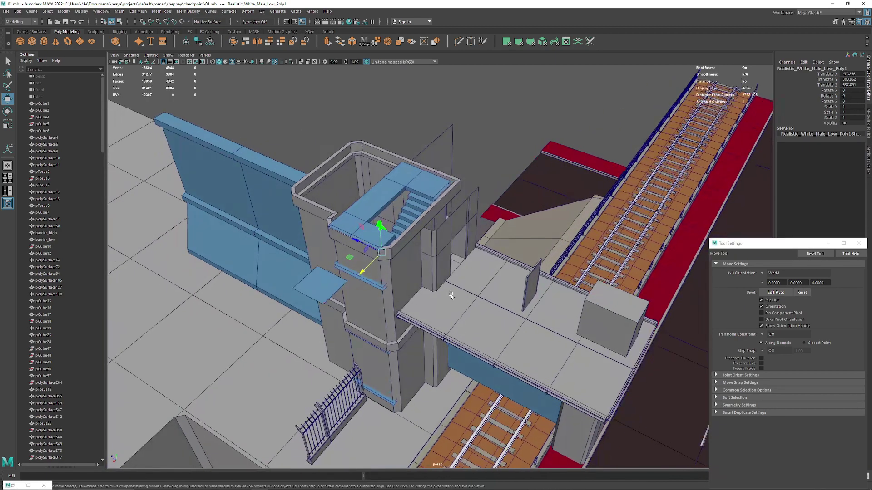
mouse_move(511, 164)
alt+mouse_down()
mouse_move(326, 241)
mouse_move(539, 239)
mouse_move(417, 259)
mouse_move(366, 291)
alt+mouse_up()
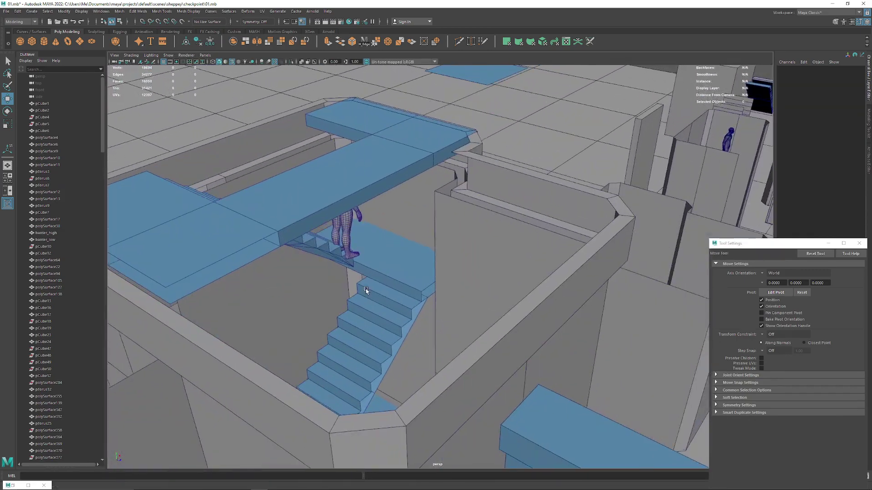
Select the outer edges of the top blue stair landing to extrude it outward
click(356, 199)
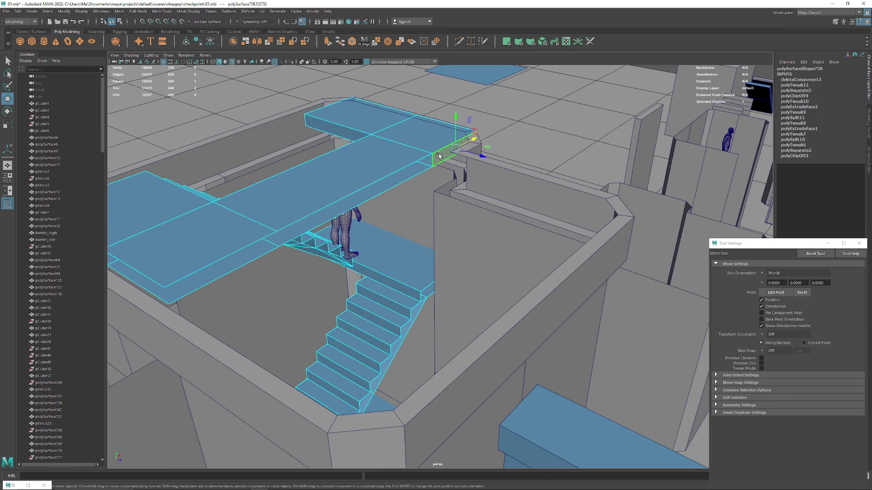
alt+drag(410, 222, 431, 206)
scroll(432, 206, up, 5)
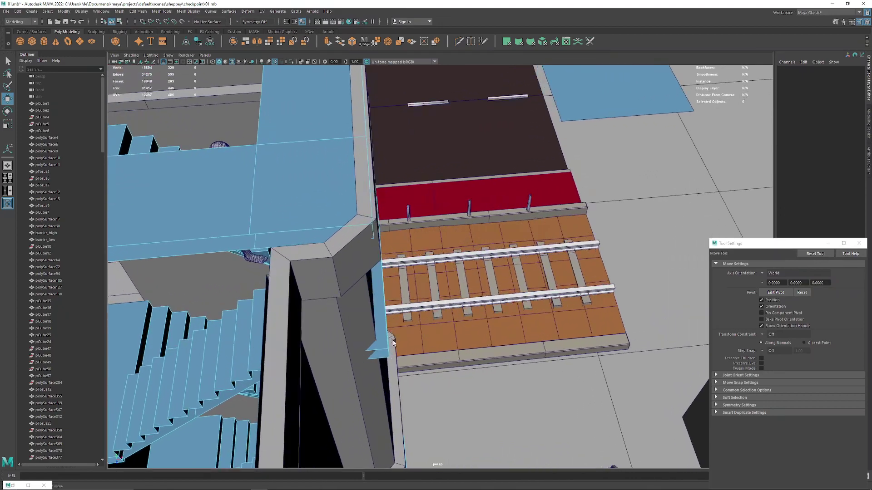
click(359, 180)
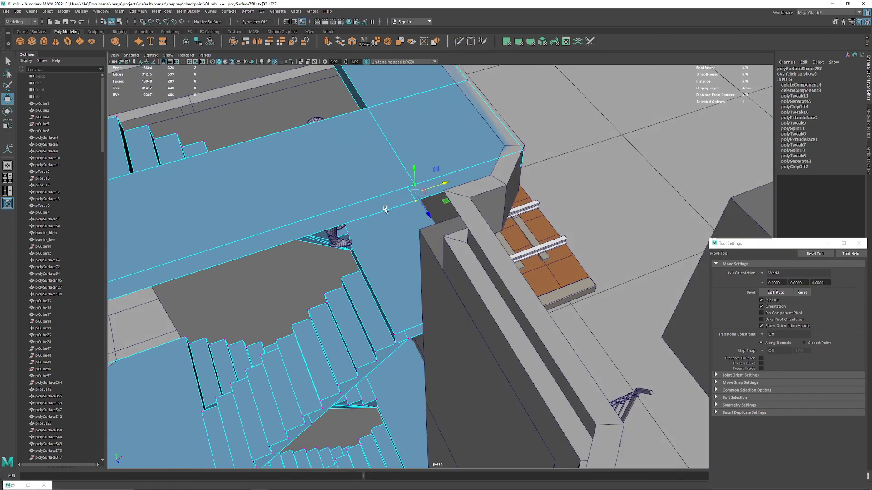
alt+drag(360, 179, 414, 207)
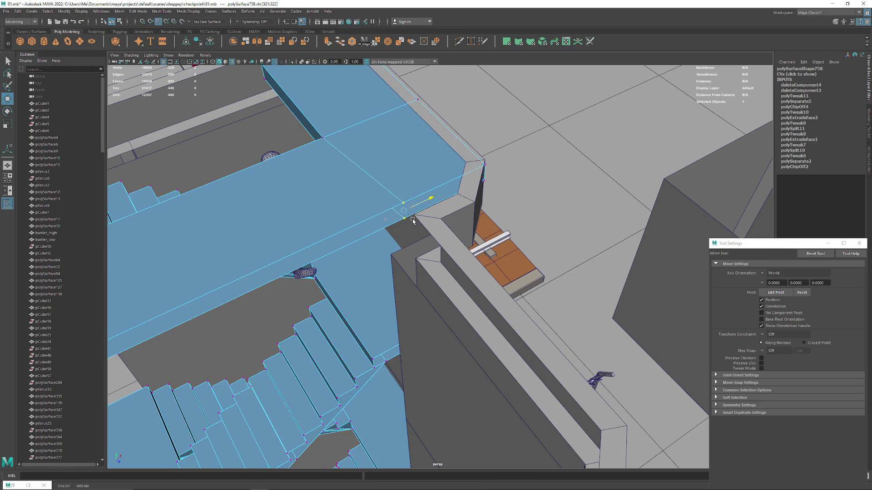
scroll(420, 272, down, 5)
mouse_move(420, 271)
alt+mouse_down()
mouse_move(388, 208)
mouse_move(380, 246)
mouse_move(341, 275)
mouse_move(399, 248)
mouse_move(416, 256)
alt+mouse_up()
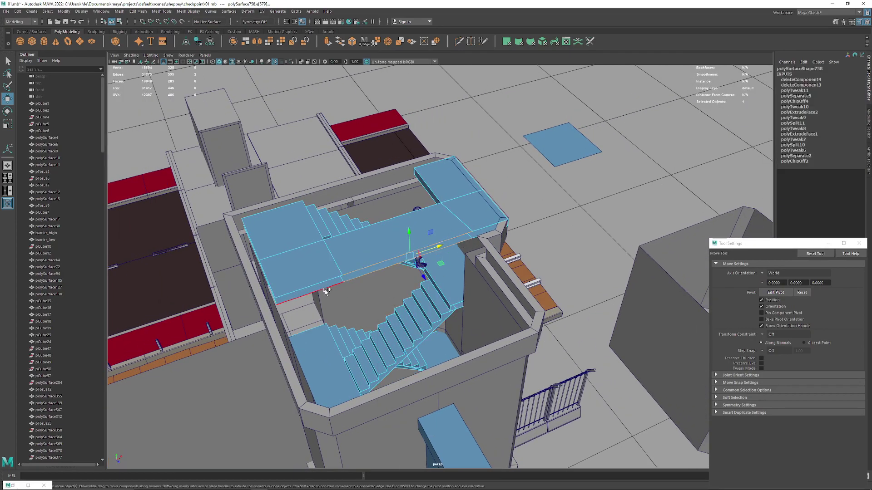
shift+click(323, 281)
alt+drag(323, 281, 272, 286)
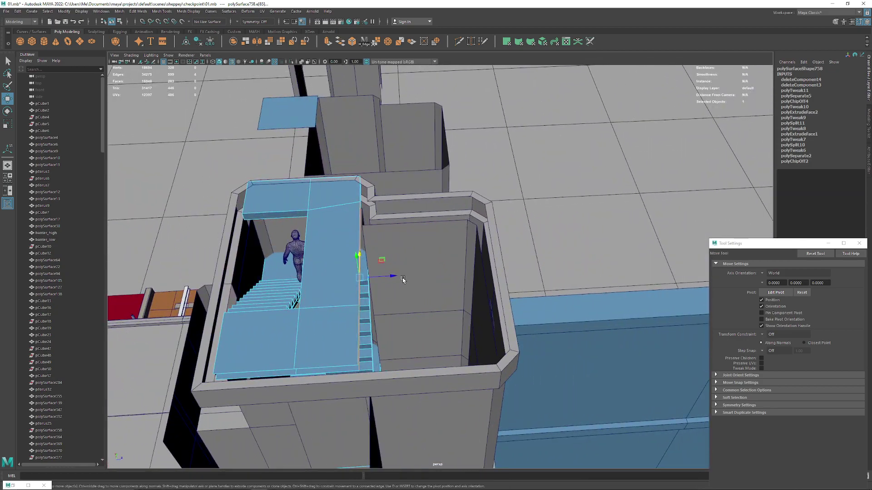
mouse_move(476, 290)
alt+right_down()
mouse_move(383, 276)
mouse_move(465, 304)
alt+right_up()
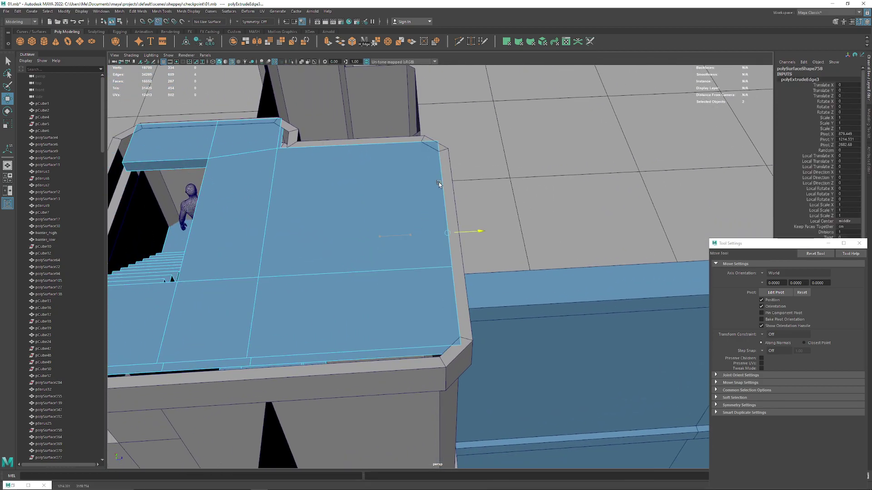
Move the top landing's left edge vertices along X out to the tower's inner wall
mouse_move(432, 216)
alt+mouse_down()
mouse_move(397, 287)
mouse_move(502, 253)
mouse_move(466, 273)
mouse_move(350, 301)
mouse_move(389, 206)
mouse_move(446, 197)
mouse_move(380, 203)
alt+mouse_up()
key(F8)
right_drag(371, 192, 370, 208)
alt+drag(370, 207, 330, 153)
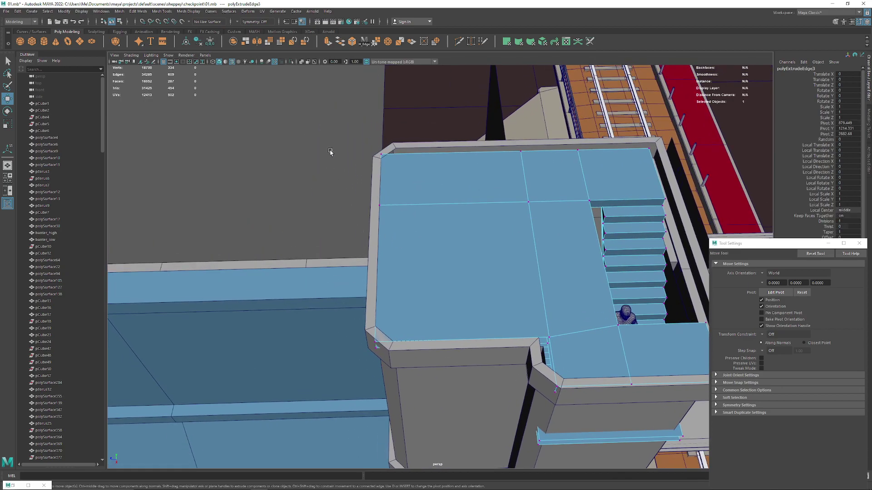
mouse_move(396, 258)
alt+mouse_down()
mouse_move(350, 245)
mouse_move(383, 230)
alt+mouse_up()
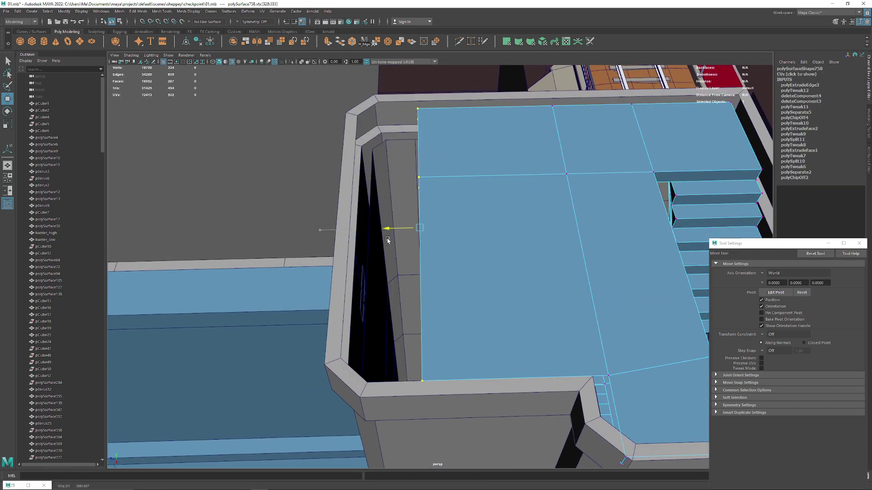
scroll(383, 245, up, 2)
scroll(416, 248, up, 2)
alt+middle_drag(416, 248, 436, 258)
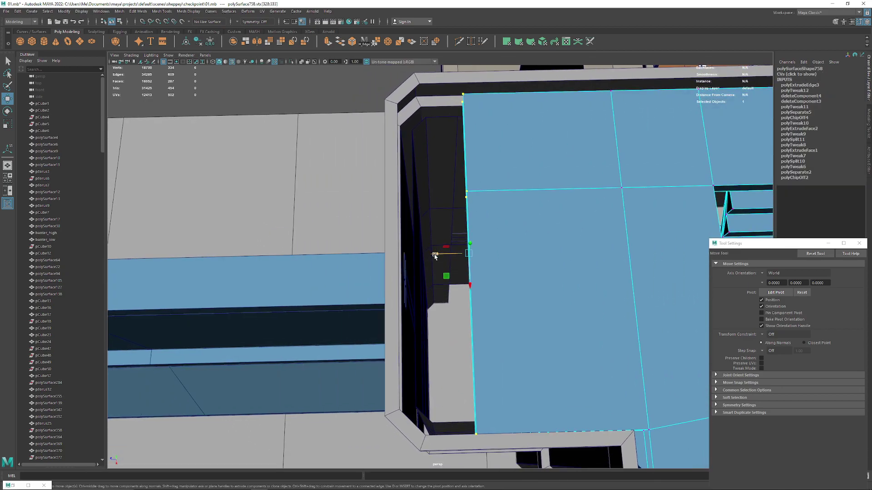
drag(435, 255, 423, 196)
Clear the component selection and reselect the whole stairs object to inspect the platform
key(F8)
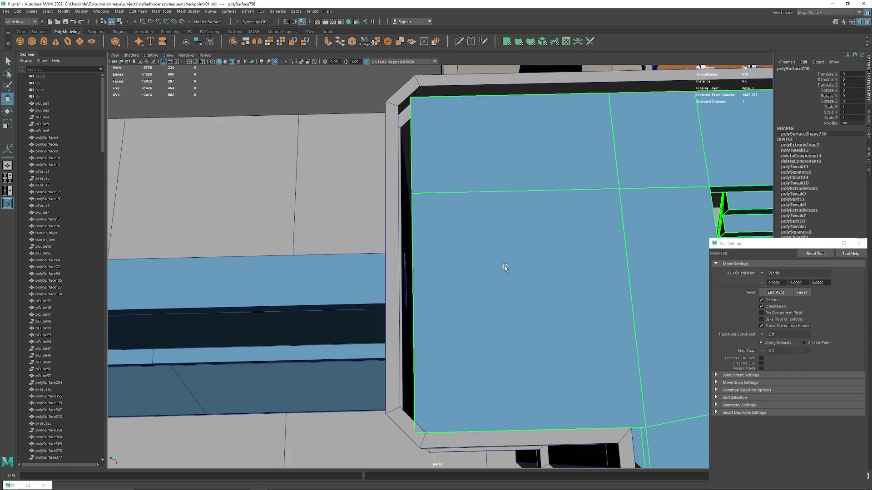
mouse_move(477, 183)
alt+mouse_down()
mouse_move(409, 190)
mouse_move(353, 179)
alt+mouse_up()
click(353, 178)
scroll(385, 271, up, 3)
mouse_move(386, 271)
alt+mouse_down()
mouse_move(317, 292)
mouse_move(346, 278)
mouse_move(546, 359)
mouse_move(332, 318)
mouse_move(409, 311)
mouse_move(400, 345)
mouse_move(452, 418)
mouse_move(433, 285)
mouse_move(461, 305)
alt+mouse_up()
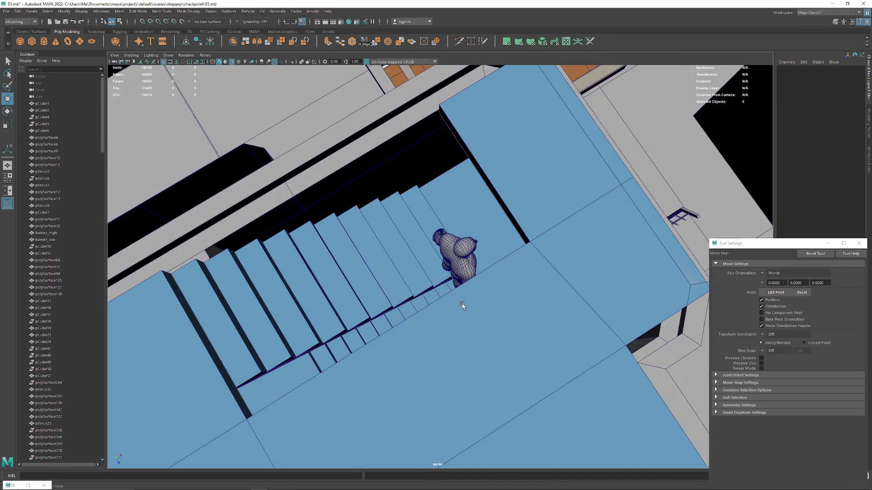
Move the scale figure onto the top tower landing beside the truss bridge, then deselect it
click(460, 263)
mouse_move(461, 263)
alt+mouse_down()
mouse_move(467, 278)
mouse_move(440, 374)
alt+mouse_up()
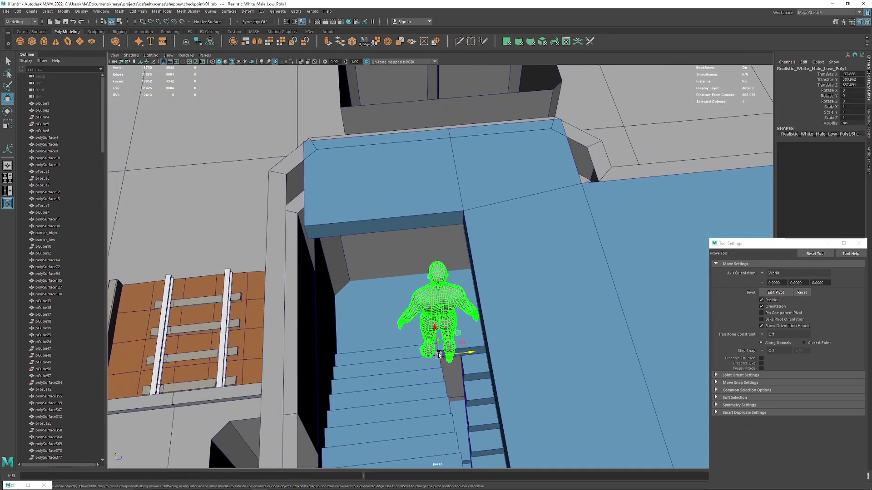
mouse_move(419, 192)
alt+mouse_down()
mouse_move(490, 175)
mouse_move(321, 235)
alt+mouse_up()
alt+drag(276, 271, 316, 269)
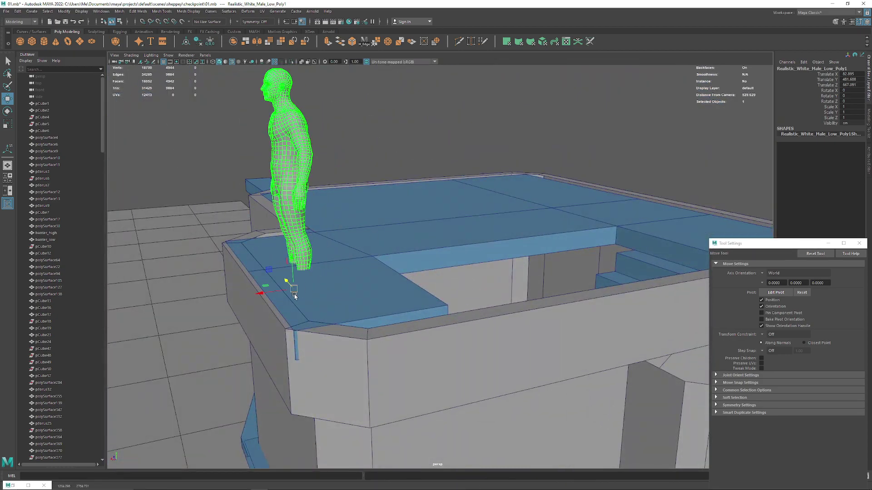
alt+drag(368, 284, 351, 257)
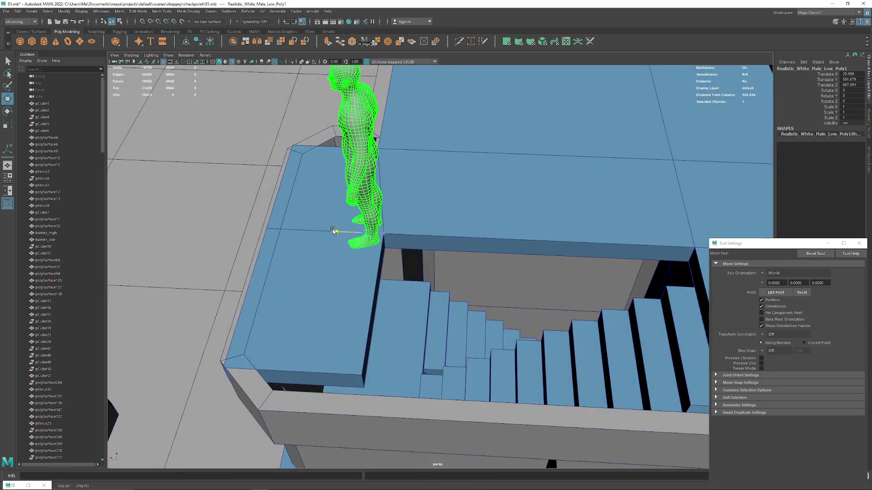
drag(296, 229, 302, 229)
mouse_move(302, 229)
alt+mouse_down()
mouse_move(292, 272)
mouse_move(331, 243)
mouse_move(317, 230)
mouse_move(387, 288)
mouse_move(356, 264)
mouse_move(304, 284)
mouse_move(135, 294)
mouse_move(306, 308)
mouse_move(297, 333)
mouse_move(385, 273)
mouse_move(447, 295)
mouse_move(432, 317)
mouse_move(471, 345)
mouse_move(427, 328)
mouse_move(415, 293)
mouse_move(415, 306)
mouse_move(429, 312)
mouse_move(423, 337)
mouse_move(481, 306)
mouse_move(491, 331)
mouse_move(500, 309)
mouse_move(362, 247)
mouse_move(417, 222)
mouse_move(327, 218)
mouse_move(611, 225)
mouse_move(386, 380)
mouse_move(405, 271)
mouse_move(396, 258)
mouse_move(424, 273)
mouse_move(418, 284)
alt+mouse_up()
click(362, 247)
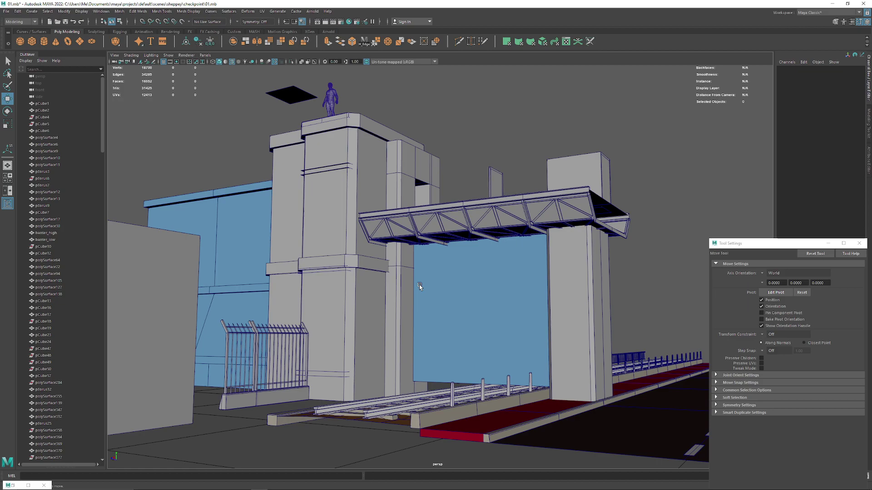
Select the stair tower's top piece and inspect the stairwell from several angles
mouse_move(419, 284)
alt+mouse_down()
mouse_move(429, 175)
mouse_move(366, 243)
alt+mouse_up()
click(341, 232)
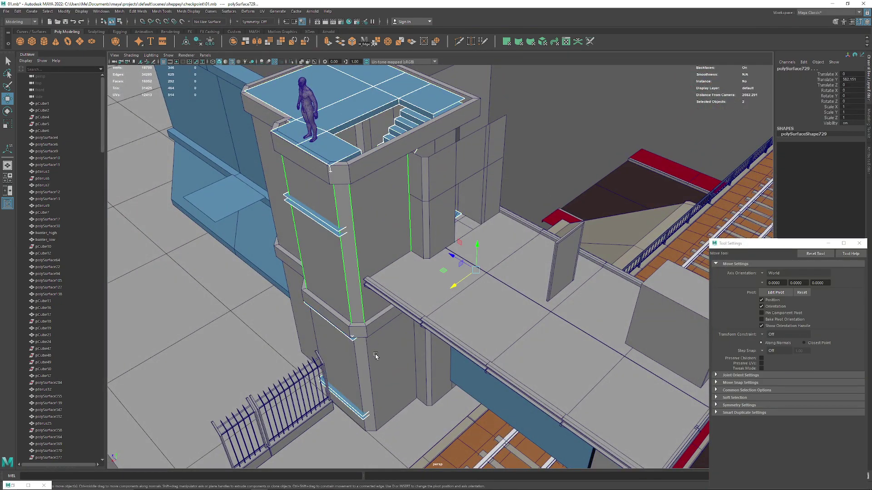
mouse_move(327, 290)
alt+mouse_down()
mouse_move(446, 216)
mouse_move(459, 246)
alt+mouse_up()
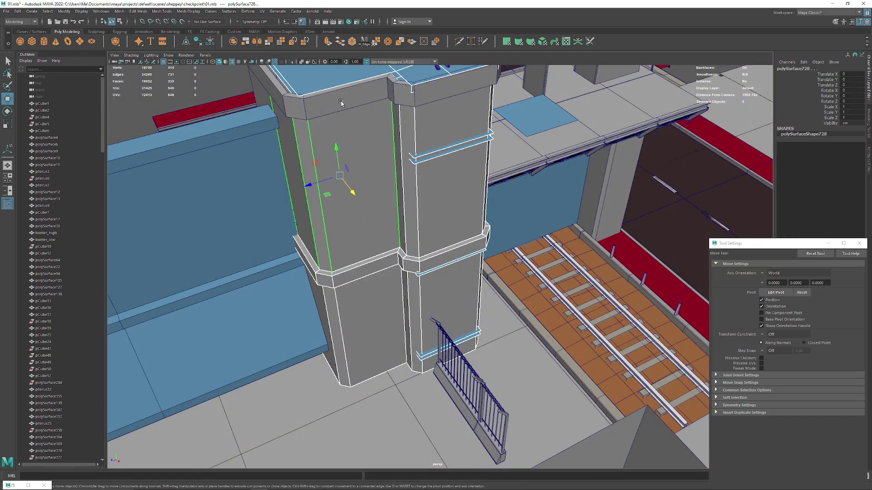
mouse_move(391, 152)
alt+mouse_down()
mouse_move(389, 193)
mouse_move(472, 189)
mouse_move(437, 187)
alt+mouse_up()
key(f)
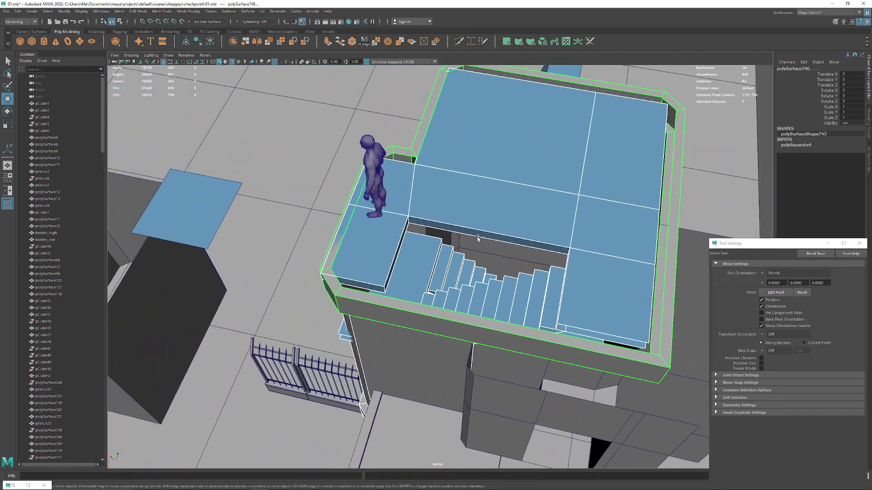
mouse_move(429, 259)
alt+mouse_down()
mouse_move(454, 254)
mouse_move(452, 223)
alt+mouse_up()
scroll(471, 257, up, 5)
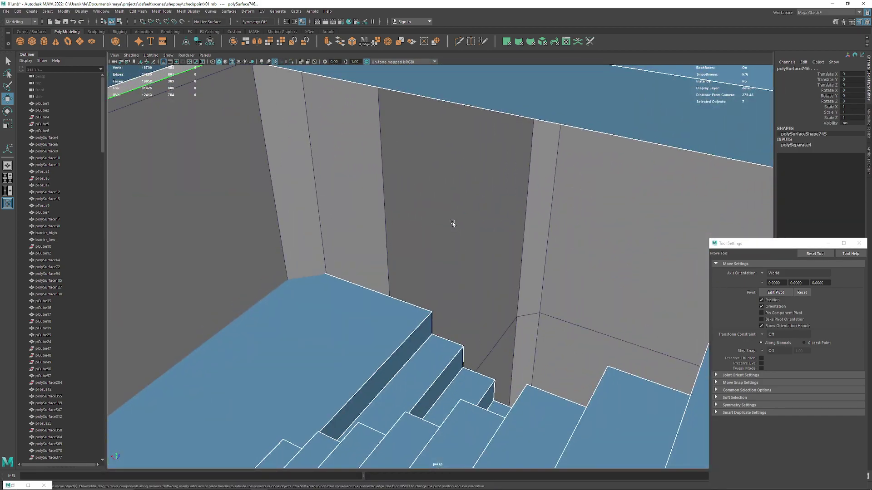
scroll(493, 267, down, 5)
scroll(493, 267, down, 5)
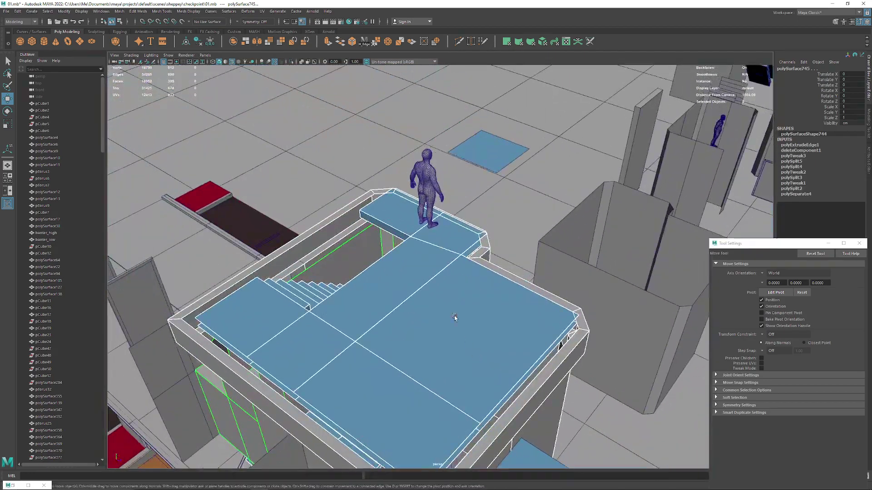
scroll(351, 215, up, 3)
scroll(351, 216, up, 2)
alt+drag(351, 216, 507, 215)
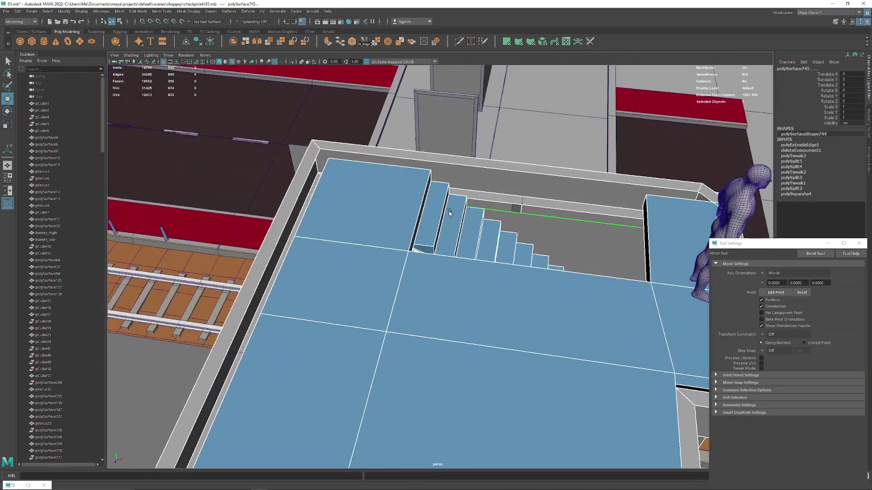
mouse_move(450, 214)
alt+mouse_down()
mouse_move(501, 194)
mouse_move(564, 210)
mouse_move(509, 288)
mouse_move(385, 211)
mouse_move(350, 117)
mouse_move(389, 101)
mouse_move(489, 268)
mouse_move(508, 201)
mouse_move(365, 269)
alt+mouse_up()
Check the tower in wireframe (4), return to shaded (5), and isolate it with Ctrl+1
key(4)
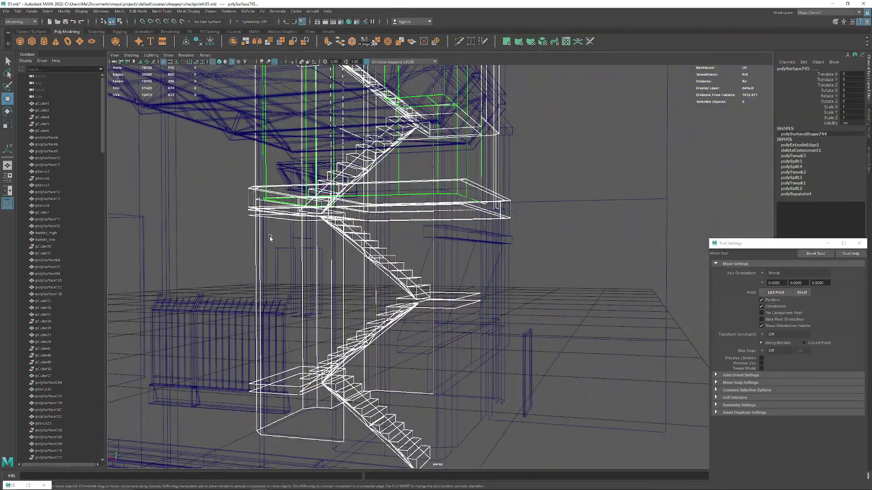
mouse_move(268, 230)
alt+mouse_down()
mouse_move(256, 249)
mouse_move(265, 249)
mouse_move(245, 243)
mouse_move(307, 244)
alt+mouse_up()
alt+right_drag(307, 244, 290, 245)
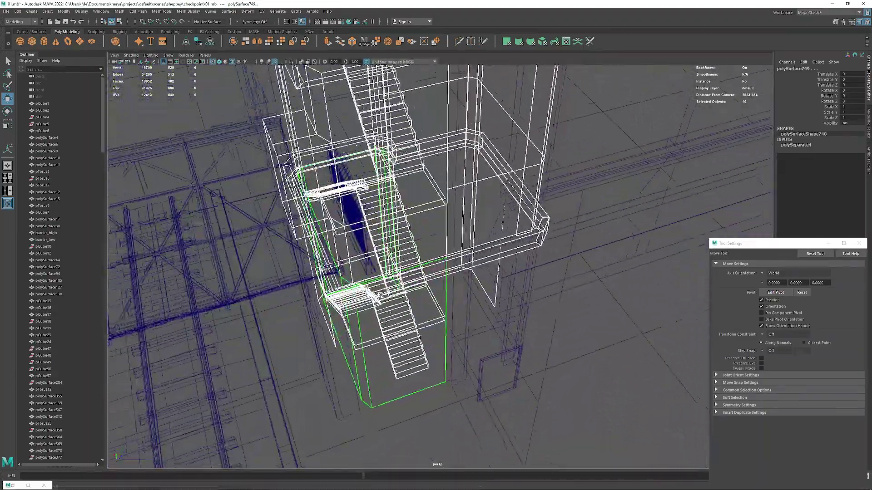
alt+drag(291, 245, 336, 236)
alt+drag(437, 231, 431, 234)
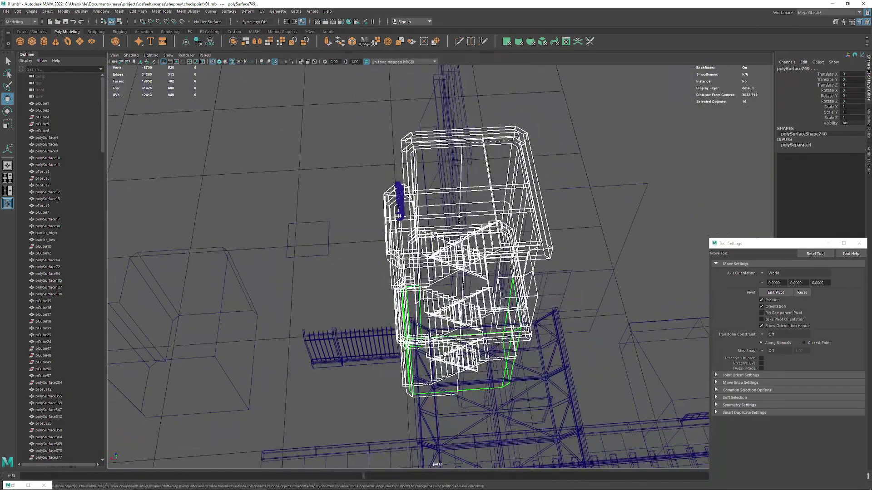
key(5)
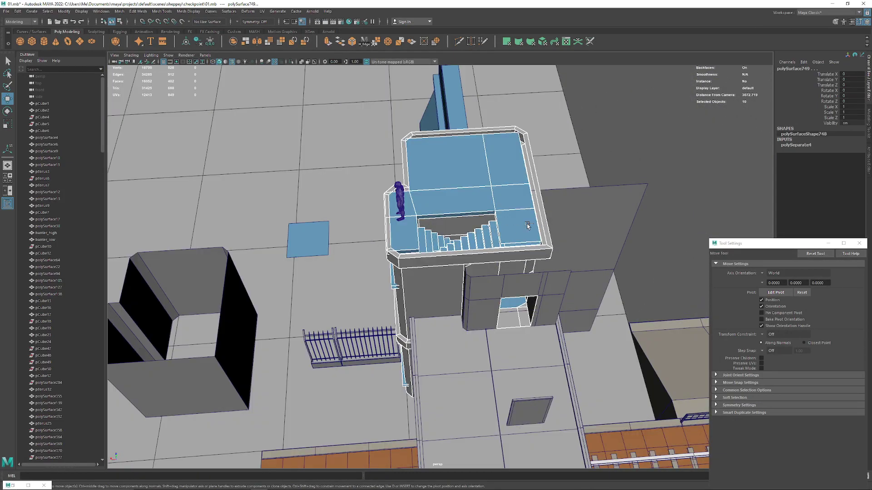
key(ctrl+1)
mouse_move(511, 222)
alt+mouse_down()
mouse_move(303, 202)
mouse_move(202, 206)
mouse_move(194, 259)
alt+mouse_up()
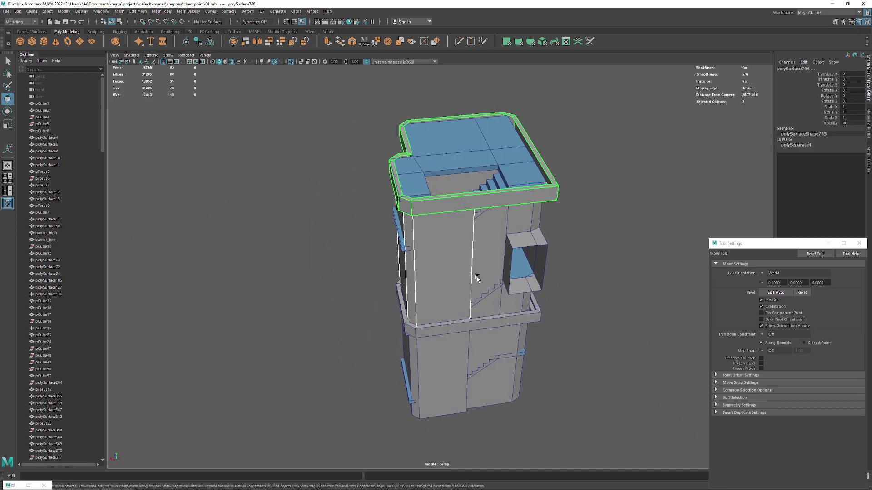
Select all the stair tower pieces and combine them into one mesh
alt+right_drag(477, 278, 383, 190)
drag(556, 448, 555, 448)
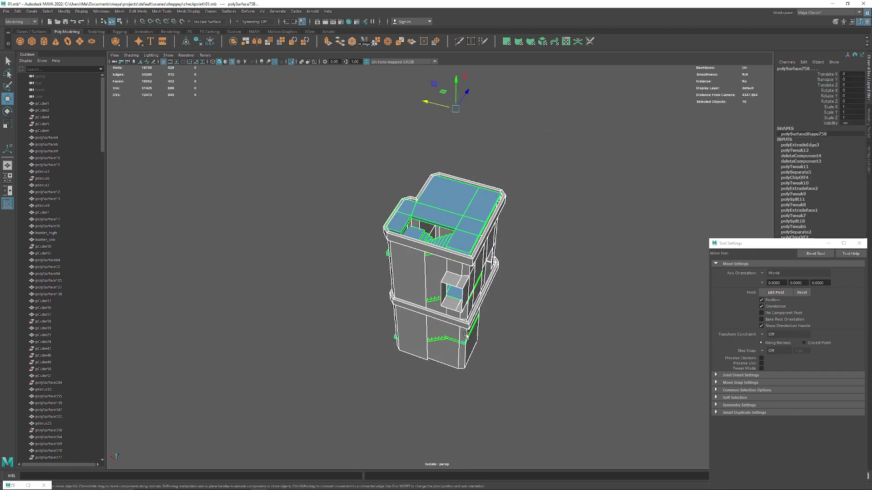
scroll(473, 163, up, 5)
mouse_move(450, 194)
alt+mouse_down()
mouse_move(307, 193)
mouse_move(363, 191)
mouse_move(536, 213)
alt+mouse_up()
click(234, 42)
mouse_move(345, 191)
alt+mouse_down()
mouse_move(383, 197)
mouse_move(356, 211)
mouse_move(407, 223)
mouse_move(483, 208)
mouse_move(459, 190)
mouse_move(554, 179)
mouse_move(554, 187)
mouse_move(540, 196)
mouse_move(527, 146)
mouse_move(384, 218)
mouse_move(356, 215)
mouse_move(385, 154)
alt+mouse_up()
Select the vertices along one side of the combined tower around the stairwell
right_drag(381, 160, 356, 186)
key(a)
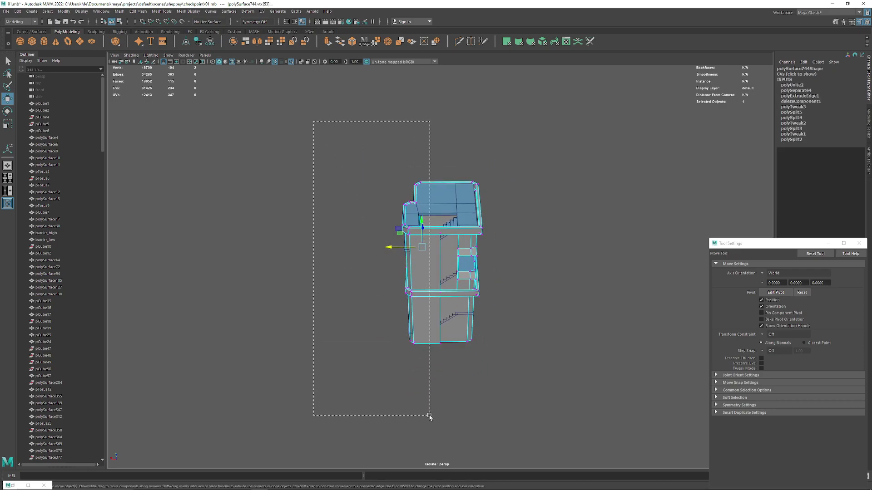
scroll(522, 358, up, 3)
scroll(476, 336, up, 3)
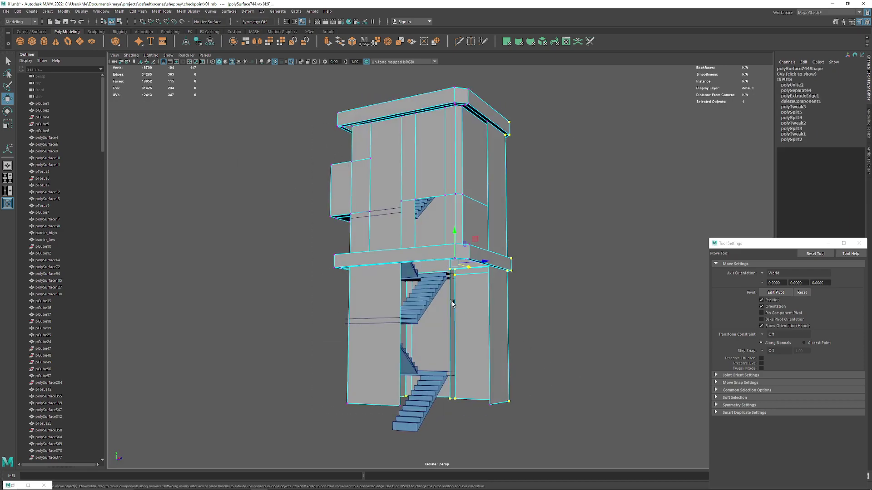
scroll(436, 313, up, 3)
scroll(403, 298, up, 3)
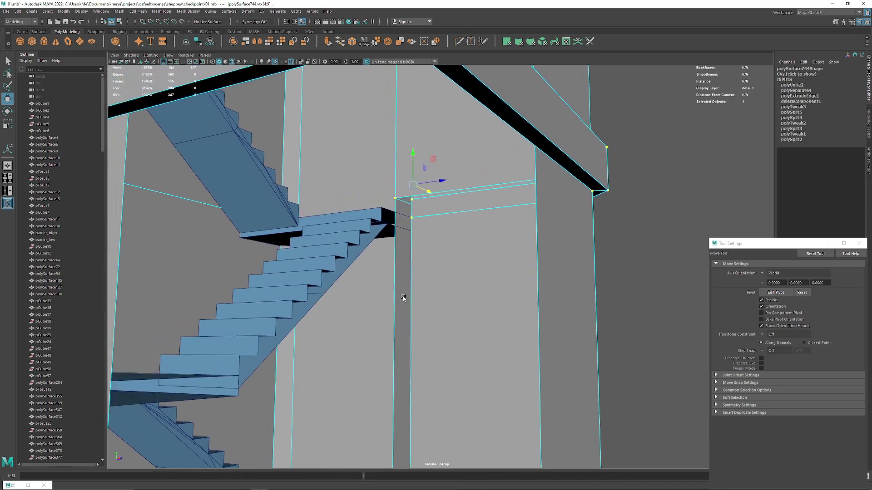
scroll(390, 295, down, 5)
mouse_move(375, 292)
alt+mouse_down()
mouse_move(394, 365)
mouse_move(424, 272)
mouse_move(404, 339)
mouse_move(267, 270)
mouse_move(350, 251)
mouse_move(374, 259)
alt+mouse_up()
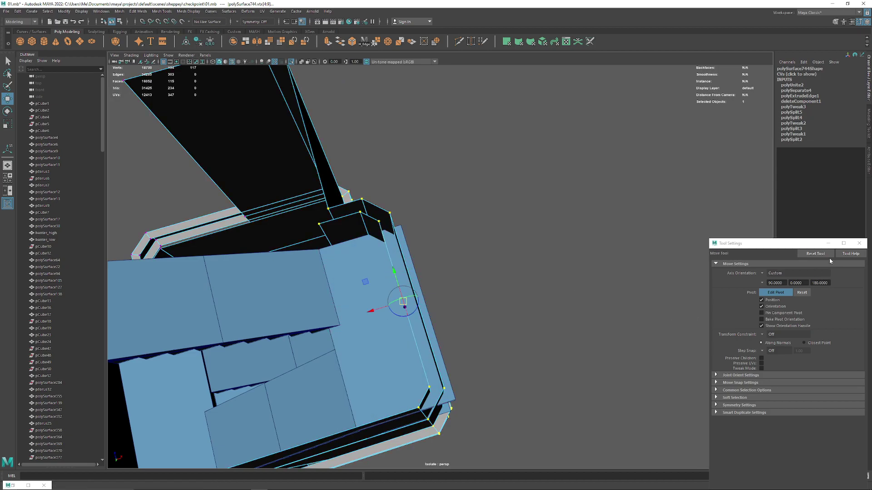
alt+drag(390, 272, 408, 239)
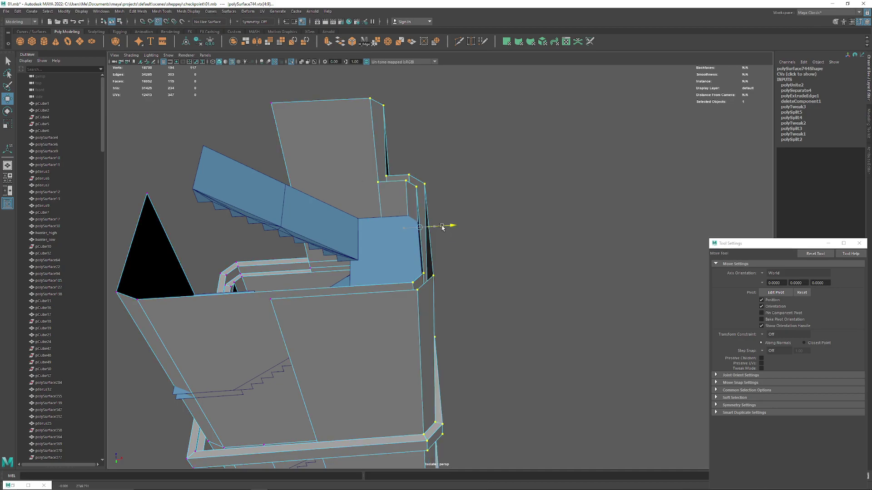
mouse_move(442, 227)
alt+mouse_down()
mouse_move(422, 254)
mouse_move(286, 230)
mouse_move(306, 218)
mouse_move(345, 138)
mouse_move(413, 196)
mouse_move(420, 190)
mouse_move(408, 257)
mouse_move(208, 179)
mouse_move(458, 165)
alt+mouse_up()
scroll(408, 257, up, 3)
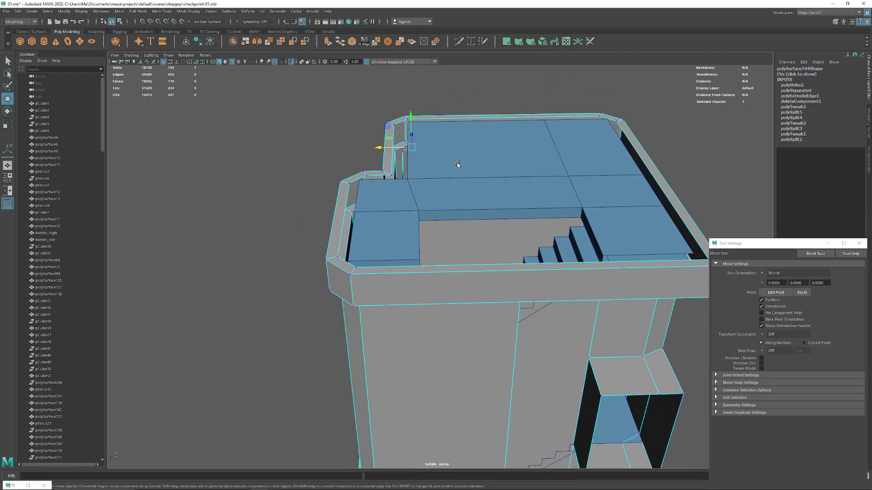
Select the tower roof and examine its vertices and faces above the inner stairs
click(442, 182)
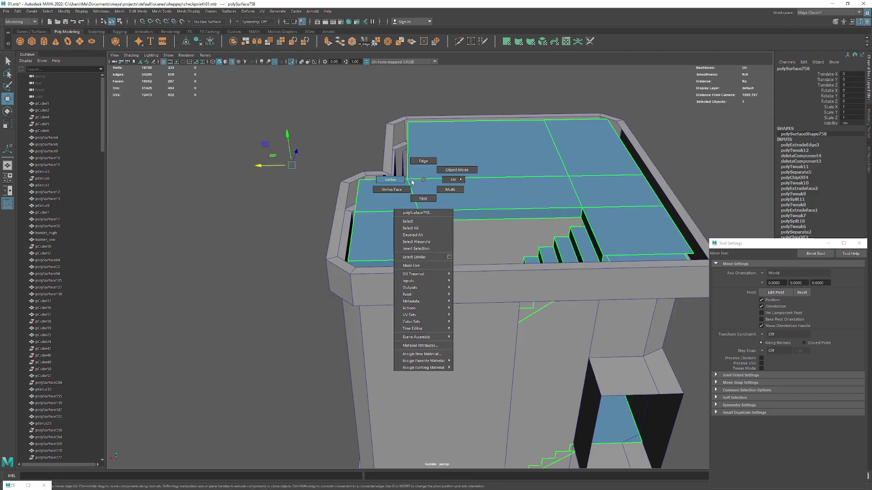
right_drag(411, 181, 391, 180)
alt+drag(390, 180, 376, 126)
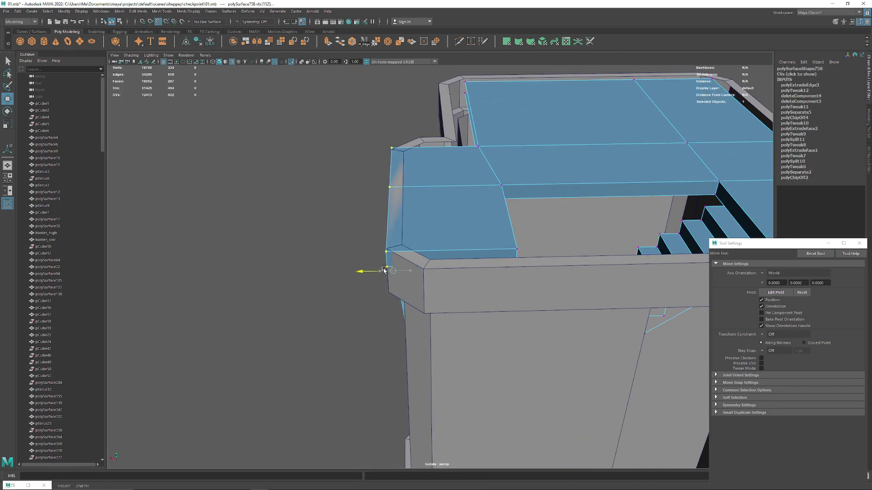
mouse_move(477, 170)
alt+mouse_down()
mouse_move(438, 211)
mouse_move(457, 184)
alt+mouse_up()
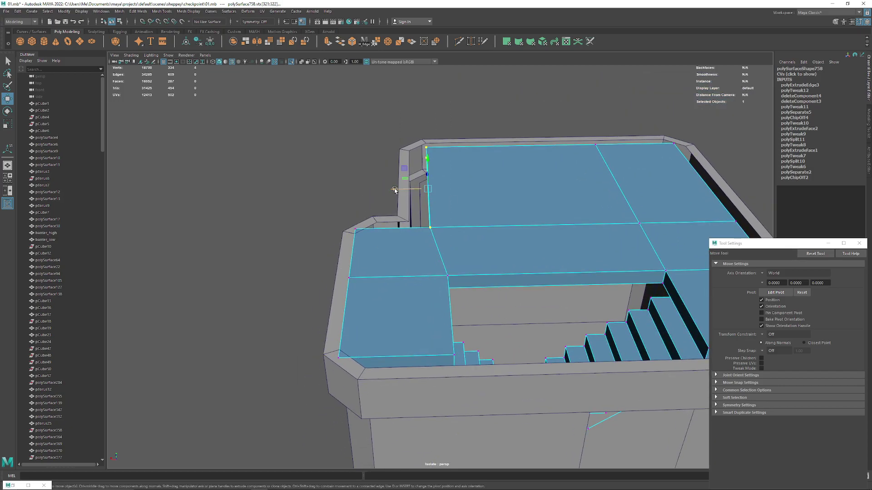
mouse_move(414, 223)
alt+mouse_down()
mouse_move(377, 216)
mouse_move(402, 231)
mouse_move(424, 218)
mouse_move(503, 246)
mouse_move(418, 254)
mouse_move(413, 230)
mouse_move(472, 224)
mouse_move(502, 291)
mouse_move(454, 327)
mouse_move(441, 272)
mouse_move(448, 236)
alt+mouse_up()
click(434, 211)
mouse_move(434, 210)
alt+mouse_down()
mouse_move(483, 334)
mouse_move(410, 228)
alt+mouse_up()
right_drag(517, 189, 499, 206)
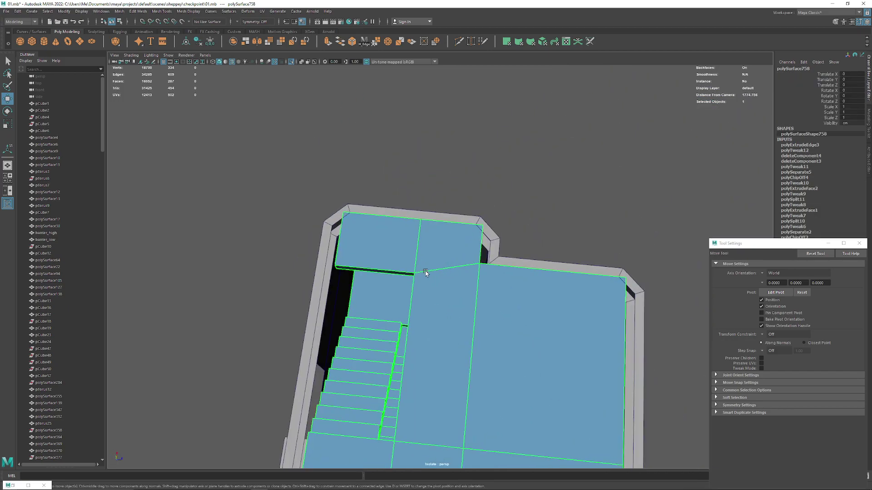
alt+drag(426, 272, 444, 253)
scroll(474, 335, up, 5)
Select the landing slab's lower front edge and side face in edge mode
scroll(497, 355, up, 3)
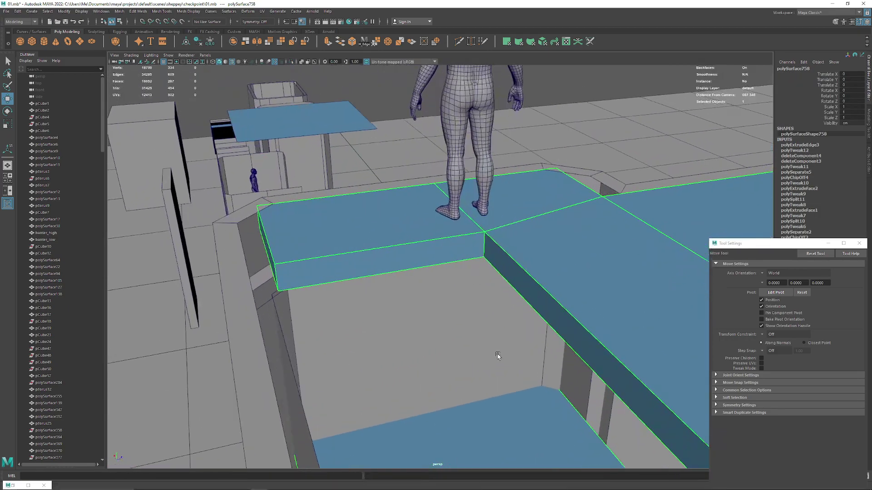
scroll(434, 245, up, 2)
key(F10)
click(428, 263)
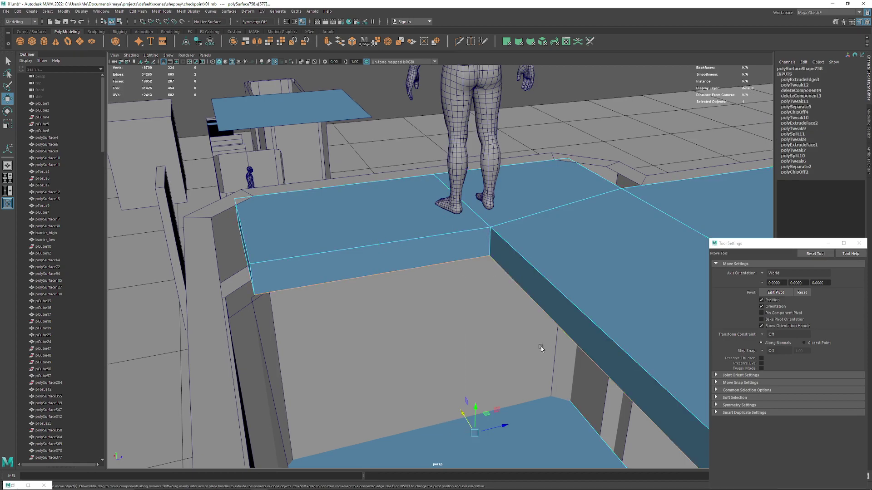
mouse_move(535, 350)
alt+mouse_down()
mouse_move(585, 219)
mouse_move(590, 241)
mouse_move(523, 233)
mouse_move(446, 185)
mouse_move(472, 237)
mouse_move(407, 247)
alt+mouse_up()
scroll(590, 243, up, 3)
scroll(591, 245, up, 3)
scroll(592, 246, up, 2)
right_drag(407, 247, 431, 294)
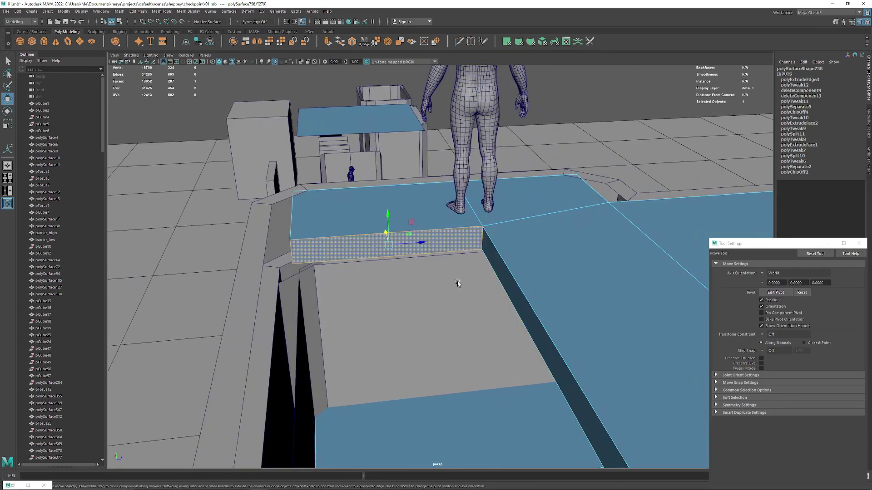
mouse_move(457, 282)
alt+mouse_down()
mouse_move(473, 273)
mouse_move(423, 251)
alt+mouse_up()
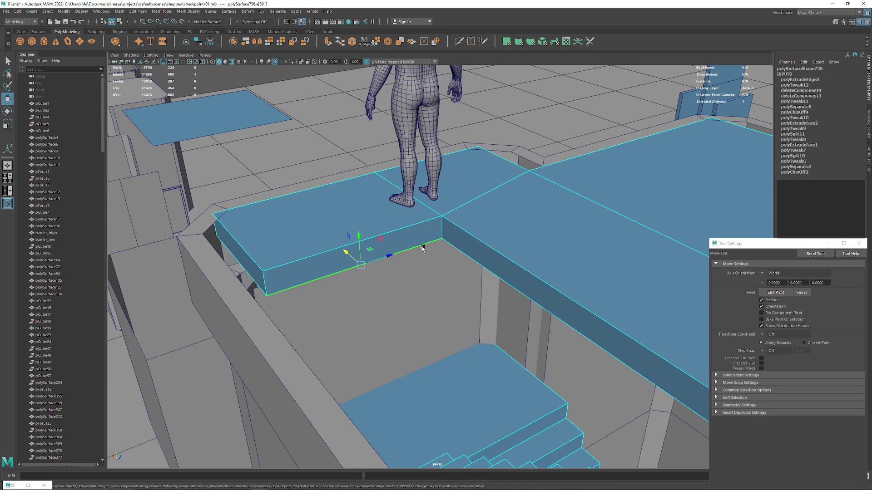
Bevel the selected slab edge, redoing the bevel after an undo
click(352, 42)
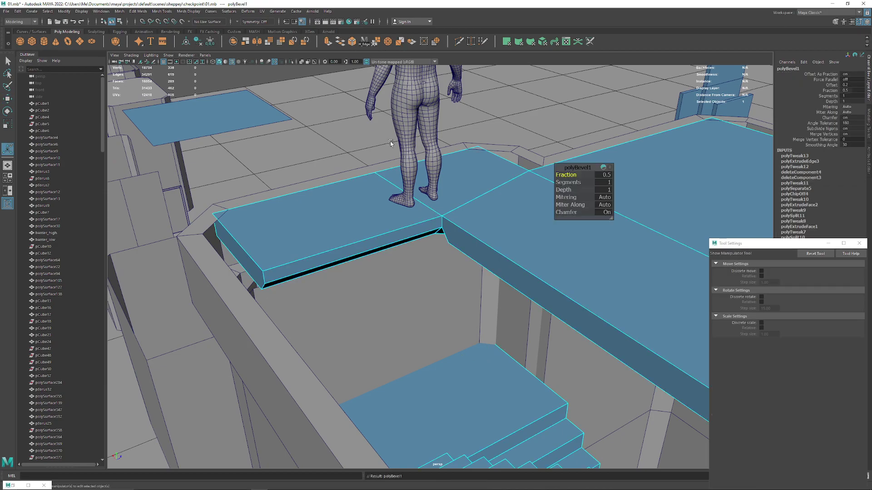
alt+drag(391, 144, 387, 207)
key(ctrl+z)
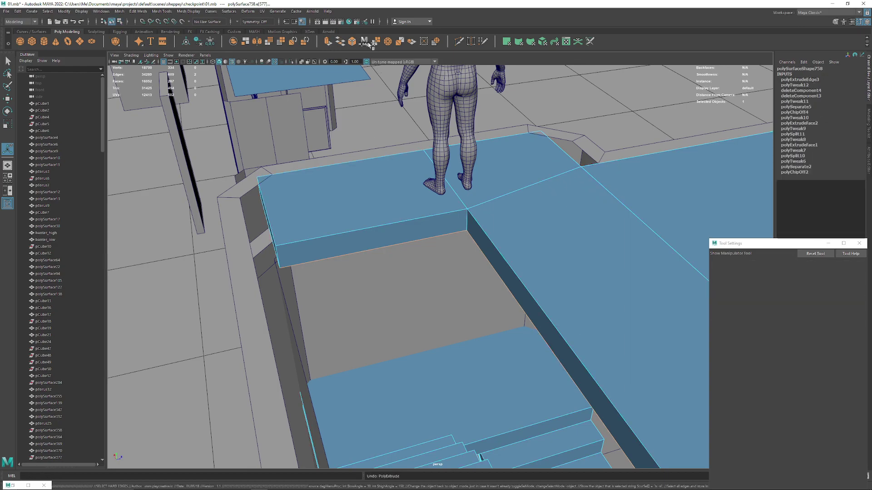
click(353, 42)
mouse_move(390, 254)
alt+mouse_down()
mouse_move(325, 292)
mouse_move(415, 307)
mouse_move(462, 257)
mouse_move(295, 257)
mouse_move(477, 288)
mouse_move(409, 184)
mouse_move(396, 184)
mouse_move(426, 192)
mouse_move(432, 257)
mouse_move(393, 226)
mouse_move(449, 210)
mouse_move(445, 195)
alt+mouse_up()
key(q)
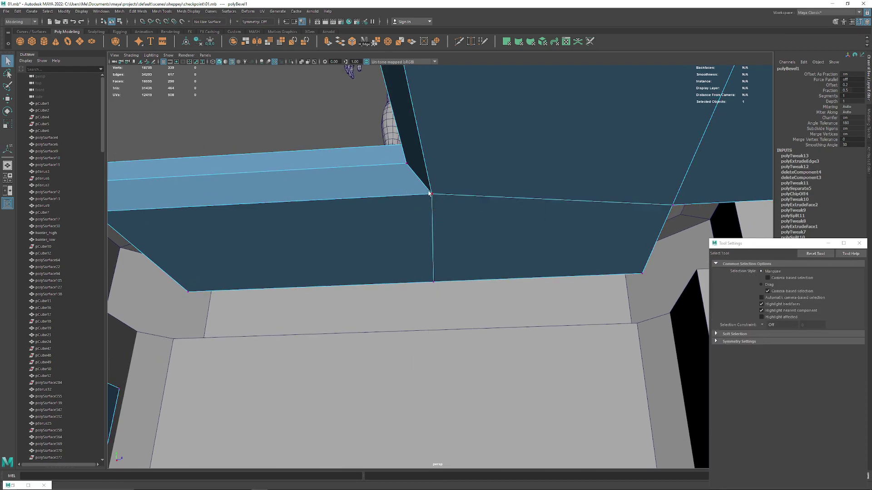
Move the stray slab-edge vertices onto the slab corner by the stairs
key(w)
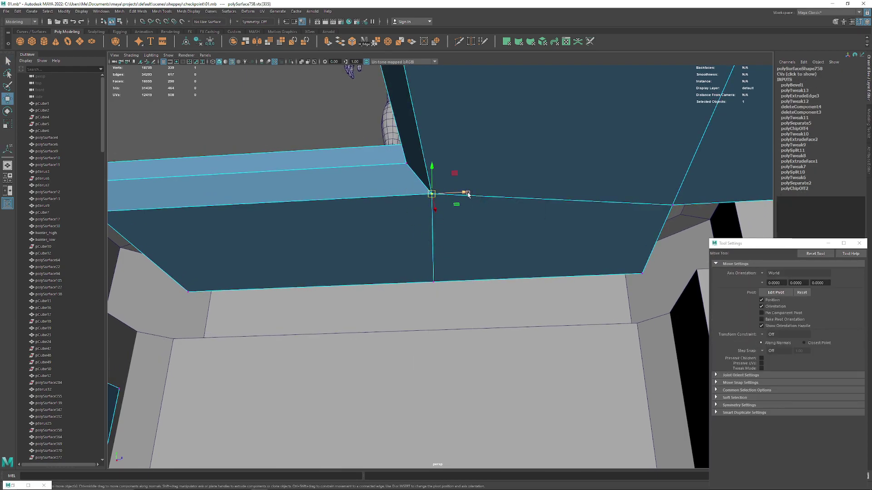
mouse_move(458, 207)
alt+mouse_down()
mouse_move(399, 187)
mouse_move(408, 200)
mouse_move(400, 210)
mouse_move(517, 196)
mouse_move(469, 266)
alt+mouse_up()
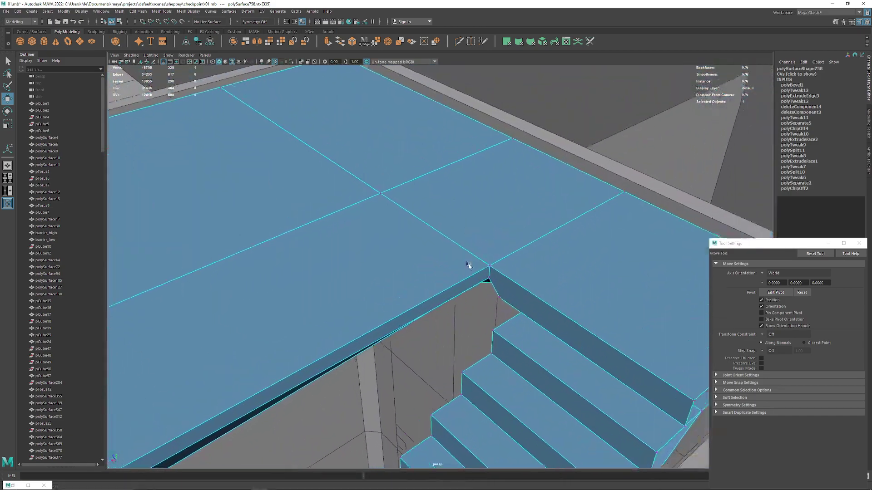
alt+right_drag(468, 267, 527, 307)
mouse_move(527, 308)
alt+mouse_down()
mouse_move(529, 189)
mouse_move(489, 255)
alt+mouse_up()
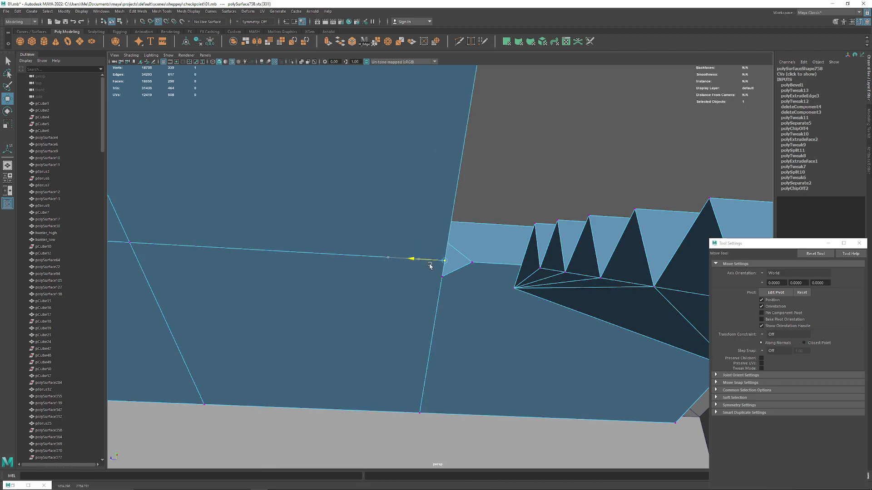
mouse_move(444, 258)
alt+mouse_down()
mouse_move(412, 249)
mouse_move(461, 278)
mouse_move(468, 341)
mouse_move(525, 220)
mouse_move(502, 246)
mouse_move(449, 252)
alt+mouse_up()
click(501, 249)
click(448, 209)
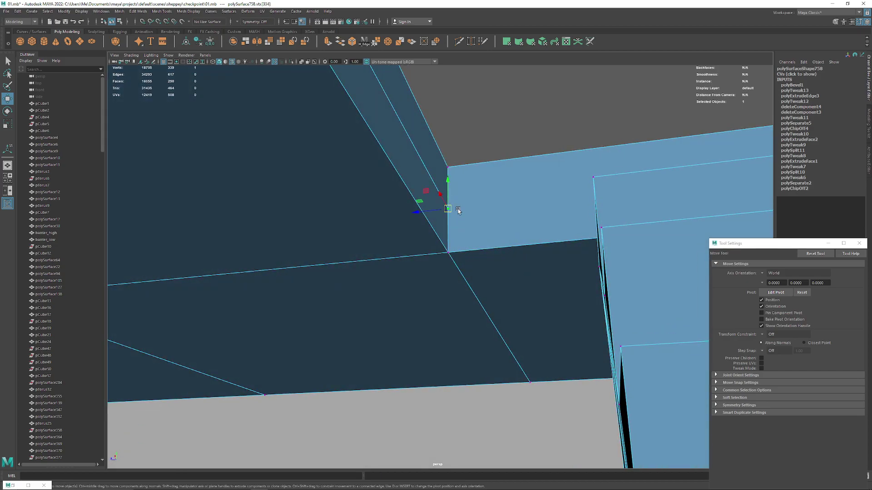
mouse_move(449, 211)
mouse_down()
mouse_move(447, 251)
mouse_move(409, 271)
mouse_up()
drag(388, 354, 441, 253)
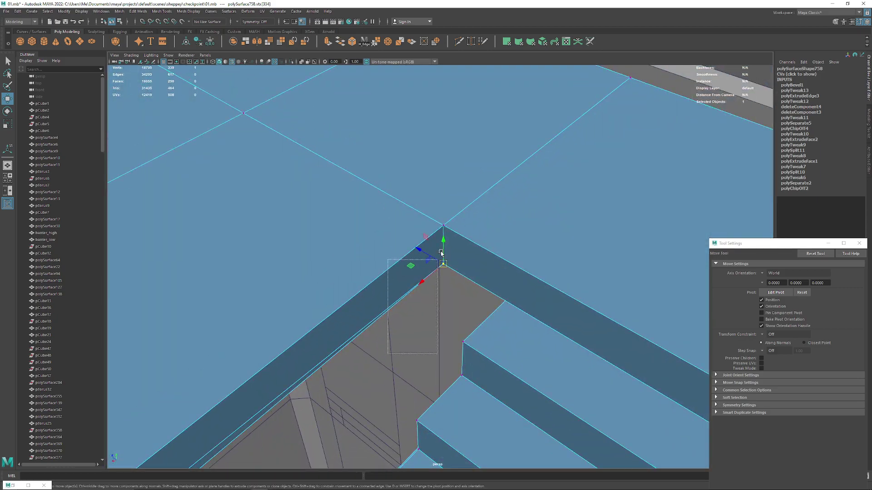
Check the merged corner from a wider view and return to object selection
shift+right_drag(420, 171, 435, 190)
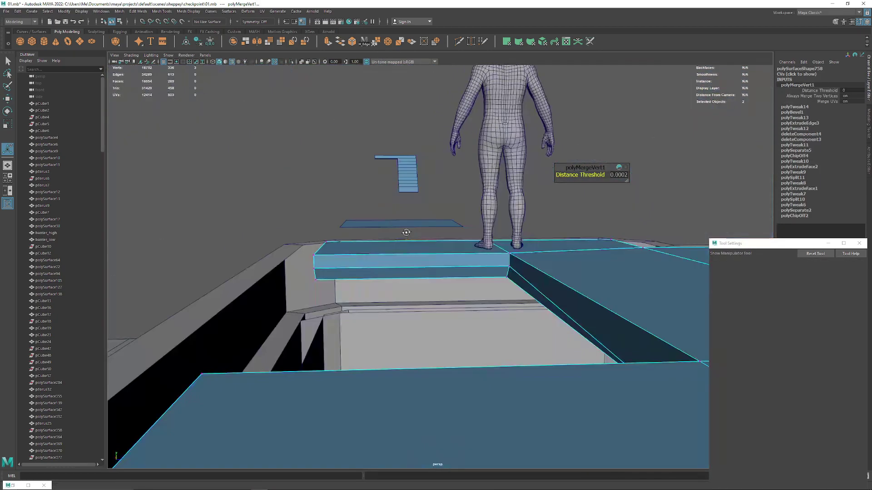
mouse_move(435, 191)
alt+mouse_down()
mouse_move(412, 244)
mouse_move(463, 341)
alt+mouse_up()
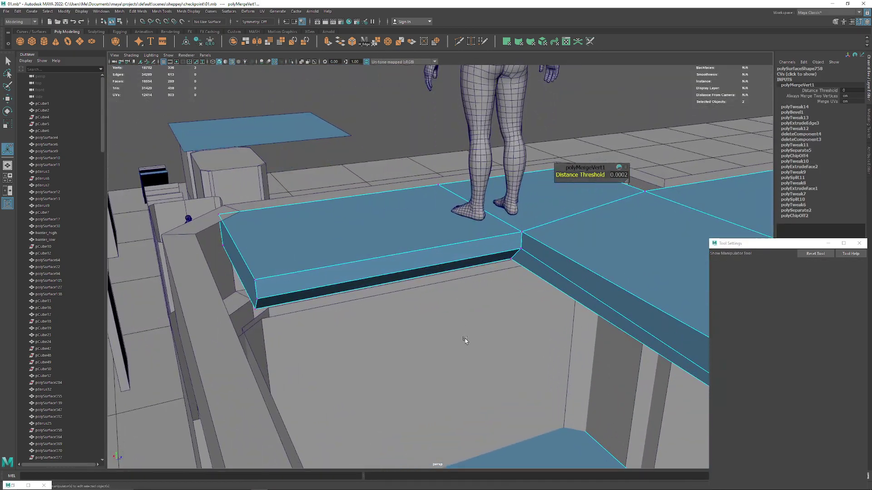
right_drag(427, 265, 435, 247)
mouse_move(435, 248)
alt+mouse_down()
mouse_move(453, 310)
mouse_move(431, 173)
alt+mouse_up()
Frame the human reference figure and view the stairs from beside it
click(499, 136)
key(w)
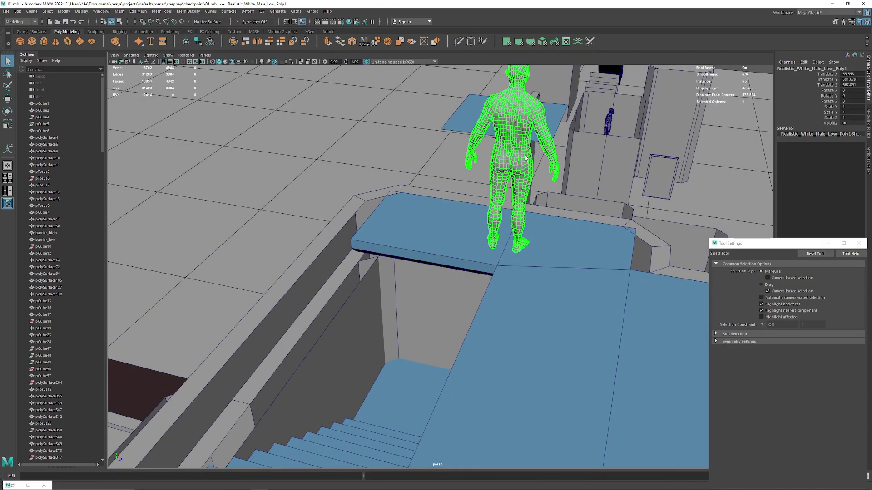
alt+drag(499, 136, 470, 258)
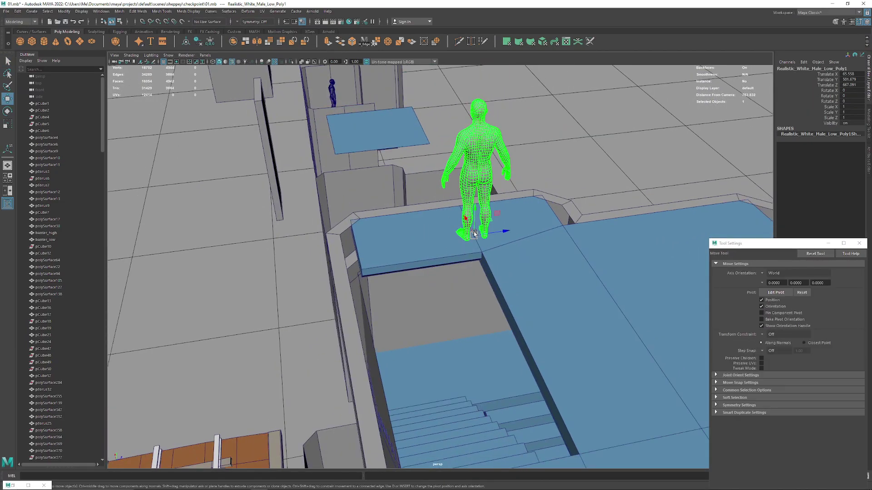
key(f)
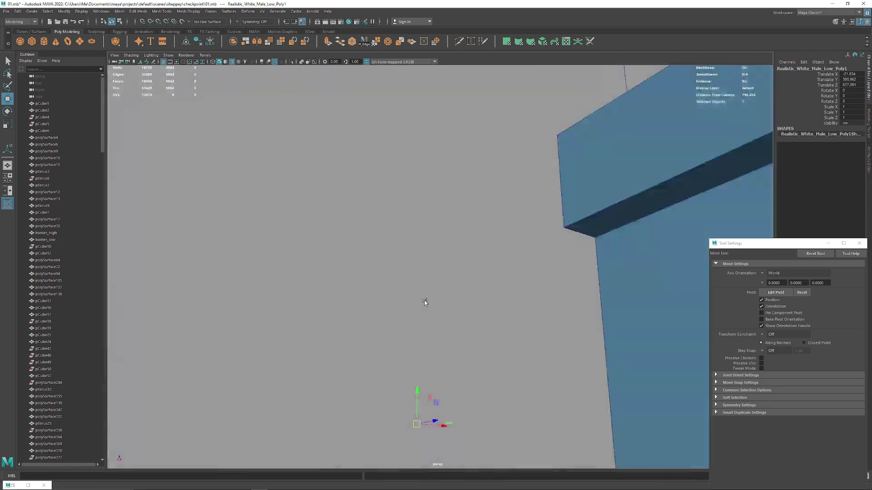
mouse_move(424, 302)
alt+mouse_down()
mouse_move(415, 271)
mouse_move(454, 275)
mouse_move(404, 277)
mouse_move(410, 362)
alt+mouse_up()
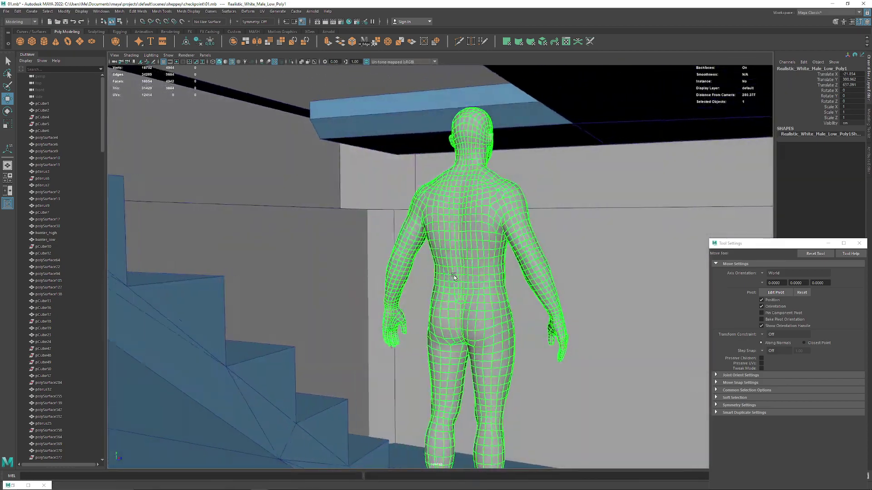
scroll(405, 274, down, 3)
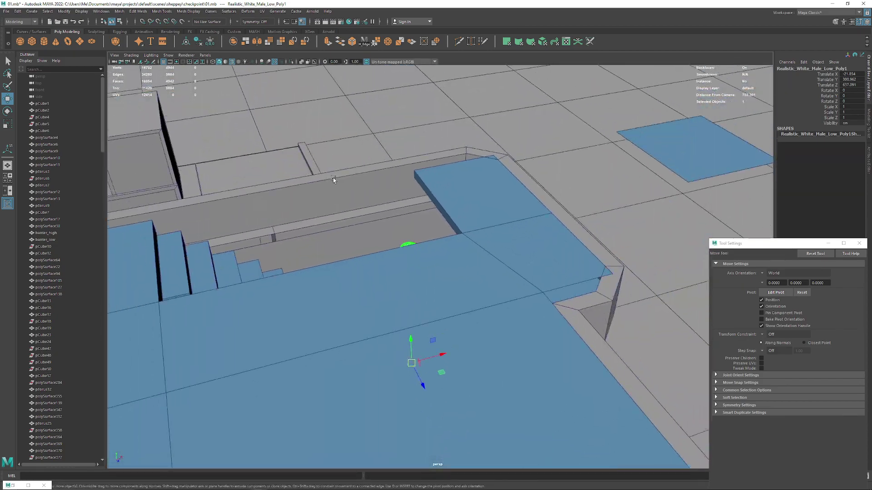
alt+right_drag(410, 361, 434, 354)
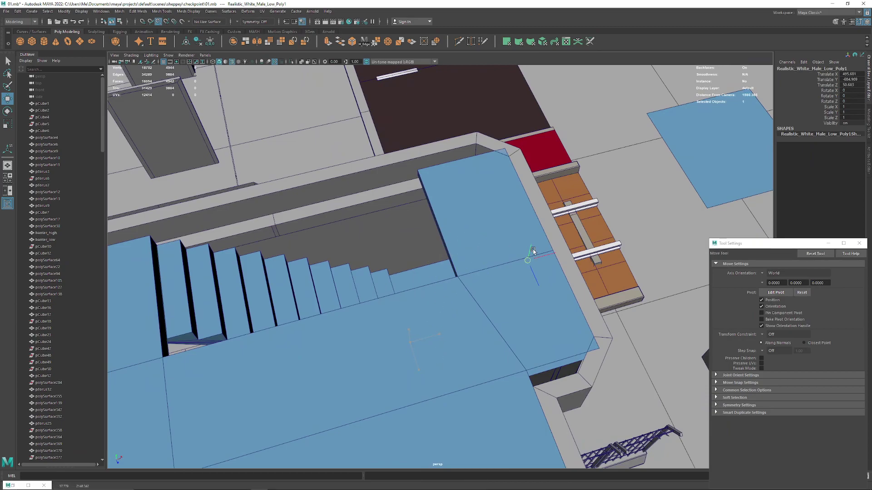
mouse_move(495, 270)
alt+mouse_down()
mouse_move(316, 192)
mouse_move(306, 220)
mouse_move(358, 171)
mouse_move(424, 227)
alt+mouse_up()
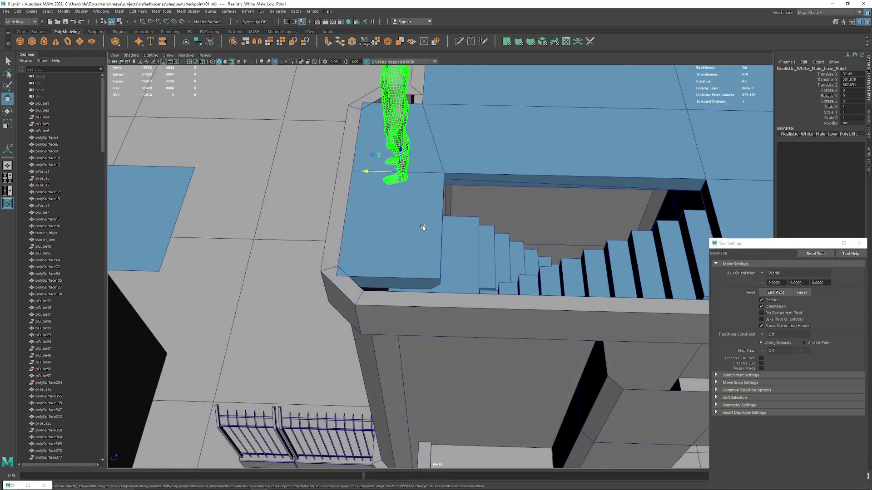
Box-select the top platform's ledge-edge vertices and shift them sideways along X
click(427, 236)
right_drag(428, 235, 395, 229)
alt+drag(394, 230, 468, 196)
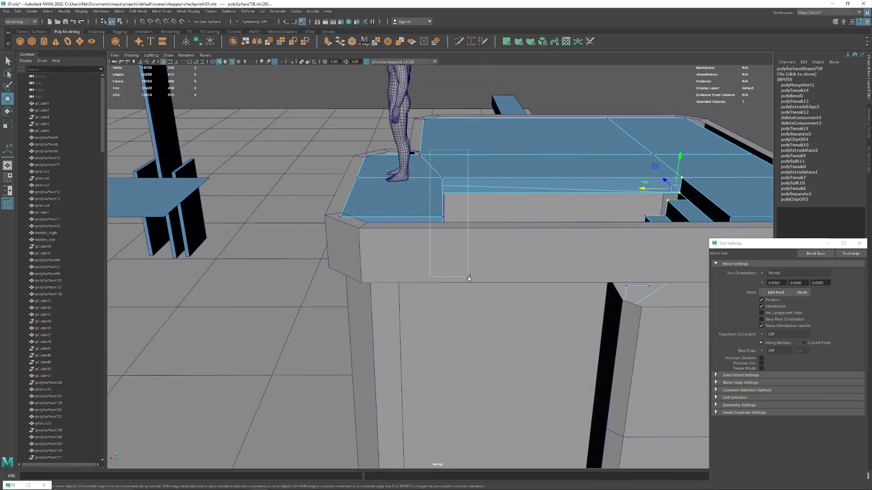
drag(429, 149, 468, 276)
mouse_move(468, 277)
alt+mouse_down()
mouse_move(373, 276)
mouse_move(340, 229)
alt+mouse_up()
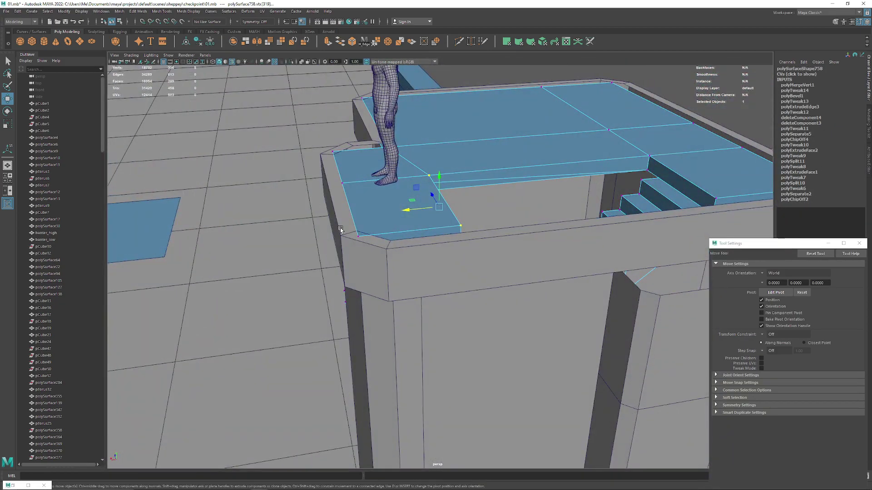
mouse_move(395, 216)
mouse_down()
mouse_move(442, 227)
mouse_move(340, 218)
mouse_move(383, 258)
mouse_move(369, 259)
mouse_move(405, 204)
mouse_move(408, 255)
mouse_move(439, 285)
mouse_move(279, 220)
mouse_move(333, 214)
mouse_move(426, 277)
mouse_move(418, 265)
mouse_up()
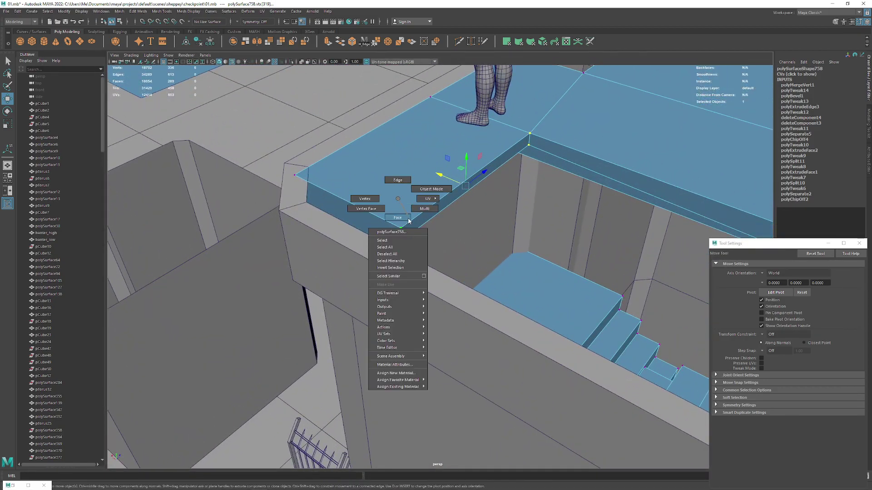
Select the ledge face, undoing an accidental switch to whole-object selection
click(409, 221)
click(356, 216)
alt+drag(356, 216, 354, 216)
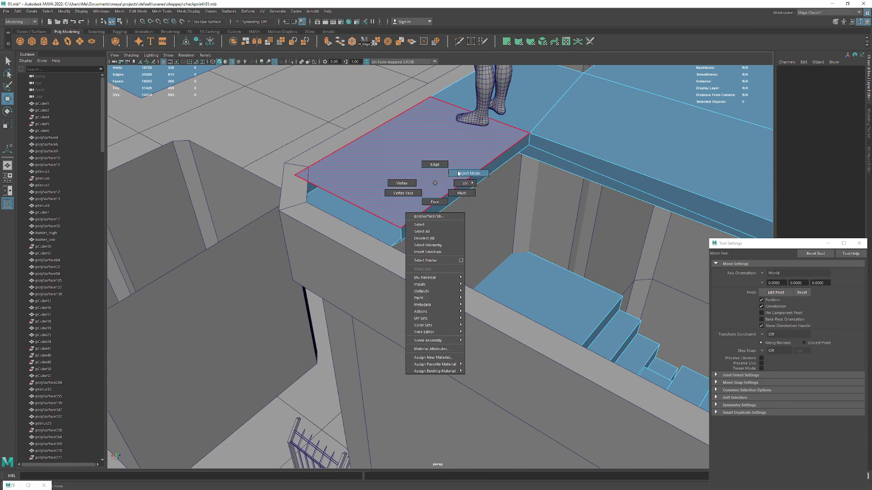
right_drag(409, 188, 430, 164)
alt+drag(430, 164, 423, 158)
key(ctrl+z)
key(ctrl+z)
key(ctrl+z)
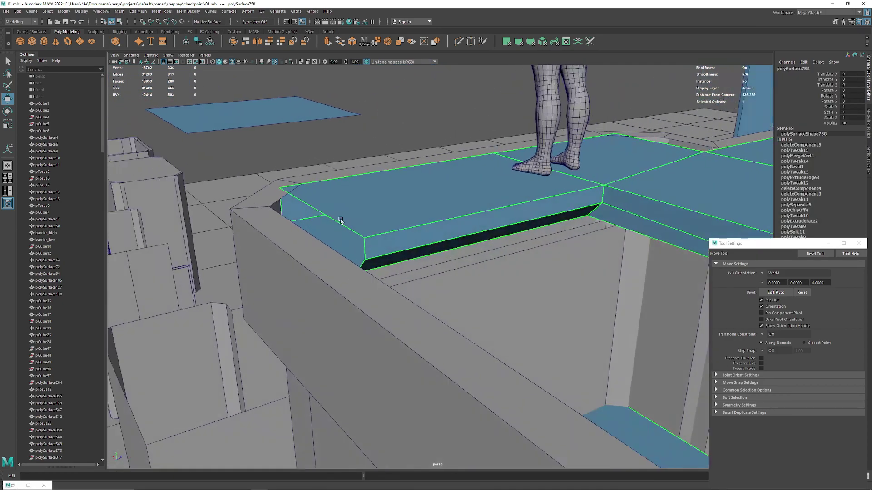
key(ctrl+z)
key(ctrl+z)
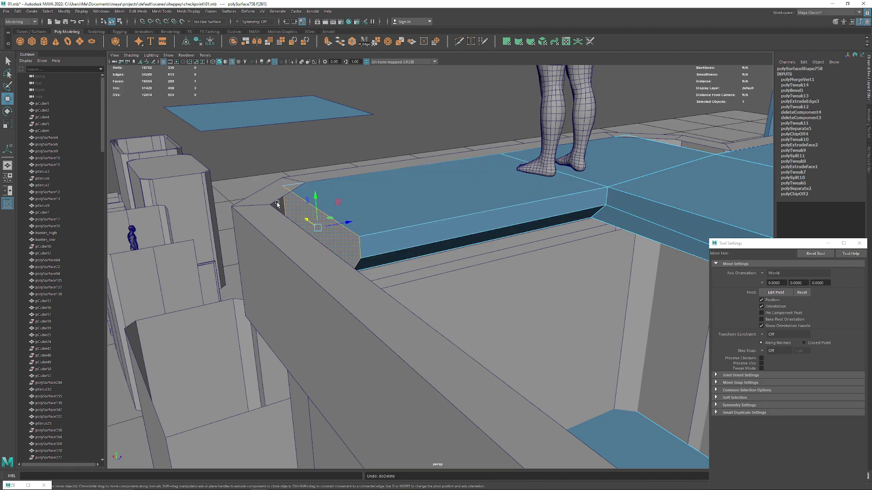
Inspect the ledge face loop in wireframe (4), then return to shaded (5)
key(4)
double_click(302, 206)
alt+drag(302, 206, 357, 272)
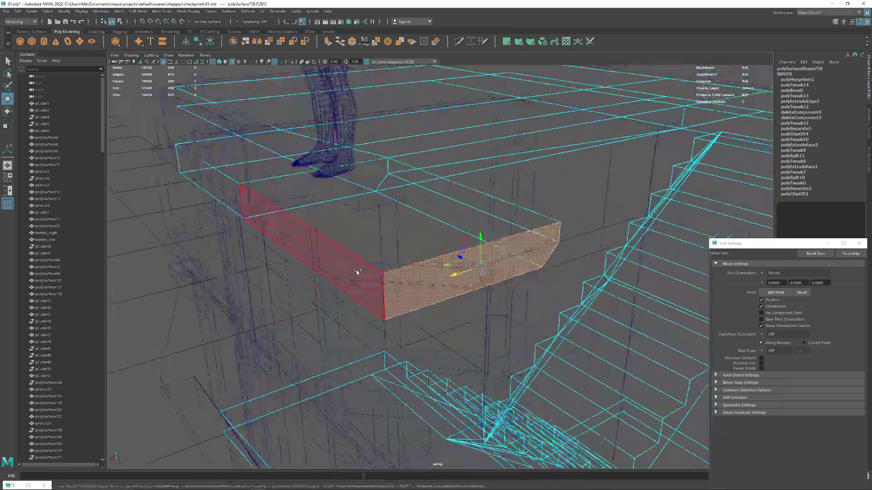
mouse_move(367, 302)
alt+mouse_down()
mouse_move(309, 186)
mouse_move(420, 162)
mouse_move(574, 162)
alt+mouse_up()
click(309, 186)
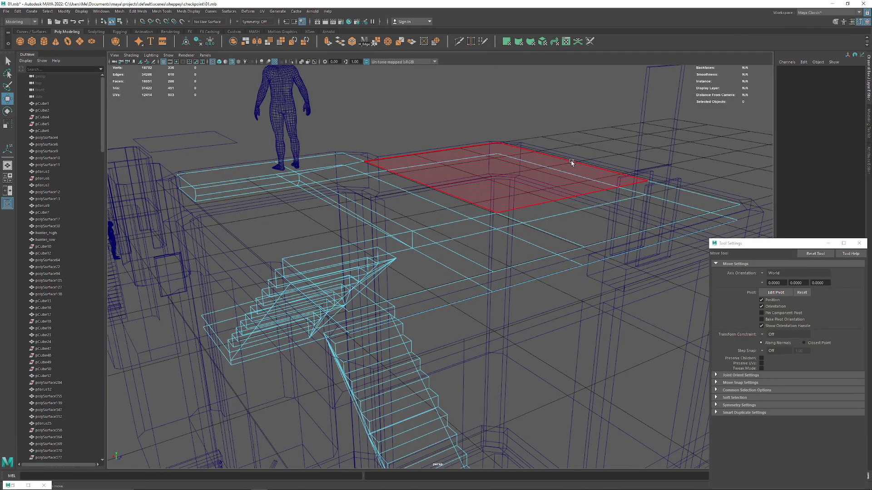
key(5)
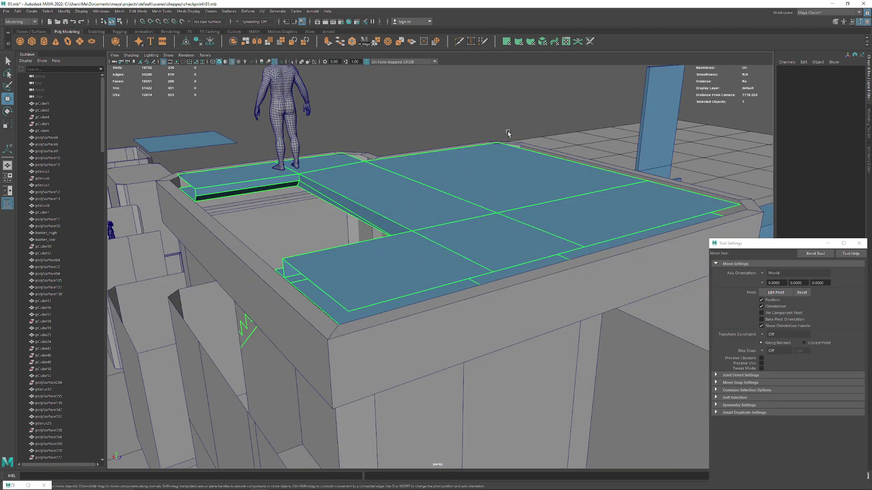
click(508, 133)
mouse_move(429, 238)
alt+mouse_down()
mouse_move(383, 132)
mouse_move(457, 119)
mouse_move(444, 123)
mouse_move(463, 146)
mouse_move(451, 150)
mouse_move(456, 140)
mouse_move(455, 147)
mouse_move(340, 172)
mouse_move(291, 145)
mouse_move(259, 161)
mouse_move(257, 176)
mouse_move(248, 163)
mouse_move(241, 171)
mouse_move(267, 154)
mouse_move(257, 167)
mouse_move(331, 164)
mouse_move(326, 232)
mouse_move(318, 218)
mouse_move(310, 230)
mouse_move(354, 222)
mouse_move(514, 264)
mouse_move(500, 263)
mouse_move(487, 387)
alt+mouse_up()
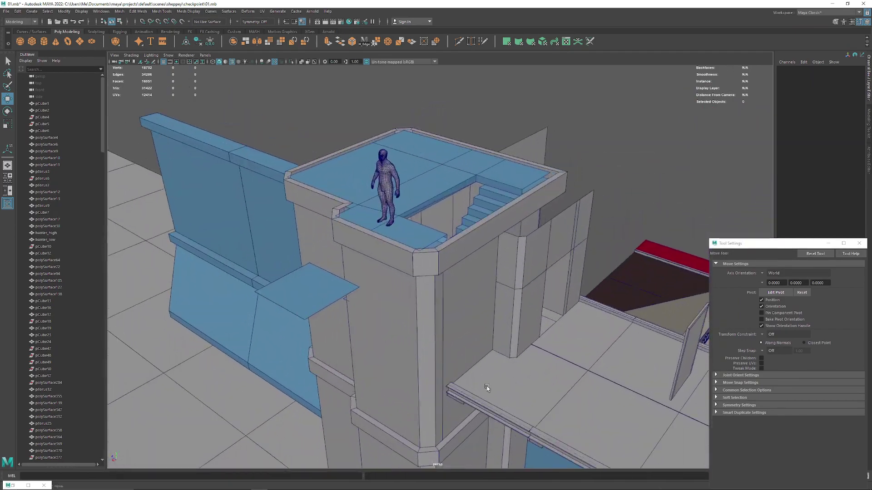
click(470, 245)
alt+drag(471, 245, 451, 267)
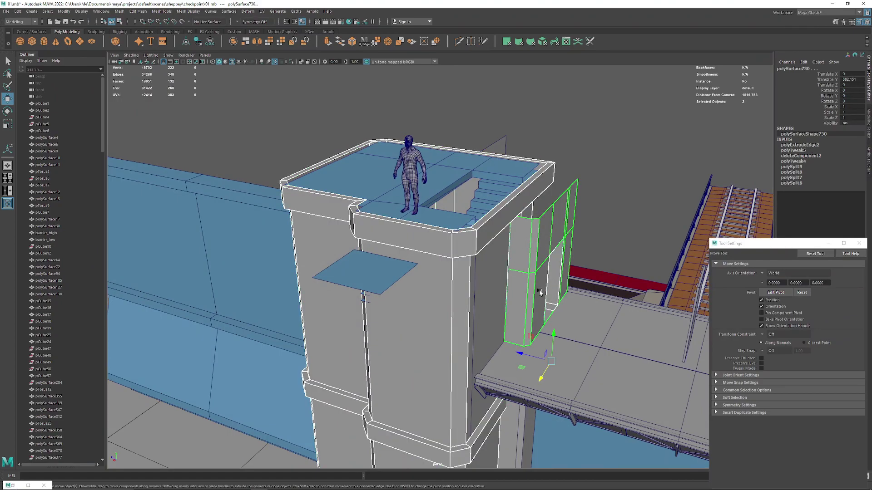
mouse_move(512, 281)
alt+mouse_down()
mouse_move(470, 214)
mouse_move(465, 220)
mouse_move(496, 232)
mouse_move(431, 233)
mouse_move(483, 223)
mouse_move(475, 211)
mouse_move(464, 214)
mouse_move(485, 145)
mouse_move(463, 162)
mouse_move(351, 166)
mouse_move(407, 176)
mouse_move(444, 171)
mouse_move(463, 151)
mouse_move(442, 167)
alt+mouse_up()
click(481, 150)
click(485, 146)
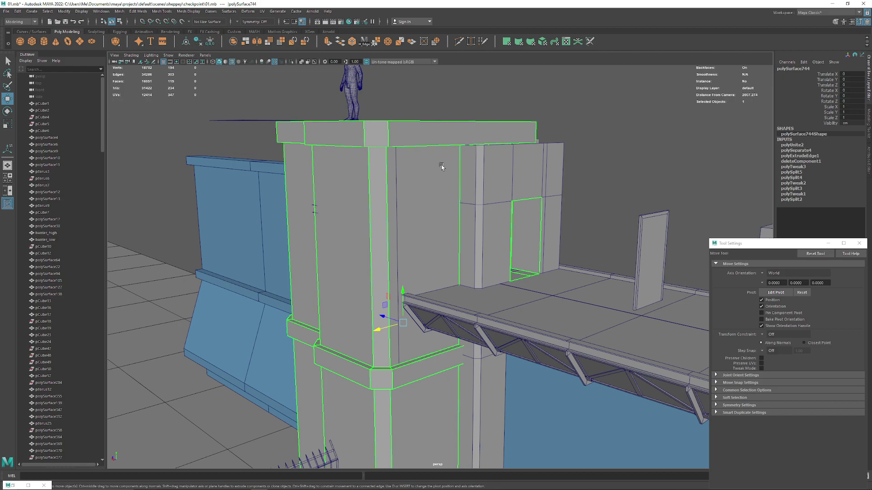
click(517, 108)
scroll(516, 108, down, 5)
alt+drag(405, 139, 426, 189)
scroll(434, 148, up, 5)
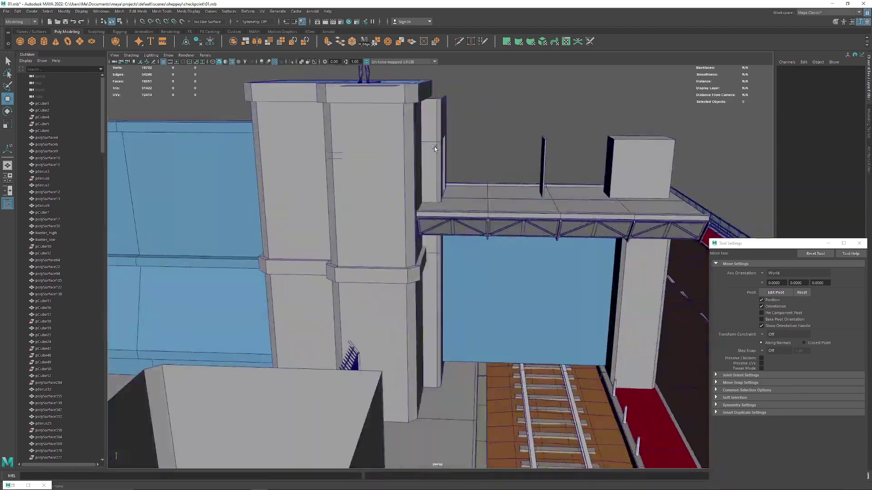
scroll(434, 149, down, 5)
mouse_move(302, 87)
alt+mouse_down()
mouse_move(353, 117)
mouse_move(394, 125)
mouse_move(350, 194)
alt+mouse_up()
scroll(353, 117, up, 5)
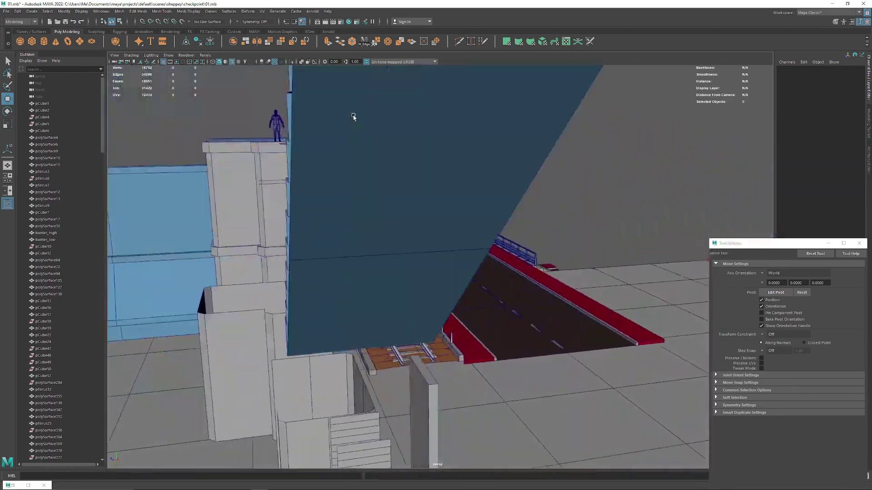
scroll(353, 116, down, 5)
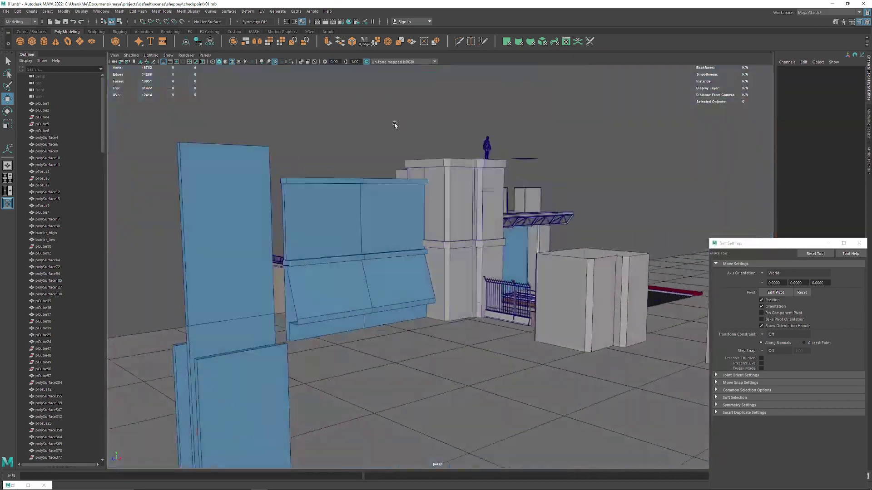
scroll(395, 125, down, 5)
scroll(351, 194, up, 5)
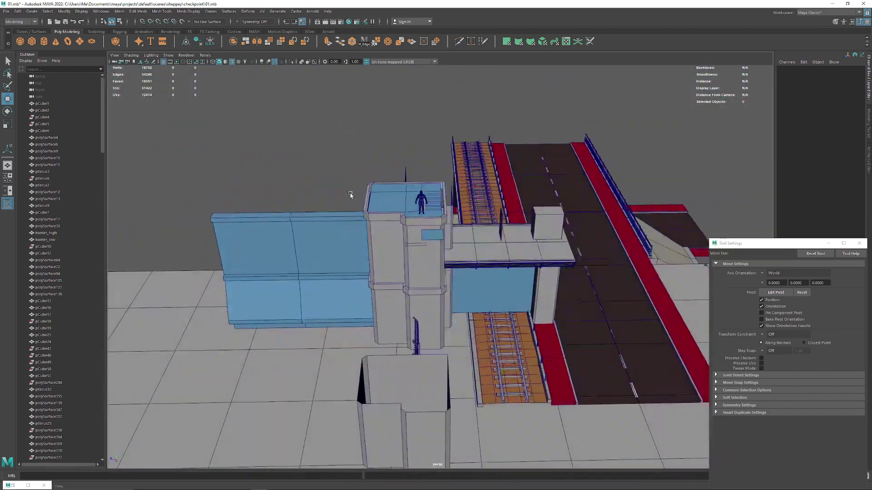
scroll(350, 194, down, 5)
alt+drag(446, 97, 457, 191)
scroll(414, 189, up, 5)
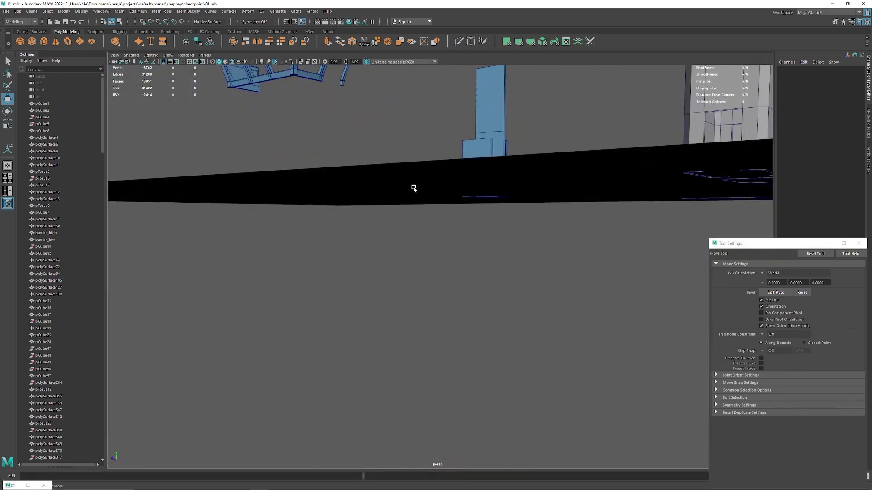
scroll(413, 188, down, 5)
scroll(456, 253, up, 2)
scroll(445, 289, up, 2)
scroll(439, 309, up, 2)
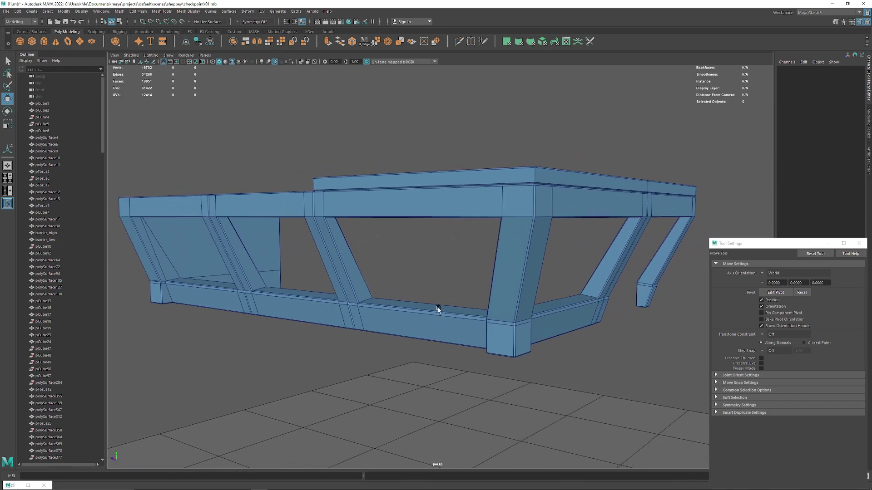
alt+drag(438, 309, 427, 295)
scroll(480, 296, down, 3)
mouse_move(438, 219)
alt+mouse_down()
mouse_move(446, 195)
mouse_move(454, 219)
alt+mouse_up()
scroll(446, 194, down, 3)
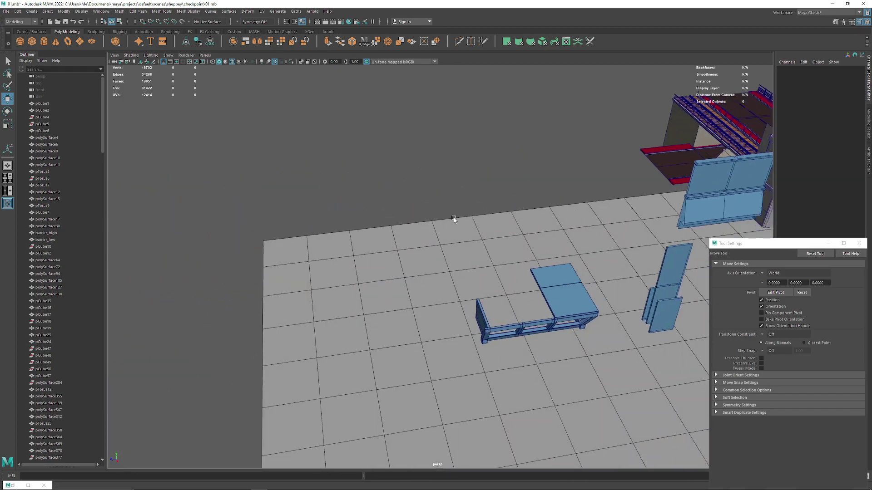
scroll(354, 278, up, 3)
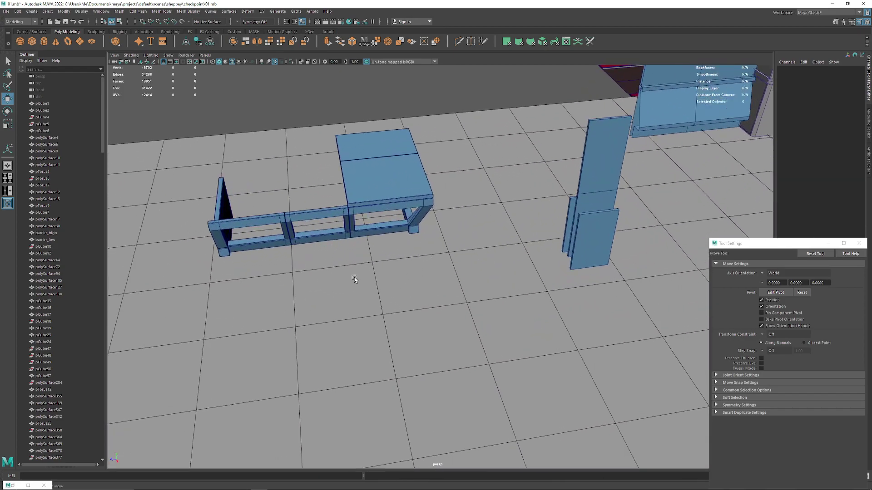
Select the barrier and run Mesh > Separate to split it into pieces
click(322, 205)
alt+drag(321, 206, 292, 223)
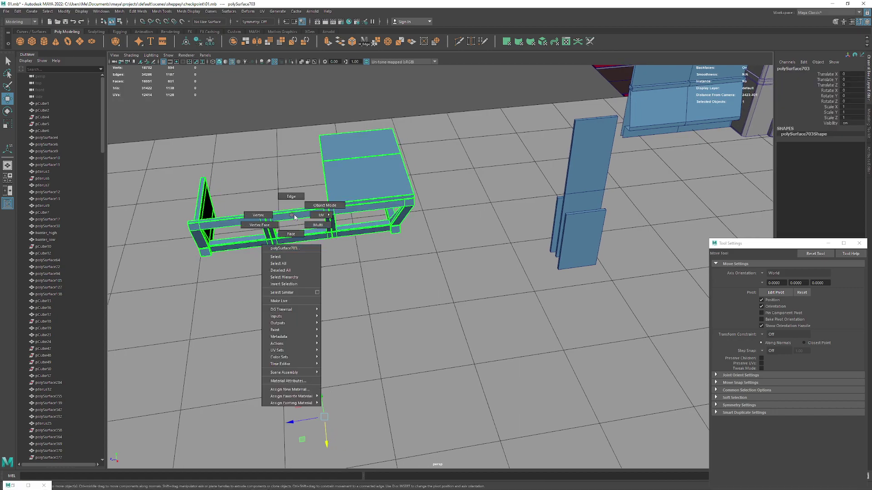
right_drag(299, 228, 298, 229)
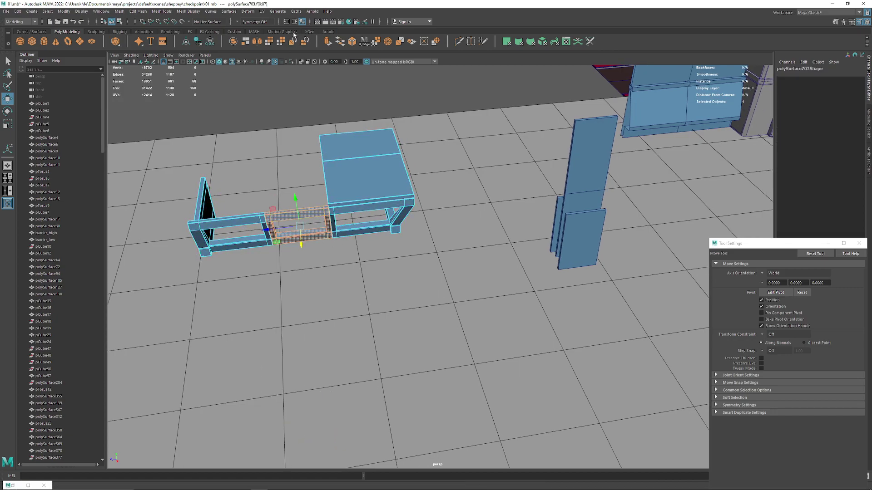
key(F8)
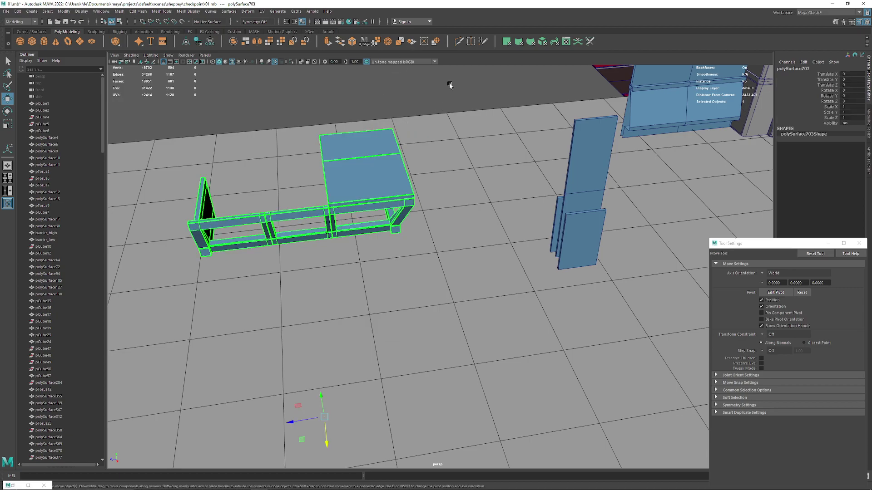
click(122, 11)
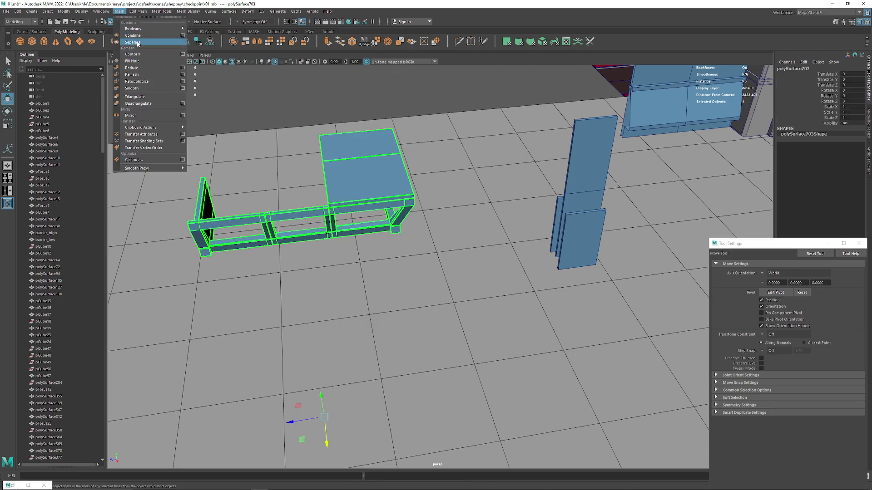
click(137, 42)
Pick the middle rail section and slide it far along Z
click(163, 82)
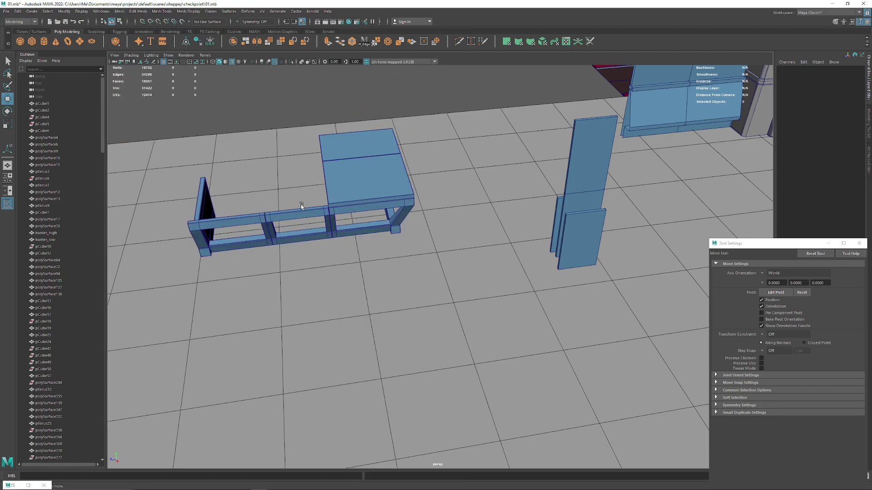
drag(302, 204, 291, 268)
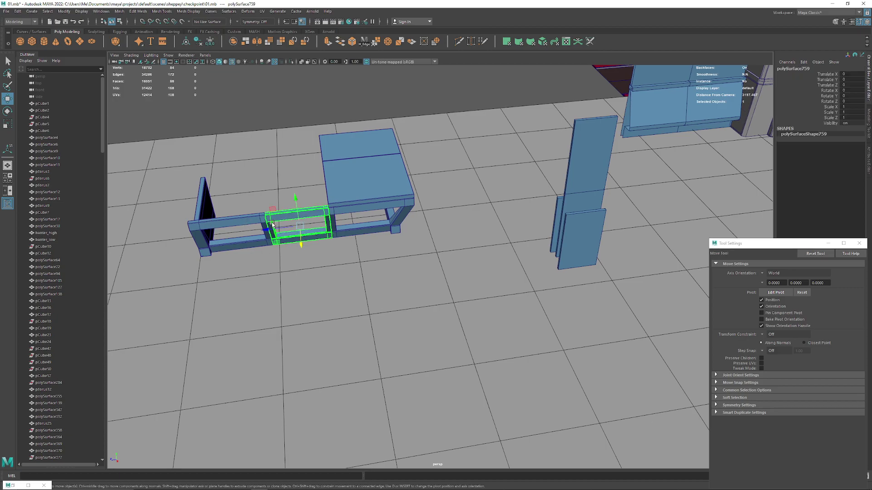
drag(268, 228, 636, 186)
mouse_move(636, 186)
alt+middle_down()
mouse_move(157, 245)
mouse_move(193, 313)
mouse_move(191, 335)
alt+middle_up()
Move the rail frame further along Z and X until it sits beside the tower
drag(193, 336, 500, 291)
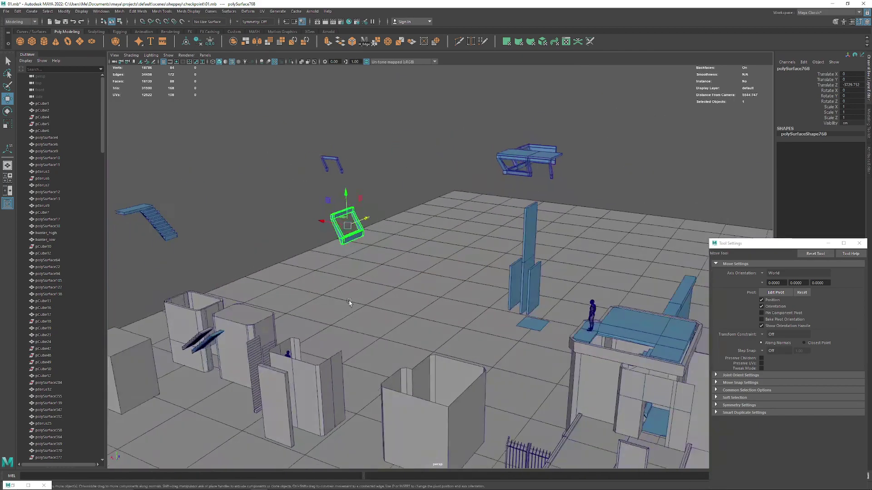
alt+middle_drag(499, 291, 216, 216)
drag(281, 216, 454, 199)
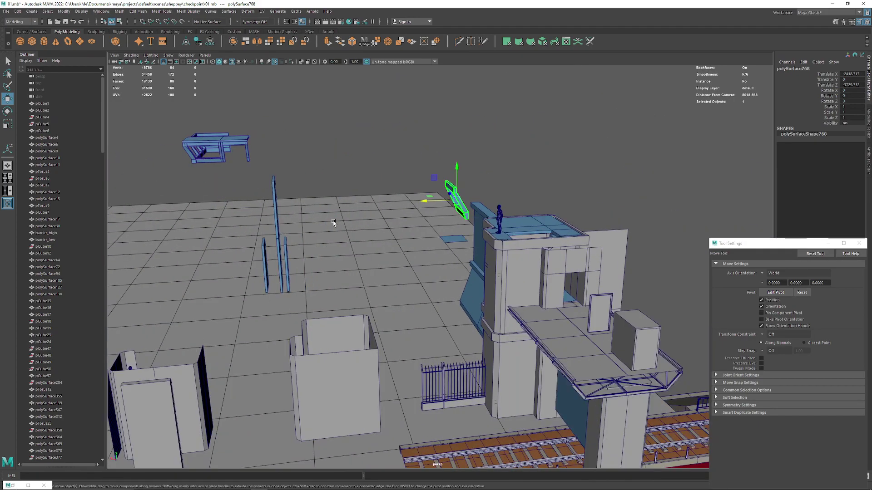
mouse_move(454, 200)
alt+middle_down()
mouse_move(425, 311)
mouse_move(357, 320)
alt+middle_up()
scroll(425, 311, up, 3)
scroll(356, 320, up, 5)
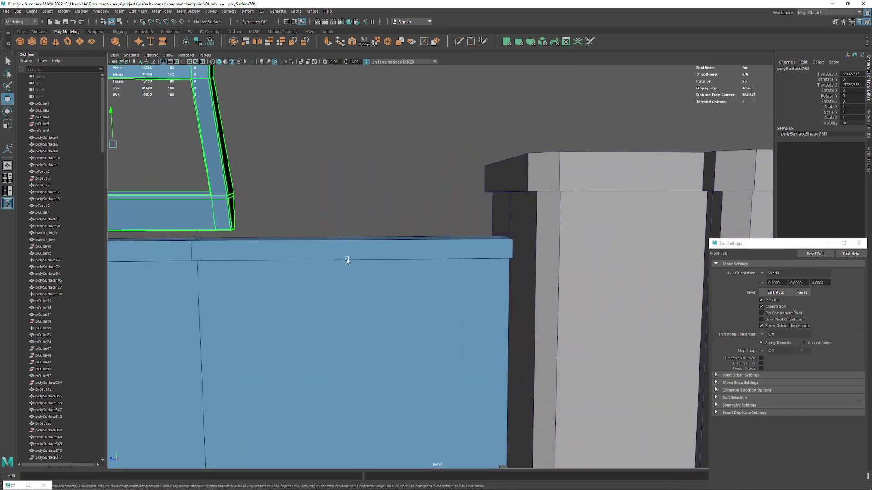
mouse_move(347, 257)
alt+mouse_down()
mouse_move(475, 259)
mouse_move(538, 410)
mouse_move(470, 286)
alt+mouse_up()
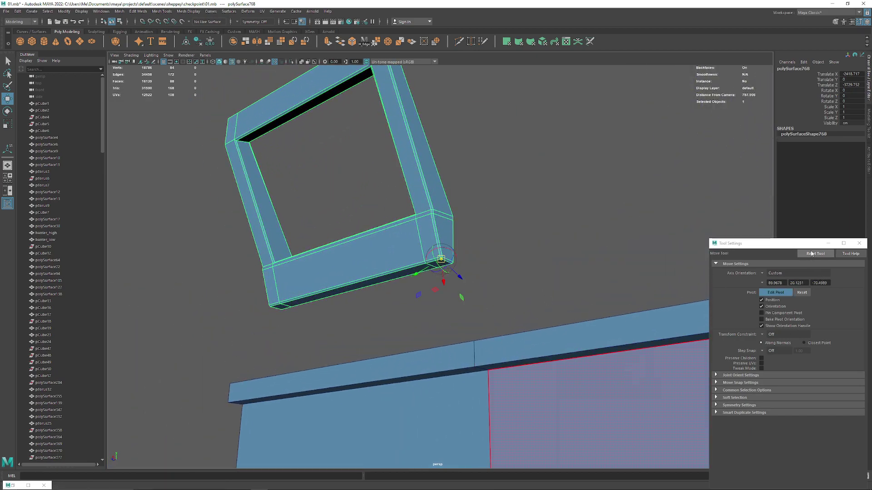
mouse_move(454, 281)
alt+mouse_down()
mouse_move(227, 250)
mouse_move(409, 271)
mouse_move(249, 291)
alt+mouse_up()
scroll(387, 276, down, 5)
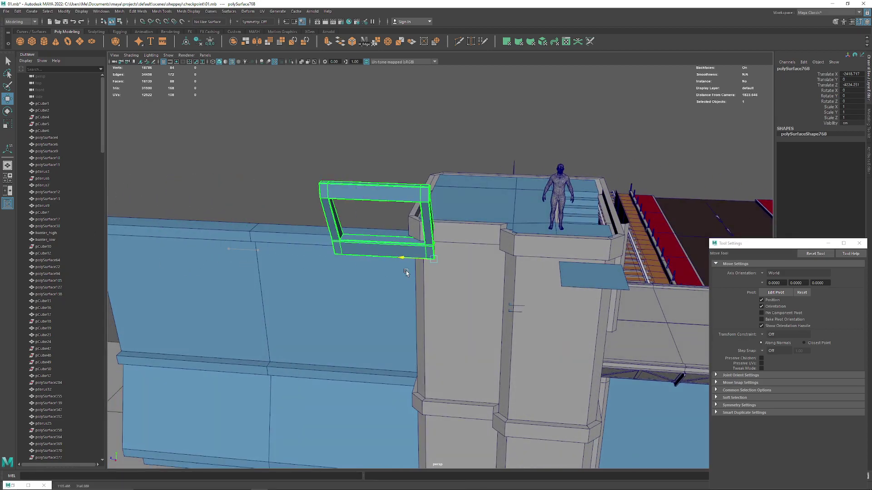
scroll(409, 271, up, 3)
Snap the rail frame onto a tower corner, then push it far along Z
mouse_move(193, 367)
mouse_down()
mouse_move(491, 340)
mouse_move(298, 288)
mouse_move(287, 315)
mouse_move(311, 218)
mouse_move(380, 213)
mouse_move(356, 210)
mouse_move(338, 360)
mouse_move(367, 451)
mouse_move(348, 323)
mouse_move(347, 375)
mouse_move(470, 338)
mouse_up()
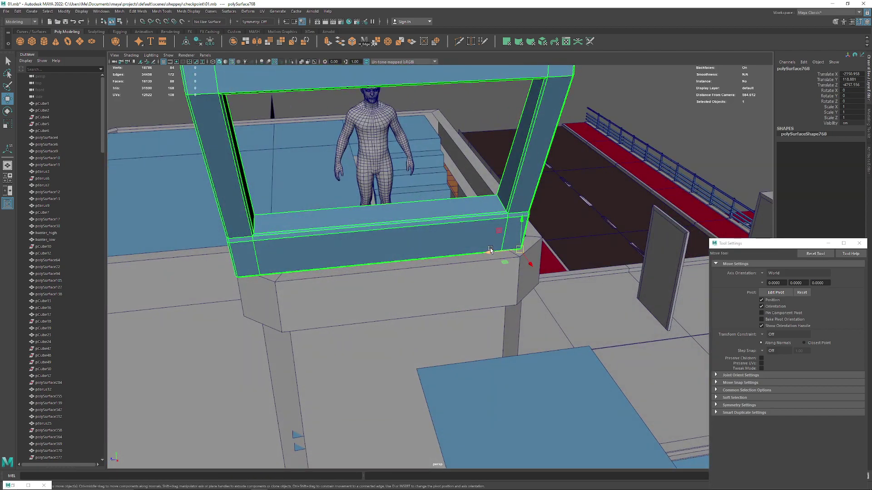
mouse_move(491, 250)
mouse_down()
mouse_move(489, 298)
mouse_move(470, 293)
mouse_move(516, 292)
mouse_move(297, 273)
mouse_move(321, 231)
mouse_move(394, 271)
mouse_up()
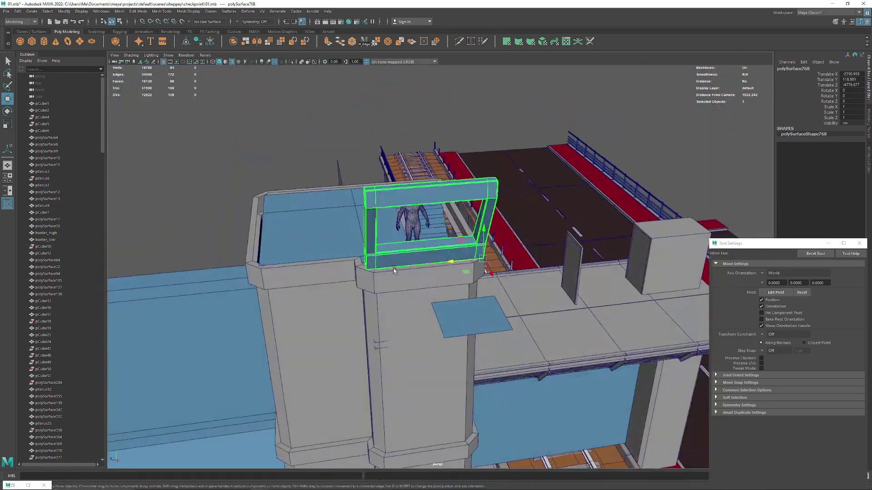
mouse_move(449, 264)
mouse_down()
mouse_move(532, 261)
mouse_move(369, 253)
mouse_move(416, 249)
mouse_up()
Extrude the tower's top edges upward and scale them outward into a flared crown
shift+drag(358, 210, 357, 110)
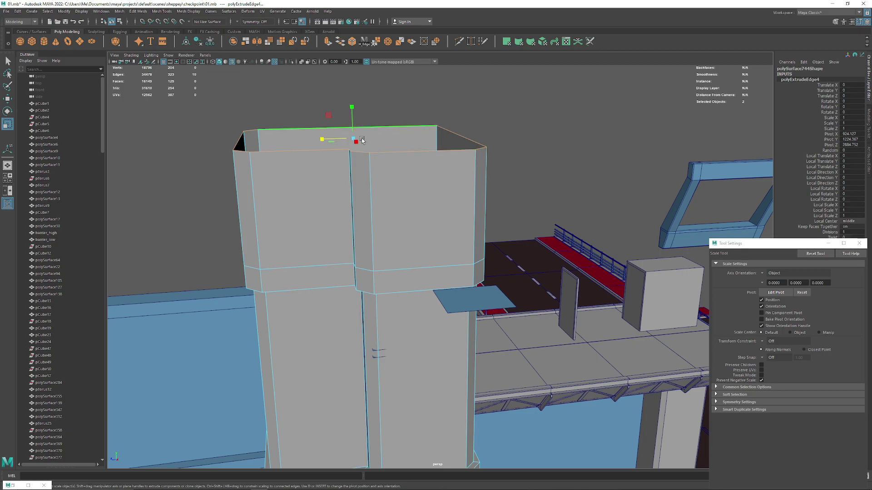
mouse_move(355, 140)
mouse_down()
mouse_move(401, 137)
mouse_move(274, 122)
mouse_move(369, 204)
mouse_move(431, 198)
mouse_up()
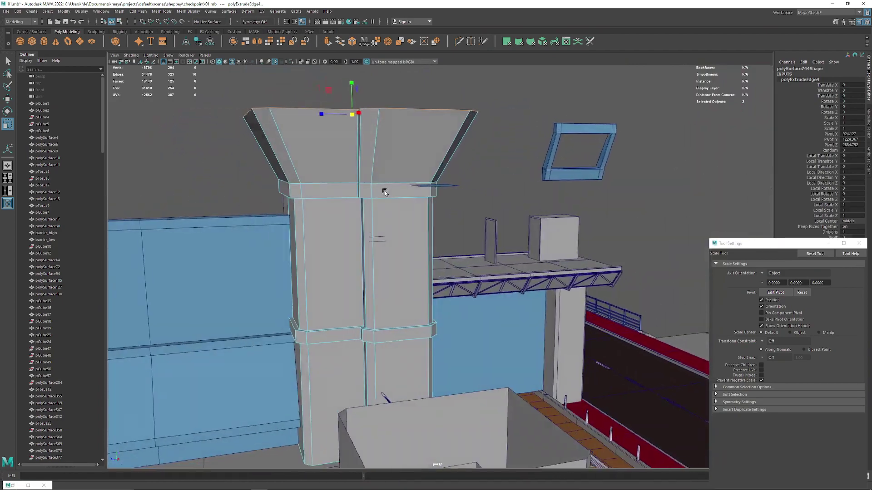
mouse_move(430, 199)
alt+mouse_down()
mouse_move(362, 157)
mouse_move(480, 184)
mouse_move(340, 176)
mouse_move(383, 217)
alt+mouse_up()
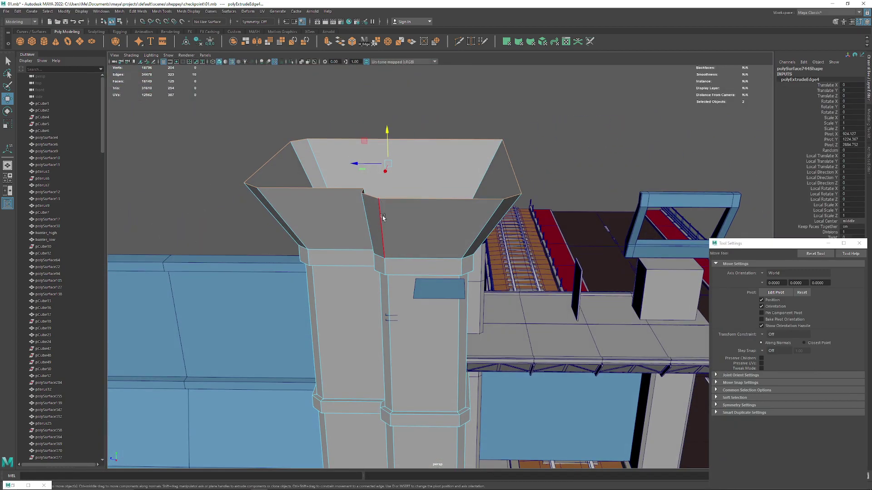
key(f)
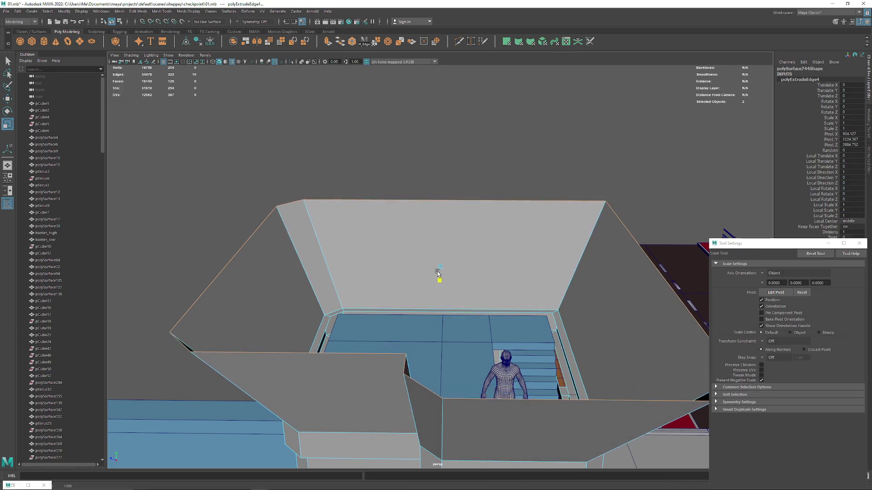
alt+drag(441, 290, 405, 305)
Undo the last scaling step and inspect the crown from above and below
key(ctrl+z)
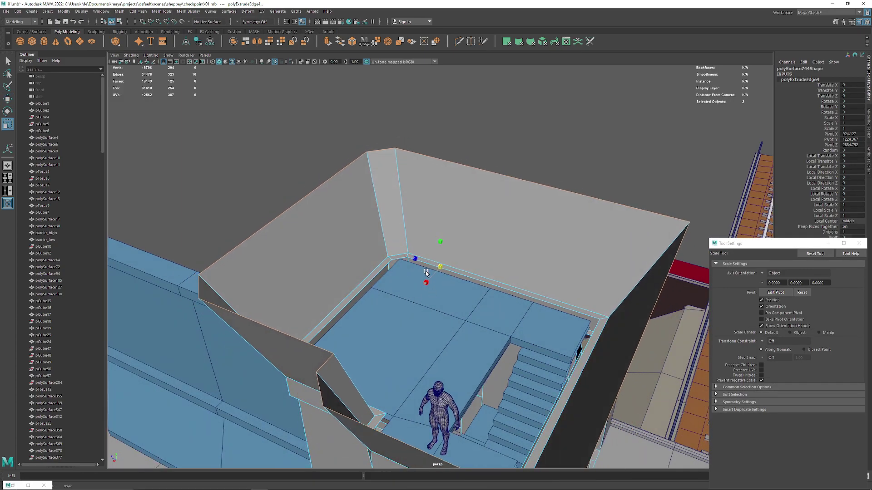
mouse_move(409, 275)
alt+mouse_down()
mouse_move(263, 263)
mouse_move(361, 212)
mouse_move(363, 217)
mouse_move(322, 180)
mouse_move(367, 188)
mouse_move(386, 163)
alt+mouse_up()
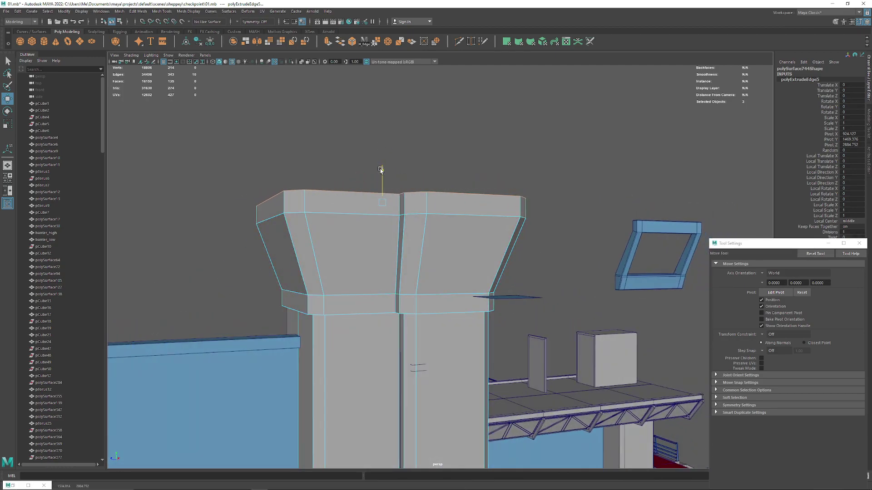
mouse_move(380, 169)
alt+mouse_down()
mouse_move(311, 214)
mouse_move(318, 146)
mouse_move(304, 151)
mouse_move(329, 151)
mouse_move(148, 161)
mouse_move(343, 218)
mouse_move(298, 212)
alt+mouse_up()
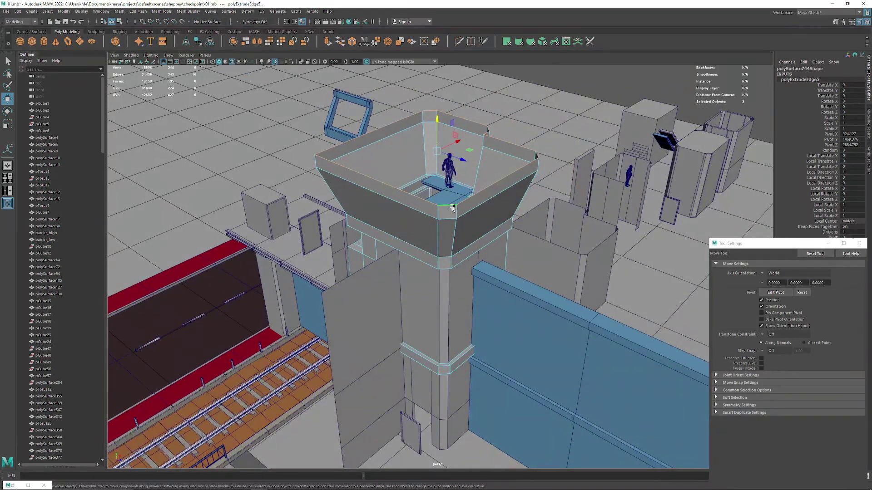
mouse_move(451, 206)
alt+mouse_down()
mouse_move(421, 241)
mouse_move(470, 222)
mouse_move(378, 212)
mouse_move(331, 225)
mouse_move(359, 255)
mouse_move(360, 288)
mouse_move(486, 311)
mouse_move(436, 245)
mouse_move(326, 206)
mouse_move(399, 227)
mouse_move(452, 229)
mouse_move(306, 210)
mouse_move(444, 216)
mouse_move(441, 239)
mouse_move(398, 240)
alt+mouse_up()
Delete three faces of the stair tower's flared crown, leaving its top open
key(F11)
click(447, 218)
shift+click(409, 223)
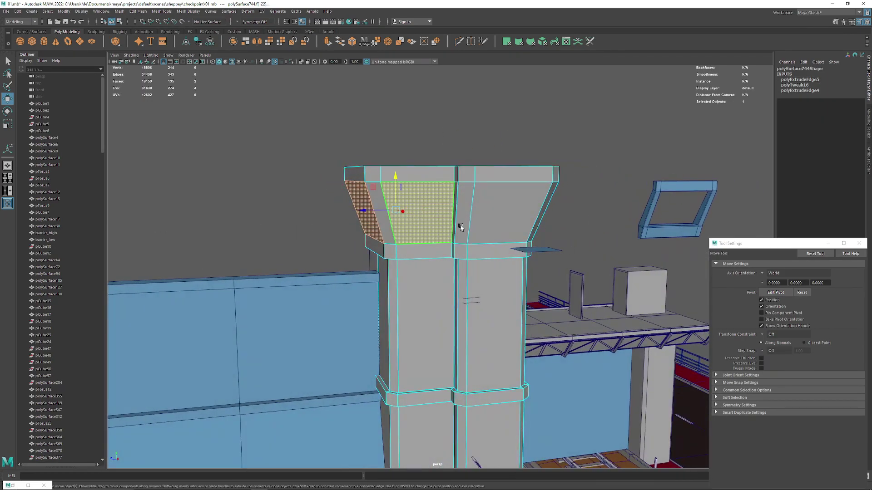
mouse_move(460, 225)
alt+mouse_down()
mouse_move(384, 260)
mouse_move(464, 262)
mouse_move(423, 233)
mouse_move(343, 223)
mouse_move(407, 180)
alt+mouse_up()
key(Delete)
Try a bevel on a crown corner edge, undo it, and clear the selection
click(398, 181)
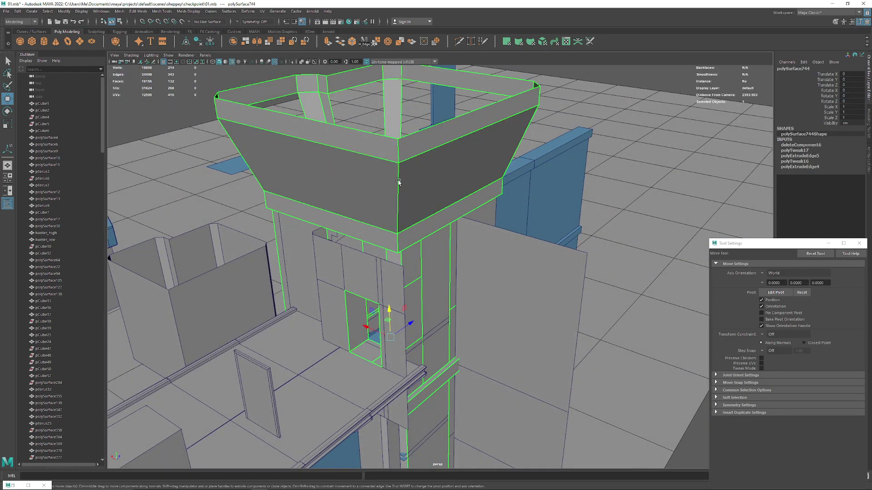
key(F10)
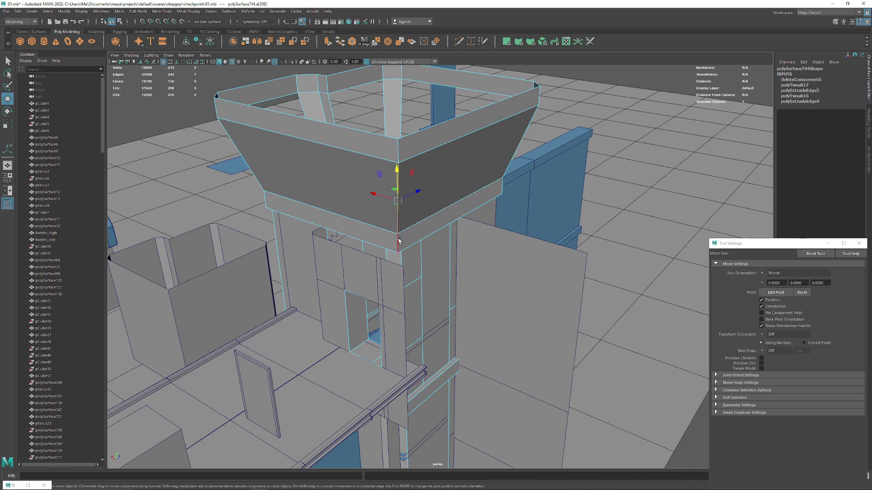
alt+drag(394, 244, 360, 200)
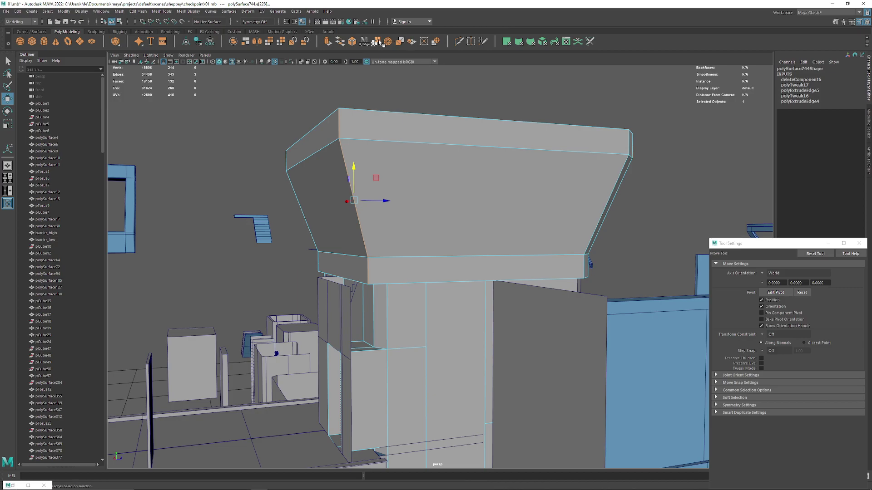
click(354, 43)
mouse_move(618, 219)
alt+mouse_down()
mouse_move(368, 221)
mouse_move(511, 230)
mouse_move(467, 219)
alt+mouse_up()
key(ctrl+z)
scroll(467, 219, up, 5)
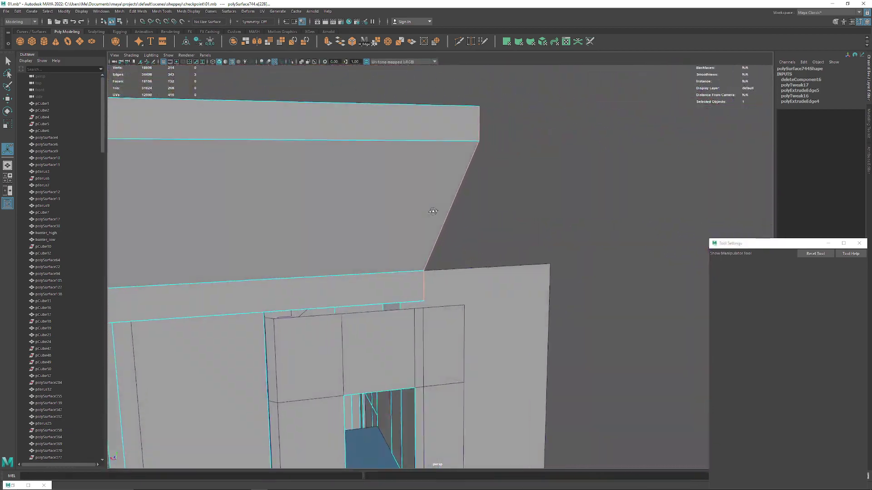
click(530, 180)
scroll(284, 189, down, 5)
mouse_move(284, 189)
alt+mouse_down()
mouse_move(302, 218)
mouse_move(376, 220)
mouse_move(338, 279)
alt+mouse_up()
scroll(400, 236, up, 3)
Cut a vertical edge down the crown wall with the Multi-Cut tool
scroll(338, 279, up, 3)
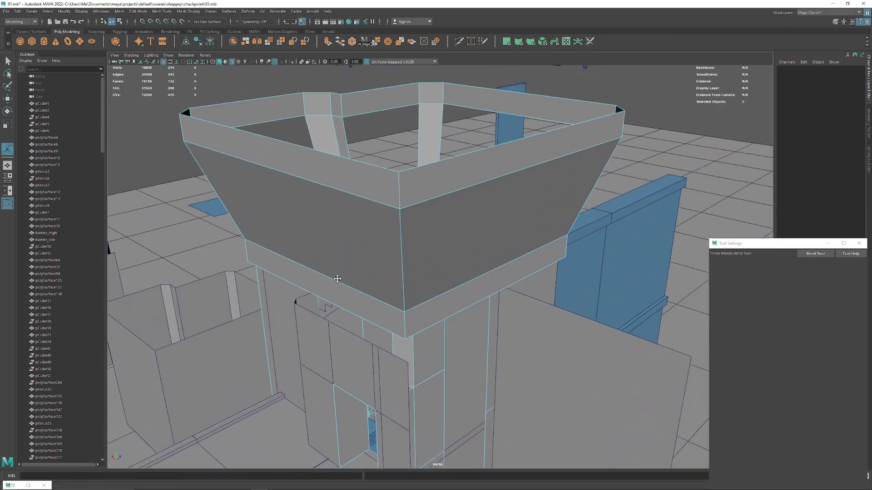
alt+middle_drag(337, 278, 325, 300)
key(ctrl+shift+x)
mouse_move(330, 227)
alt+mouse_down()
mouse_move(518, 241)
mouse_move(474, 263)
alt+mouse_up()
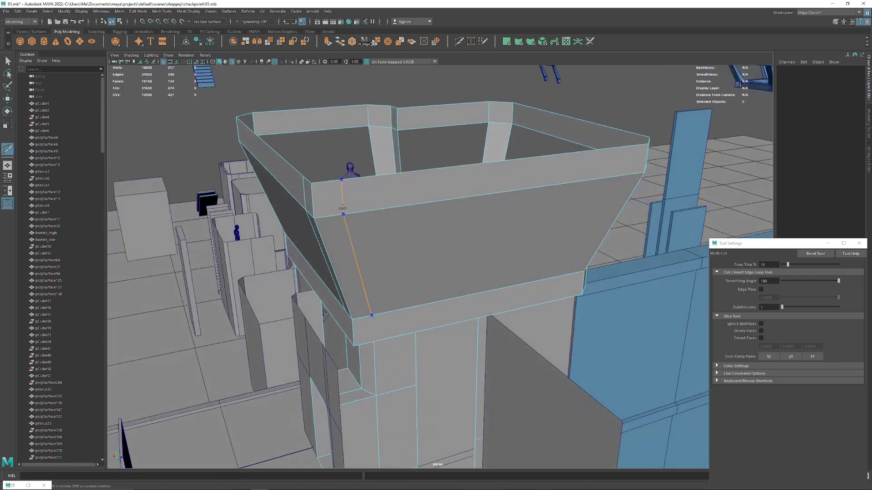
key(Return)
alt+drag(340, 210, 305, 235)
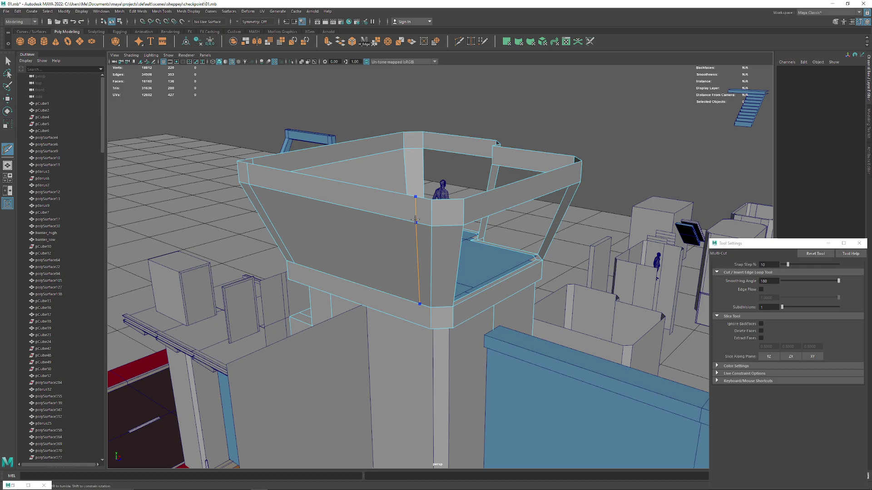
click(8, 61)
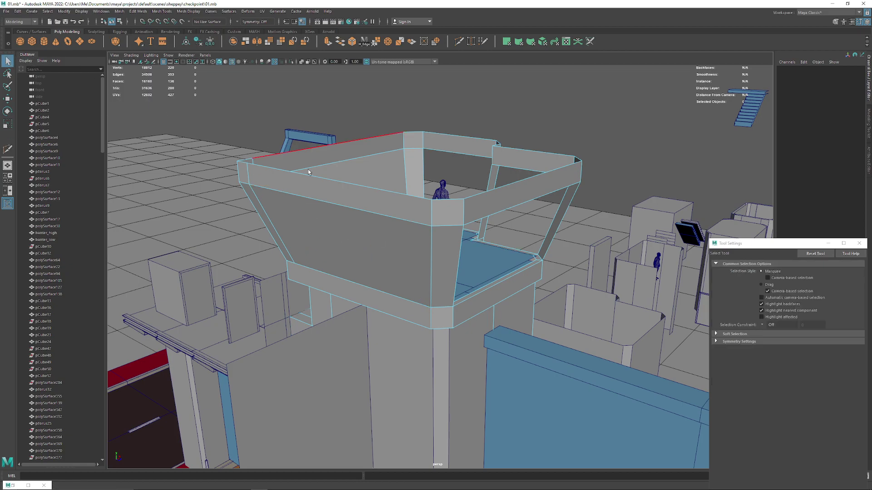
Delete the front and inner faces of the roof frame, leaving the slanted frame open
right_drag(379, 249, 399, 255)
click(375, 244)
key(Delete)
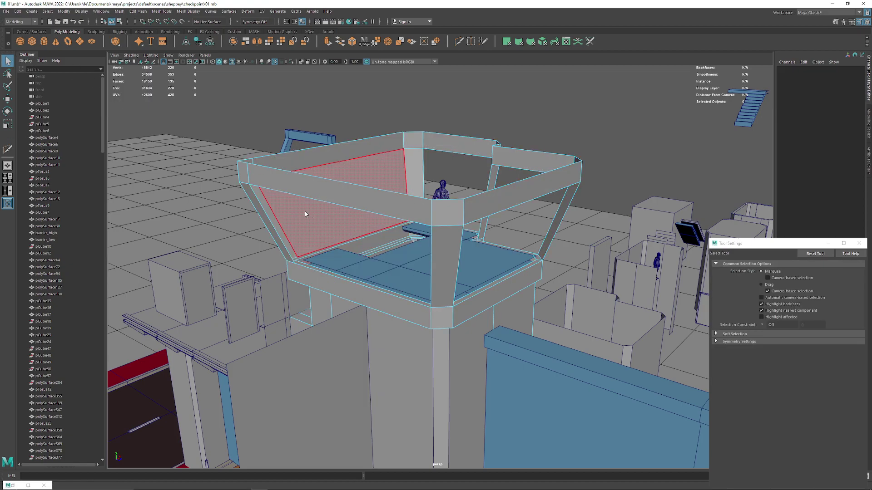
click(306, 217)
key(Delete)
mouse_move(306, 217)
alt+mouse_down()
mouse_move(458, 183)
mouse_move(285, 250)
alt+mouse_up()
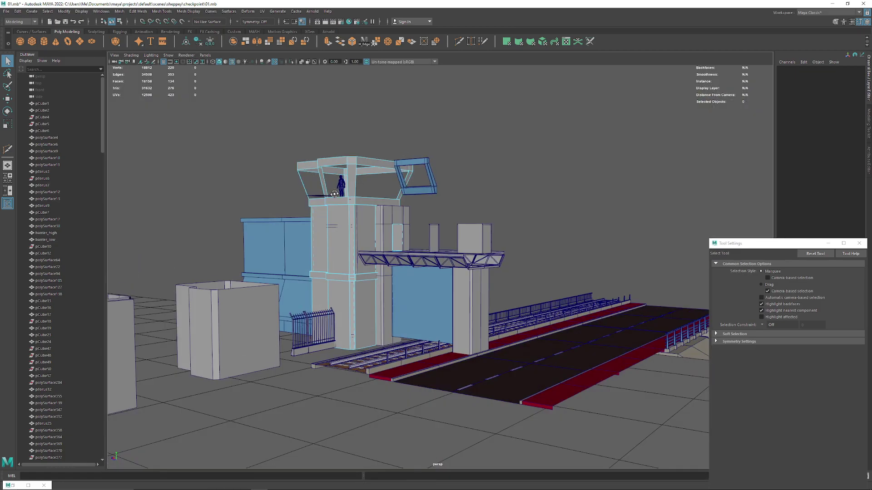
mouse_move(285, 250)
alt+mouse_down()
mouse_move(409, 146)
mouse_move(312, 191)
mouse_move(370, 186)
mouse_move(359, 193)
mouse_move(424, 301)
alt+mouse_up()
click(409, 147)
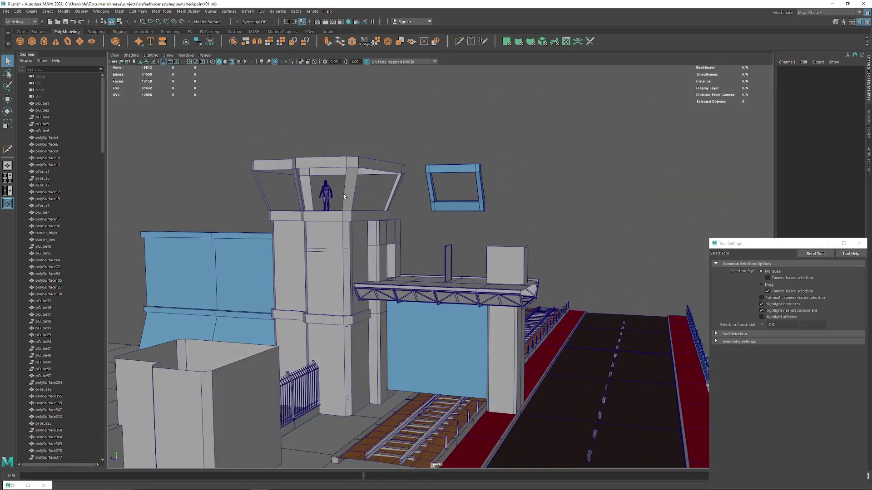
scroll(424, 301, up, 3)
alt+middle_drag(398, 171, 420, 194)
click(409, 184)
right_drag(408, 185, 199, 144)
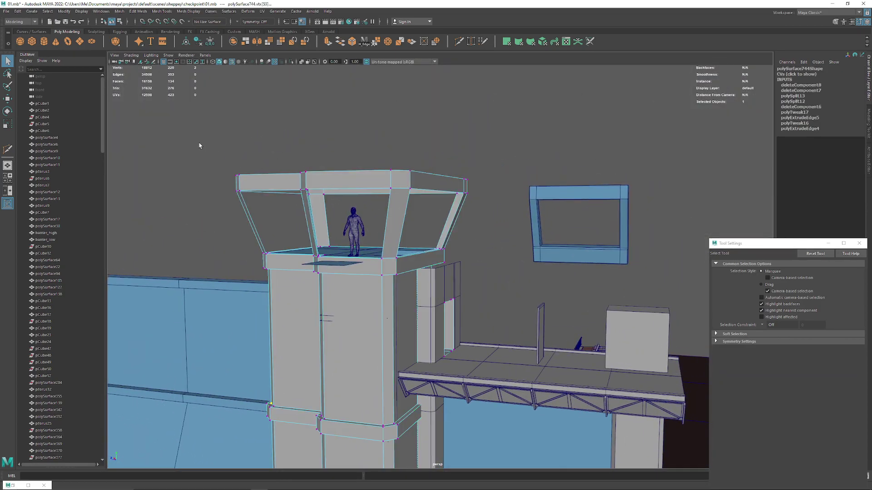
key(w)
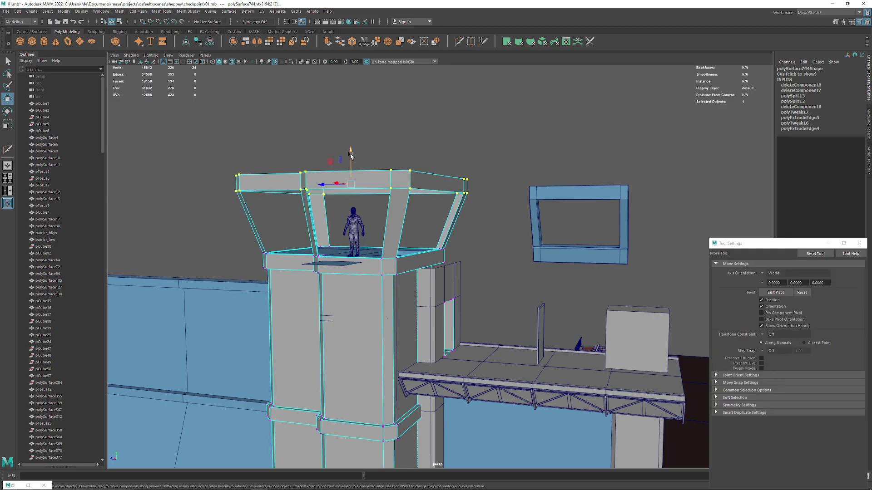
mouse_move(350, 154)
alt+mouse_down()
mouse_move(340, 198)
mouse_move(497, 194)
mouse_move(339, 205)
alt+mouse_up()
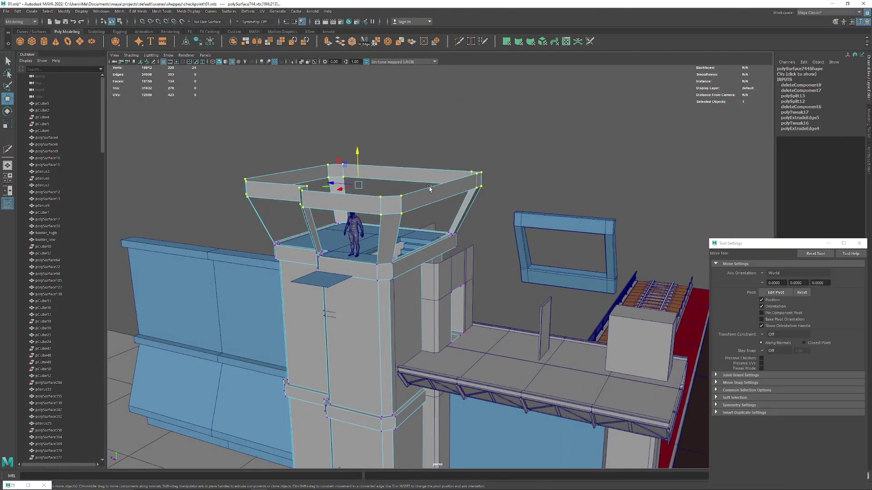
click(429, 189)
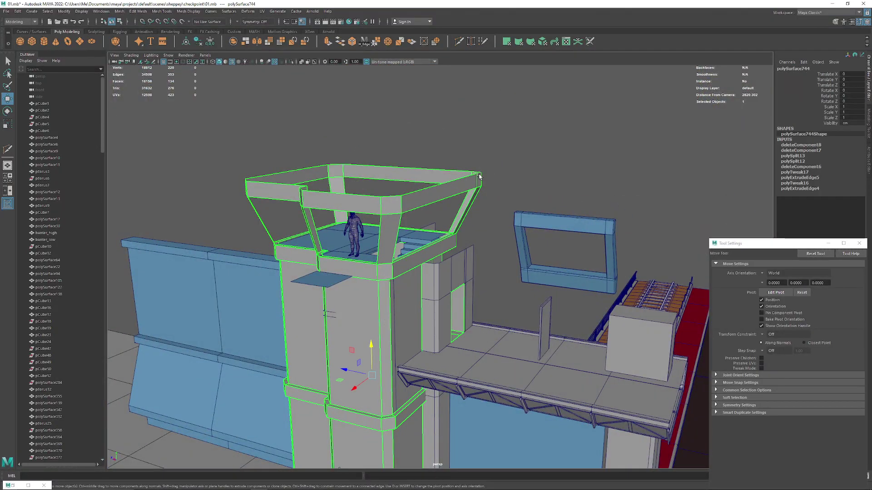
mouse_move(429, 189)
alt+mouse_down()
mouse_move(328, 194)
mouse_move(329, 219)
alt+mouse_up()
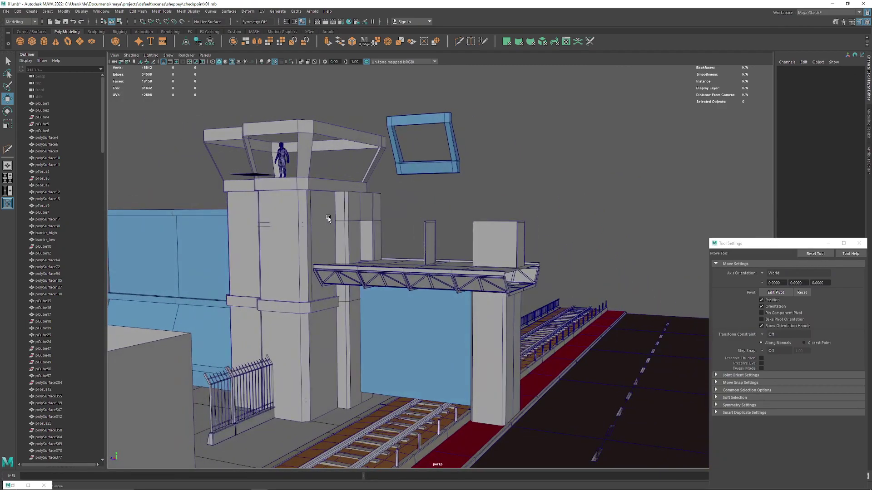
Delete the floating blue window frame beside the guard tower
click(435, 125)
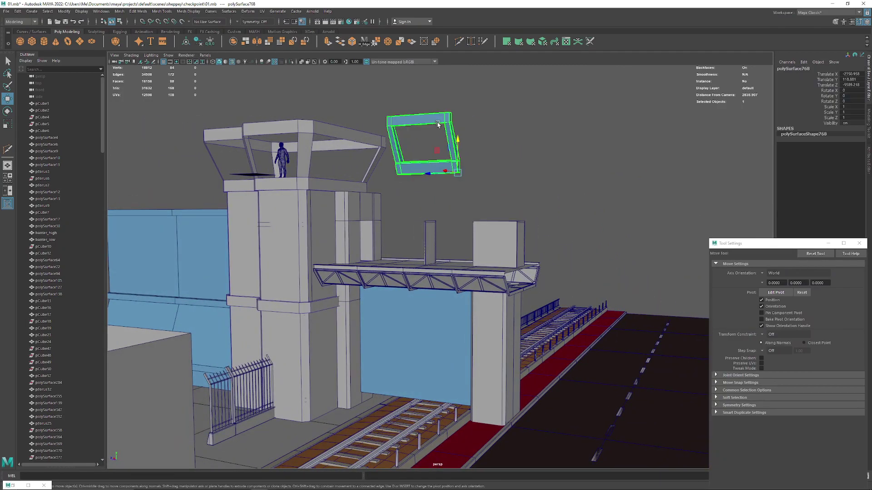
key(Delete)
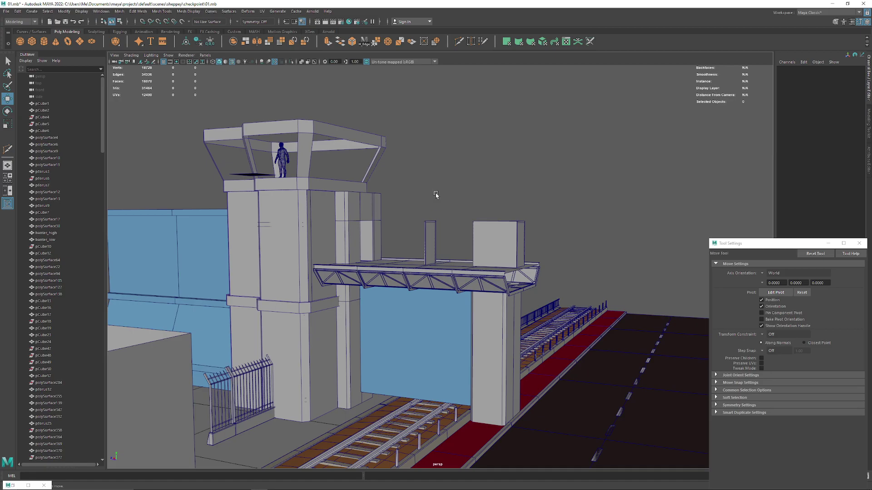
Move the human figure along X to a new spot on the tower's top platform
mouse_move(434, 200)
alt+mouse_down()
mouse_move(429, 239)
mouse_move(333, 228)
alt+mouse_up()
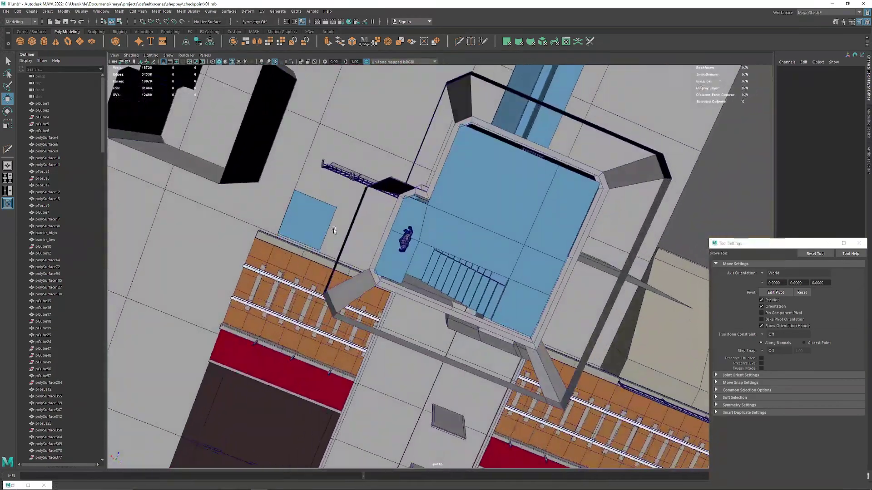
scroll(418, 296, up, 5)
mouse_move(418, 296)
alt+mouse_down()
mouse_move(382, 252)
mouse_move(466, 247)
mouse_move(369, 235)
mouse_move(570, 205)
mouse_move(516, 205)
mouse_move(420, 233)
mouse_move(639, 232)
mouse_move(522, 273)
mouse_move(454, 254)
mouse_move(445, 332)
alt+mouse_up()
click(452, 247)
middle_drag(445, 331, 437, 221)
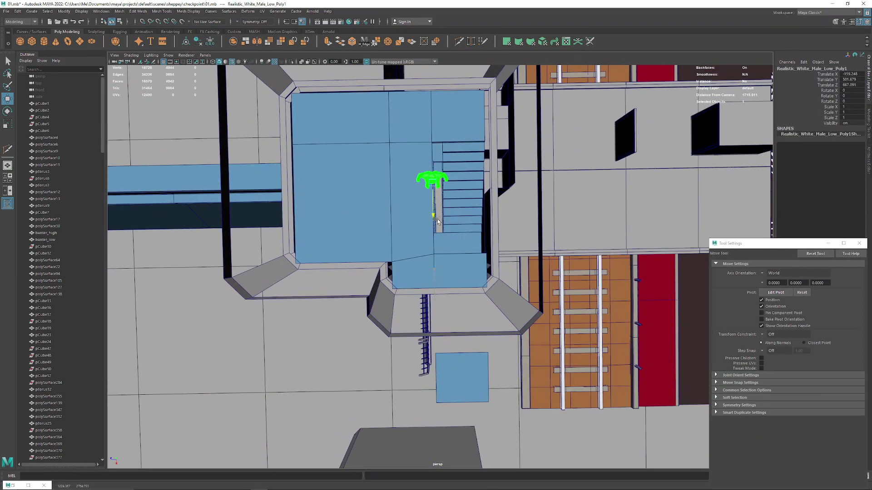
mouse_move(349, 184)
alt+mouse_down()
mouse_move(264, 128)
mouse_move(158, 111)
mouse_move(236, 132)
mouse_move(602, 130)
mouse_move(465, 222)
alt+mouse_up()
click(602, 130)
scroll(397, 269, up, 3)
mouse_move(397, 268)
alt+mouse_down()
mouse_move(451, 269)
mouse_move(446, 251)
alt+mouse_up()
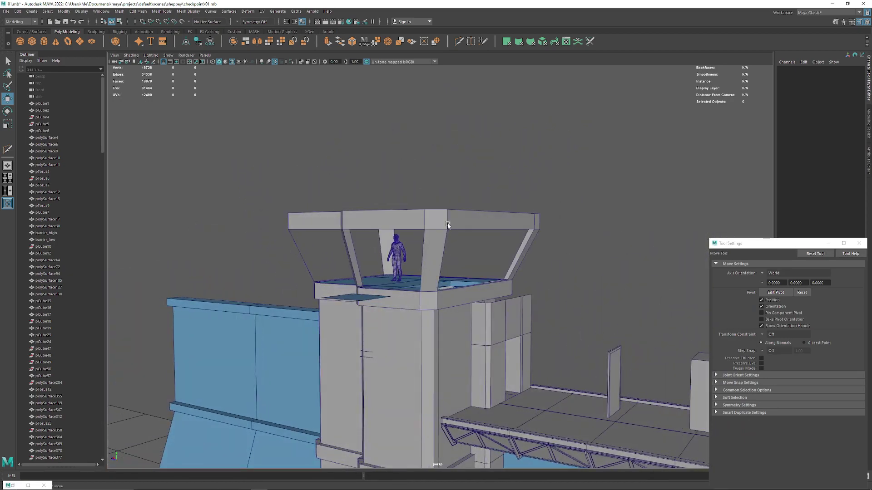
Raise the roof beam's top vertices along Y so the beam becomes taller and thicker
right_drag(447, 225, 434, 224)
drag(230, 141, 534, 168)
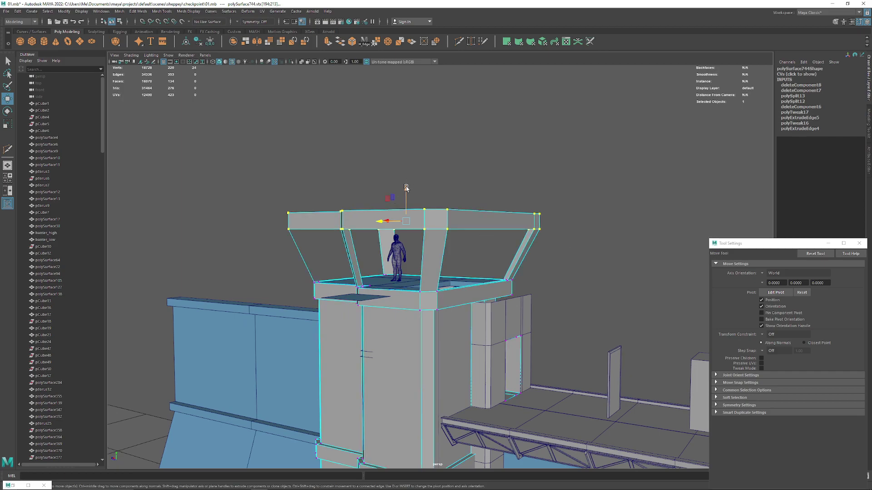
drag(406, 188, 457, 199)
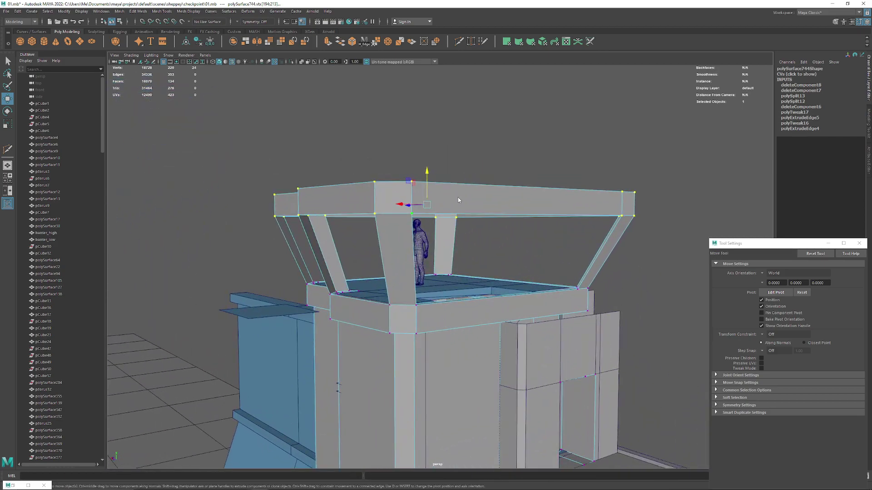
right_drag(458, 200, 459, 178)
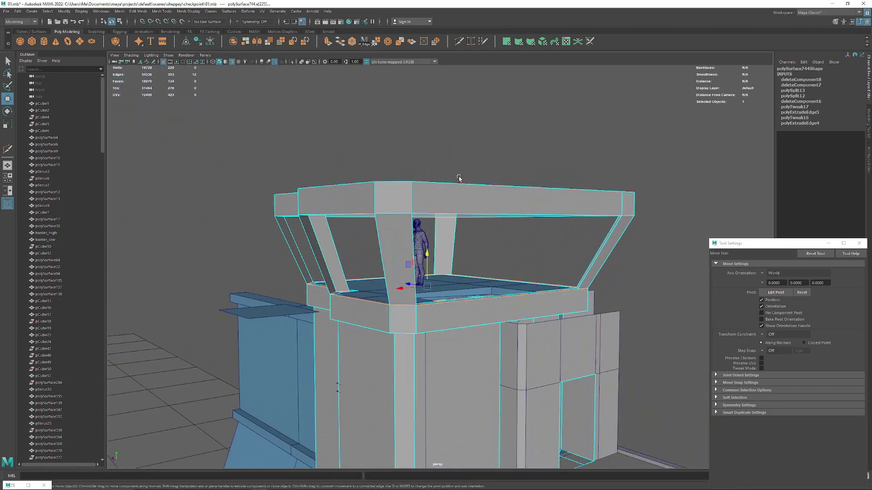
click(570, 197)
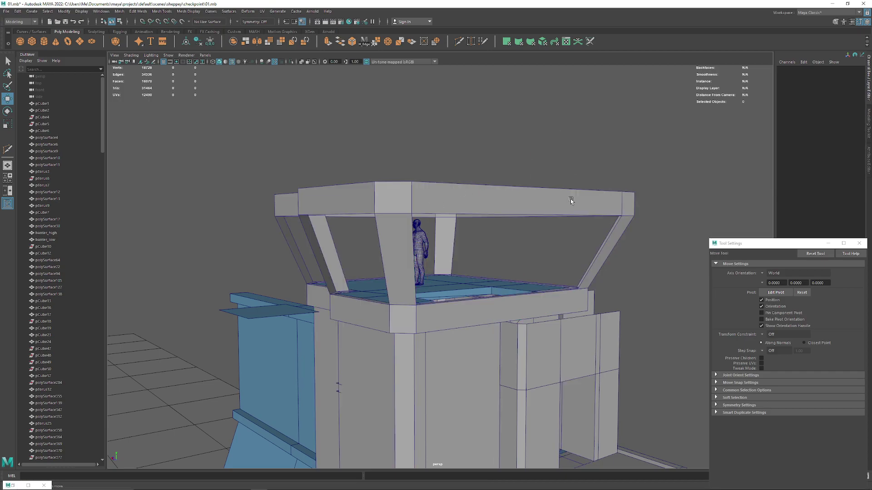
mouse_move(570, 197)
alt+mouse_down()
mouse_move(399, 200)
mouse_move(411, 191)
mouse_move(321, 179)
mouse_move(442, 288)
mouse_move(342, 246)
mouse_move(278, 184)
mouse_move(268, 200)
mouse_move(271, 210)
mouse_move(347, 208)
mouse_move(472, 314)
alt+mouse_up()
click(263, 184)
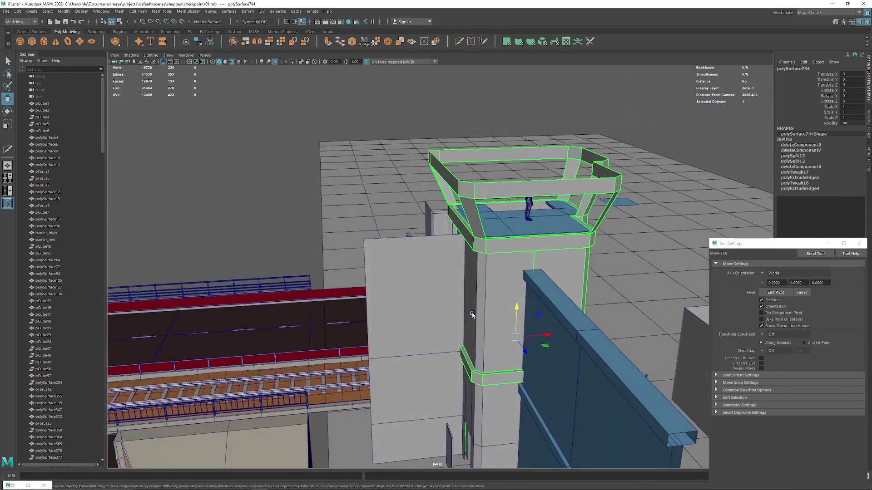
Select the tower pieces, delete their history, and move a copy across the road
shift+click(475, 345)
shift+click(491, 405)
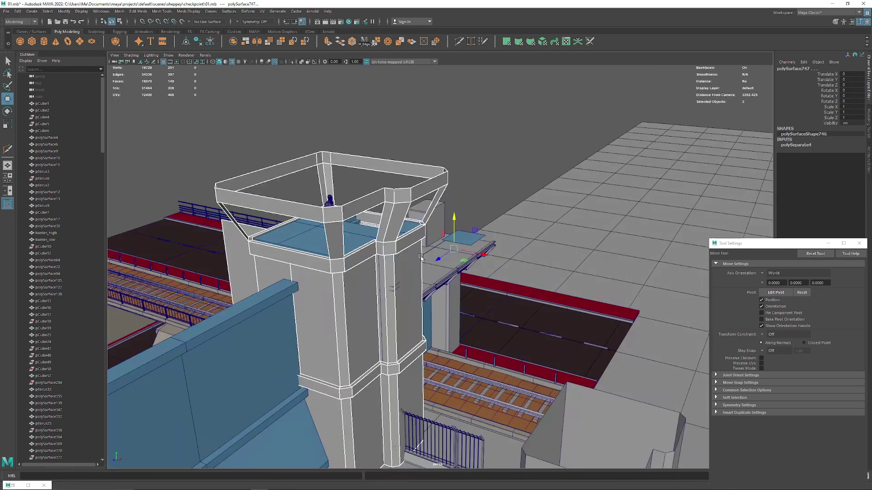
mouse_move(451, 286)
alt+mouse_down()
mouse_move(371, 264)
mouse_move(215, 49)
alt+mouse_up()
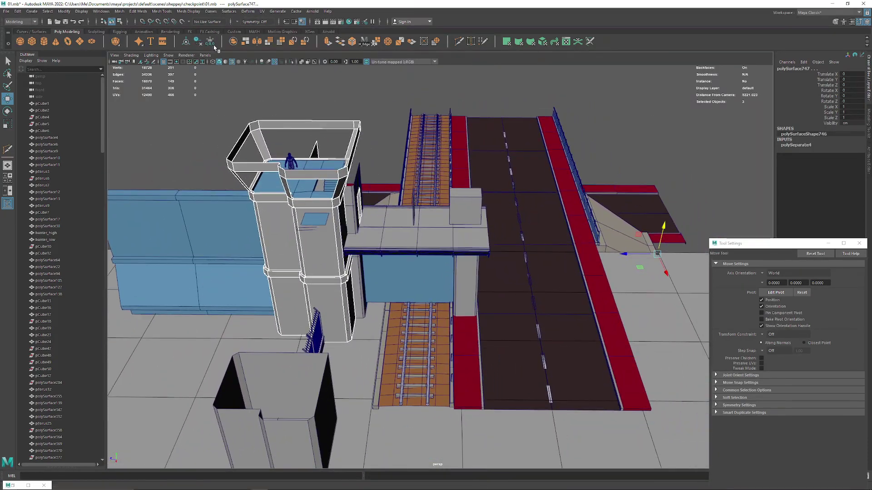
click(198, 42)
alt+middle_drag(370, 242, 336, 242)
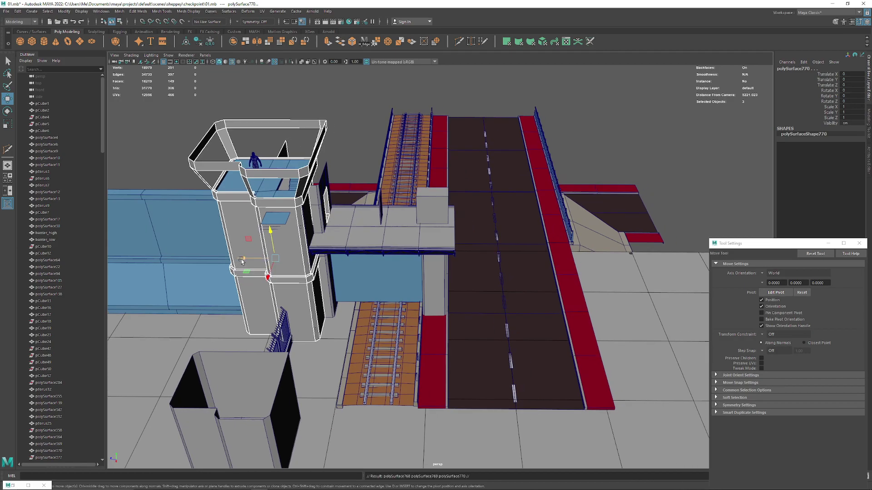
drag(242, 260, 505, 276)
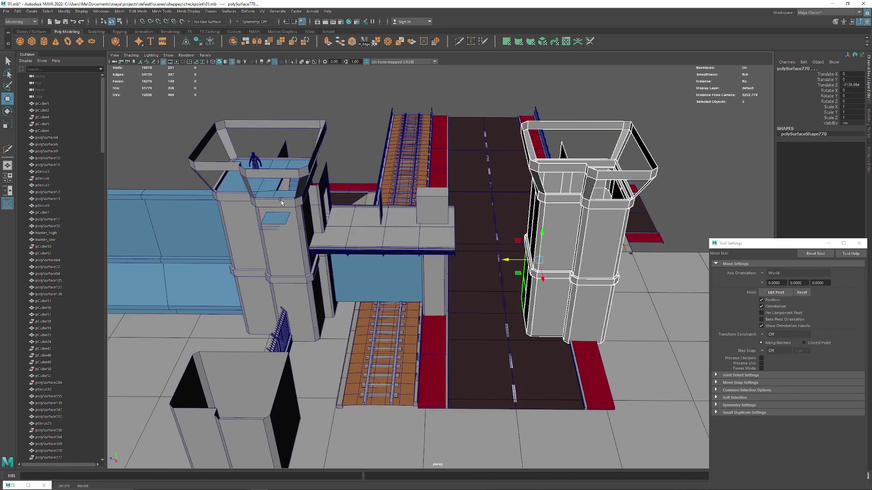
Combine the copy into one mesh, mirror it with Scale Z -1, and reposition it
alt+middle_drag(479, 264, 460, 256)
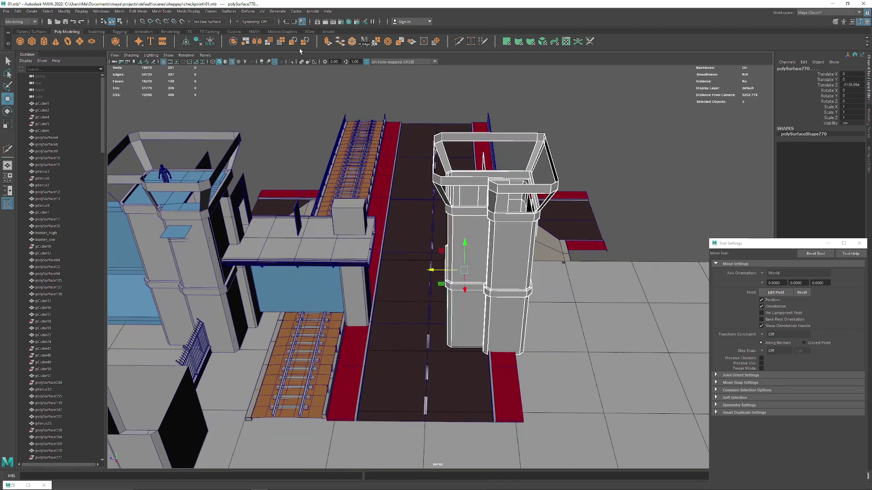
click(232, 42)
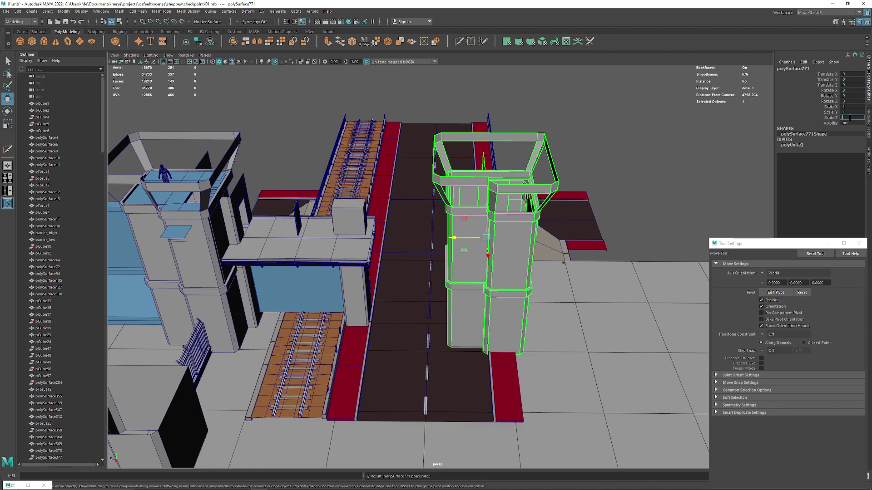
text(-1)
key(Return)
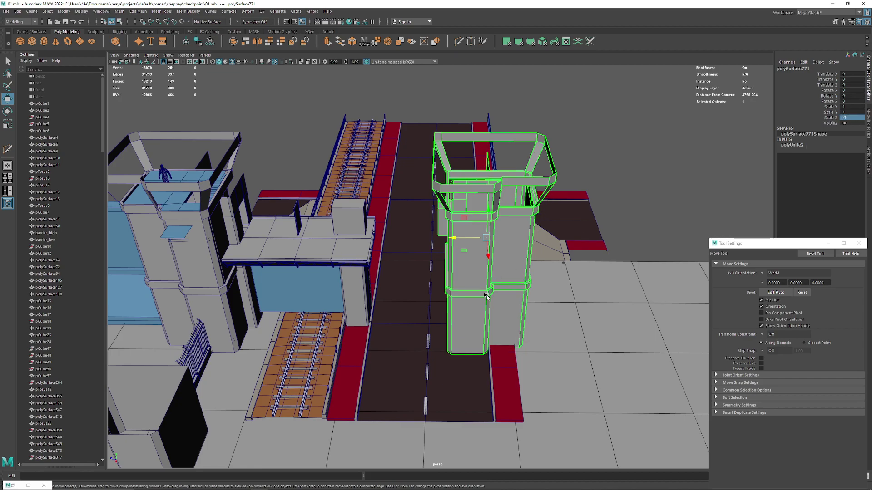
alt+drag(487, 297, 472, 251)
mouse_move(458, 222)
mouse_down()
mouse_move(514, 243)
mouse_move(469, 253)
mouse_move(508, 231)
mouse_up()
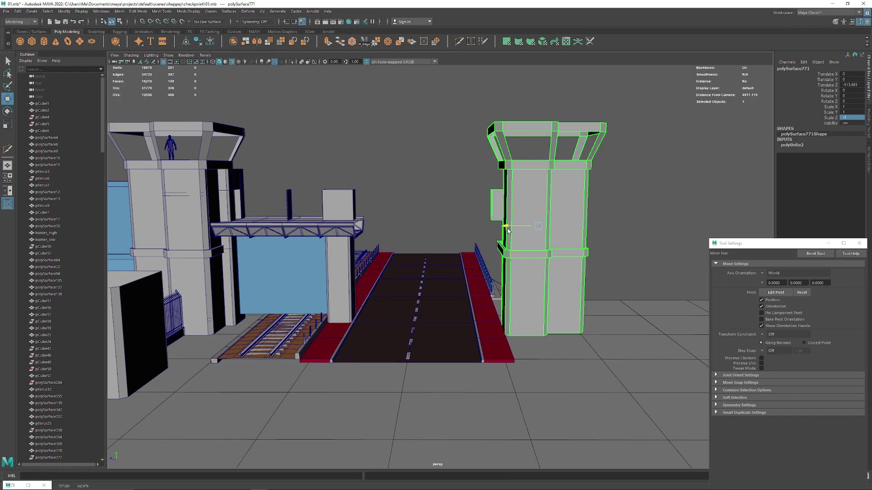
mouse_move(450, 238)
alt+mouse_down()
mouse_move(405, 236)
mouse_move(393, 206)
mouse_move(483, 255)
mouse_move(425, 226)
mouse_move(436, 230)
mouse_move(432, 247)
mouse_move(426, 231)
mouse_move(434, 229)
mouse_move(440, 290)
alt+mouse_up()
Shift the support pillar's side-edge vertices along X toward the track, widening the wall
click(405, 236)
click(407, 260)
mouse_move(407, 260)
alt+mouse_down()
mouse_move(440, 305)
mouse_move(402, 307)
mouse_move(409, 288)
mouse_move(445, 292)
mouse_move(444, 317)
mouse_move(444, 296)
mouse_move(515, 332)
mouse_move(472, 276)
alt+mouse_up()
mouse_move(473, 276)
right_down()
mouse_move(448, 276)
mouse_move(432, 163)
right_up()
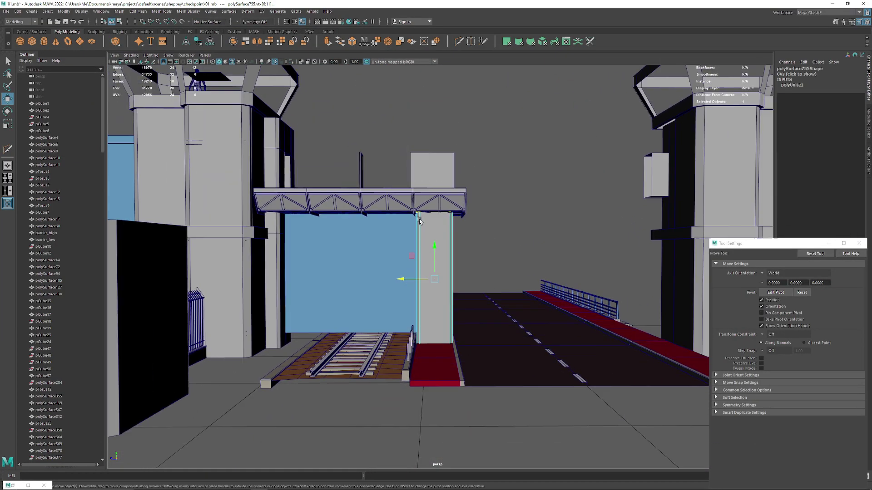
drag(483, 379, 507, 380)
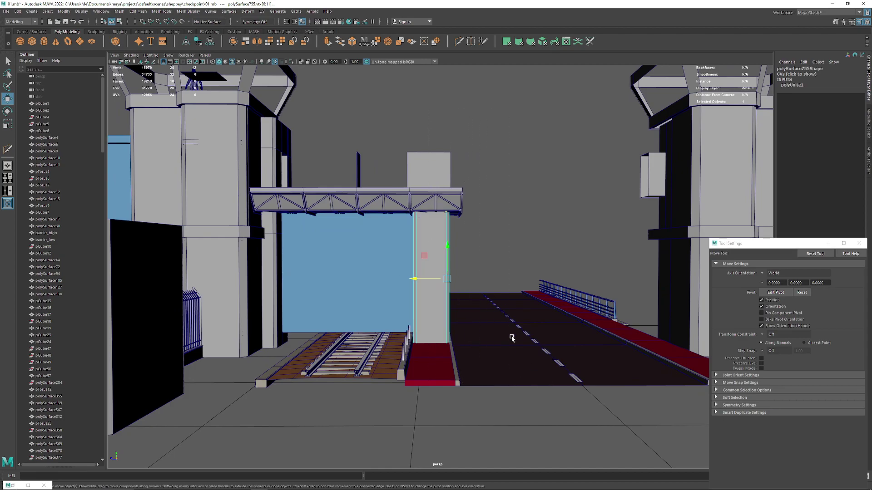
mouse_move(512, 335)
alt+mouse_down()
mouse_move(443, 376)
mouse_move(471, 371)
mouse_move(473, 317)
mouse_move(422, 277)
mouse_move(378, 305)
mouse_move(362, 241)
mouse_move(376, 240)
alt+mouse_up()
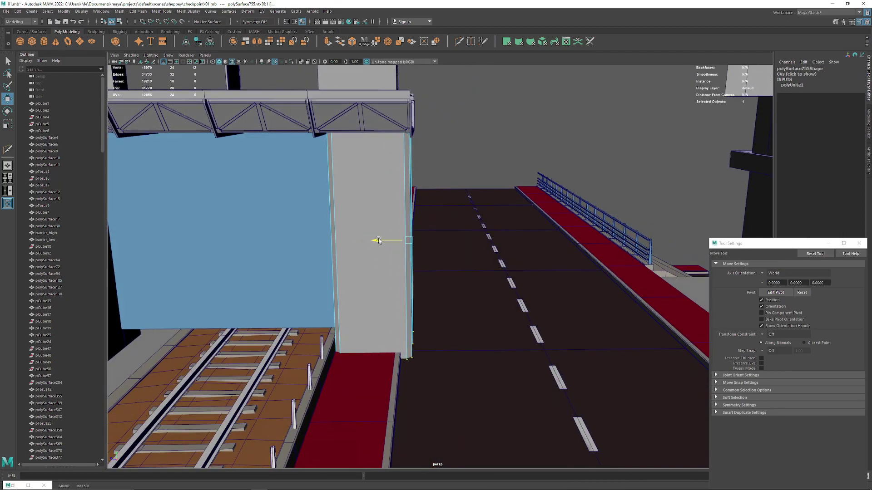
key(bracketleft)
key(bracketleft)
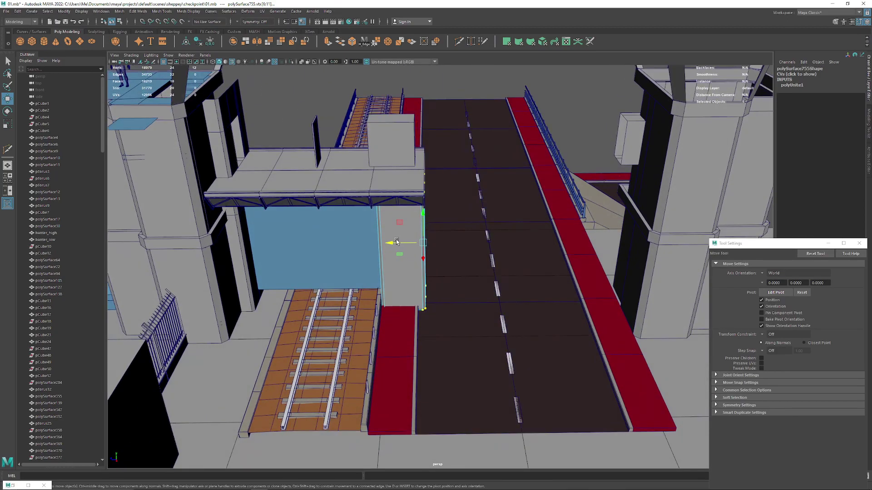
mouse_move(397, 241)
mouse_down()
mouse_move(341, 258)
mouse_move(448, 215)
mouse_up()
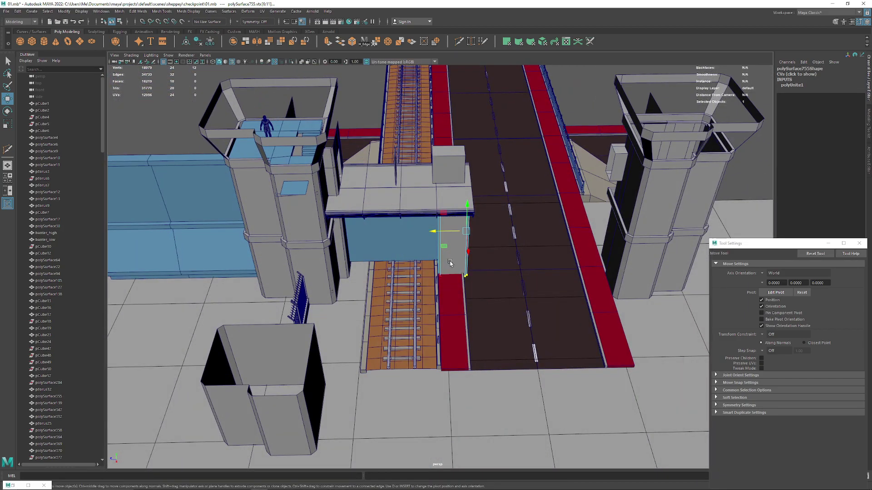
key(F8)
click(267, 122)
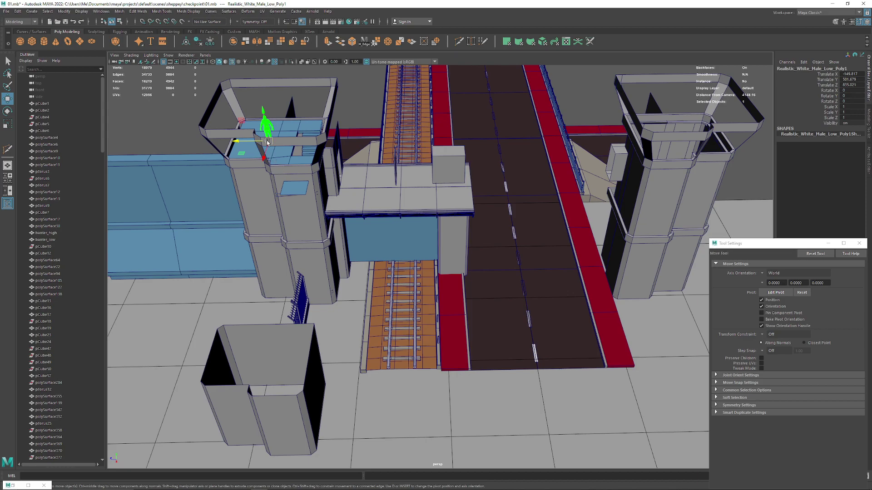
Move the human figure from the tower onto the red sidewalk
drag(268, 142, 496, 276)
mouse_move(457, 321)
alt+mouse_down()
mouse_move(373, 330)
mouse_move(443, 322)
mouse_move(470, 280)
mouse_move(360, 280)
mouse_move(346, 357)
mouse_move(274, 231)
mouse_move(383, 238)
alt+mouse_up()
scroll(427, 287, down, 5)
scroll(274, 231, up, 2)
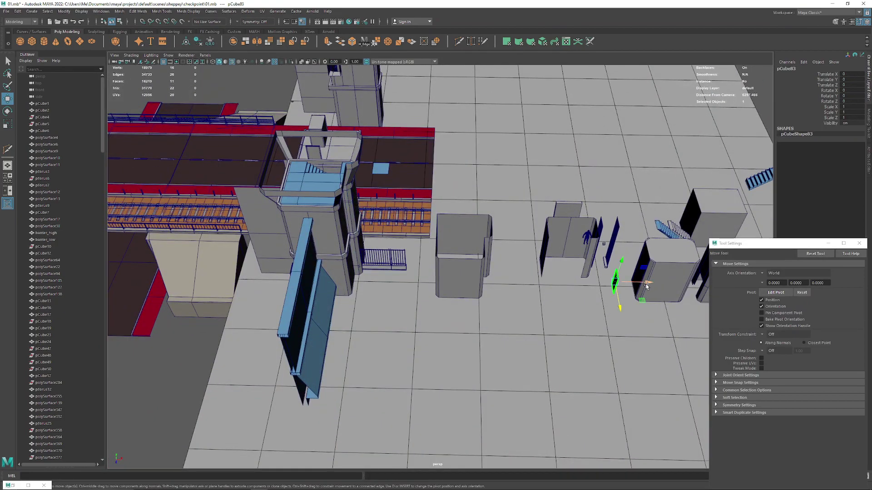
Position the door panel flush against the pillar's walkway-side wall using X, Y and Z moves
drag(646, 283, 477, 263)
mouse_move(647, 285)
mouse_down()
mouse_move(370, 272)
mouse_move(311, 237)
mouse_move(435, 281)
mouse_move(381, 350)
mouse_move(370, 302)
mouse_up()
drag(348, 262, 367, 280)
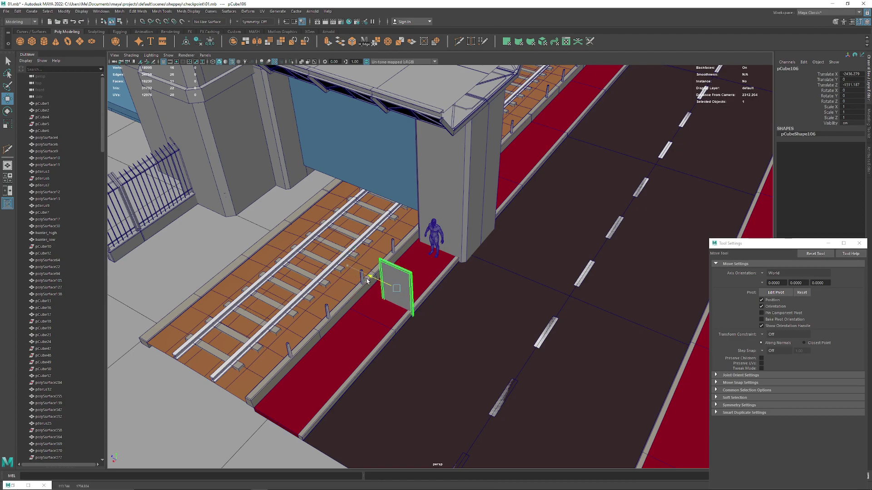
mouse_move(374, 311)
mouse_down()
mouse_move(458, 253)
mouse_move(426, 260)
mouse_move(432, 275)
mouse_move(427, 255)
mouse_move(453, 302)
mouse_up()
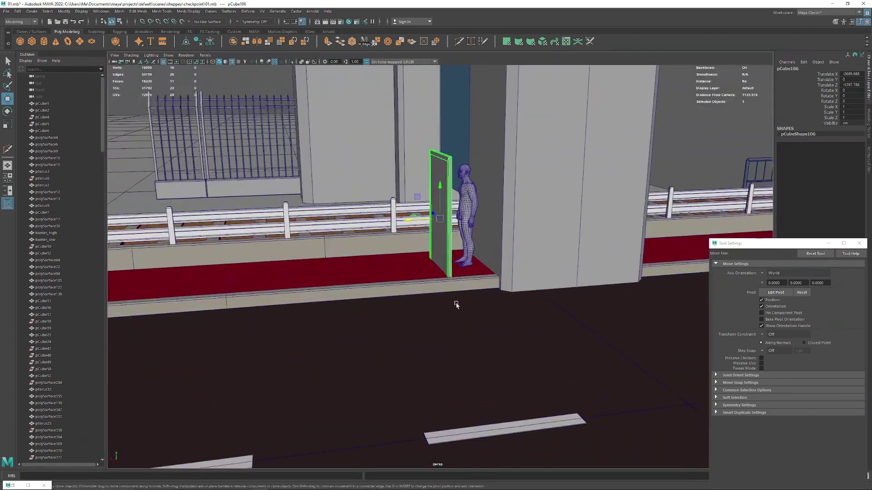
mouse_move(453, 301)
alt+right_down()
mouse_move(405, 350)
mouse_move(309, 350)
alt+right_up()
mouse_move(309, 351)
alt+mouse_down()
mouse_move(301, 150)
mouse_move(299, 218)
mouse_move(381, 204)
mouse_move(313, 195)
alt+mouse_up()
alt+right_drag(313, 195, 322, 188)
alt+drag(322, 188, 318, 193)
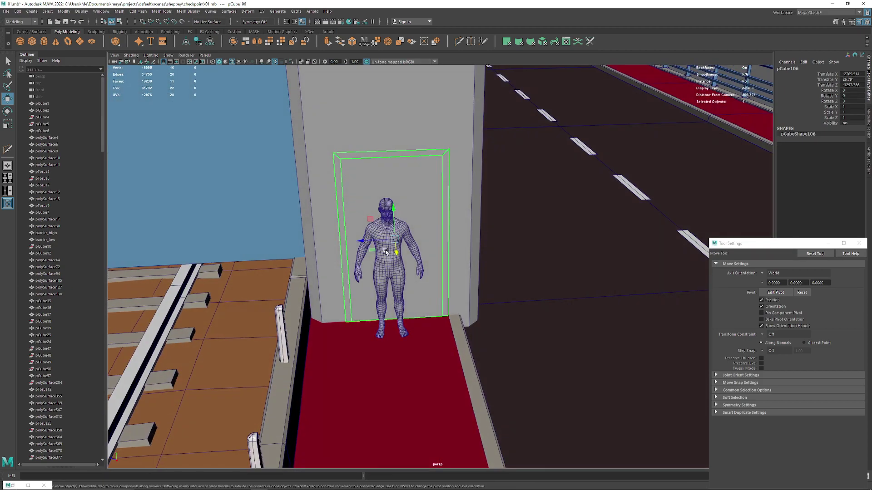
drag(358, 241, 362, 241)
alt+right_drag(361, 241, 337, 158)
mouse_move(337, 158)
alt+mouse_down()
mouse_move(346, 143)
mouse_move(326, 143)
alt+mouse_up()
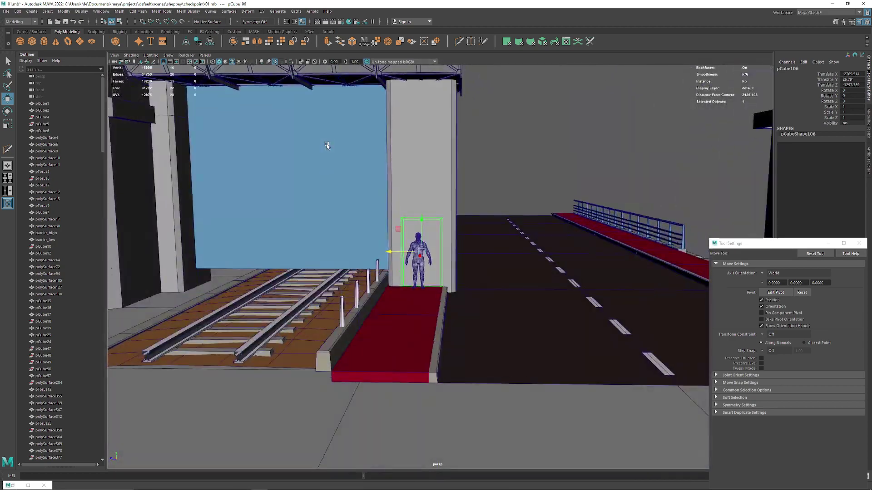
click(510, 308)
alt+drag(510, 307, 394, 245)
scroll(395, 245, up, 3)
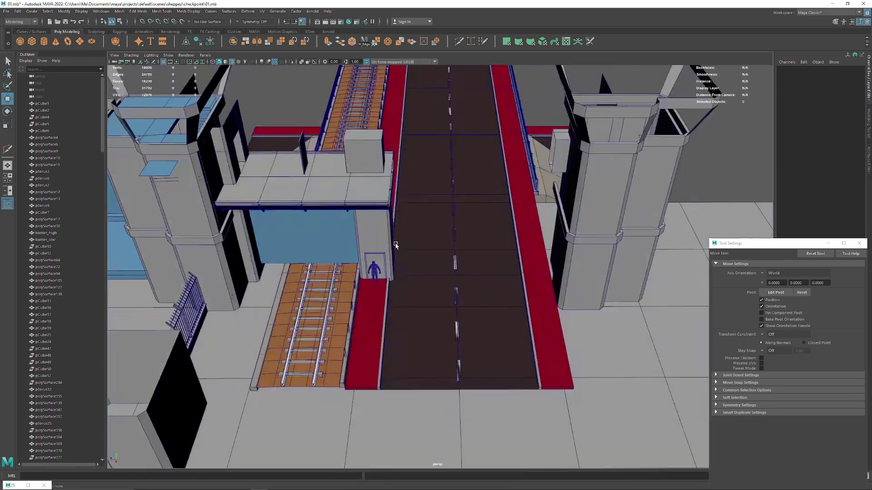
Duplicate the wall and door and move the copy along Z to the opposite sidewalk
click(380, 221)
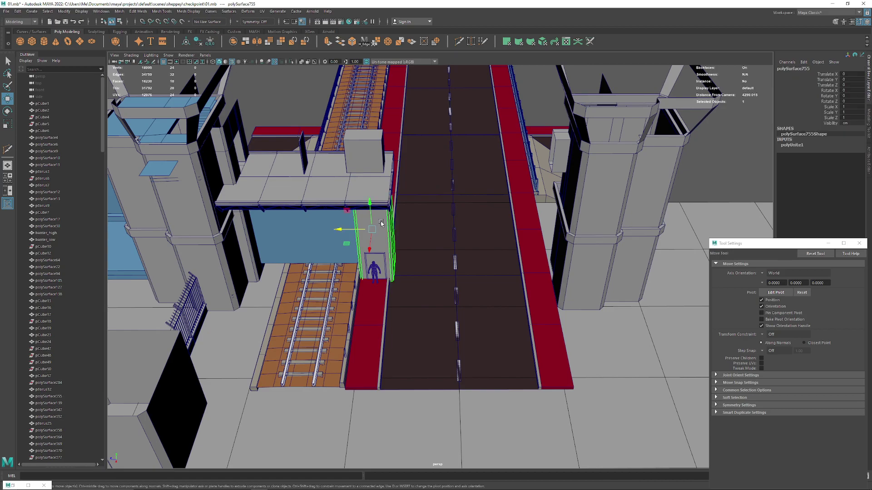
shift+click(383, 258)
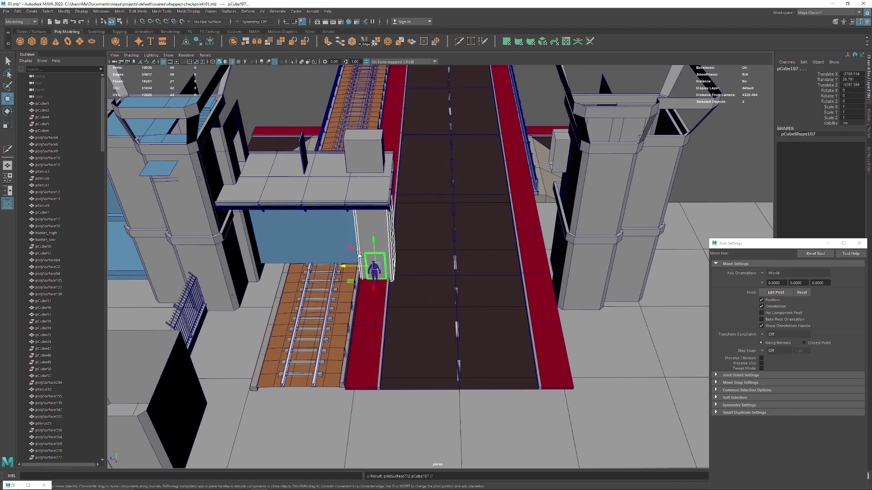
mouse_move(344, 265)
mouse_down()
mouse_move(511, 263)
mouse_move(391, 249)
mouse_up()
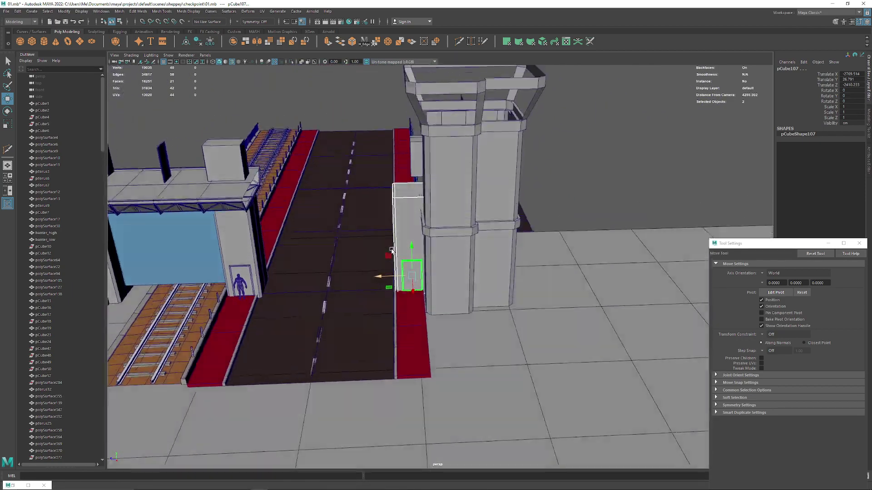
alt+right_drag(391, 249, 438, 334)
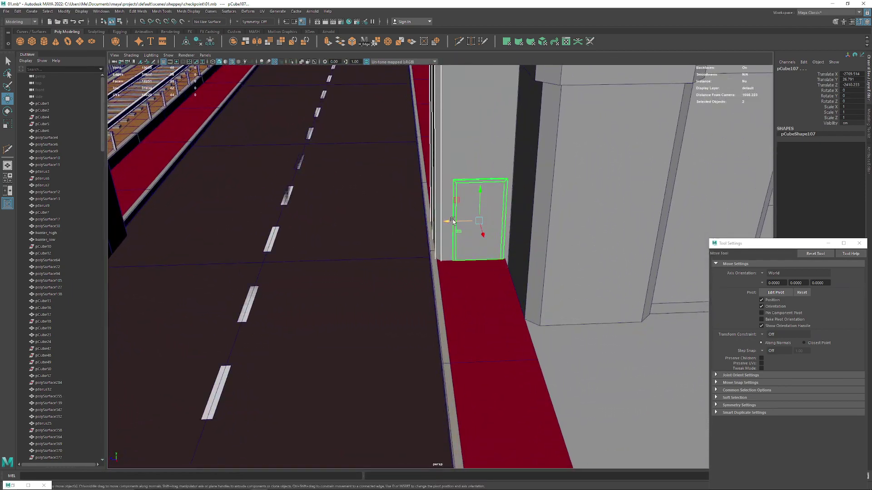
drag(453, 221, 437, 224)
mouse_move(435, 223)
alt+right_down()
mouse_move(385, 260)
mouse_move(392, 251)
alt+right_up()
drag(444, 232, 442, 232)
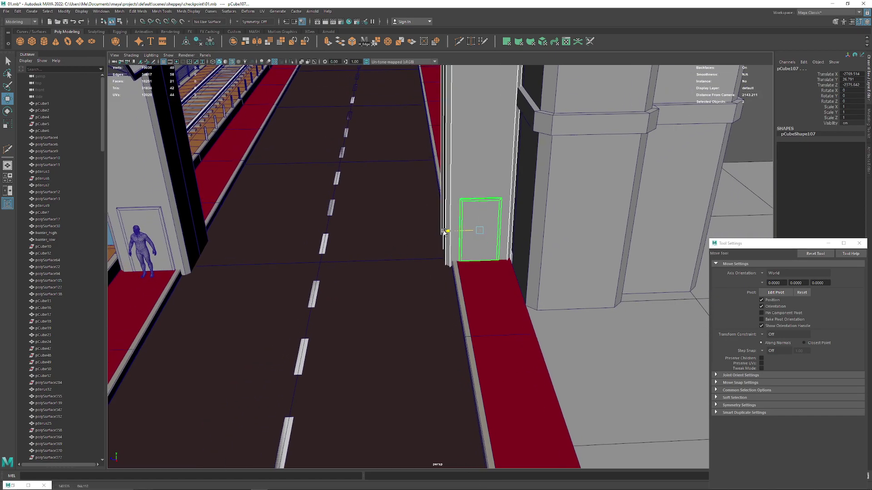
alt+right_drag(441, 232, 354, 159)
mouse_move(354, 158)
alt+mouse_down()
mouse_move(599, 179)
mouse_move(394, 206)
mouse_move(399, 218)
mouse_move(375, 210)
mouse_move(380, 203)
mouse_move(412, 213)
mouse_move(402, 210)
mouse_move(395, 230)
mouse_move(392, 262)
mouse_move(395, 226)
mouse_move(409, 214)
alt+mouse_up()
click(599, 179)
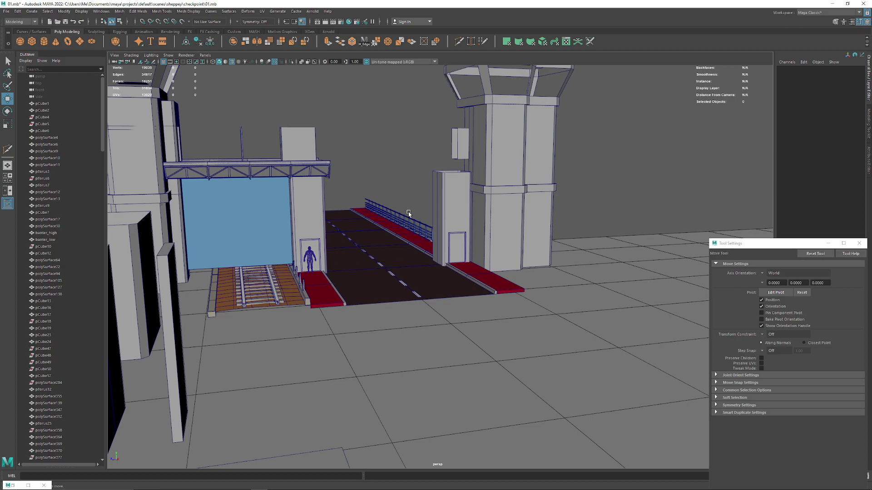
Duplicate the footbridge truss and slide the copy along Z out over the road
click(297, 173)
alt+drag(296, 173, 369, 284)
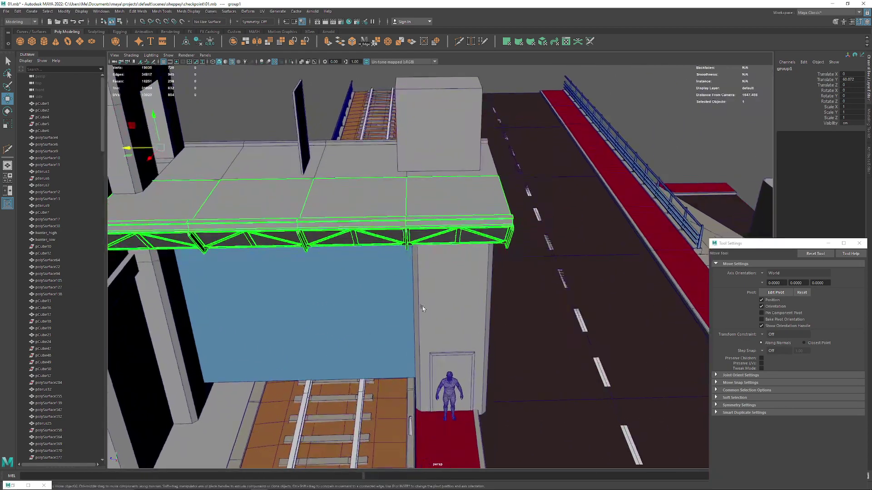
mouse_move(217, 221)
alt+mouse_down()
mouse_move(409, 288)
mouse_move(356, 268)
mouse_move(329, 228)
alt+mouse_up()
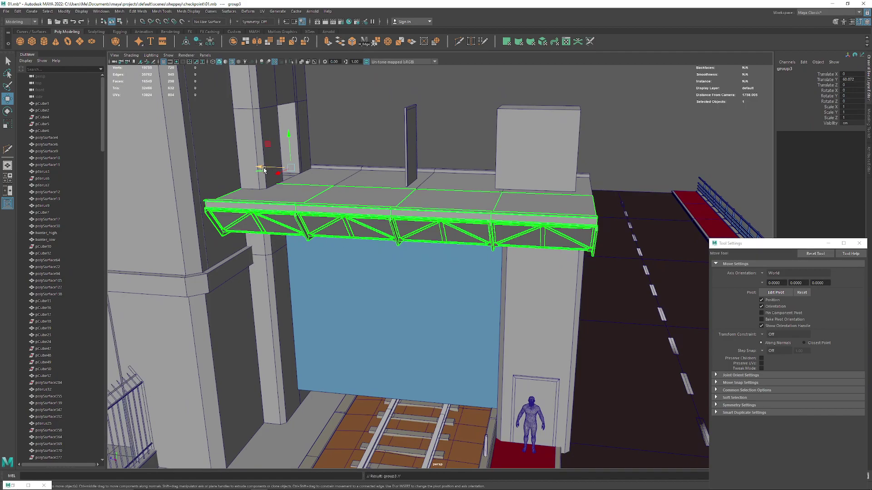
mouse_move(264, 170)
mouse_down()
mouse_move(586, 177)
mouse_move(363, 226)
mouse_move(418, 255)
mouse_move(408, 254)
mouse_move(471, 255)
mouse_up()
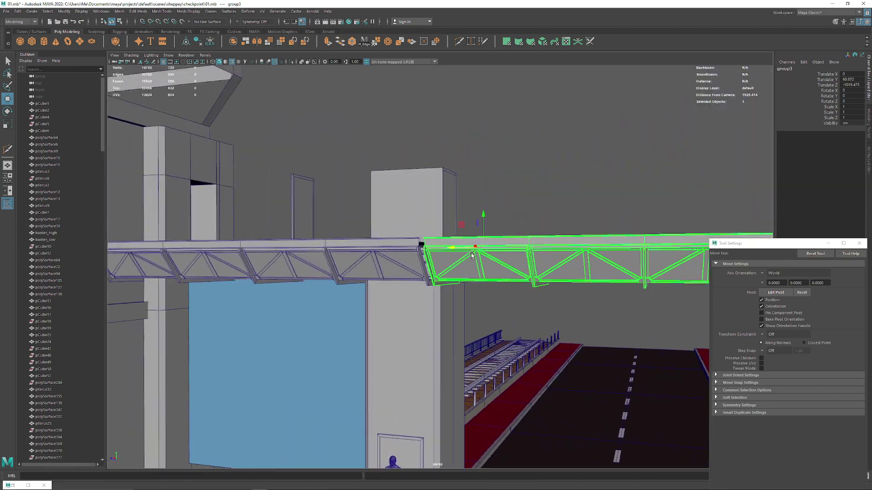
scroll(471, 256, up, 5)
scroll(363, 191, up, 5)
scroll(293, 141, up, 3)
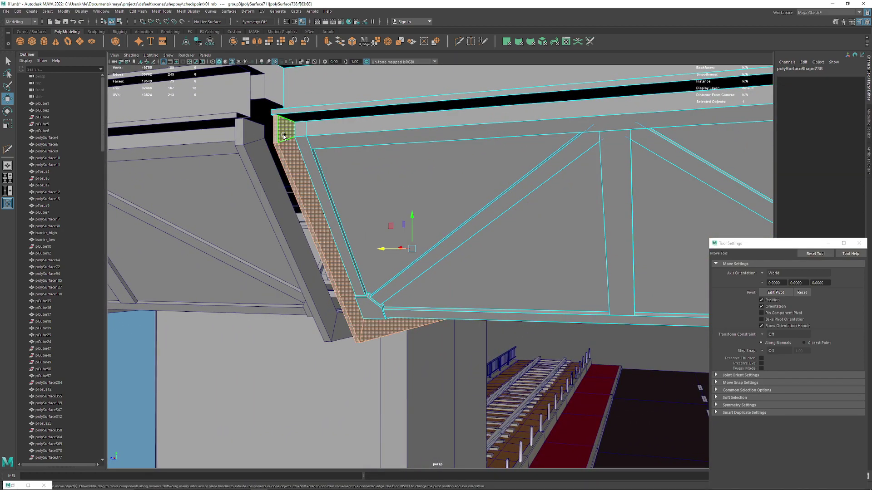
right_drag(359, 118, 389, 110)
scroll(375, 145, down, 5)
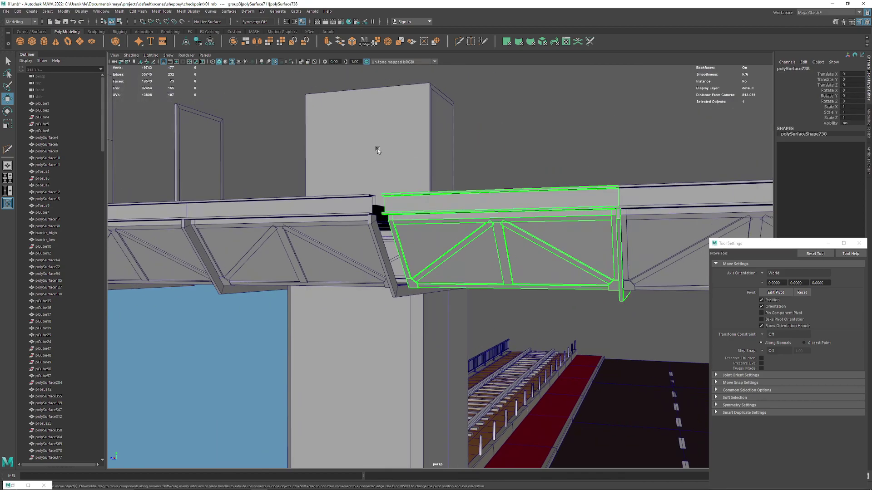
alt+drag(375, 146, 385, 243)
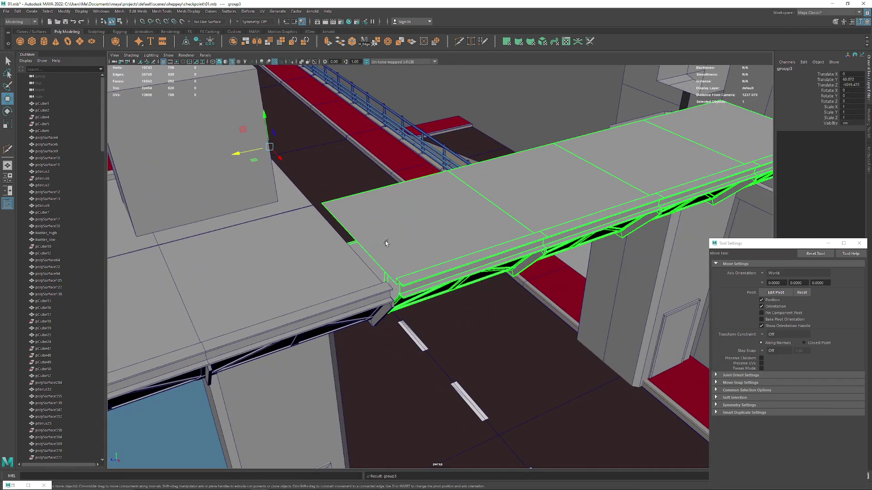
Adjust the bridge copy's pivot to the deck edge, then clear the selection
mouse_move(453, 265)
alt+mouse_down()
mouse_move(434, 270)
mouse_move(384, 234)
mouse_move(511, 326)
mouse_move(421, 408)
mouse_move(399, 408)
mouse_move(334, 302)
mouse_move(312, 314)
alt+mouse_up()
scroll(434, 271, up, 3)
scroll(434, 270, up, 3)
scroll(434, 271, up, 2)
scroll(399, 408, up, 5)
key(d)
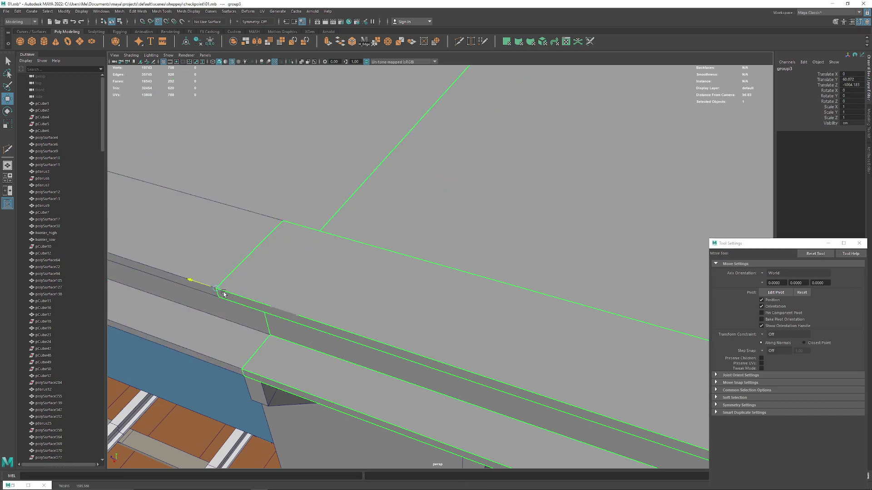
mouse_move(204, 279)
alt+mouse_down()
mouse_move(285, 142)
mouse_move(550, 175)
mouse_move(457, 243)
alt+mouse_up()
scroll(285, 143, down, 10)
click(550, 176)
scroll(457, 244, down, 5)
mouse_move(399, 219)
alt+mouse_down()
mouse_move(381, 222)
mouse_move(495, 237)
mouse_move(340, 269)
mouse_move(341, 288)
mouse_move(294, 270)
mouse_move(388, 208)
mouse_move(414, 232)
alt+mouse_up()
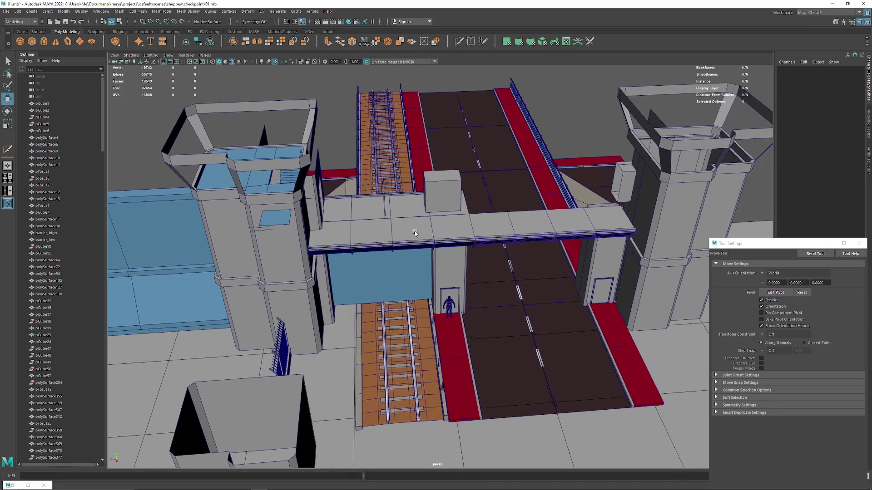
Box-select the blue side wall pieces from an overhead view
mouse_move(449, 306)
alt+mouse_down()
mouse_move(396, 286)
mouse_move(470, 347)
mouse_move(408, 331)
mouse_move(391, 389)
mouse_move(411, 327)
mouse_move(397, 304)
mouse_move(400, 281)
alt+mouse_up()
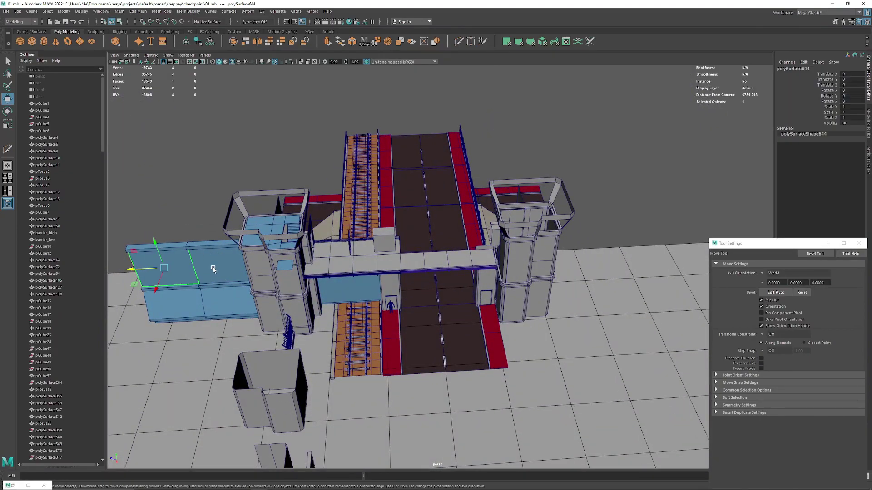
alt+drag(213, 269, 243, 217)
drag(243, 218, 334, 243)
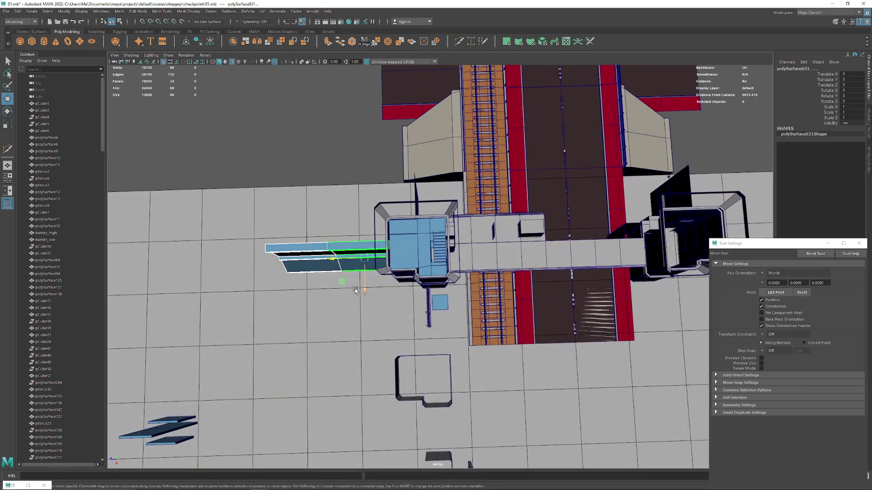
alt+drag(355, 290, 303, 267)
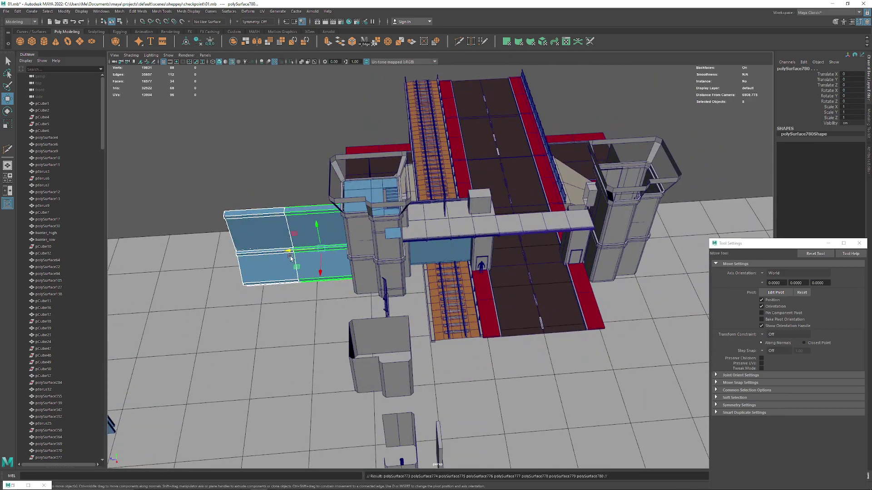
Slide the duplicated blue wall along Z against the right-hand tower, then deselect
alt+middle_drag(710, 247, 500, 296)
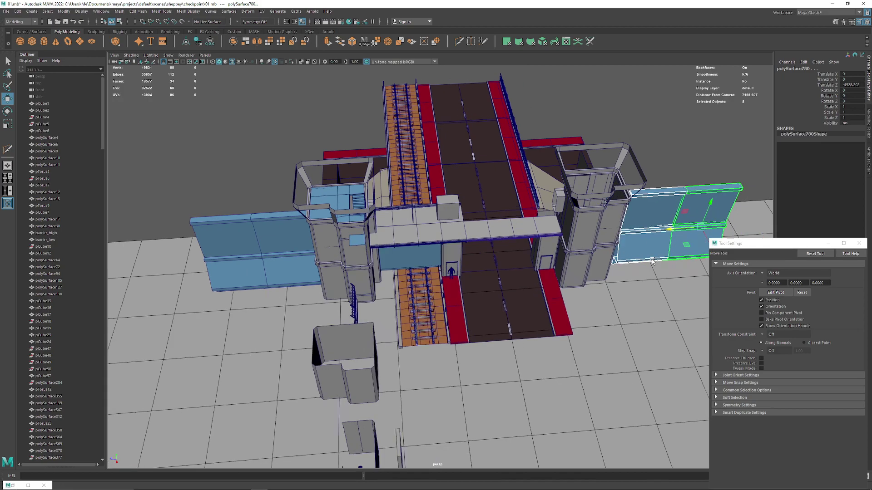
scroll(393, 360, up, 5)
alt+middle_drag(393, 360, 440, 231)
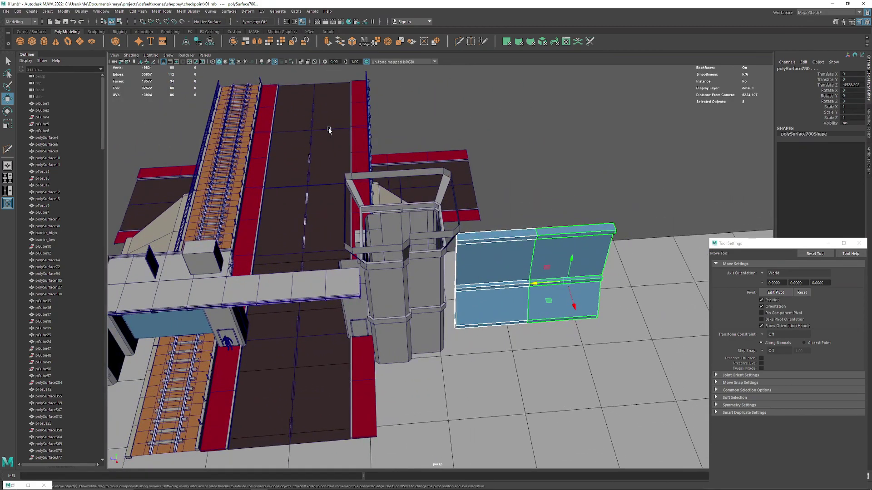
mouse_move(329, 131)
alt+mouse_down()
mouse_move(386, 227)
mouse_move(435, 348)
alt+mouse_up()
scroll(415, 305, up, 5)
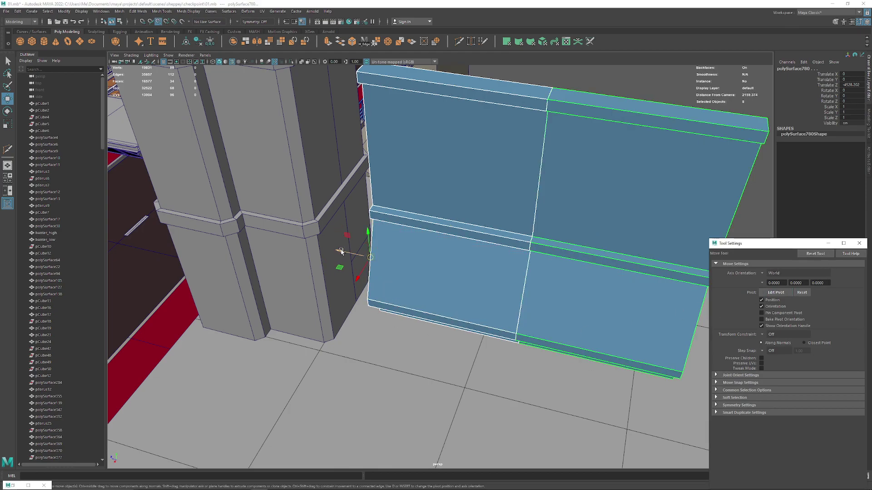
drag(341, 251, 332, 347)
mouse_move(407, 291)
alt+mouse_down()
mouse_move(391, 230)
mouse_move(628, 162)
alt+mouse_up()
click(628, 161)
scroll(331, 150, down, 10)
scroll(444, 207, up, 3)
scroll(443, 207, up, 5)
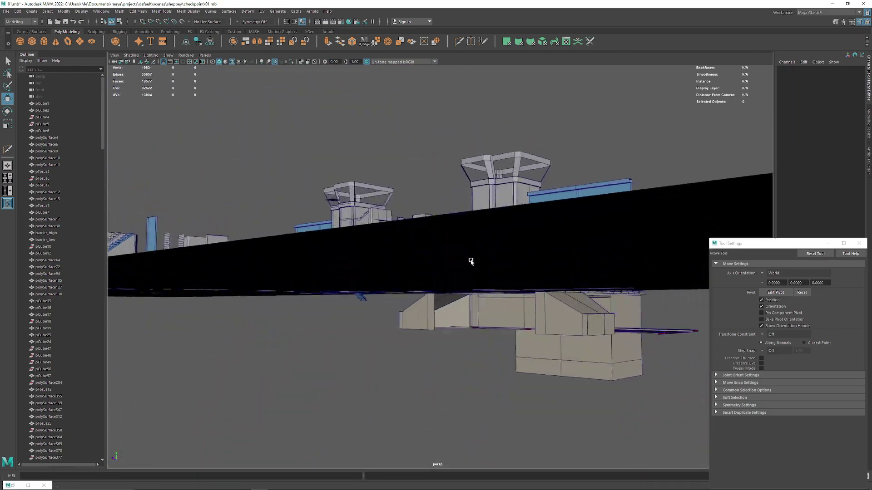
scroll(462, 249, up, 2)
scroll(416, 225, up, 3)
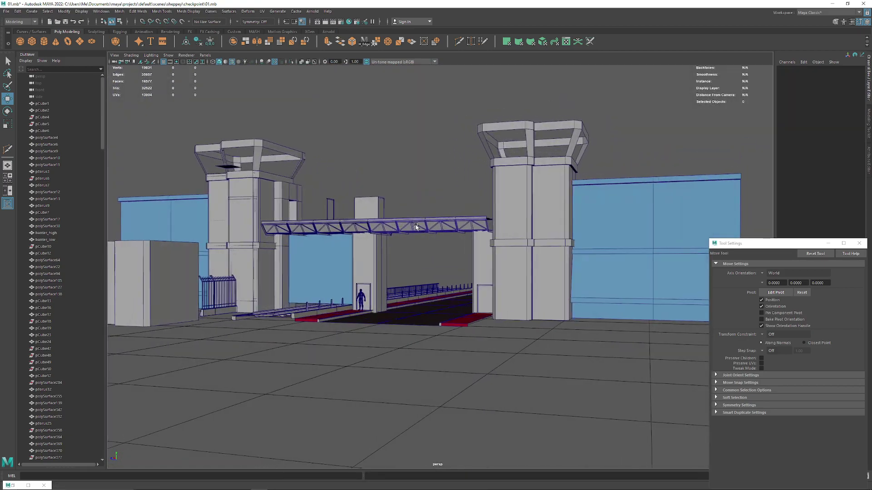
mouse_move(416, 226)
alt+mouse_down()
mouse_move(498, 262)
mouse_move(475, 253)
mouse_move(418, 253)
mouse_move(443, 255)
mouse_move(365, 202)
mouse_move(391, 294)
mouse_move(478, 287)
mouse_move(540, 263)
mouse_move(519, 343)
mouse_move(433, 246)
mouse_move(383, 372)
alt+mouse_up()
scroll(367, 409, up, 5)
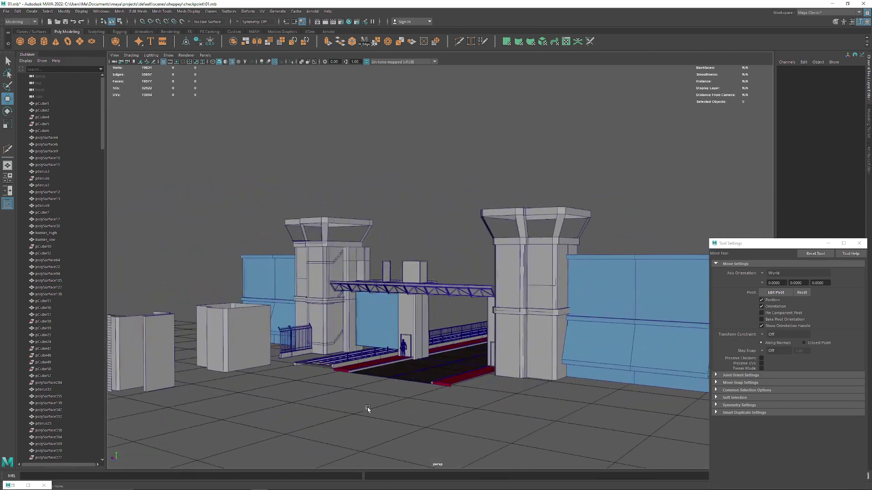
mouse_move(367, 408)
alt+mouse_down()
mouse_move(291, 275)
mouse_move(296, 302)
mouse_move(447, 300)
mouse_move(362, 281)
alt+mouse_up()
scroll(397, 286, up, 5)
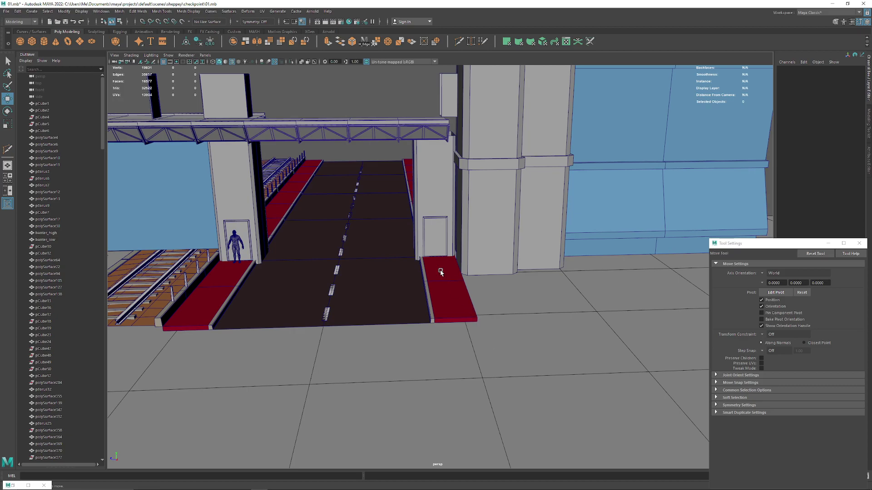
mouse_move(419, 250)
alt+mouse_down()
mouse_move(539, 252)
mouse_move(407, 256)
mouse_move(407, 219)
mouse_move(414, 228)
mouse_move(412, 288)
mouse_move(396, 302)
mouse_move(443, 297)
mouse_move(433, 298)
alt+mouse_up()
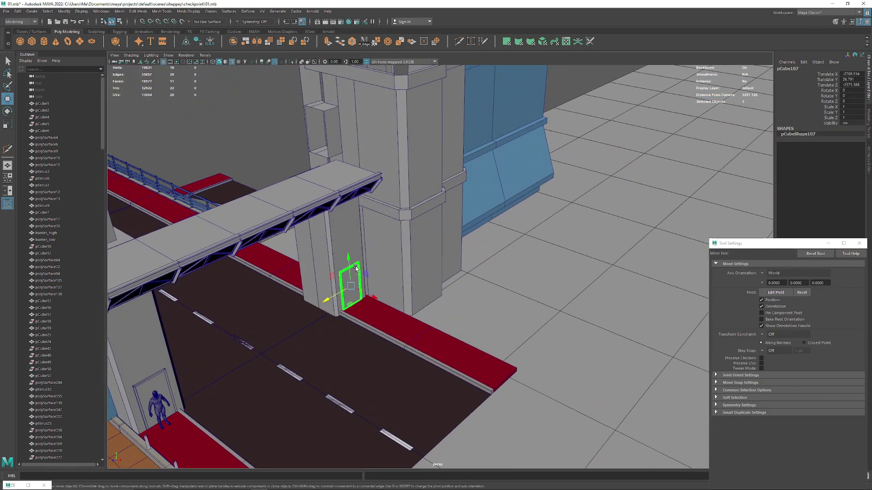
Select the vertices along the new booth shell's right edge
alt+drag(356, 268, 382, 296)
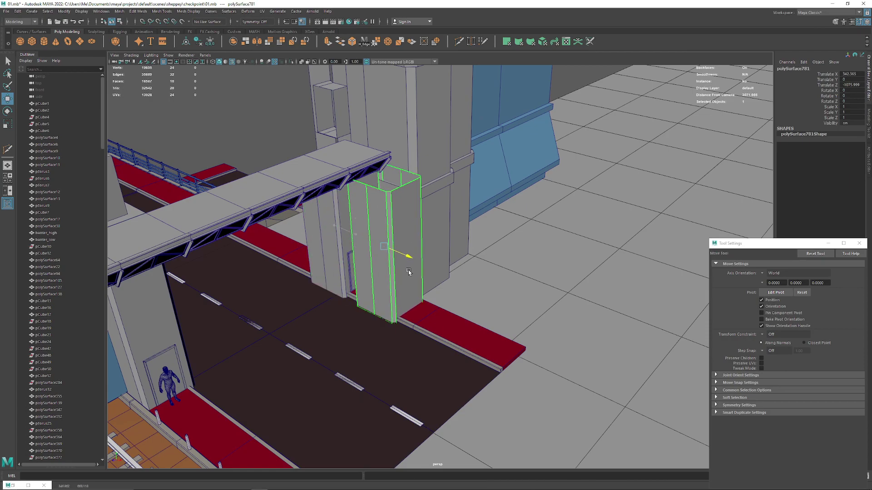
mouse_move(441, 284)
alt+mouse_down()
mouse_move(368, 307)
mouse_move(425, 266)
mouse_move(461, 303)
mouse_move(455, 311)
mouse_move(454, 277)
mouse_move(415, 268)
mouse_move(411, 280)
mouse_move(413, 254)
mouse_move(415, 288)
mouse_move(430, 273)
mouse_move(495, 276)
mouse_move(470, 283)
mouse_move(481, 277)
mouse_move(428, 252)
alt+mouse_up()
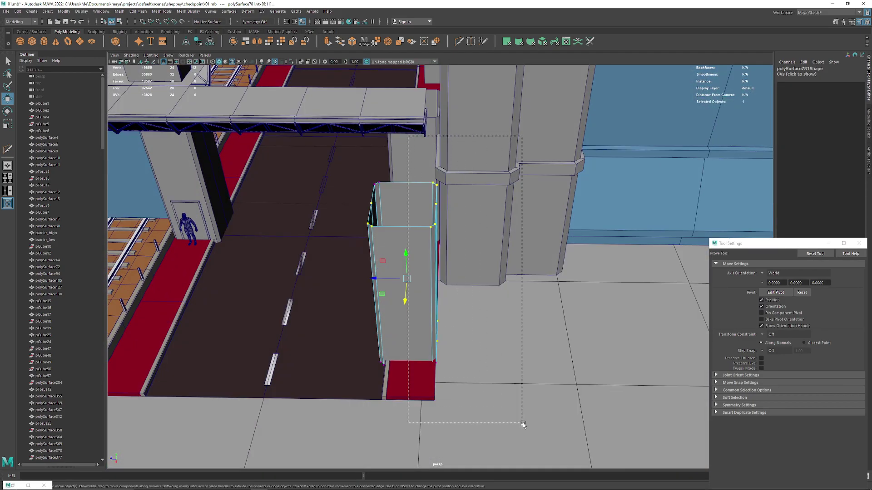
drag(408, 136, 523, 425)
alt+drag(523, 424, 418, 323)
mouse_move(455, 298)
alt+mouse_down()
mouse_move(399, 257)
mouse_move(446, 290)
mouse_move(486, 258)
mouse_move(495, 317)
mouse_move(463, 278)
mouse_move(473, 302)
mouse_move(477, 277)
mouse_move(472, 309)
mouse_move(366, 288)
mouse_move(415, 288)
mouse_move(496, 318)
mouse_move(505, 299)
mouse_move(476, 298)
mouse_move(505, 305)
alt+mouse_up()
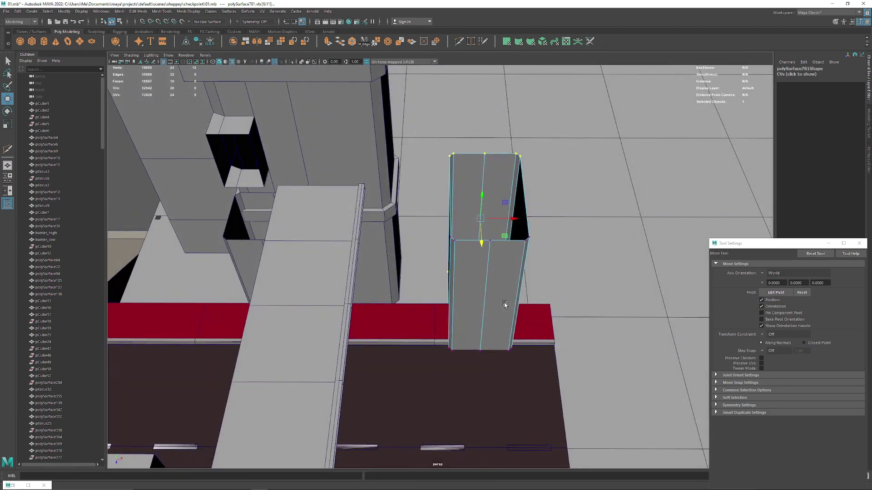
Frame the booth shell with F and turn the view toward the staircase
alt+drag(421, 282, 458, 263)
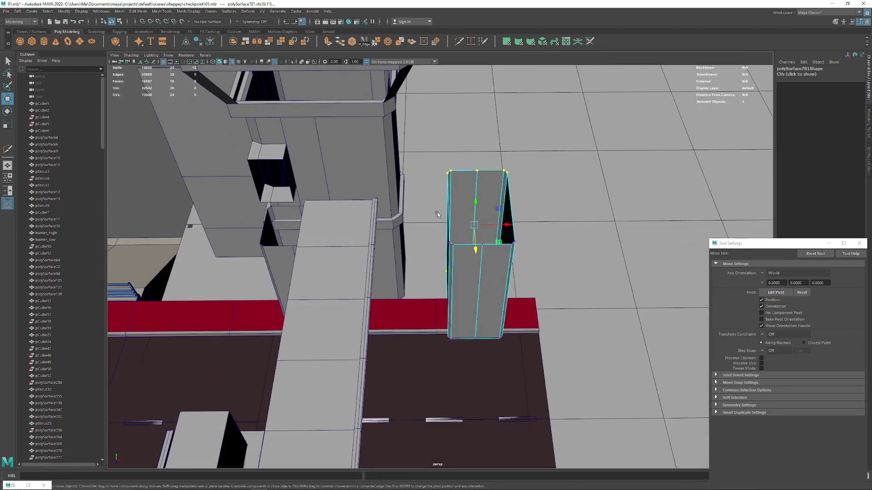
alt+drag(437, 211, 417, 236)
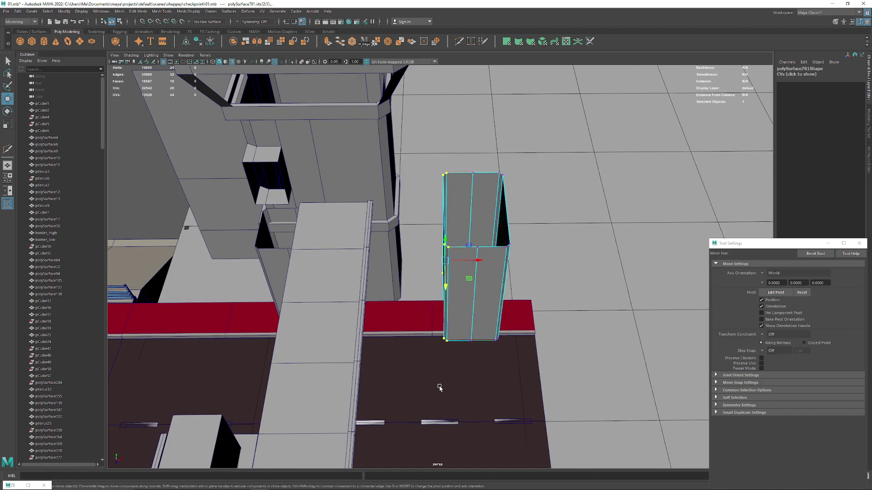
scroll(485, 289, down, 5)
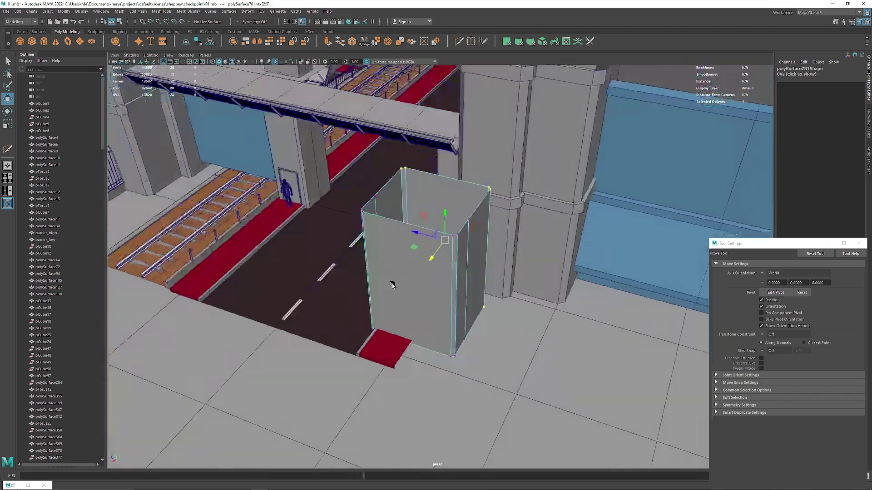
mouse_move(393, 286)
alt+mouse_down()
mouse_move(382, 210)
mouse_move(413, 226)
mouse_move(309, 222)
mouse_move(454, 190)
mouse_move(468, 250)
alt+mouse_up()
scroll(472, 171, up, 5)
scroll(523, 295, up, 4)
mouse_move(523, 296)
alt+mouse_down()
mouse_move(491, 364)
mouse_move(432, 300)
mouse_move(222, 309)
alt+mouse_up()
scroll(432, 300, down, 5)
key(f)
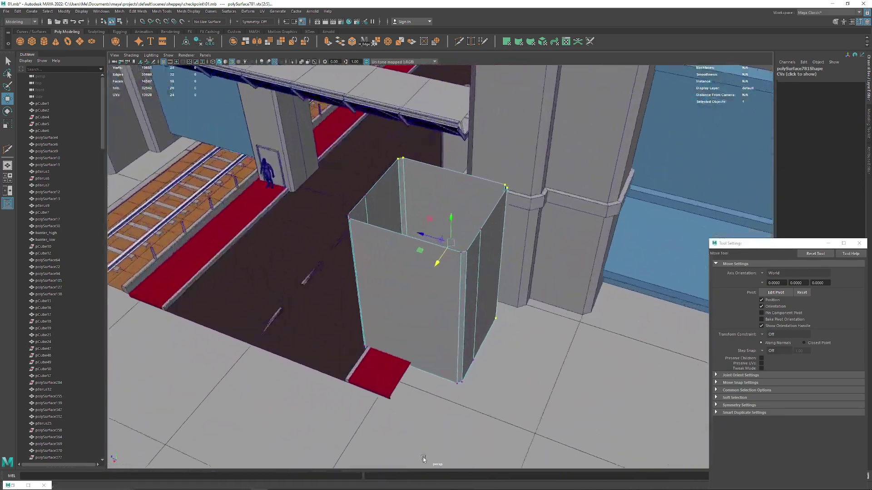
scroll(460, 341, down, 5)
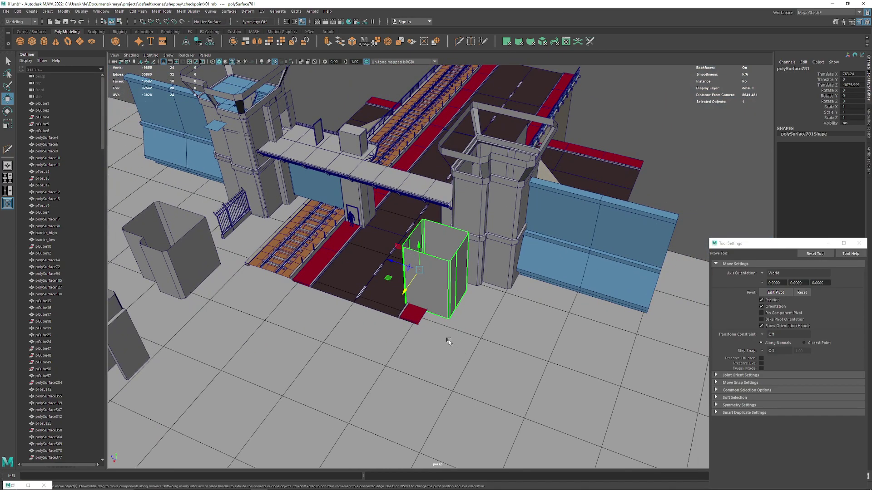
mouse_move(448, 341)
alt+mouse_down()
mouse_move(296, 295)
mouse_move(471, 230)
alt+mouse_up()
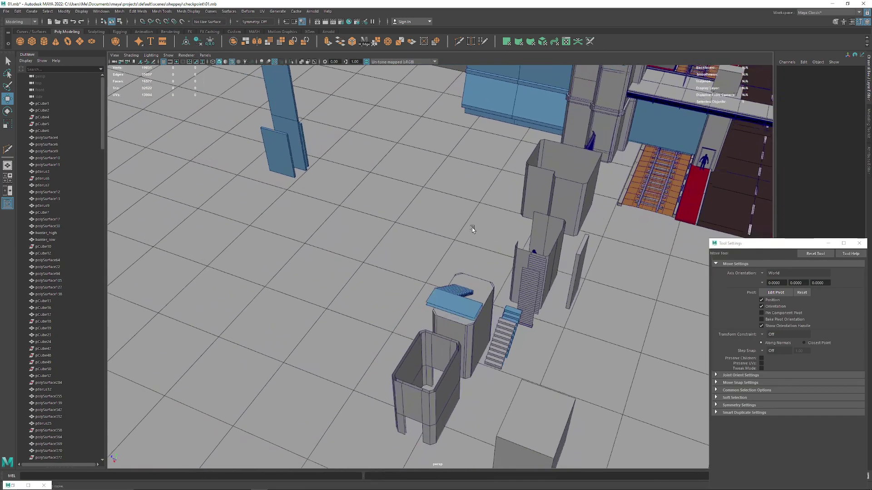
Clone the open booth and slide the copy beside the dark block
scroll(393, 320, up, 5)
scroll(392, 321, up, 3)
mouse_move(393, 320)
alt+mouse_down()
mouse_move(335, 215)
mouse_move(418, 232)
mouse_move(407, 244)
alt+mouse_up()
scroll(326, 203, down, 5)
scroll(419, 232, up, 2)
scroll(419, 233, up, 5)
scroll(418, 233, down, 8)
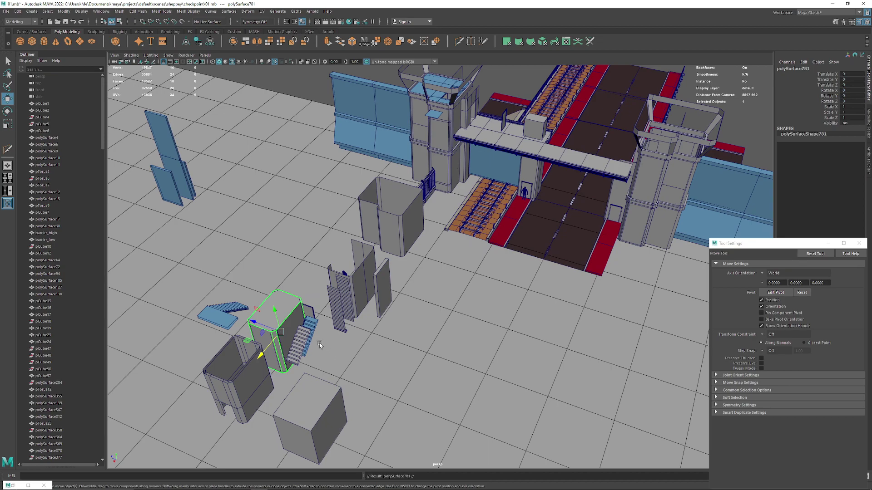
alt+drag(440, 405, 438, 340)
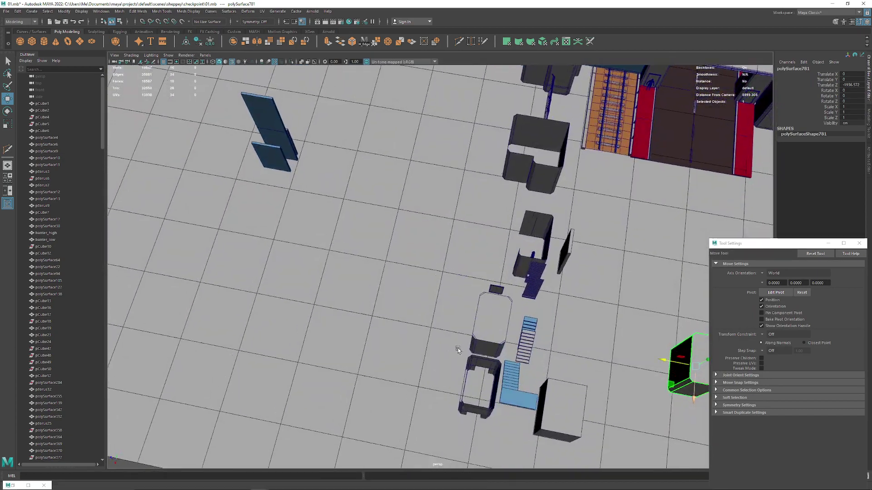
mouse_move(438, 341)
alt+right_down()
mouse_move(438, 434)
mouse_move(299, 232)
alt+right_up()
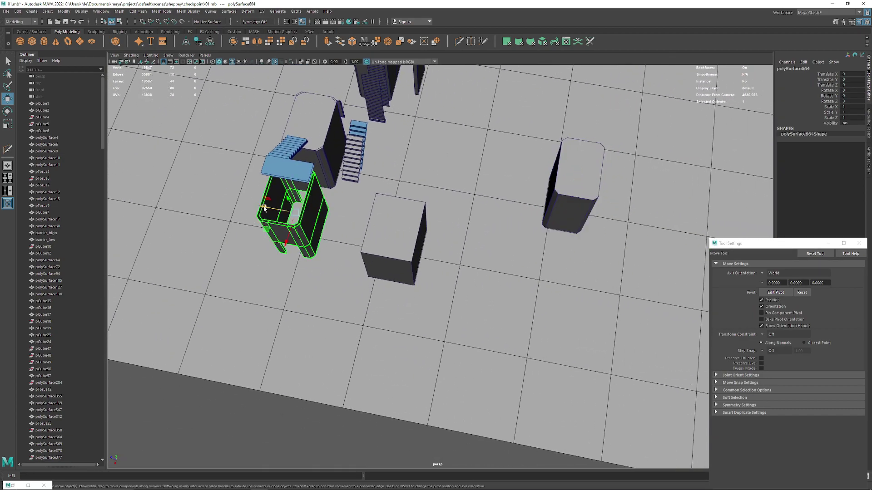
shift+drag(263, 208, 495, 247)
alt+right_drag(495, 247, 365, 377)
drag(305, 312, 314, 234)
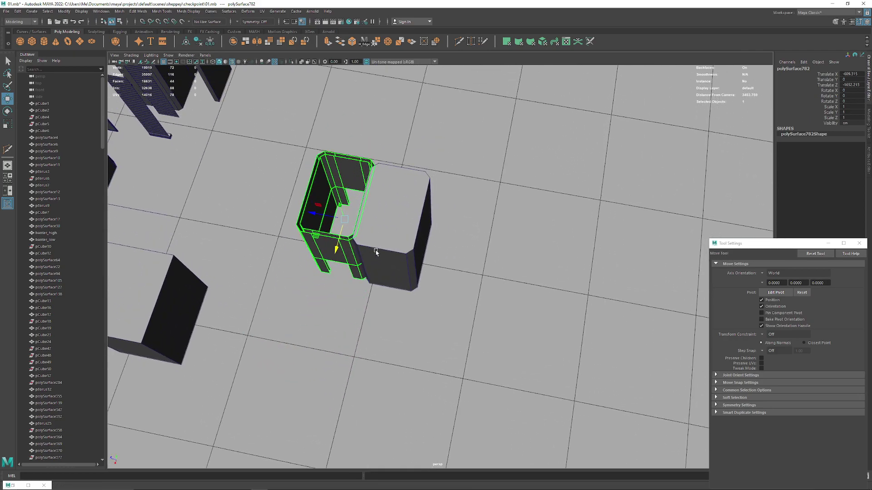
alt+right_drag(313, 234, 461, 328)
Move the booth copy out toward the road
alt+middle_drag(454, 326, 440, 321)
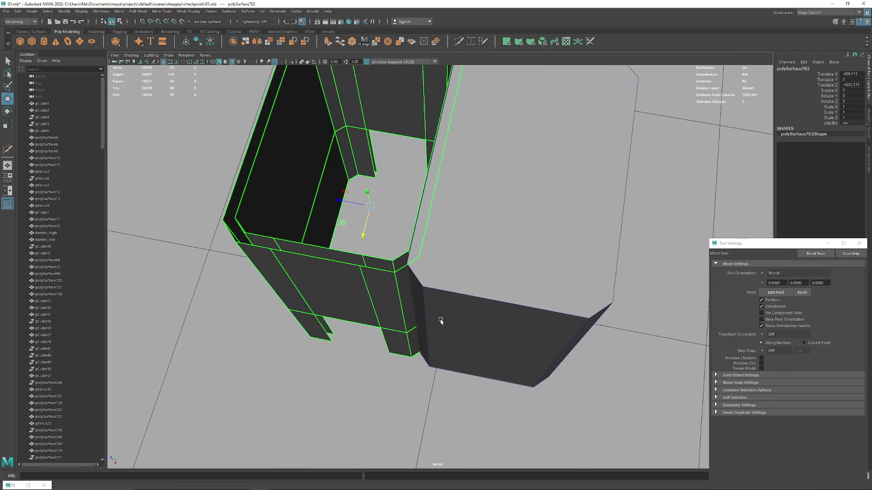
alt+right_drag(440, 321, 414, 247)
alt+middle_drag(414, 247, 390, 307)
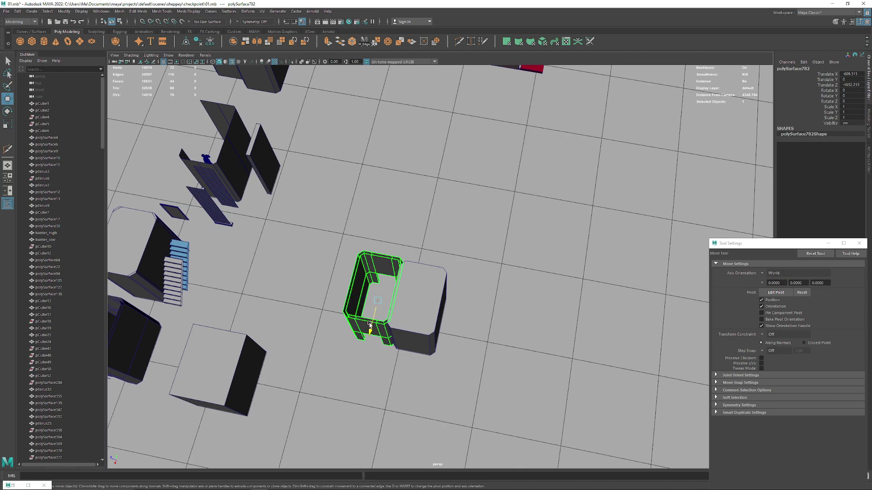
drag(370, 324, 437, 243)
alt+middle_drag(437, 243, 360, 425)
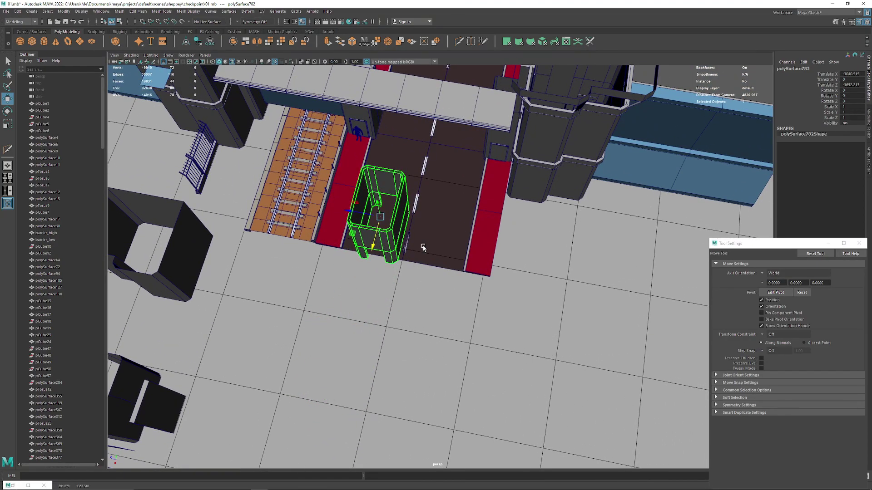
alt+middle_drag(423, 247, 345, 317)
alt+right_drag(345, 317, 389, 325)
alt+drag(389, 325, 409, 309)
alt+right_drag(409, 309, 436, 280)
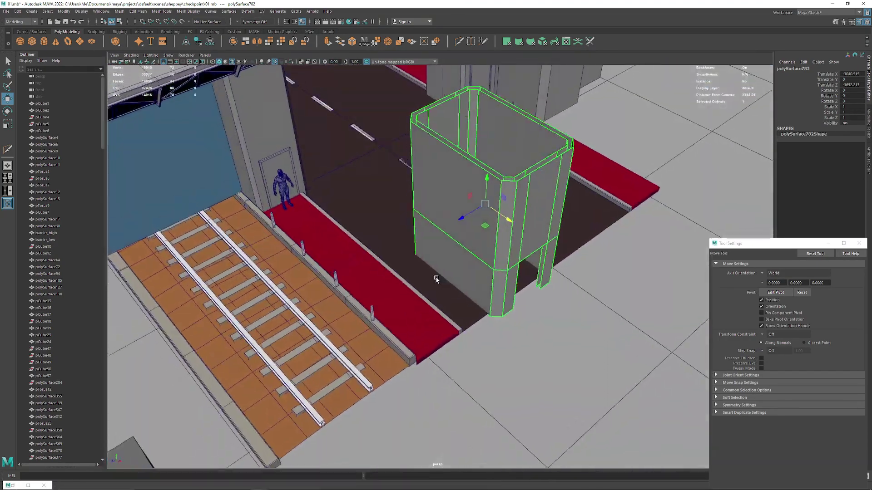
Settle the copy on the red sidewalk by the right tower and enter vertex mode
alt+middle_drag(435, 279, 378, 303)
drag(378, 303, 509, 206)
alt+drag(509, 205, 454, 272)
alt+right_drag(454, 272, 445, 279)
mouse_move(445, 279)
alt+mouse_down()
mouse_move(454, 397)
mouse_move(506, 354)
mouse_move(458, 304)
alt+mouse_up()
mouse_move(530, 306)
mouse_down()
mouse_move(457, 286)
mouse_move(466, 250)
mouse_move(489, 275)
mouse_move(482, 291)
mouse_move(499, 318)
mouse_move(422, 331)
mouse_move(537, 352)
mouse_move(511, 327)
mouse_move(483, 347)
mouse_move(508, 251)
mouse_up()
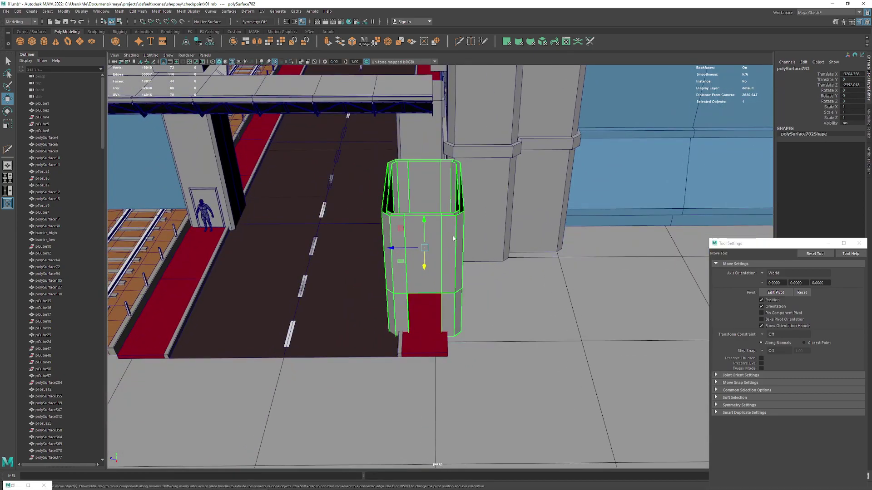
key(F9)
mouse_move(453, 238)
alt+mouse_down()
mouse_move(426, 238)
mouse_move(430, 208)
alt+mouse_up()
Switch the booth back to object mode
alt+drag(417, 252, 419, 258)
right_click(419, 257)
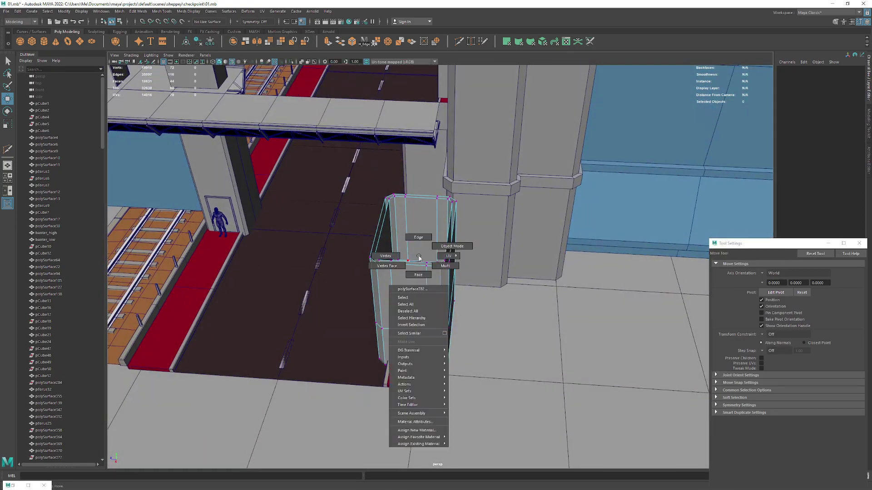
click(460, 237)
alt+drag(460, 237, 490, 200)
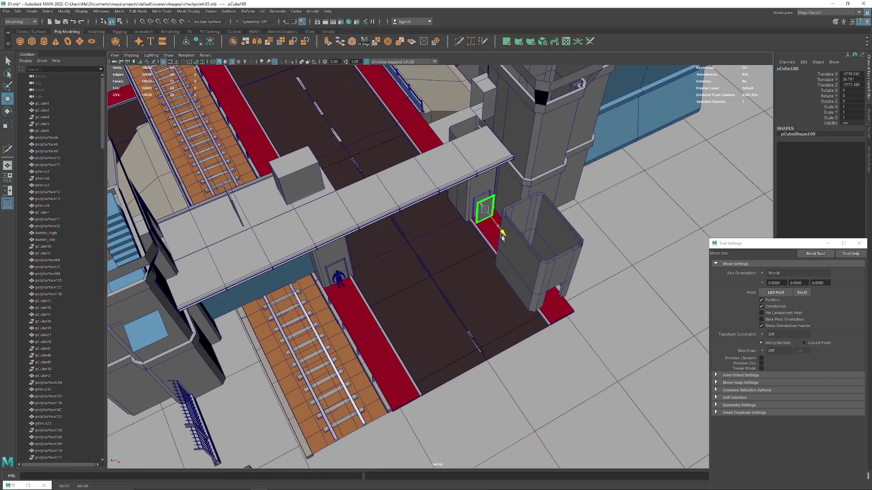
Push the door panel into the tower wall and slide it along the wall
drag(502, 236, 563, 314)
alt+drag(563, 314, 499, 285)
scroll(454, 295, up, 5)
scroll(410, 334, up, 5)
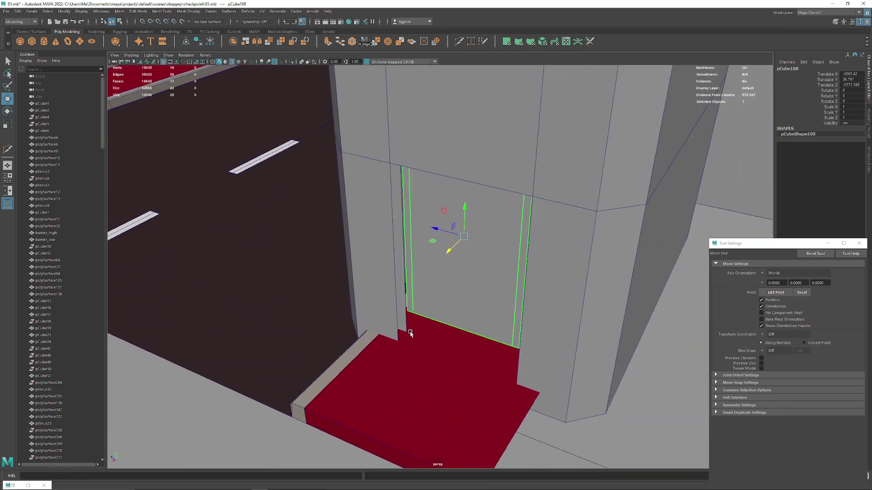
scroll(345, 235, up, 3)
mouse_move(338, 232)
mouse_down()
mouse_move(303, 291)
mouse_move(409, 302)
mouse_move(331, 245)
mouse_up()
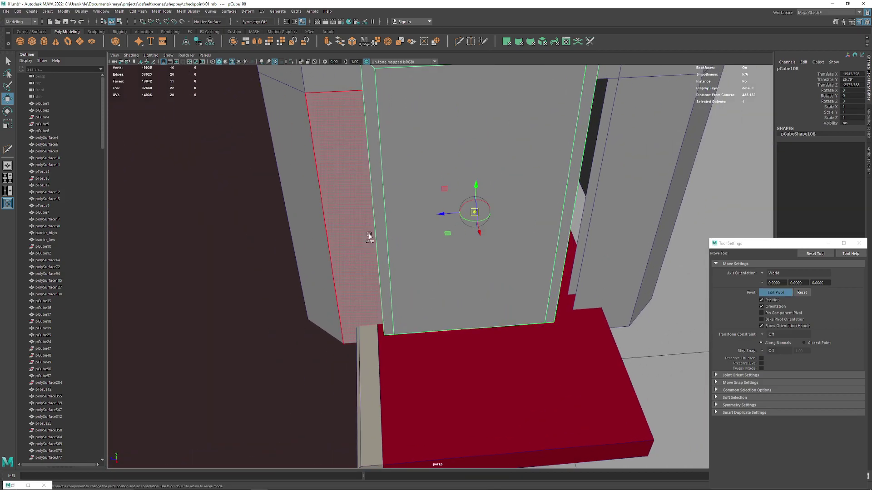
click(775, 293)
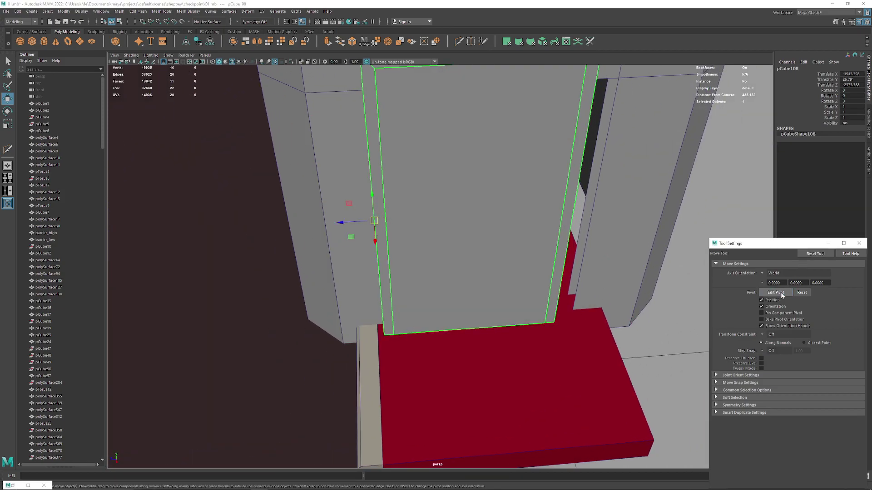
drag(341, 222, 356, 224)
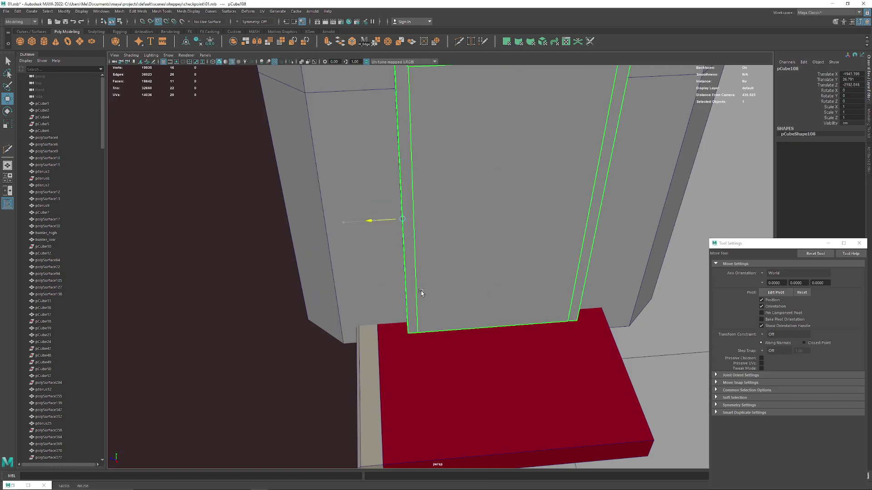
scroll(443, 268, down, 3)
scroll(339, 291, down, 2)
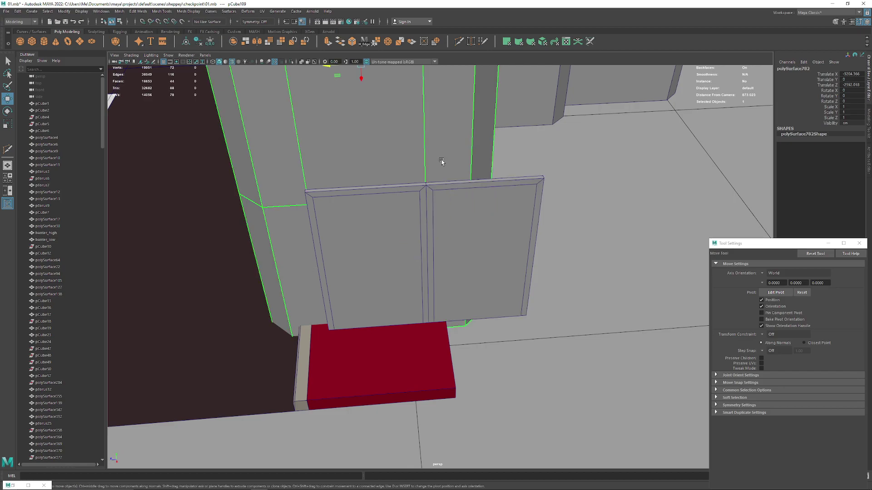
scroll(442, 161, down, 5)
Select a group of booth wall vertices and shift them sideways
right_drag(418, 185, 401, 181)
scroll(401, 181, down, 2)
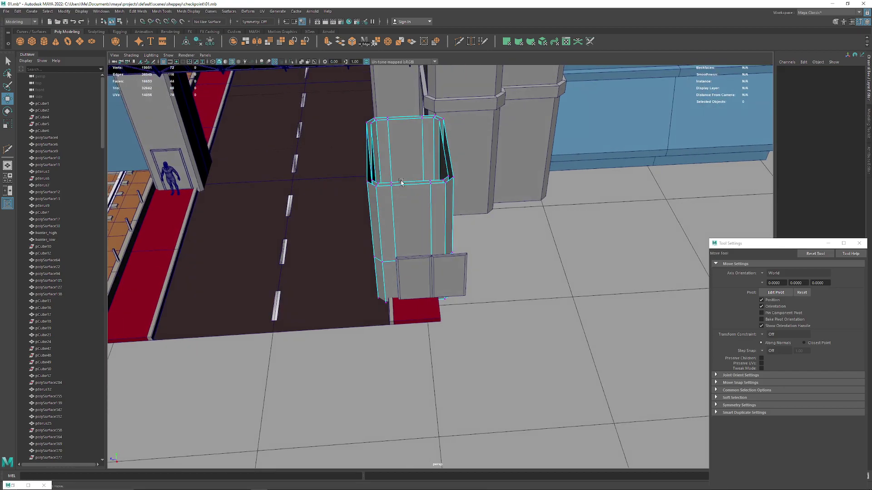
drag(503, 398, 503, 398)
mouse_move(503, 398)
alt+mouse_down()
mouse_move(483, 400)
mouse_move(521, 350)
alt+mouse_up()
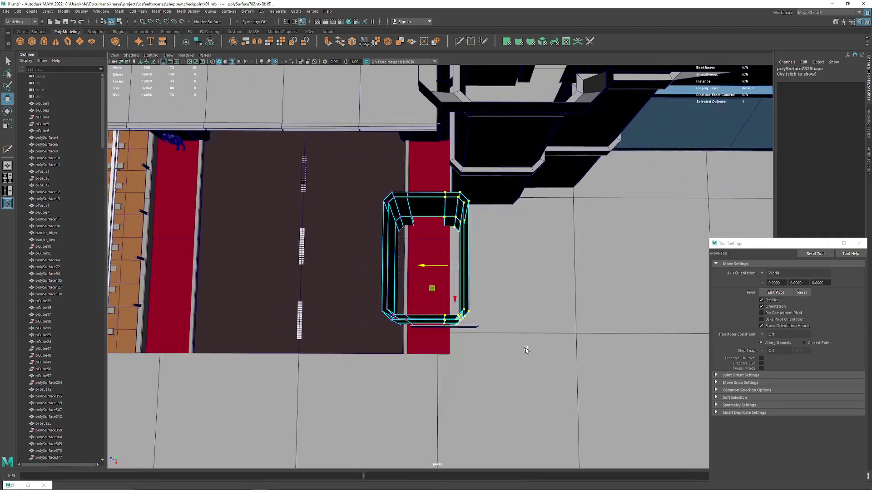
scroll(489, 230, up, 3)
mouse_move(460, 208)
mouse_down()
mouse_move(580, 226)
mouse_move(504, 290)
mouse_move(532, 279)
mouse_move(558, 255)
mouse_move(500, 295)
mouse_move(383, 163)
mouse_up()
Select another group of booth vertices and edit the pivot with D
scroll(552, 266, up, 3)
scroll(481, 308, up, 3)
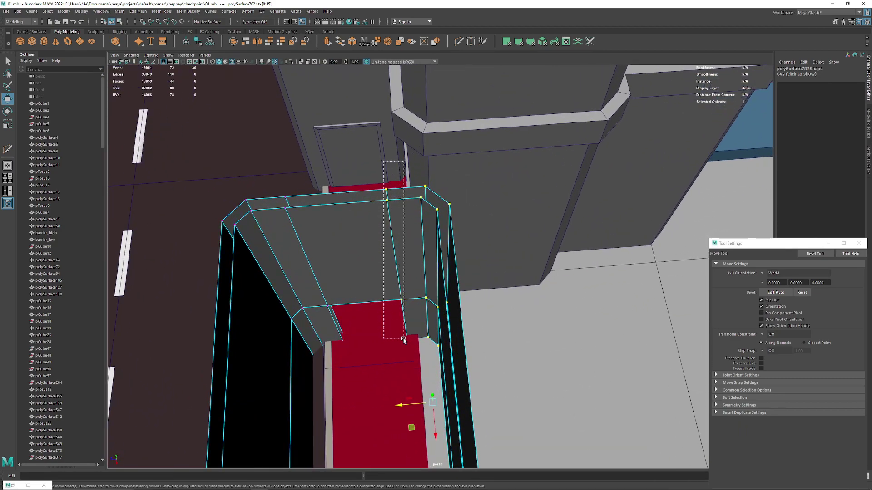
drag(417, 366, 417, 365)
mouse_move(417, 365)
alt+mouse_down()
mouse_move(408, 302)
mouse_move(522, 302)
mouse_move(516, 327)
mouse_move(537, 305)
mouse_move(595, 309)
mouse_move(604, 331)
mouse_move(568, 313)
mouse_move(490, 350)
mouse_move(463, 292)
mouse_move(422, 298)
alt+mouse_up()
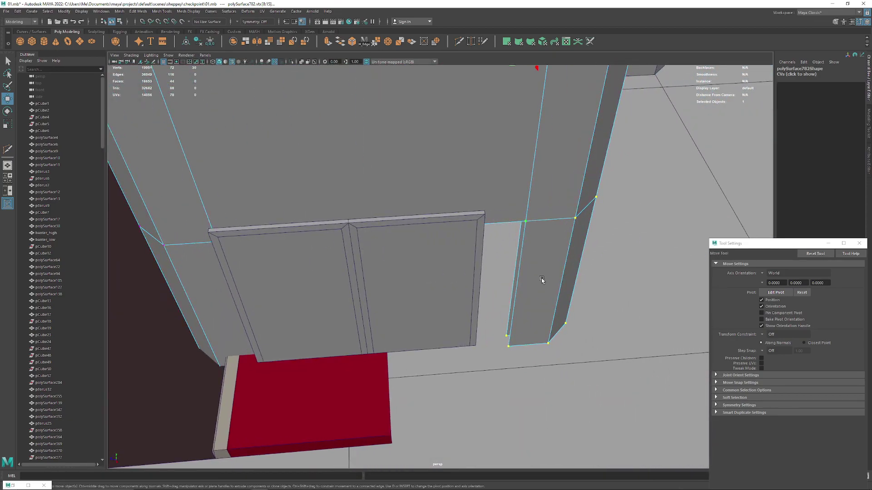
key(d)
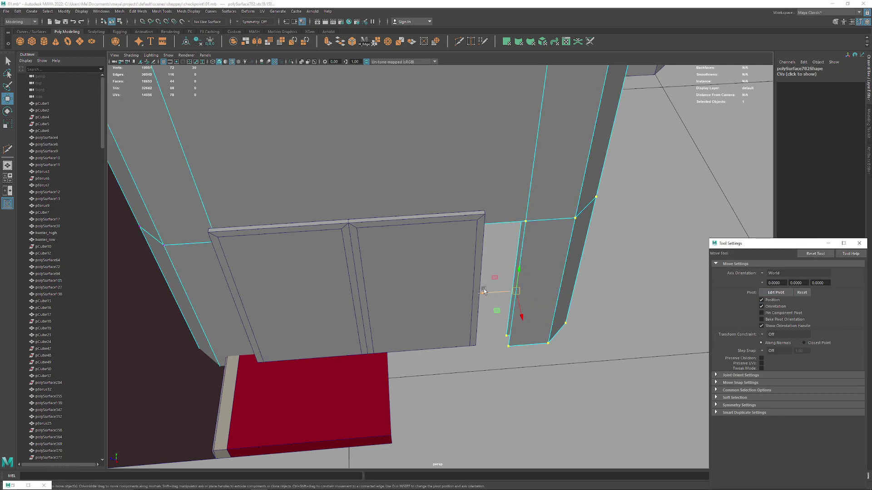
mouse_move(483, 292)
alt+mouse_down()
mouse_move(445, 295)
mouse_move(413, 177)
mouse_move(440, 229)
alt+mouse_up()
scroll(445, 295, down, 5)
scroll(439, 230, up, 3)
Move the whole booth sideways along X beside the red sidewalk
click(396, 296)
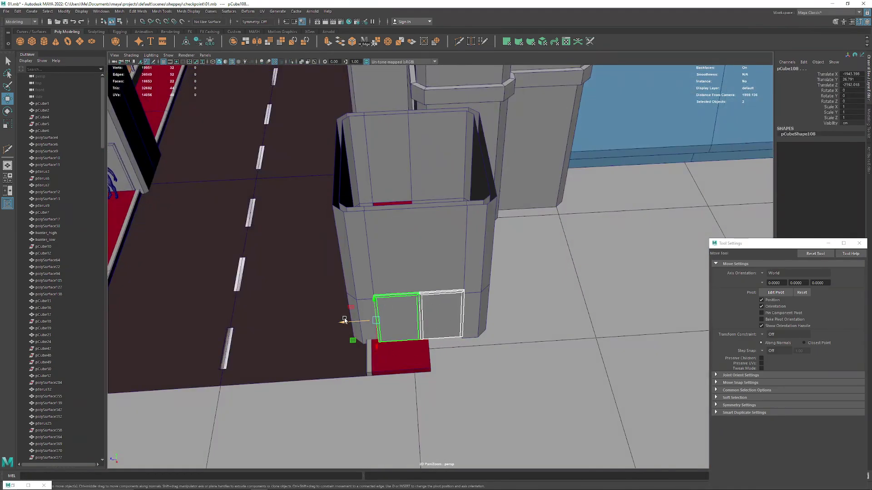
mouse_move(561, 310)
alt+mouse_down()
mouse_move(461, 269)
mouse_move(499, 325)
alt+mouse_up()
click(500, 325)
mouse_move(511, 295)
mouse_down()
mouse_move(395, 272)
mouse_move(376, 259)
mouse_move(422, 258)
mouse_move(415, 258)
mouse_move(461, 300)
mouse_move(487, 272)
mouse_move(414, 237)
mouse_move(356, 241)
mouse_move(398, 189)
mouse_move(390, 241)
mouse_move(391, 231)
mouse_move(482, 249)
mouse_move(419, 253)
mouse_move(427, 236)
mouse_move(459, 243)
mouse_move(454, 249)
mouse_move(430, 242)
mouse_move(497, 248)
mouse_move(444, 272)
mouse_up()
scroll(490, 268, up, 5)
scroll(546, 309, up, 3)
scroll(546, 310, down, 5)
click(388, 252)
scroll(497, 245, up, 3)
Push the booth back along Z toward the door area
click(444, 272)
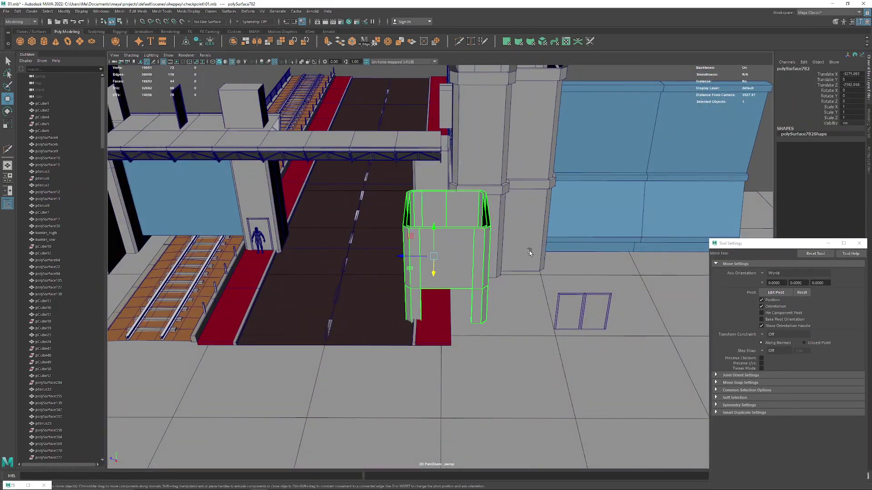
middle_drag(399, 254, 604, 259)
alt+drag(604, 258, 316, 249)
Move the iron fence in Z and X to line the sidewalk curb
click(316, 250)
scroll(302, 245, down, 5)
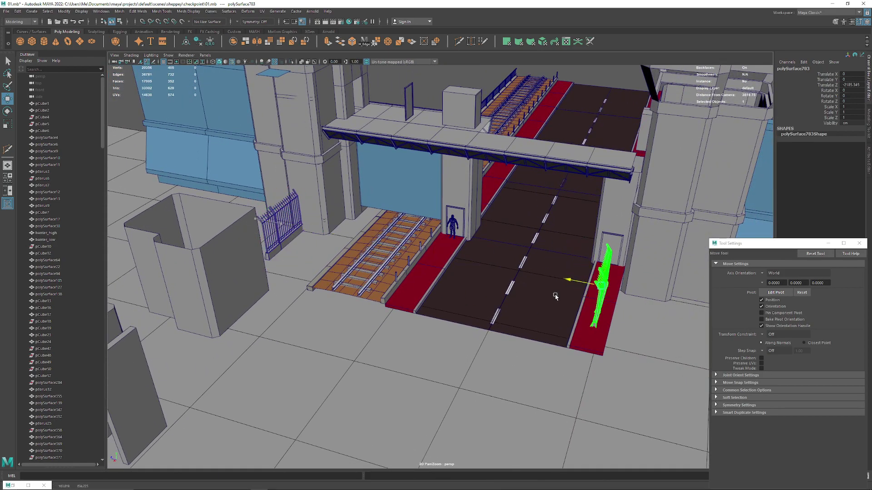
mouse_move(556, 296)
alt+mouse_down()
mouse_move(411, 307)
mouse_move(477, 356)
alt+mouse_up()
scroll(492, 251, up, 3)
scroll(583, 227, up, 3)
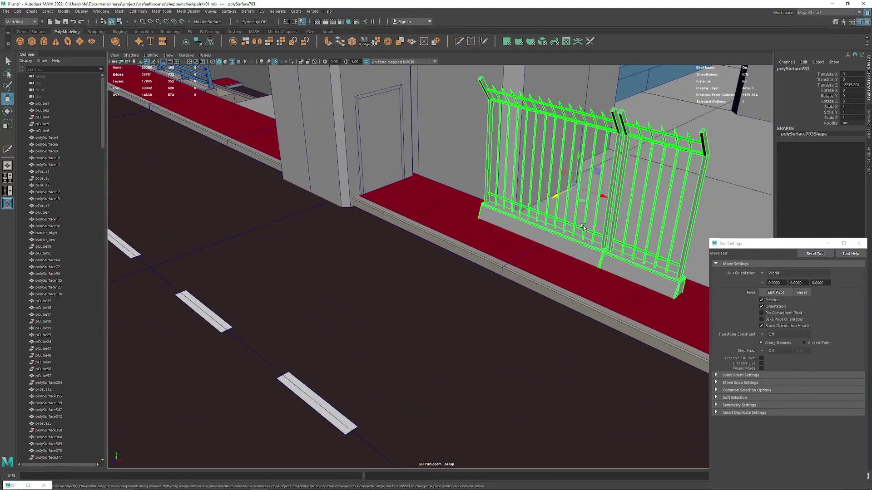
mouse_move(559, 198)
mouse_down()
mouse_move(495, 250)
mouse_move(346, 275)
mouse_up()
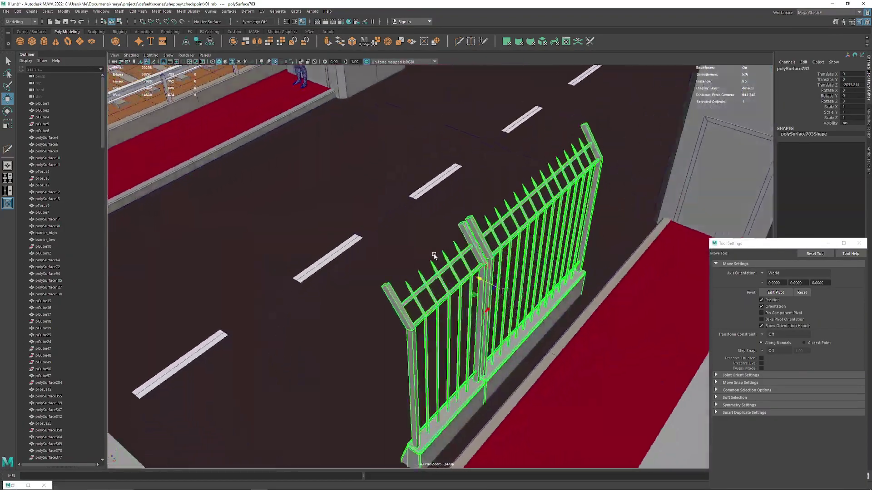
mouse_move(259, 289)
mouse_down()
mouse_move(363, 268)
mouse_move(482, 298)
mouse_move(488, 313)
mouse_up()
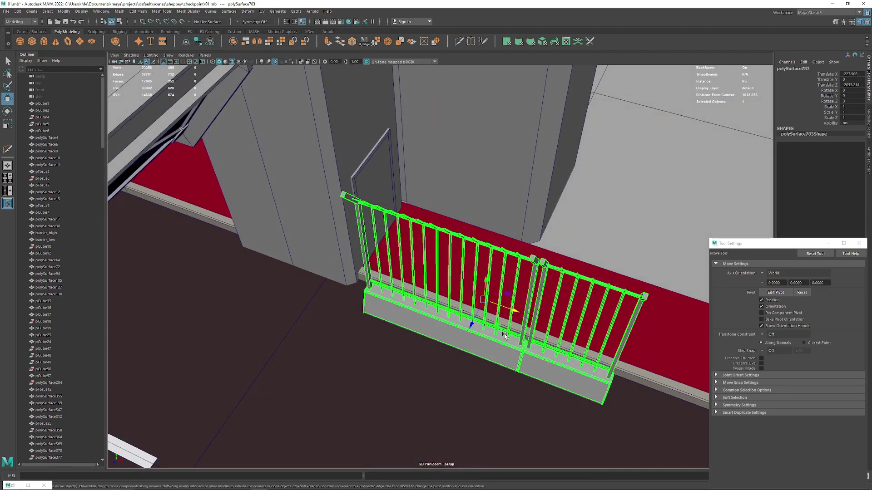
scroll(482, 273, up, 5)
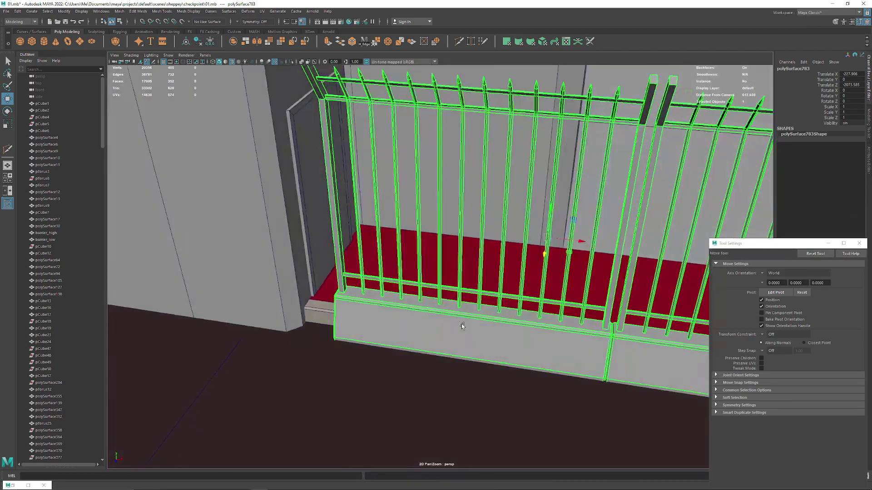
mouse_move(482, 273)
alt+mouse_down()
mouse_move(610, 246)
mouse_move(552, 248)
mouse_move(483, 272)
mouse_move(535, 257)
mouse_move(521, 190)
mouse_move(465, 266)
mouse_move(494, 258)
alt+mouse_up()
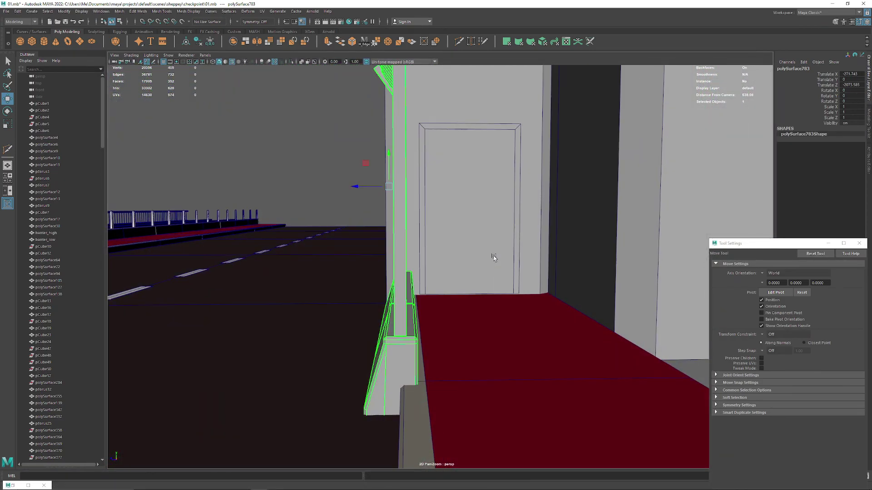
mouse_move(361, 191)
mouse_down()
mouse_move(348, 195)
mouse_move(424, 234)
mouse_up()
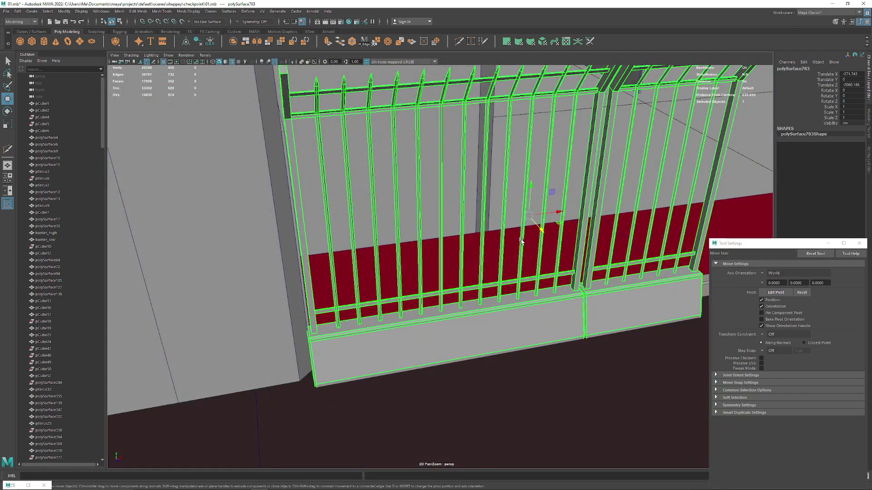
mouse_move(522, 241)
mouse_down()
mouse_move(529, 237)
mouse_move(429, 302)
mouse_move(461, 274)
mouse_move(377, 311)
mouse_up()
Pull back to a wide view of the footbridge, pillar and road
scroll(501, 209, up, 5)
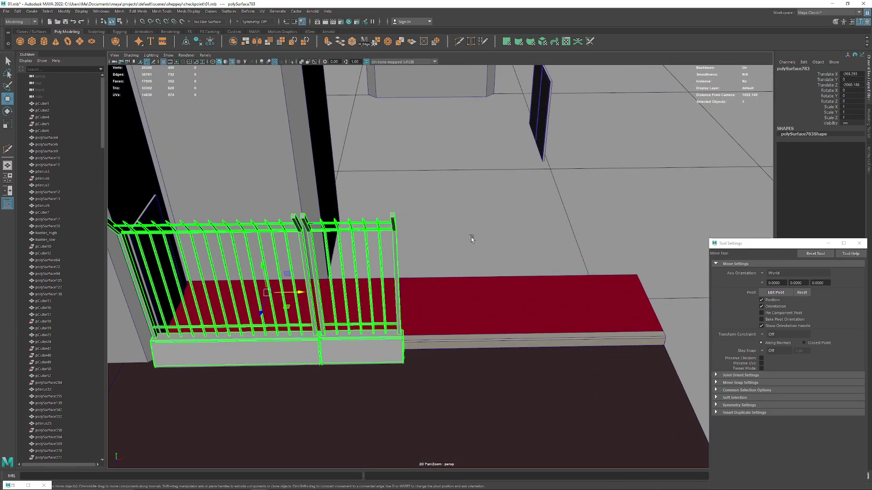
mouse_move(470, 237)
alt+mouse_down()
mouse_move(430, 242)
mouse_move(431, 299)
mouse_move(480, 303)
mouse_move(483, 292)
mouse_move(428, 290)
mouse_move(497, 297)
mouse_move(483, 369)
mouse_move(345, 349)
mouse_move(386, 279)
mouse_move(441, 366)
mouse_move(391, 216)
mouse_move(391, 274)
mouse_move(412, 254)
mouse_move(420, 307)
alt+mouse_up()
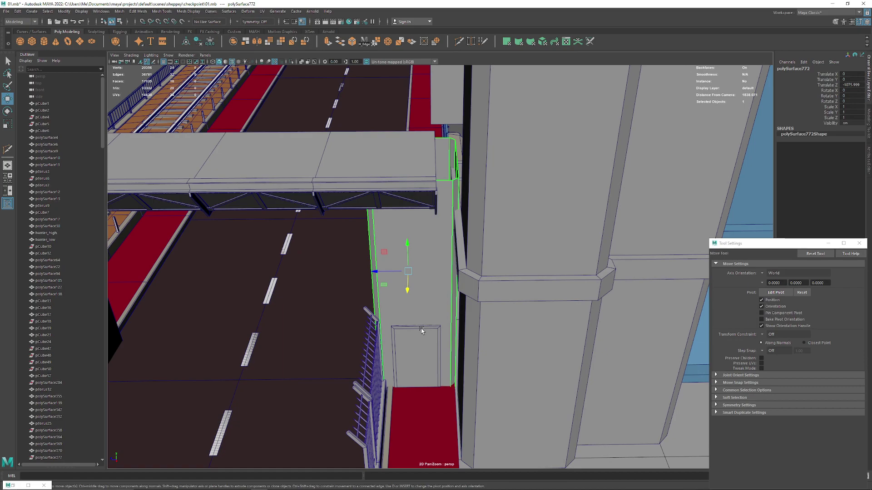
mouse_move(421, 324)
alt+mouse_down()
mouse_move(563, 228)
mouse_move(415, 293)
alt+mouse_up()
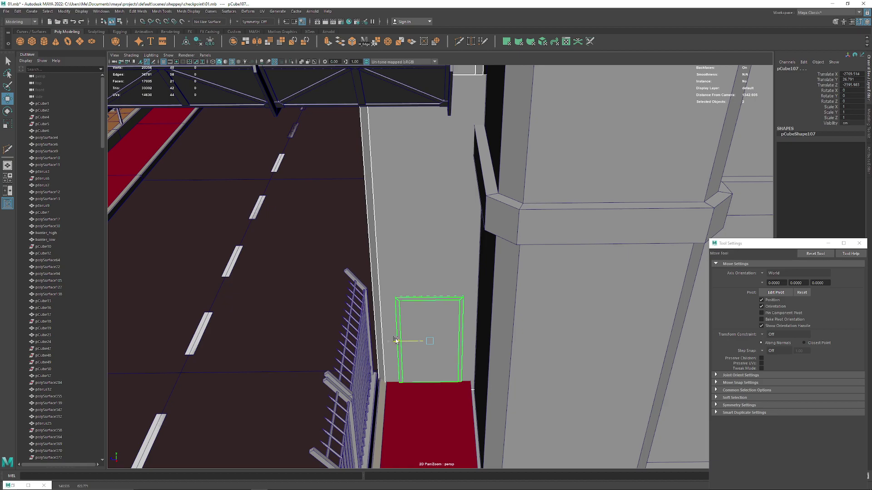
mouse_move(396, 340)
alt+mouse_down()
mouse_move(467, 284)
mouse_move(522, 273)
mouse_move(467, 259)
mouse_move(360, 283)
mouse_move(343, 311)
mouse_move(494, 282)
alt+mouse_up()
mouse_move(545, 169)
alt+mouse_down()
mouse_move(389, 250)
mouse_move(437, 432)
mouse_move(482, 318)
mouse_move(454, 327)
mouse_move(499, 295)
mouse_move(463, 314)
mouse_move(480, 310)
mouse_move(496, 360)
mouse_move(416, 230)
mouse_move(444, 295)
mouse_move(437, 290)
alt+mouse_up()
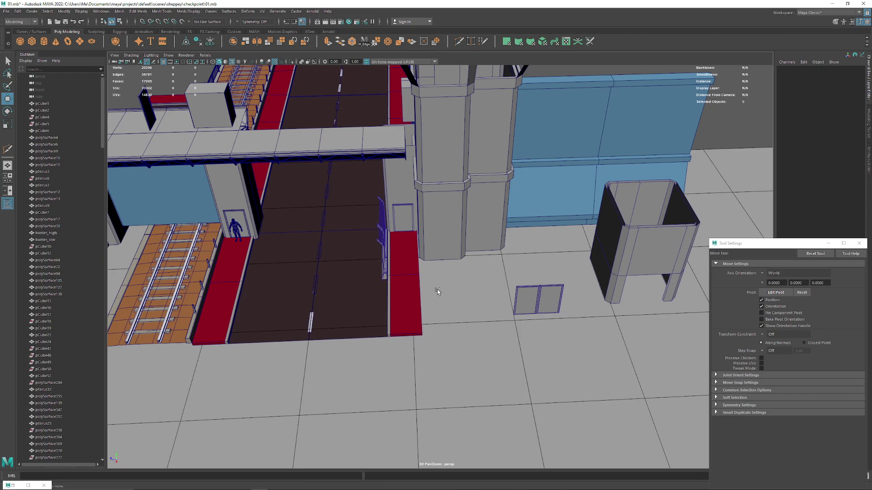
Frame the booth and move it along Z onto the red curb, nudging it slightly
click(672, 236)
key(f)
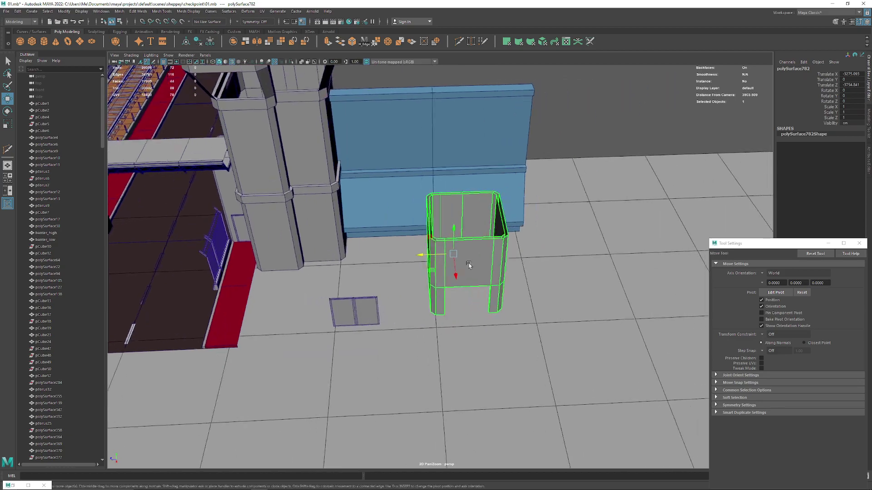
mouse_move(425, 253)
alt+mouse_down()
mouse_move(400, 211)
mouse_move(511, 263)
alt+mouse_up()
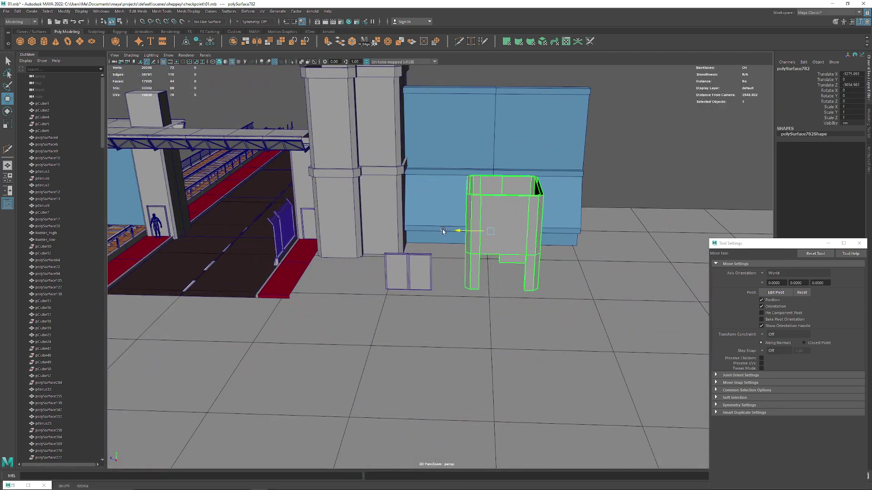
mouse_move(443, 232)
mouse_down()
mouse_move(257, 232)
mouse_move(404, 286)
mouse_move(394, 257)
mouse_move(370, 272)
mouse_move(399, 219)
mouse_up()
alt+right_drag(399, 219, 431, 362)
mouse_move(432, 362)
alt+mouse_down()
mouse_move(399, 272)
mouse_move(416, 218)
mouse_move(423, 230)
mouse_move(444, 227)
alt+mouse_up()
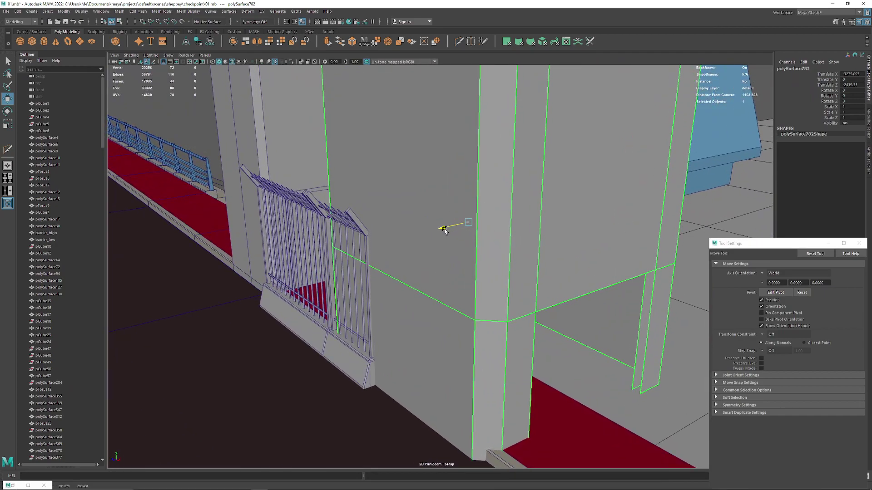
alt+right_drag(444, 227, 402, 231)
Inspect the booth and gate from low front, overhead and oblique angles
alt+drag(402, 231, 467, 345)
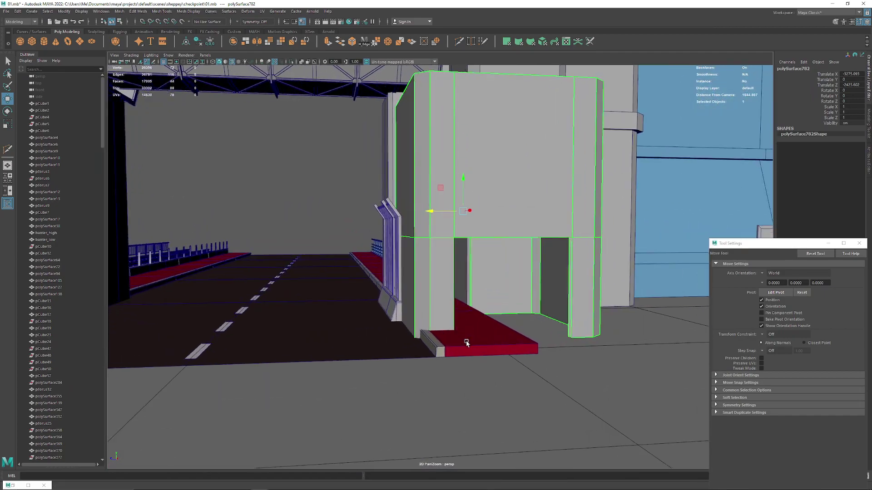
alt+right_drag(468, 345, 434, 312)
mouse_move(434, 312)
alt+mouse_down()
mouse_move(490, 358)
mouse_move(570, 337)
mouse_move(445, 342)
mouse_move(451, 317)
mouse_move(434, 289)
alt+mouse_up()
alt+right_drag(434, 289, 417, 261)
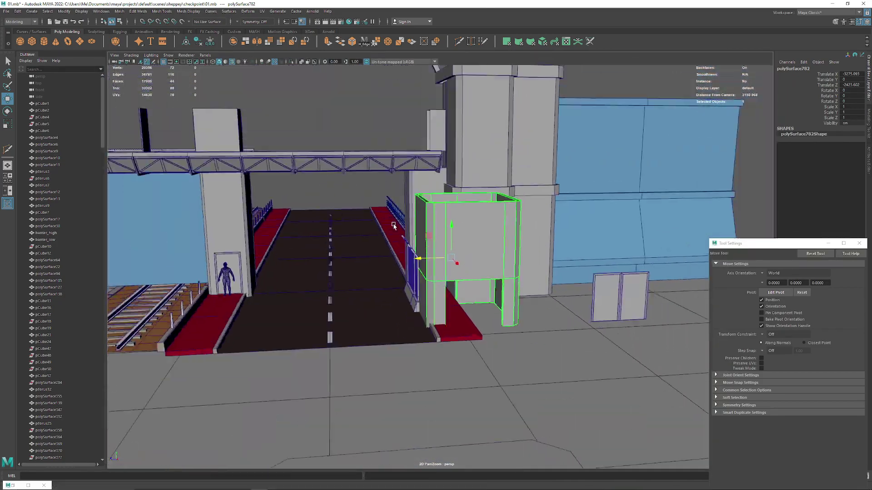
mouse_move(417, 260)
alt+mouse_down()
mouse_move(382, 203)
mouse_move(404, 225)
mouse_move(377, 208)
mouse_move(390, 200)
mouse_move(407, 210)
alt+mouse_up()
alt+right_drag(407, 211, 396, 307)
alt+drag(397, 307, 424, 306)
Select the iron gate and frame it in view
click(424, 305)
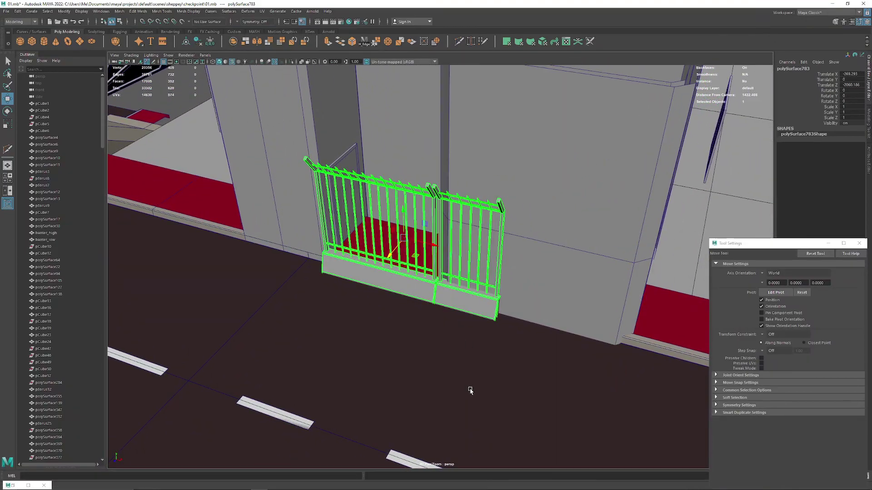
mouse_move(468, 389)
alt+mouse_down()
mouse_move(317, 222)
mouse_move(428, 292)
alt+mouse_up()
key(f)
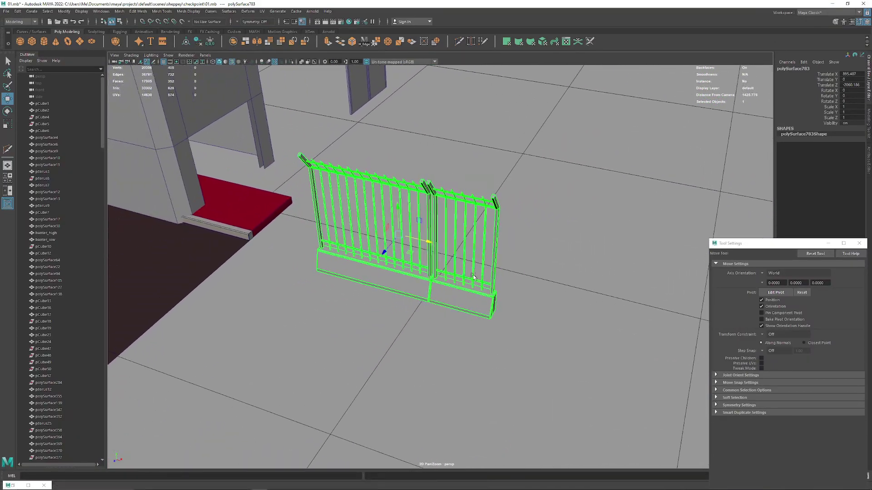
alt+drag(409, 378, 366, 369)
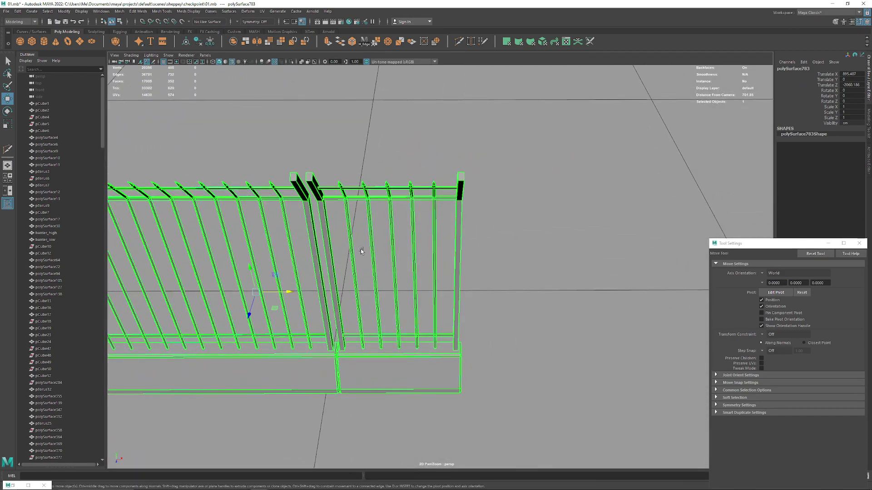
alt+drag(361, 251, 444, 217)
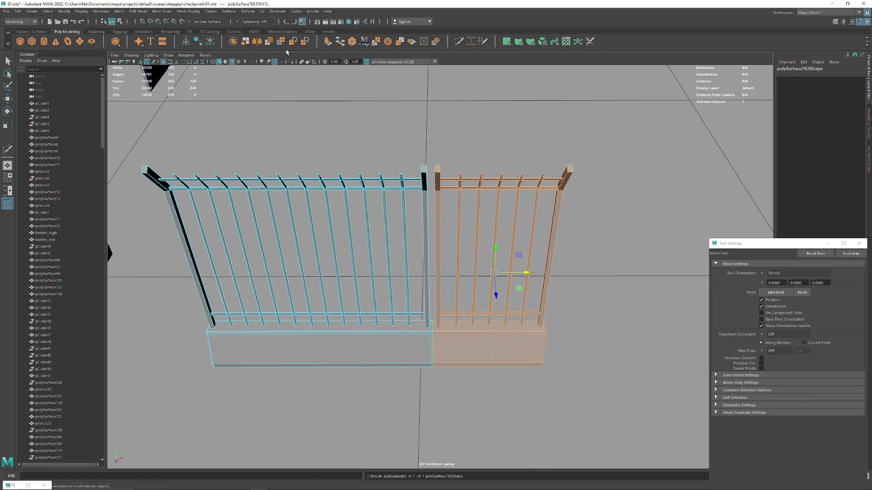
Split the gate into separate fence pieces and slide the left piece away
shift+right_drag(409, 204, 429, 189)
key(q)
click(419, 182)
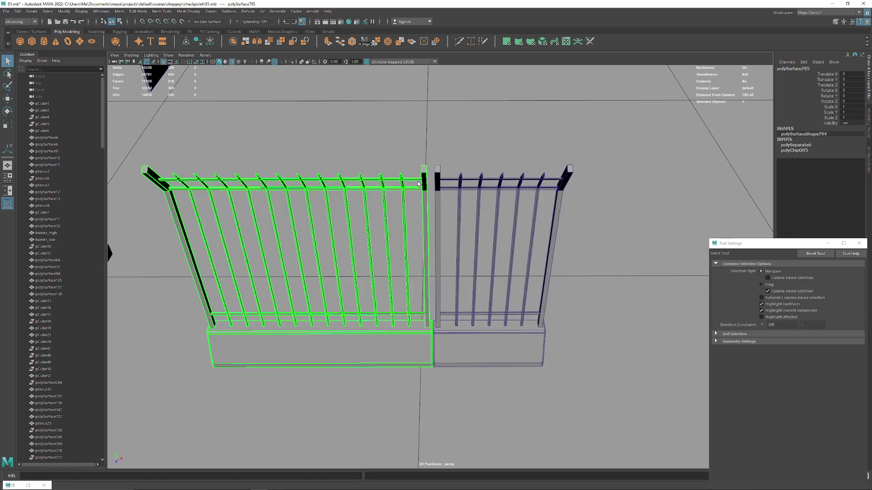
key(w)
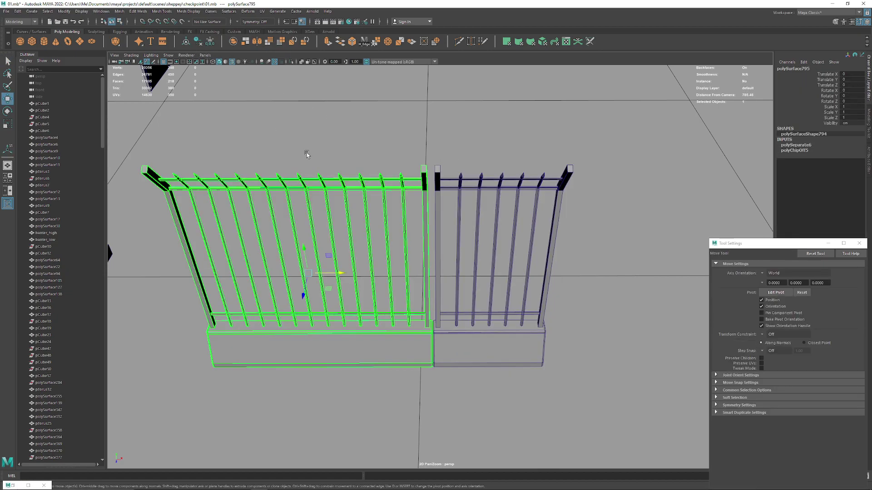
middle_drag(358, 276, 242, 274)
Select the right fence piece with its base and frame it for moving
drag(483, 270, 593, 357)
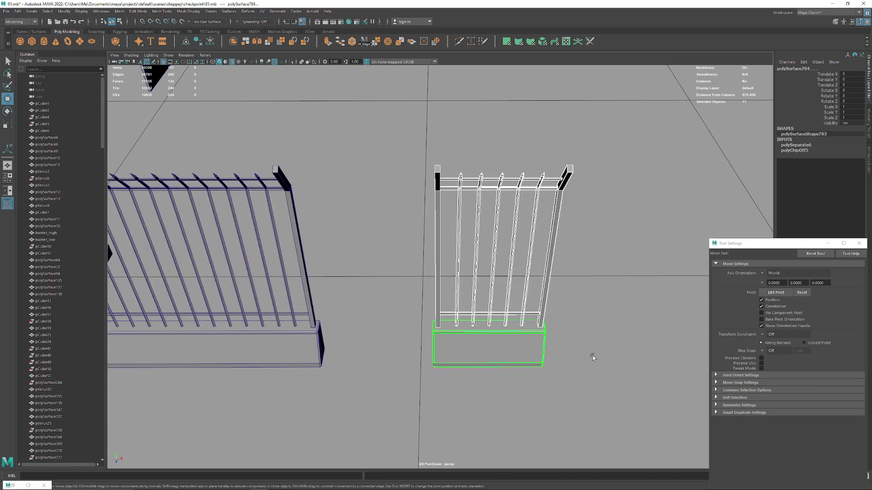
scroll(546, 201, down, 5)
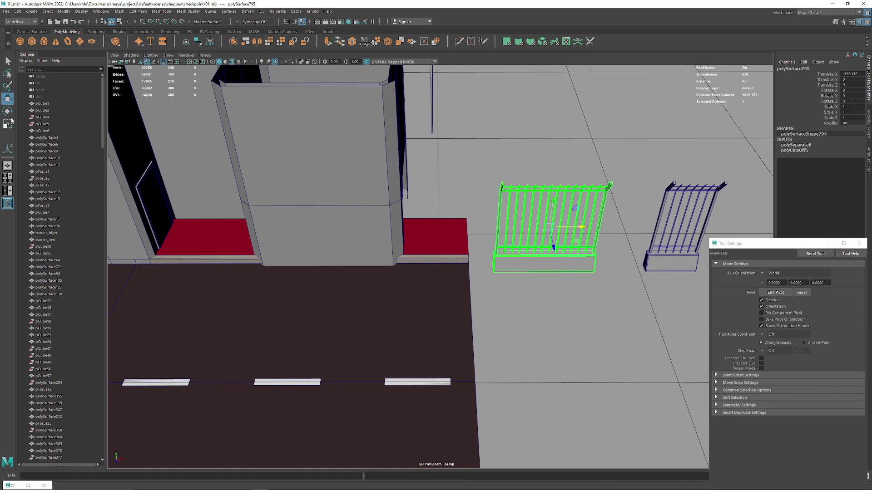
mouse_move(362, 273)
alt+mouse_down()
mouse_move(462, 295)
mouse_move(431, 305)
alt+mouse_up()
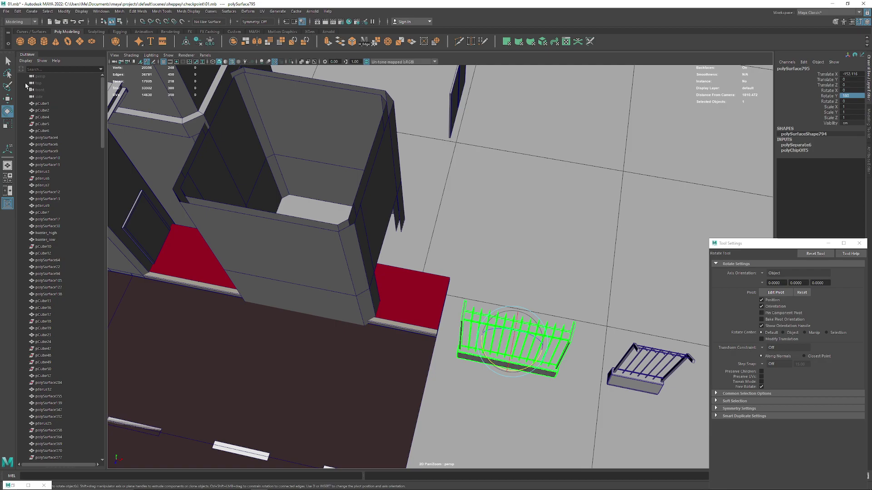
click(6, 99)
alt+drag(348, 253, 635, 346)
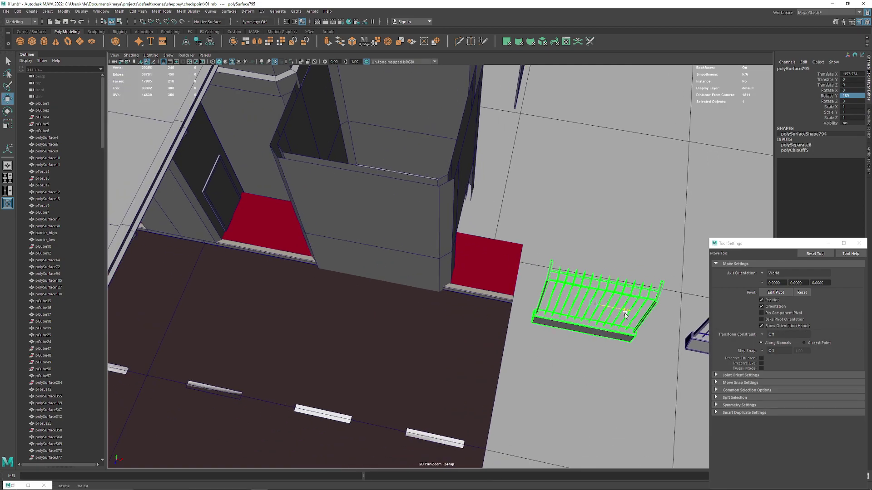
key(f)
Push the fence back, lower it and slide it along the booth's red curb
scroll(525, 298, up, 10)
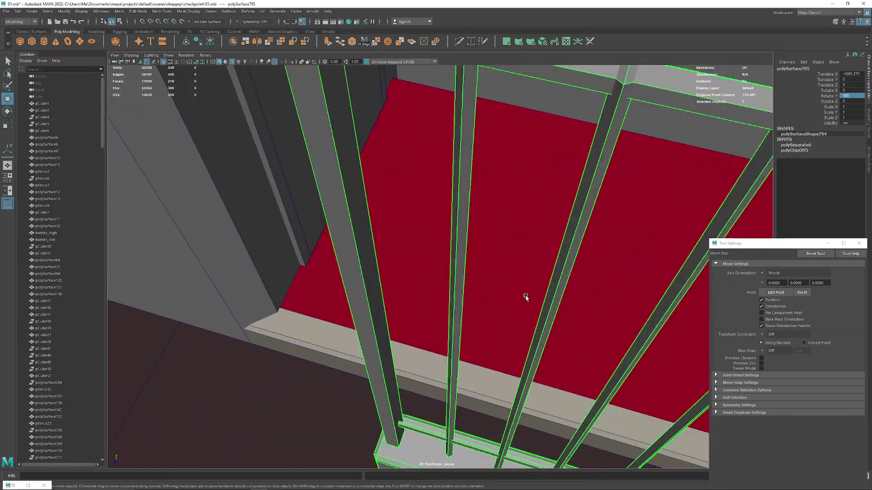
scroll(525, 298, down, 5)
mouse_move(486, 98)
alt+mouse_down()
mouse_move(311, 189)
mouse_move(356, 333)
mouse_move(329, 257)
mouse_move(432, 271)
mouse_move(289, 355)
alt+mouse_up()
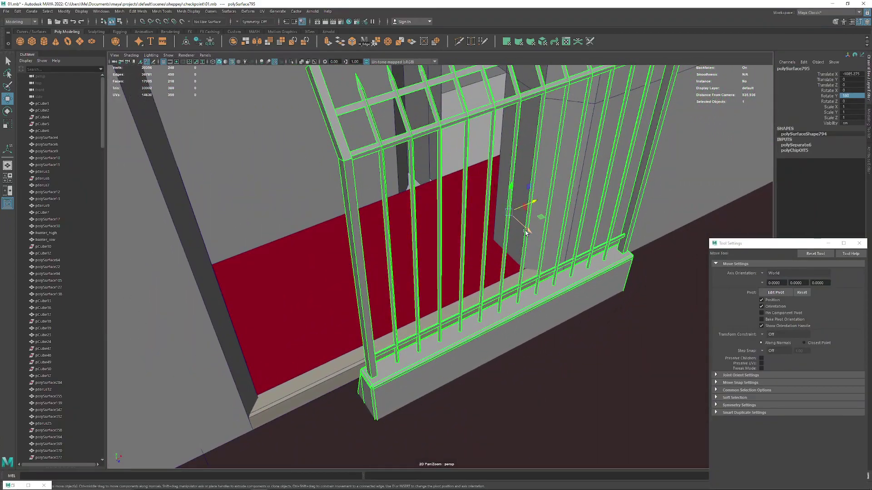
mouse_move(525, 232)
mouse_down()
mouse_move(476, 204)
mouse_move(428, 194)
mouse_move(427, 141)
mouse_up()
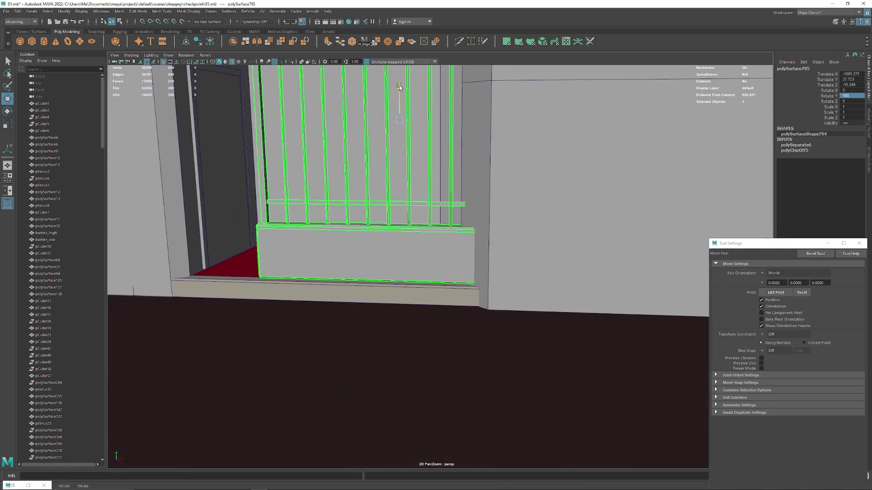
drag(399, 85, 398, 90)
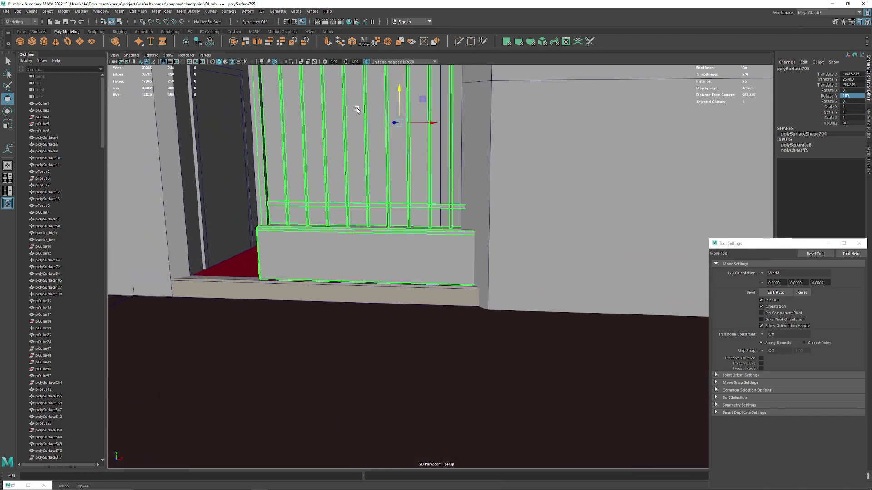
alt+drag(357, 110, 433, 184)
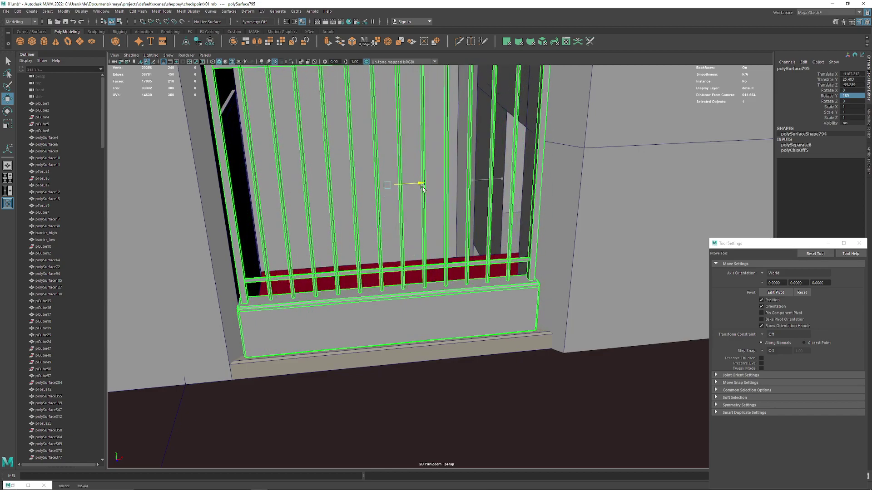
mouse_move(508, 184)
mouse_down()
mouse_move(414, 189)
mouse_move(330, 207)
mouse_up()
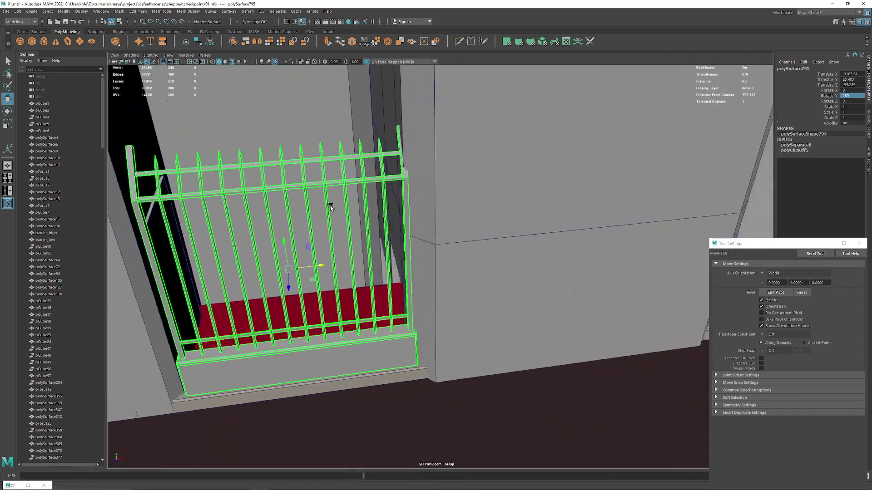
click(459, 177)
mouse_move(459, 177)
alt+mouse_down()
mouse_move(332, 173)
mouse_move(228, 129)
alt+mouse_up()
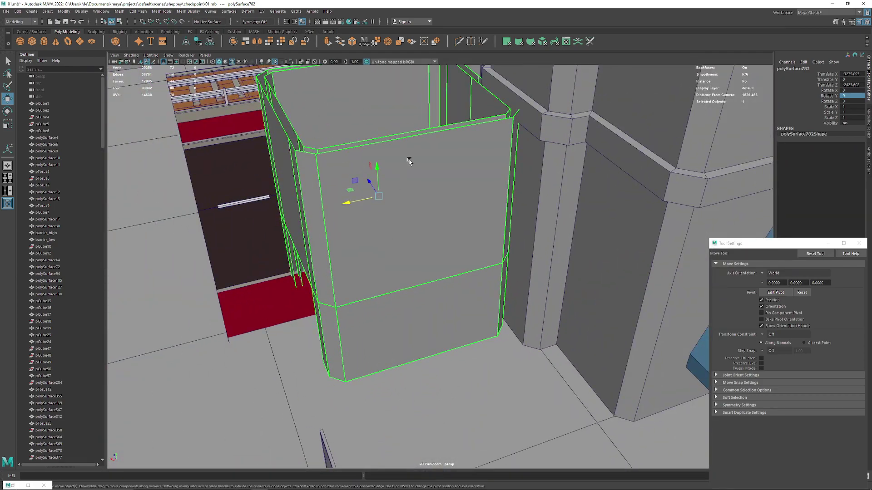
Nudge the booth block slightly sideways and inspect the wall opening and red curb
drag(343, 206, 347, 204)
alt+drag(347, 205, 468, 203)
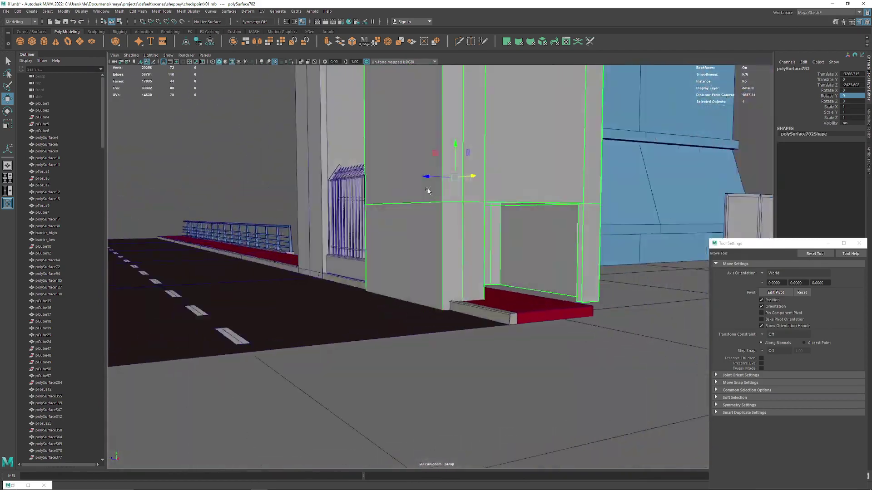
alt+drag(468, 203, 380, 214)
click(221, 186)
mouse_move(222, 186)
alt+mouse_down()
mouse_move(366, 202)
mouse_move(292, 204)
mouse_move(219, 189)
mouse_move(409, 356)
mouse_move(429, 297)
mouse_move(409, 255)
mouse_move(456, 256)
mouse_move(444, 254)
mouse_move(460, 266)
mouse_move(451, 240)
mouse_move(420, 241)
mouse_move(398, 298)
alt+mouse_up()
Select the fence beside the booth and orbit around the road, rail track and gate
click(424, 227)
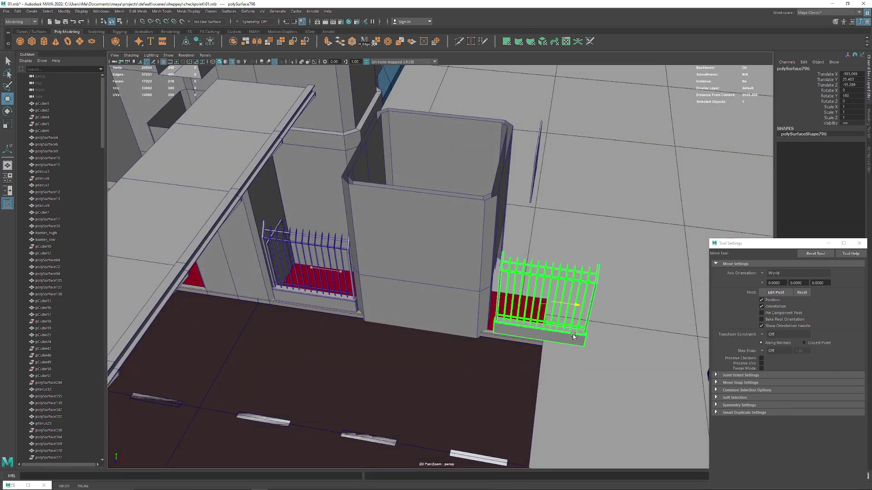
mouse_move(570, 334)
alt+mouse_down()
mouse_move(498, 347)
mouse_move(457, 331)
mouse_move(418, 287)
mouse_move(429, 291)
mouse_move(363, 311)
mouse_move(341, 295)
mouse_move(356, 289)
mouse_move(341, 155)
mouse_move(314, 275)
mouse_move(410, 264)
mouse_move(464, 188)
alt+mouse_up()
mouse_move(410, 100)
alt+mouse_down()
mouse_move(411, 315)
mouse_move(367, 299)
alt+mouse_up()
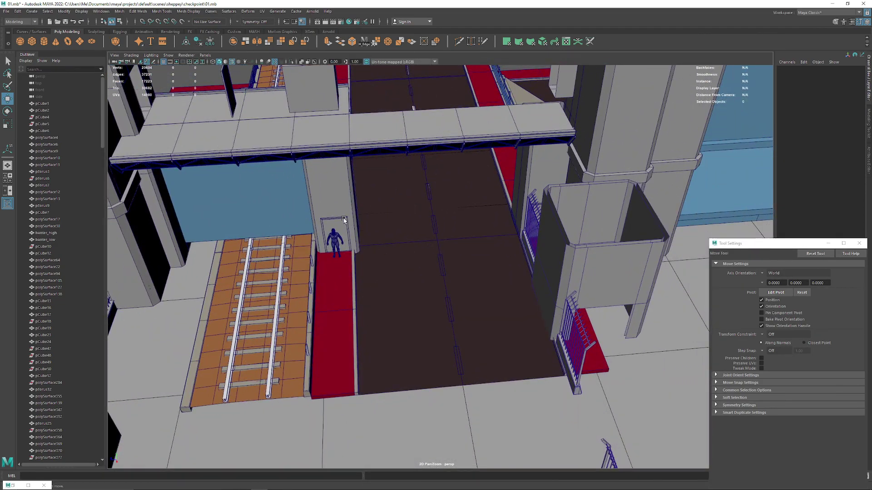
mouse_move(427, 240)
alt+mouse_down()
mouse_move(301, 246)
mouse_move(396, 284)
alt+mouse_up()
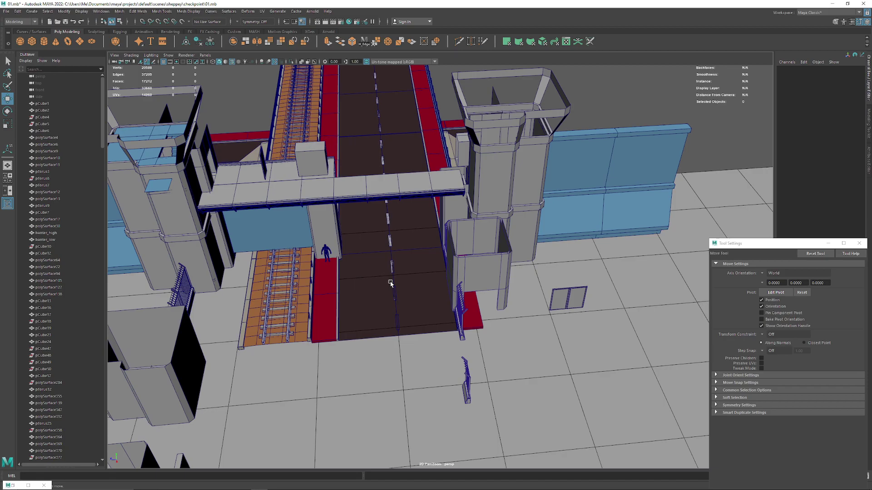
mouse_move(369, 293)
alt+mouse_down()
mouse_move(299, 285)
mouse_move(355, 286)
mouse_move(342, 273)
mouse_move(360, 325)
alt+mouse_up()
alt+right_drag(360, 325, 383, 324)
mouse_move(383, 324)
alt+mouse_down()
mouse_move(359, 312)
mouse_move(395, 337)
mouse_move(434, 335)
mouse_move(433, 349)
mouse_move(413, 285)
alt+mouse_up()
alt+drag(370, 309, 397, 278)
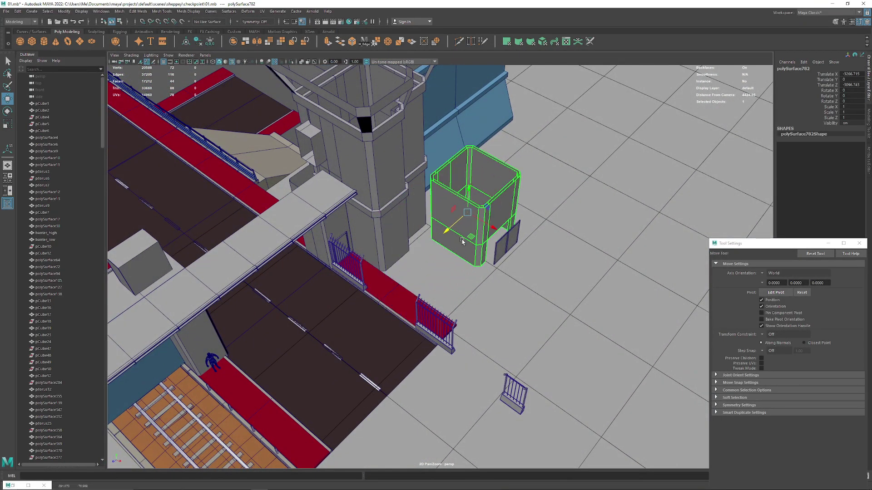
Nudge the fence section slightly sideways along the sidewalk, then deselect it
alt+drag(462, 241, 510, 290)
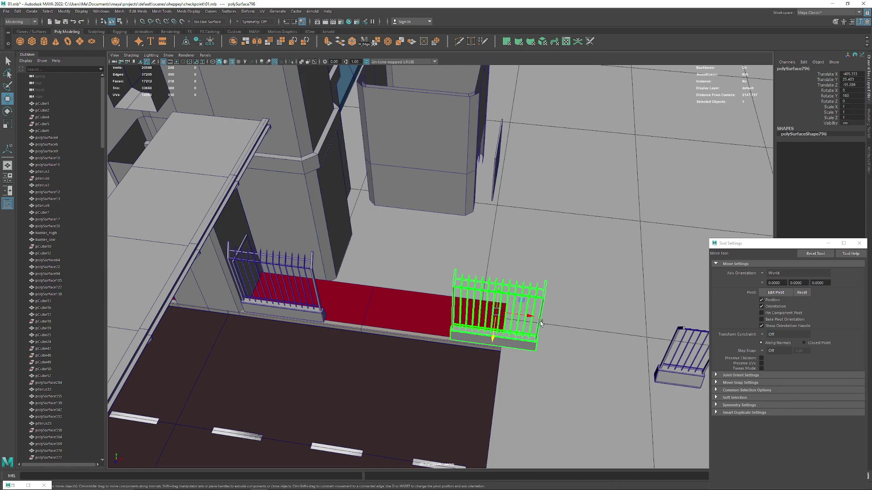
drag(397, 303, 404, 303)
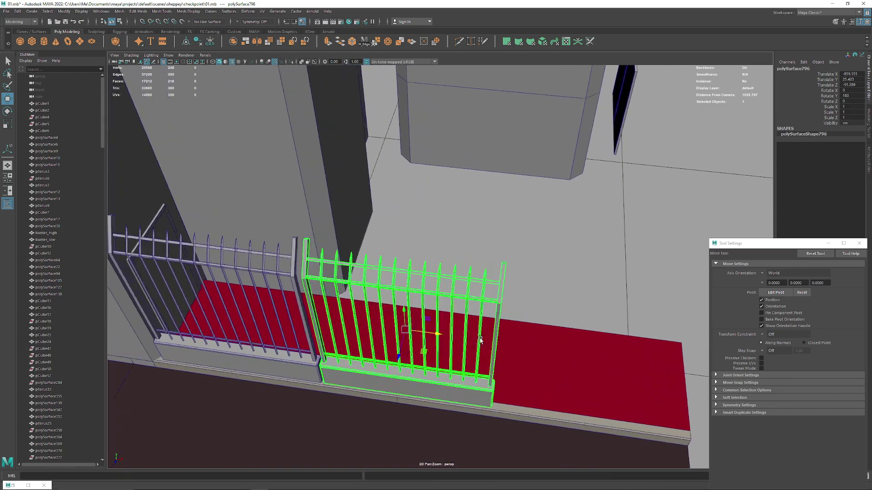
alt+right_drag(405, 303, 500, 271)
mouse_move(501, 271)
alt+mouse_down()
mouse_move(463, 291)
mouse_move(456, 330)
alt+mouse_up()
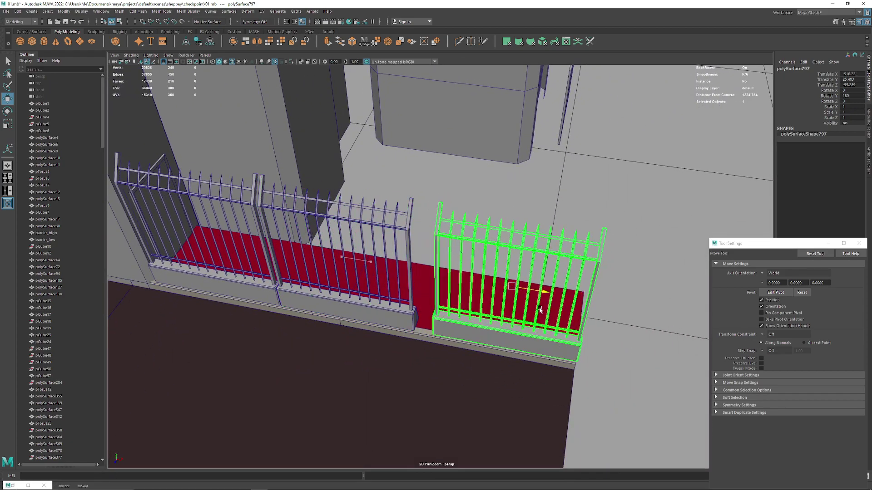
alt+drag(520, 308, 471, 317)
alt+right_drag(471, 318, 409, 272)
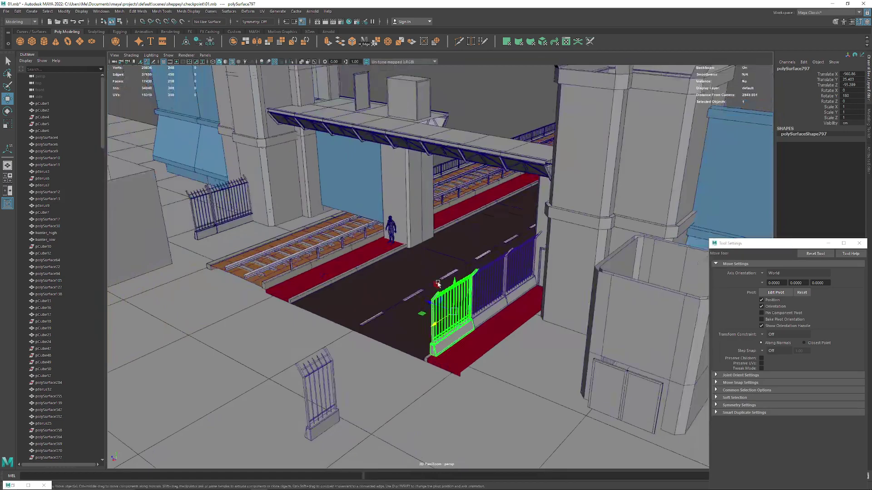
alt+drag(409, 272, 315, 152)
click(316, 153)
Inspect the walls, fence and door up close, then look down over the open booth
alt+right_drag(275, 195, 394, 288)
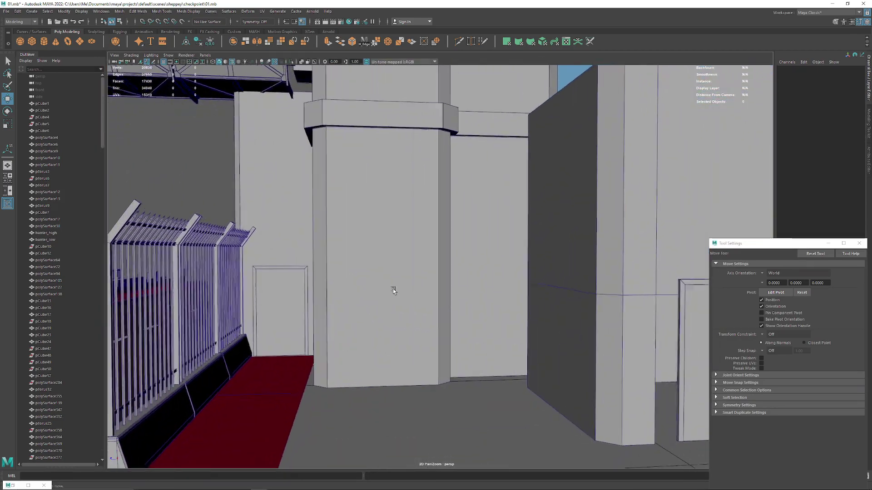
alt+drag(393, 288, 407, 268)
mouse_move(408, 268)
alt+right_down()
mouse_move(381, 271)
mouse_move(382, 246)
alt+right_up()
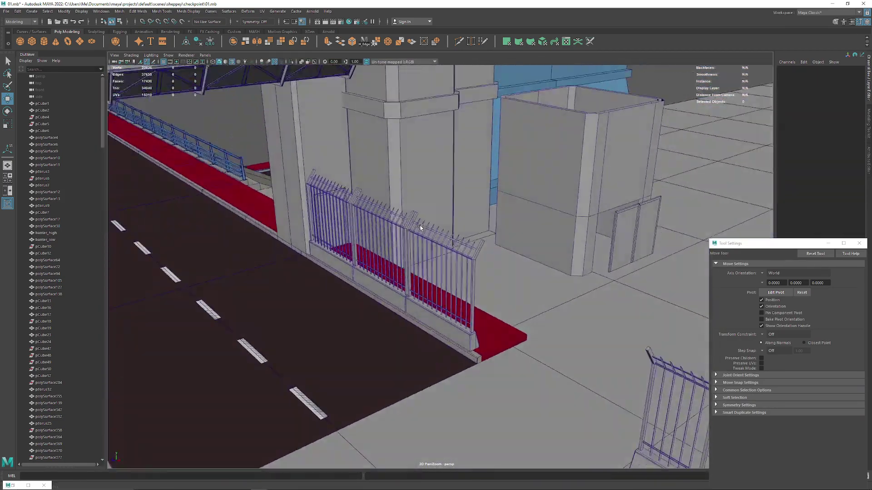
mouse_move(382, 246)
alt+mouse_down()
mouse_move(383, 215)
mouse_move(380, 302)
mouse_move(312, 311)
mouse_move(291, 292)
mouse_move(256, 283)
mouse_move(385, 298)
mouse_move(365, 322)
alt+mouse_up()
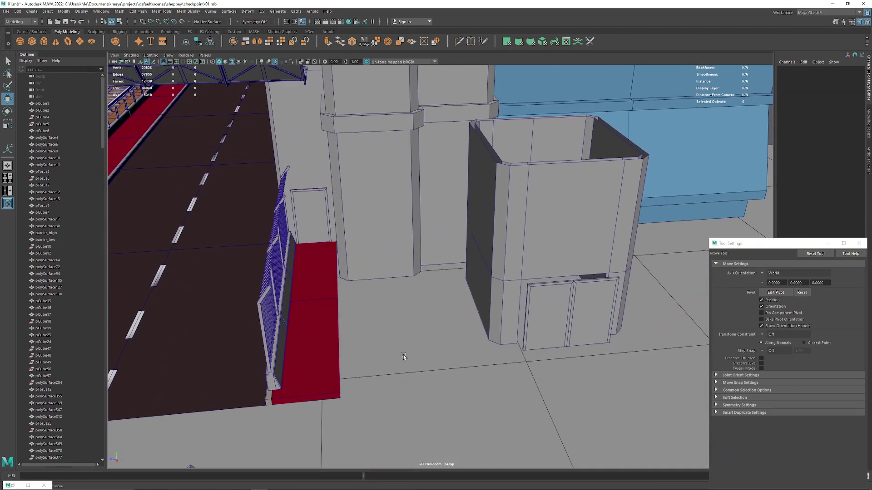
mouse_move(403, 355)
alt+mouse_down()
mouse_move(384, 339)
mouse_move(360, 340)
mouse_move(417, 348)
mouse_move(385, 351)
mouse_move(461, 306)
alt+mouse_up()
Rotate the open booth around its vertical axis, then reset Rotate Y to 0
click(461, 305)
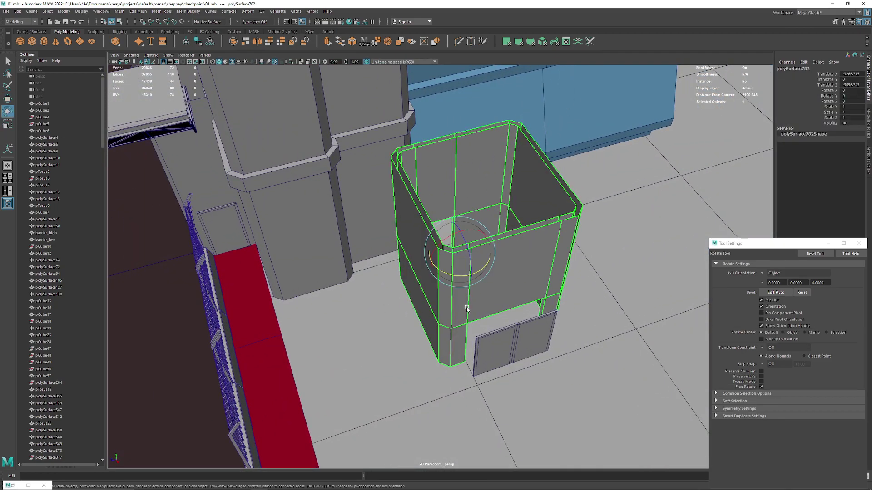
drag(448, 274, 504, 268)
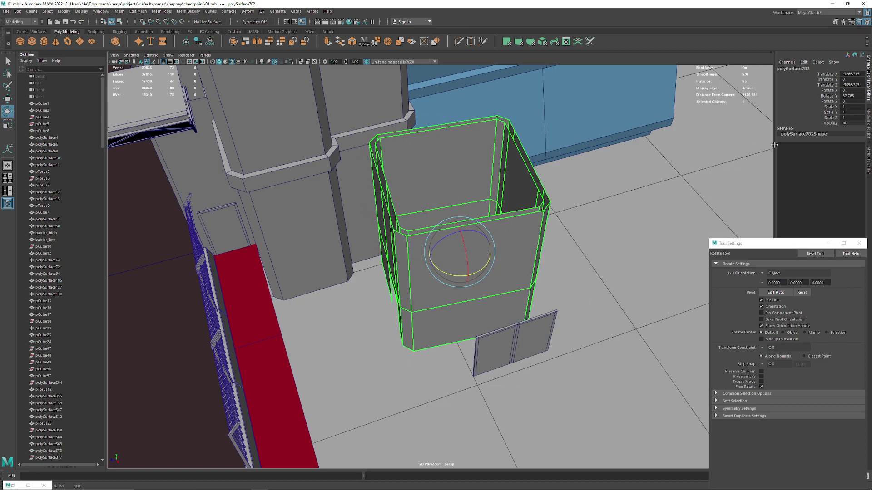
text(0)
key(Return)
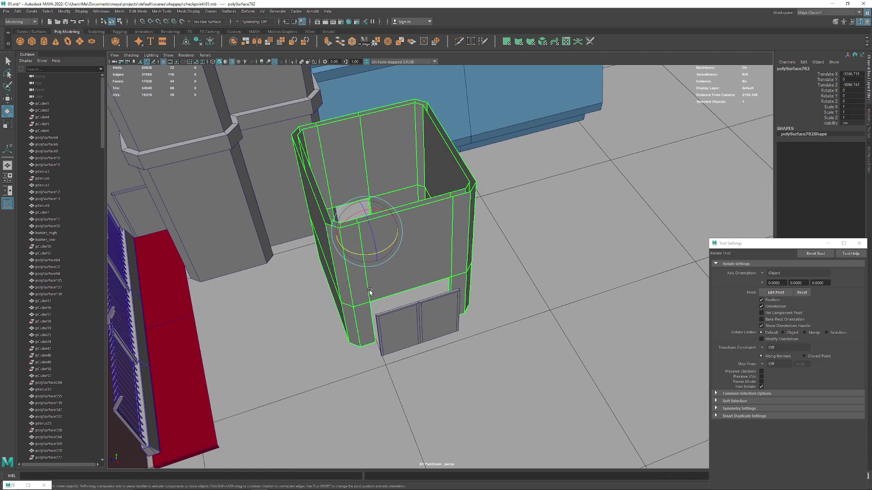
mouse_move(436, 282)
alt+mouse_down()
mouse_move(485, 282)
mouse_move(432, 255)
mouse_move(375, 288)
mouse_move(337, 279)
alt+mouse_up()
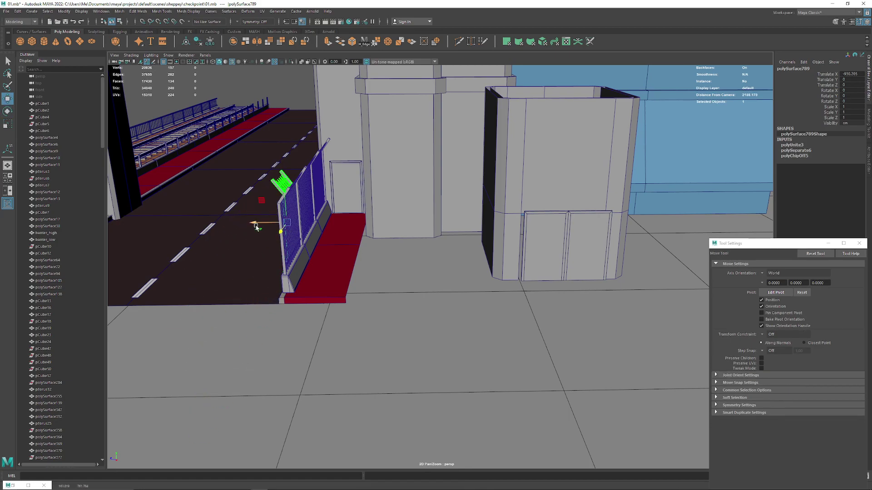
mouse_move(326, 235)
alt+mouse_down()
mouse_move(320, 220)
mouse_move(285, 232)
mouse_move(326, 244)
mouse_move(298, 242)
mouse_move(298, 253)
alt+mouse_up()
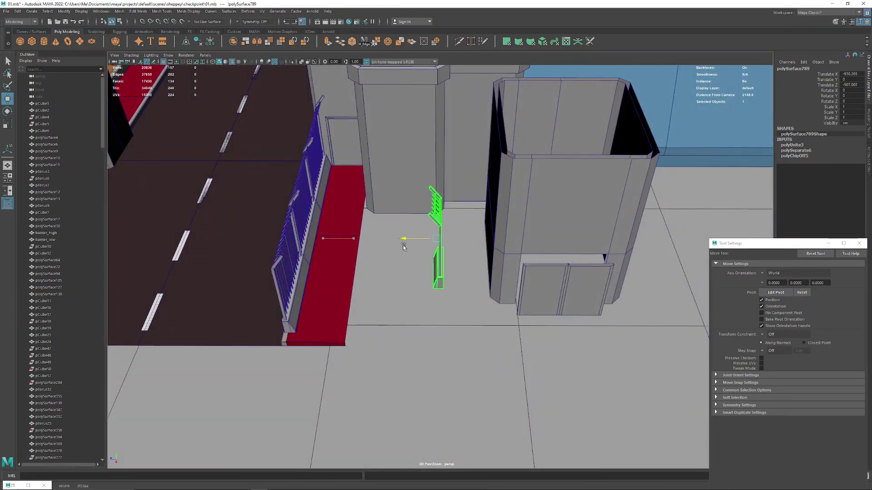
alt+drag(403, 247, 376, 296)
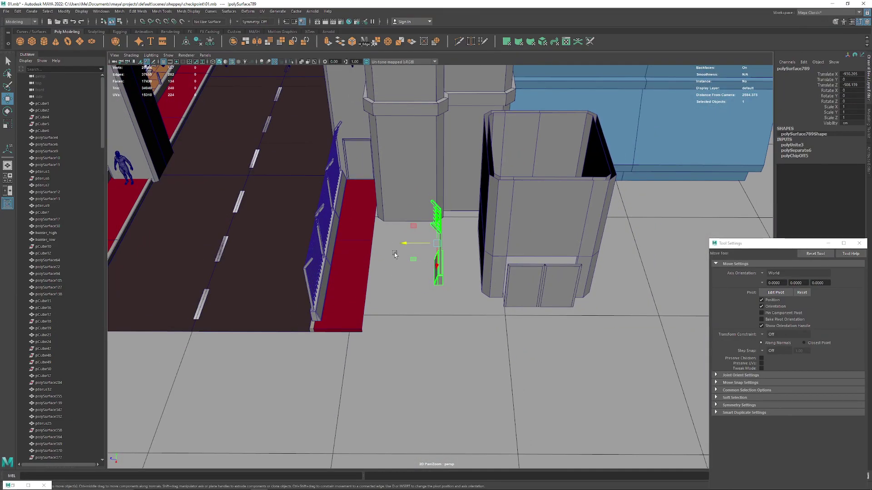
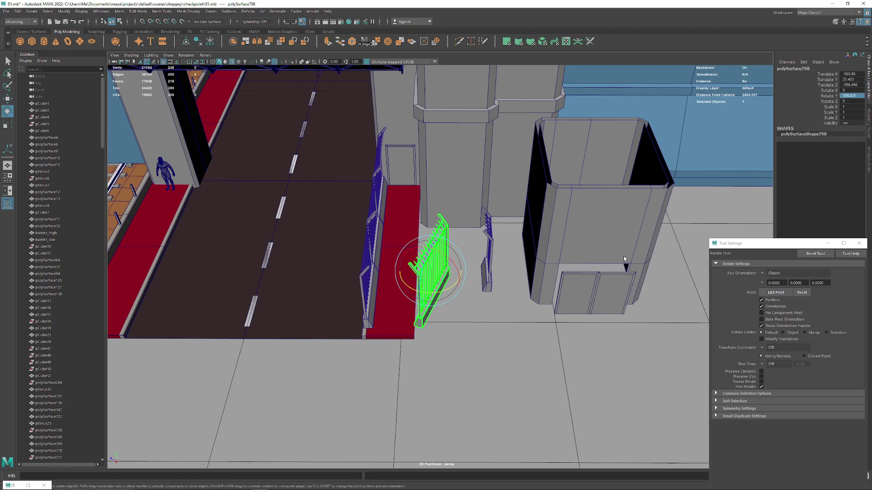
Undo the fence panel's rotation so it returns to its original angle
key(ctrl+z)
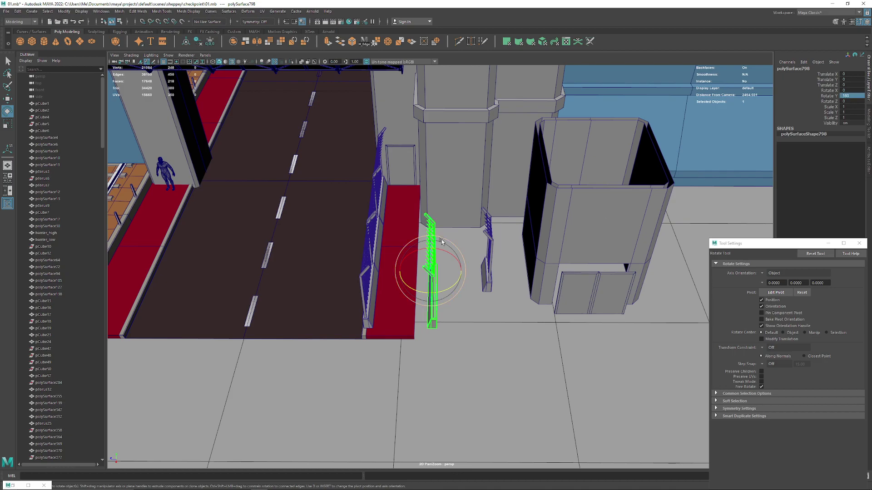
key(f)
alt+drag(220, 265, 341, 322)
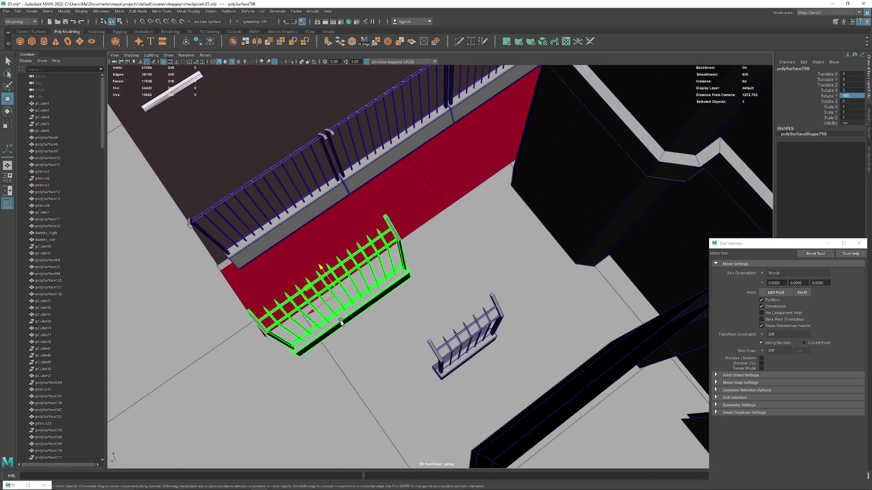
mouse_move(434, 219)
alt+mouse_down()
mouse_move(471, 277)
mouse_move(480, 173)
mouse_move(418, 170)
mouse_move(264, 282)
mouse_move(340, 249)
mouse_move(333, 243)
mouse_move(336, 272)
mouse_move(301, 286)
alt+mouse_up()
Slide the fence panel along Z and X until it sits flush on the red curb strip
drag(241, 211, 292, 274)
mouse_move(235, 247)
mouse_down()
mouse_move(269, 238)
mouse_move(286, 217)
mouse_move(356, 247)
mouse_move(386, 289)
mouse_up()
mouse_move(407, 330)
mouse_down()
mouse_move(427, 333)
mouse_move(261, 193)
mouse_move(389, 272)
mouse_move(431, 272)
mouse_up()
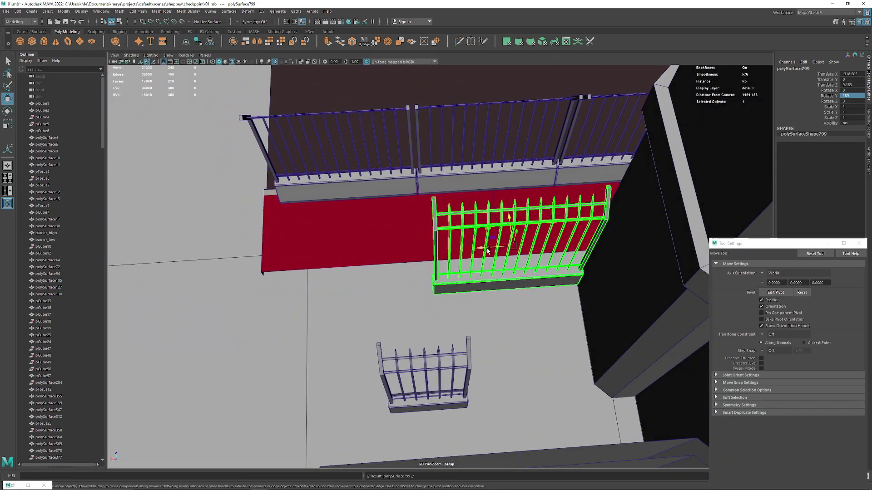
mouse_move(321, 248)
alt+mouse_down()
mouse_move(291, 186)
mouse_move(369, 204)
mouse_move(343, 214)
mouse_move(377, 203)
alt+mouse_up()
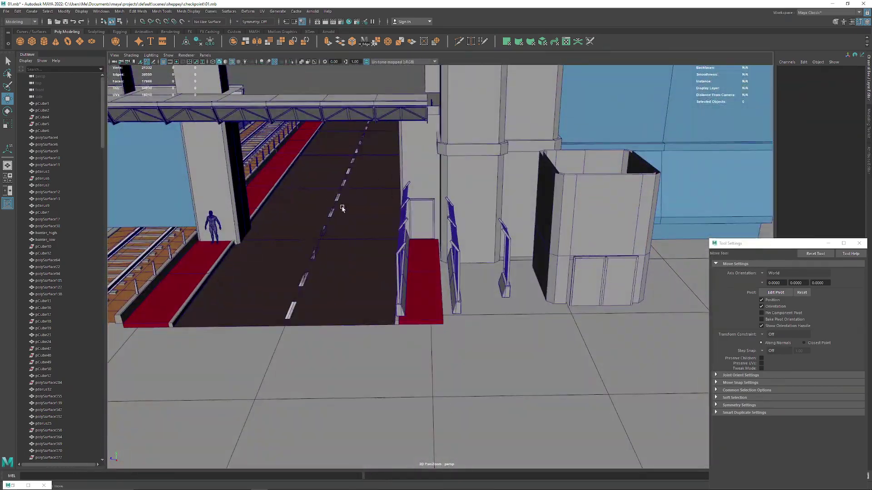
alt+drag(342, 209, 345, 272)
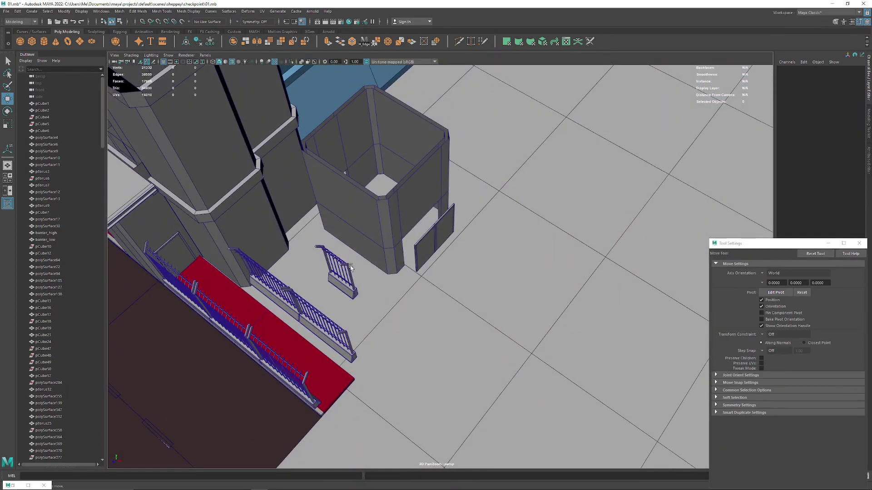
click(338, 272)
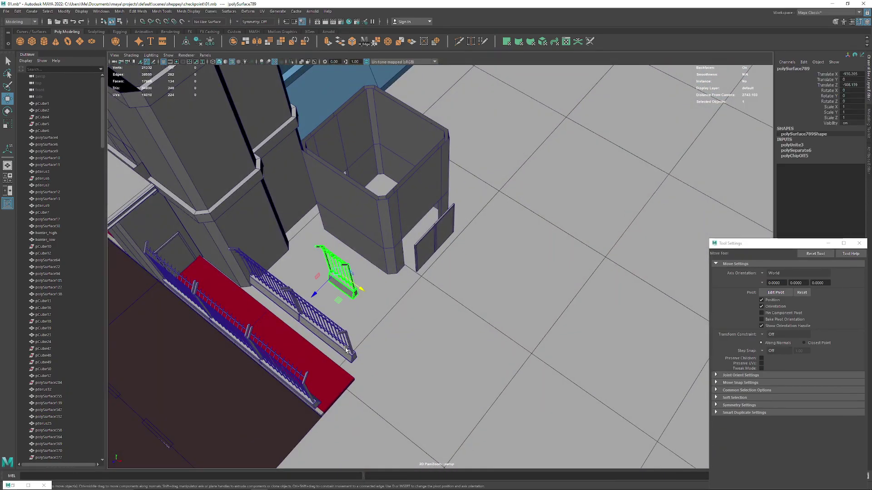
Move the small barrier far out along X into the open plaza
scroll(345, 350, down, 3)
alt+middle_drag(350, 345, 353, 245)
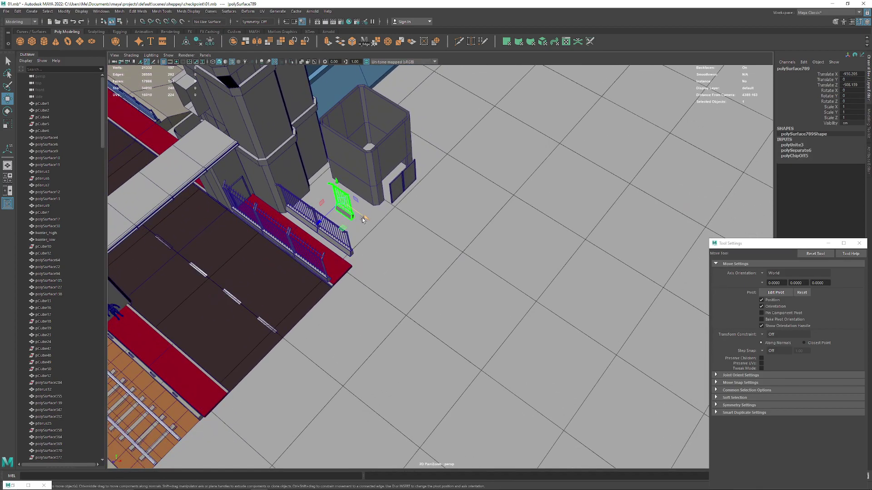
mouse_move(362, 219)
mouse_down()
mouse_move(392, 253)
mouse_move(386, 220)
mouse_up()
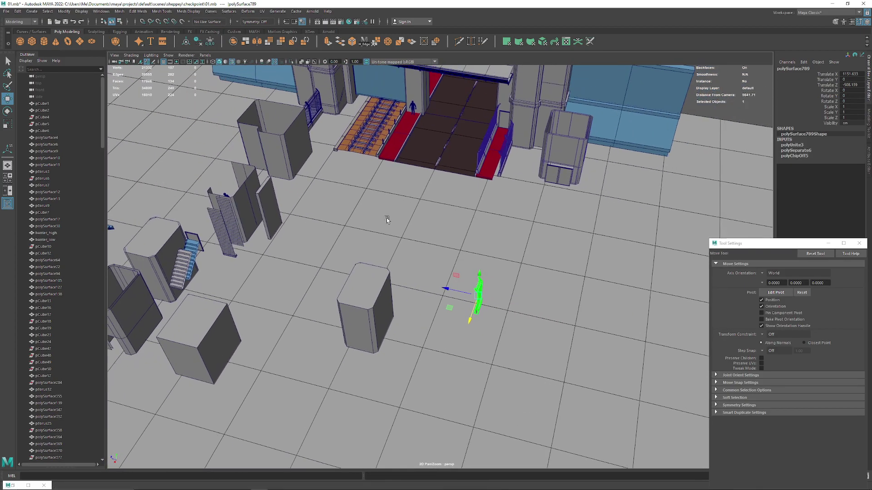
mouse_move(246, 211)
alt+mouse_down()
mouse_move(311, 296)
mouse_move(423, 274)
mouse_move(452, 247)
mouse_move(423, 254)
mouse_move(495, 281)
mouse_move(406, 236)
mouse_move(218, 250)
mouse_move(413, 272)
mouse_move(350, 230)
mouse_move(404, 213)
mouse_move(360, 132)
mouse_move(471, 380)
mouse_move(399, 251)
mouse_move(327, 220)
mouse_move(395, 222)
mouse_move(381, 254)
mouse_move(340, 271)
mouse_move(439, 274)
mouse_move(316, 272)
mouse_move(386, 278)
mouse_move(340, 287)
alt+mouse_up()
click(311, 296)
Reshape the booth beside the tower by editing its vertices
scroll(311, 295, up, 3)
scroll(458, 248, up, 5)
scroll(458, 249, down, 5)
click(495, 281)
key(F9)
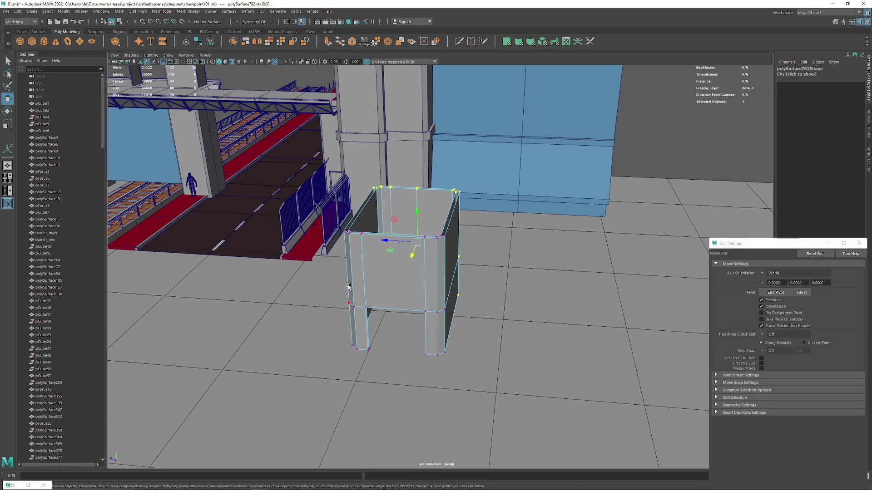
key(F8)
Duplicate the small pillar block, rotate the copy -90 on Y and tip it onto its side
scroll(377, 236, down, 5)
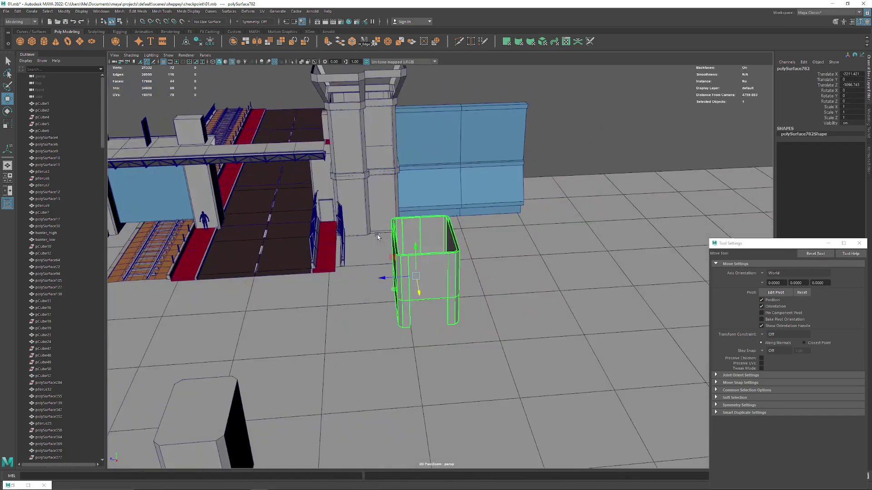
click(551, 220)
mouse_move(551, 221)
alt+mouse_down()
mouse_move(407, 248)
mouse_move(345, 299)
alt+mouse_up()
click(317, 306)
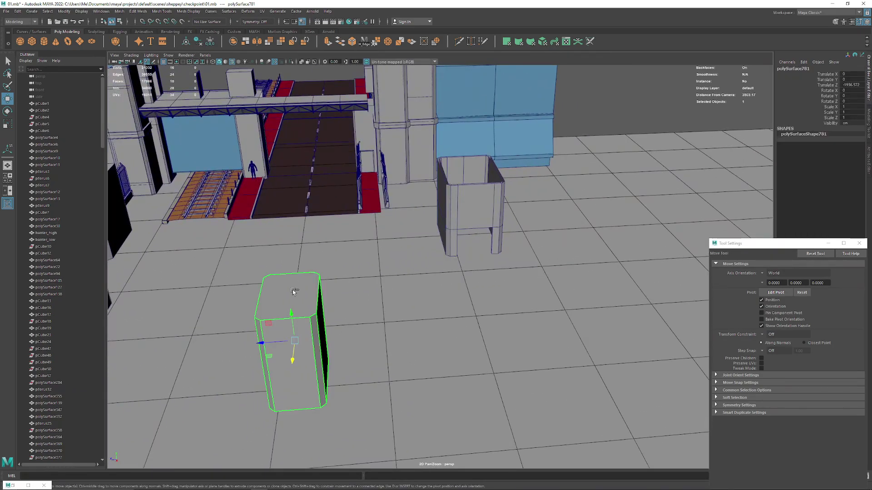
mouse_move(295, 340)
shift+mouse_down()
mouse_move(416, 330)
mouse_move(226, 190)
shift+mouse_up()
click(8, 111)
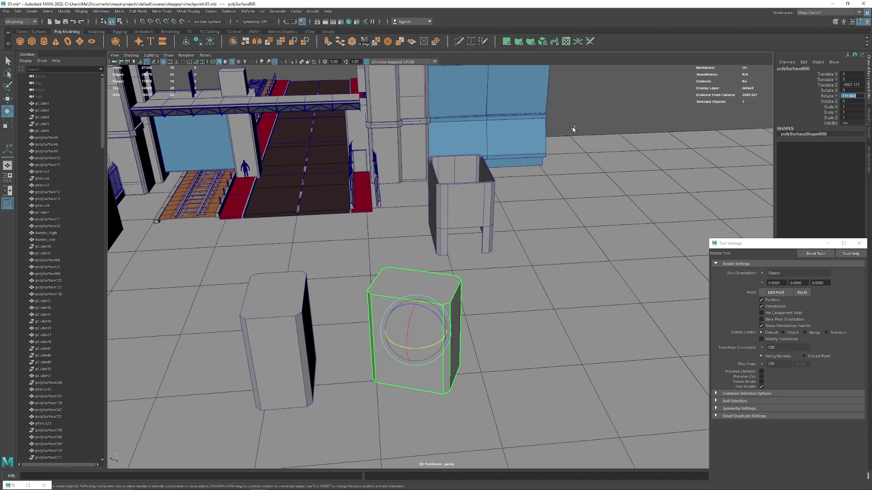
text(0)
key(Return)
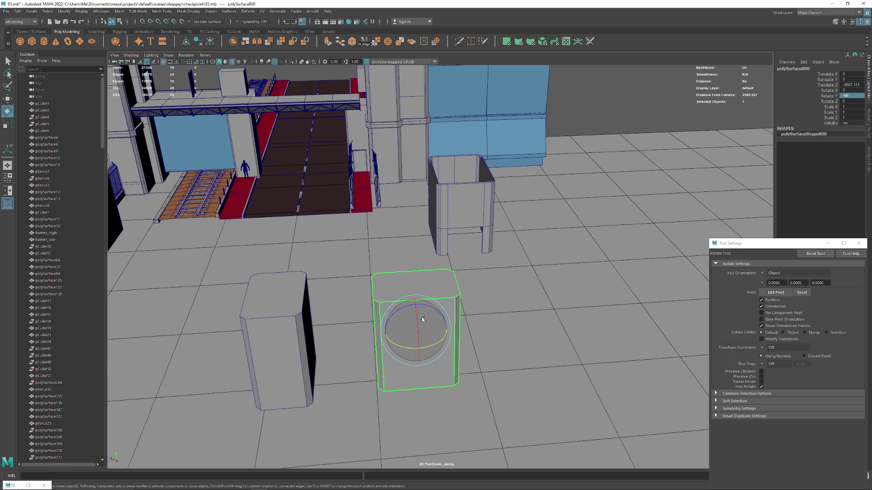
drag(416, 318, 416, 358)
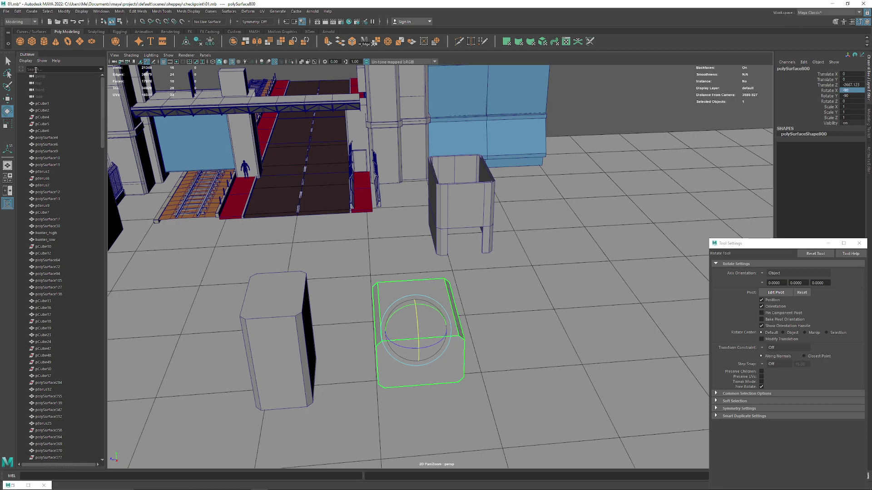
Move the pillar copy against the booth's base and lower it to the ground
key(w)
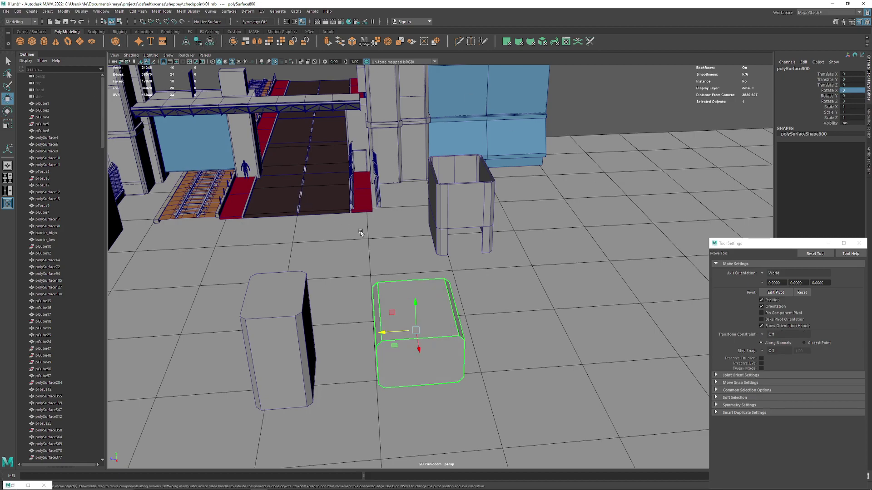
mouse_move(409, 272)
alt+mouse_down()
mouse_move(124, 203)
mouse_move(205, 213)
mouse_move(241, 259)
alt+mouse_up()
mouse_move(242, 228)
mouse_down()
mouse_move(444, 223)
mouse_move(484, 272)
mouse_move(303, 253)
mouse_move(443, 259)
mouse_move(417, 382)
mouse_move(369, 284)
mouse_up()
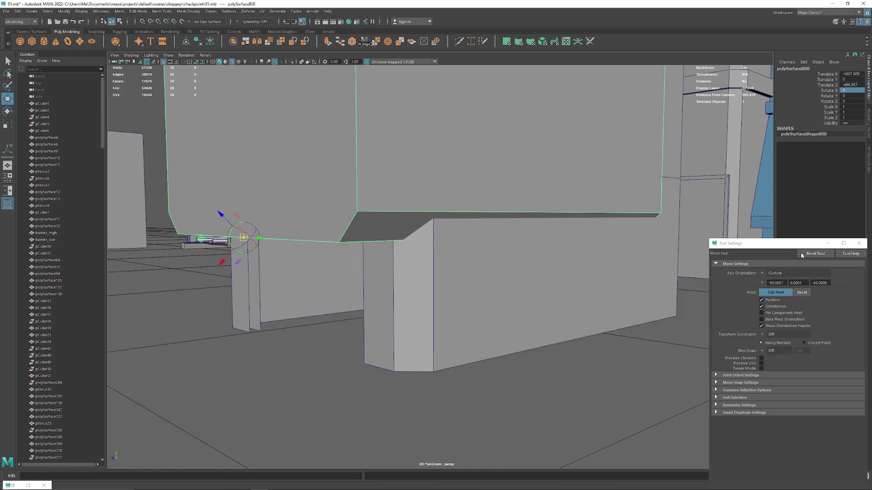
click(761, 300)
key(f)
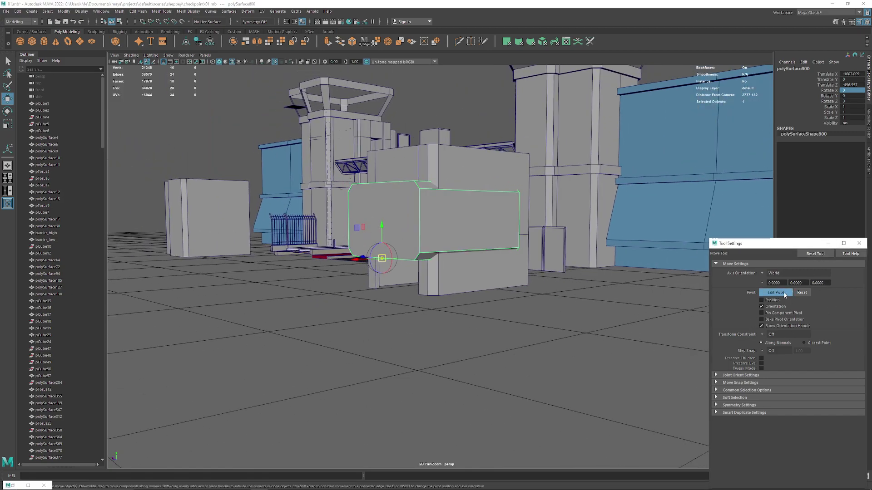
mouse_move(318, 281)
alt+mouse_down()
mouse_move(249, 278)
mouse_move(254, 286)
mouse_move(382, 288)
alt+mouse_up()
drag(357, 226, 371, 341)
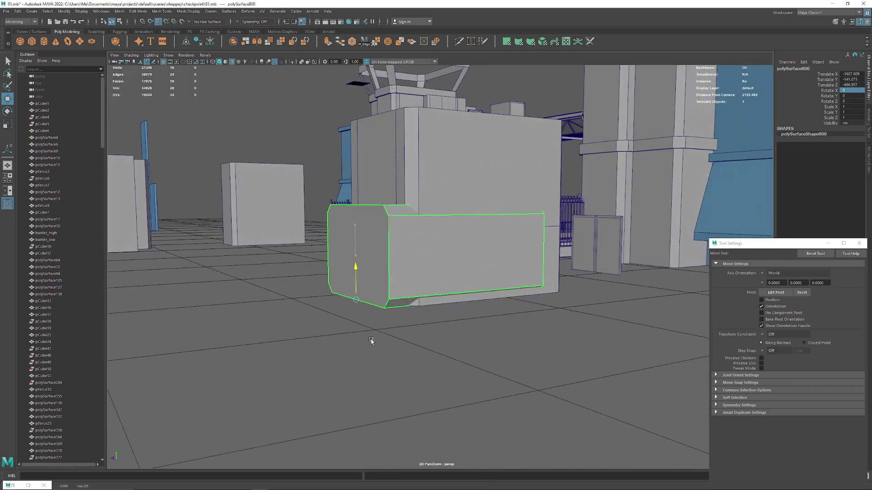
mouse_move(313, 296)
alt+mouse_down()
mouse_move(415, 364)
mouse_move(428, 250)
mouse_move(260, 94)
mouse_move(294, 276)
mouse_move(289, 269)
alt+mouse_up()
Move the door panel pCube109 onto the low wall block's front face
click(186, 343)
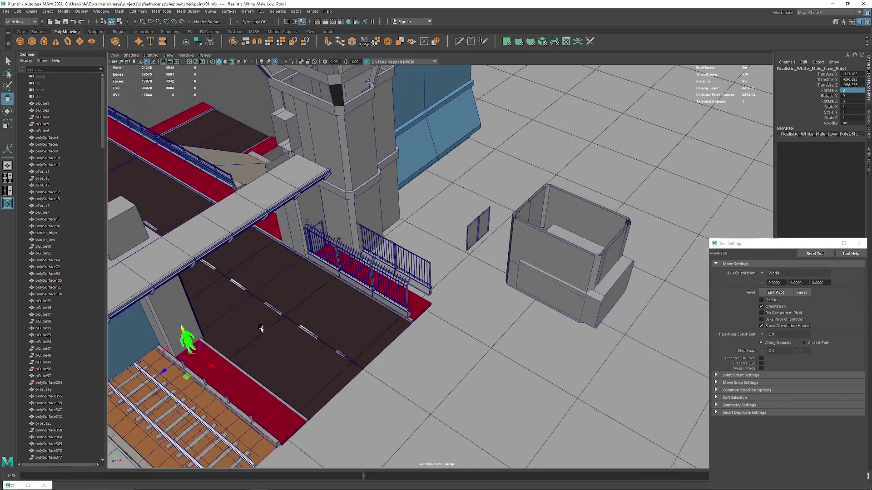
alt+middle_drag(186, 342, 135, 337)
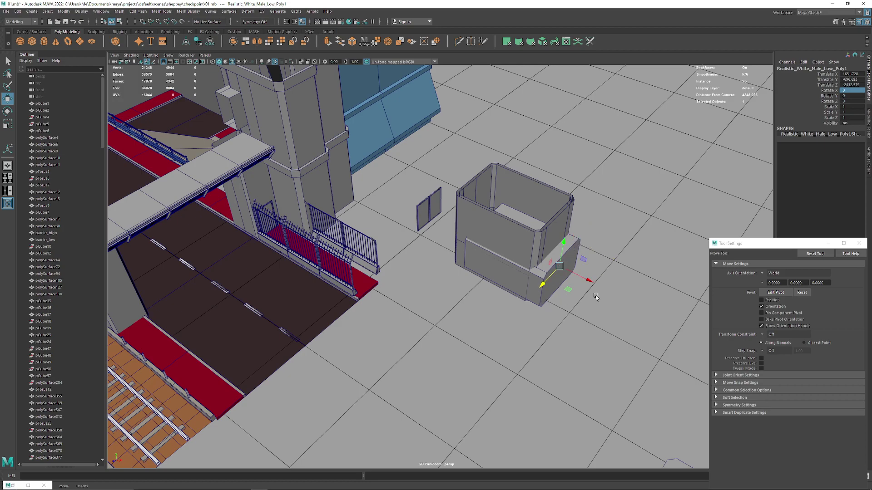
click(433, 205)
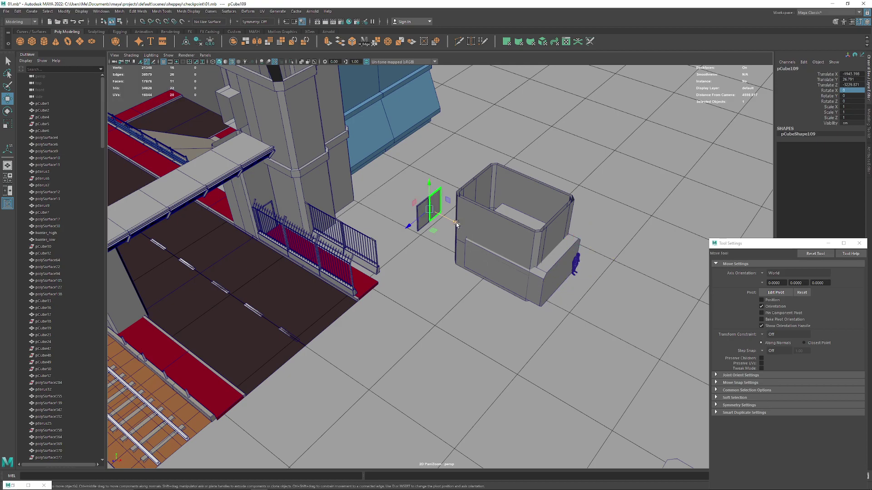
alt+drag(590, 295, 502, 295)
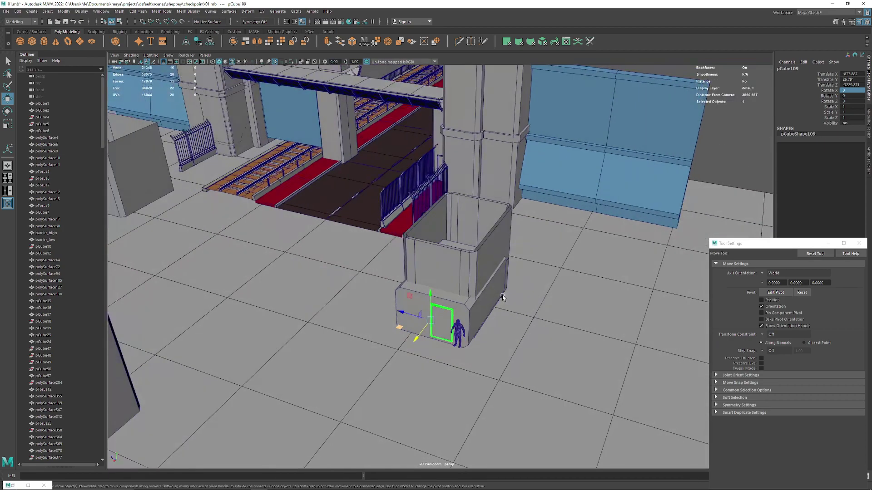
key(f)
mouse_move(374, 137)
alt+mouse_down()
mouse_move(393, 149)
mouse_move(366, 144)
mouse_move(406, 147)
alt+mouse_up()
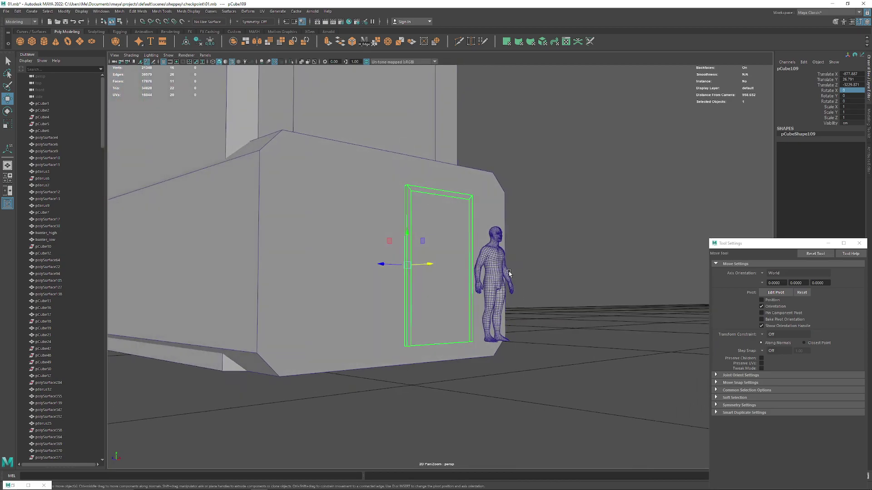
Stand the human figure on the ground beside the door for scale
click(499, 290)
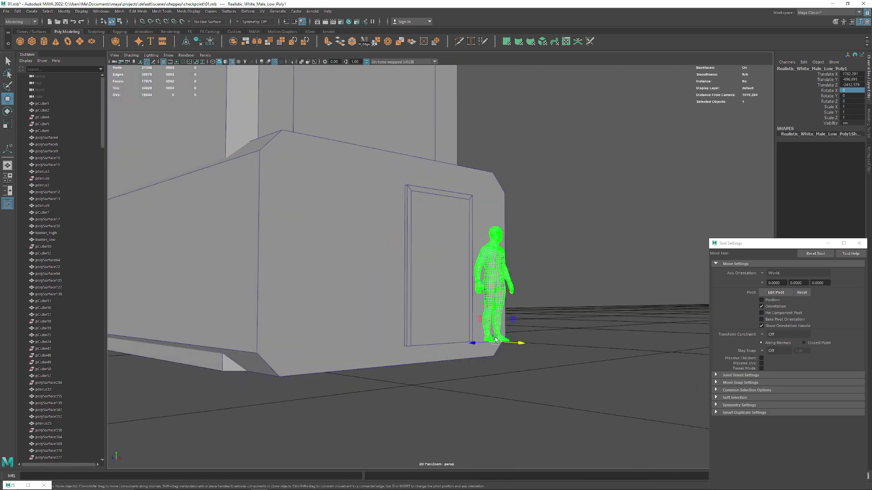
drag(496, 338, 428, 395)
mouse_move(327, 352)
alt+mouse_down()
mouse_move(476, 462)
mouse_move(370, 414)
mouse_move(389, 402)
mouse_move(361, 394)
alt+mouse_up()
mouse_move(281, 368)
mouse_down()
mouse_move(345, 364)
mouse_move(431, 249)
mouse_move(400, 243)
mouse_move(395, 255)
mouse_move(384, 244)
mouse_move(400, 245)
mouse_move(344, 258)
mouse_move(331, 250)
mouse_move(335, 238)
mouse_move(367, 263)
mouse_up()
click(399, 244)
ctrl+click(335, 233)
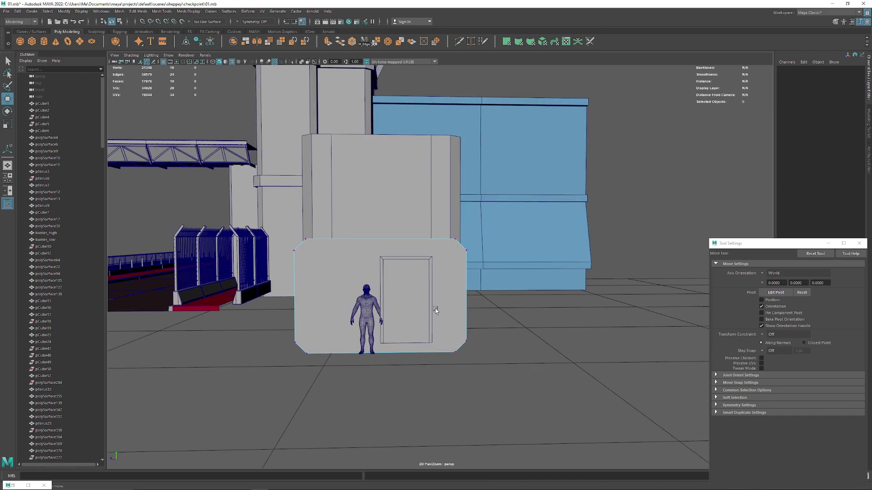
Shift the door wall block toward the road beside the pillar
mouse_move(435, 309)
alt+mouse_down()
mouse_move(403, 331)
mouse_move(442, 329)
mouse_move(381, 304)
alt+mouse_up()
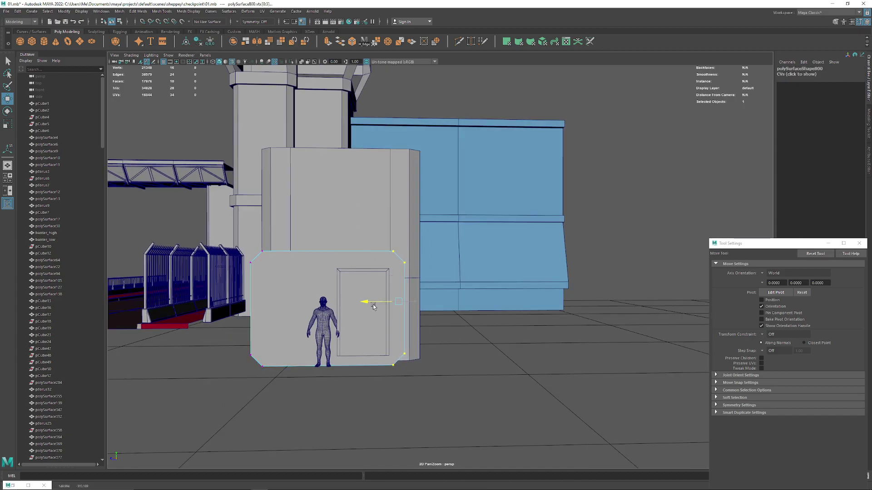
mouse_move(372, 307)
alt+mouse_down()
mouse_move(459, 231)
mouse_move(334, 239)
alt+mouse_up()
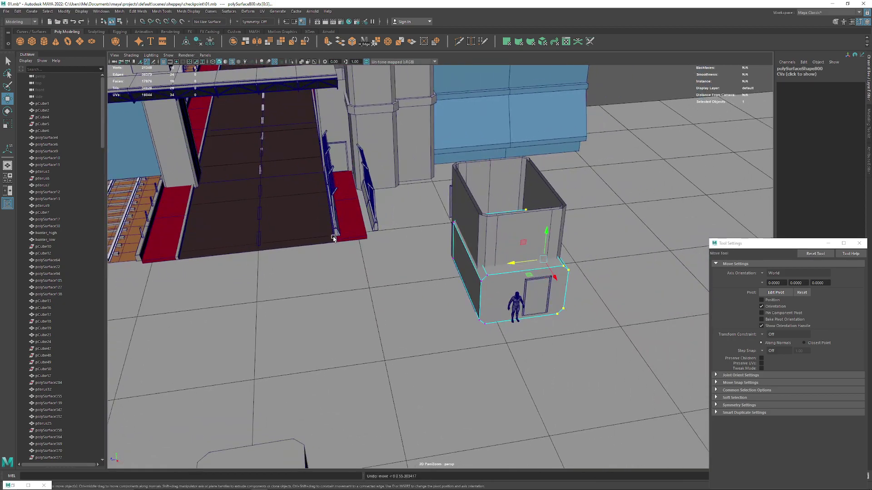
key(F8)
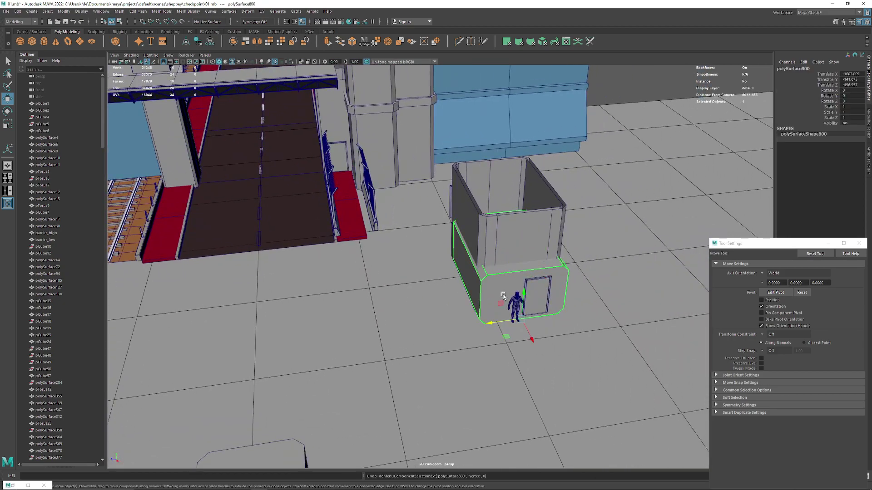
scroll(470, 220, down, 5)
mouse_move(470, 219)
alt+mouse_down()
mouse_move(442, 274)
mouse_move(356, 258)
alt+mouse_up()
scroll(355, 258, up, 5)
mouse_move(320, 286)
alt+mouse_down()
mouse_move(463, 210)
mouse_move(432, 380)
mouse_move(416, 253)
mouse_move(393, 302)
mouse_move(364, 309)
alt+mouse_up()
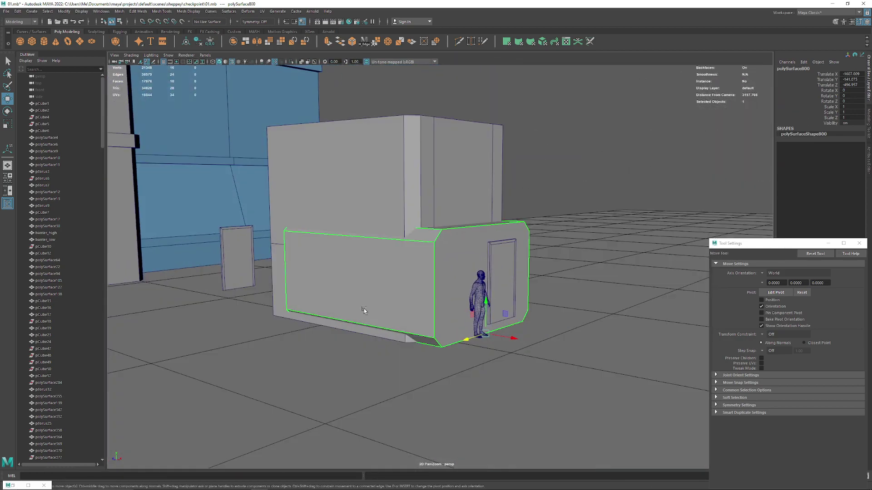
scroll(414, 257, up, 3)
Raise the block's top edge and lower its bottom edges to make it taller
key(F10)
click(416, 226)
mouse_move(416, 225)
alt+mouse_down()
mouse_move(365, 254)
mouse_move(403, 230)
alt+mouse_up()
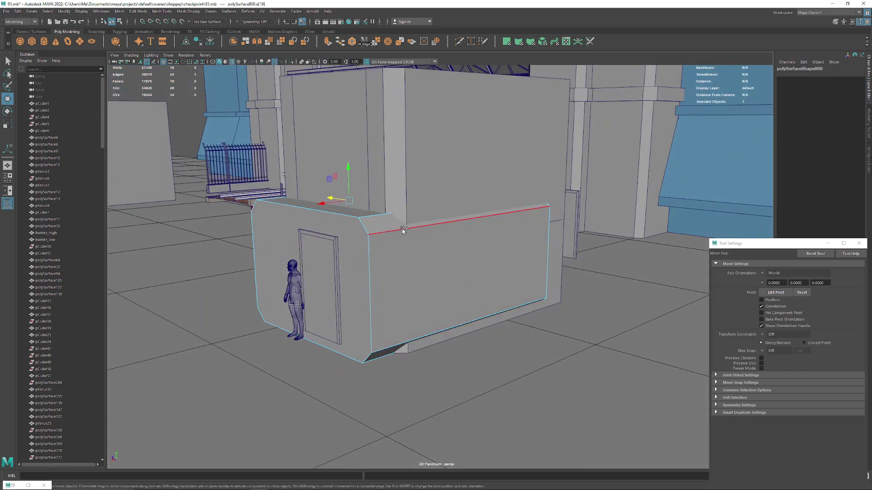
drag(404, 178, 405, 141)
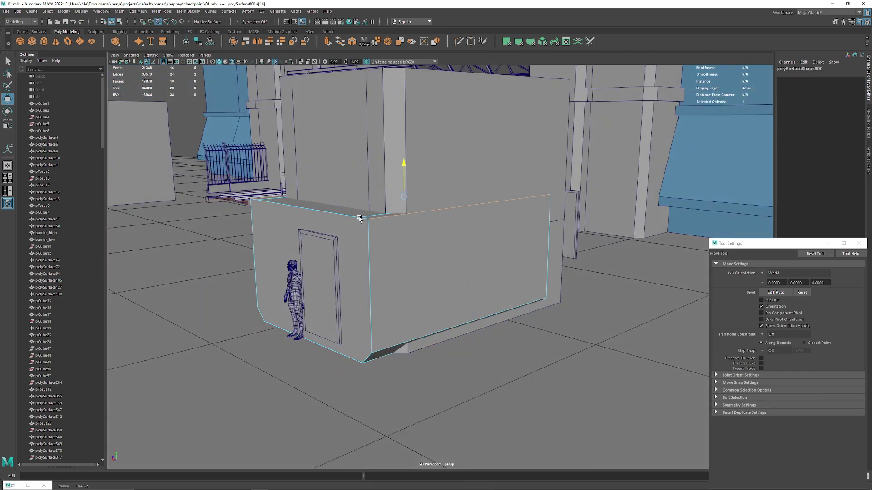
mouse_move(394, 304)
alt+mouse_down()
mouse_move(413, 249)
mouse_move(457, 248)
mouse_move(376, 282)
alt+mouse_up()
click(457, 248)
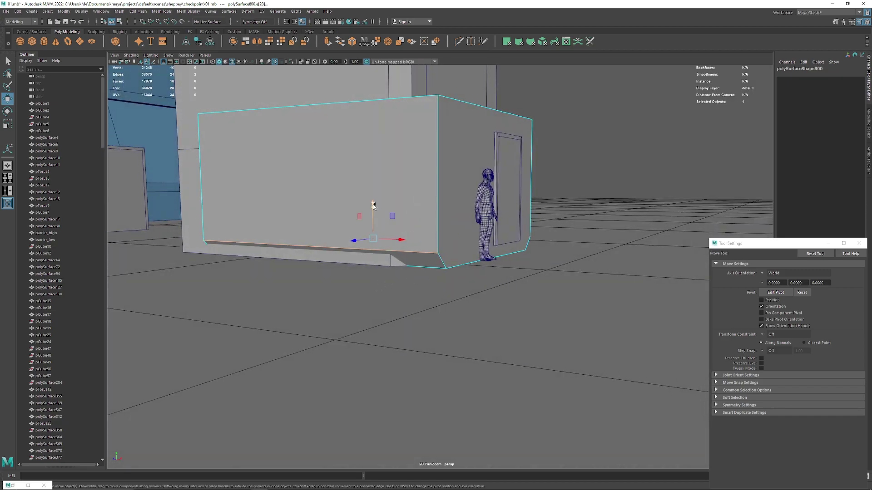
mouse_move(373, 206)
mouse_down()
mouse_move(372, 219)
mouse_move(330, 251)
mouse_up()
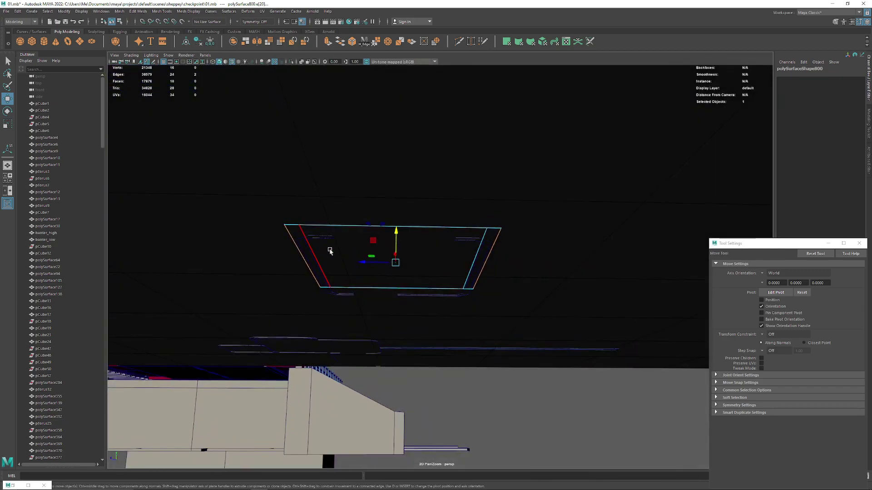
shift+click(459, 290)
alt+drag(444, 274, 417, 223)
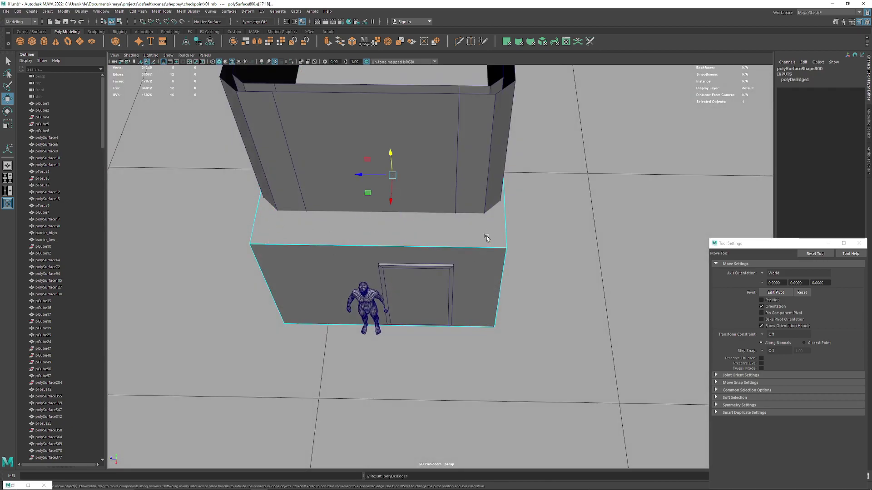
mouse_move(486, 238)
alt+mouse_down()
mouse_move(461, 294)
mouse_move(410, 210)
mouse_move(423, 218)
alt+mouse_up()
right_drag(422, 218, 389, 177)
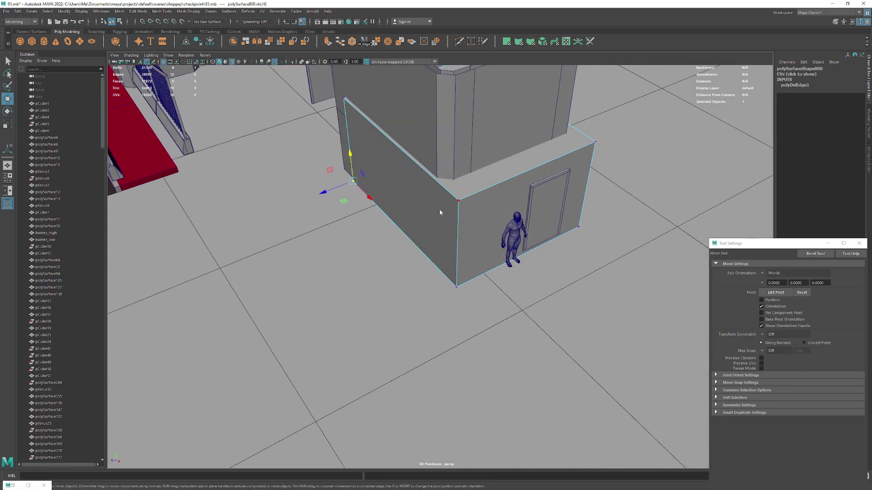
Move the block's side wall faces to lengthen it, then select a vertical corner edge
right_drag(440, 212, 414, 204)
click(414, 205)
alt+drag(414, 204, 373, 244)
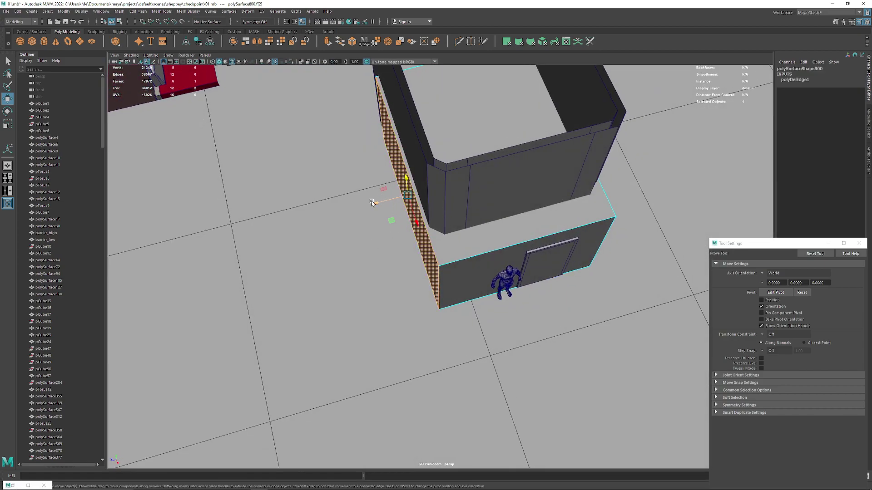
drag(371, 203, 433, 160)
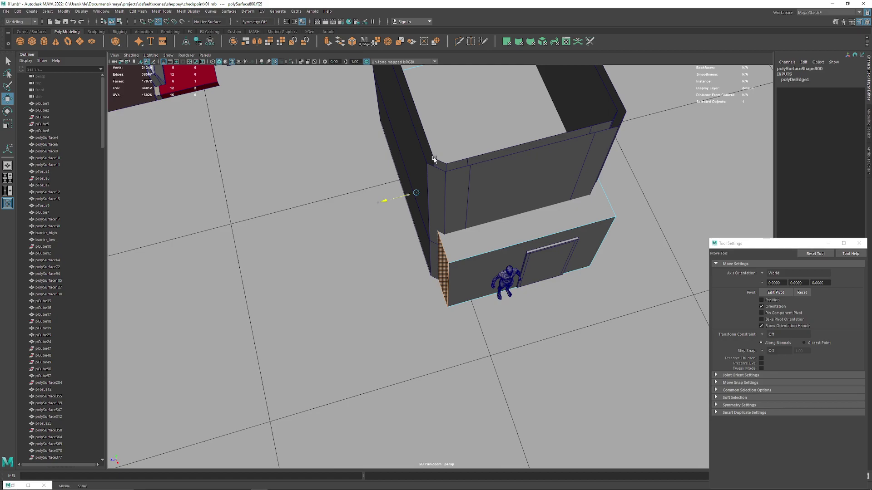
mouse_move(384, 195)
alt+mouse_down()
mouse_move(448, 185)
mouse_move(504, 243)
mouse_move(454, 224)
mouse_move(439, 164)
alt+mouse_up()
click(468, 224)
mouse_move(312, 226)
alt+mouse_down()
mouse_move(331, 212)
mouse_move(283, 211)
mouse_move(338, 193)
mouse_move(325, 208)
mouse_move(388, 254)
alt+mouse_up()
key(F8)
key(F10)
click(420, 199)
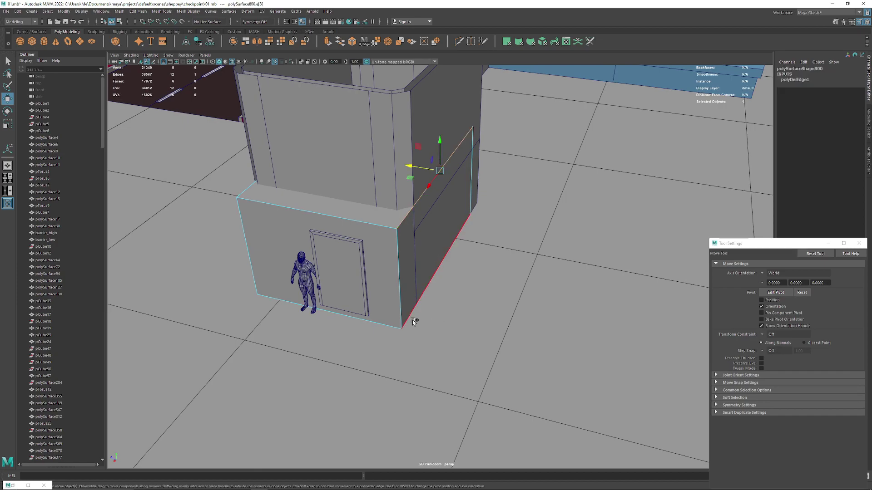
Bevel the wall's corner edges, lower Fraction to 0.1, then undo the bevel
key(ctrl+b)
alt+drag(326, 74, 307, 133)
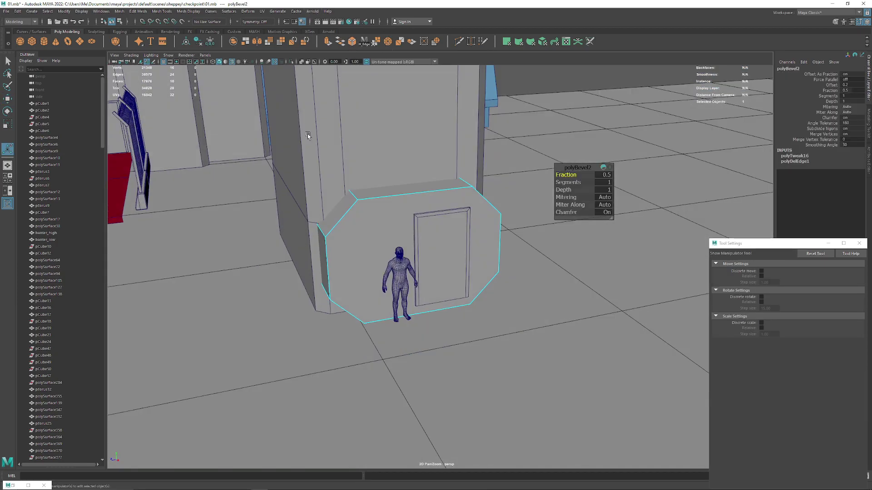
alt+right_drag(307, 133, 629, 205)
mouse_move(572, 175)
mouse_down()
mouse_move(283, 168)
mouse_move(369, 186)
mouse_move(346, 206)
mouse_up()
scroll(571, 177, down, 5)
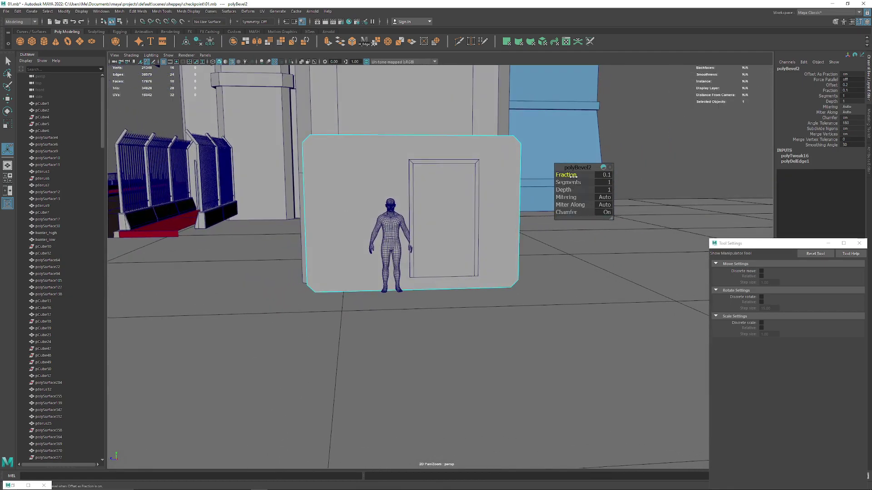
key(ctrl+z)
key(ctrl+z)
mouse_move(573, 175)
alt+mouse_down()
mouse_move(385, 216)
mouse_move(381, 233)
mouse_move(209, 135)
alt+mouse_up()
Delete the door wall's construction history
key(q)
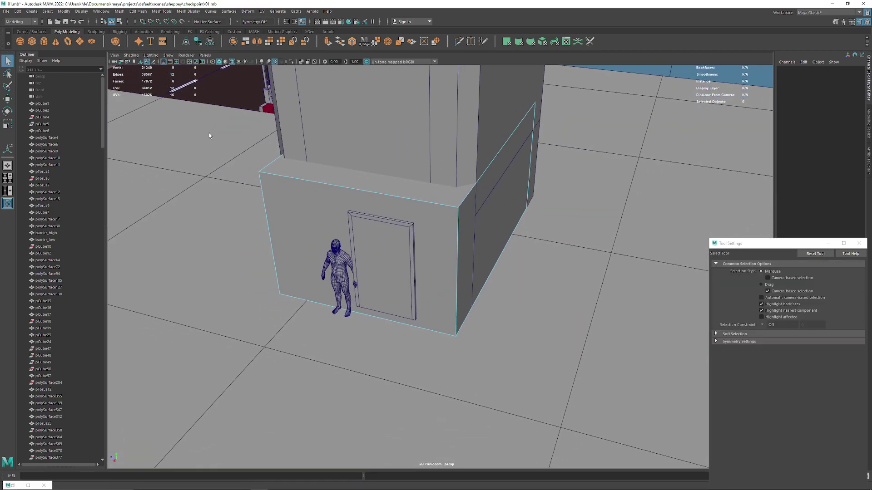
alt+drag(291, 217, 380, 233)
click(510, 229)
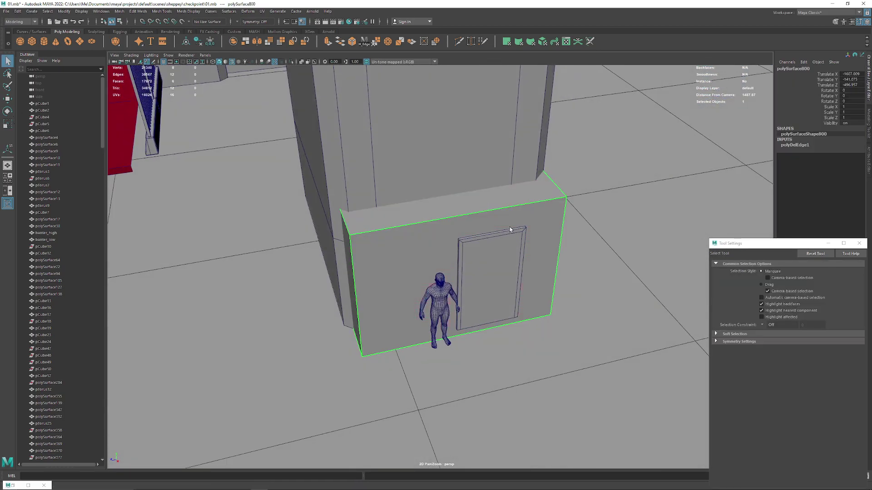
click(199, 43)
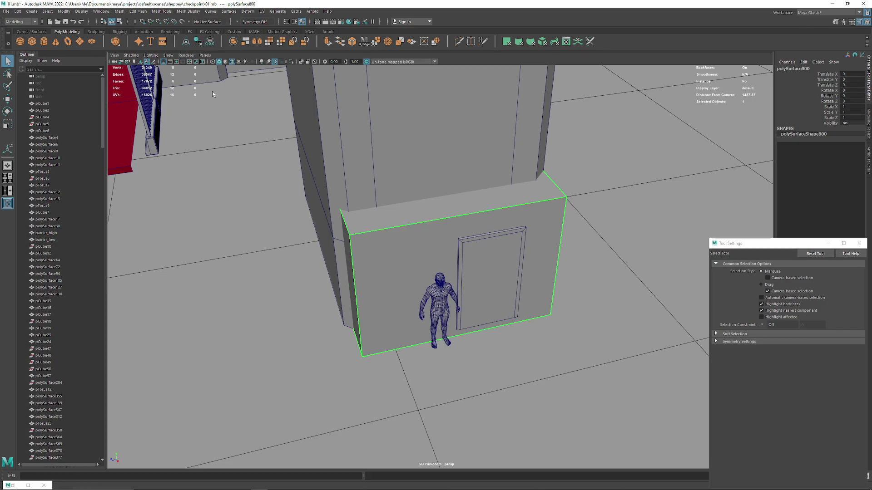
Scale the door wall thinner in depth along Z
key(w)
key(e)
key(r)
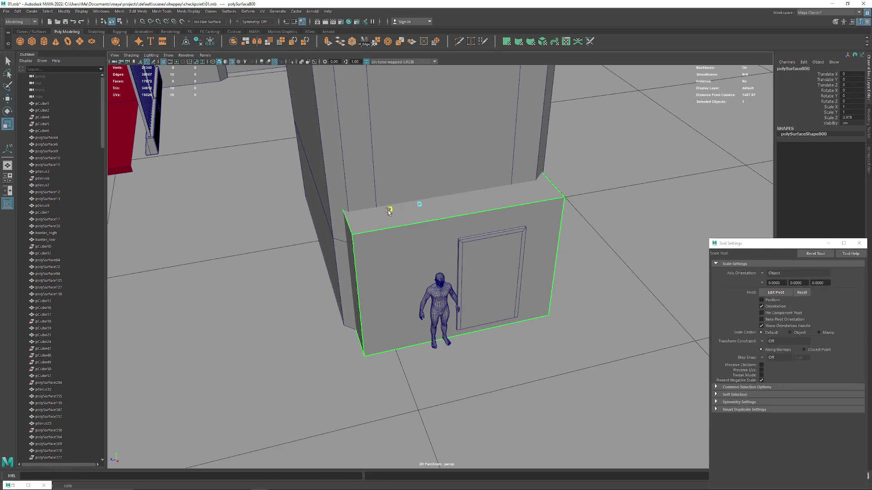
mouse_move(398, 214)
mouse_down()
mouse_move(389, 208)
mouse_move(355, 232)
mouse_move(384, 252)
mouse_move(331, 246)
mouse_move(363, 257)
mouse_up()
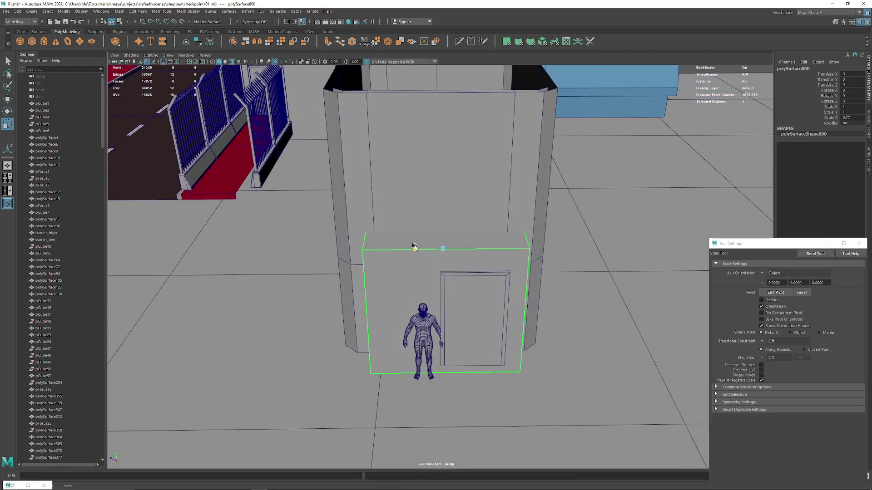
alt+drag(414, 247, 340, 216)
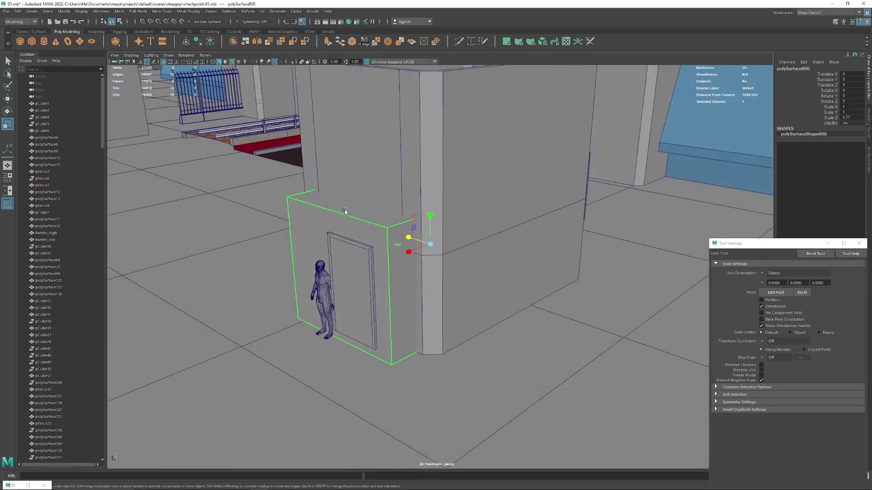
right_drag(345, 212, 345, 236)
Snap the door frame's pivot to its bottom edge with world orientation and slide it along the wall
click(347, 213)
key(w)
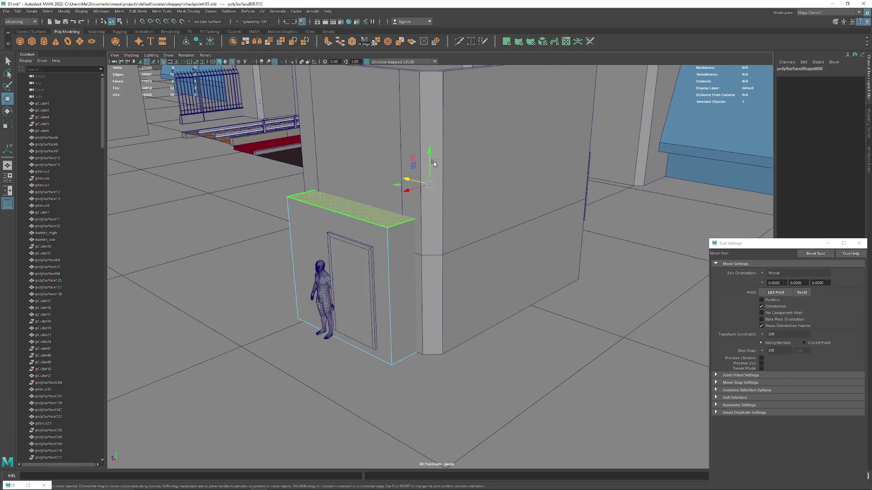
alt+drag(387, 201, 444, 194)
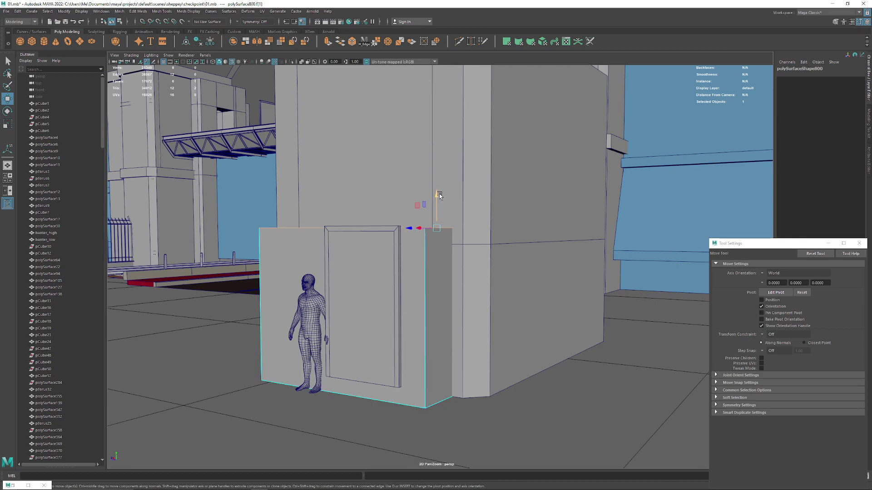
alt+drag(439, 207, 400, 213)
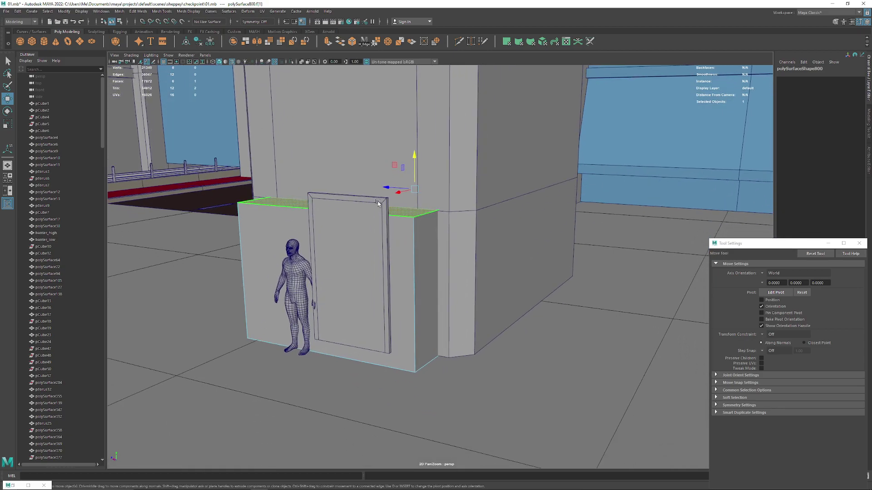
key(F8)
click(369, 292)
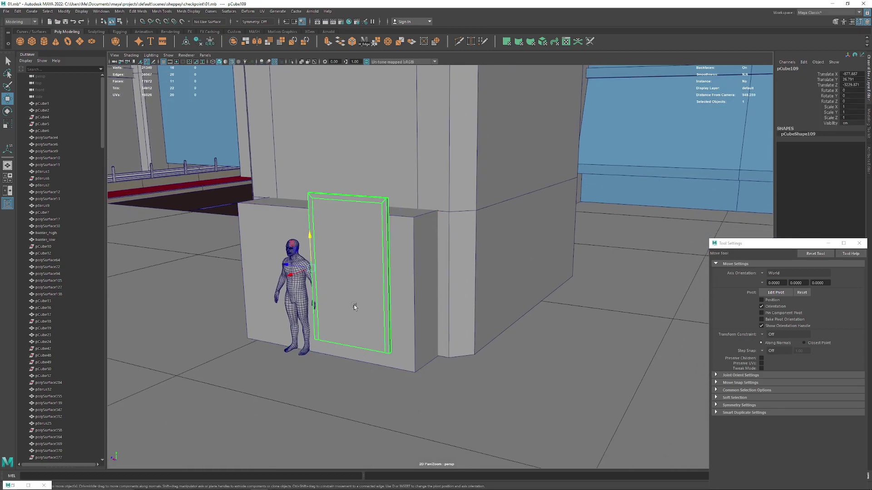
key(d)
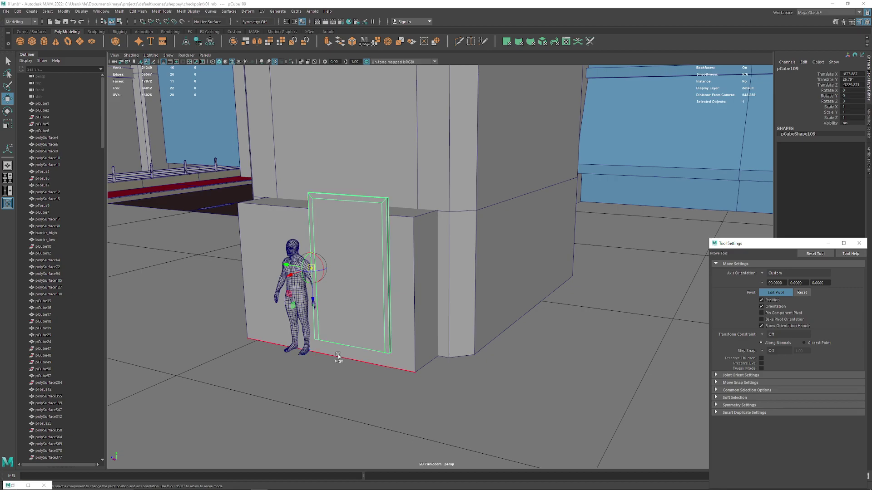
click(338, 356)
click(814, 254)
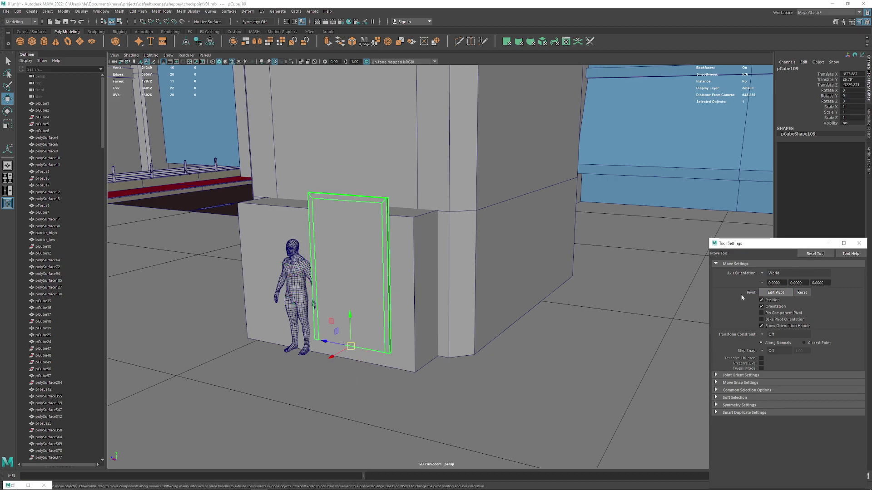
drag(351, 344, 313, 391)
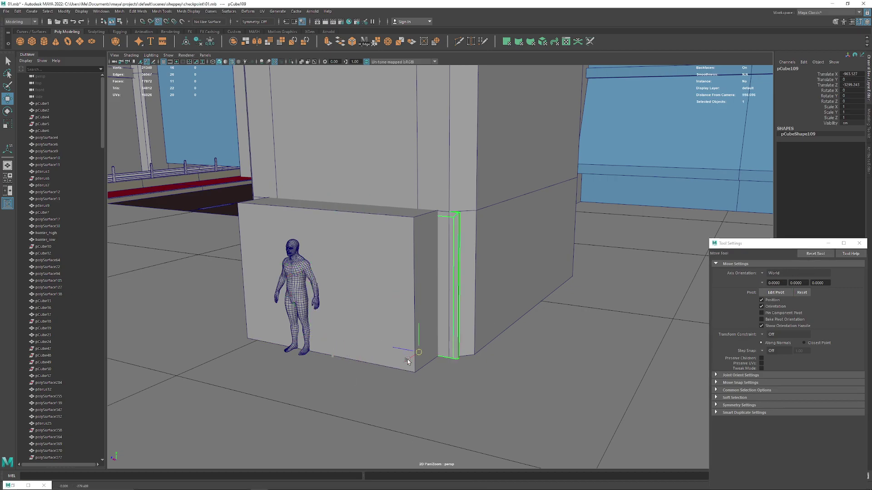
drag(385, 368, 307, 356)
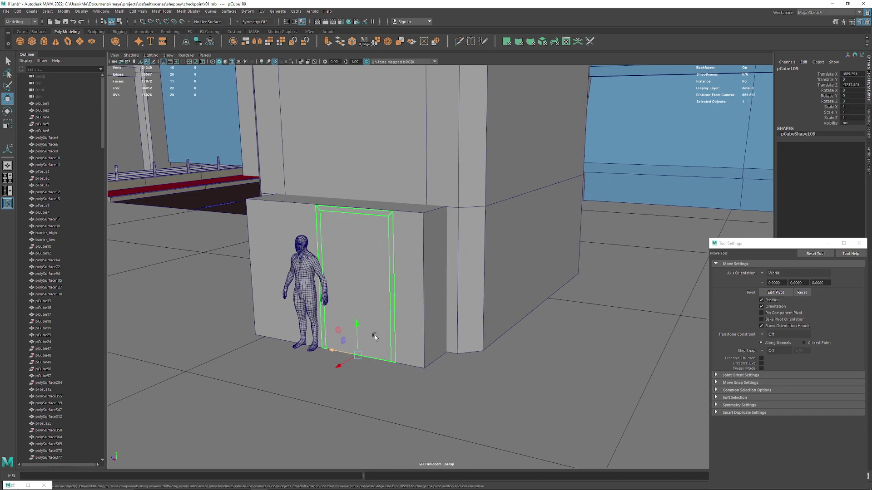
Check the wall block, its top face, the door frame and the figure from several angles
mouse_move(375, 335)
alt+mouse_down()
mouse_move(392, 285)
mouse_move(444, 257)
alt+mouse_up()
click(443, 257)
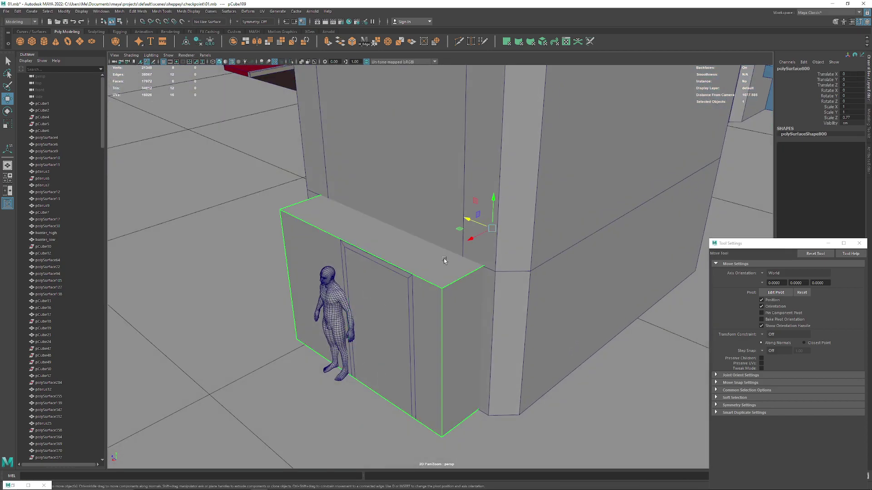
right_drag(444, 259, 473, 252)
click(411, 249)
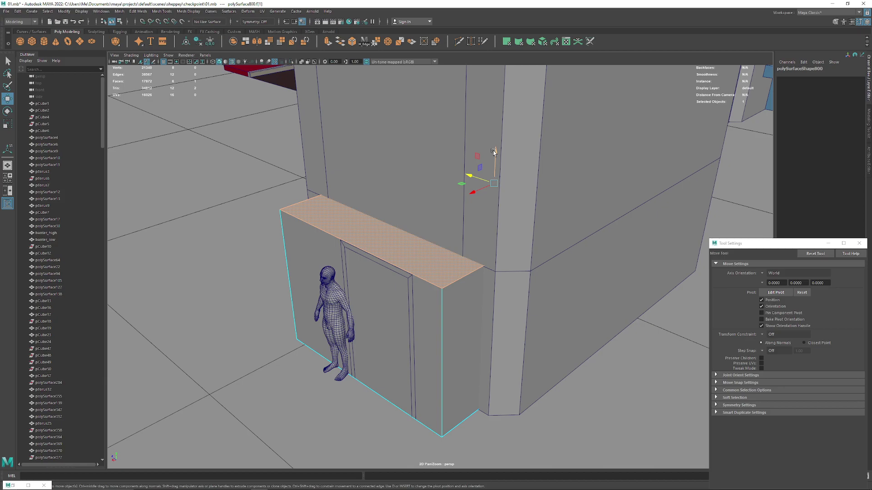
mouse_move(414, 273)
alt+mouse_down()
mouse_move(442, 296)
mouse_move(439, 231)
alt+mouse_up()
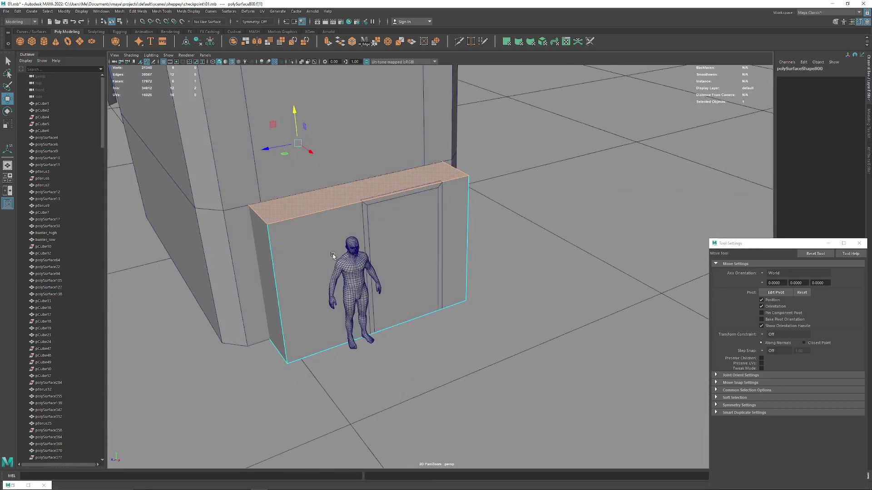
right_drag(424, 223, 429, 238)
mouse_move(436, 255)
alt+mouse_down()
mouse_move(429, 238)
mouse_move(431, 324)
alt+mouse_up()
click(491, 238)
click(411, 234)
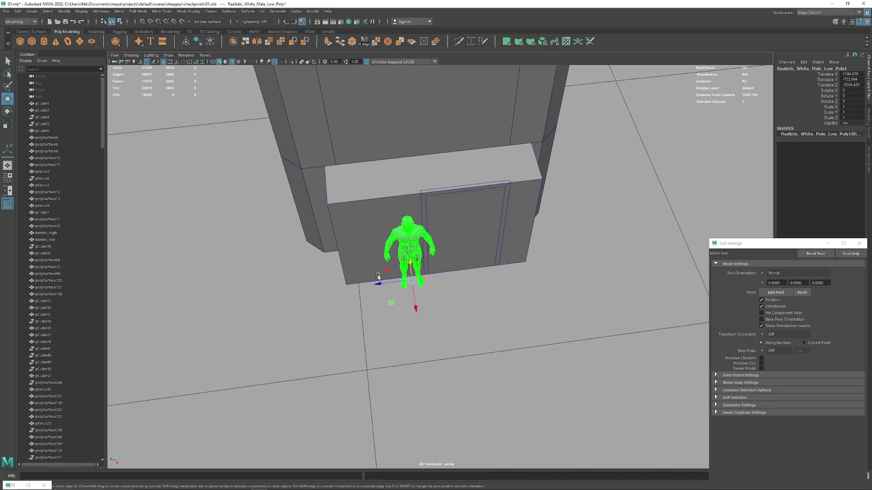
mouse_move(391, 278)
mouse_down()
mouse_move(438, 282)
mouse_move(382, 229)
mouse_move(387, 245)
mouse_move(457, 255)
mouse_up()
click(375, 266)
alt+drag(374, 267, 327, 220)
Move the wall block, door frame and character together farther along X
drag(351, 188, 358, 191)
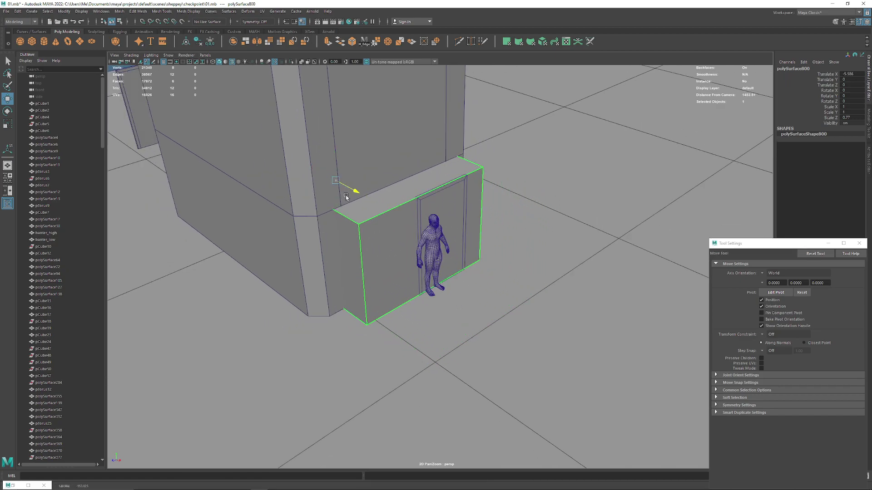
scroll(512, 252, up, 5)
key(ctrl+z)
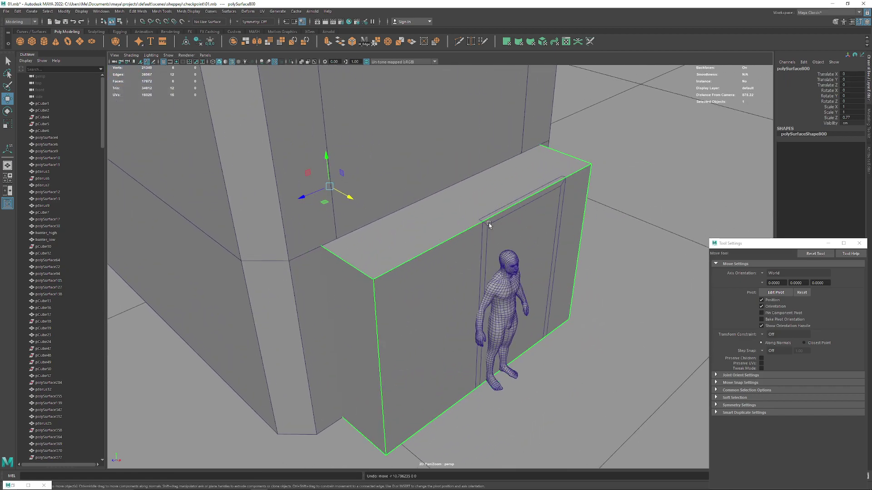
shift+click(489, 222)
shift+click(495, 377)
scroll(398, 206, down, 6)
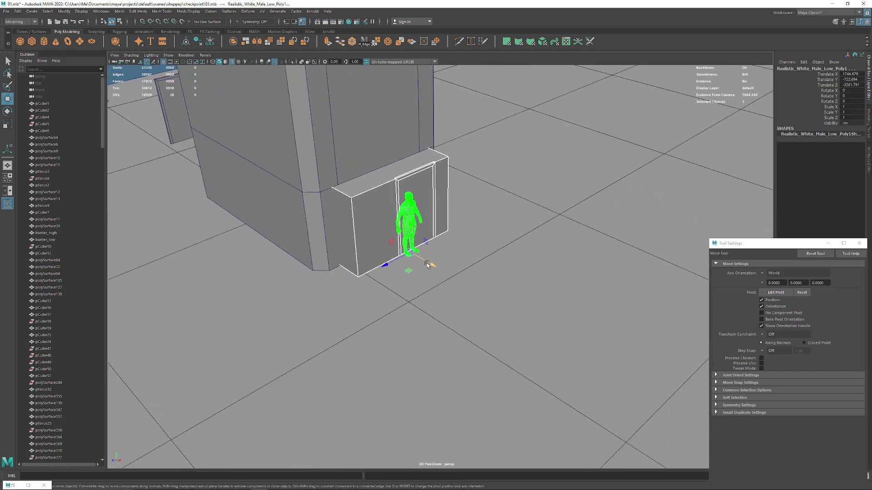
drag(427, 265, 429, 253)
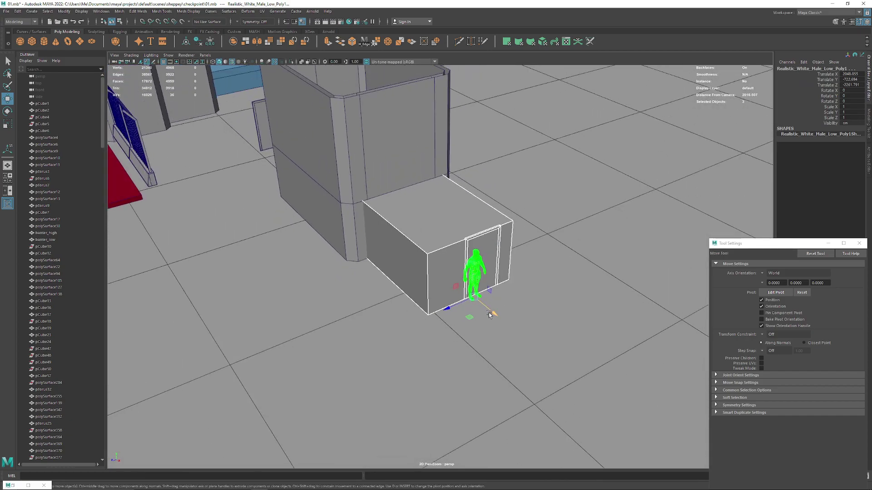
drag(489, 314, 537, 369)
scroll(537, 369, up, 4)
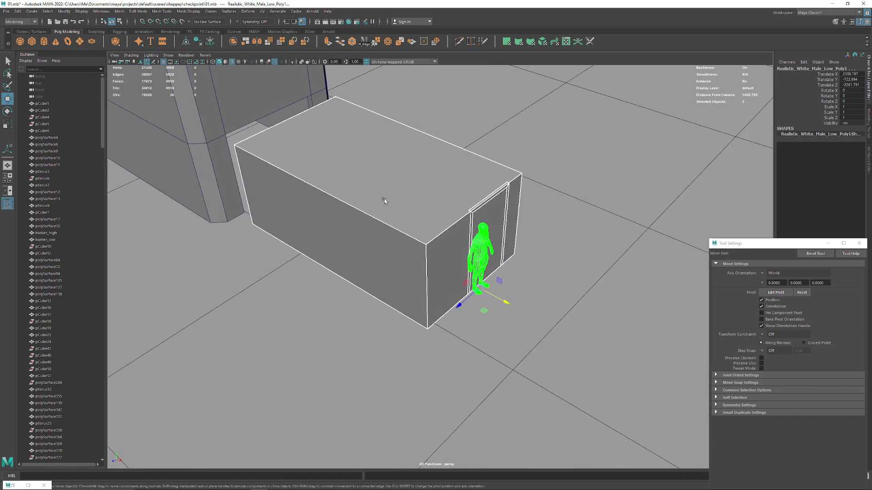
click(384, 200)
mouse_move(413, 255)
alt+mouse_down()
mouse_move(405, 245)
mouse_move(388, 309)
mouse_move(329, 251)
mouse_move(363, 230)
mouse_move(271, 219)
mouse_move(355, 236)
mouse_move(346, 237)
mouse_move(372, 275)
mouse_move(389, 241)
mouse_move(385, 224)
mouse_move(415, 205)
alt+mouse_up()
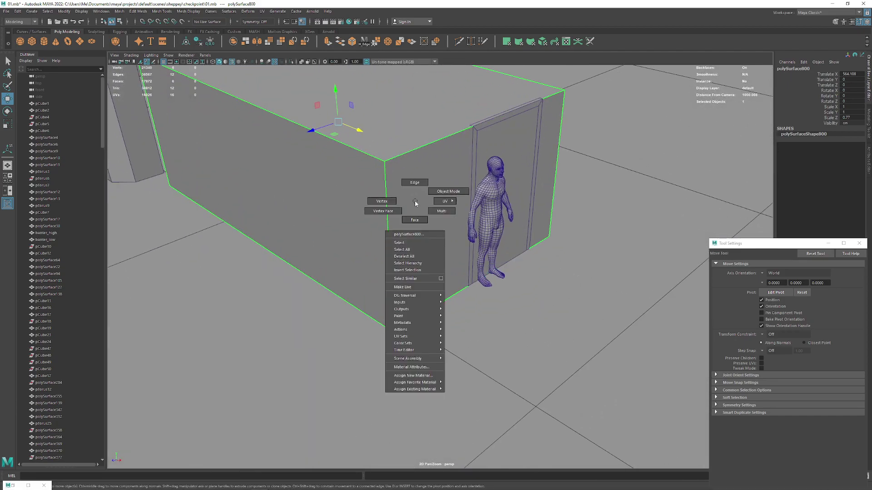
Chamfer the box's top and bottom long edges with a 0.1 Fraction bevel
right_drag(415, 205, 415, 183)
click(373, 155)
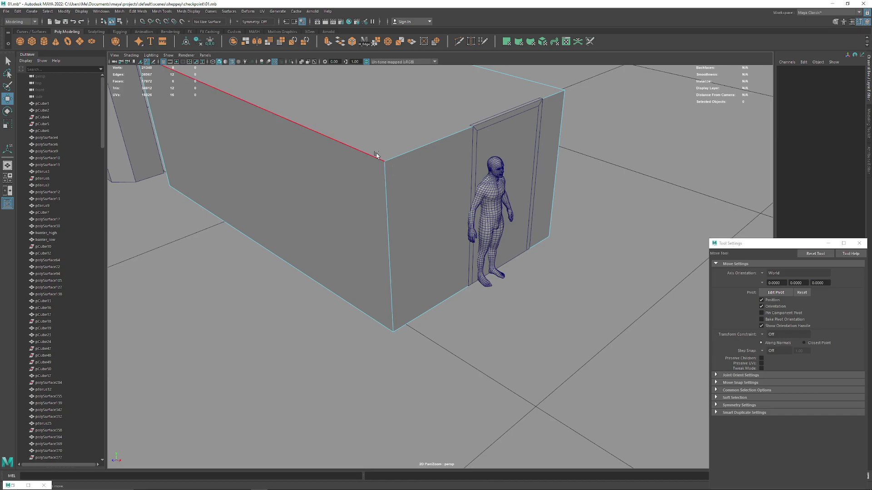
shift+click(367, 274)
click(354, 44)
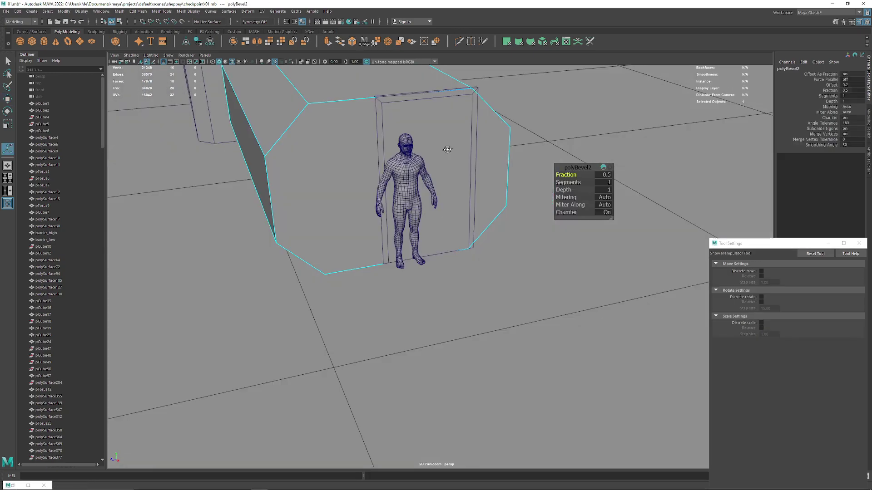
mouse_move(454, 205)
alt+mouse_down()
mouse_move(571, 190)
mouse_move(554, 175)
mouse_move(646, 194)
alt+mouse_up()
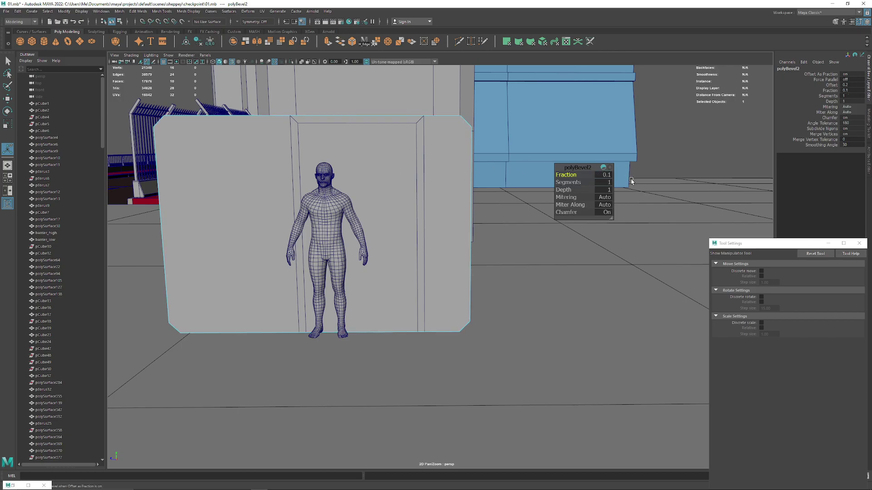
mouse_move(373, 118)
alt+mouse_down()
mouse_move(324, 137)
mouse_move(386, 146)
mouse_move(475, 60)
alt+mouse_up()
Insert a Multi-Cut edge loop around the box just behind the door end
key(y)
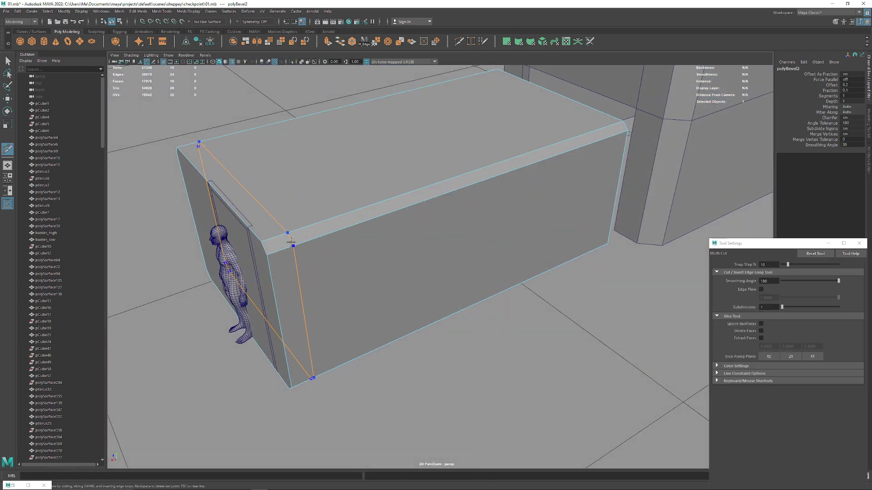
ctrl+click(291, 244)
mouse_move(291, 244)
alt+mouse_down()
mouse_move(379, 249)
mouse_move(350, 249)
mouse_move(385, 230)
mouse_move(509, 230)
mouse_move(409, 239)
mouse_move(440, 234)
alt+mouse_up()
Select the loop of border faces around the box's door end
key(q)
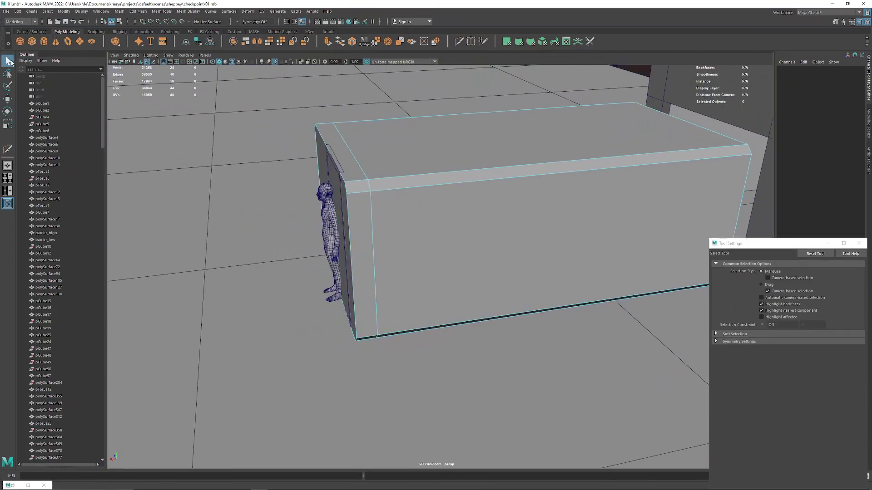
mouse_move(417, 178)
alt+mouse_down()
mouse_move(386, 162)
mouse_move(450, 229)
mouse_move(317, 178)
alt+mouse_up()
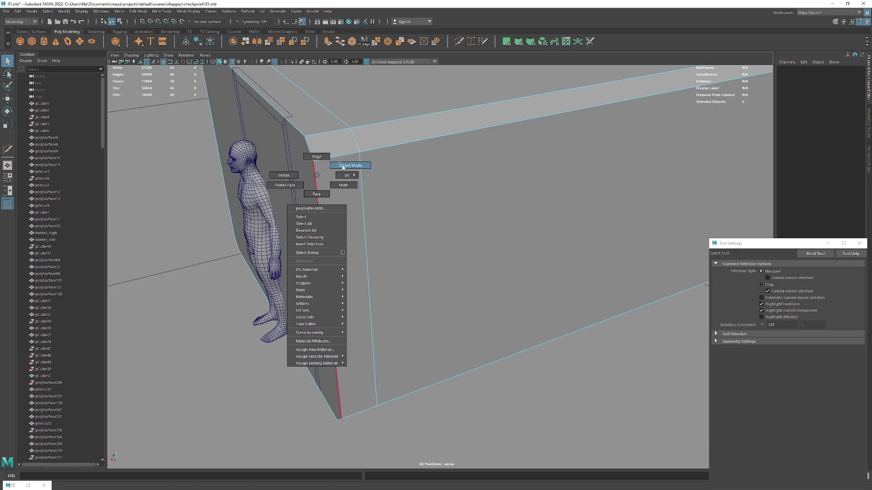
right_drag(317, 178, 343, 166)
click(339, 192)
mouse_move(339, 191)
alt+mouse_down()
mouse_move(403, 220)
mouse_move(333, 227)
mouse_move(388, 205)
alt+mouse_up()
shift+double_click(385, 217)
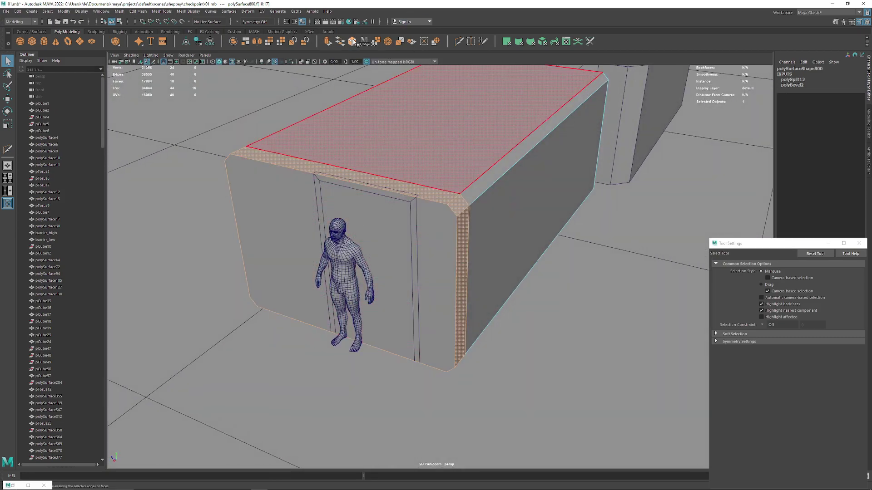
Extrude the door-end face loop outward 25 units, then return to object selection
click(328, 42)
mouse_move(454, 291)
alt+mouse_down()
mouse_move(472, 301)
mouse_move(536, 286)
alt+mouse_up()
alt+drag(535, 285, 651, 230)
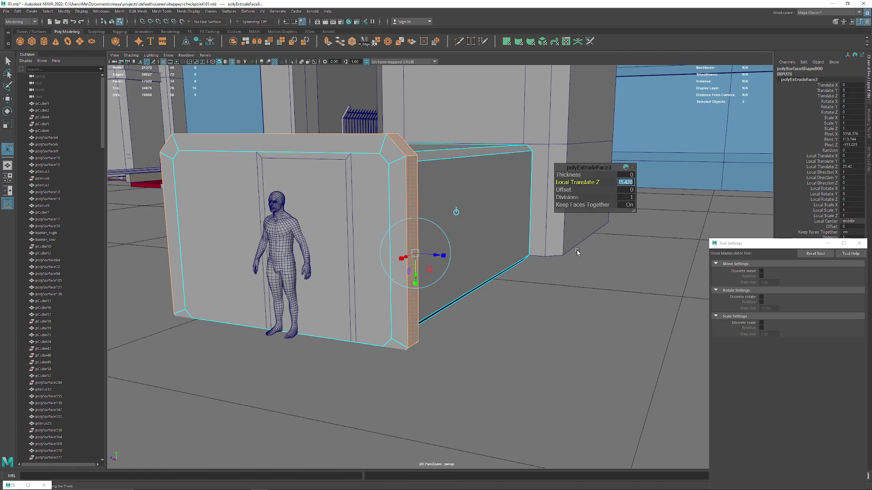
text(25)
key(Return)
mouse_move(292, 185)
alt+mouse_down()
mouse_move(323, 172)
mouse_move(407, 189)
mouse_move(406, 158)
mouse_move(430, 187)
mouse_move(407, 197)
mouse_move(323, 169)
alt+mouse_up()
scroll(407, 197, down, 5)
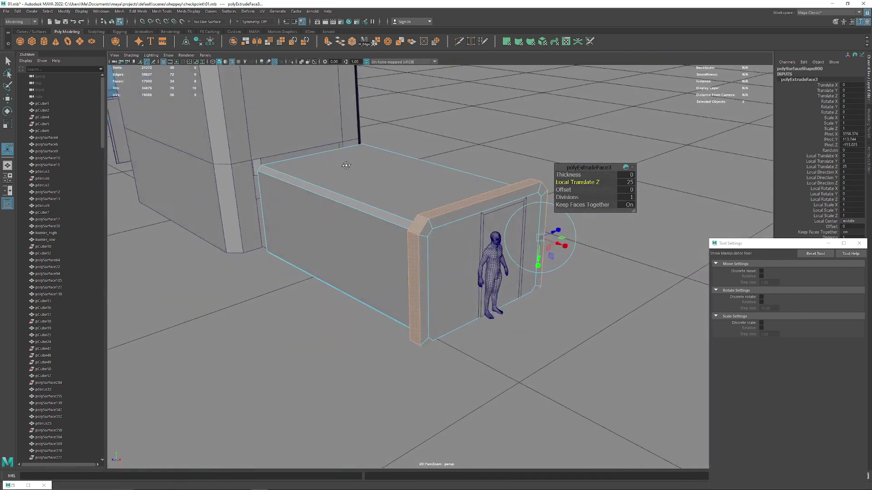
scroll(322, 169, down, 3)
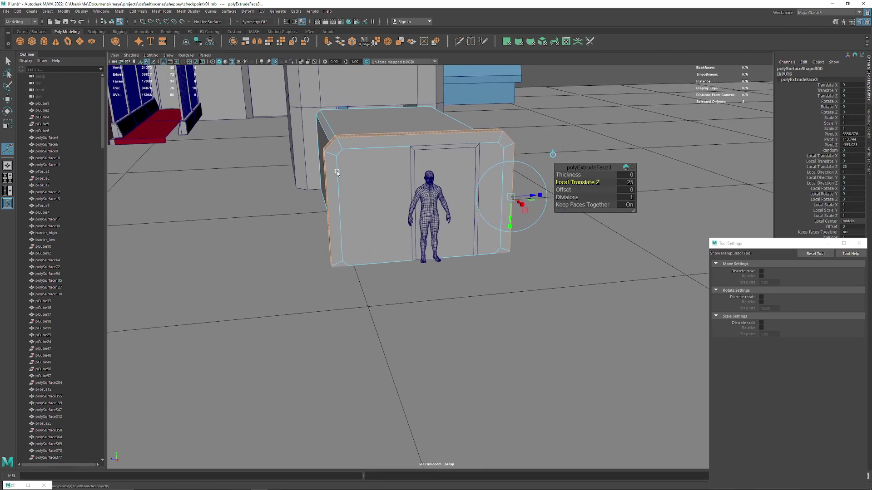
alt+drag(334, 178, 424, 215)
key(F8)
key(q)
mouse_move(432, 159)
alt+mouse_down()
mouse_move(397, 213)
mouse_move(413, 198)
alt+mouse_up()
Delete the long box faces behind the rim and the frame's inner face
scroll(413, 198, down, 3)
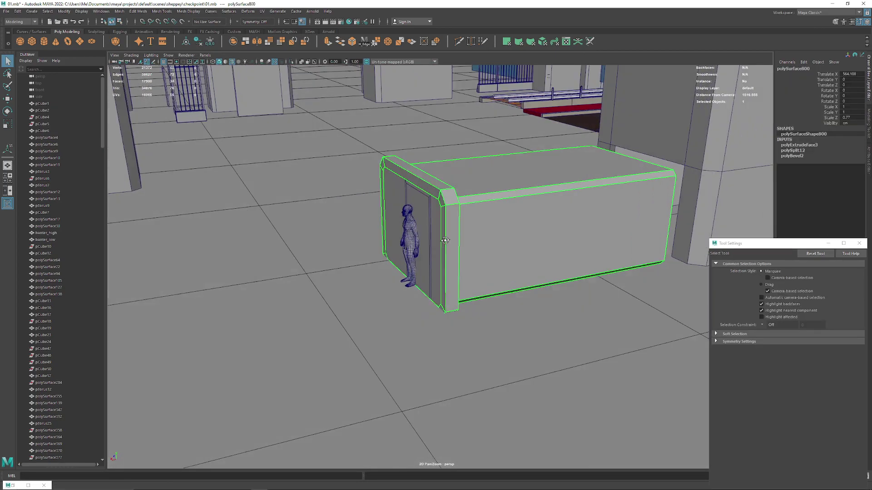
scroll(426, 210, up, 2)
key(F11)
drag(627, 295, 400, 131)
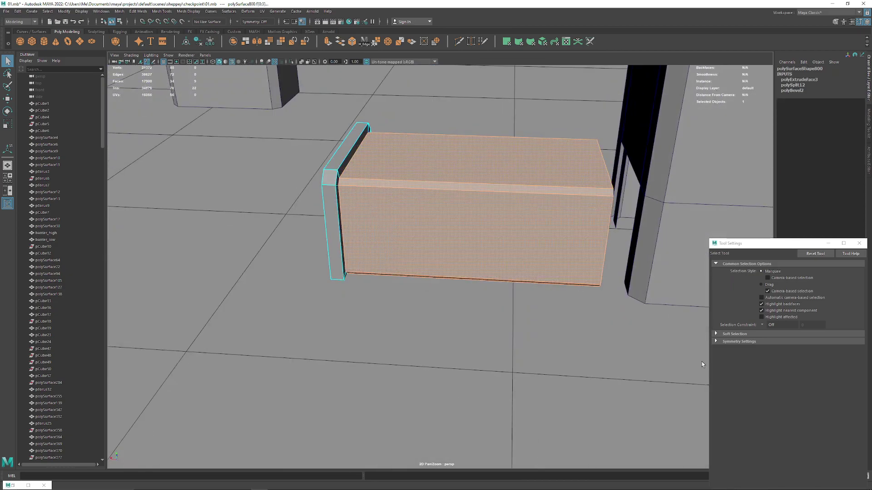
key(Delete)
alt+drag(427, 208, 370, 195)
scroll(363, 220, up, 3)
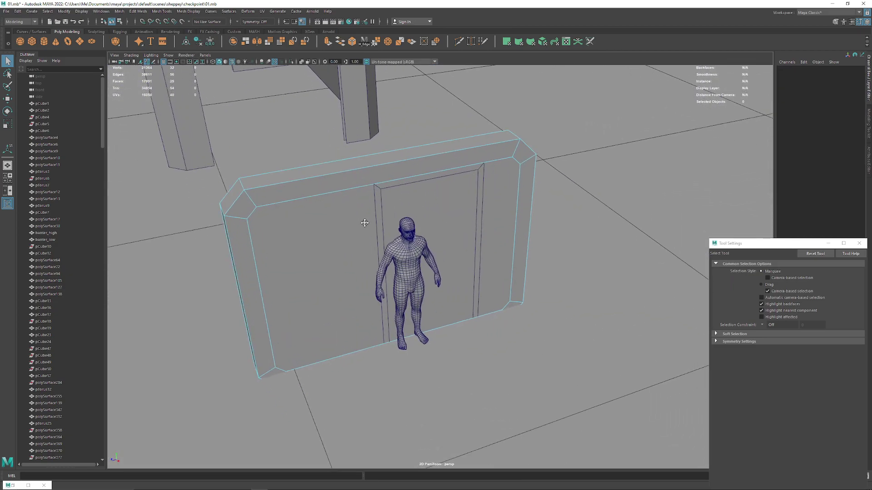
click(350, 273)
key(Delete)
key(F8)
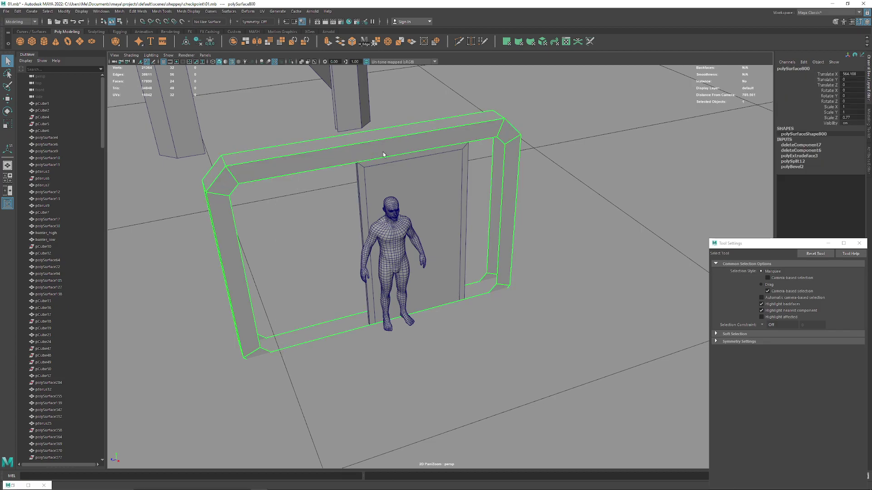
Move the chamfered frame upward with the Move Tool
alt+drag(383, 151, 412, 219)
alt+drag(244, 174, 355, 182)
key(w)
alt+middle_drag(360, 84, 354, 192)
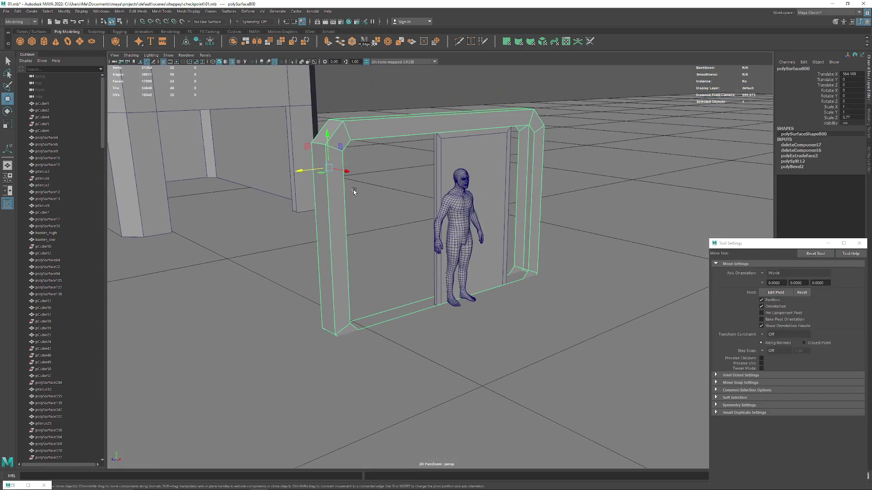
drag(327, 139, 327, 97)
alt+middle_drag(327, 98, 372, 187)
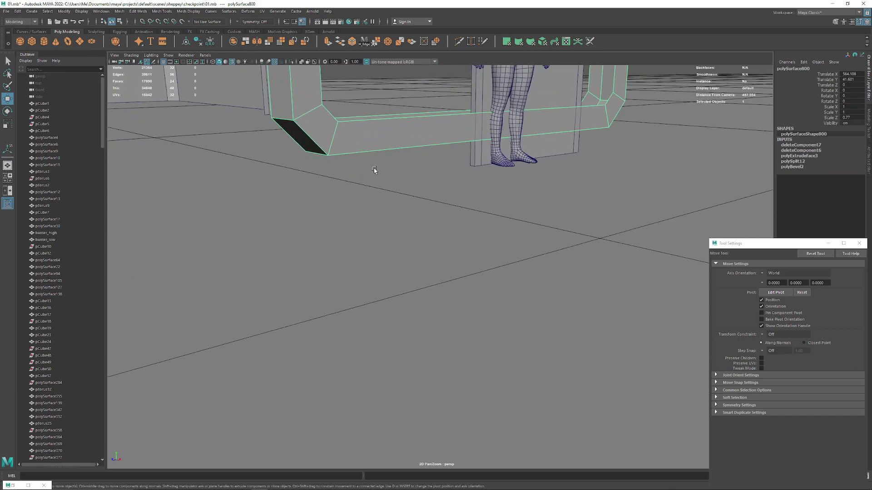
scroll(373, 187, up, 3)
key(f)
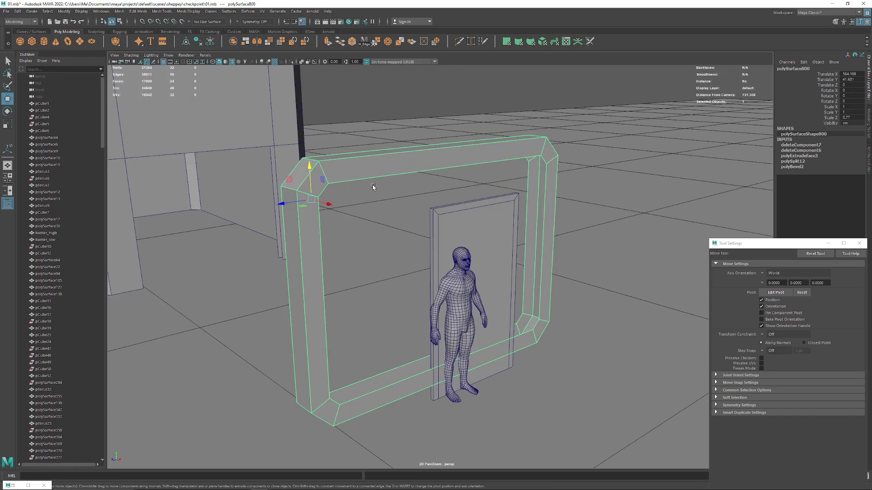
Snap the frame's pivot to its bottom corner and lower the frame toward the floor
key(d)
click(338, 429)
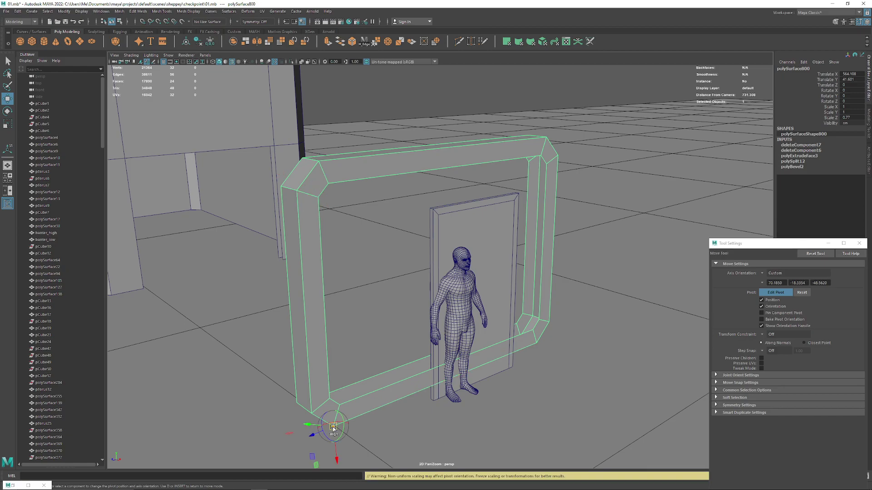
click(821, 255)
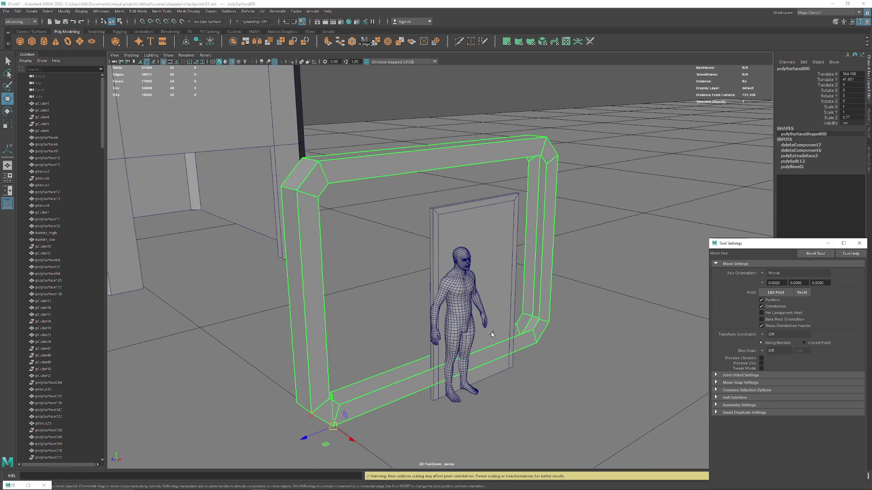
alt+middle_drag(347, 379, 316, 265)
drag(299, 278, 317, 286)
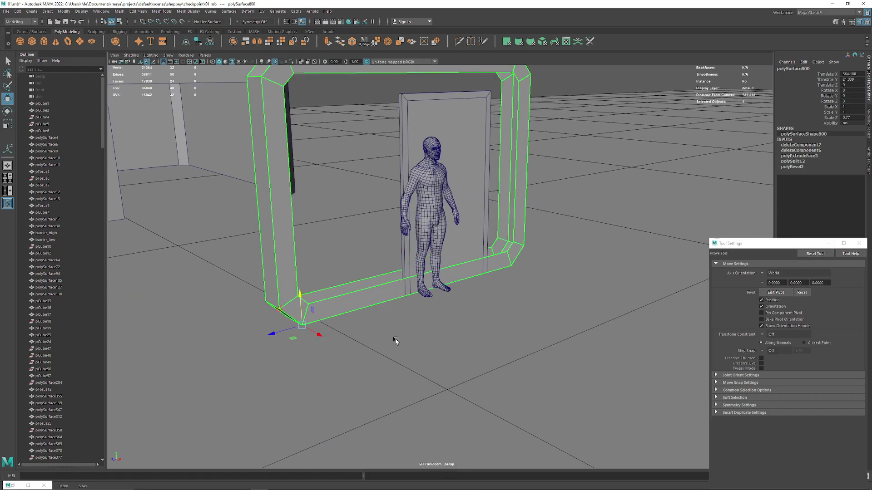
alt+drag(395, 340, 378, 270)
Delete the frame's bottom faces so the arch is open at the floor
right_drag(378, 271, 380, 288)
double_click(411, 268)
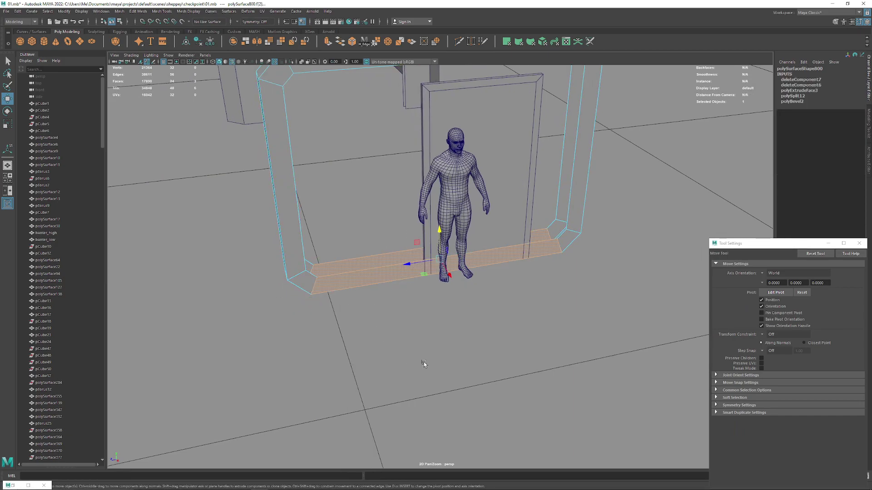
key(Delete)
mouse_move(399, 269)
alt+mouse_down()
mouse_move(362, 207)
mouse_move(291, 302)
mouse_move(271, 262)
alt+mouse_up()
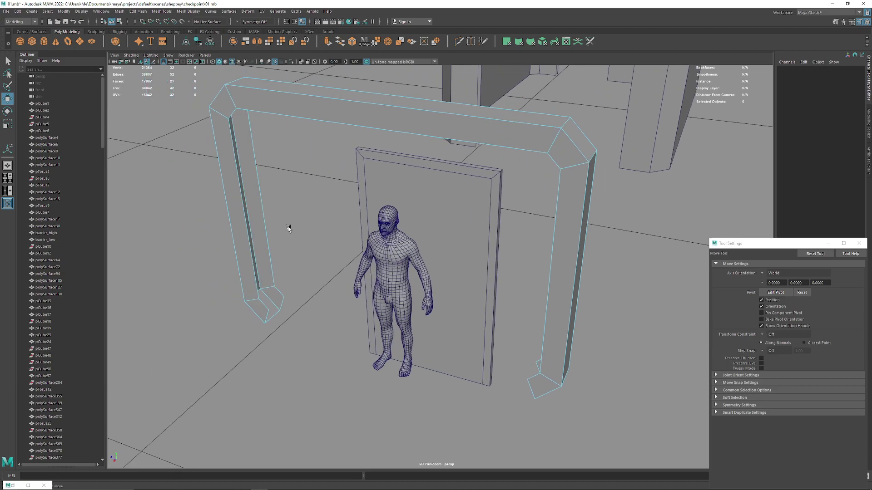
click(271, 317)
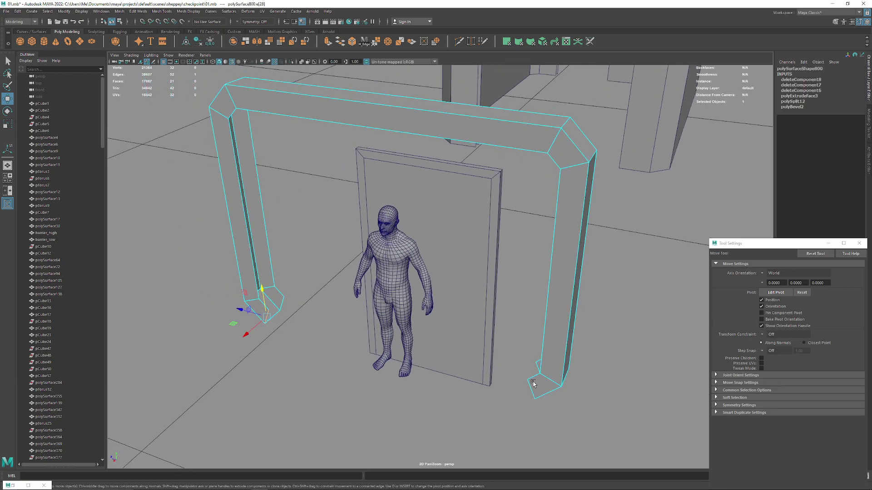
mouse_move(378, 296)
alt+mouse_down()
mouse_move(343, 268)
mouse_move(346, 275)
mouse_move(288, 248)
alt+mouse_up()
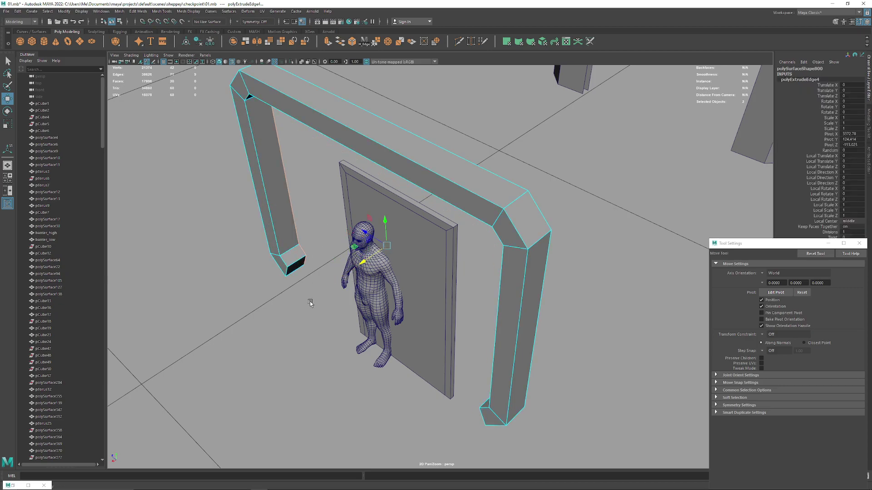
key(f)
alt+drag(310, 303, 556, 408)
key(ctrl+F9)
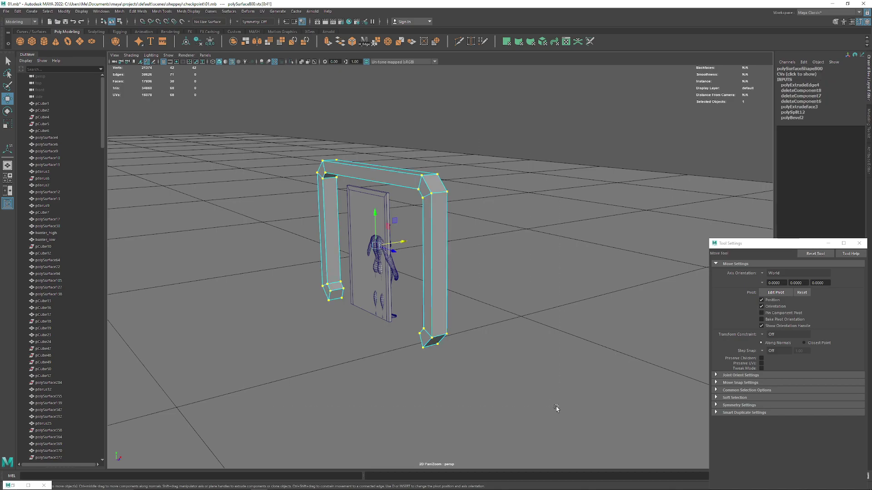
click(375, 44)
alt+drag(463, 234, 404, 190)
key(F8)
key(q)
mouse_move(447, 155)
alt+mouse_down()
mouse_move(327, 165)
mouse_move(341, 146)
mouse_move(53, 88)
alt+mouse_up()
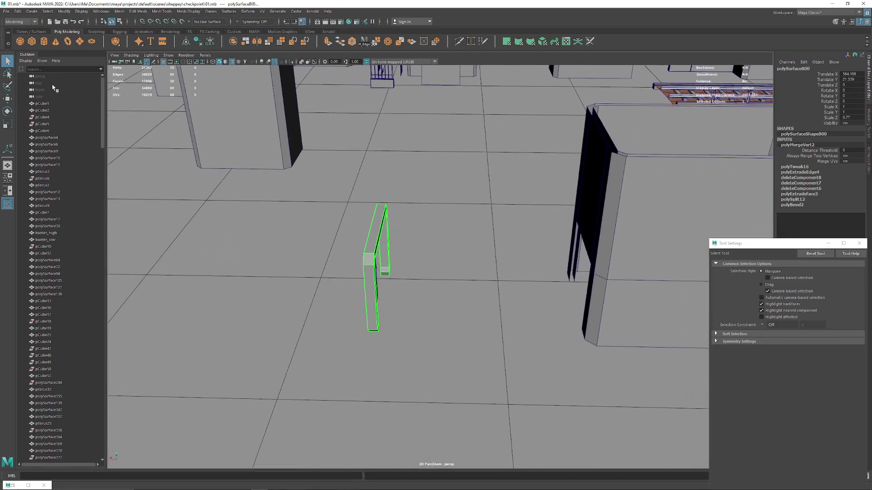
click(9, 101)
key(ctrl+d)
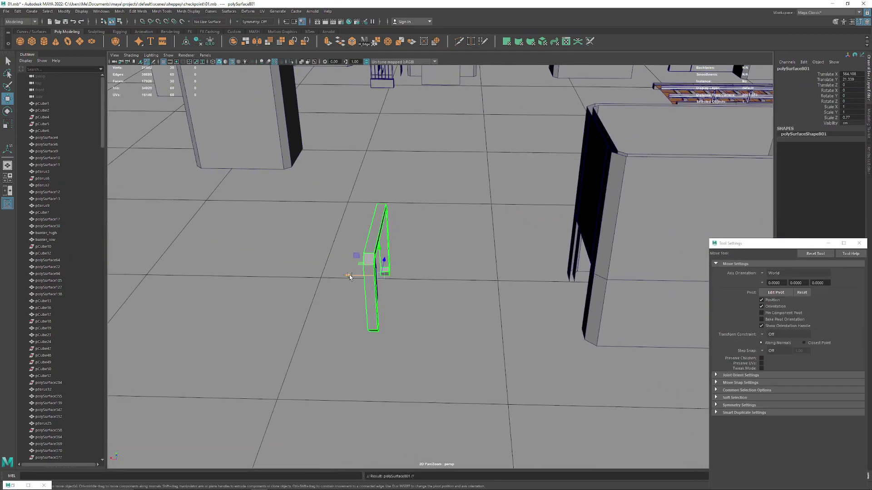
mouse_move(350, 277)
mouse_down()
mouse_move(461, 277)
mouse_move(425, 238)
mouse_move(415, 301)
mouse_up()
click(415, 301)
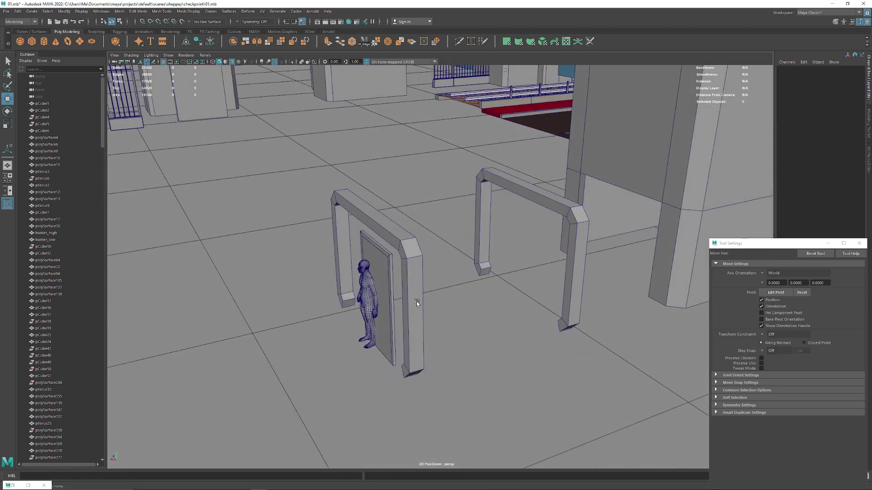
click(389, 259)
alt+drag(388, 260, 394, 219)
mouse_move(372, 288)
alt+mouse_down()
mouse_move(395, 250)
mouse_move(363, 255)
mouse_move(328, 244)
mouse_move(380, 272)
alt+mouse_up()
click(364, 254)
click(304, 247)
alt+drag(305, 248, 328, 209)
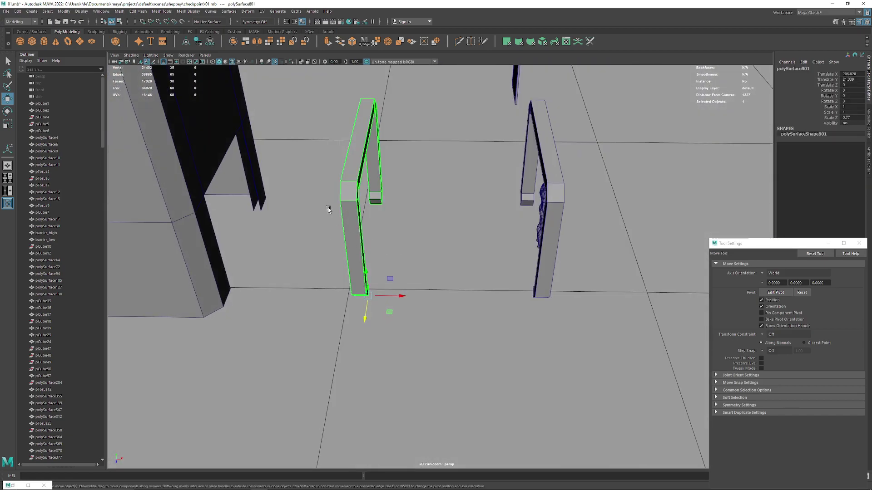
shift+click(527, 177)
alt+drag(526, 177, 279, 76)
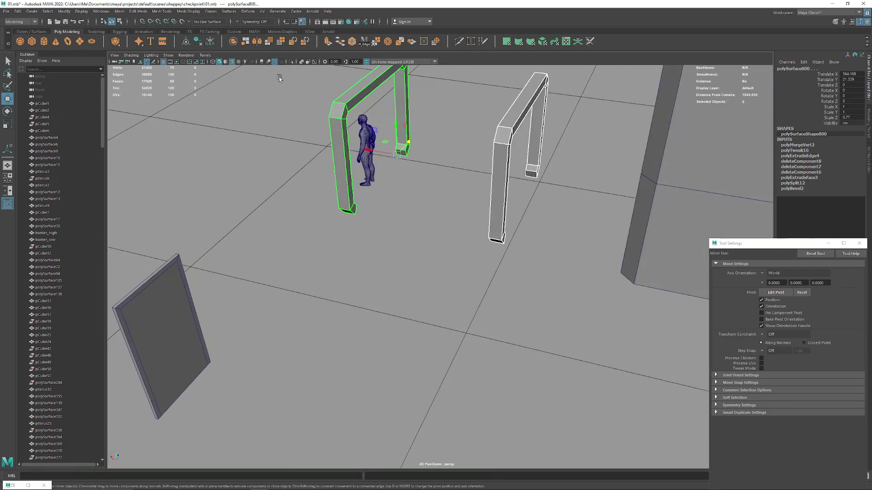
Combine both arches into one mesh and extrude the corner faces across to bridge them
click(233, 42)
alt+drag(255, 136, 291, 186)
right_drag(293, 186, 301, 188)
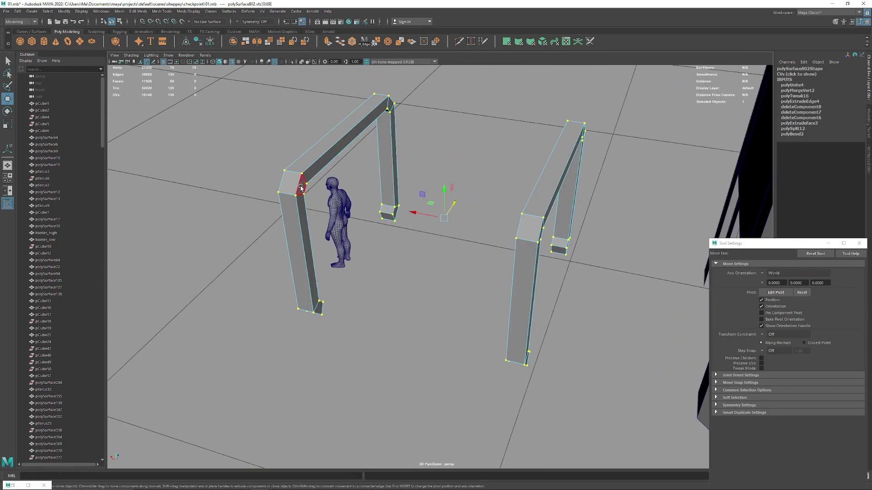
click(301, 188)
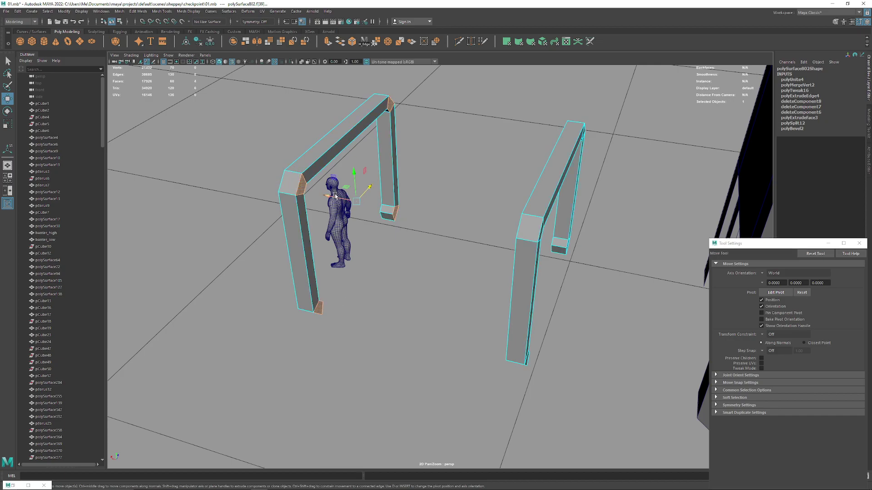
key(ctrl+e)
mouse_move(335, 196)
mouse_down()
mouse_move(447, 220)
mouse_move(369, 235)
mouse_up()
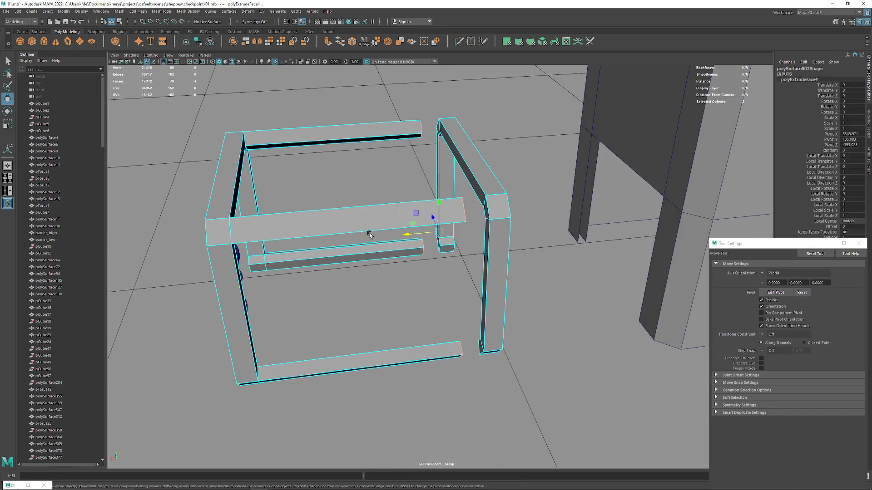
Delete the four leftover end faces of the extruded rails
scroll(389, 231, up, 2)
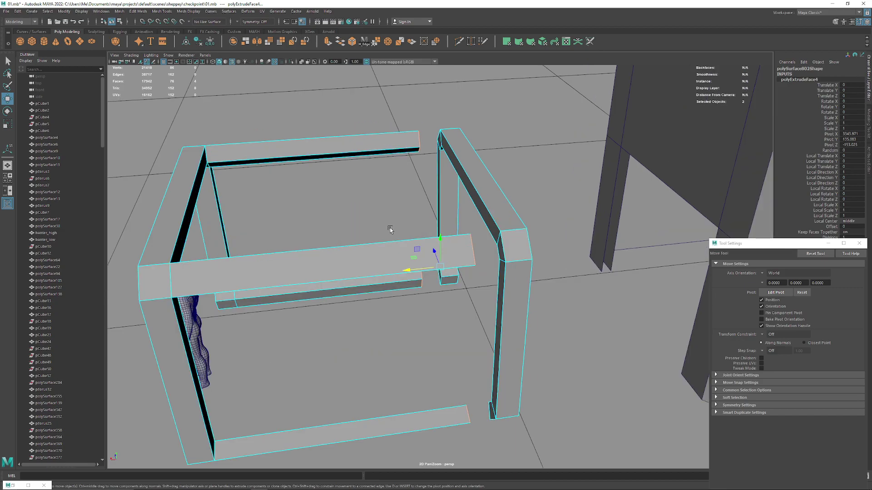
key(Delete)
click(504, 250)
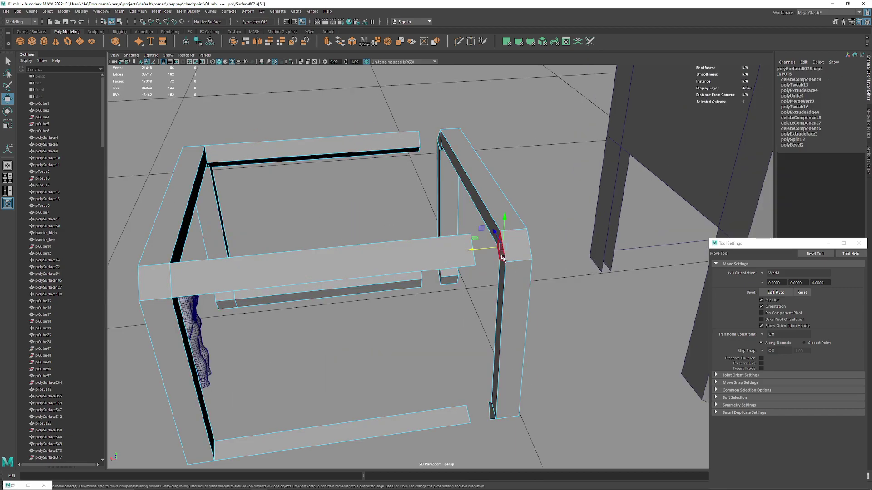
click(503, 256)
alt+drag(503, 258, 443, 247)
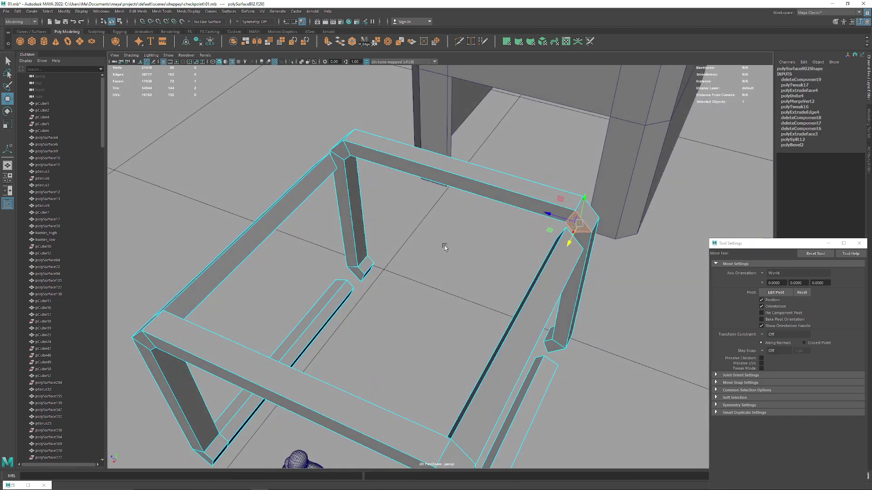
click(357, 273)
mouse_move(357, 273)
alt+mouse_down()
mouse_move(368, 257)
mouse_move(507, 378)
alt+mouse_up()
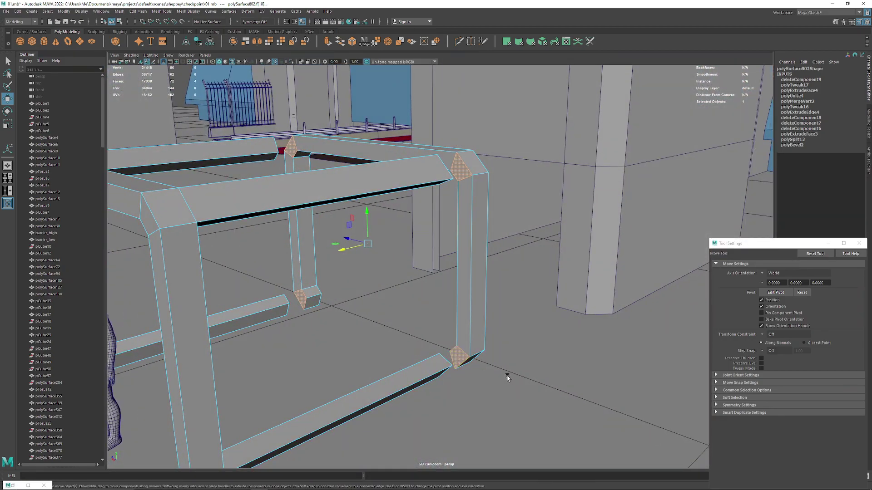
click(414, 308)
alt+drag(414, 308, 333, 186)
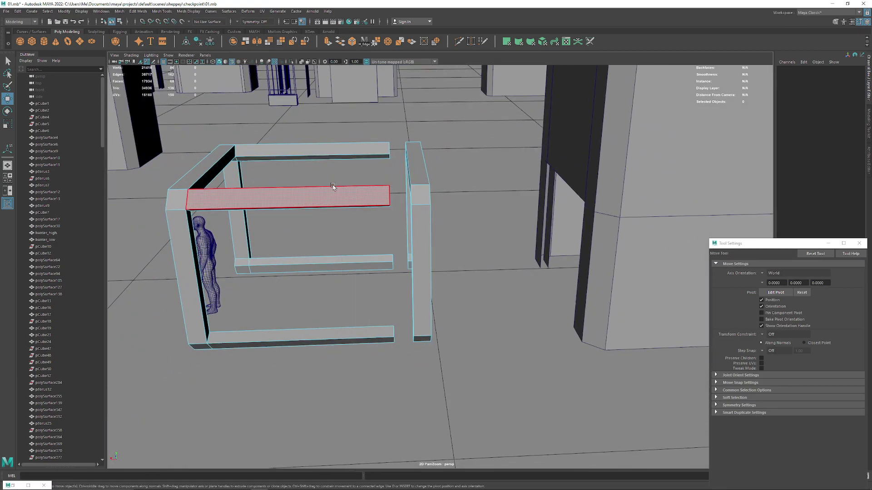
Point-snap the rail-end vertices onto the right arch's post
key(F9)
drag(337, 107, 392, 251)
drag(399, 357, 399, 358)
alt+drag(399, 357, 409, 299)
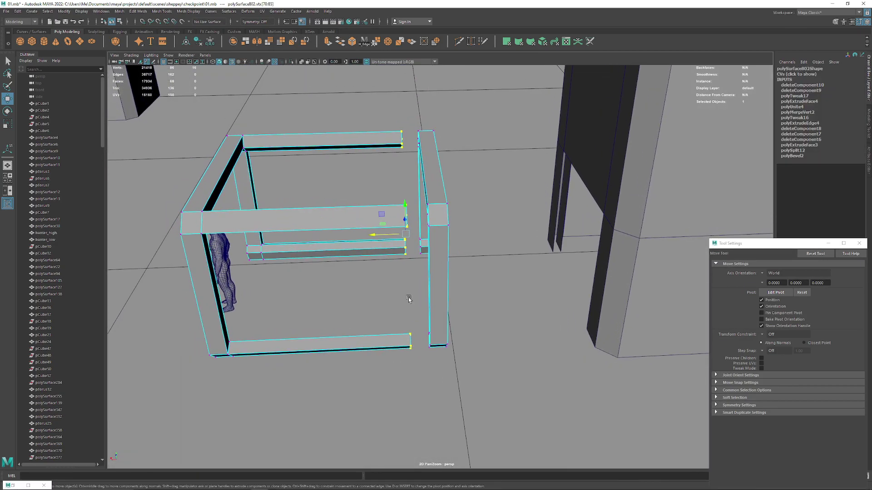
key(v)
drag(373, 236, 398, 233)
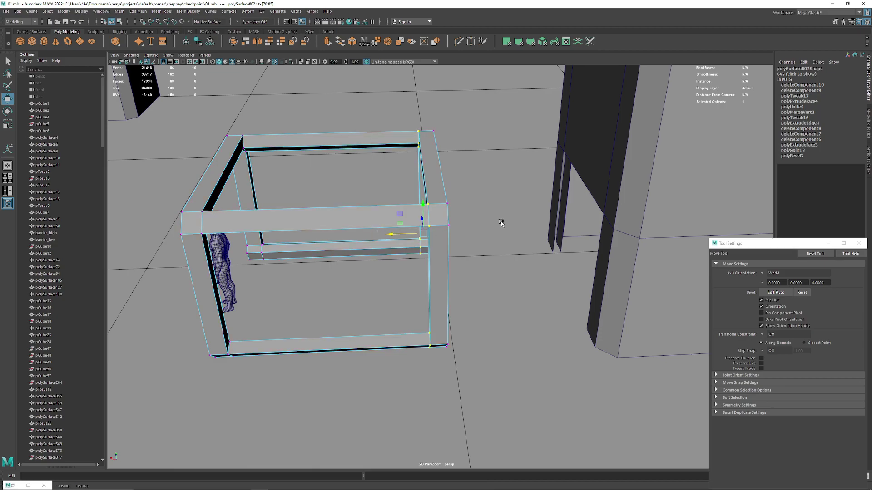
right_drag(431, 162, 454, 143)
Merge the overlapping vertices at the frame end
alt+drag(503, 161, 395, 237)
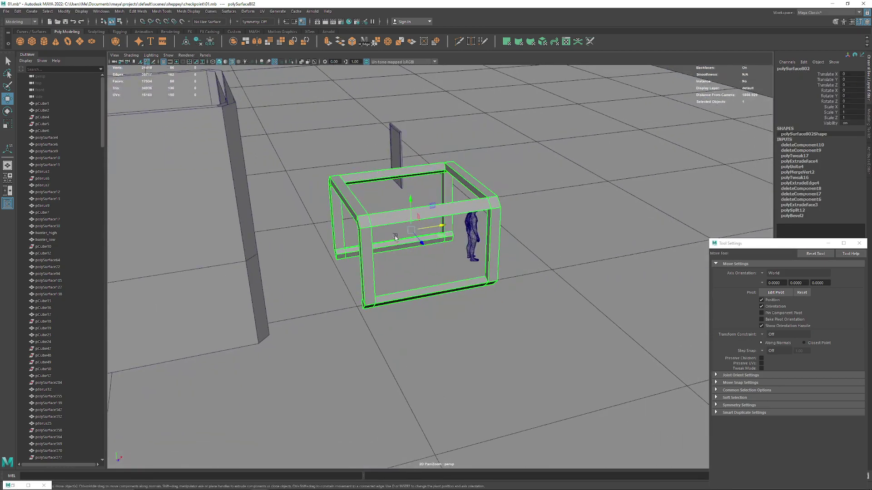
key(F9)
drag(313, 158, 411, 397)
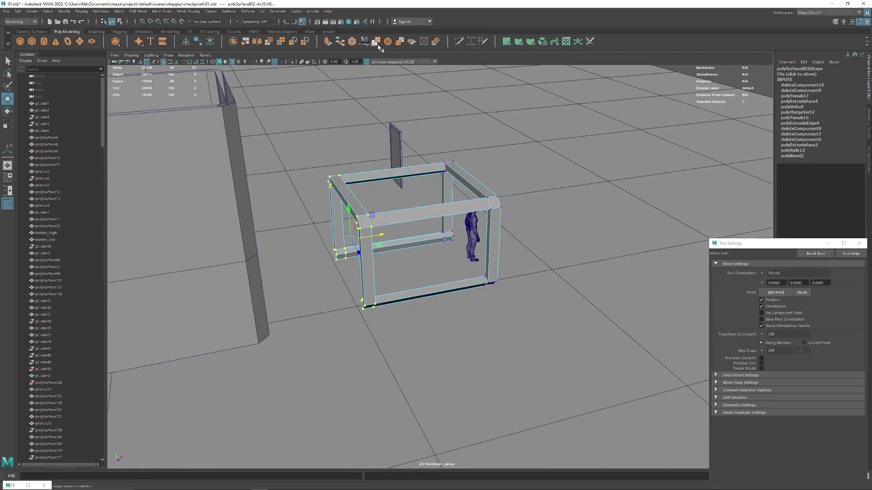
click(378, 46)
alt+drag(408, 181, 408, 218)
key(F8)
Duplicate the platform-edge railing and move the copy beside the frame
mouse_move(409, 218)
alt+right_down()
mouse_move(424, 238)
mouse_move(419, 170)
alt+right_up()
click(390, 200)
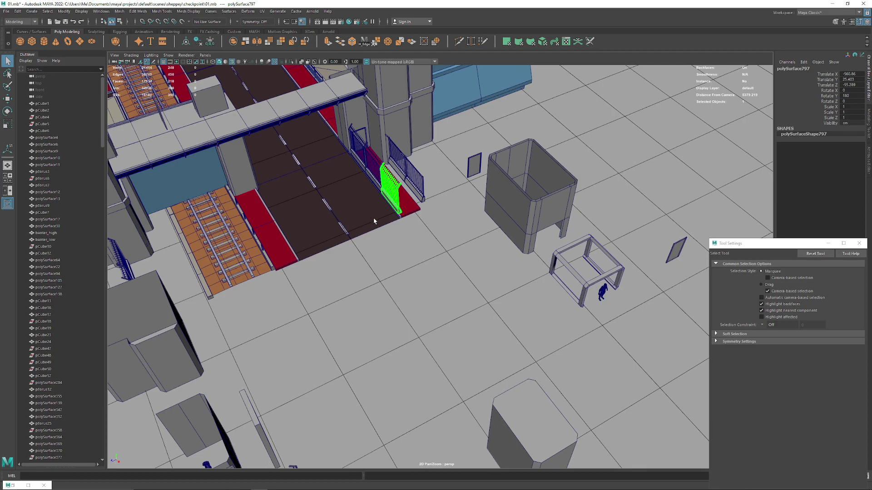
key(w)
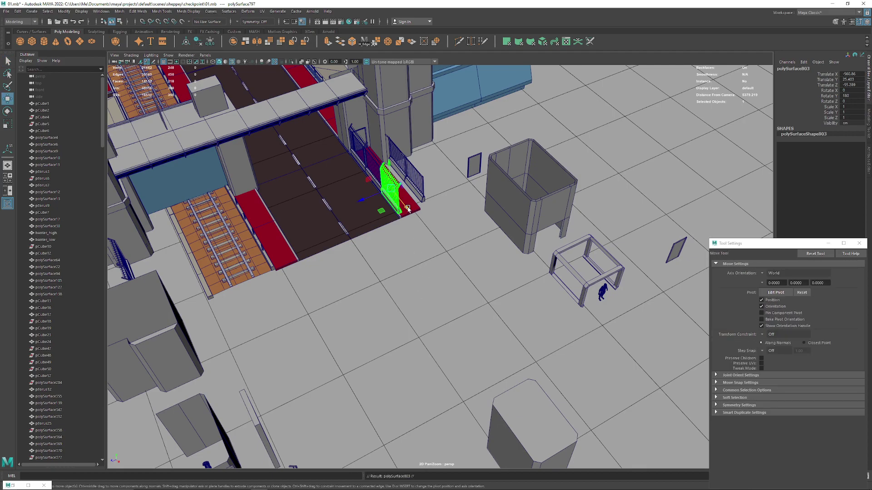
alt+drag(558, 341, 462, 453)
mouse_move(325, 330)
mouse_down()
mouse_move(436, 286)
mouse_move(451, 314)
mouse_move(473, 254)
mouse_up()
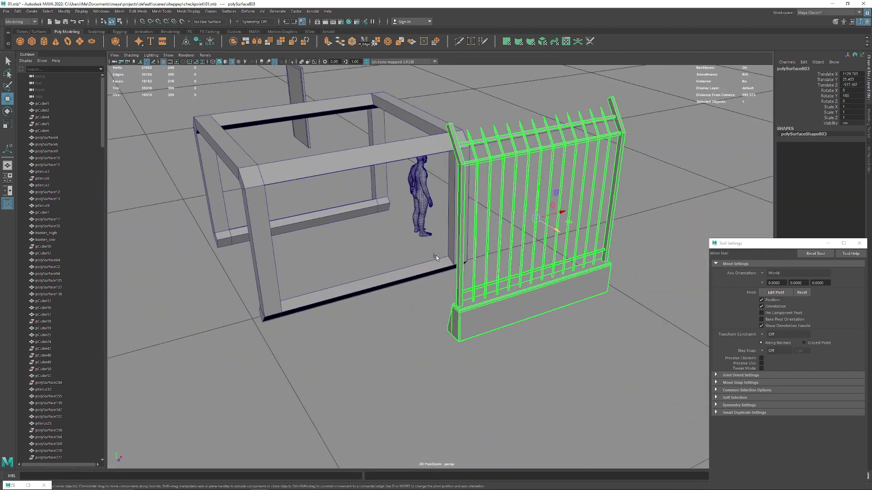
scroll(473, 237, up, 5)
Delete the base of the railing copy
right_drag(472, 223, 483, 241)
scroll(476, 222, down, 3)
click(457, 231)
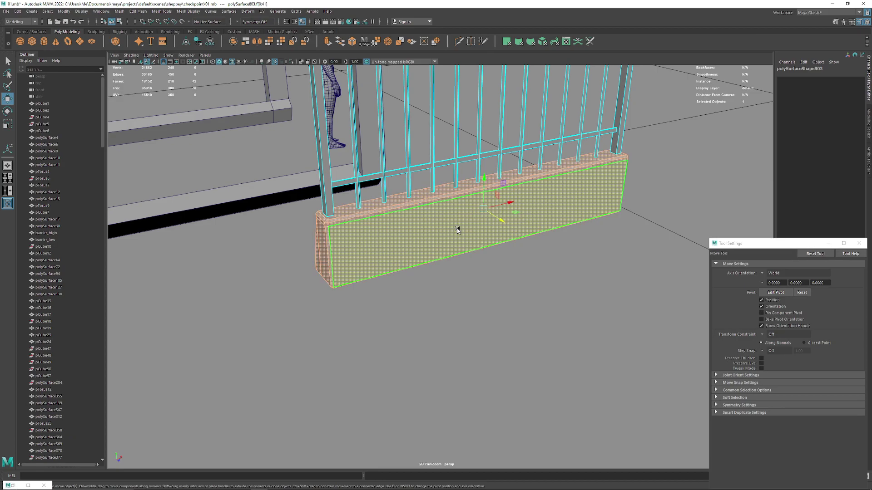
key(Delete)
scroll(454, 285, down, 5)
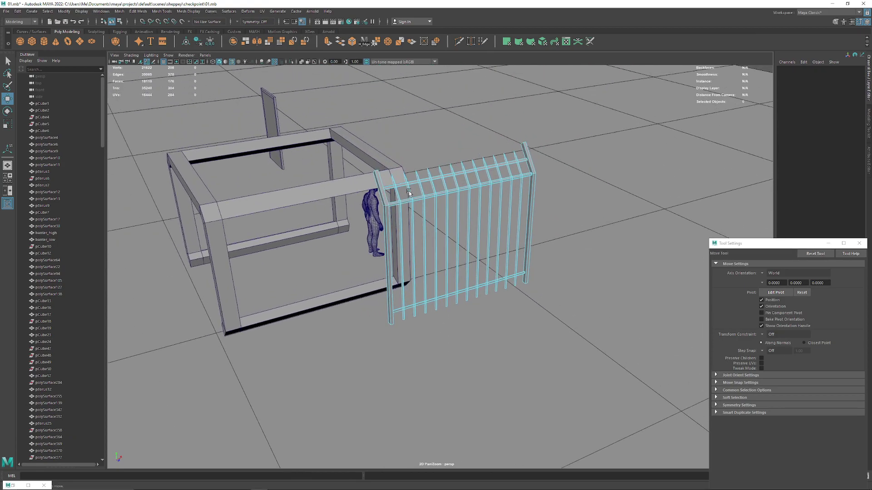
Delete the railing copy's spiked top rail and remaining top rail faces
mouse_move(454, 284)
alt+mouse_down()
mouse_move(438, 195)
mouse_move(385, 278)
alt+mouse_up()
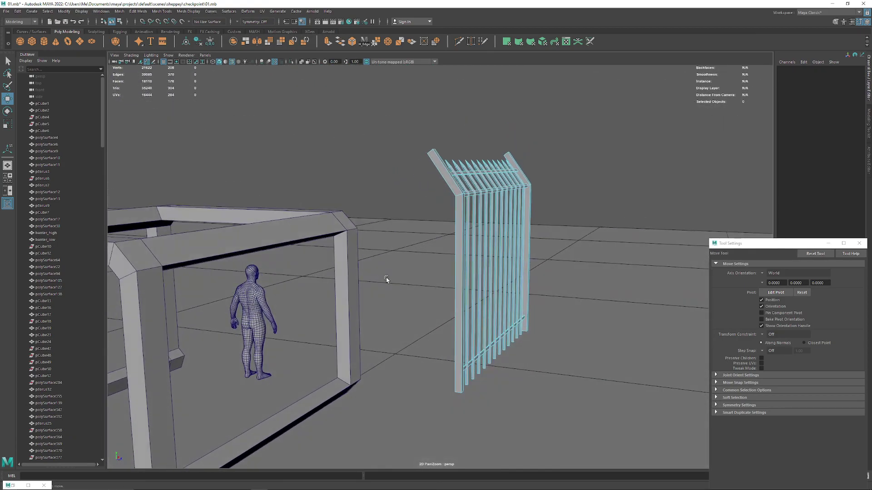
scroll(354, 400, up, 5)
mouse_move(354, 401)
alt+mouse_down()
mouse_move(412, 305)
mouse_move(459, 305)
alt+mouse_up()
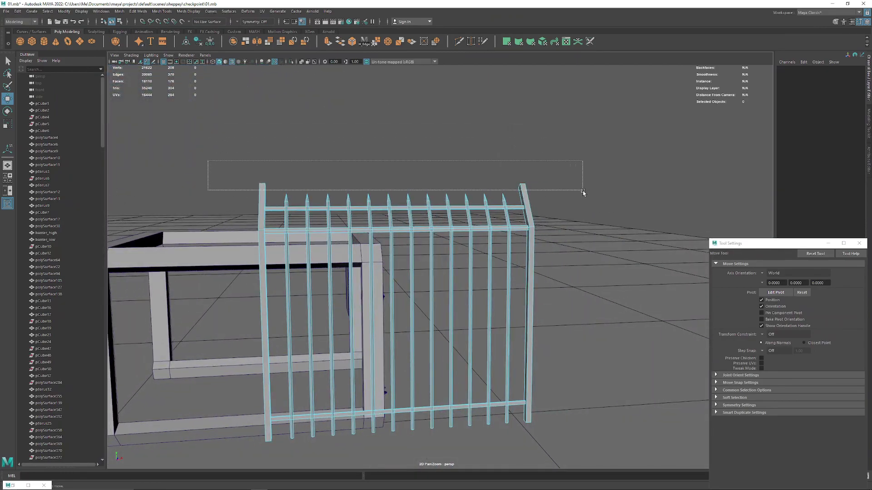
drag(601, 219, 530, 207)
key(Delete)
scroll(530, 206, up, 3)
click(533, 206)
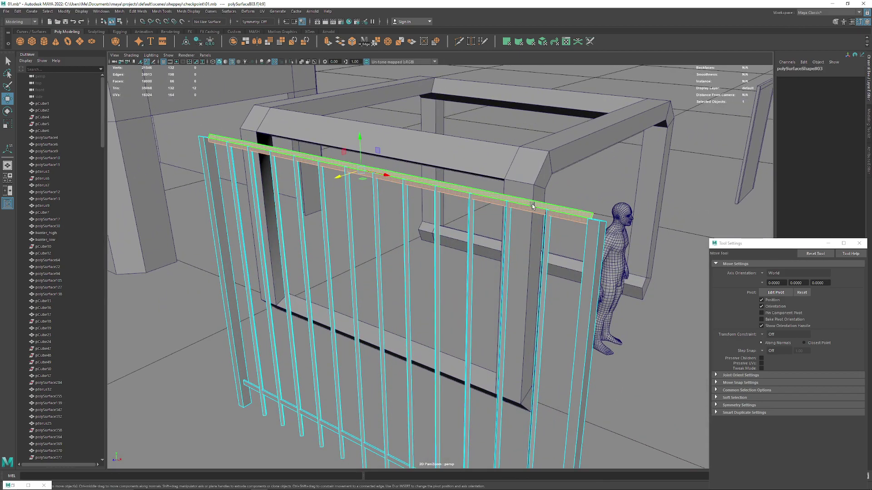
key(Delete)
Delete the railing copy's left and right posts
click(219, 179)
mouse_move(219, 178)
alt+mouse_down()
mouse_move(255, 175)
mouse_move(278, 147)
alt+mouse_up()
key(Delete)
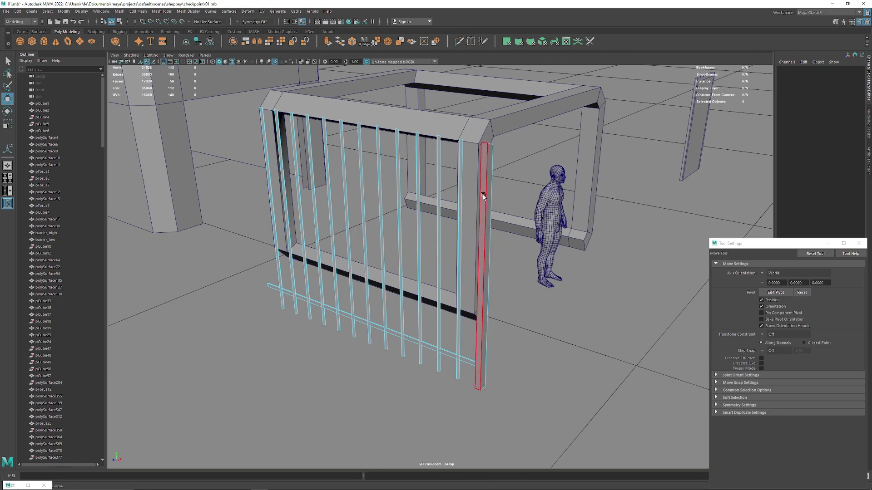
click(484, 196)
key(Delete)
alt+drag(484, 196, 279, 293)
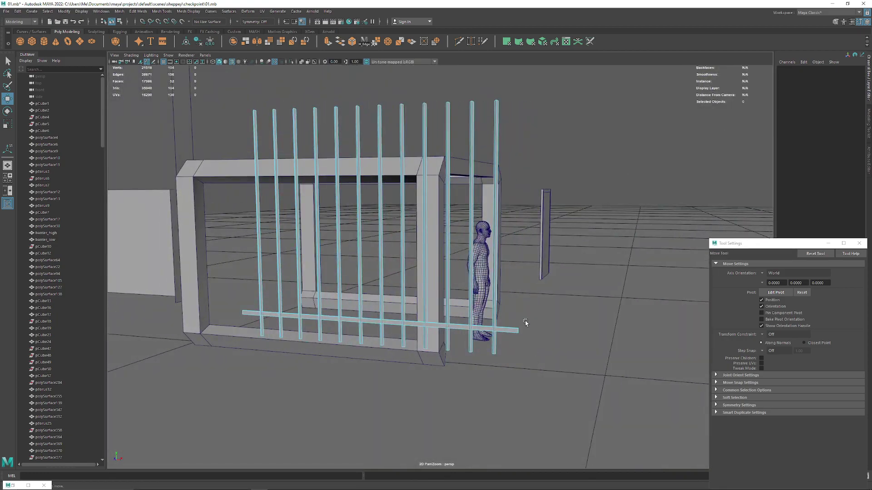
Move the remaining vertical bars sideways into the frame
click(509, 331)
mouse_move(508, 330)
alt+mouse_down()
mouse_move(386, 197)
mouse_move(214, 221)
mouse_move(267, 210)
mouse_move(479, 238)
alt+mouse_up()
click(380, 179)
mouse_move(577, 166)
mouse_down()
mouse_move(408, 162)
mouse_move(386, 184)
mouse_move(383, 208)
mouse_up()
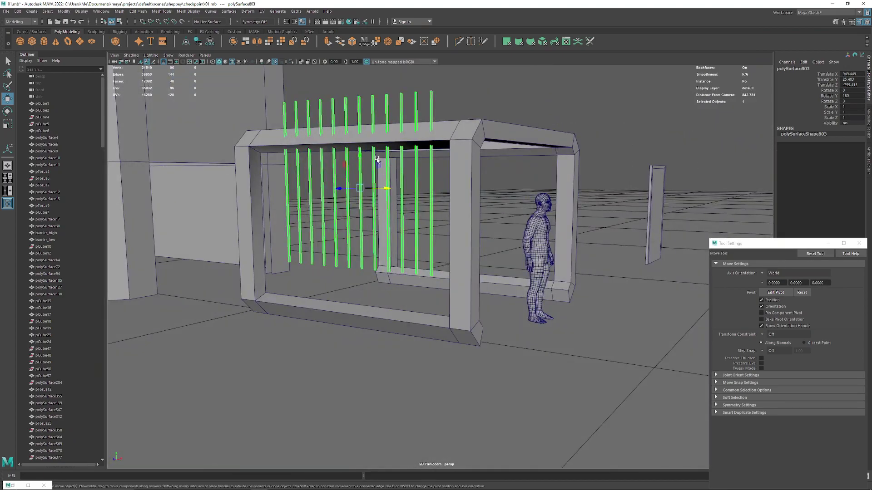
Lower the bars into the frame and adjust their position, undoing a slide that went too far
mouse_move(359, 161)
mouse_down()
mouse_move(359, 201)
mouse_move(399, 257)
mouse_move(374, 259)
mouse_move(389, 249)
mouse_move(412, 276)
mouse_move(432, 275)
mouse_move(416, 138)
mouse_move(389, 144)
mouse_move(364, 249)
mouse_move(350, 202)
mouse_move(366, 230)
mouse_up()
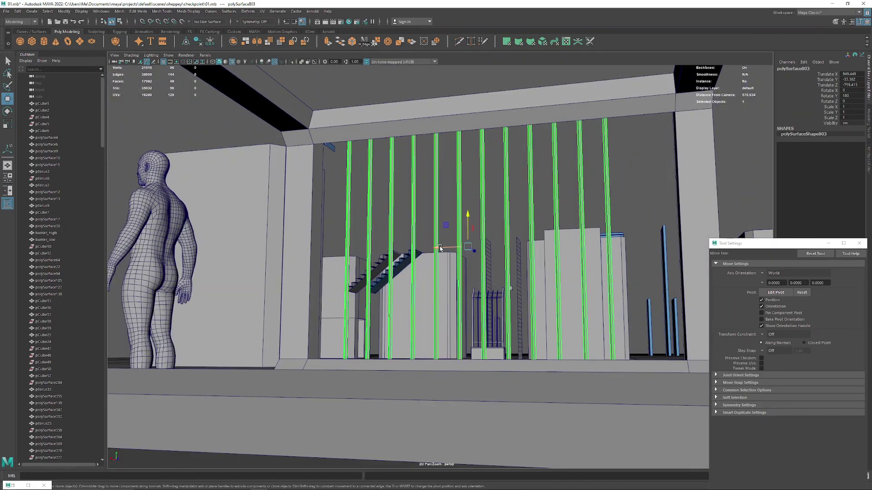
mouse_move(440, 249)
mouse_down()
mouse_move(321, 243)
mouse_move(284, 224)
mouse_move(349, 234)
mouse_move(336, 231)
mouse_move(347, 245)
mouse_move(311, 246)
mouse_move(359, 314)
mouse_move(370, 257)
mouse_move(395, 269)
mouse_move(373, 268)
mouse_move(403, 278)
mouse_move(389, 258)
mouse_move(375, 260)
mouse_move(400, 254)
mouse_move(403, 267)
mouse_move(372, 265)
mouse_up()
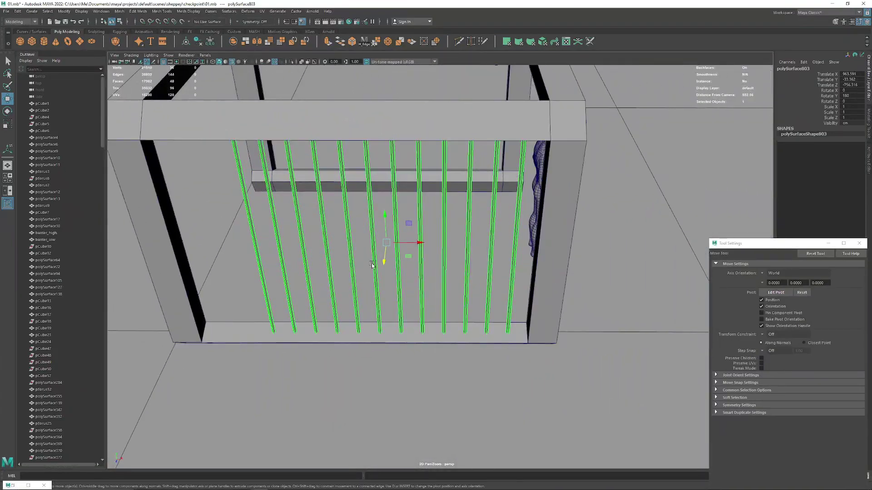
mouse_move(425, 243)
mouse_down()
mouse_move(415, 241)
mouse_move(491, 237)
mouse_up()
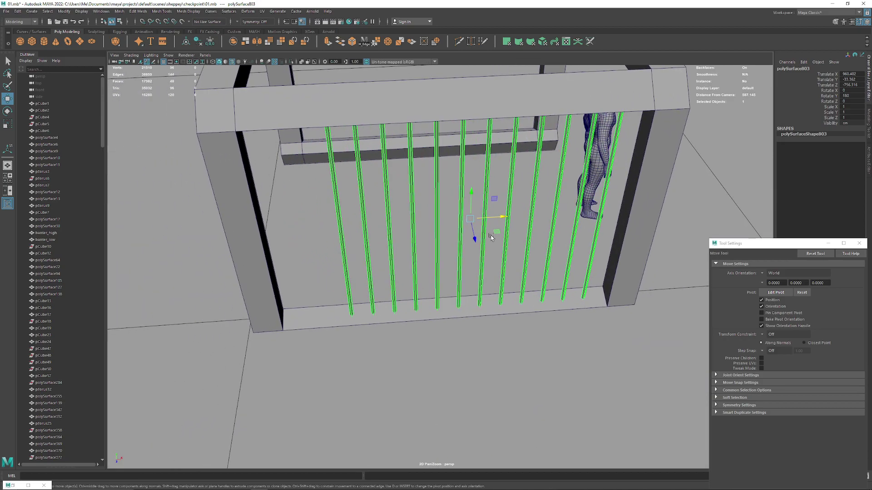
mouse_move(491, 236)
middle_down()
mouse_move(272, 233)
mouse_move(230, 236)
mouse_move(230, 243)
middle_up()
alt+right_drag(230, 242, 380, 270)
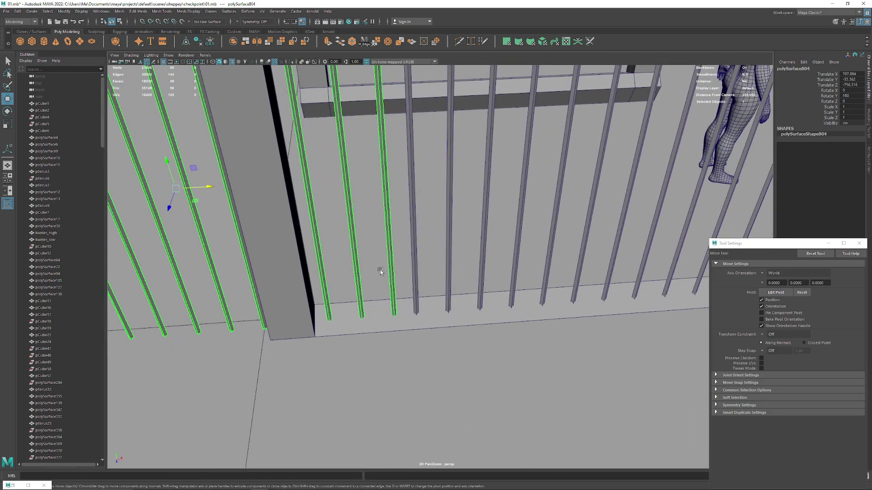
key(ctrl+z)
key(ctrl+z)
key(ctrl+z)
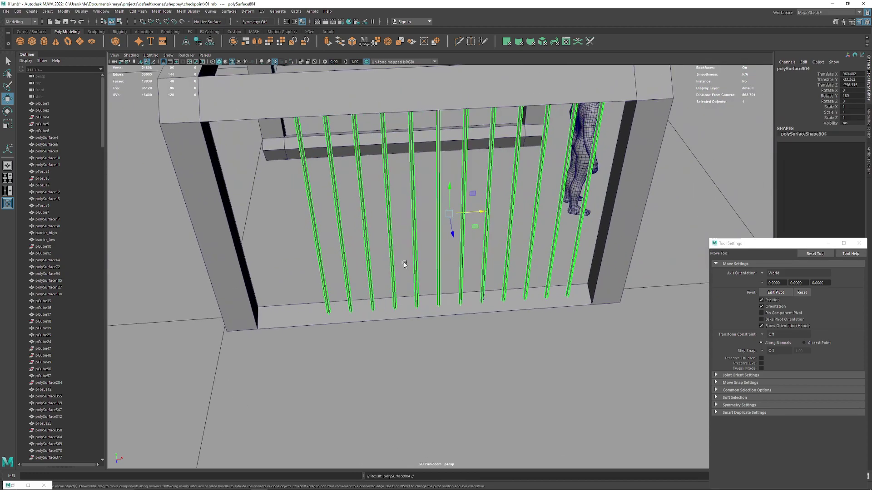
alt+right_drag(453, 230, 436, 358)
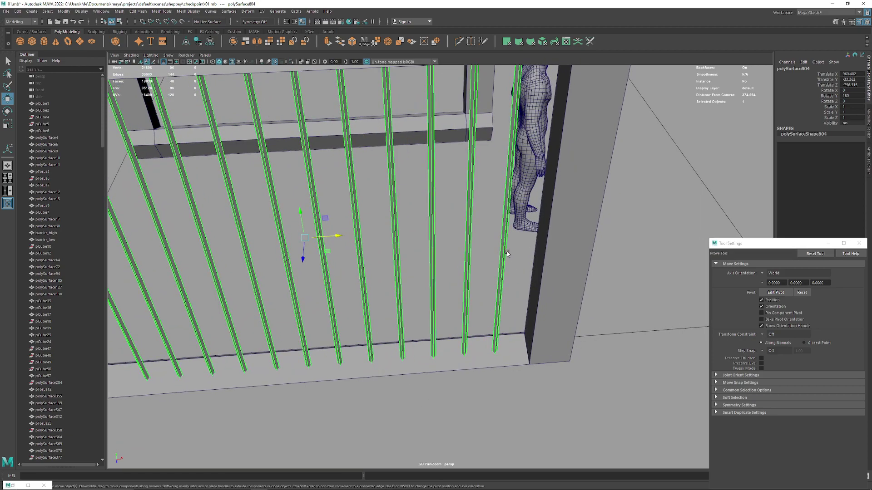
Return the loose bars to Object Mode and shift them left along X beside the wall
right_drag(507, 253, 502, 250)
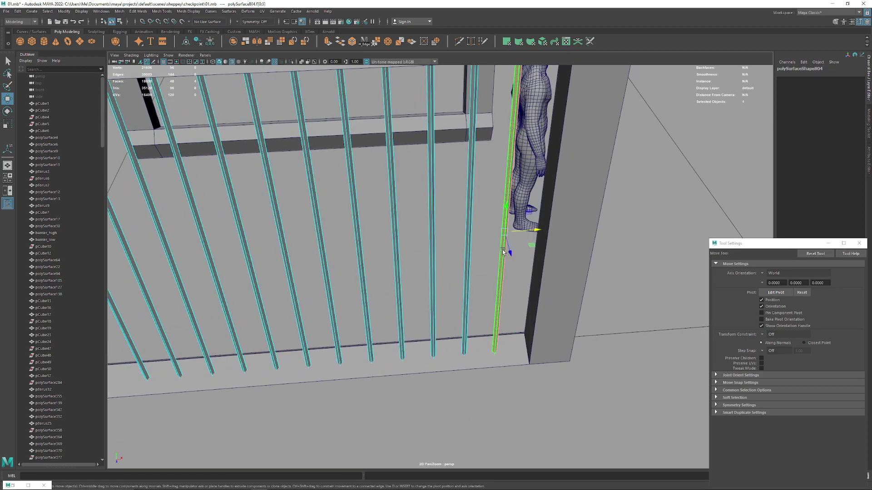
click(502, 249)
right_drag(489, 243, 519, 233)
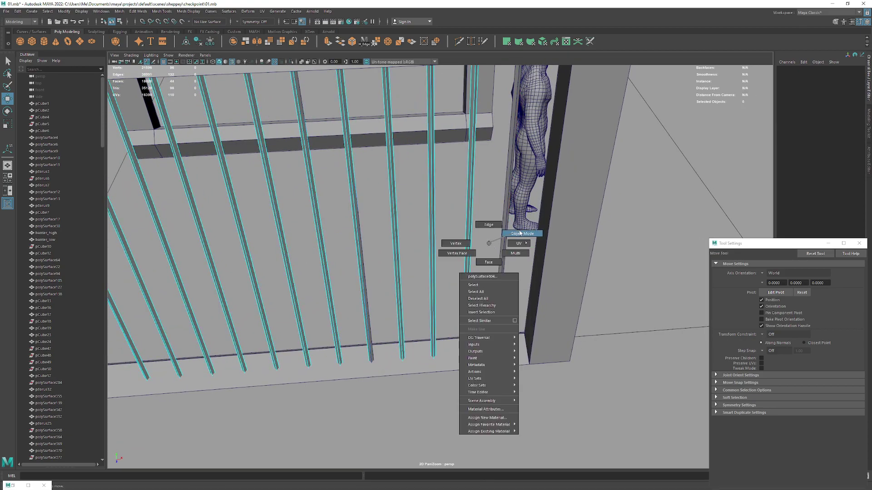
alt+drag(520, 233, 426, 303)
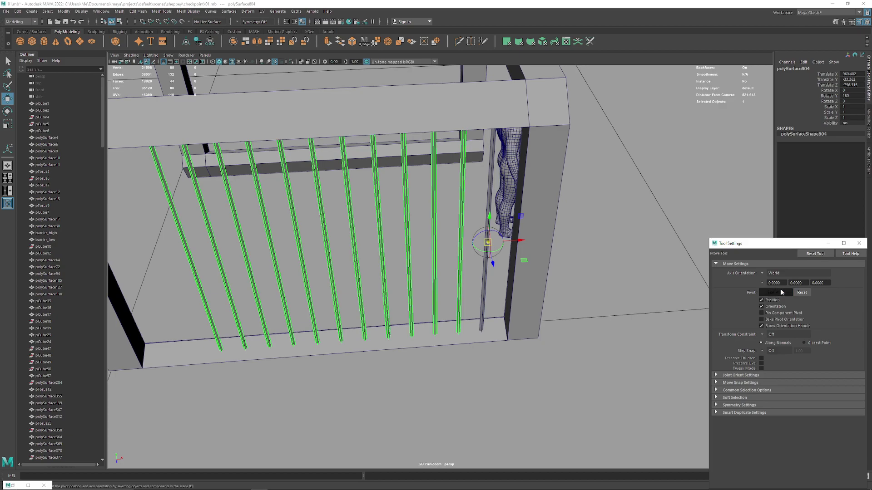
mouse_move(527, 238)
mouse_down()
mouse_move(313, 248)
mouse_move(457, 229)
mouse_up()
scroll(336, 210, up, 3)
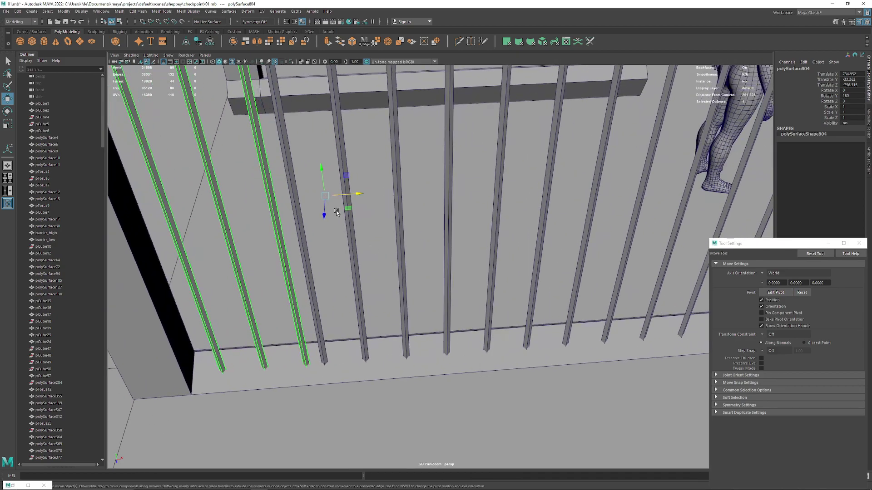
drag(356, 195, 328, 195)
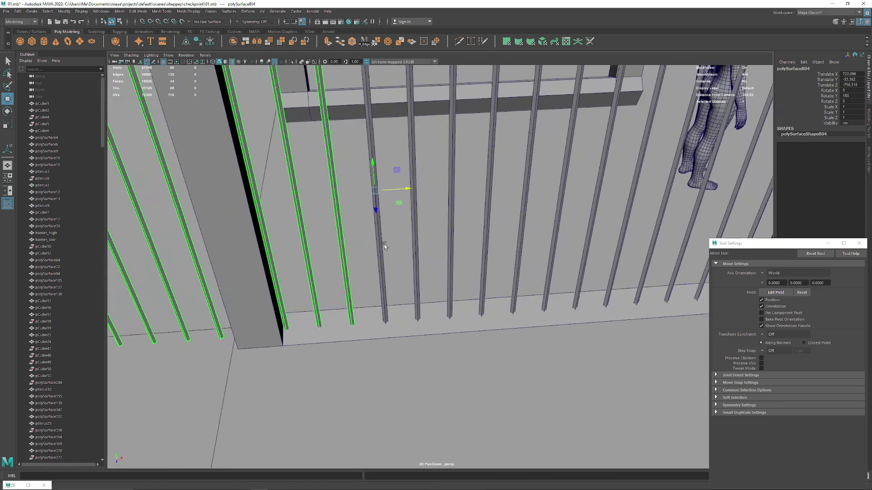
scroll(325, 367, down, 5)
alt+drag(386, 236, 367, 207)
right_drag(352, 198, 352, 199)
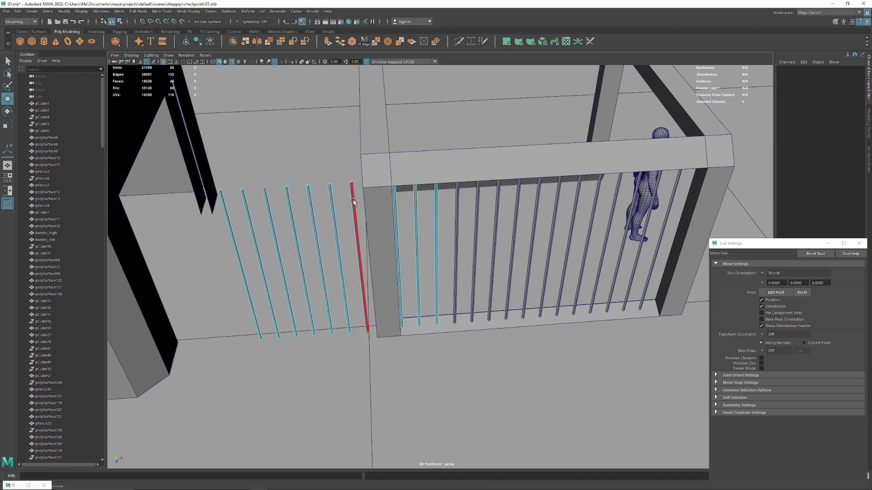
Select the cage's left-end vertices and move them out to the wall
scroll(353, 201, down, 5)
alt+drag(354, 200, 369, 144)
scroll(381, 230, up, 3)
scroll(381, 231, up, 1)
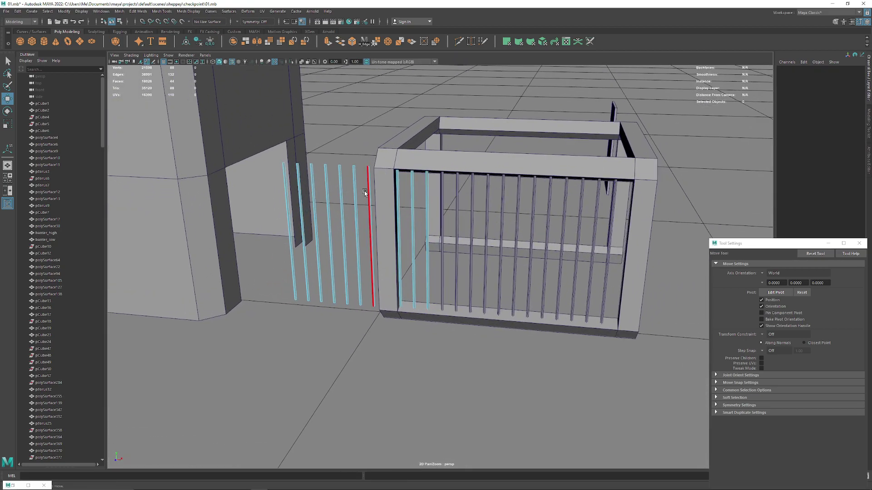
key(F8)
scroll(395, 199, down, 2)
click(411, 163)
mouse_move(411, 163)
alt+mouse_down()
mouse_move(403, 200)
mouse_move(412, 233)
alt+mouse_up()
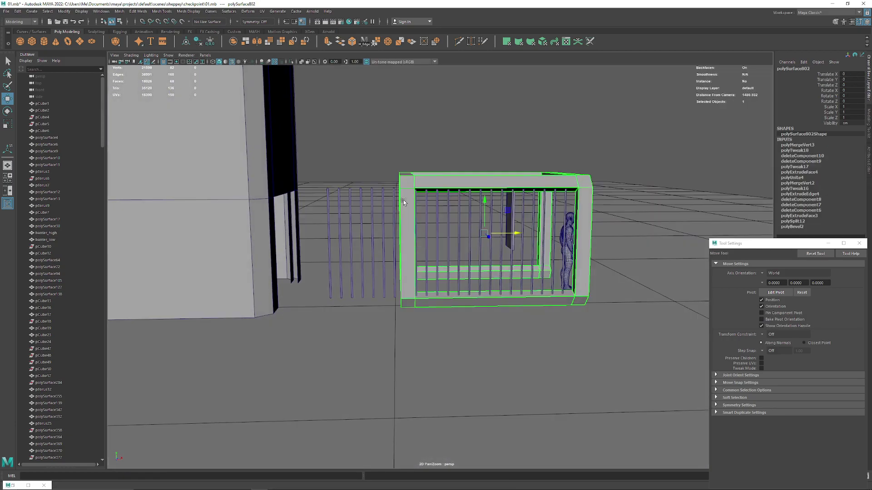
right_drag(412, 233, 379, 226)
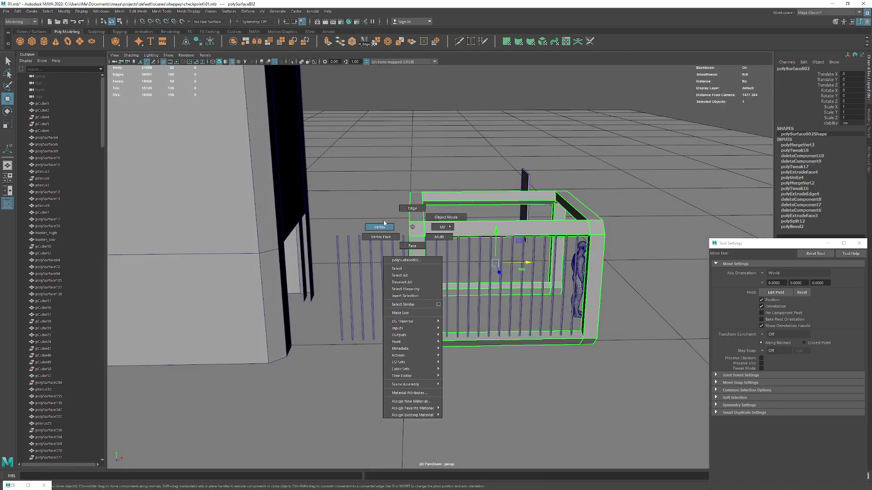
drag(361, 113, 423, 259)
mouse_move(475, 425)
mouse_down()
mouse_move(454, 251)
mouse_move(406, 132)
mouse_up()
Check the extended cage, return to Object Mode and clear the selection
scroll(443, 253, up, 3)
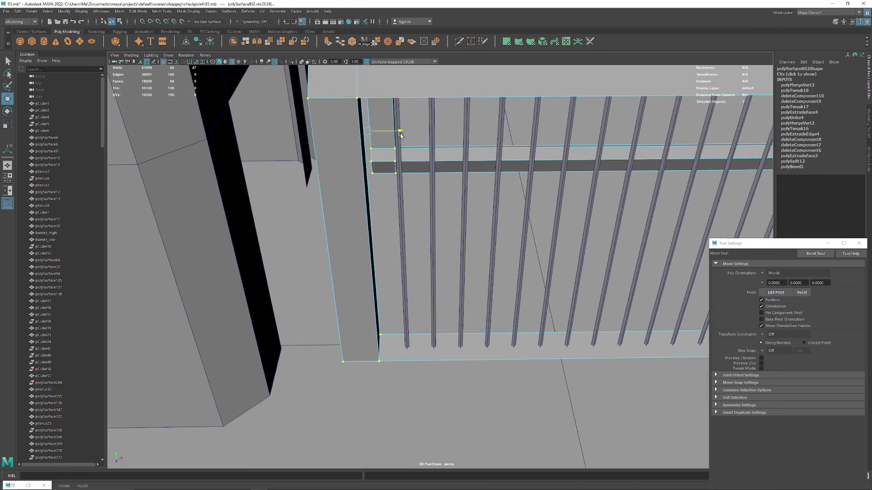
scroll(400, 135, down, 5)
mouse_move(401, 135)
alt+mouse_down()
mouse_move(300, 135)
mouse_move(334, 141)
alt+mouse_up()
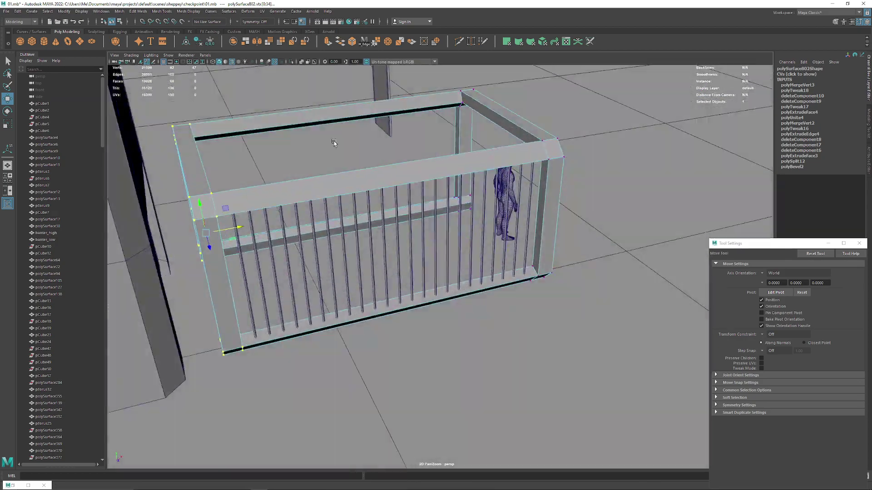
scroll(492, 225, up, 5)
scroll(492, 226, down, 5)
mouse_move(492, 226)
alt+mouse_down()
mouse_move(361, 175)
mouse_move(448, 249)
mouse_move(500, 171)
alt+mouse_up()
scroll(361, 175, up, 2)
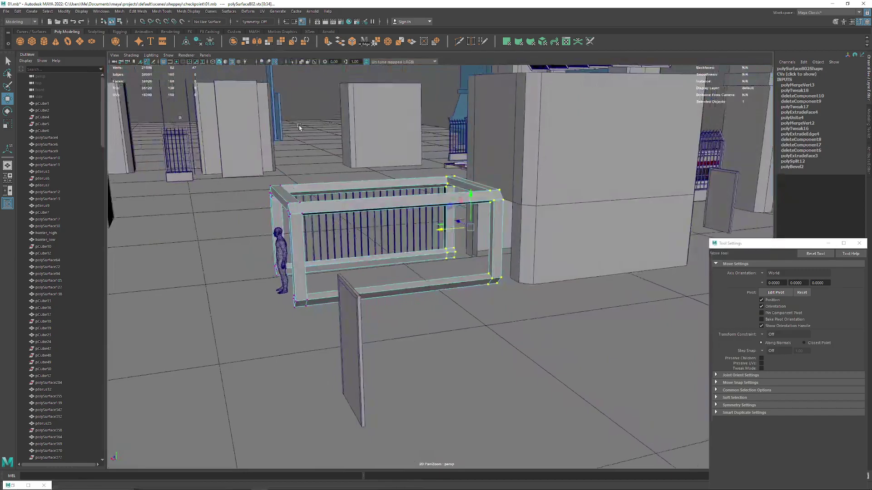
key(F8)
scroll(499, 171, up, 3)
scroll(499, 171, down, 3)
click(529, 80)
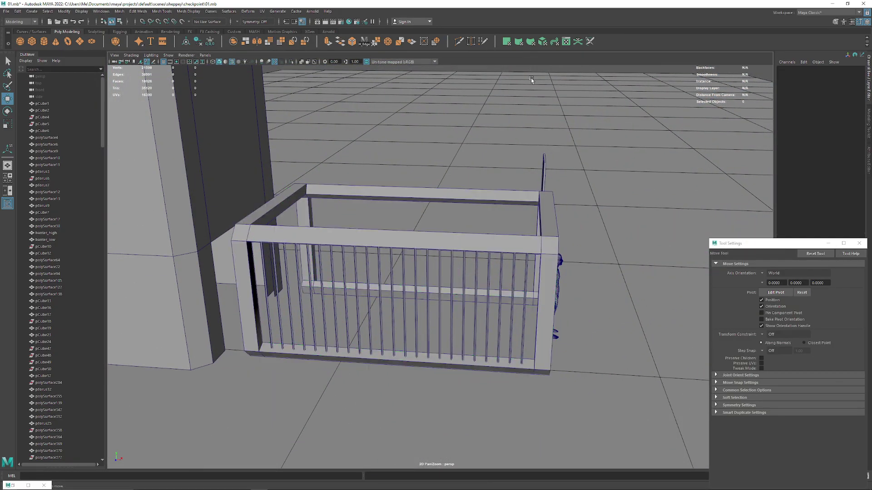
mouse_move(529, 80)
alt+mouse_down()
mouse_move(353, 182)
mouse_move(482, 196)
mouse_move(382, 111)
mouse_move(338, 228)
mouse_move(313, 200)
alt+mouse_up()
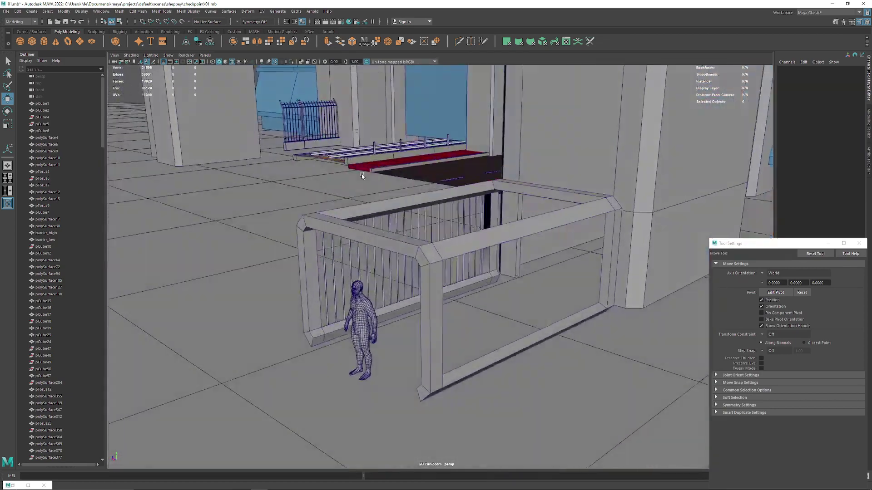
Select all of the cage's vertices and merge them with Edit Mesh > Merge
scroll(352, 181, up, 3)
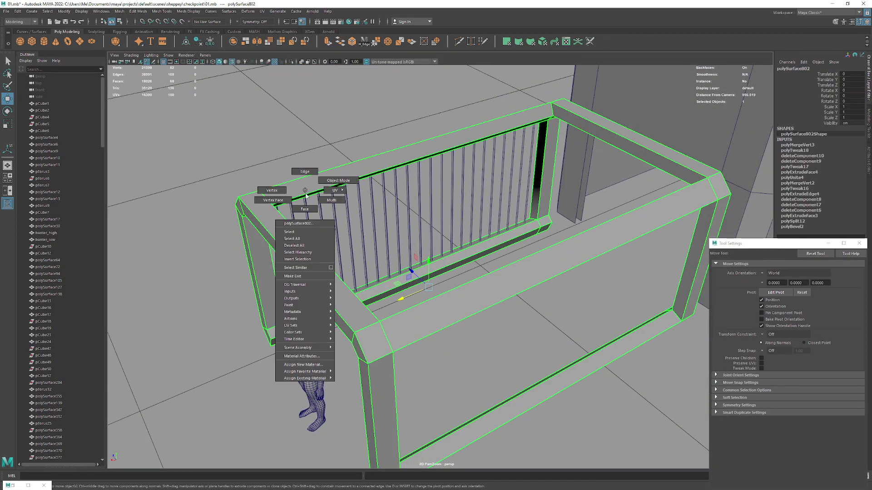
right_drag(311, 195, 311, 214)
click(436, 140)
alt+drag(469, 211, 352, 124)
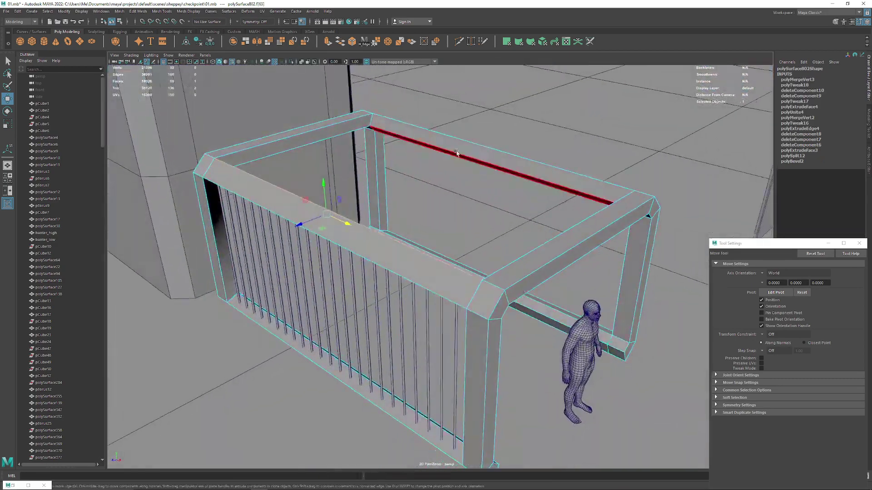
click(352, 124)
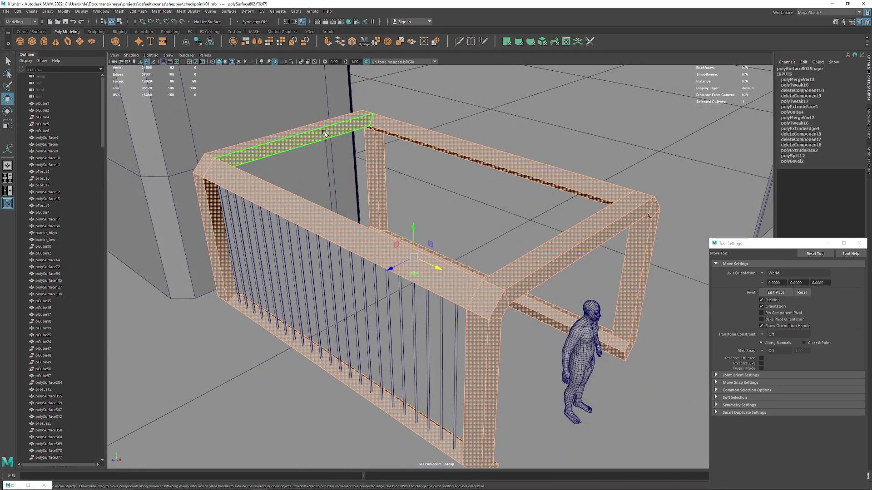
double_click(376, 120)
click(376, 120)
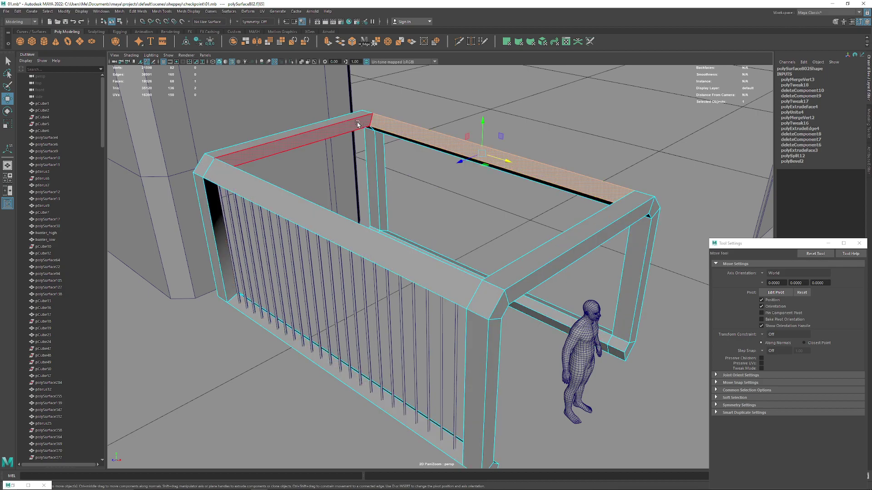
mouse_move(358, 123)
alt+mouse_down()
mouse_move(352, 142)
mouse_move(306, 117)
mouse_move(257, 122)
mouse_move(259, 140)
mouse_move(290, 172)
alt+mouse_up()
scroll(290, 172, down, 5)
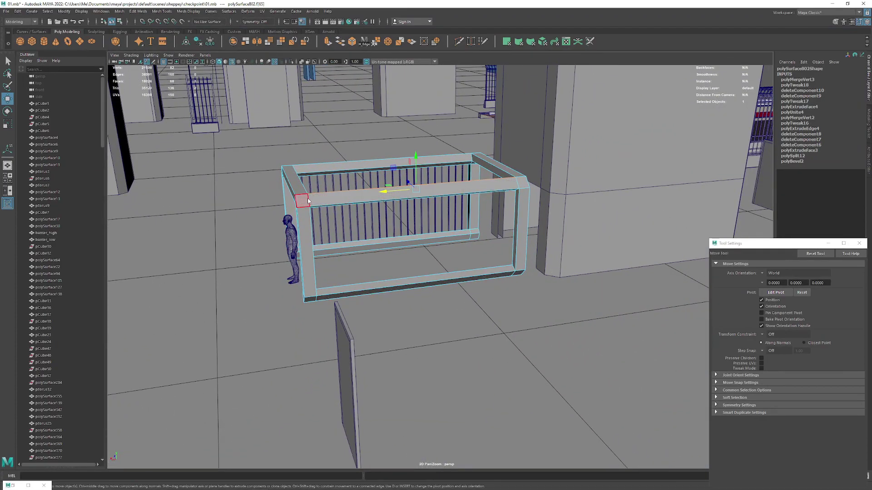
right_drag(307, 201, 278, 202)
drag(231, 117, 586, 382)
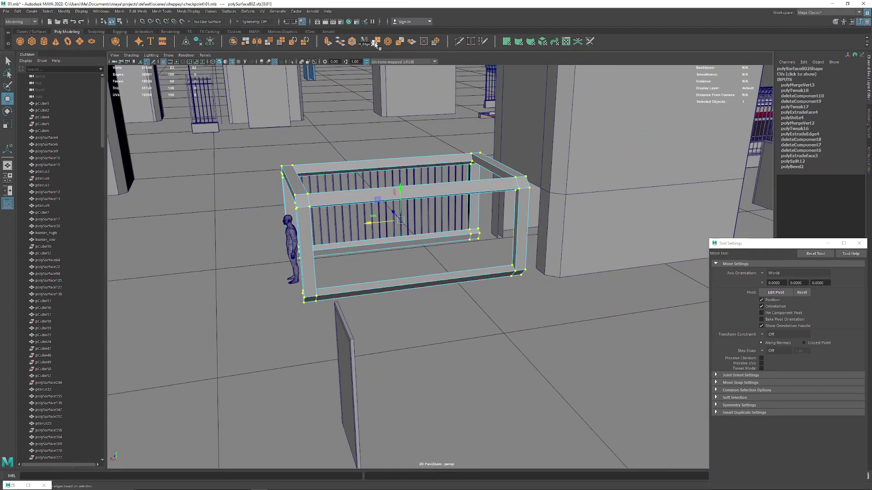
click(376, 42)
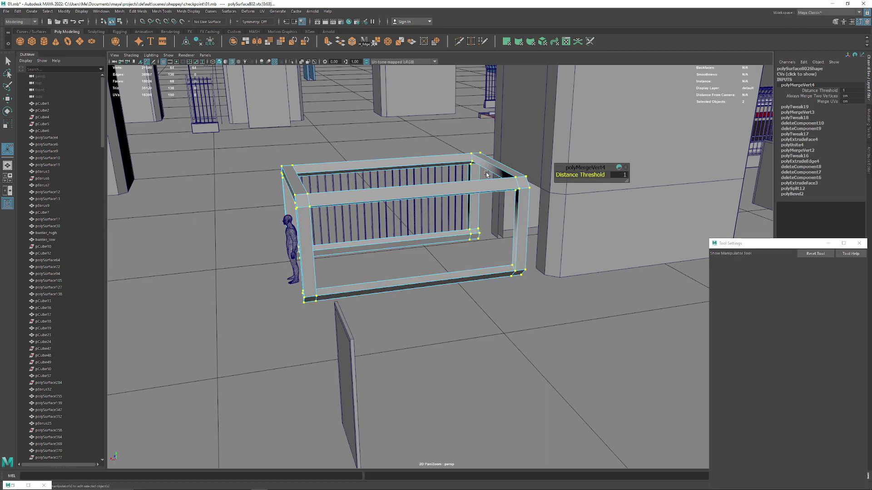
Soften the cage's edges with Mesh Display > Soften Edge
alt+drag(493, 179, 448, 150)
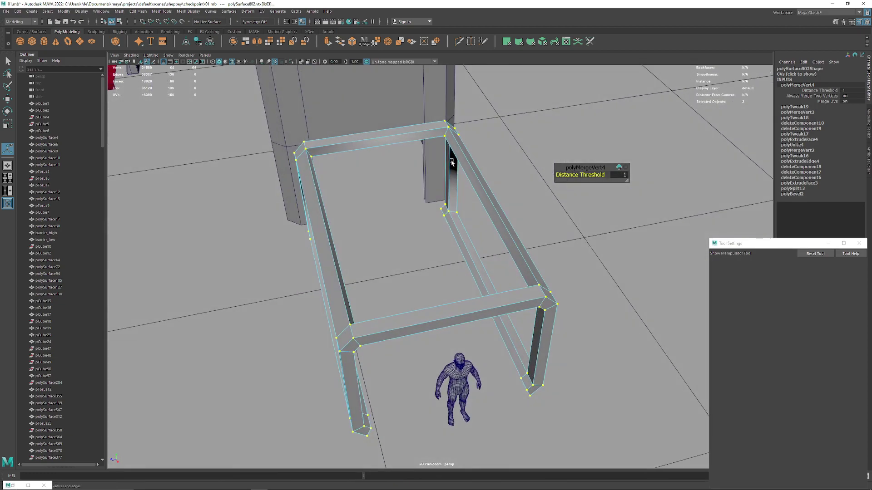
right_drag(448, 146, 424, 114)
click(210, 11)
mouse_move(229, 11)
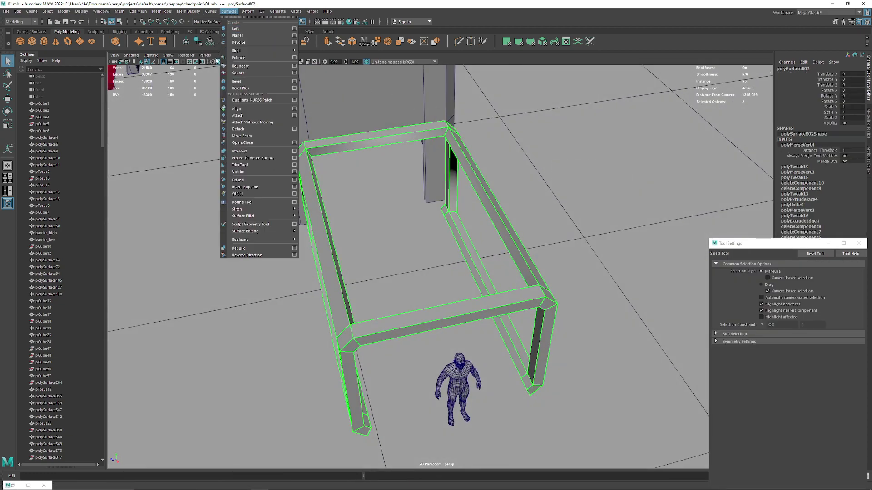
mouse_move(184, 11)
click(202, 69)
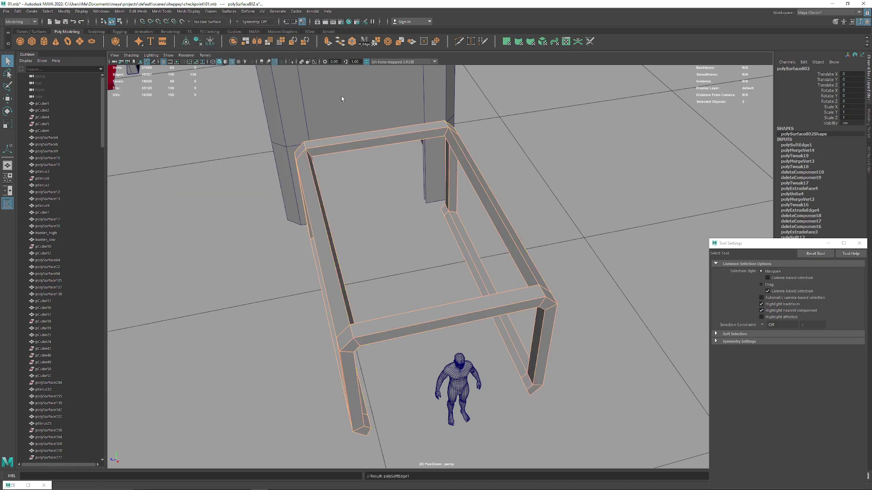
Bridge the cage's top-rail edges twice to close over the roof
click(341, 97)
alt+drag(342, 96, 377, 117)
right_click(375, 142)
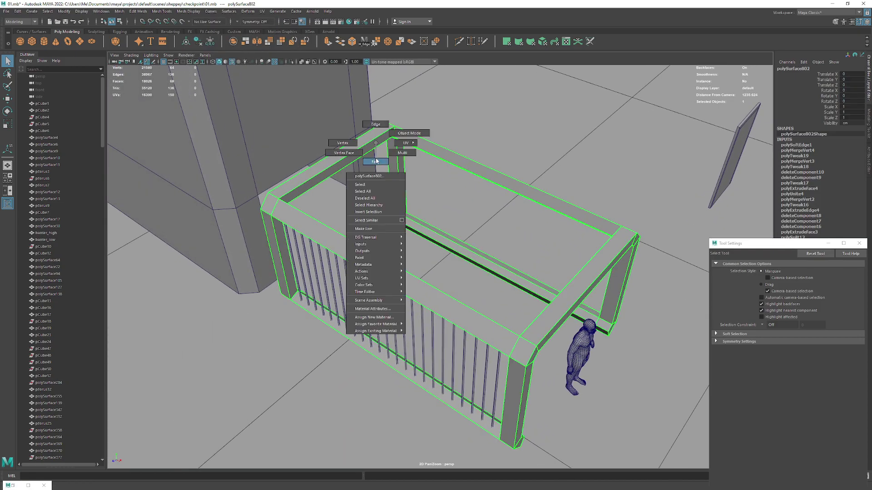
click(375, 142)
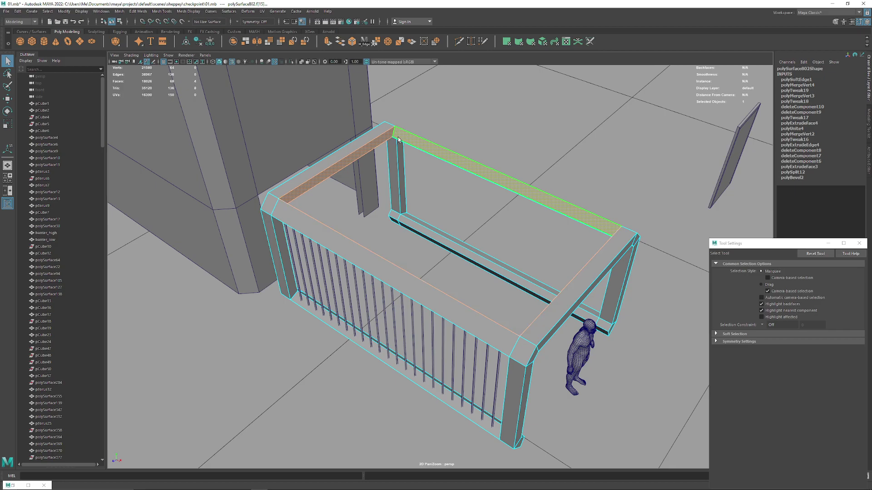
click(371, 152)
mouse_move(372, 152)
alt+mouse_down()
mouse_move(361, 232)
mouse_move(296, 237)
mouse_move(221, 147)
mouse_move(282, 164)
mouse_move(442, 134)
alt+mouse_up()
click(231, 155)
mouse_move(444, 124)
shift+right_down()
mouse_move(434, 225)
mouse_move(435, 211)
shift+right_up()
mouse_move(354, 201)
alt+mouse_down()
mouse_move(354, 224)
mouse_move(253, 160)
mouse_move(327, 197)
alt+mouse_up()
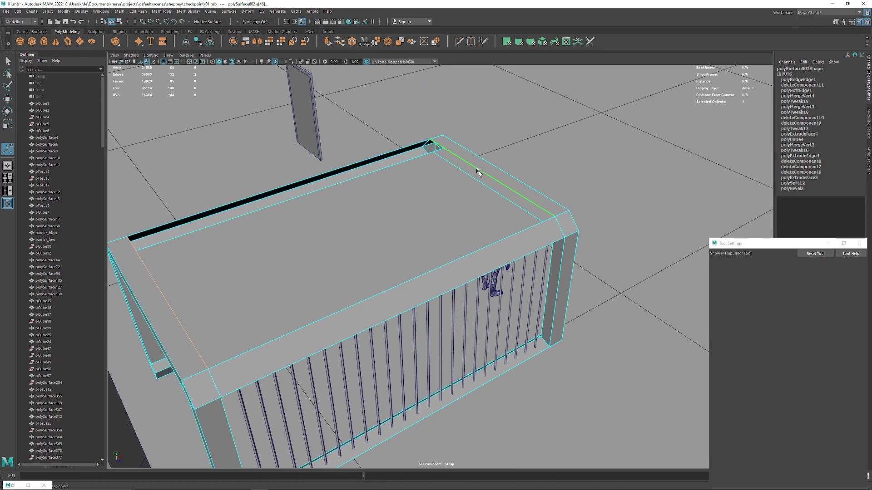
shift+right_drag(478, 172, 479, 182)
mouse_move(478, 182)
alt+mouse_down()
mouse_move(382, 143)
mouse_move(413, 227)
mouse_move(340, 279)
mouse_move(246, 282)
mouse_move(338, 247)
mouse_move(377, 246)
alt+mouse_up()
Return to Object Mode and select one of the two sets of bars
key(F8)
scroll(414, 228, up, 10)
scroll(413, 228, down, 5)
scroll(340, 279, up, 3)
click(361, 277)
click(377, 246)
Combine both sets of bars into a single object with Mesh > Combine
shift+click(302, 199)
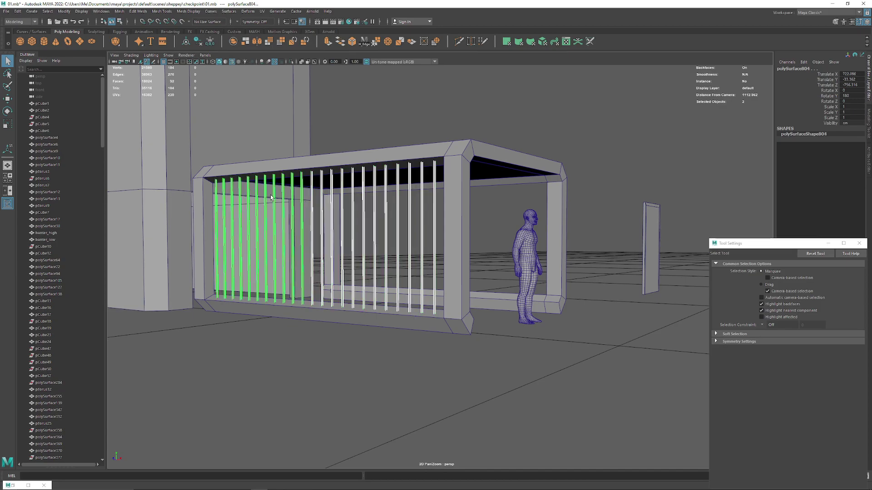
click(233, 41)
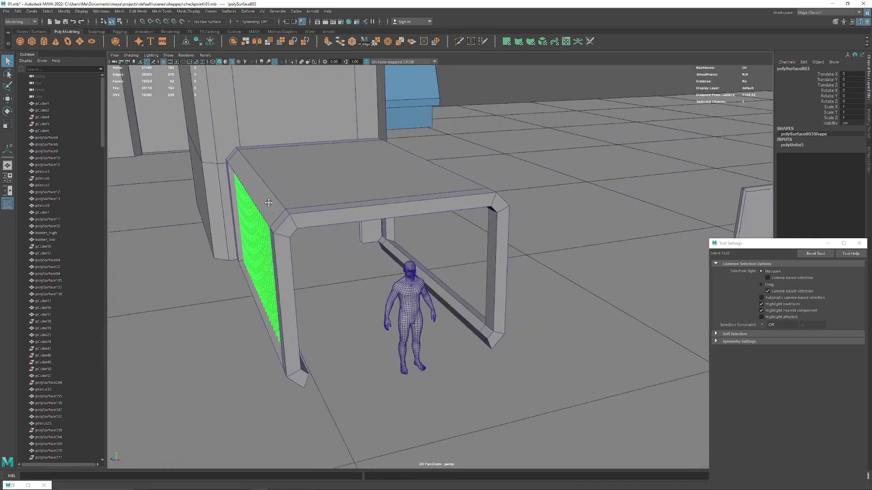
mouse_move(318, 204)
alt+mouse_down()
mouse_move(363, 191)
mouse_move(347, 289)
alt+mouse_up()
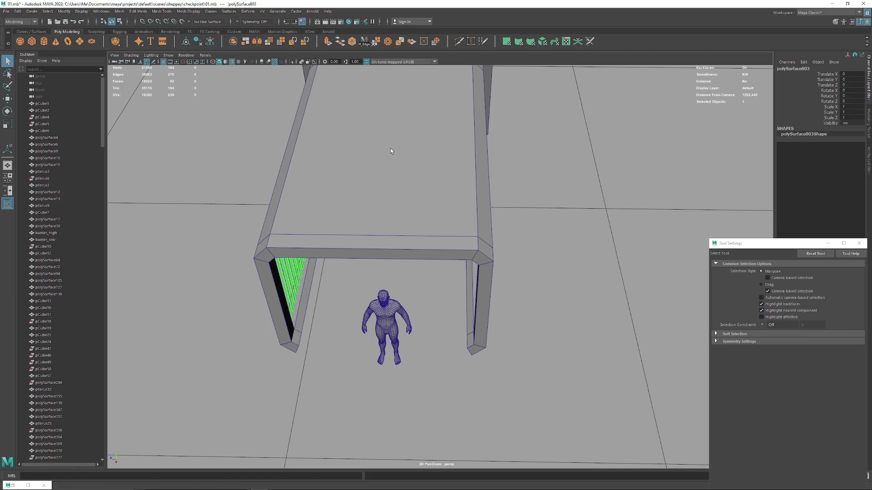
Switch to the Move tool and select the whole cage
key(w)
alt+drag(390, 151, 385, 122)
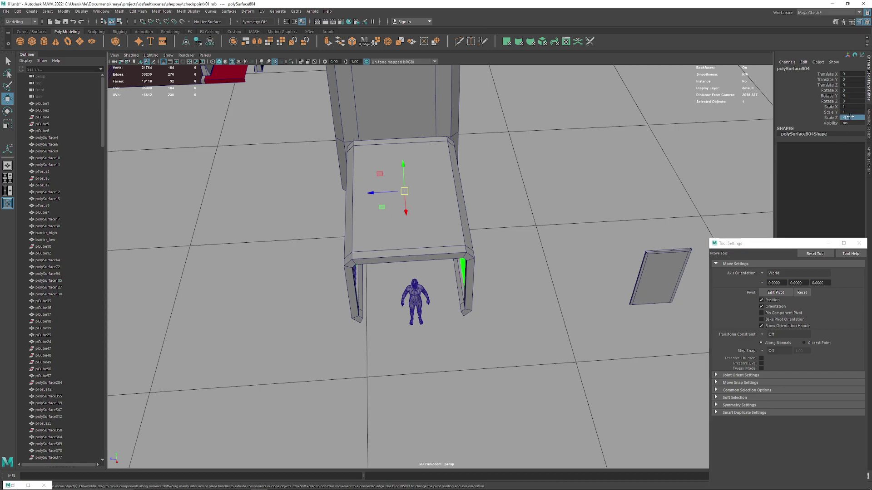
alt+drag(611, 205, 427, 265)
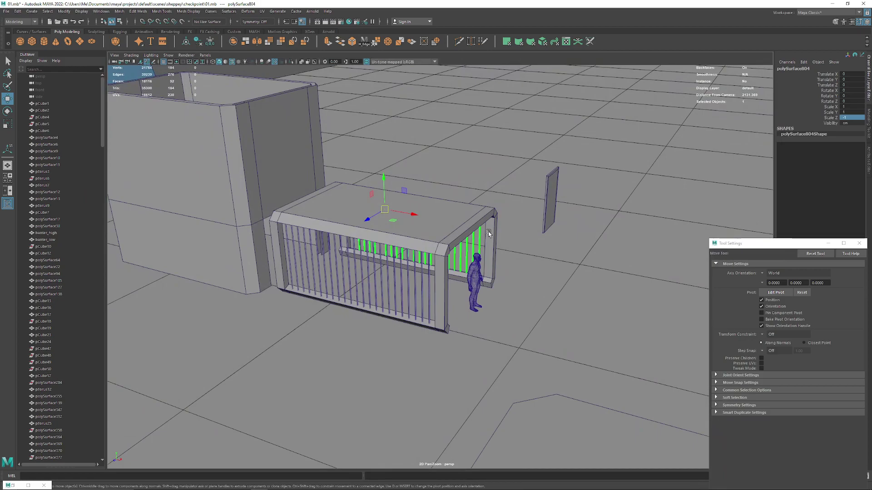
shift+click(428, 266)
Delete the cage's history and combine its parts into one turnstile housing
alt+drag(428, 266, 345, 236)
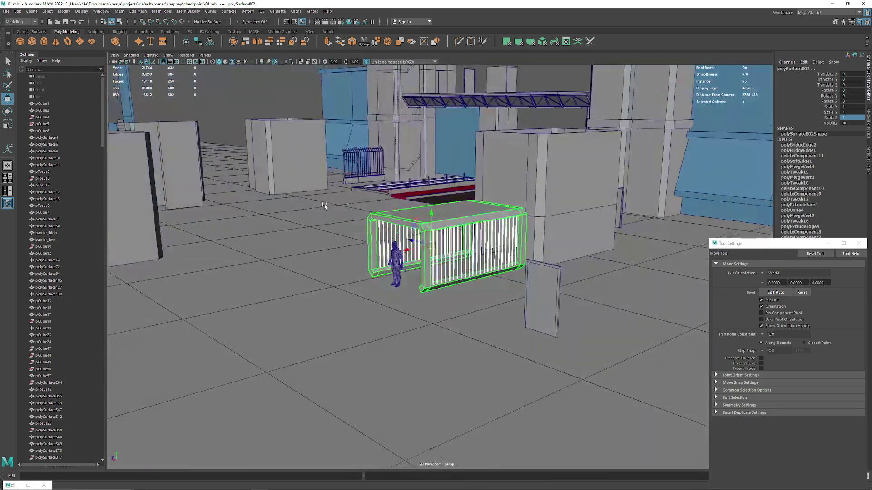
click(198, 42)
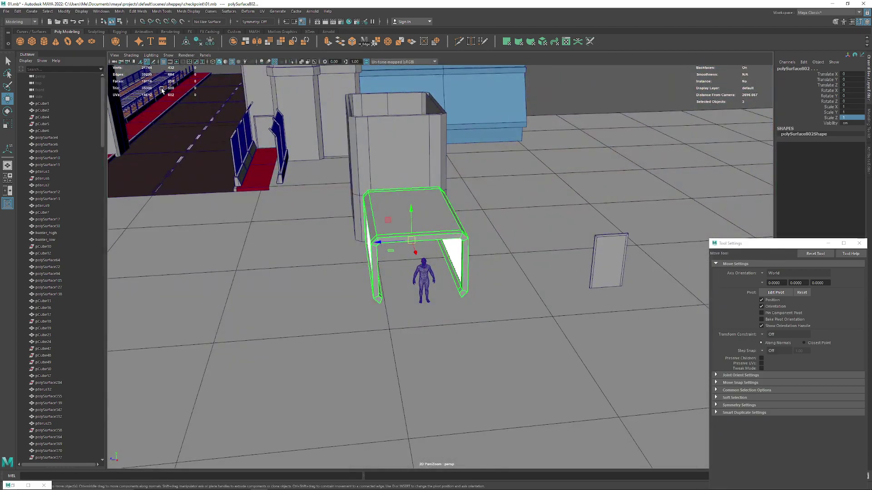
click(234, 43)
alt+drag(345, 190, 417, 183)
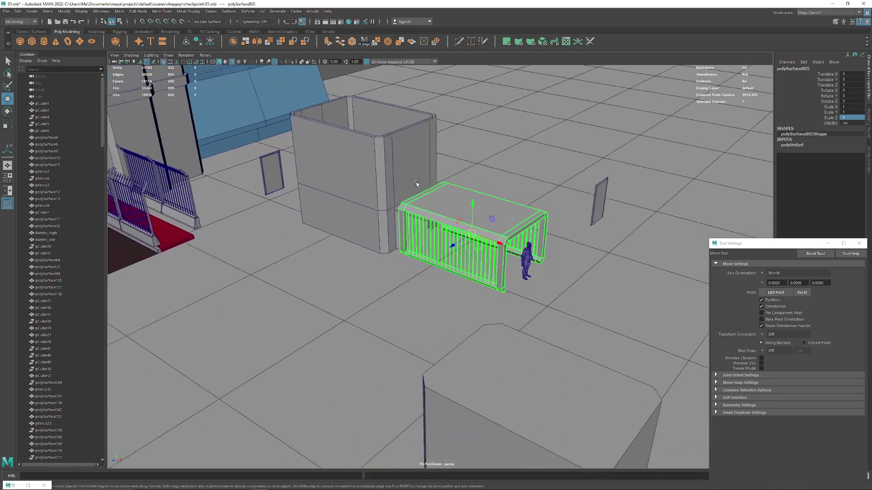
Slide the combined housing along X and Z toward the entrance beside the red mat
mouse_move(517, 248)
mouse_down()
mouse_move(310, 197)
mouse_move(383, 235)
mouse_move(445, 177)
mouse_up()
alt+drag(332, 265, 362, 292)
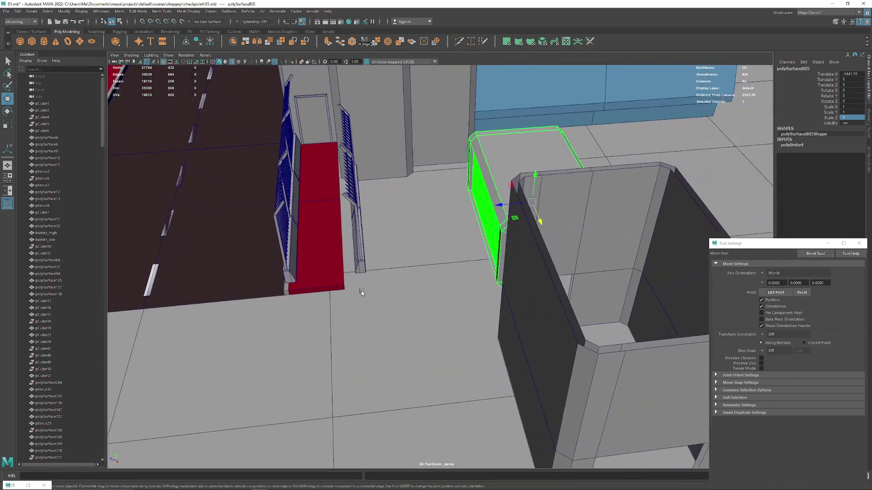
drag(499, 209, 327, 214)
key(f)
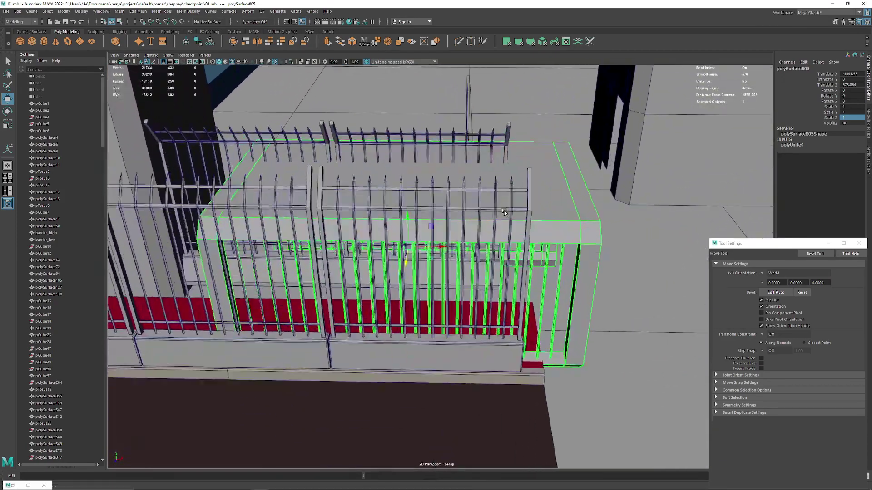
mouse_move(504, 213)
alt+mouse_down()
mouse_move(277, 181)
mouse_move(263, 159)
mouse_move(322, 188)
mouse_move(416, 166)
alt+mouse_up()
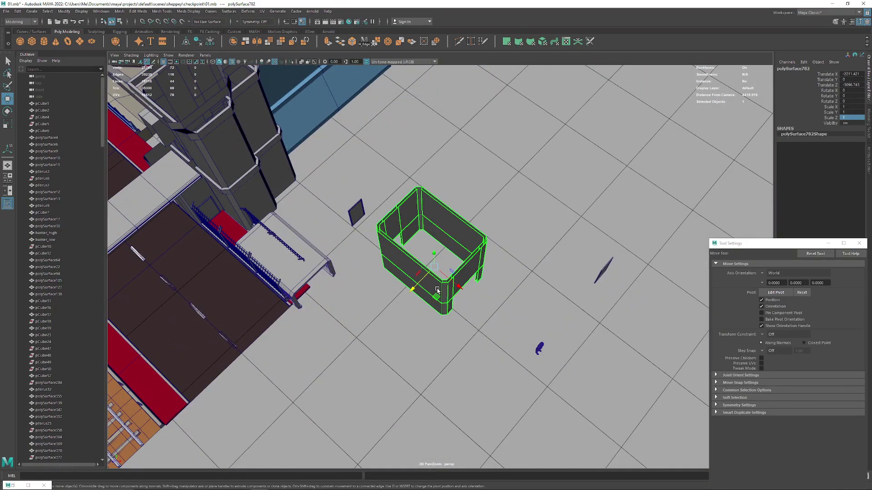
mouse_move(438, 290)
mouse_down()
mouse_move(588, 148)
mouse_move(418, 291)
mouse_up()
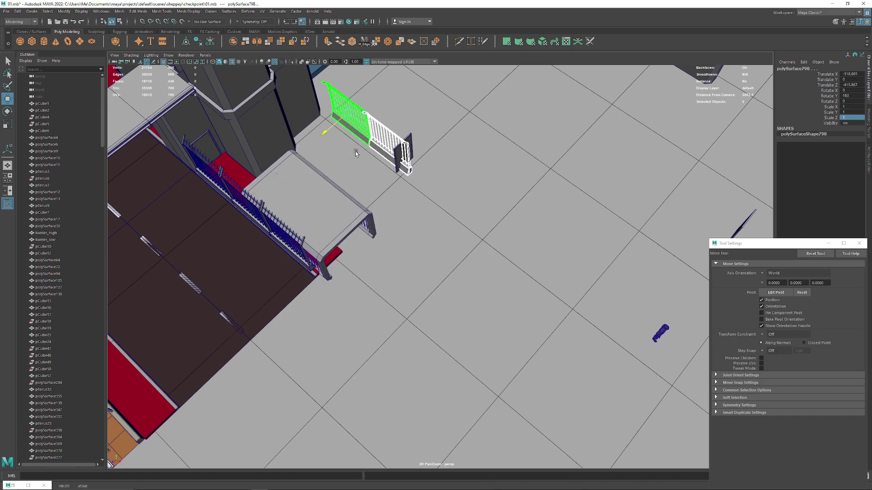
alt+middle_drag(580, 68, 235, 284)
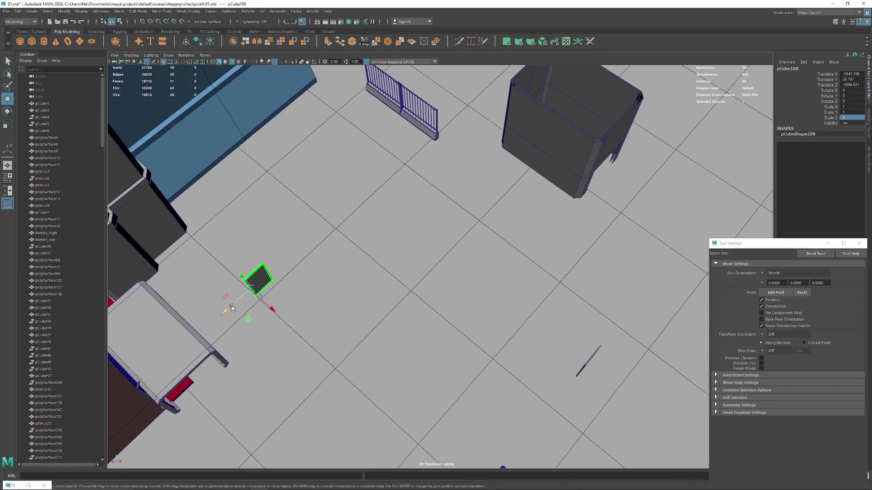
mouse_move(232, 307)
alt+mouse_down()
mouse_move(459, 162)
mouse_move(355, 243)
mouse_move(402, 257)
mouse_move(382, 245)
mouse_move(420, 219)
mouse_move(399, 229)
mouse_move(436, 193)
mouse_move(390, 241)
alt+mouse_up()
click(382, 245)
Shift the two adjacent fence pieces along X
click(395, 186)
shift+click(313, 212)
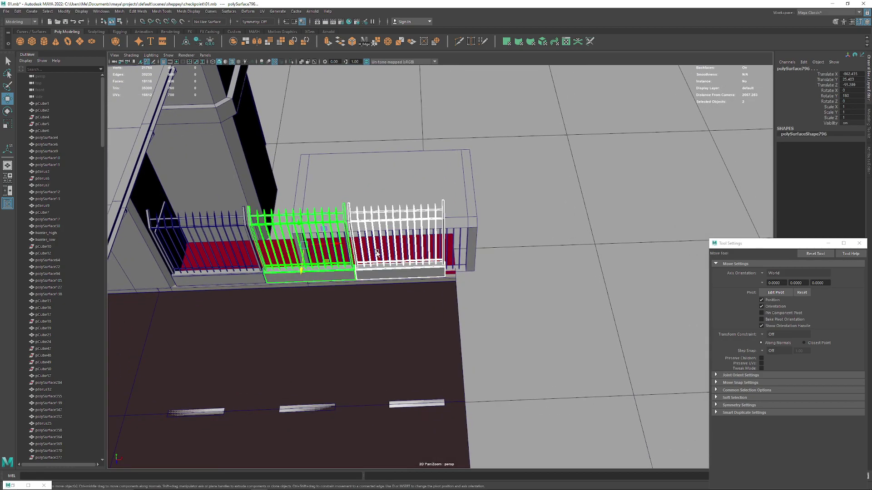
mouse_move(336, 242)
mouse_down()
mouse_move(631, 233)
mouse_move(340, 237)
mouse_move(570, 228)
mouse_move(513, 251)
mouse_move(311, 215)
mouse_move(309, 203)
mouse_move(356, 305)
mouse_move(331, 268)
mouse_move(389, 269)
mouse_move(388, 217)
mouse_up()
Raise the turnstile housing up to floor level
click(513, 251)
scroll(309, 204, up, 2)
scroll(312, 311, up, 3)
mouse_move(390, 162)
mouse_down()
mouse_move(390, 144)
mouse_move(392, 243)
mouse_move(459, 259)
mouse_move(389, 274)
mouse_move(398, 249)
mouse_move(404, 284)
mouse_move(346, 243)
mouse_move(417, 252)
mouse_move(409, 208)
mouse_move(286, 227)
mouse_up()
Pull the housing's angled base edge outward to widen its slanted face
key(F10)
click(281, 229)
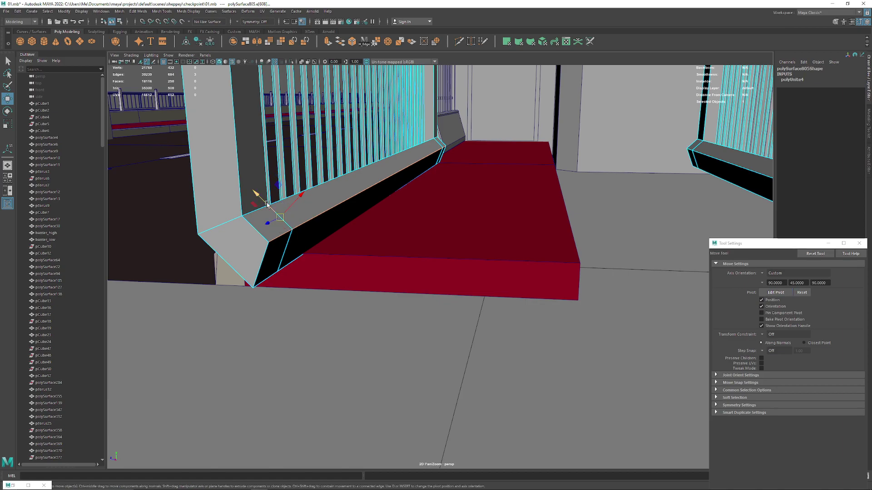
mouse_move(266, 204)
mouse_down()
mouse_move(311, 239)
mouse_move(293, 185)
mouse_move(268, 336)
mouse_move(421, 239)
mouse_up()
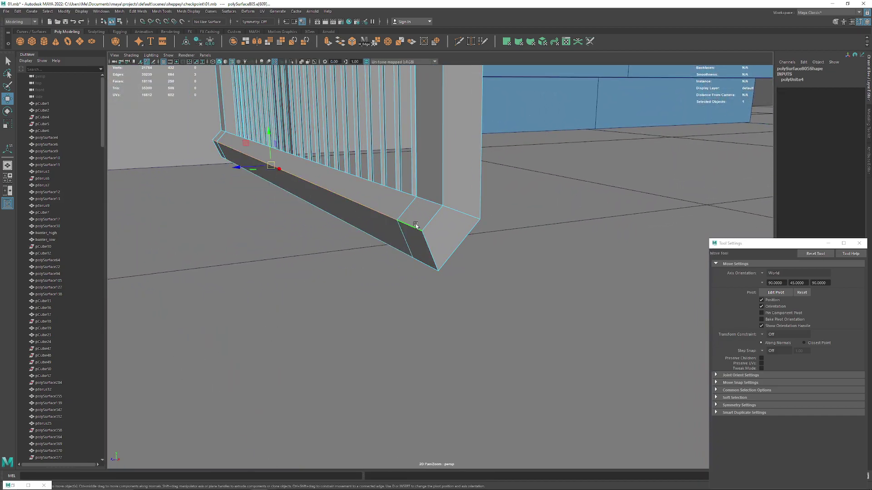
Realign the move axes to an edge with D, then return to Object Mode
key(d)
click(447, 201)
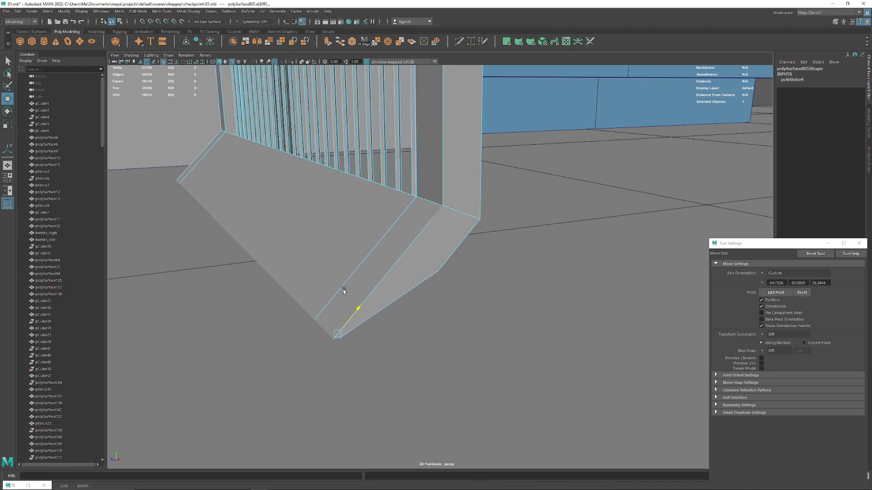
mouse_move(375, 273)
alt+mouse_down()
mouse_move(346, 273)
mouse_move(366, 140)
mouse_move(411, 214)
mouse_move(440, 242)
alt+mouse_up()
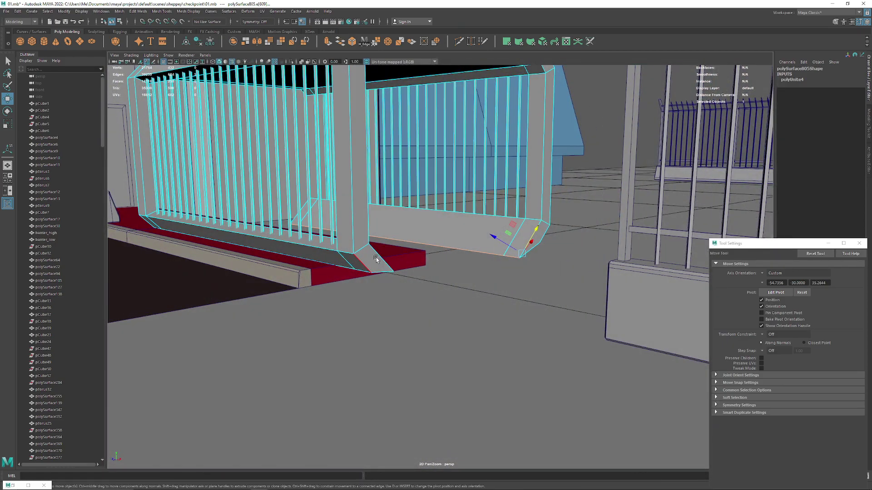
alt+drag(376, 259, 384, 256)
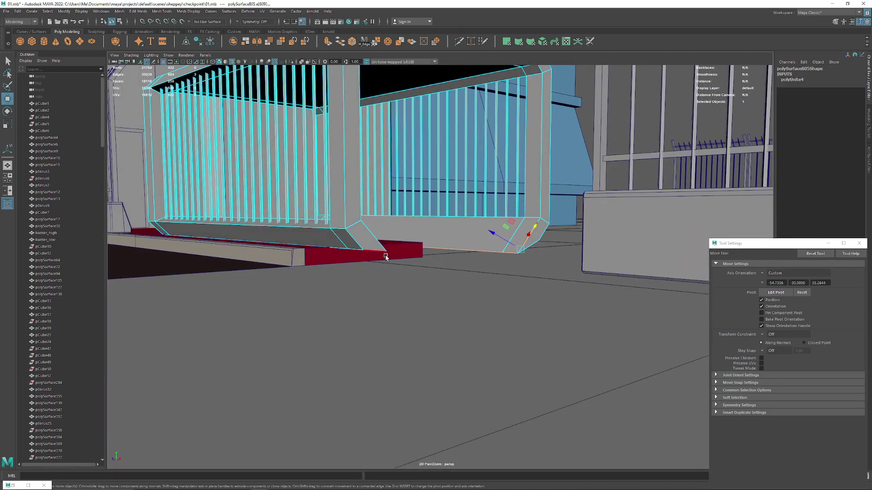
right_drag(386, 257, 399, 229)
Isolate the turnstile housing with Ctrl+1 and frame it in view
key(ctrl+1)
key(f)
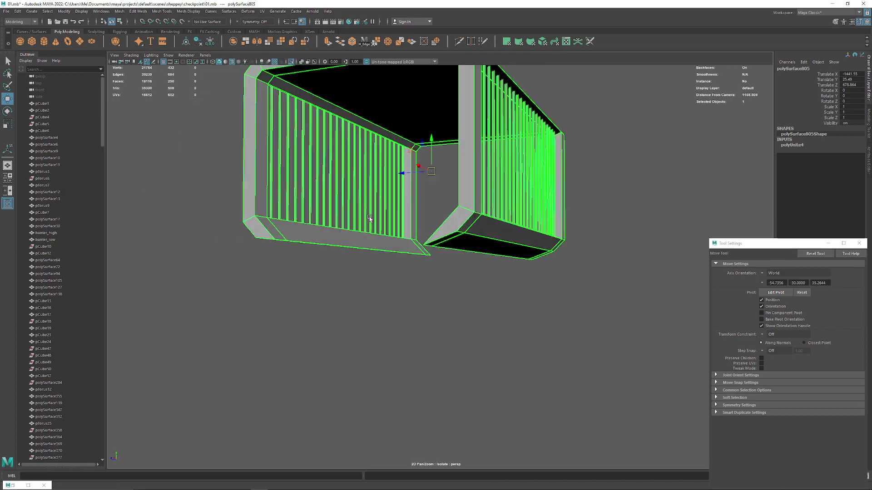
alt+drag(369, 219, 444, 290)
alt+right_drag(443, 290, 375, 228)
alt+right_drag(360, 267, 385, 298)
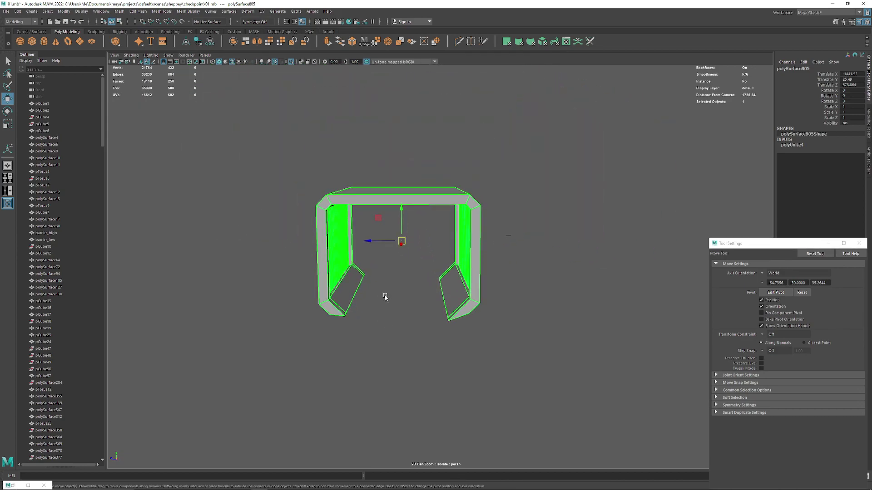
Slice the housing along the ZX plane with Multi-Cut and inspect the new cut
click(459, 42)
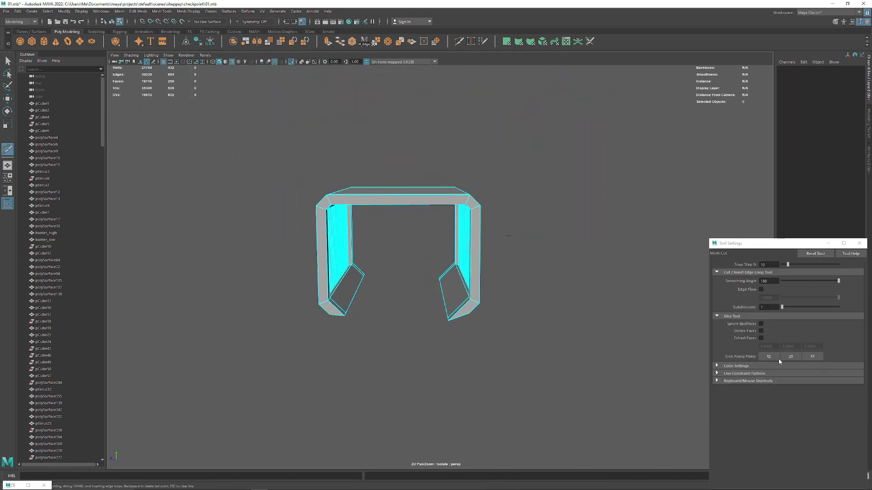
click(792, 358)
alt+drag(409, 255, 373, 227)
alt+right_drag(372, 227, 399, 190)
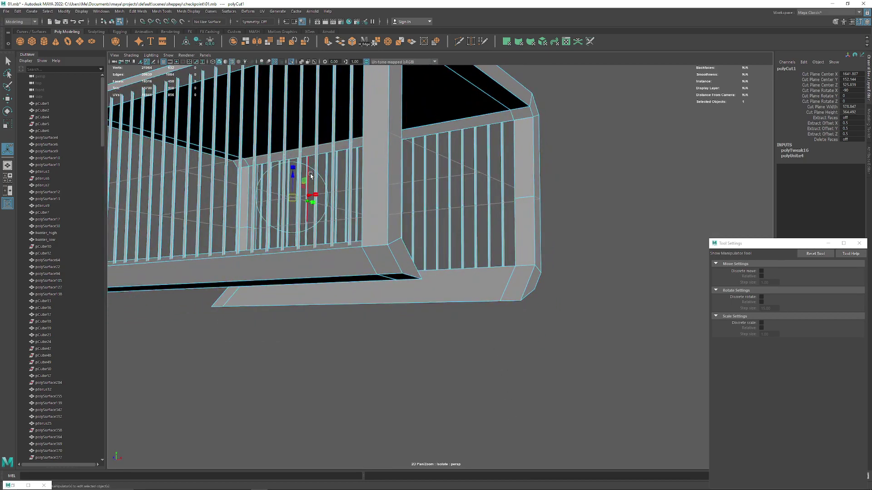
mouse_move(359, 180)
alt+mouse_down()
mouse_move(363, 157)
mouse_move(329, 133)
alt+mouse_up()
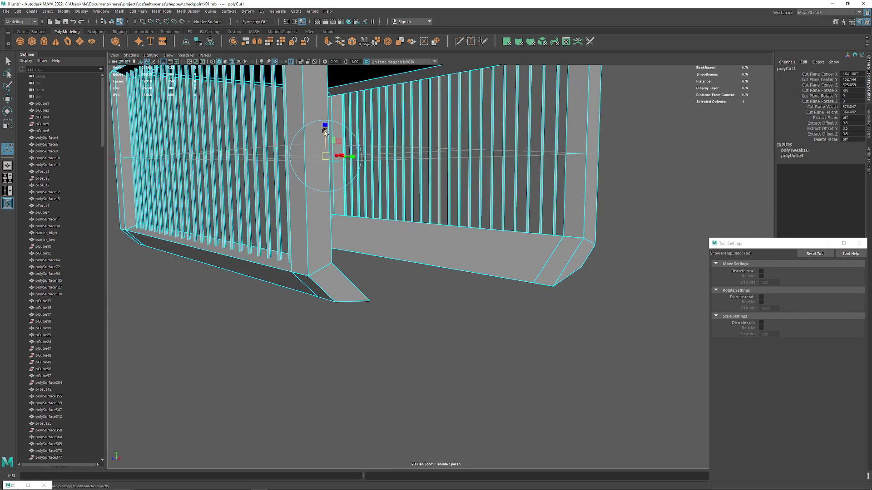
mouse_move(521, 329)
alt+mouse_down()
mouse_move(396, 299)
mouse_move(395, 274)
alt+mouse_up()
alt+right_drag(395, 274, 329, 295)
Clear the selection and switch to face mode on the housing's base
click(329, 295)
alt+drag(329, 295, 359, 282)
alt+middle_drag(359, 282, 384, 268)
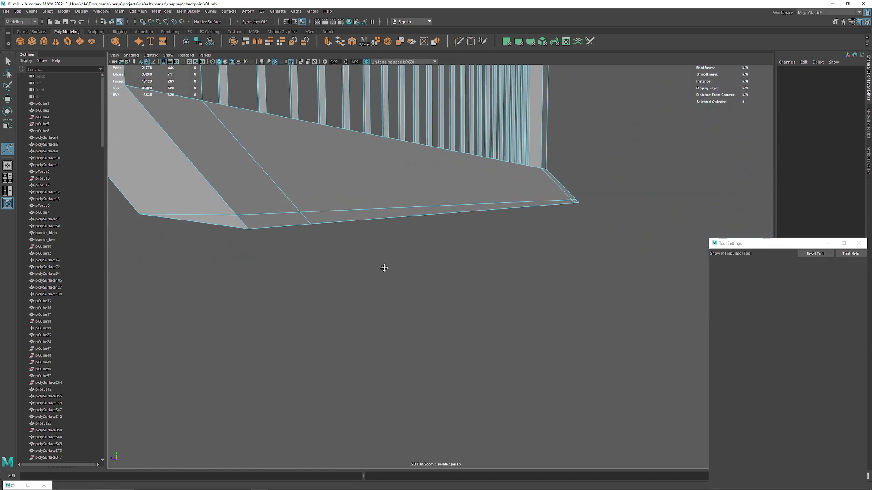
mouse_move(258, 223)
right_down()
mouse_move(268, 209)
mouse_move(237, 225)
right_up()
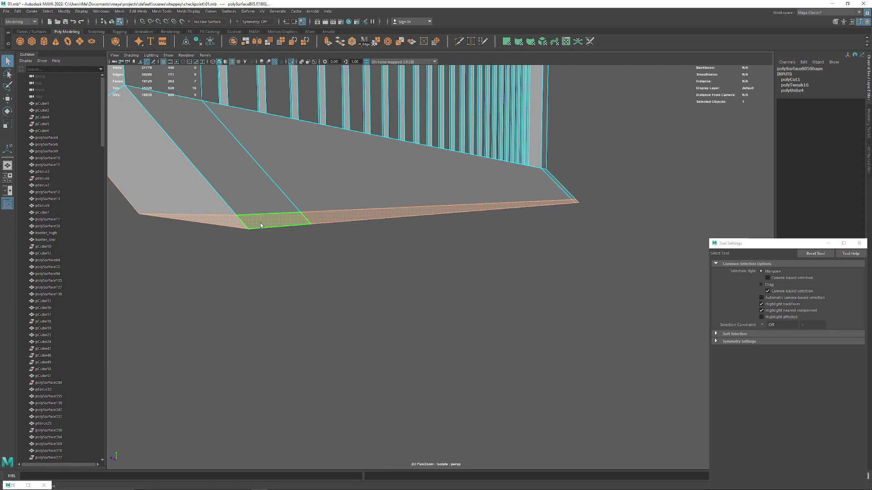
Select a face loop along the beam, then its end face and long underside face
click(261, 225)
mouse_move(261, 225)
alt+mouse_down()
mouse_move(355, 216)
mouse_move(377, 270)
alt+mouse_up()
double_click(378, 263)
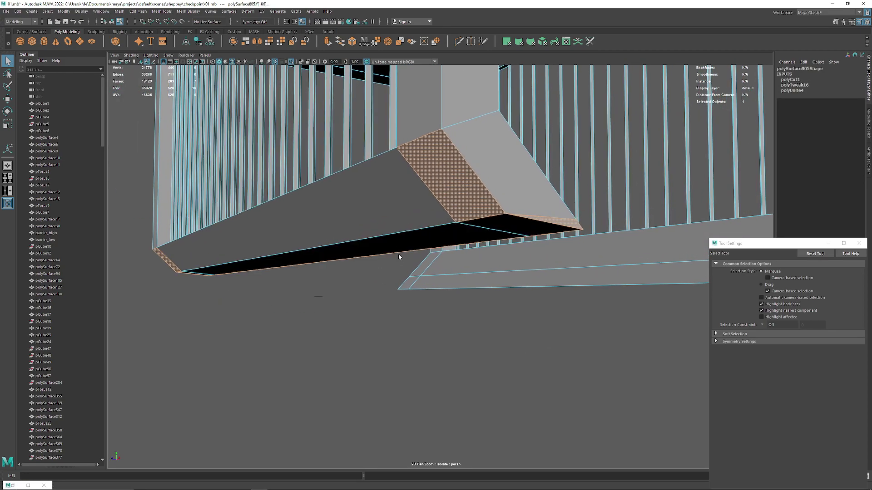
alt+right_drag(457, 180, 412, 257)
alt+right_drag(418, 203, 516, 301)
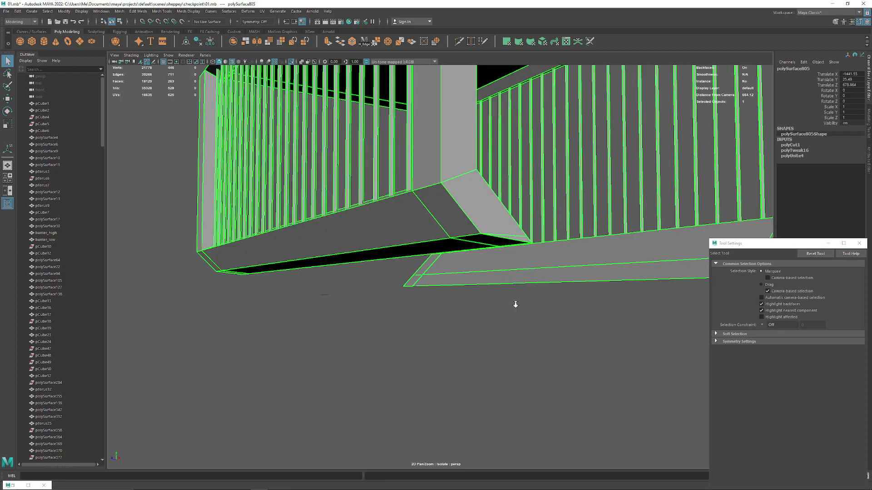
mouse_move(516, 301)
alt+mouse_down()
mouse_move(453, 237)
mouse_move(529, 191)
alt+mouse_up()
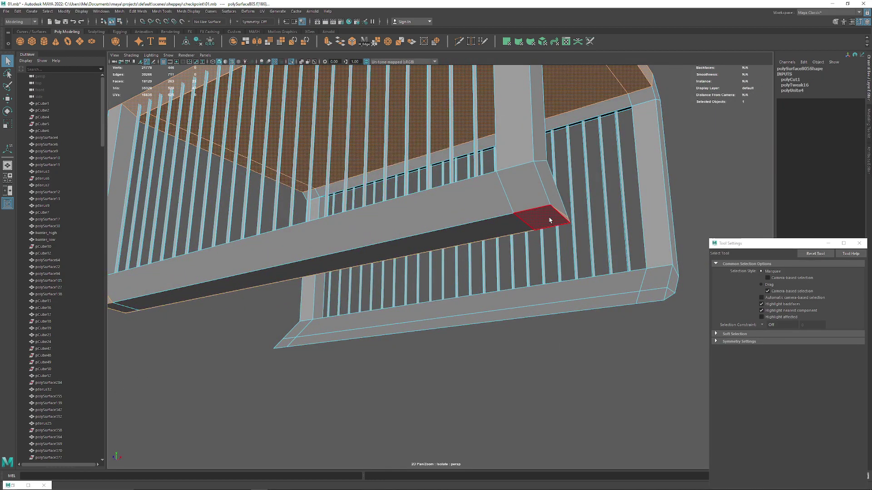
click(549, 220)
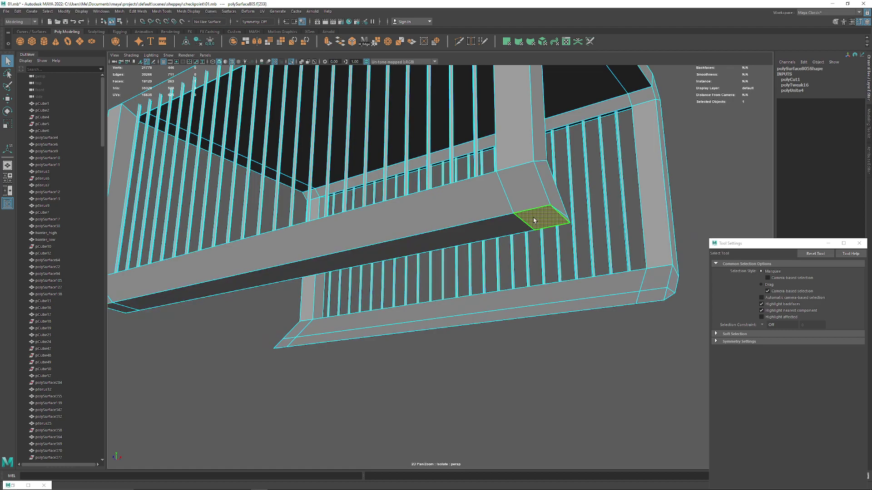
click(484, 232)
Select the face strip through the beam's small end face, then clear the selection
mouse_move(346, 237)
alt+mouse_down()
mouse_move(664, 266)
mouse_move(336, 204)
alt+mouse_up()
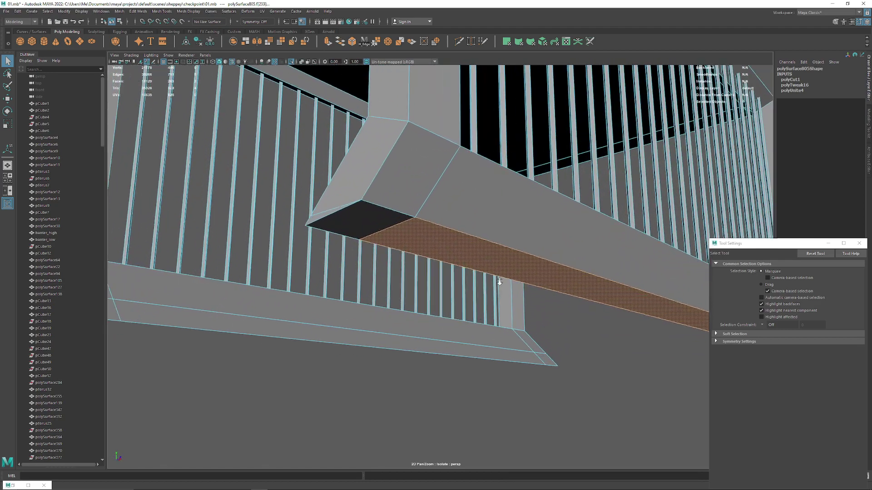
mouse_move(386, 267)
alt+mouse_down()
mouse_move(516, 273)
mouse_move(314, 300)
mouse_move(350, 252)
alt+mouse_up()
double_click(350, 258)
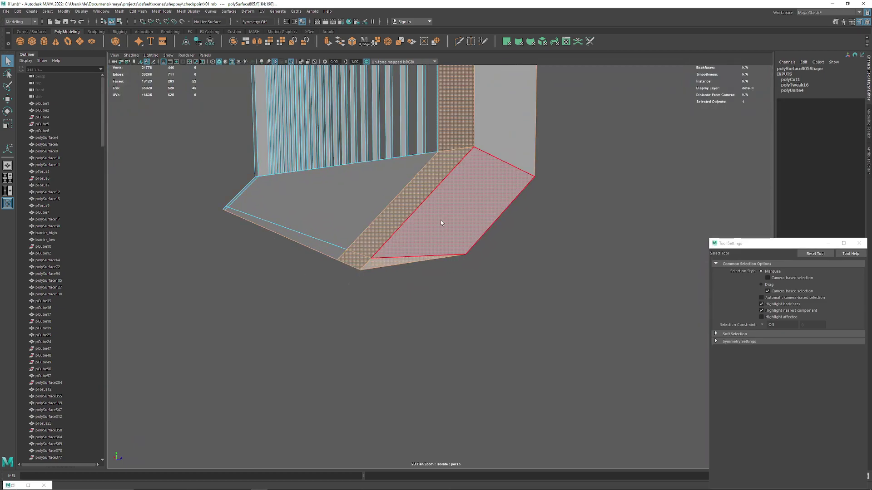
mouse_move(224, 215)
alt+mouse_down()
mouse_move(415, 271)
mouse_move(408, 138)
alt+mouse_up()
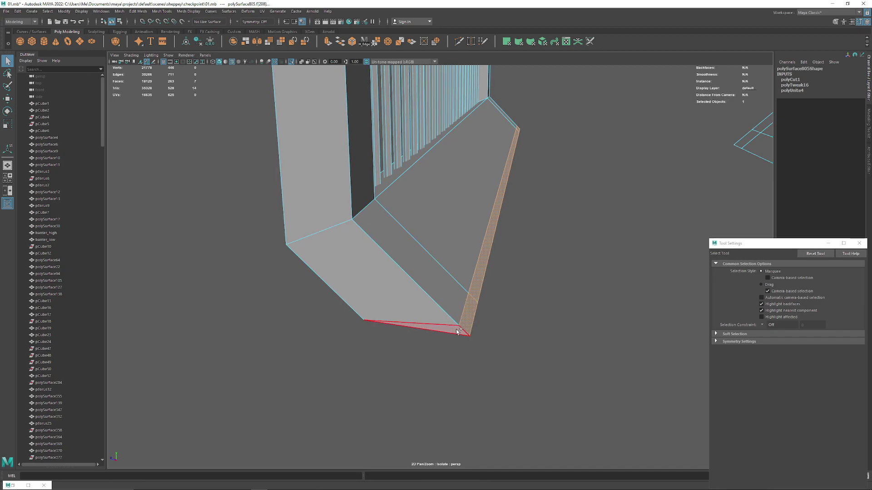
mouse_move(515, 306)
alt+mouse_down()
mouse_move(496, 209)
mouse_move(469, 200)
mouse_move(364, 239)
mouse_move(392, 233)
alt+mouse_up()
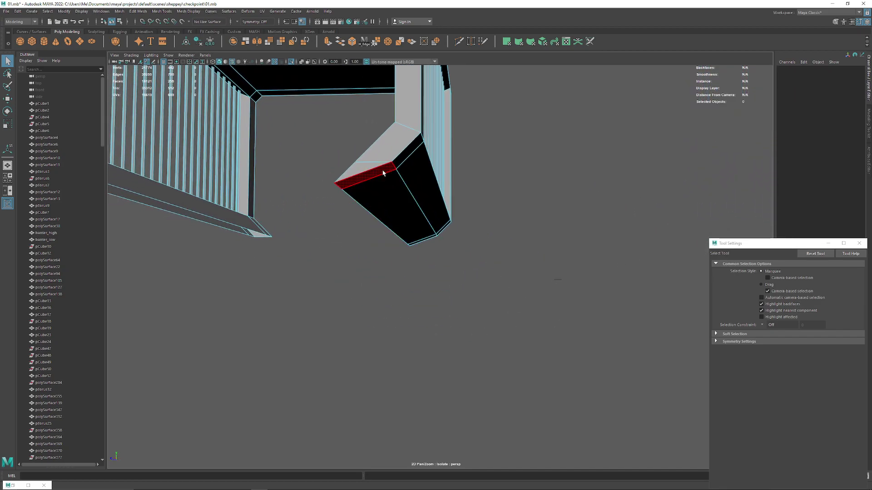
mouse_move(383, 173)
alt+mouse_down()
mouse_move(401, 267)
mouse_move(358, 178)
mouse_move(407, 327)
alt+mouse_up()
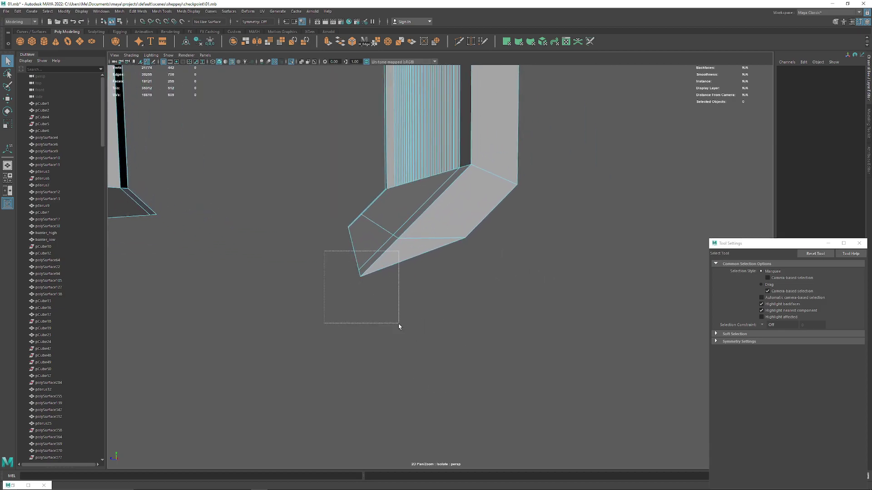
drag(446, 352, 446, 352)
mouse_move(446, 352)
alt+mouse_down()
mouse_move(434, 307)
mouse_move(335, 315)
mouse_move(439, 247)
mouse_move(395, 294)
alt+mouse_up()
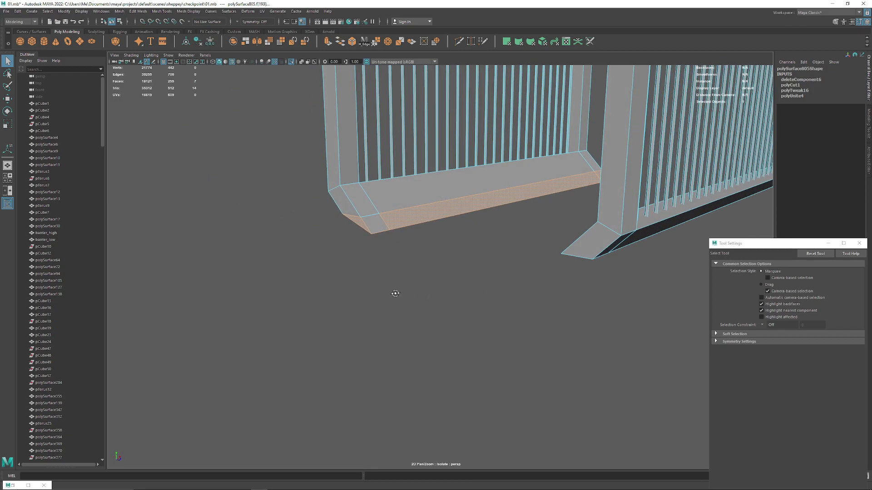
click(443, 305)
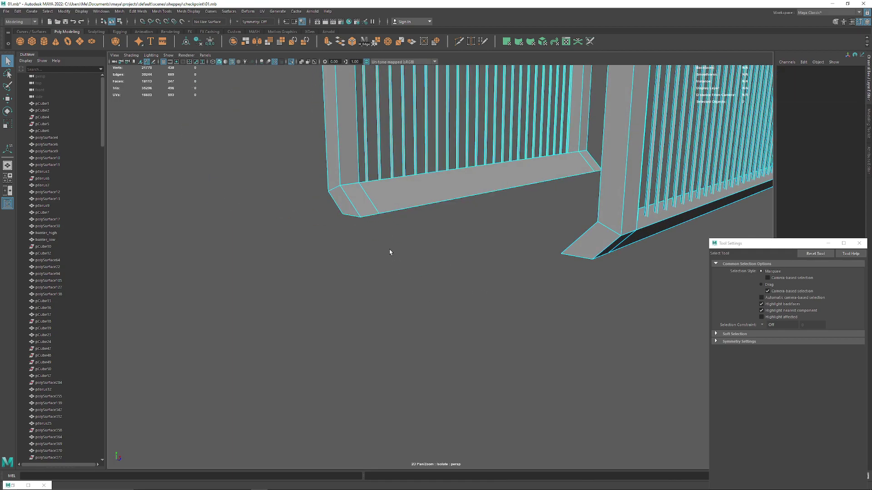
mouse_move(389, 249)
alt+mouse_down()
mouse_move(440, 246)
mouse_move(393, 248)
alt+mouse_up()
Select the railing housing and, in edge mode, pick the edge loop along its rail
right_drag(349, 243, 347, 203)
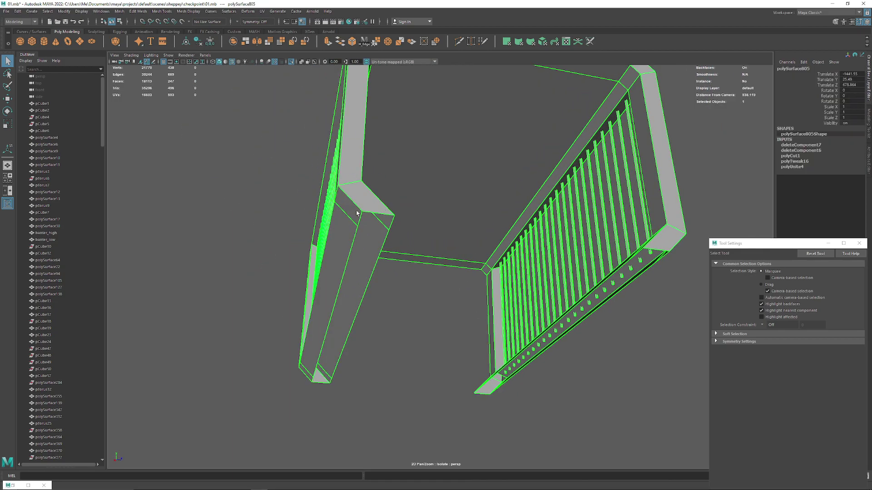
alt+drag(348, 202, 383, 192)
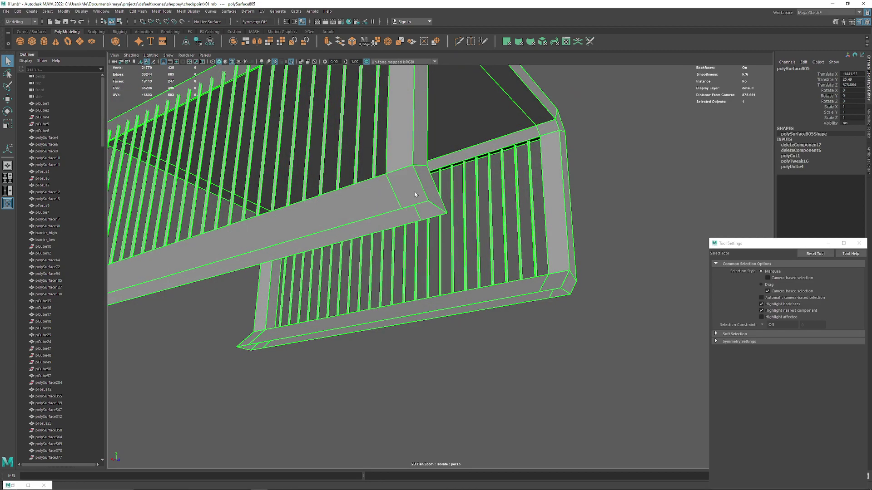
right_drag(414, 194, 414, 182)
alt+drag(415, 181, 391, 208)
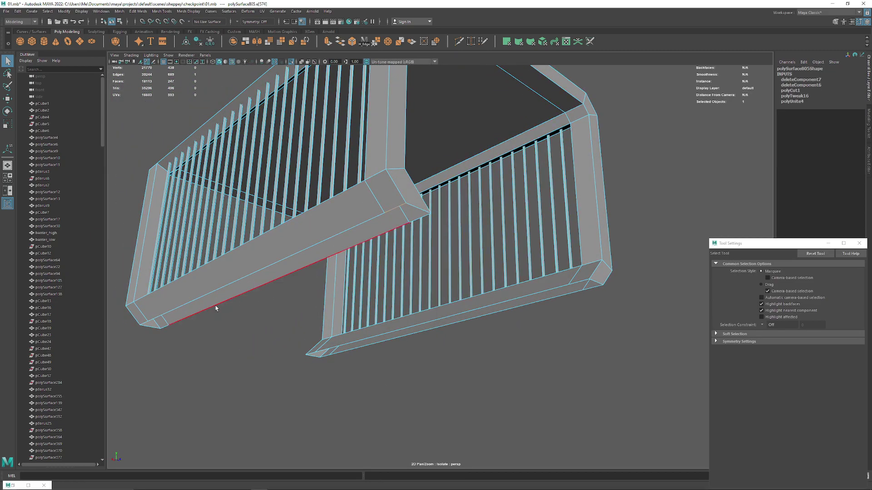
double_click(143, 324)
key(w)
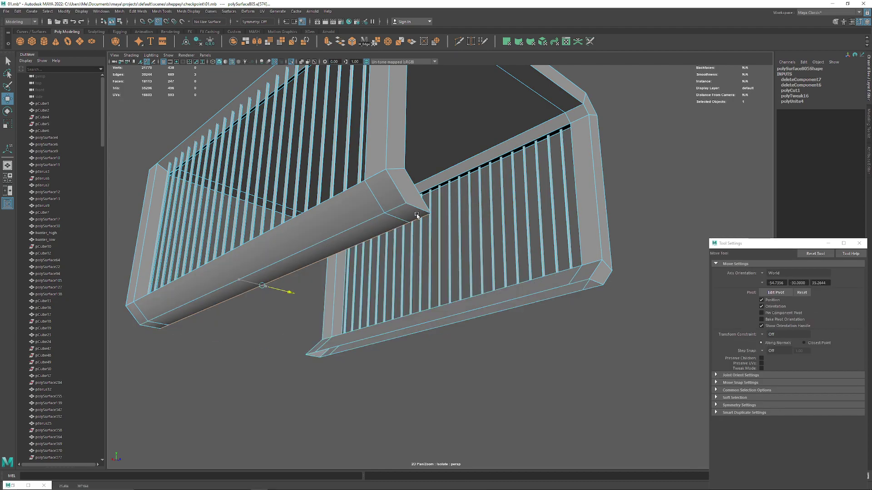
Select the right rail's end edges and edge path, and extrude them outward
alt+drag(300, 273, 488, 197)
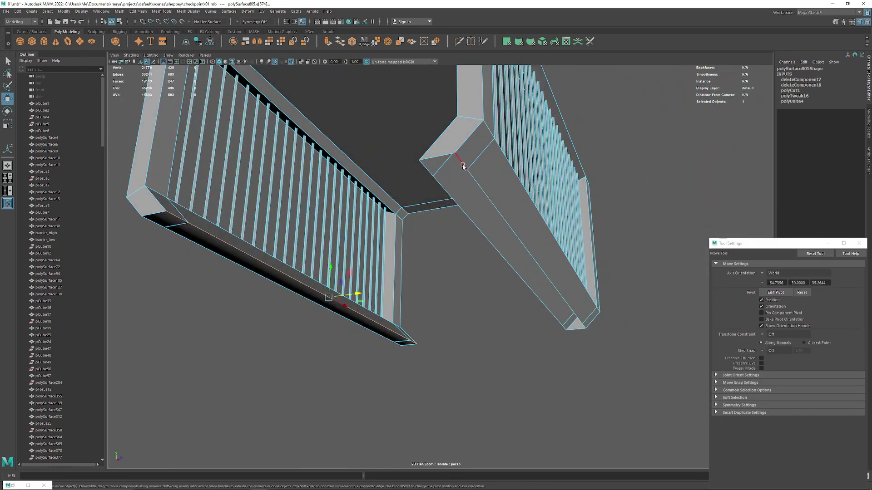
click(461, 162)
shift+click(582, 326)
shift+double_click(583, 326)
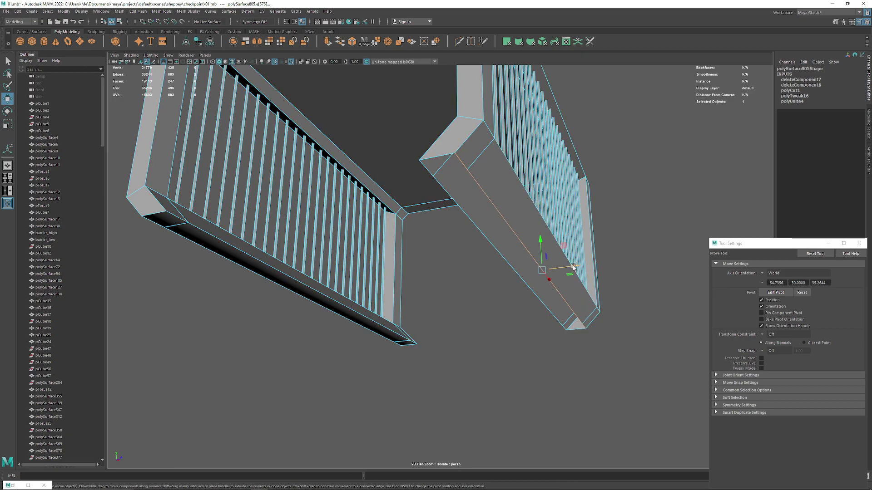
shift+drag(573, 268, 550, 269)
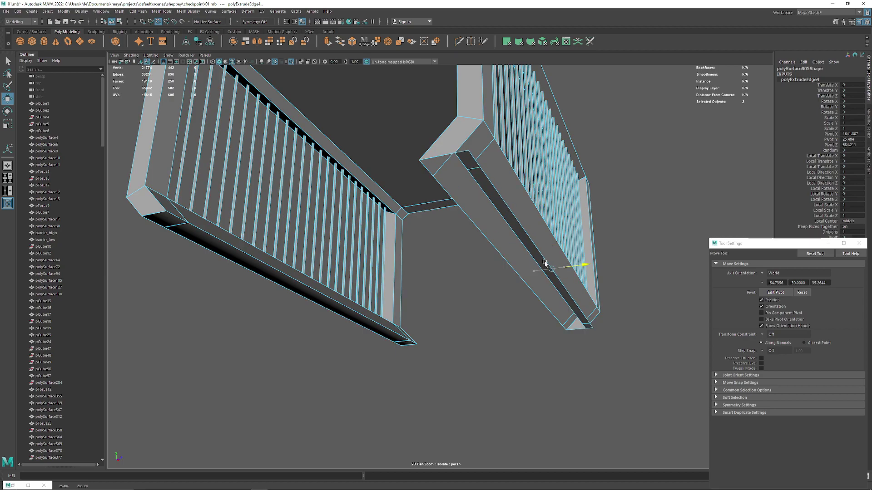
Inspect the U-shaped rail, then turn off Isolate Select to show the whole scene
alt+drag(442, 176, 380, 238)
scroll(380, 238, down, 3)
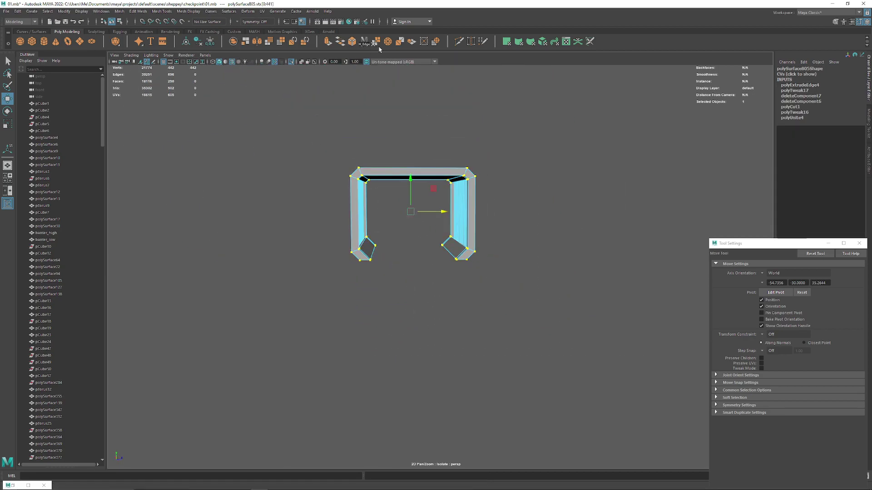
mouse_move(376, 210)
alt+mouse_down()
mouse_move(239, 210)
mouse_move(453, 230)
mouse_move(429, 274)
mouse_move(464, 159)
mouse_move(427, 280)
alt+mouse_up()
scroll(239, 210, up, 3)
key(q)
scroll(427, 232, down, 3)
key(ctrl+1)
scroll(429, 274, up, 4)
Move the housing left along X and back along Z toward the entrance
scroll(407, 171, down, 2)
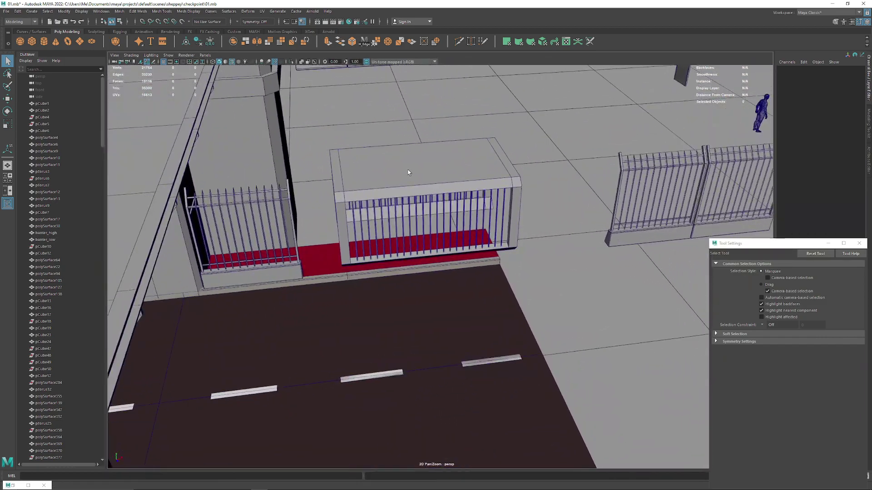
click(355, 196)
key(w)
mouse_move(434, 199)
mouse_down()
mouse_move(397, 200)
mouse_move(426, 256)
mouse_move(387, 260)
mouse_move(426, 252)
mouse_up()
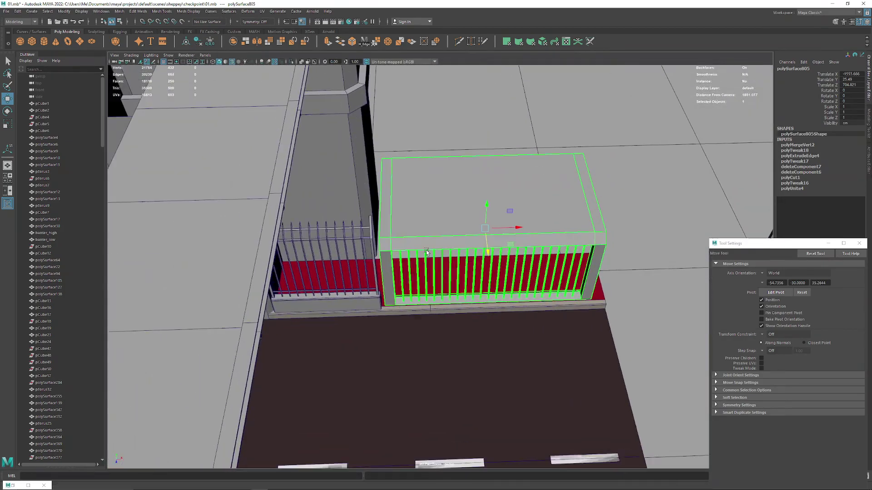
alt+right_drag(427, 252, 461, 282)
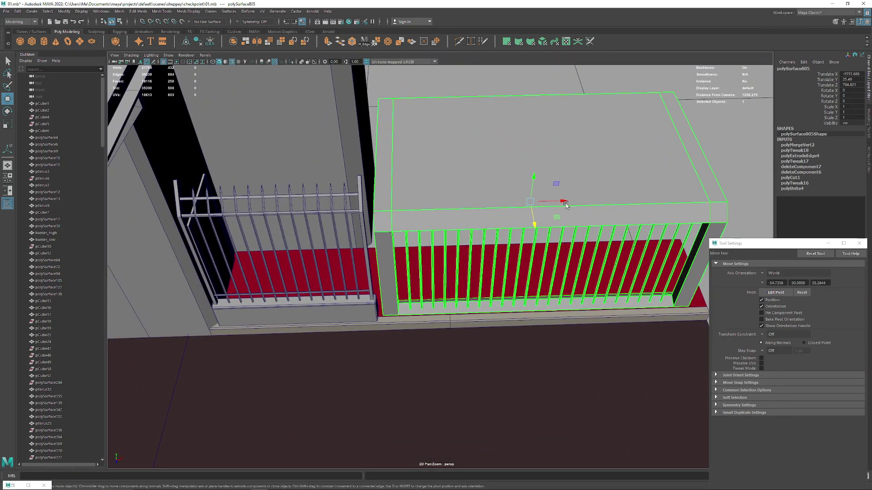
drag(565, 205, 538, 258)
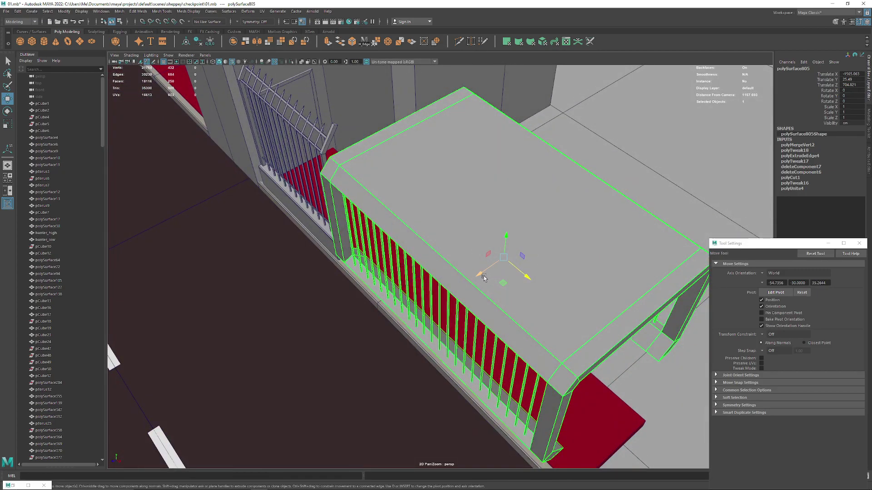
mouse_move(484, 278)
mouse_down()
mouse_move(504, 253)
mouse_move(424, 247)
mouse_move(414, 272)
mouse_move(320, 192)
mouse_move(262, 208)
mouse_move(463, 211)
mouse_up()
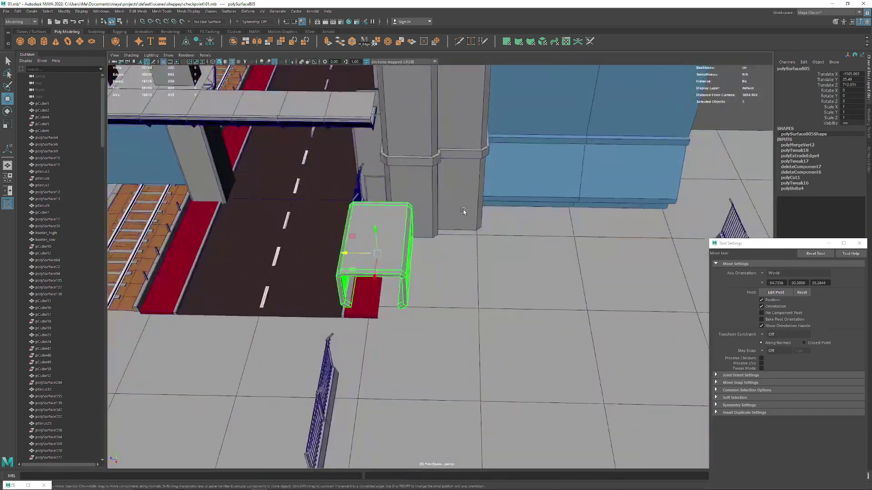
alt+drag(448, 214, 284, 140)
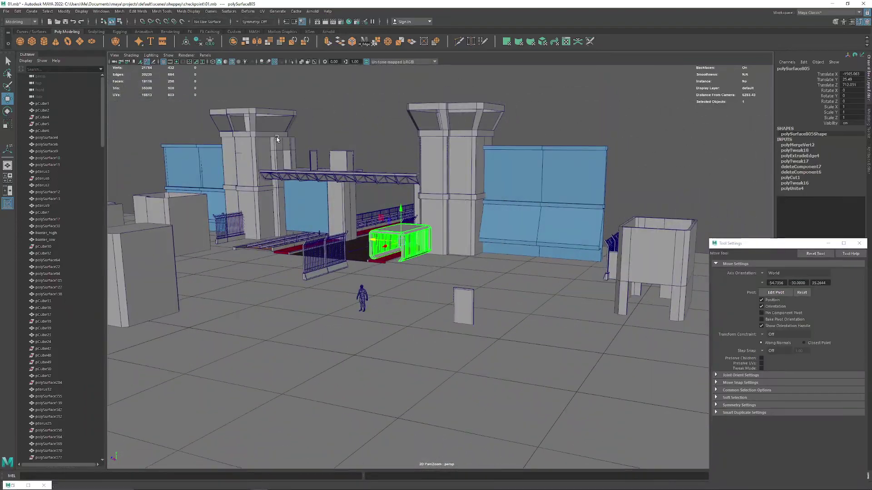
Reselect the housing and view it front-on beside the pillars
click(334, 136)
scroll(443, 258, up, 5)
mouse_move(442, 257)
alt+mouse_down()
mouse_move(379, 258)
mouse_move(471, 257)
mouse_move(461, 257)
mouse_move(454, 234)
mouse_move(286, 227)
mouse_move(299, 194)
mouse_move(380, 212)
mouse_move(407, 203)
mouse_move(379, 218)
alt+mouse_up()
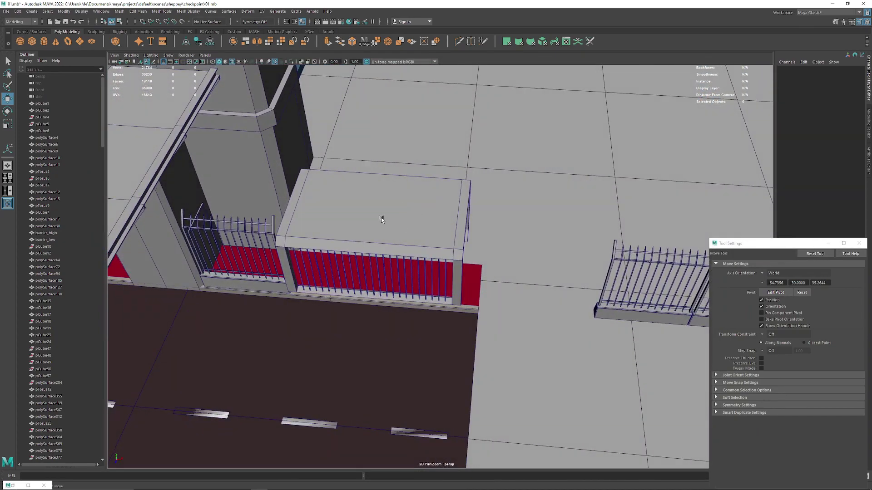
click(380, 218)
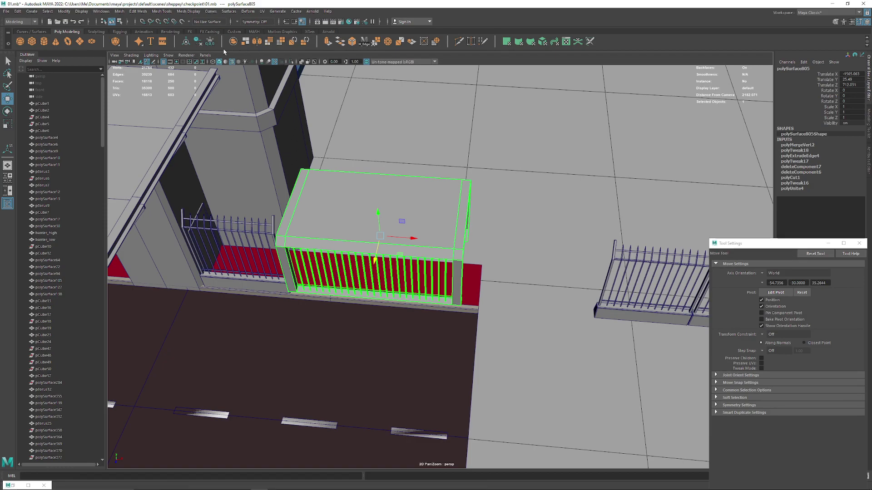
mouse_move(350, 208)
alt+mouse_down()
mouse_move(286, 181)
mouse_move(362, 186)
mouse_move(318, 208)
mouse_move(374, 198)
mouse_move(439, 308)
mouse_move(527, 301)
alt+mouse_up()
Select the tall wall panel by the pillar, undoing an accidental sideways move
click(308, 277)
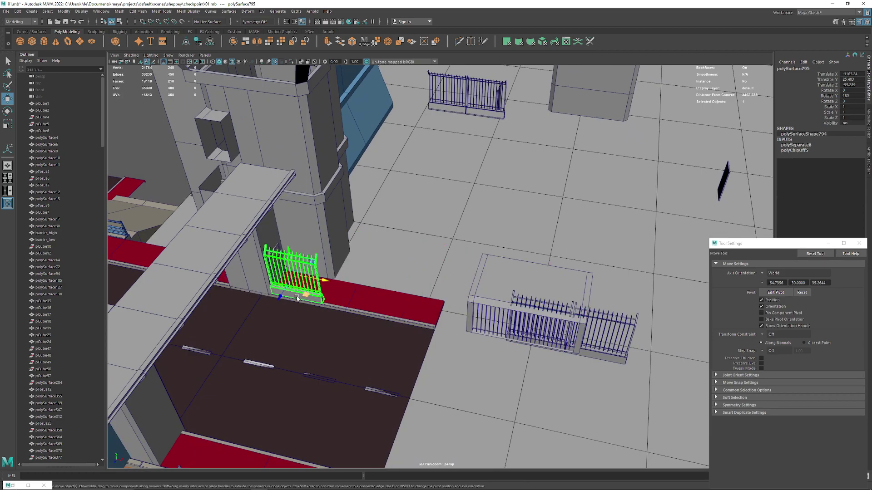
click(263, 250)
alt+drag(263, 250, 335, 338)
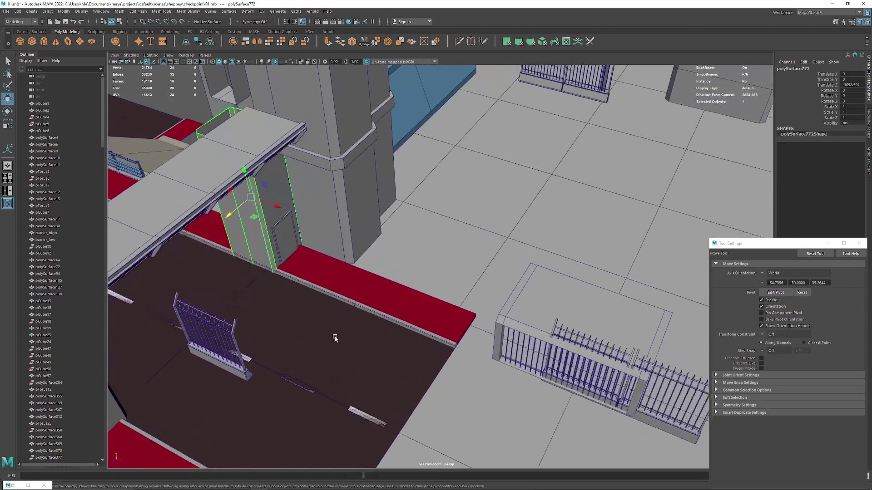
mouse_move(308, 249)
mouse_down()
mouse_move(408, 306)
mouse_move(359, 259)
mouse_move(263, 233)
mouse_up()
key(ctrl+z)
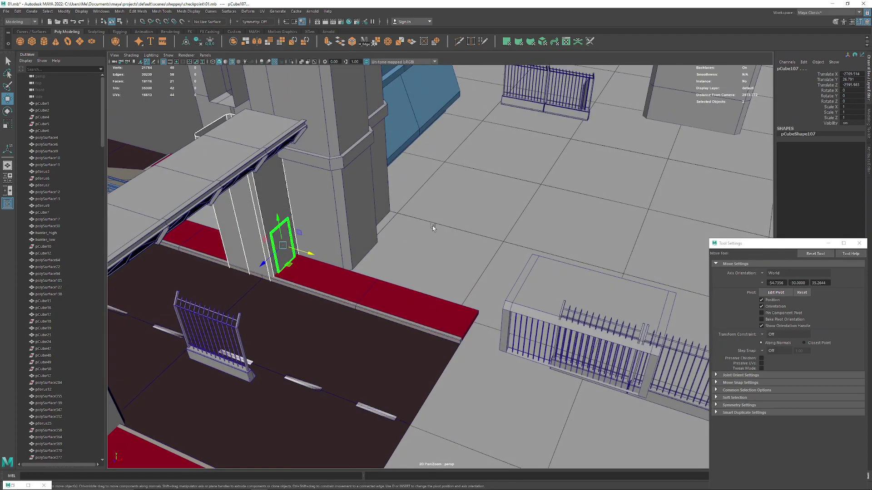
click(263, 233)
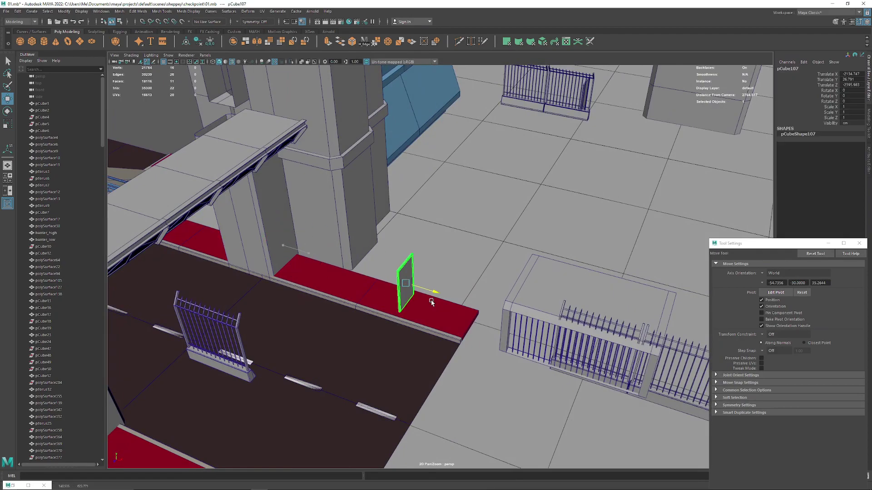
Select the tall box beside the pillar and check its placement from low angles
click(431, 302)
mouse_move(431, 301)
alt+mouse_down()
mouse_move(471, 196)
mouse_move(454, 197)
mouse_move(472, 194)
mouse_move(402, 175)
mouse_move(347, 227)
alt+mouse_up()
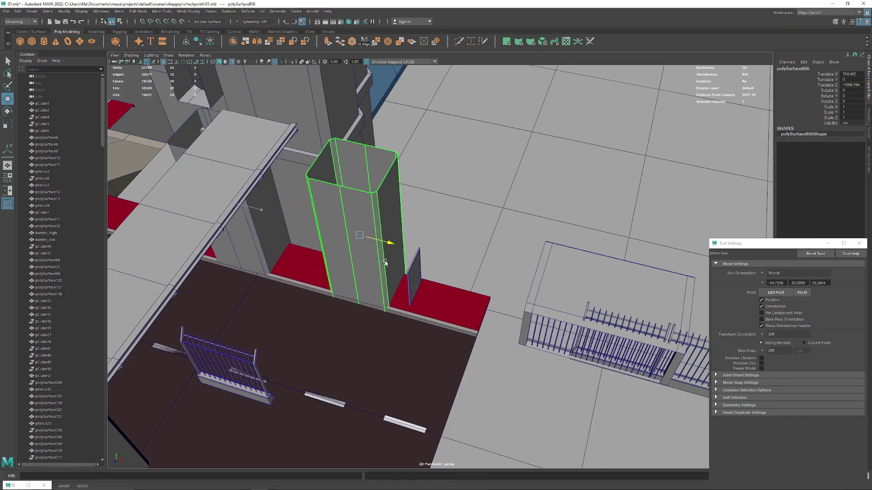
mouse_move(385, 264)
alt+mouse_down()
mouse_move(289, 244)
mouse_move(382, 249)
mouse_move(594, 220)
mouse_move(467, 228)
mouse_move(529, 246)
alt+mouse_up()
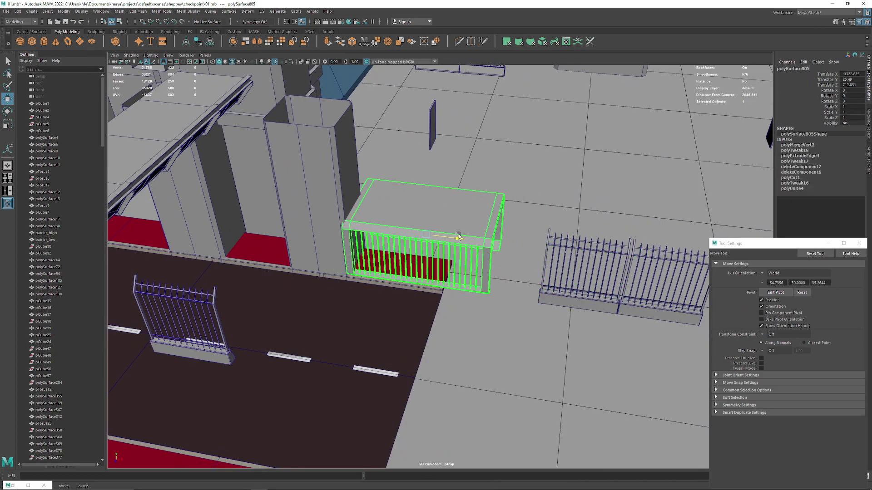
mouse_move(464, 237)
alt+mouse_down()
mouse_move(399, 199)
mouse_move(377, 207)
mouse_move(408, 202)
mouse_move(433, 225)
mouse_move(406, 241)
alt+mouse_up()
mouse_move(480, 270)
alt+mouse_down()
mouse_move(400, 240)
mouse_move(306, 244)
mouse_move(372, 236)
mouse_move(398, 253)
mouse_move(371, 263)
mouse_move(317, 255)
mouse_move(458, 258)
alt+mouse_up()
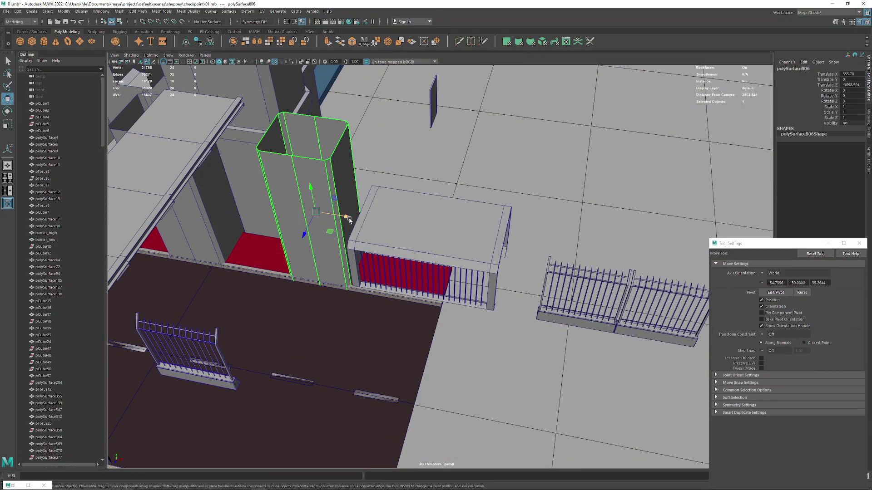
mouse_move(650, 249)
alt+mouse_down()
mouse_move(307, 205)
mouse_move(320, 121)
mouse_move(349, 162)
mouse_move(313, 219)
mouse_move(313, 196)
mouse_move(303, 189)
mouse_move(299, 213)
mouse_move(279, 197)
mouse_move(252, 135)
mouse_move(230, 200)
mouse_move(214, 155)
mouse_move(311, 150)
mouse_move(374, 290)
mouse_move(381, 230)
mouse_move(521, 212)
alt+mouse_up()
click(321, 194)
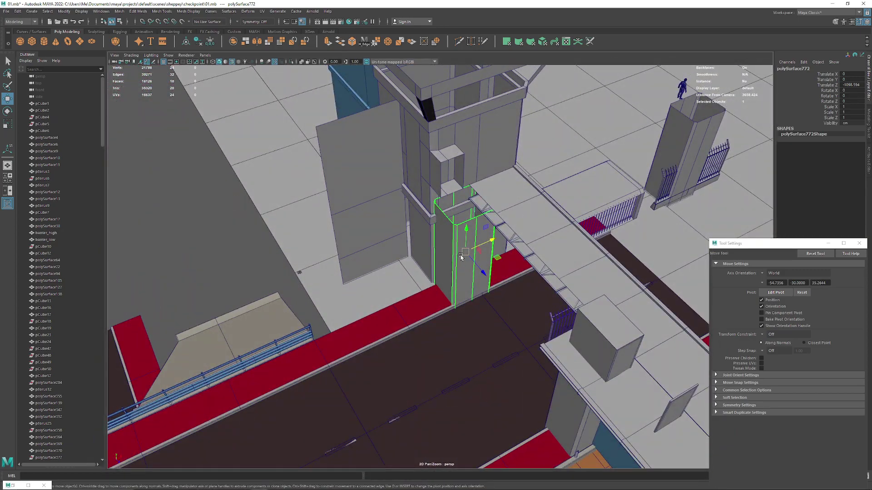
right_drag(456, 262, 454, 271)
mouse_move(455, 270)
alt+mouse_down()
mouse_move(436, 264)
mouse_move(423, 275)
mouse_move(480, 154)
mouse_move(390, 170)
alt+mouse_up()
click(483, 153)
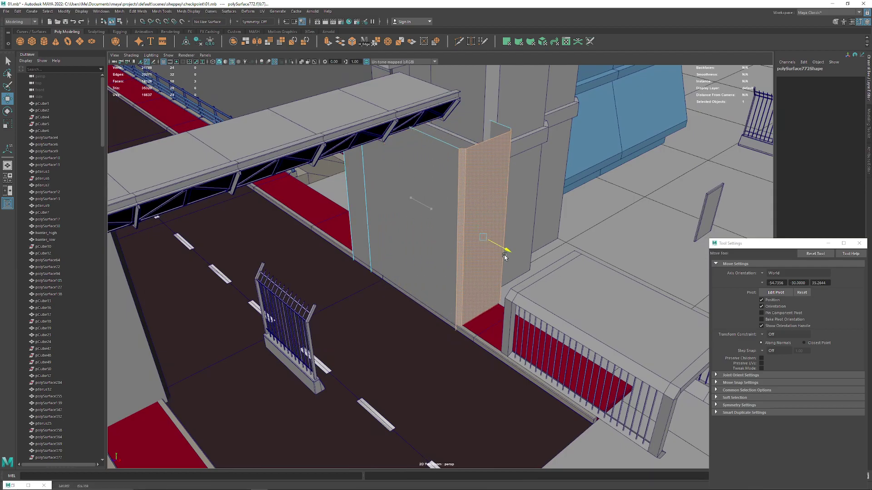
mouse_move(505, 257)
alt+mouse_down()
mouse_move(463, 272)
mouse_move(432, 268)
mouse_move(502, 266)
mouse_move(458, 271)
mouse_move(481, 268)
alt+mouse_up()
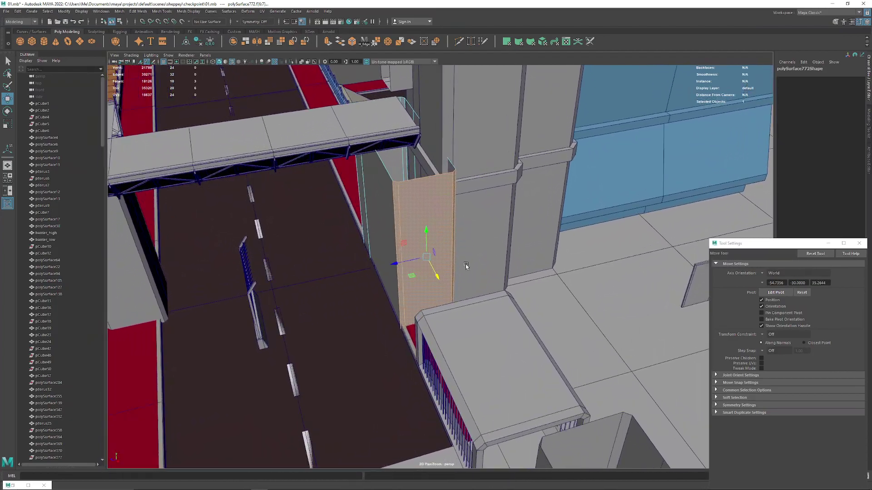
mouse_move(466, 265)
alt+mouse_down()
mouse_move(420, 255)
mouse_move(380, 229)
mouse_move(326, 249)
mouse_move(435, 206)
mouse_move(350, 210)
alt+mouse_up()
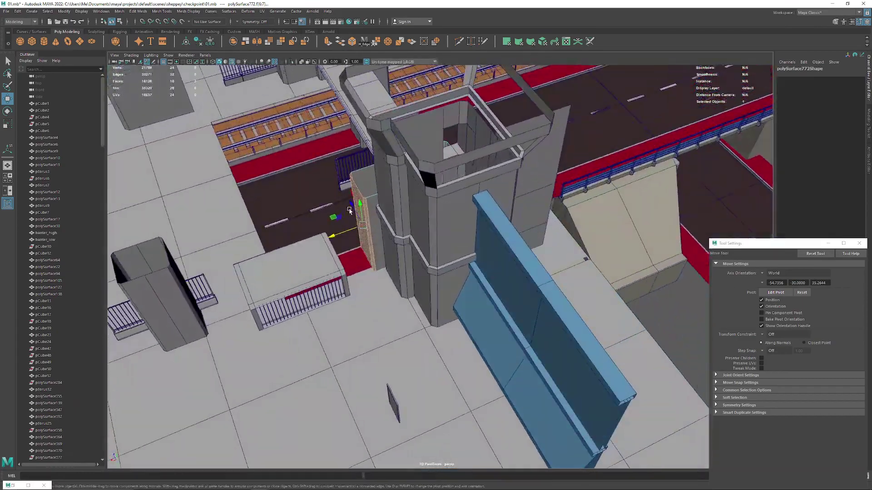
alt+right_drag(349, 210, 443, 284)
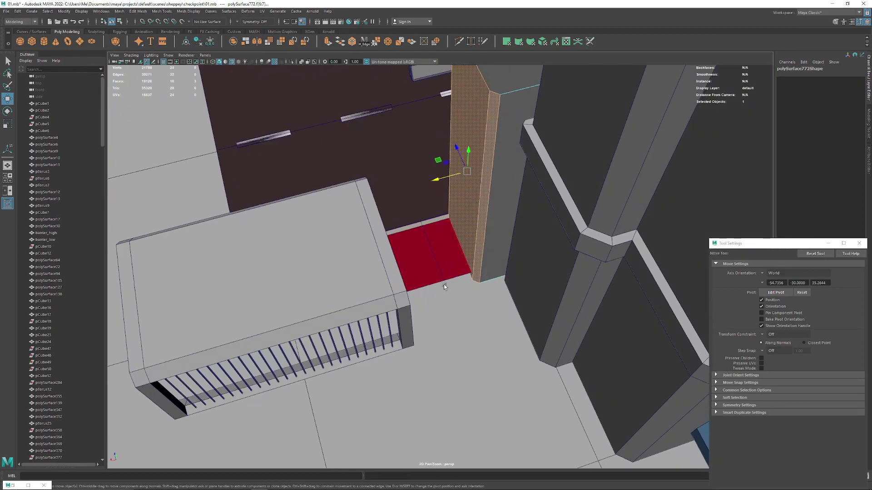
mouse_move(440, 177)
alt+mouse_down()
mouse_move(498, 244)
mouse_move(439, 296)
alt+mouse_up()
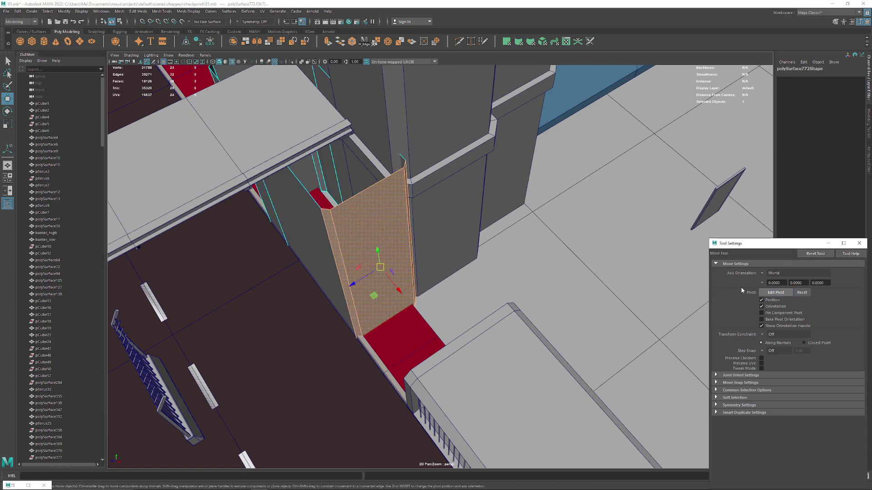
alt+drag(499, 246, 442, 220)
alt+drag(331, 284, 343, 282)
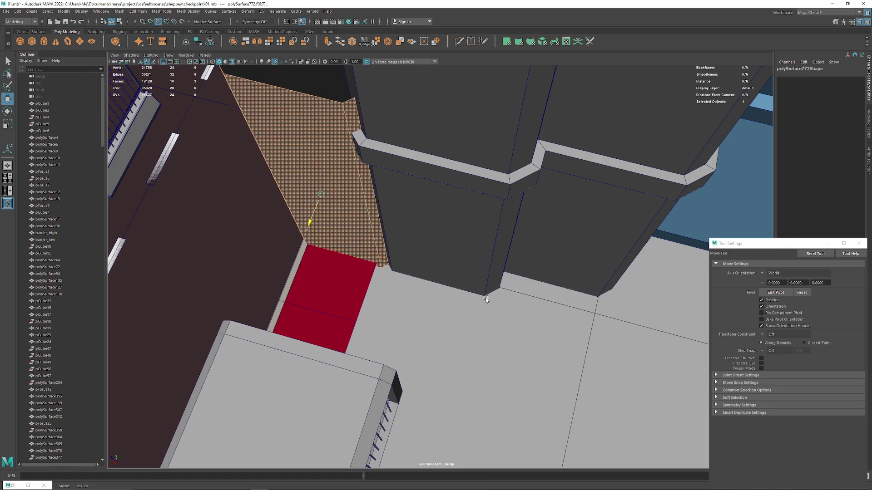
mouse_move(441, 297)
alt+mouse_down()
mouse_move(427, 195)
mouse_move(395, 200)
alt+mouse_up()
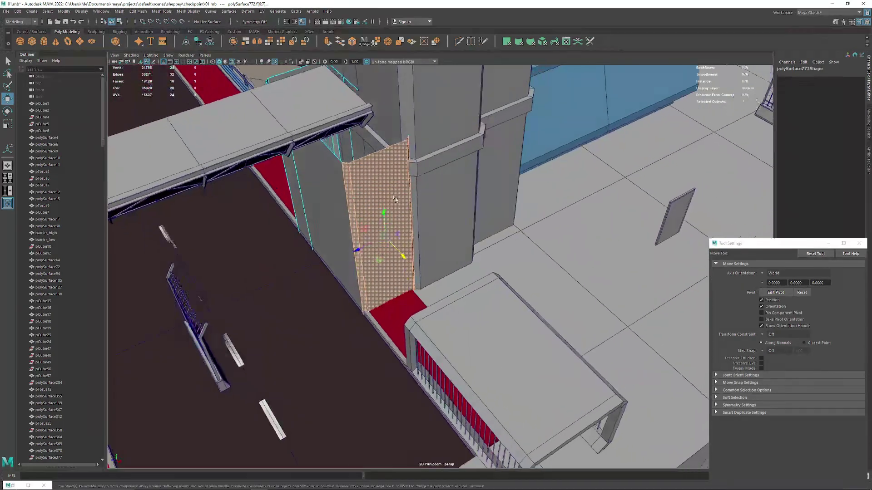
alt+drag(420, 283, 500, 254)
click(535, 269)
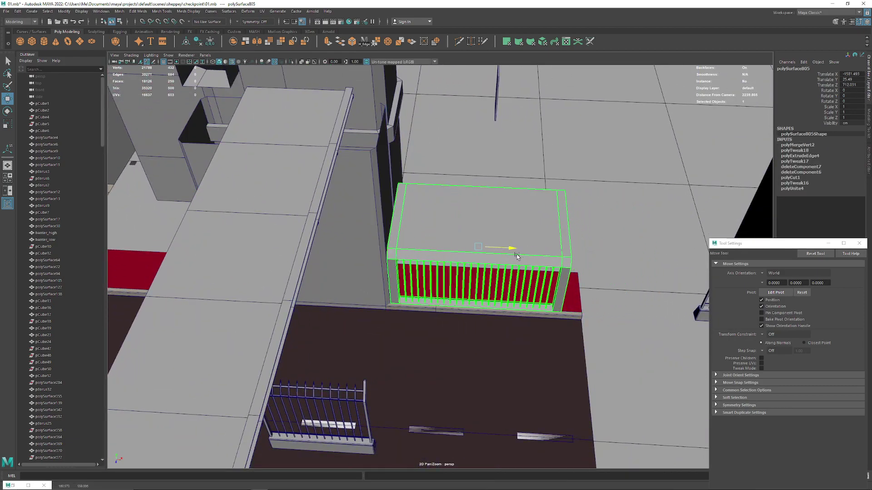
mouse_move(516, 255)
alt+mouse_down()
mouse_move(459, 250)
mouse_move(469, 254)
mouse_move(406, 268)
alt+mouse_up()
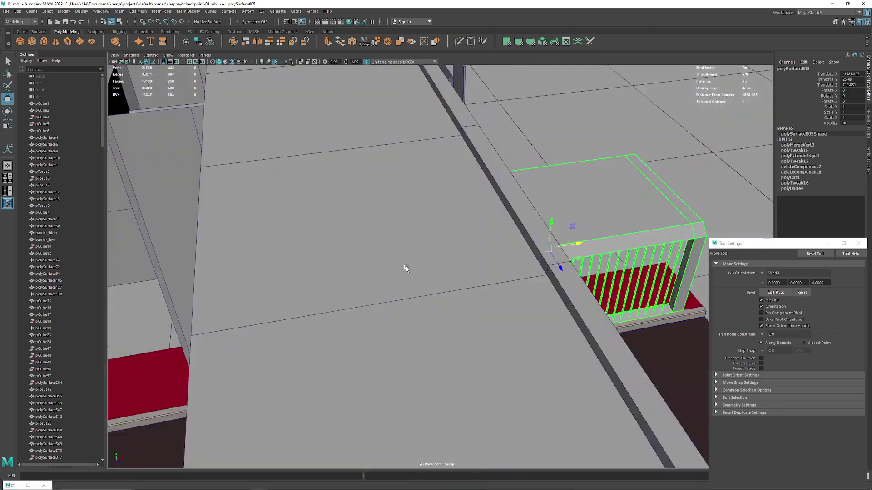
mouse_move(377, 398)
alt+right_down()
mouse_move(382, 272)
mouse_move(477, 190)
alt+right_up()
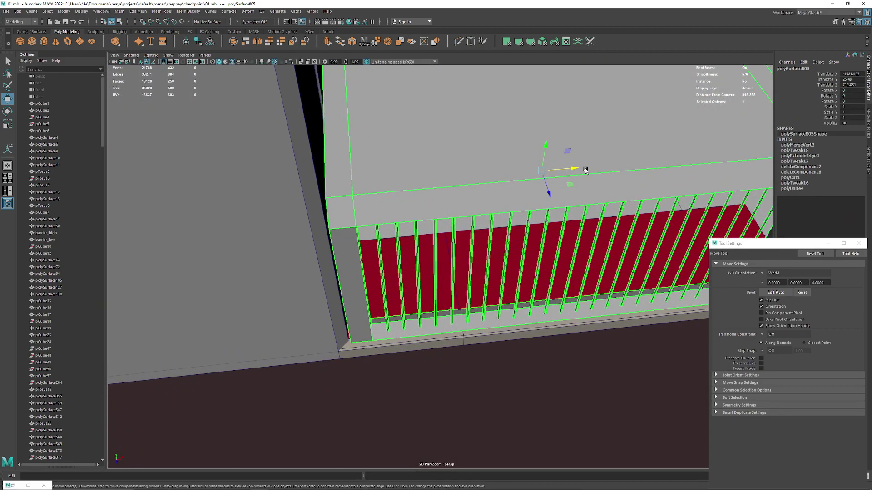
alt+right_drag(576, 168, 477, 163)
alt+drag(476, 164, 373, 144)
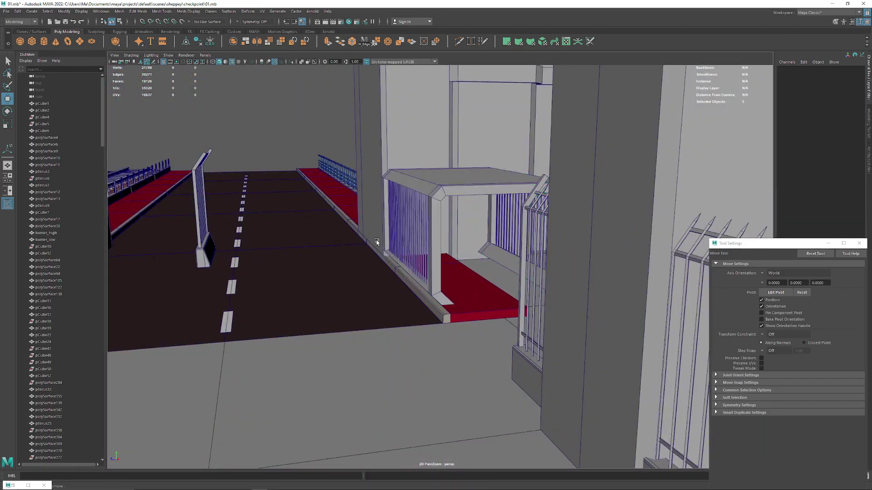
mouse_move(377, 242)
alt+mouse_down()
mouse_move(315, 177)
mouse_move(385, 182)
mouse_move(340, 164)
mouse_move(332, 251)
mouse_move(301, 230)
mouse_move(459, 238)
mouse_move(598, 194)
alt+mouse_up()
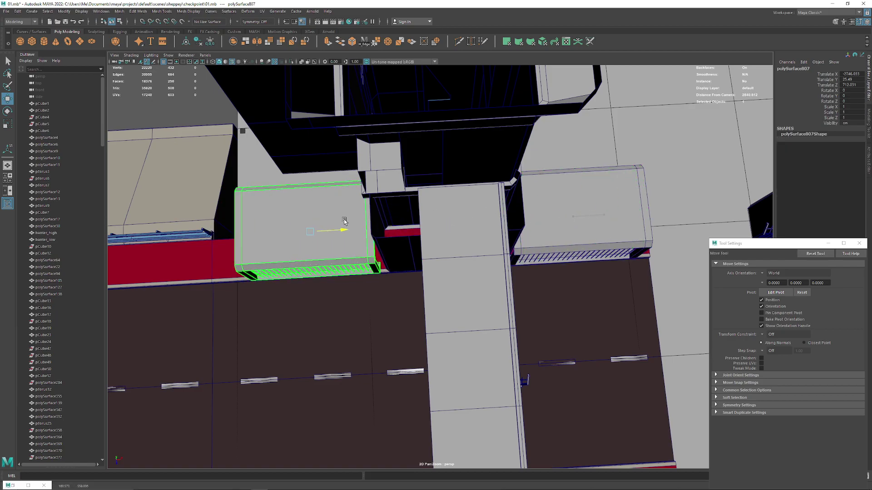
mouse_move(349, 220)
alt+mouse_down()
mouse_move(469, 297)
mouse_move(327, 198)
mouse_move(347, 186)
mouse_move(387, 189)
mouse_move(323, 213)
mouse_move(306, 235)
mouse_move(366, 233)
mouse_move(365, 203)
alt+mouse_up()
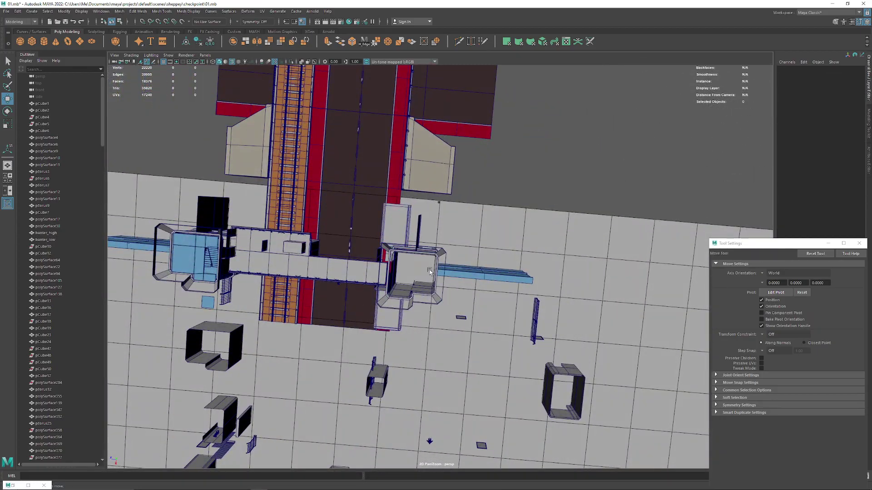
Close Tool Settings and set the road layer to reference (R) in the Layer Editor
mouse_move(429, 271)
alt+mouse_down()
mouse_move(393, 260)
mouse_move(414, 267)
mouse_move(262, 253)
mouse_move(282, 268)
mouse_move(366, 275)
alt+mouse_up()
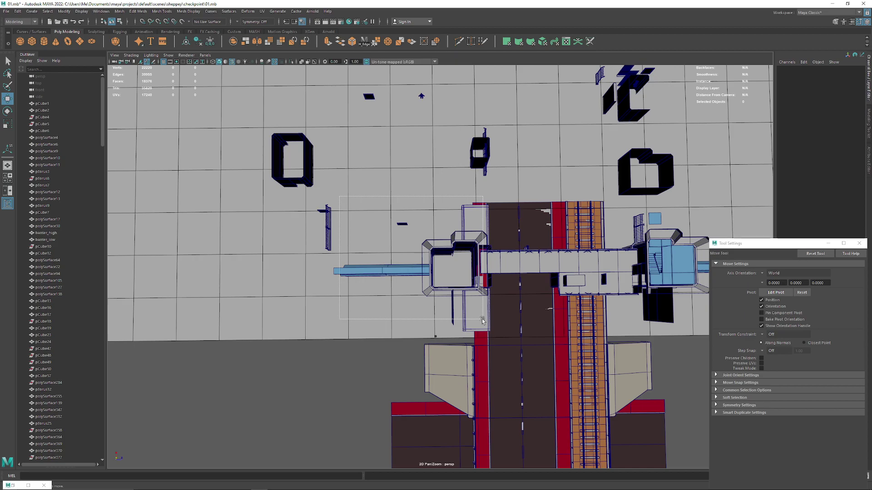
alt+drag(481, 322, 367, 254)
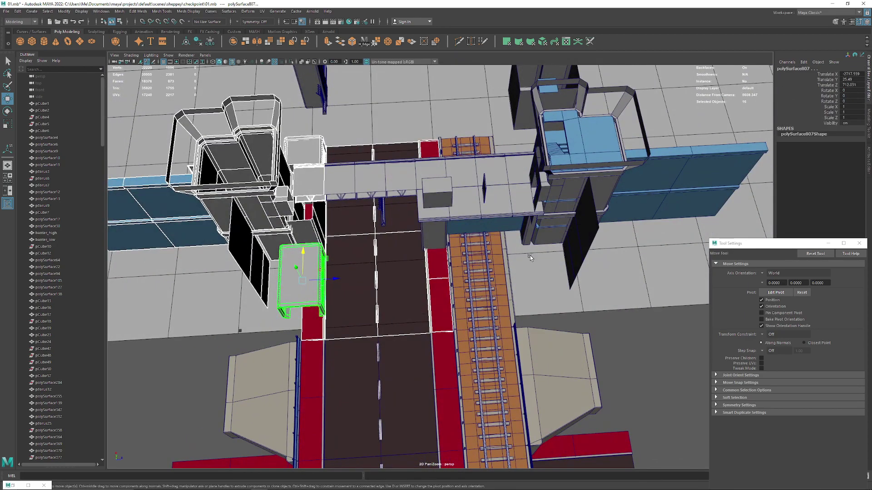
click(414, 84)
alt+drag(414, 83, 524, 166)
click(861, 244)
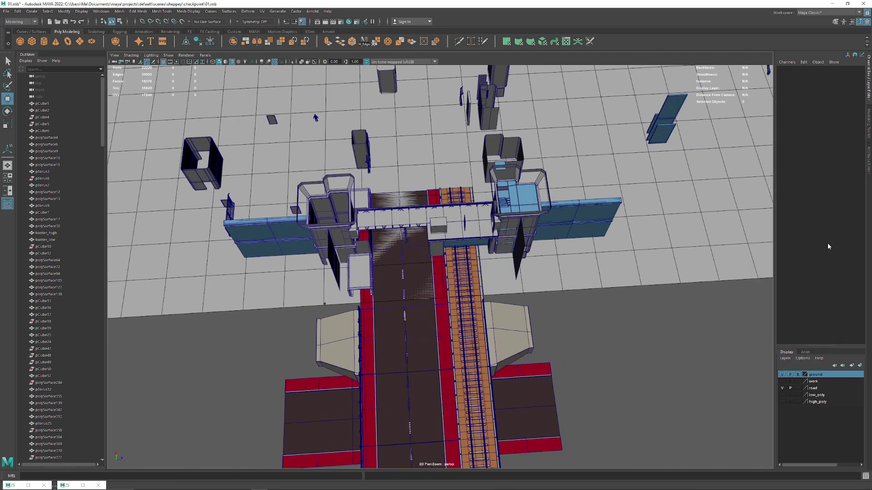
click(798, 390)
Marquee-select the entrance tower and slide it along Z toward the bridge end
mouse_move(399, 236)
alt+mouse_down()
mouse_move(471, 260)
mouse_move(454, 256)
alt+mouse_up()
mouse_move(336, 158)
mouse_down()
mouse_move(430, 272)
mouse_move(338, 235)
mouse_move(407, 228)
mouse_move(384, 210)
mouse_up()
scroll(339, 235, up, 5)
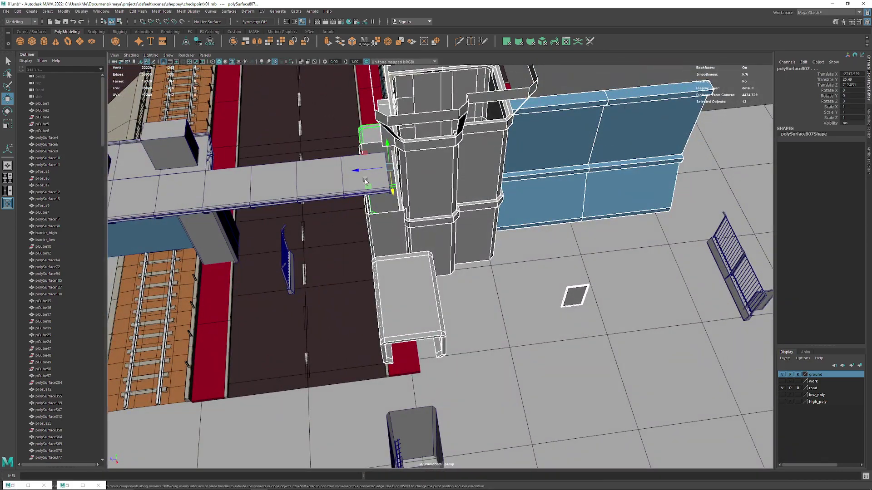
drag(358, 174, 374, 175)
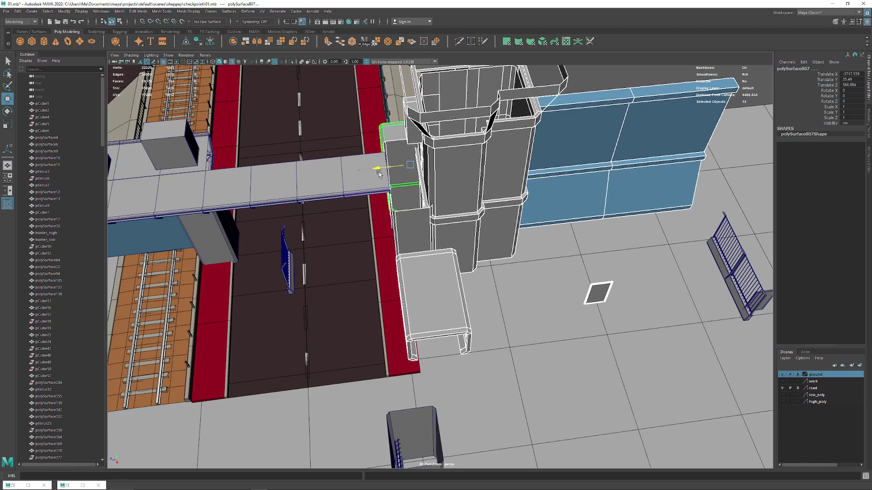
mouse_move(379, 174)
alt+mouse_down()
mouse_move(399, 250)
mouse_move(588, 175)
alt+mouse_up()
scroll(399, 250, down, 3)
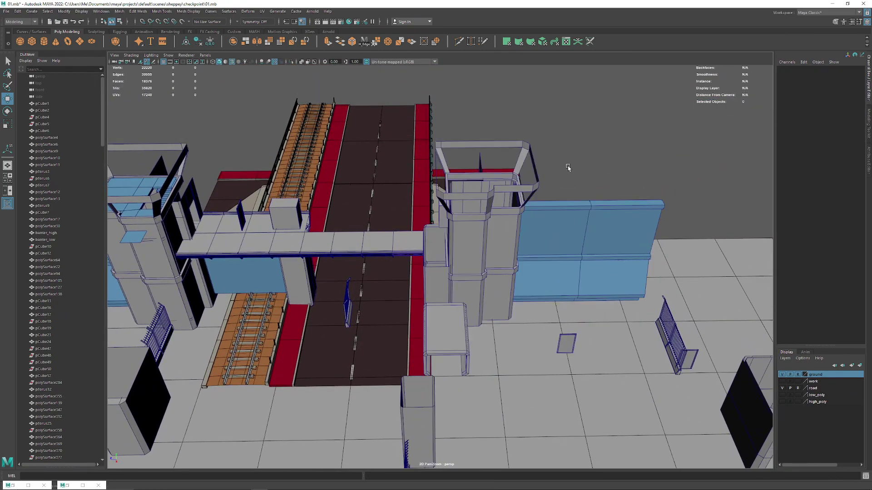
scroll(406, 172, up, 3)
scroll(395, 230, up, 3)
Select the new bridge deck segment and frame it in the view
click(395, 230)
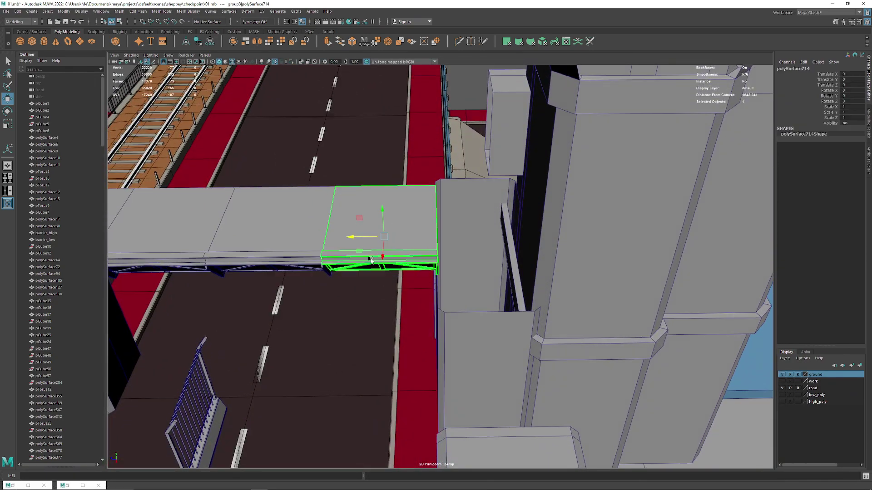
alt+drag(395, 230, 363, 309)
scroll(363, 310, up, 3)
scroll(364, 291, up, 2)
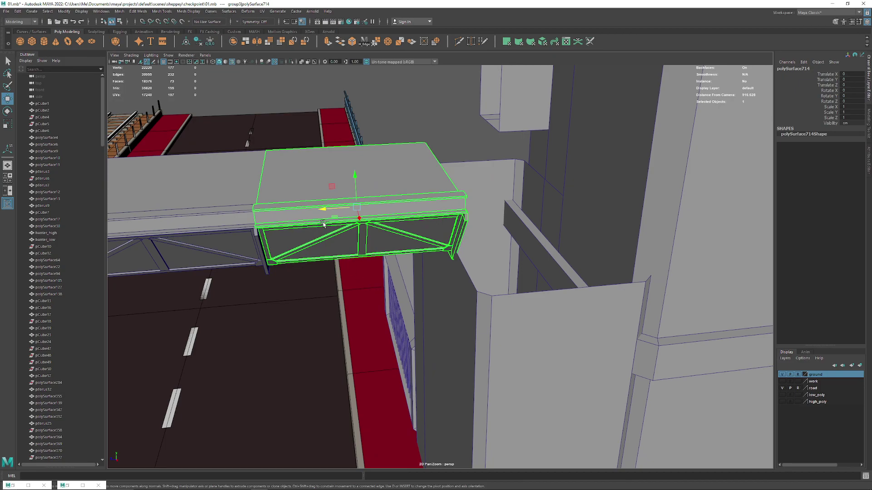
key(f)
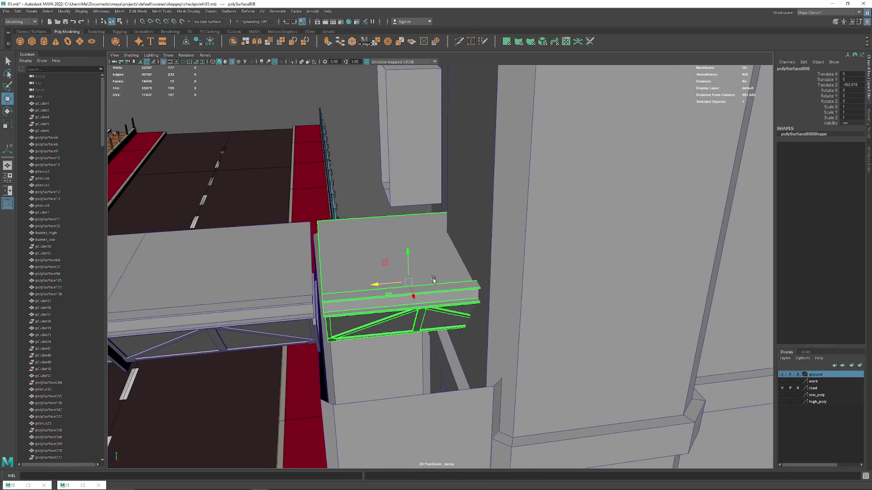
scroll(408, 282, up, 3)
scroll(377, 304, up, 3)
mouse_move(357, 170)
alt+mouse_down()
mouse_move(438, 207)
mouse_move(437, 284)
mouse_move(382, 162)
alt+mouse_up()
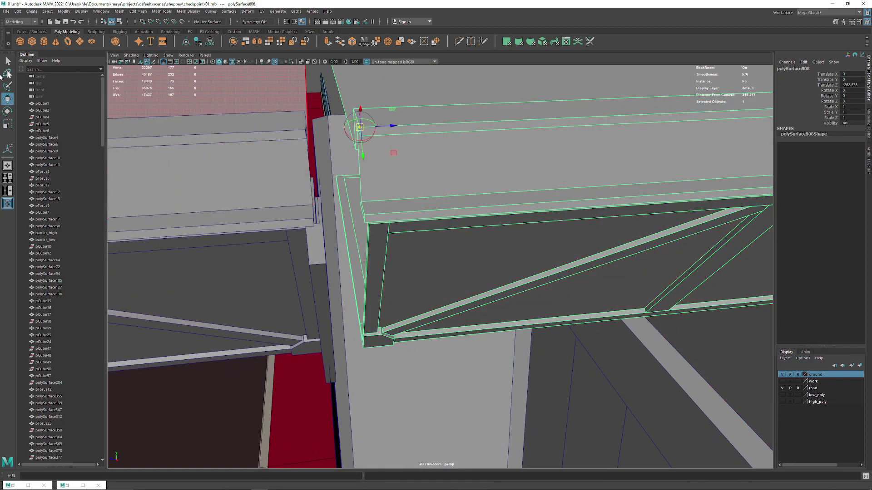
Open the Move tool settings and get a top-down view of the station
double_click(8, 99)
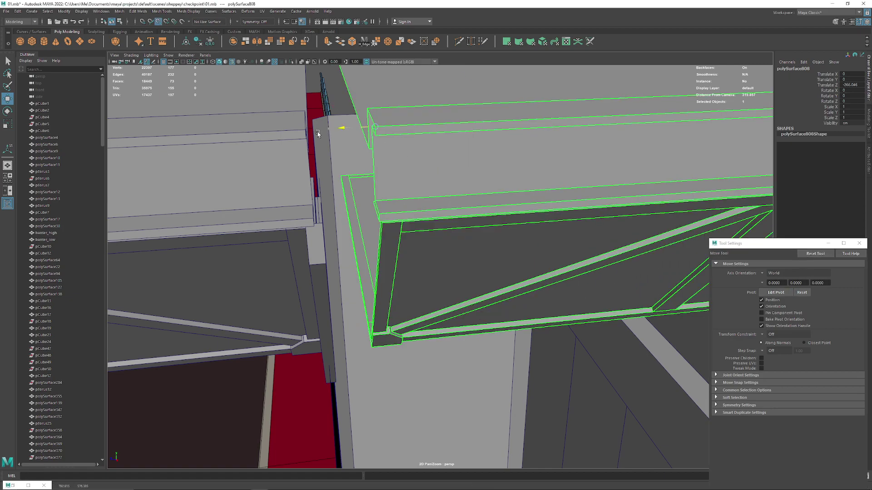
scroll(318, 133, down, 1)
scroll(354, 146, down, 3)
scroll(386, 154, down, 3)
scroll(386, 154, down, 3)
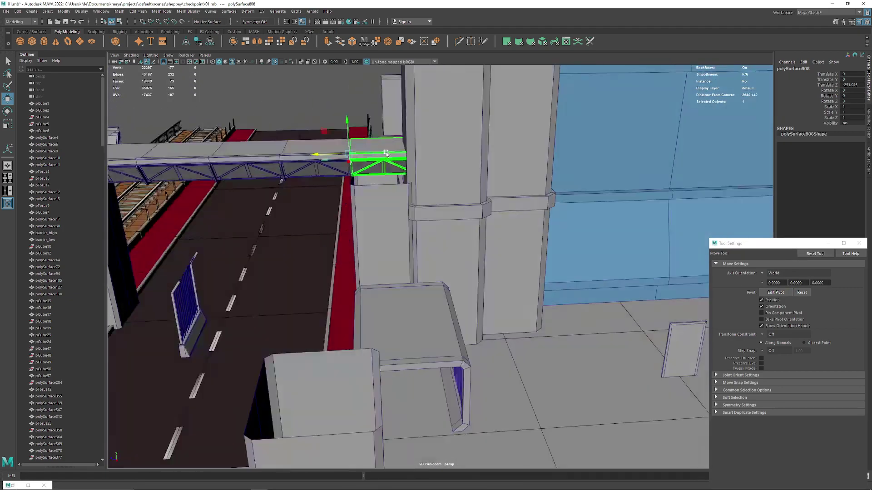
mouse_move(387, 154)
alt+mouse_down()
mouse_move(409, 253)
mouse_move(390, 258)
mouse_move(306, 135)
mouse_move(402, 170)
mouse_move(372, 164)
alt+mouse_up()
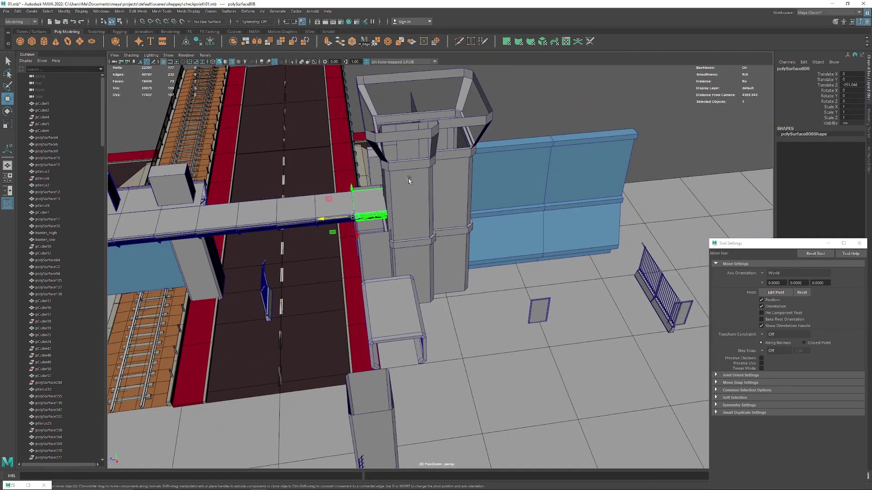
mouse_move(368, 221)
alt+mouse_down()
mouse_move(362, 117)
mouse_move(362, 153)
alt+mouse_up()
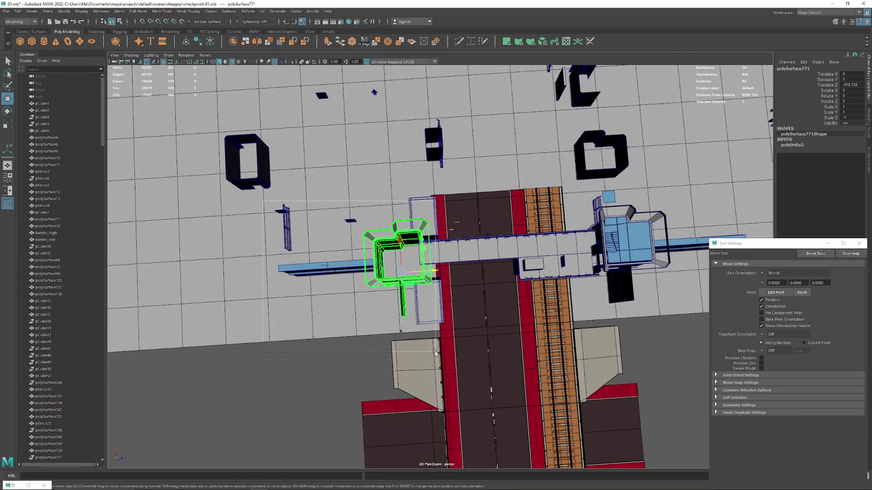
Marquee-select every part of the entrance tower and close in near the truss
drag(262, 201, 432, 354)
mouse_move(432, 354)
alt+mouse_down()
mouse_move(400, 291)
mouse_move(421, 329)
alt+mouse_up()
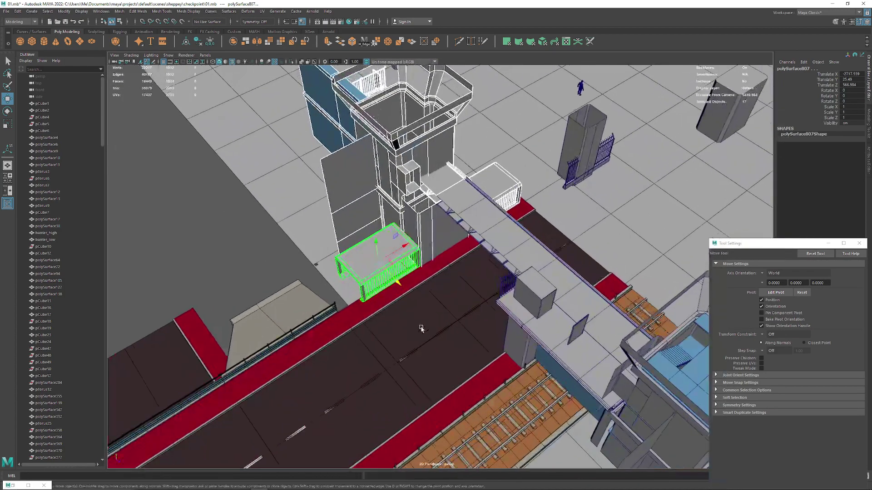
mouse_move(457, 172)
alt+mouse_down()
mouse_move(326, 291)
mouse_move(330, 308)
mouse_move(319, 299)
mouse_move(382, 307)
mouse_move(402, 293)
alt+mouse_up()
scroll(403, 292, down, 5)
scroll(405, 304, up, 5)
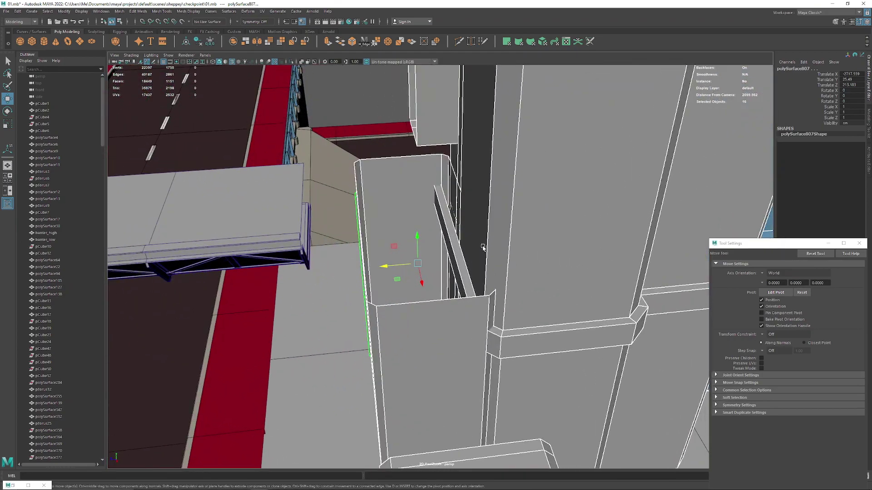
scroll(486, 241, down, 5)
mouse_move(486, 241)
alt+mouse_down()
mouse_move(381, 181)
mouse_move(393, 221)
alt+mouse_up()
scroll(393, 221, up, 5)
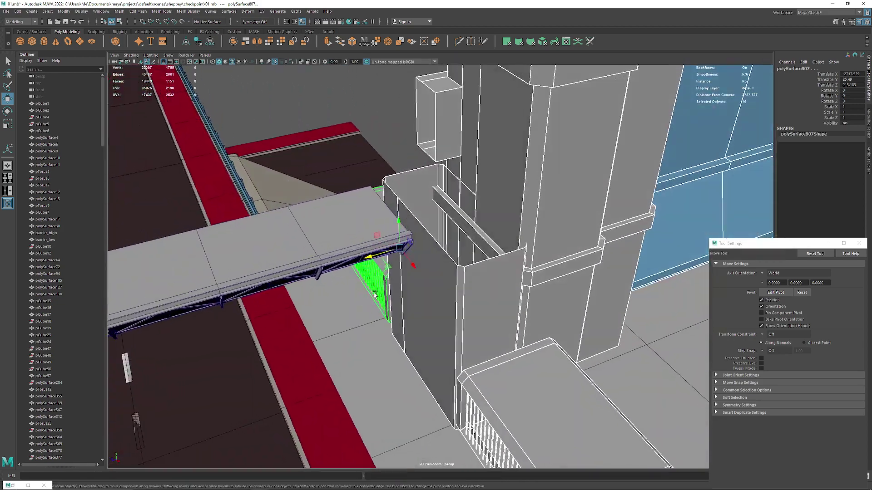
alt+drag(406, 261, 417, 301)
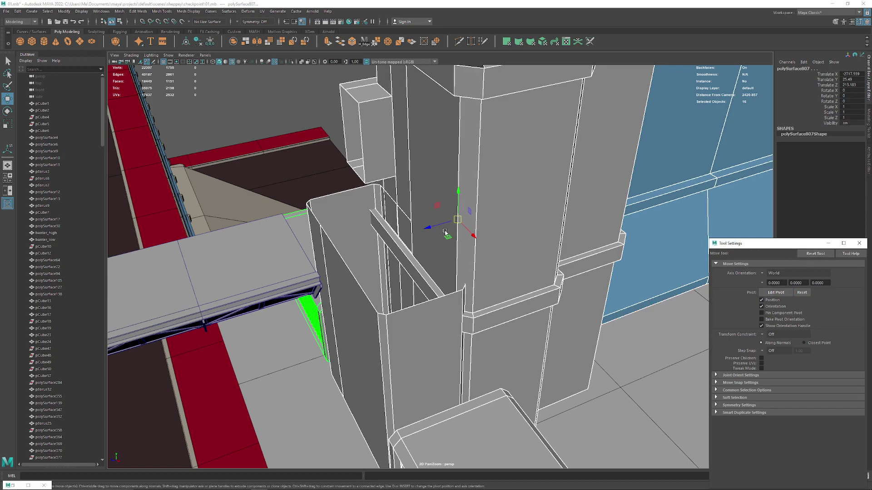
Move the tower group along Z until it sits flush with the bridge
drag(445, 232, 292, 263)
scroll(292, 263, up, 3)
scroll(371, 327, up, 3)
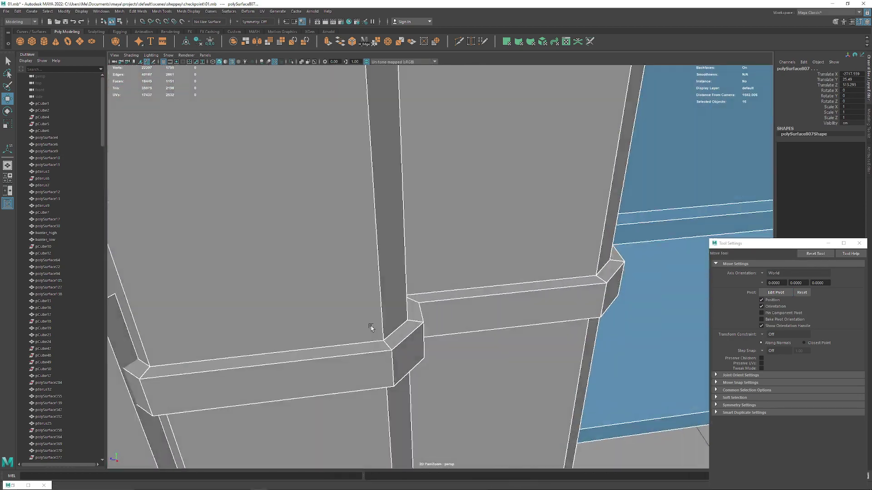
mouse_move(371, 328)
alt+mouse_down()
mouse_move(486, 350)
mouse_move(483, 312)
mouse_move(381, 304)
mouse_move(444, 353)
alt+mouse_up()
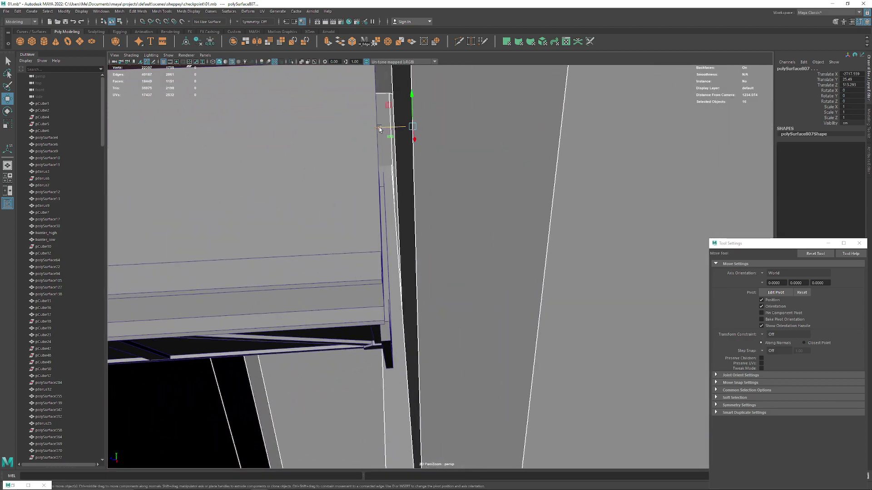
mouse_move(380, 129)
mouse_down()
mouse_move(387, 276)
mouse_move(372, 302)
mouse_move(338, 322)
mouse_move(320, 144)
mouse_move(317, 195)
mouse_move(292, 189)
mouse_move(333, 165)
mouse_move(484, 162)
mouse_move(352, 148)
mouse_move(463, 267)
mouse_move(378, 142)
mouse_move(374, 243)
mouse_move(454, 188)
mouse_move(443, 312)
mouse_up()
Select the roadside railing, then the pillar panel beside the road and one of its faces
click(462, 267)
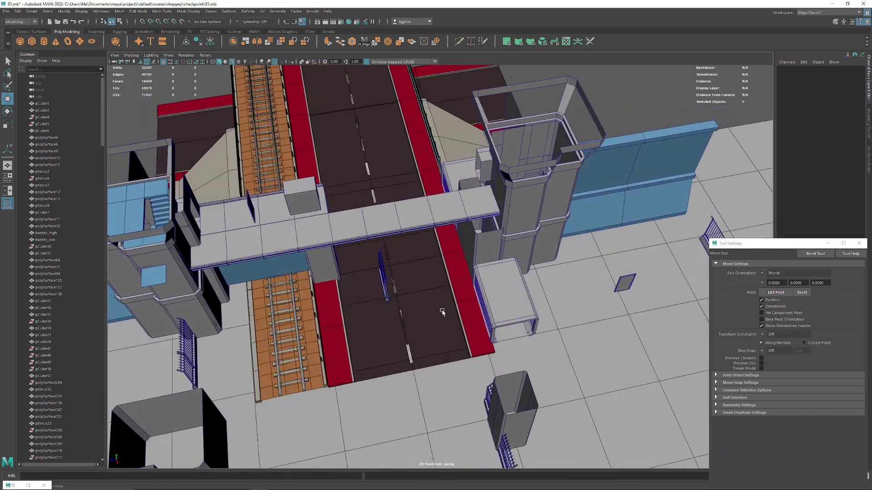
click(386, 287)
scroll(386, 291, up, 5)
mouse_move(386, 290)
alt+mouse_down()
mouse_move(397, 361)
mouse_move(354, 225)
mouse_move(356, 206)
alt+mouse_up()
click(354, 225)
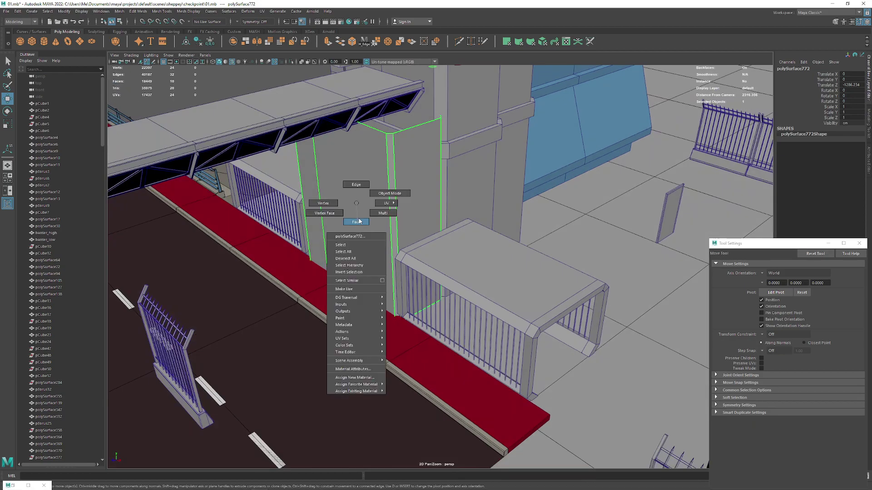
right_drag(356, 203, 359, 222)
click(359, 221)
mouse_move(358, 221)
alt+mouse_down()
mouse_move(414, 247)
mouse_move(420, 170)
alt+mouse_up()
Add two more pillar faces and inspect them from ground level and above
shift+click(423, 232)
shift+click(404, 241)
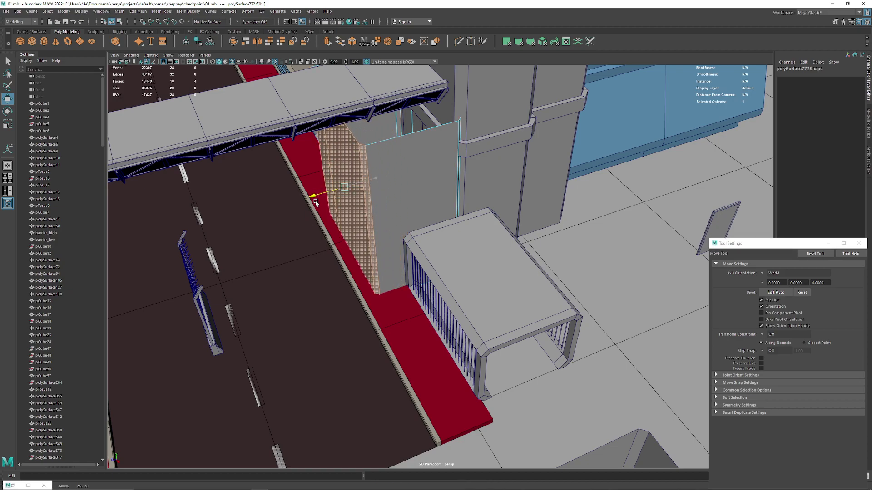
mouse_move(315, 202)
alt+mouse_down()
mouse_move(466, 179)
mouse_move(423, 166)
alt+mouse_up()
alt+right_drag(423, 166, 468, 282)
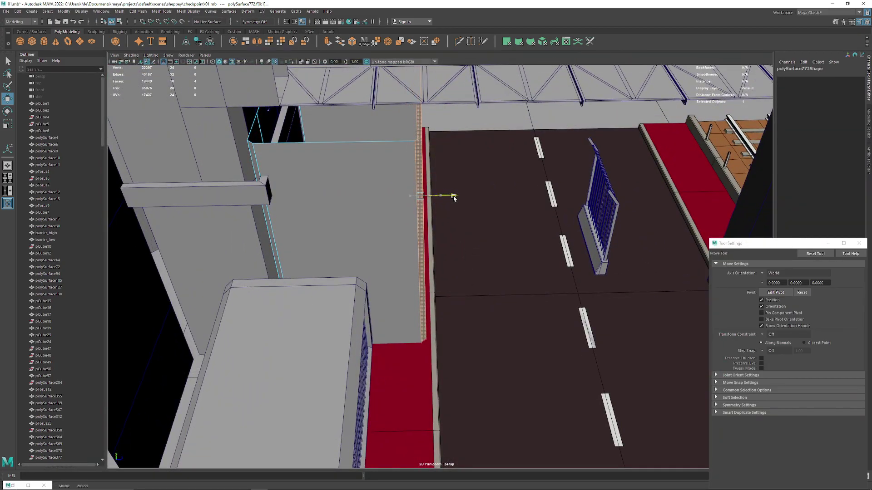
mouse_move(480, 240)
alt+mouse_down()
mouse_move(302, 221)
mouse_move(322, 227)
mouse_move(332, 218)
mouse_move(350, 168)
mouse_move(370, 258)
alt+mouse_up()
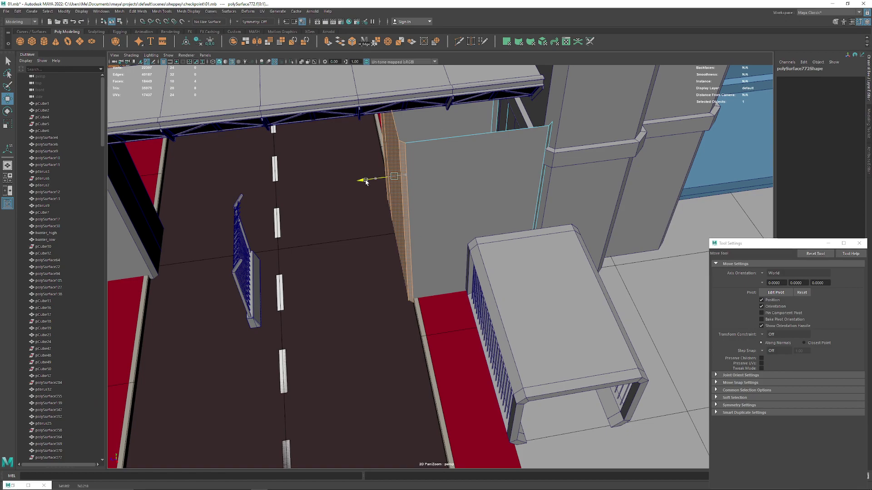
alt+drag(366, 181, 395, 171)
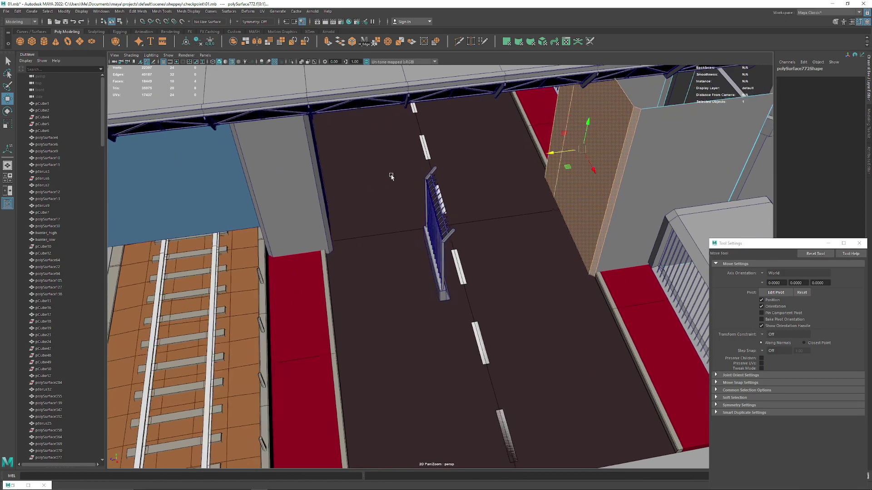
Zoom around the pillar and housing, then dismiss the UV menu and clear the faces
scroll(293, 262, up, 5)
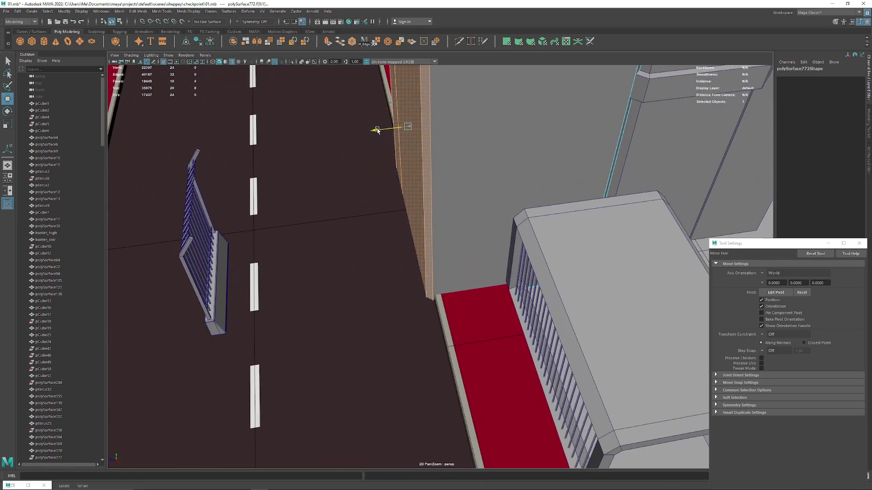
scroll(377, 130, down, 2)
scroll(377, 131, down, 4)
scroll(379, 134, up, 5)
scroll(379, 137, up, 1)
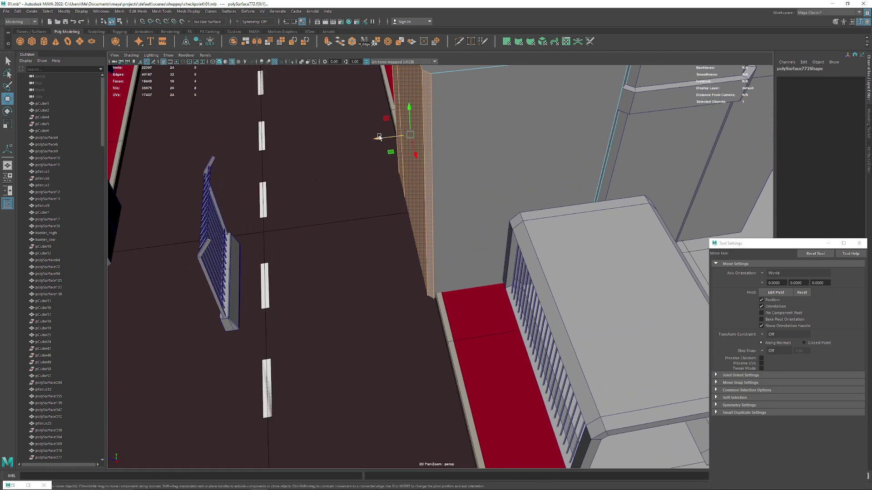
scroll(399, 191, down, 4)
scroll(385, 134, up, 4)
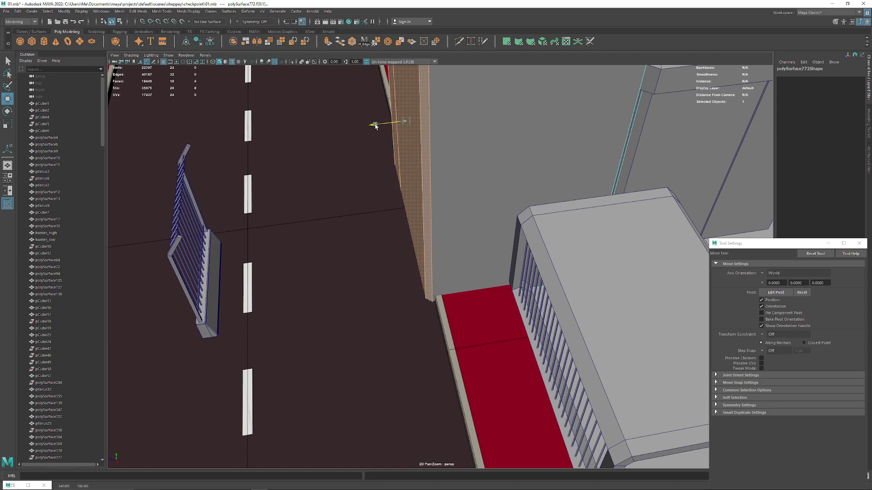
scroll(375, 126, down, 3)
alt+drag(375, 132, 325, 233)
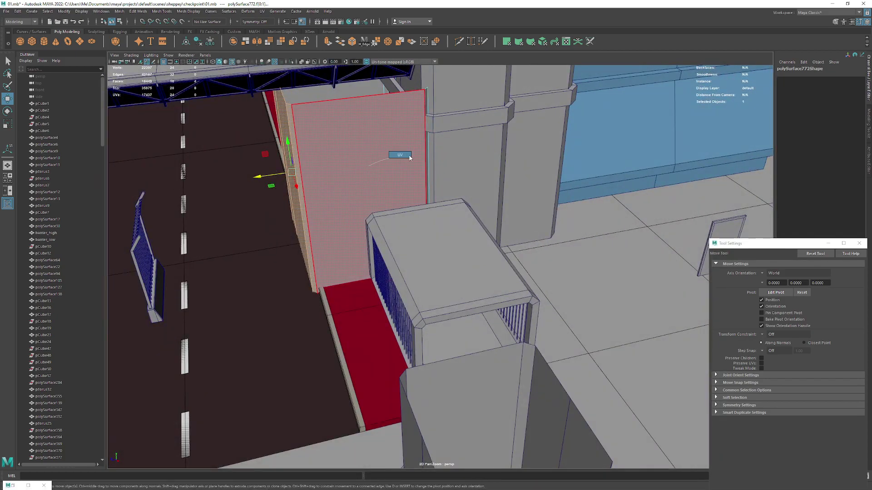
right_drag(369, 166, 409, 158)
mouse_move(409, 157)
alt+mouse_down()
mouse_move(378, 203)
mouse_move(393, 160)
alt+mouse_up()
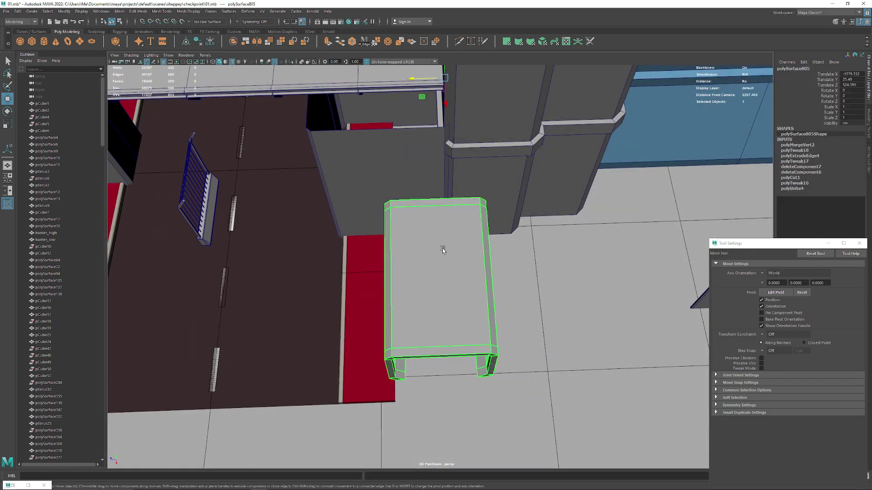
Frame the turnstile housing and slide it slightly along the red platform edge toward the wall
alt+drag(443, 250, 481, 144)
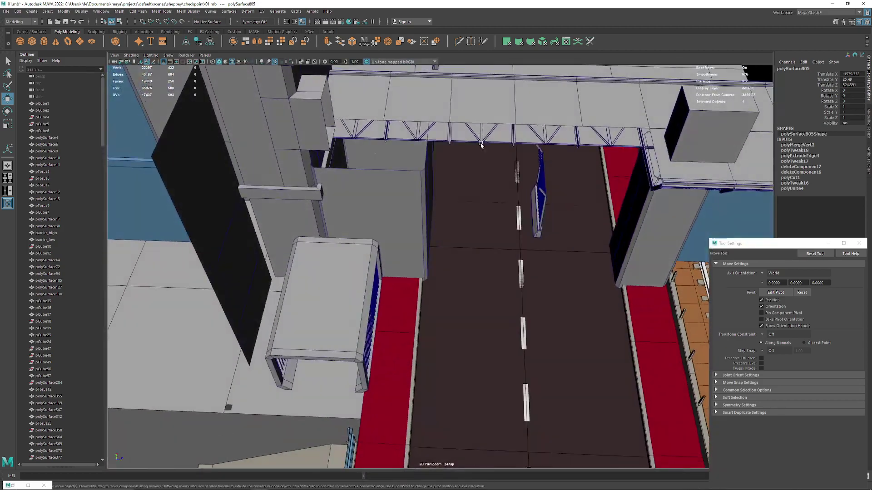
scroll(481, 144, down, 3)
click(349, 225)
alt+drag(348, 224, 424, 156)
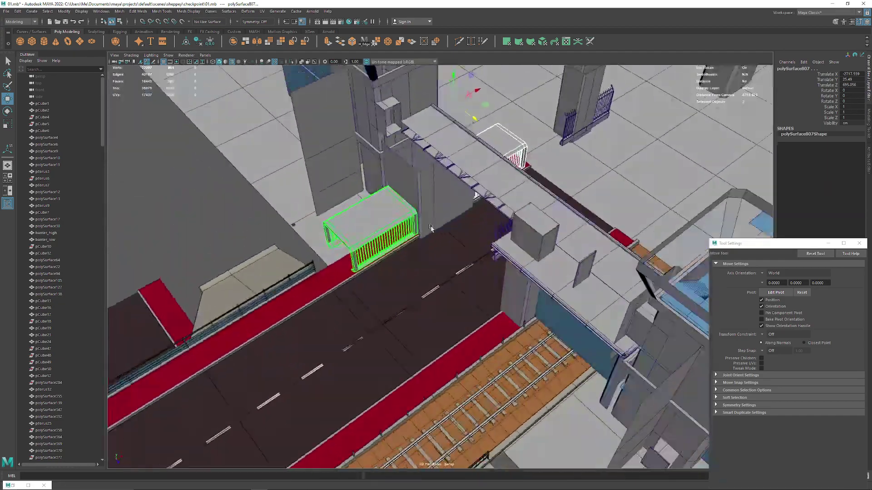
mouse_move(428, 167)
alt+mouse_down()
mouse_move(467, 318)
mouse_move(460, 193)
mouse_move(502, 292)
mouse_move(327, 221)
mouse_move(337, 248)
alt+mouse_up()
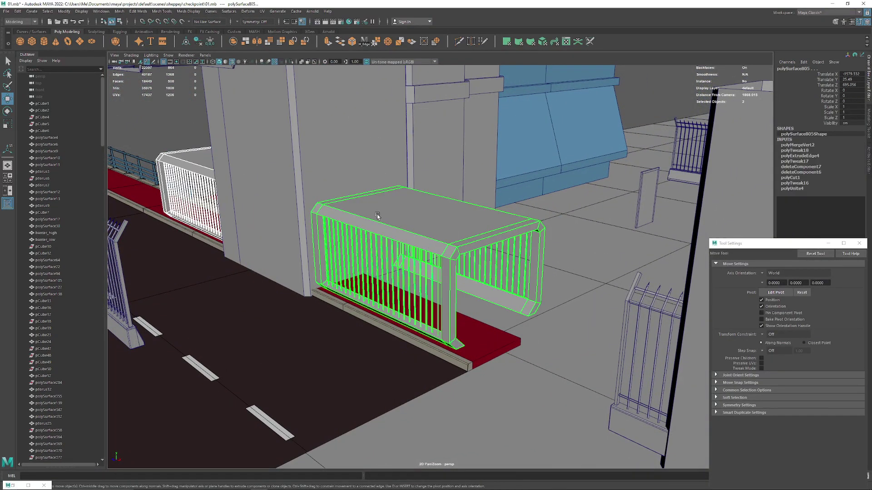
click(187, 45)
key(f)
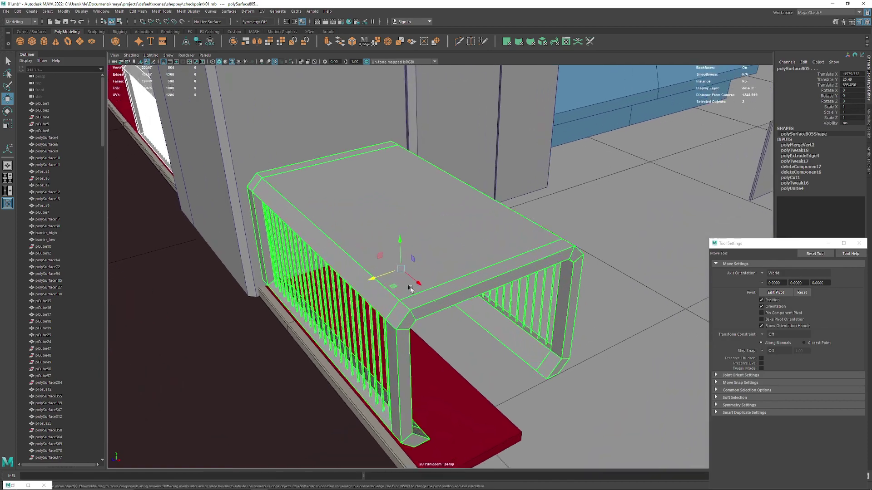
scroll(365, 218, up, 4)
drag(381, 206, 376, 210)
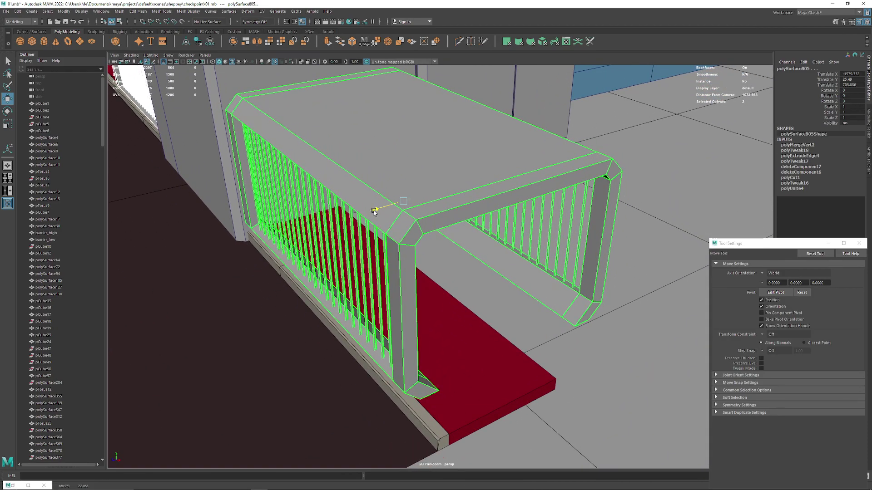
scroll(411, 138, down, 5)
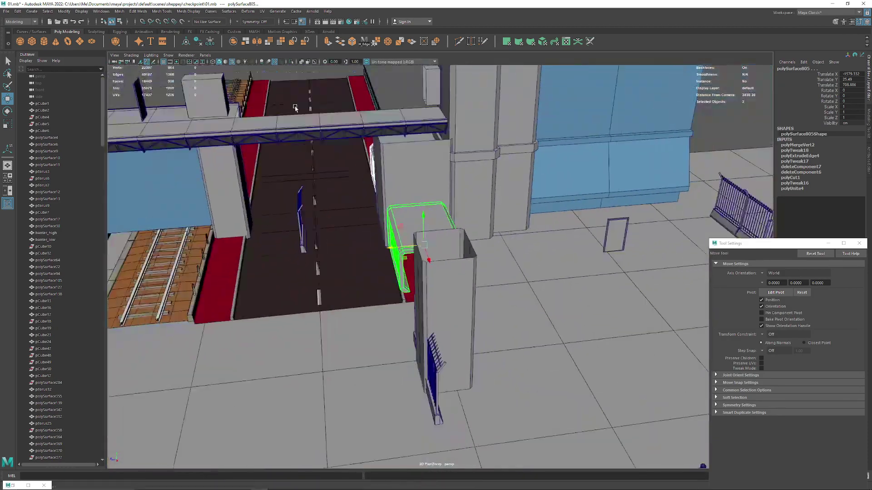
Select the grey wall beside the housing, then pull back to a high overview of the station
mouse_move(405, 135)
alt+mouse_down()
mouse_move(386, 313)
mouse_move(446, 172)
mouse_move(515, 206)
mouse_move(380, 139)
alt+mouse_up()
click(394, 227)
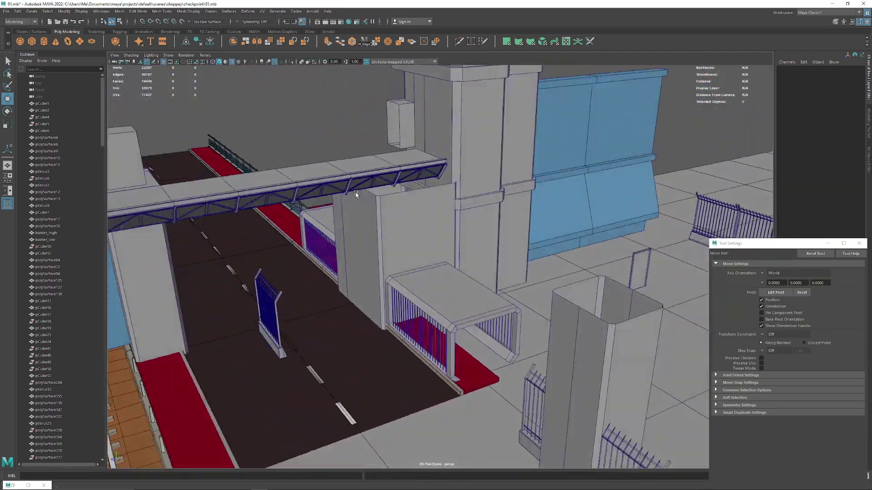
mouse_move(380, 140)
alt+mouse_down()
mouse_move(387, 226)
mouse_move(436, 271)
mouse_move(400, 231)
mouse_move(346, 241)
mouse_move(366, 241)
mouse_move(367, 216)
mouse_move(401, 211)
alt+mouse_up()
click(378, 263)
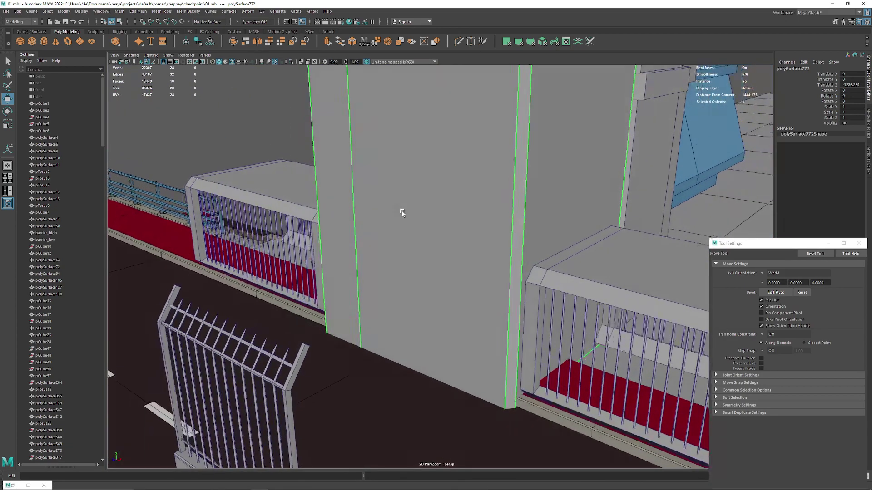
scroll(401, 211, up, 2)
alt+drag(259, 142, 275, 54)
mouse_move(295, 159)
alt+mouse_down()
mouse_move(360, 214)
mouse_move(282, 249)
mouse_move(292, 282)
alt+mouse_up()
scroll(411, 203, up, 2)
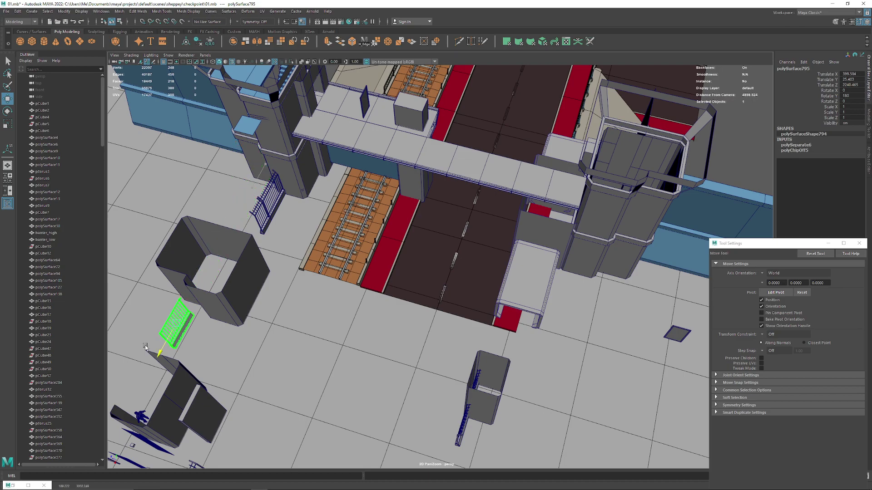
alt+drag(143, 352, 345, 305)
click(510, 322)
alt+middle_drag(510, 322, 454, 313)
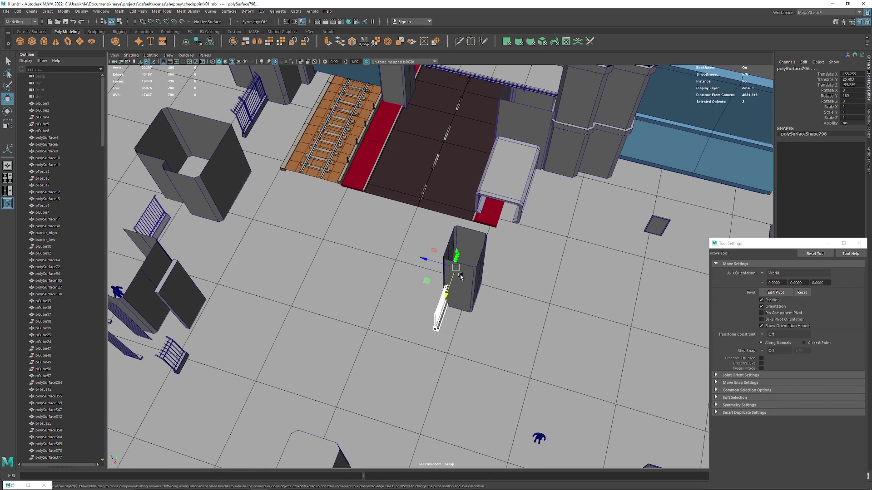
alt+drag(449, 272, 359, 250)
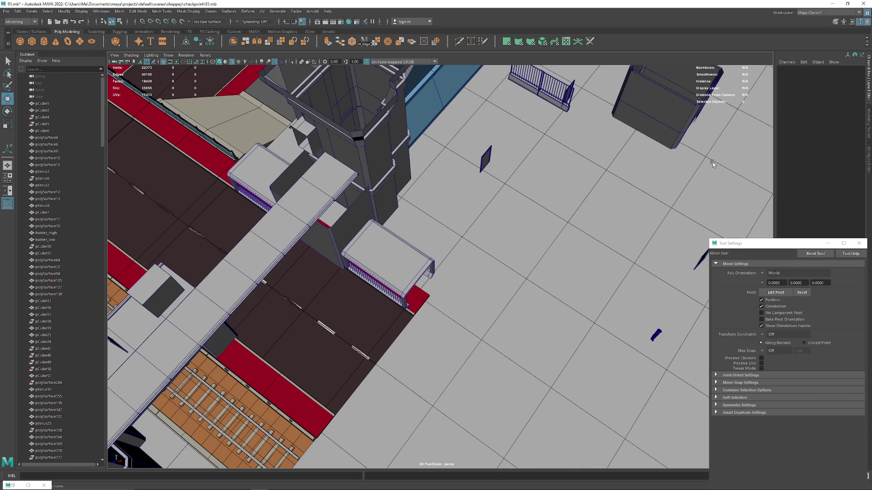
mouse_move(210, 183)
alt+mouse_down()
mouse_move(253, 171)
mouse_move(361, 284)
mouse_move(348, 299)
mouse_move(498, 343)
mouse_move(591, 330)
mouse_move(539, 277)
alt+mouse_up()
click(533, 276)
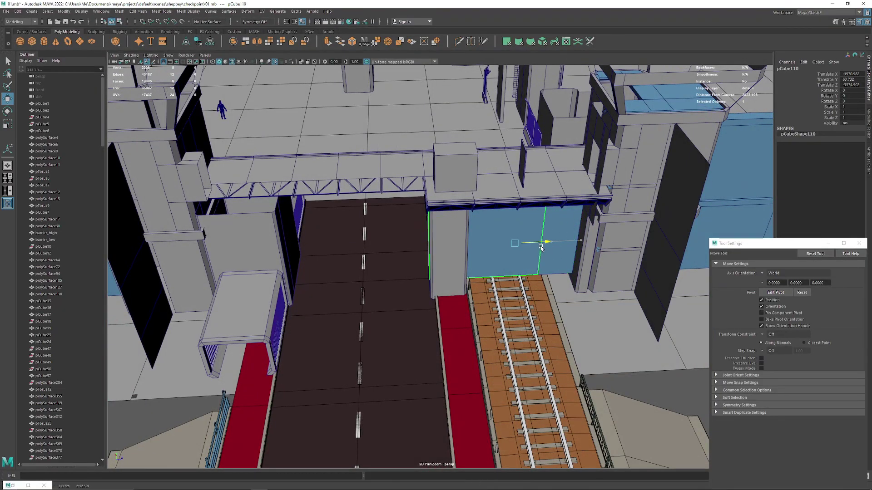
Put the blue backing panel into vertex mode and select its top vertices
mouse_move(427, 257)
alt+mouse_down()
mouse_move(370, 315)
mouse_move(396, 244)
alt+mouse_up()
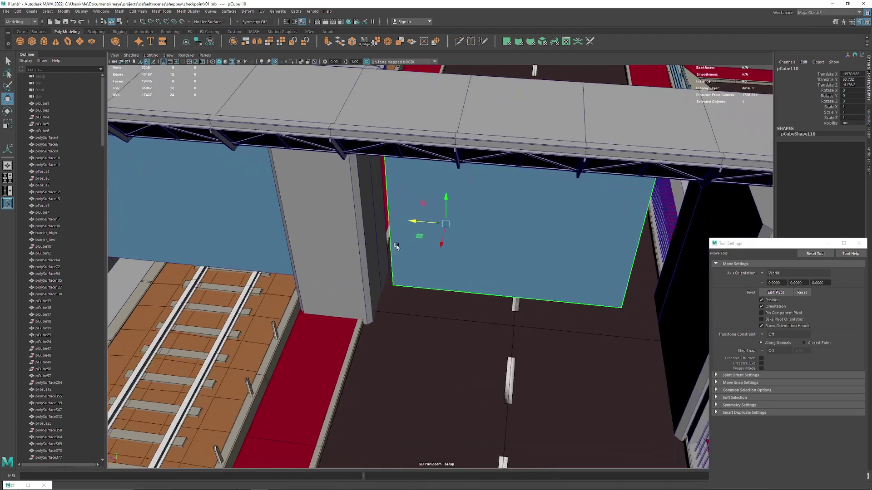
scroll(386, 267, up, 3)
scroll(376, 291, up, 3)
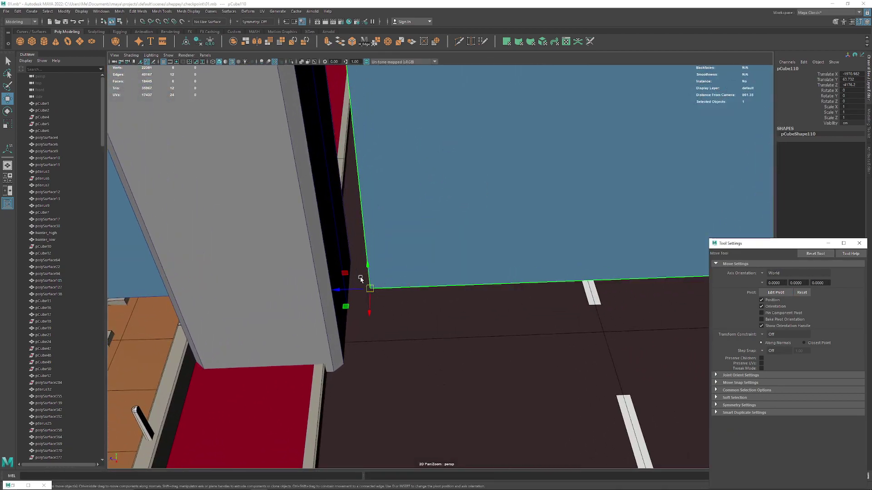
mouse_move(360, 279)
alt+mouse_down()
mouse_move(347, 276)
mouse_move(408, 194)
mouse_move(318, 206)
mouse_move(378, 187)
mouse_move(367, 213)
mouse_move(380, 213)
alt+mouse_up()
scroll(367, 295, down, 5)
right_drag(386, 184, 386, 159)
mouse_move(363, 145)
mouse_down()
mouse_move(391, 166)
mouse_move(400, 158)
mouse_up()
Drag the blue panel's side vertices toward the wall so it fills the opening between the pillars
alt+drag(450, 395, 340, 319)
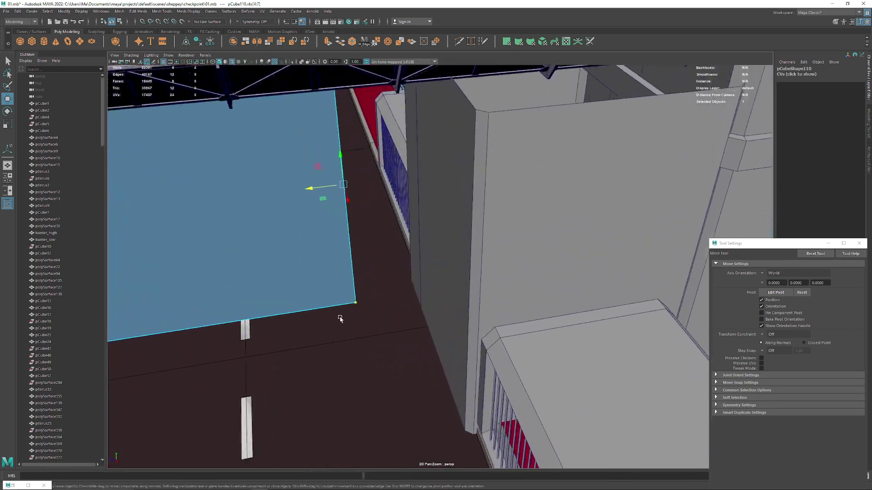
mouse_move(309, 186)
mouse_down()
mouse_move(409, 298)
mouse_move(365, 218)
mouse_move(444, 188)
mouse_move(265, 207)
mouse_up()
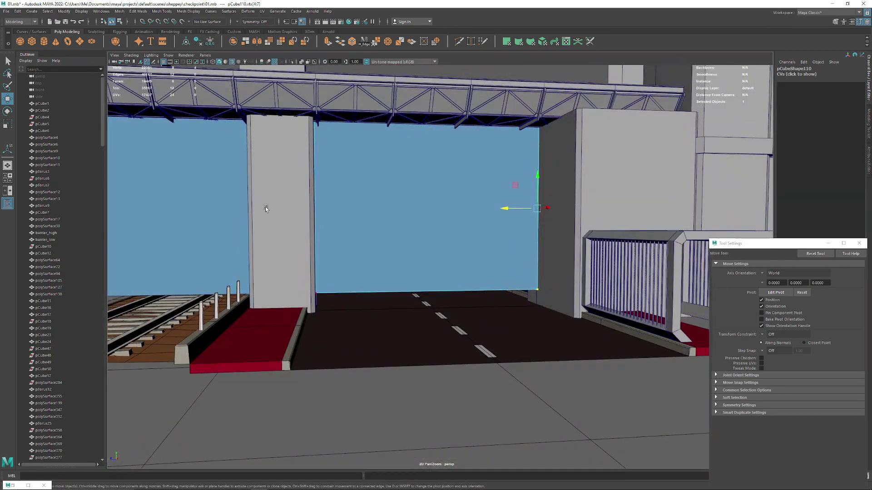
drag(576, 322, 577, 320)
mouse_move(577, 320)
alt+mouse_down()
mouse_move(499, 227)
mouse_move(454, 142)
mouse_move(424, 192)
mouse_move(407, 272)
mouse_move(407, 163)
mouse_move(404, 257)
mouse_move(383, 218)
alt+mouse_up()
alt+drag(252, 78, 365, 209)
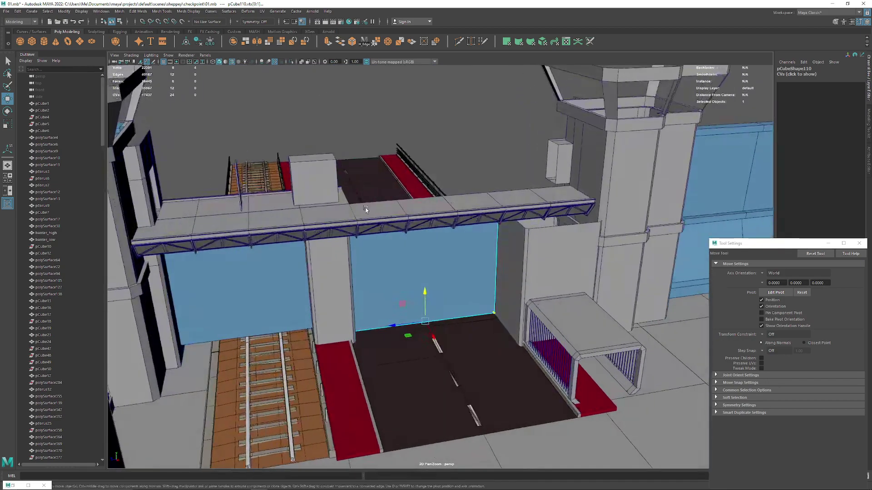
mouse_move(463, 281)
alt+mouse_down()
mouse_move(353, 231)
mouse_move(371, 262)
mouse_move(318, 214)
alt+mouse_up()
alt+right_drag(318, 214, 379, 328)
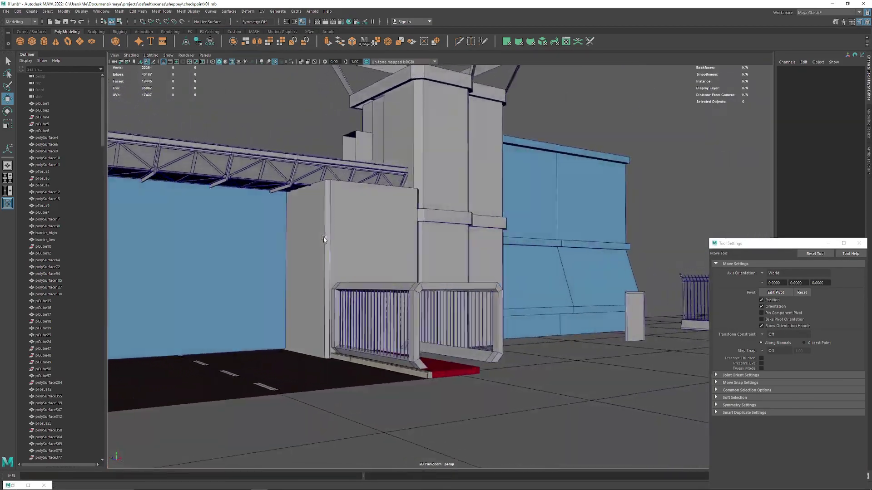
Select the grey wall, switch it to vertex mode and box-select its vertices
click(287, 232)
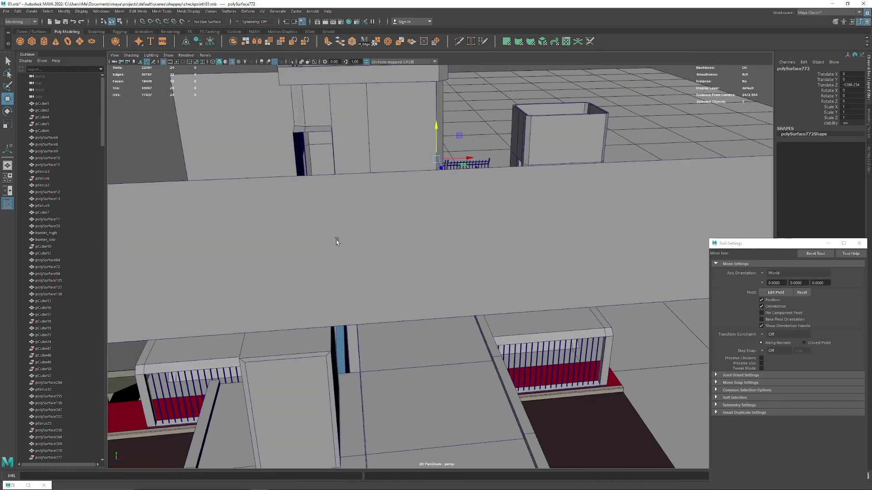
mouse_move(287, 232)
alt+mouse_down()
mouse_move(376, 240)
mouse_move(273, 238)
mouse_move(297, 224)
mouse_move(248, 224)
mouse_move(300, 233)
alt+mouse_up()
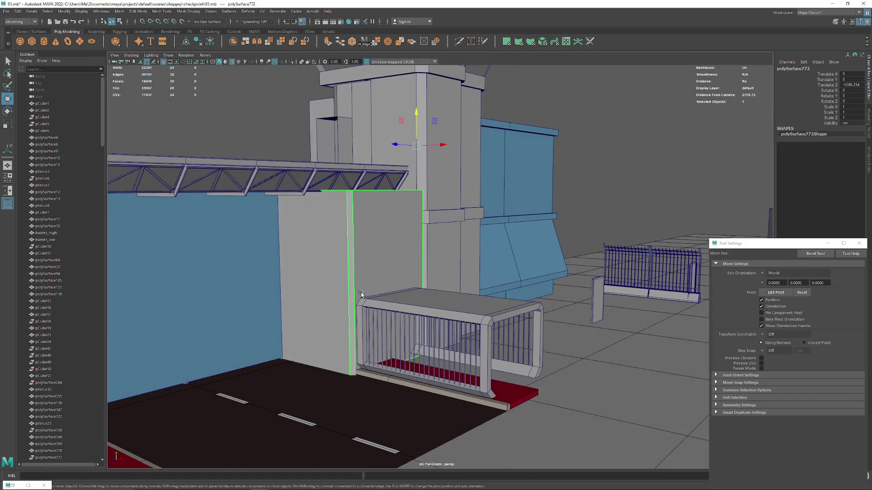
mouse_move(313, 328)
alt+mouse_down()
mouse_move(297, 269)
mouse_move(321, 259)
mouse_move(389, 284)
mouse_move(373, 266)
mouse_move(409, 274)
mouse_move(400, 292)
alt+mouse_up()
right_drag(400, 293, 407, 272)
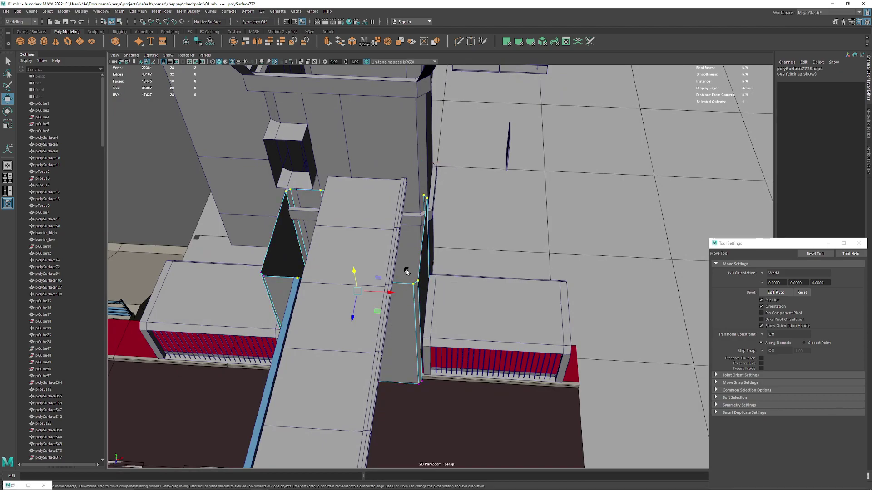
drag(501, 456, 501, 455)
alt+drag(501, 455, 433, 314)
mouse_move(439, 281)
alt+mouse_down()
mouse_move(384, 261)
mouse_move(360, 269)
mouse_move(387, 271)
mouse_move(366, 286)
mouse_move(420, 273)
mouse_move(454, 278)
mouse_move(440, 287)
mouse_move(446, 284)
mouse_move(363, 254)
alt+mouse_up()
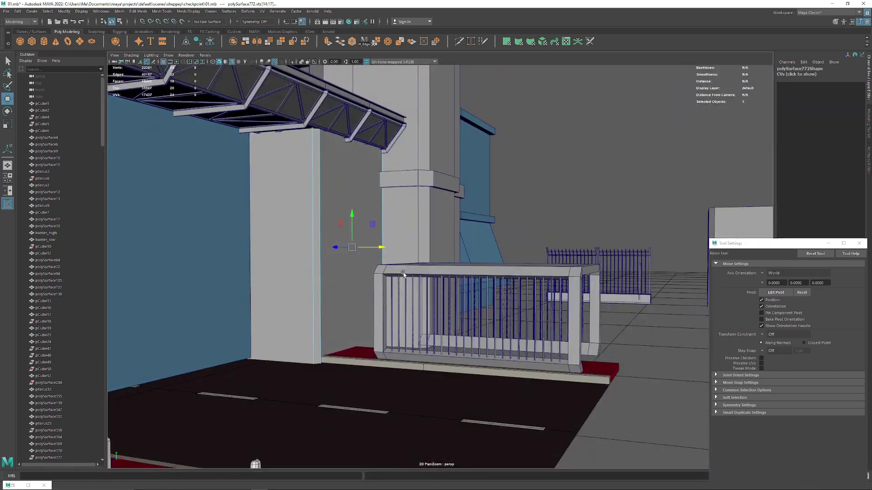
Frame the turnstile housing and move it along X to sit beside the pillar
mouse_move(341, 195)
right_down()
mouse_move(354, 209)
mouse_move(431, 233)
mouse_move(398, 259)
right_up()
click(398, 258)
key(f)
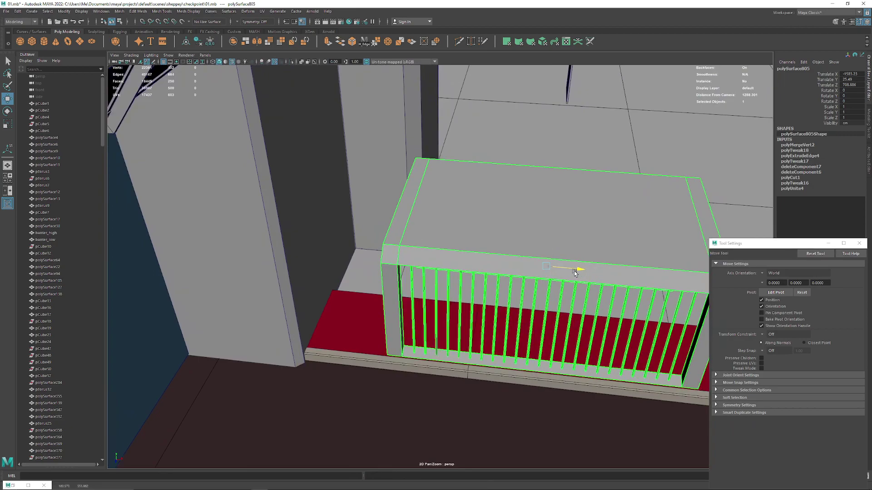
scroll(574, 272, down, 3)
drag(492, 258, 419, 281)
scroll(419, 281, down, 5)
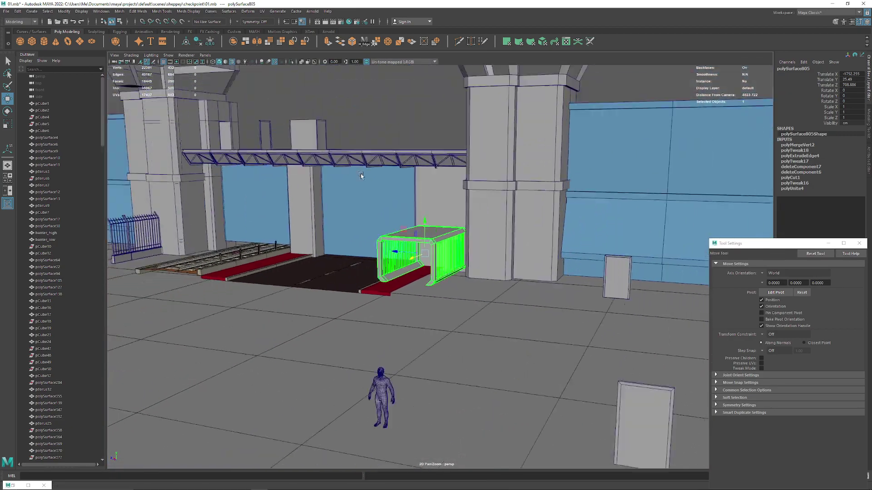
Zoom out to a wide view of the entrance to check the housing's new position
mouse_move(360, 173)
alt+mouse_down()
mouse_move(405, 153)
mouse_move(436, 215)
mouse_move(345, 236)
mouse_move(362, 286)
mouse_move(319, 286)
mouse_move(289, 208)
mouse_move(334, 281)
mouse_move(301, 272)
mouse_move(305, 295)
mouse_move(343, 279)
alt+mouse_up()
scroll(436, 215, down, 5)
scroll(345, 237, up, 5)
scroll(322, 286, up, 3)
scroll(289, 208, down, 4)
scroll(327, 277, up, 3)
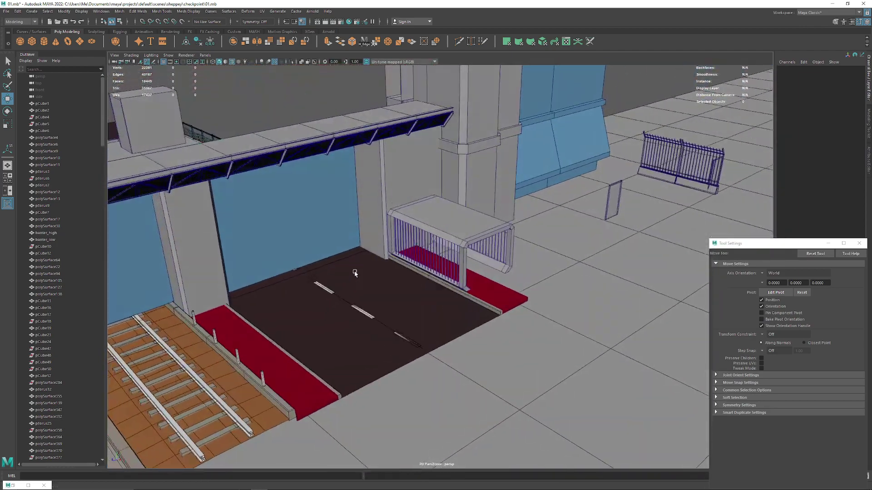
scroll(280, 254, up, 2)
mouse_move(279, 253)
alt+mouse_down()
mouse_move(321, 254)
mouse_move(269, 254)
alt+mouse_up()
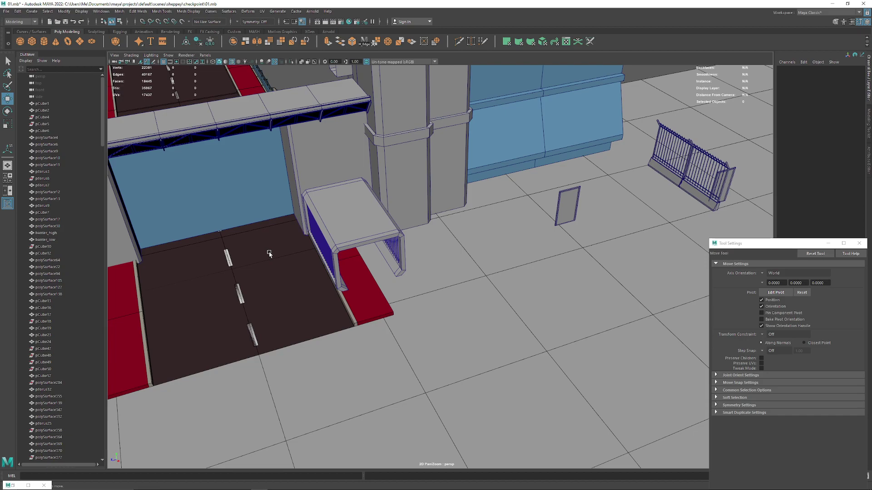
Rotate the blue gate panel between the pillars so it sits square
mouse_move(269, 253)
alt+mouse_down()
mouse_move(301, 181)
mouse_move(376, 301)
mouse_move(404, 233)
mouse_move(391, 229)
mouse_move(353, 177)
mouse_move(352, 157)
mouse_move(352, 224)
mouse_move(335, 252)
mouse_move(348, 251)
alt+mouse_up()
click(391, 230)
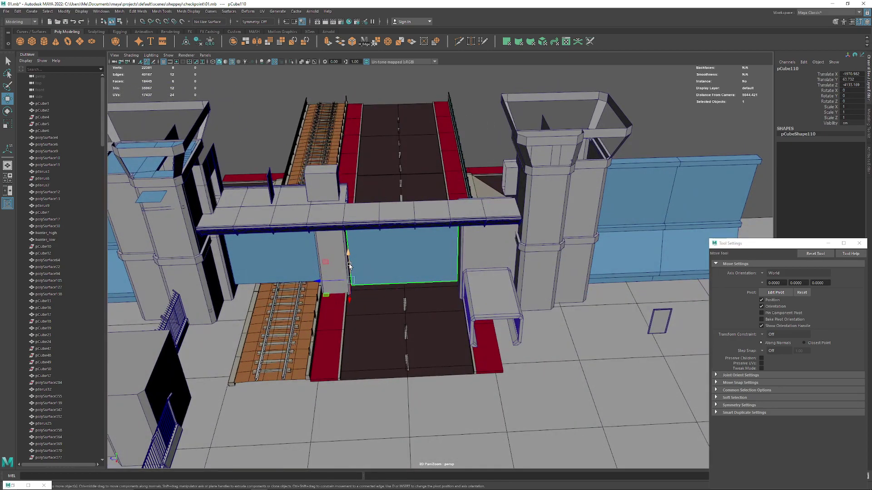
key(e)
drag(340, 293, 362, 292)
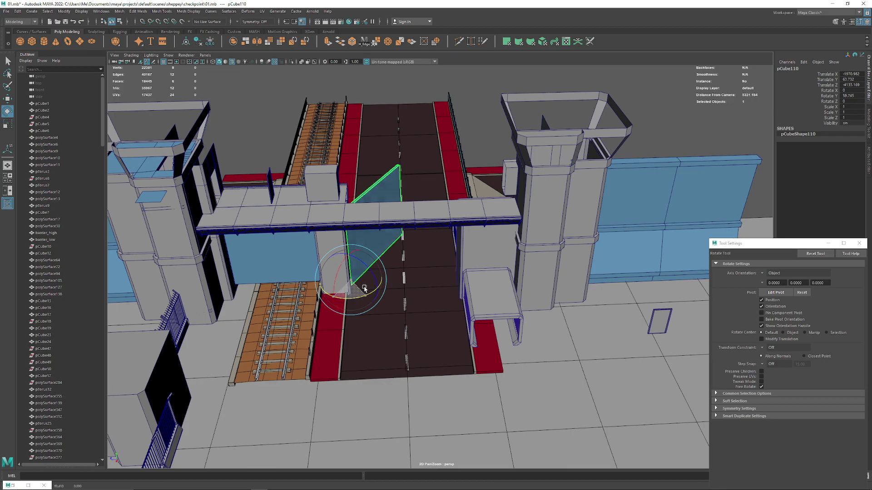
scroll(411, 248, up, 3)
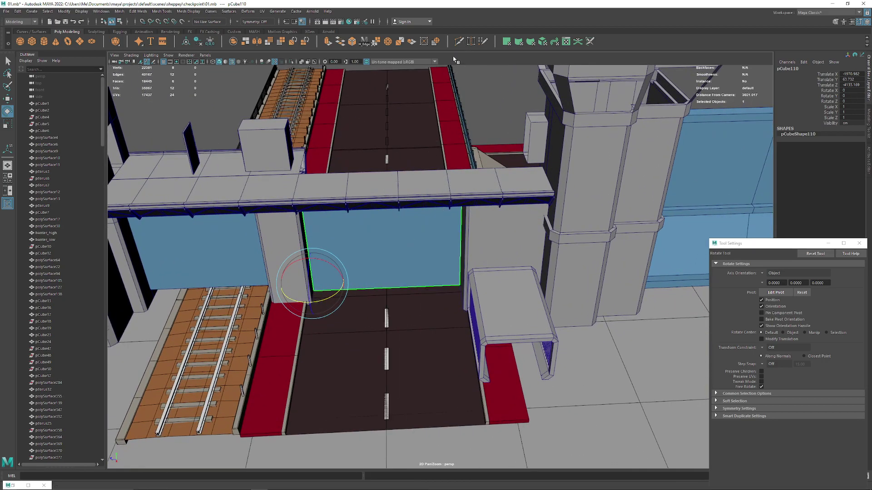
Multi-Cut a vertical line down the panel's middle and select its right-half faces
click(458, 41)
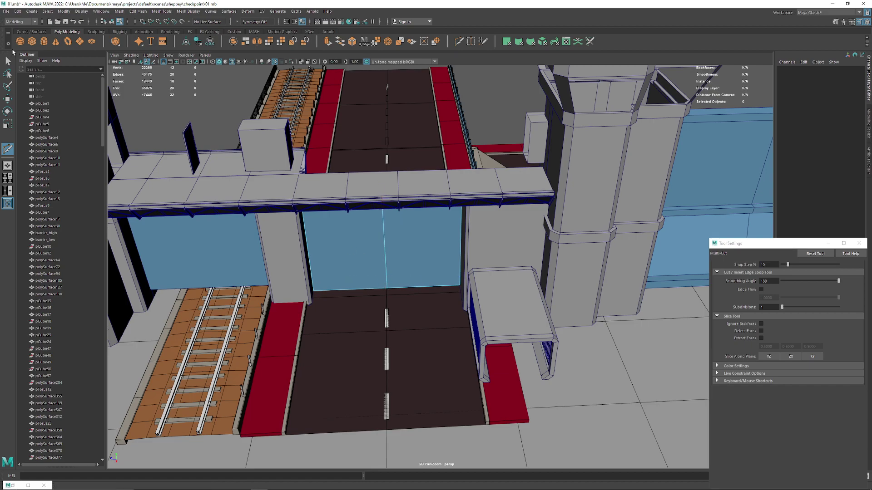
click(8, 61)
right_click(410, 253)
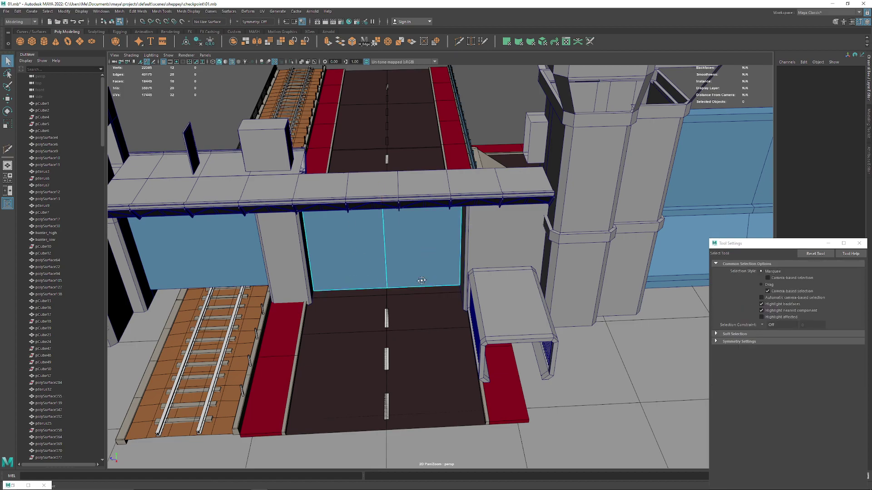
alt+drag(421, 280, 422, 249)
mouse_move(420, 168)
mouse_down()
mouse_move(467, 386)
mouse_move(502, 370)
mouse_up()
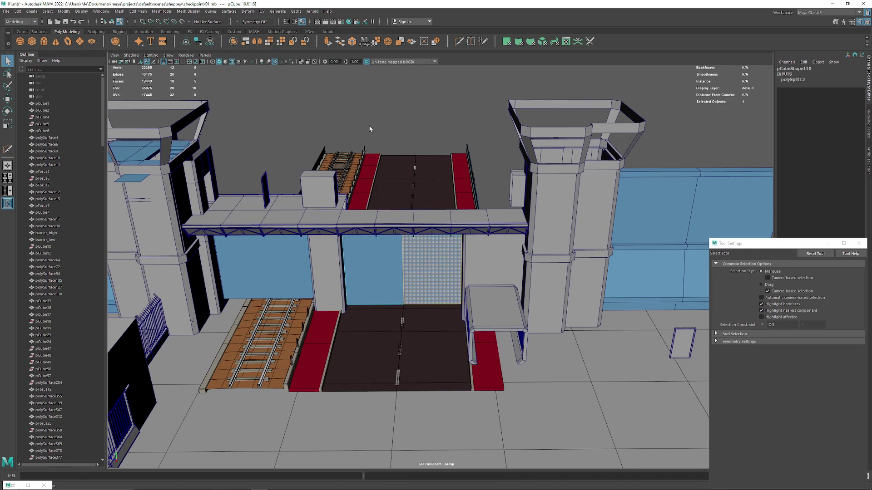
Extract the right-half faces into a separate door piece
click(246, 43)
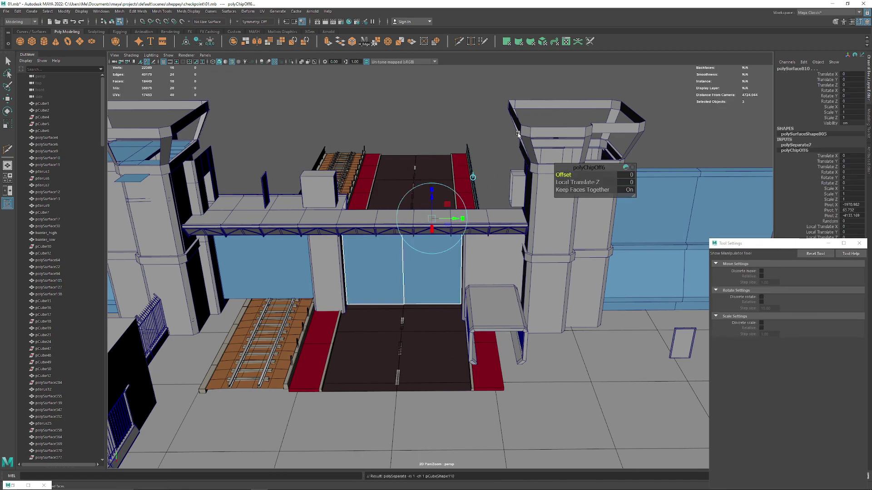
right_drag(411, 268, 408, 318)
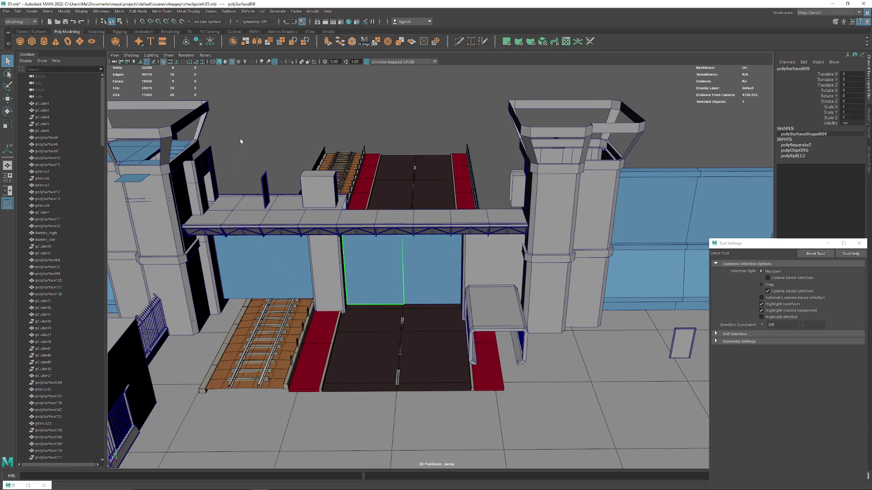
key(r)
alt+drag(322, 210, 427, 324)
scroll(427, 325, up, 5)
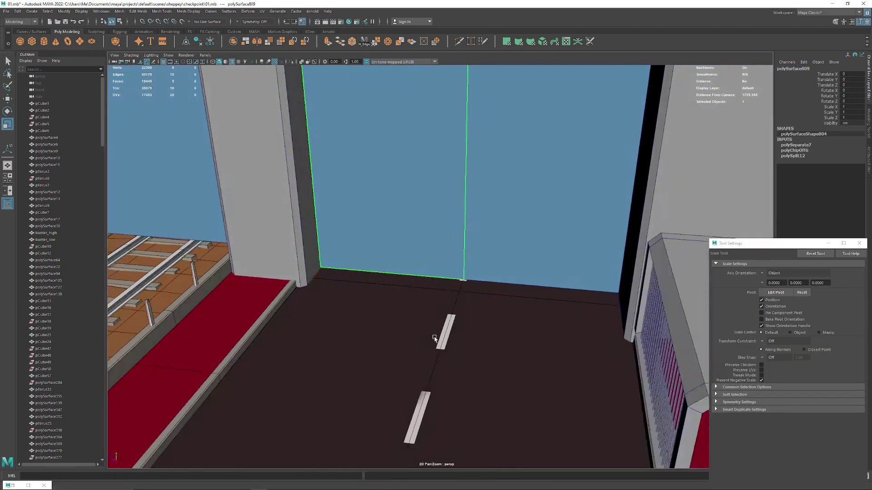
Snap each door's pivot to its outer edge to act as a hinge
key(w)
click(322, 143)
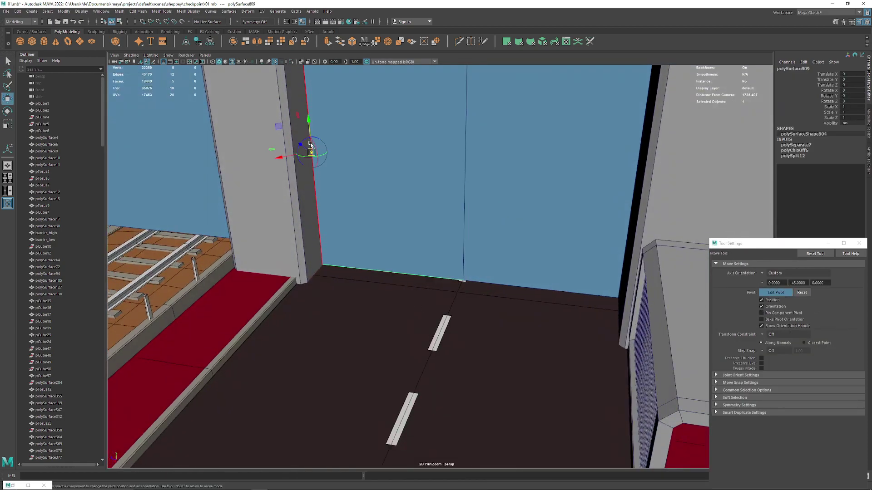
mouse_move(322, 143)
alt+mouse_down()
mouse_move(361, 196)
mouse_move(327, 208)
mouse_move(448, 249)
alt+mouse_up()
key(d)
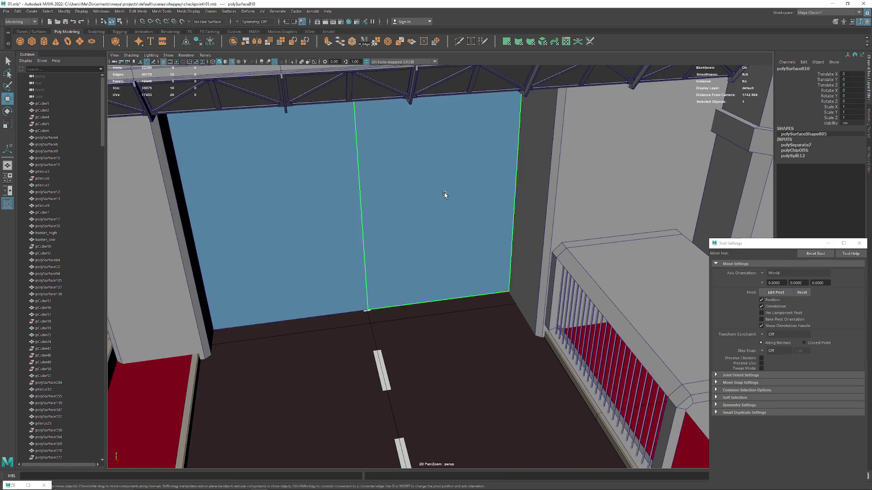
key(d)
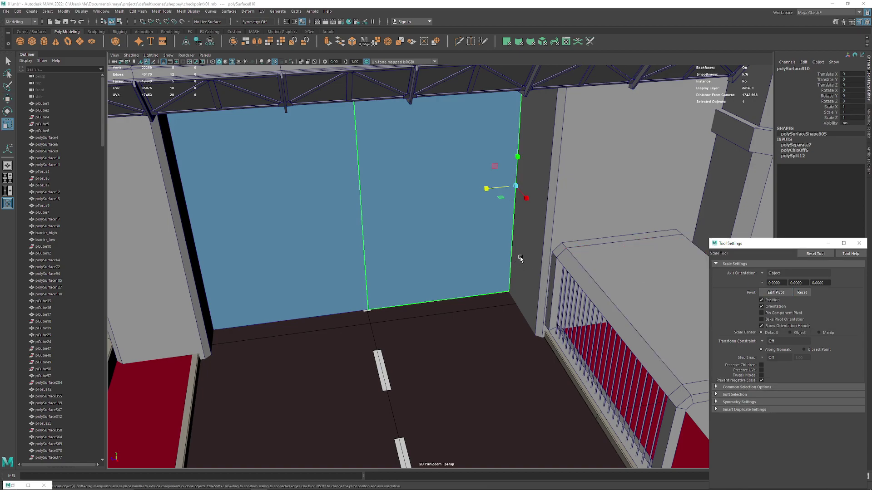
Swing the doors open on their hinges, undoing extra rotations so the right door stays partly open
key(e)
drag(538, 195, 494, 212)
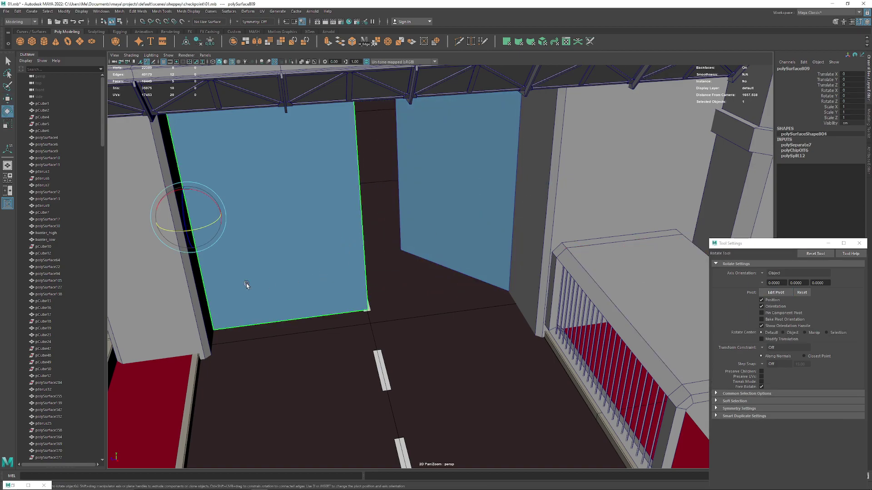
mouse_move(201, 227)
mouse_down()
mouse_move(385, 168)
mouse_move(441, 204)
mouse_move(411, 202)
mouse_move(323, 242)
mouse_up()
click(323, 241)
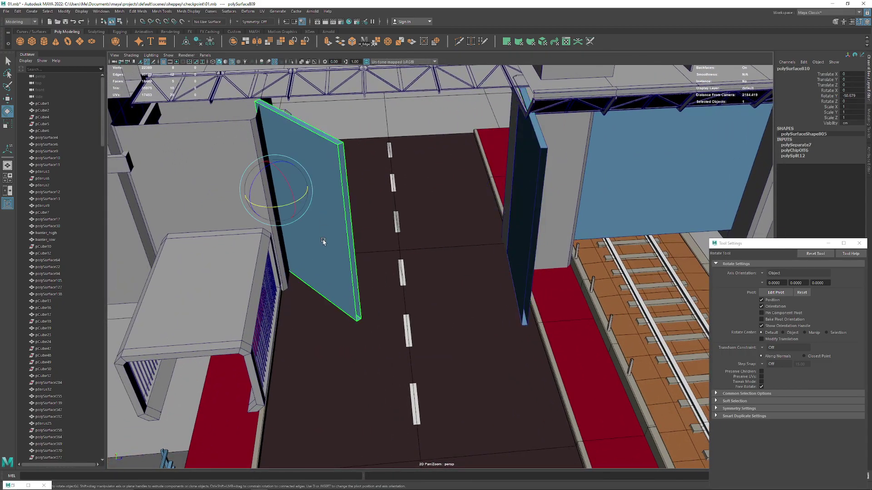
mouse_move(306, 201)
mouse_down()
mouse_move(292, 194)
mouse_move(288, 243)
mouse_move(478, 241)
mouse_up()
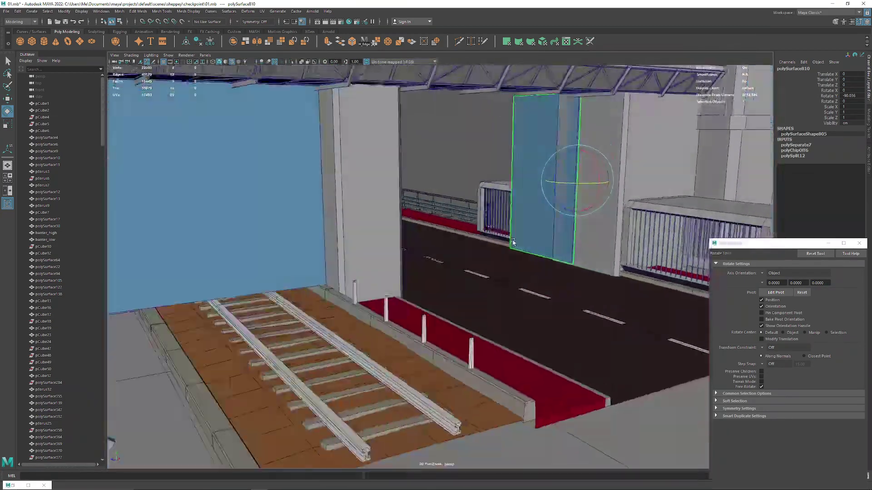
key(ctrl+z)
key(ctrl+z)
key(ctrl+z)
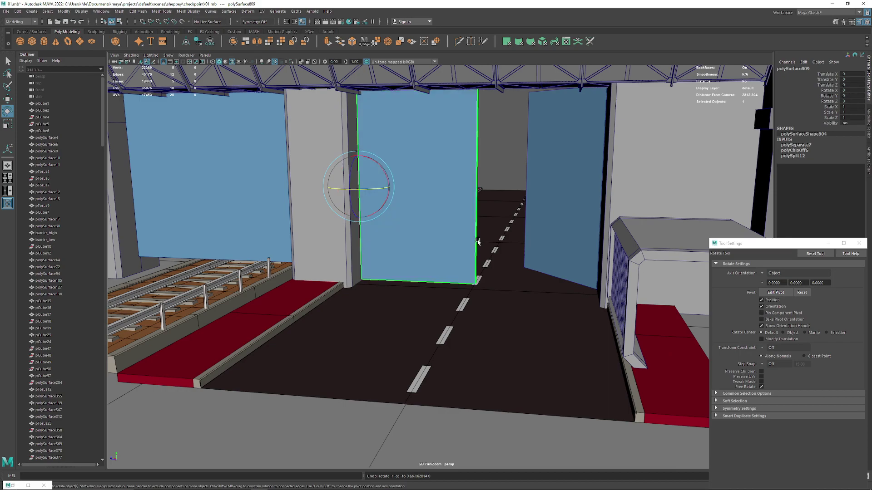
key(ctrl+z)
alt+drag(478, 241, 480, 258)
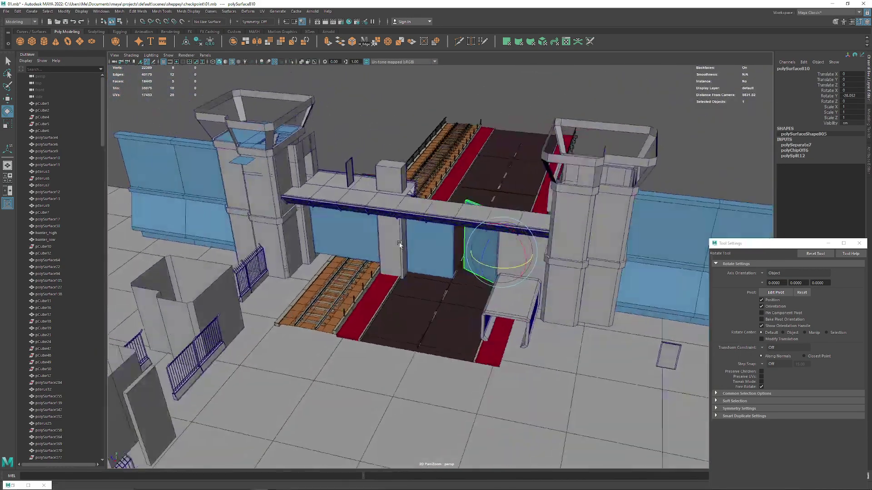
mouse_move(539, 278)
alt+mouse_down()
mouse_move(471, 223)
mouse_move(477, 350)
mouse_move(468, 272)
mouse_move(521, 276)
mouse_move(510, 278)
mouse_move(579, 255)
mouse_move(545, 290)
mouse_move(503, 306)
mouse_move(505, 292)
mouse_move(363, 257)
alt+mouse_up()
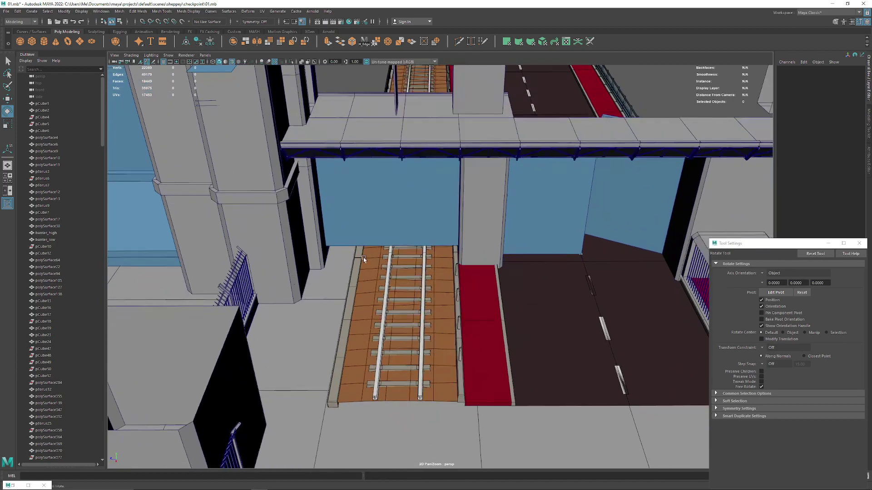
Select the thin grey barrier slab beside the pillar, undoing a trial move and delete
click(317, 232)
alt+middle_drag(316, 232, 354, 270)
key(w)
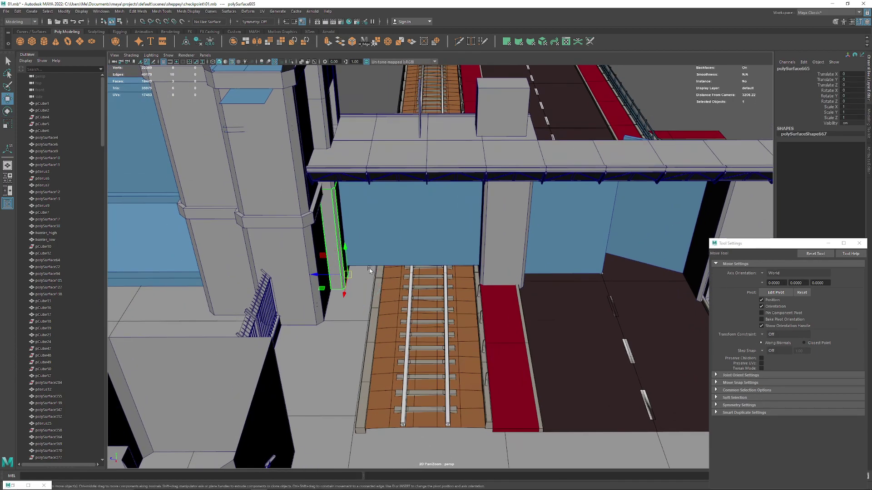
mouse_move(328, 274)
mouse_down()
mouse_move(348, 276)
mouse_move(376, 220)
mouse_move(351, 217)
mouse_move(357, 239)
mouse_move(285, 254)
mouse_move(305, 278)
mouse_up()
key(ctrl+z)
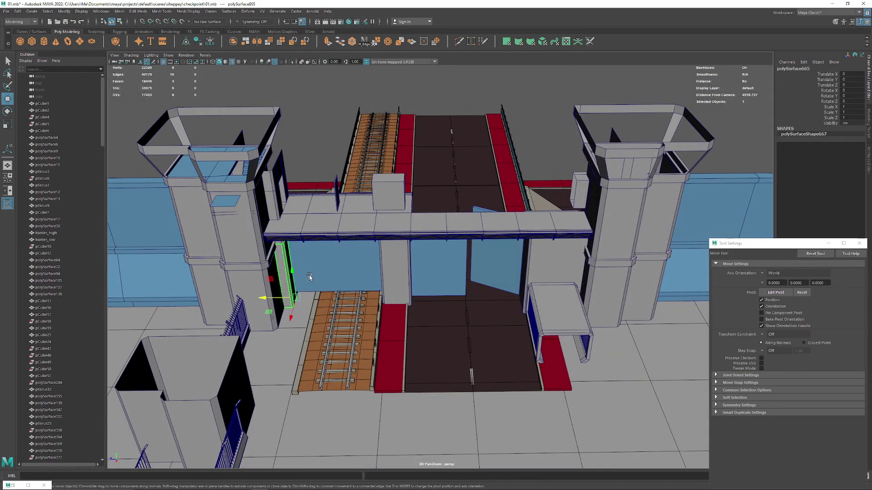
key(Delete)
mouse_move(394, 274)
alt+mouse_down()
mouse_move(336, 282)
mouse_move(399, 258)
alt+mouse_up()
key(ctrl+z)
key(ctrl+z)
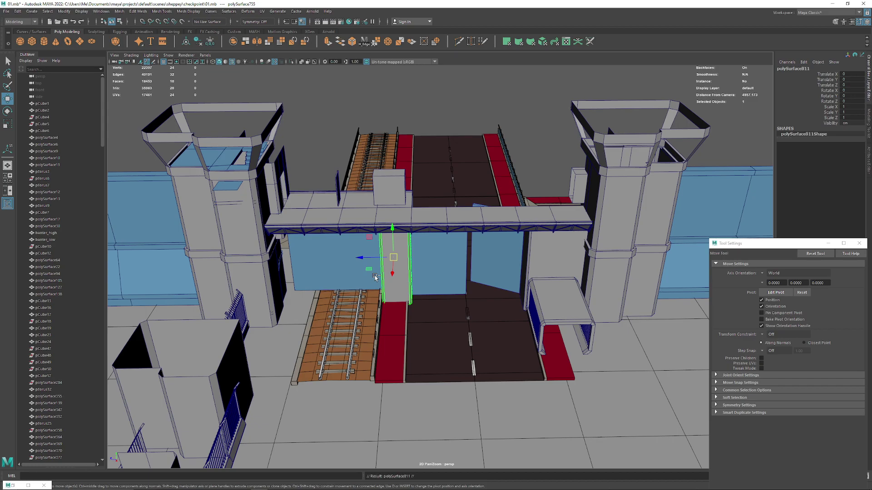
Slide the barrier copy toward the railway tracks and nudge it flush against the left pillar
drag(366, 259, 276, 259)
key(f)
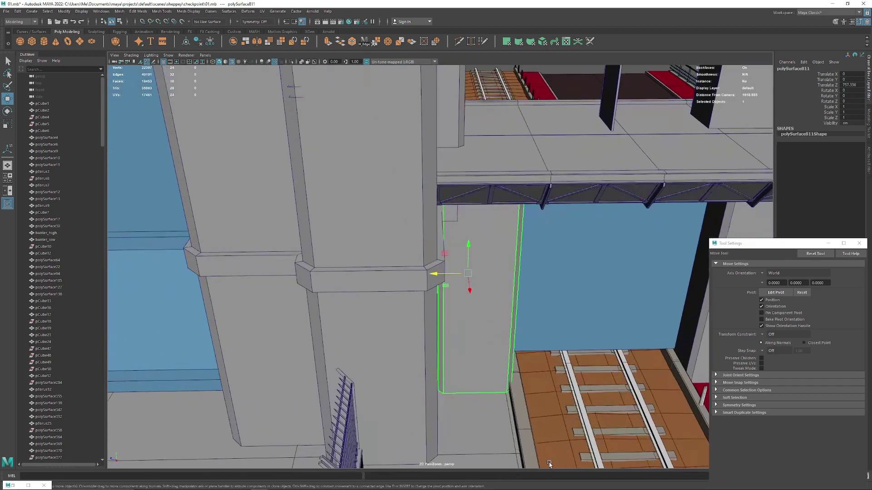
scroll(426, 300, up, 3)
scroll(426, 299, up, 3)
scroll(426, 299, up, 2)
alt+drag(427, 299, 453, 339)
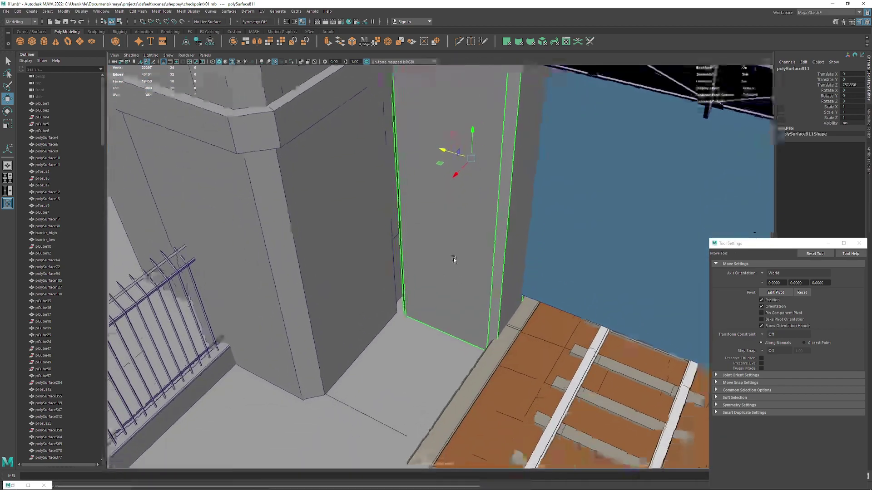
scroll(416, 350, up, 3)
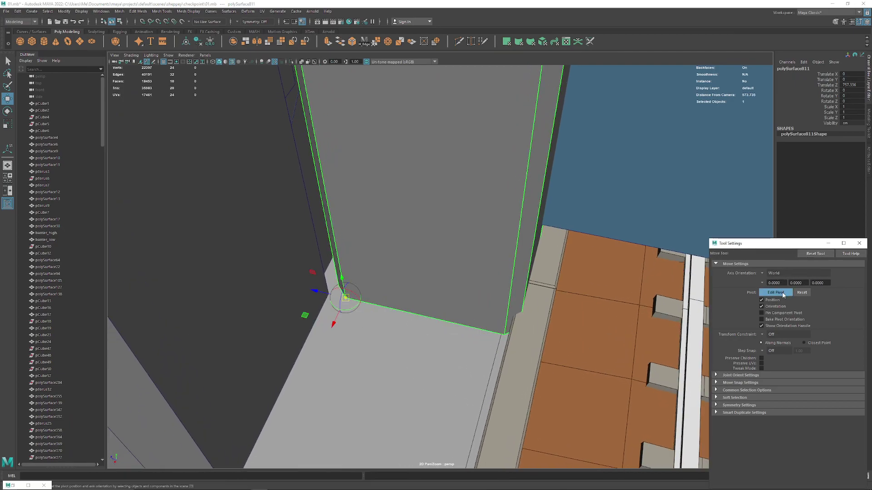
drag(328, 293, 333, 297)
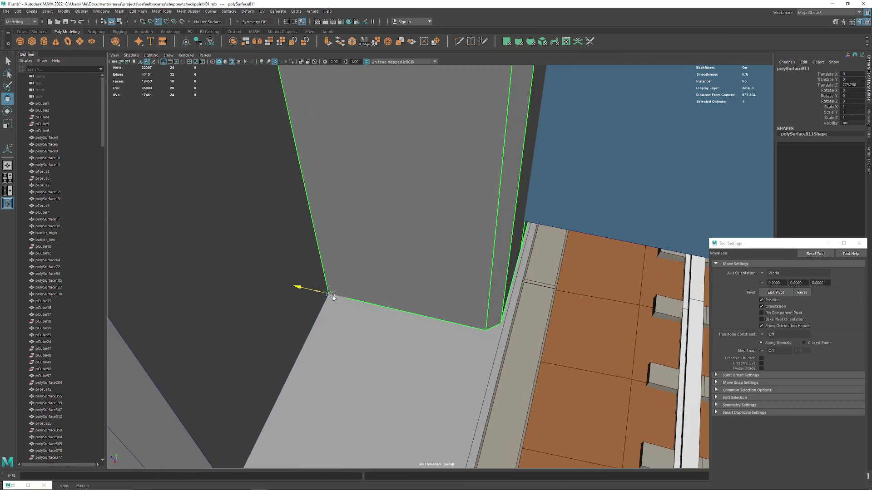
scroll(329, 322, down, 5)
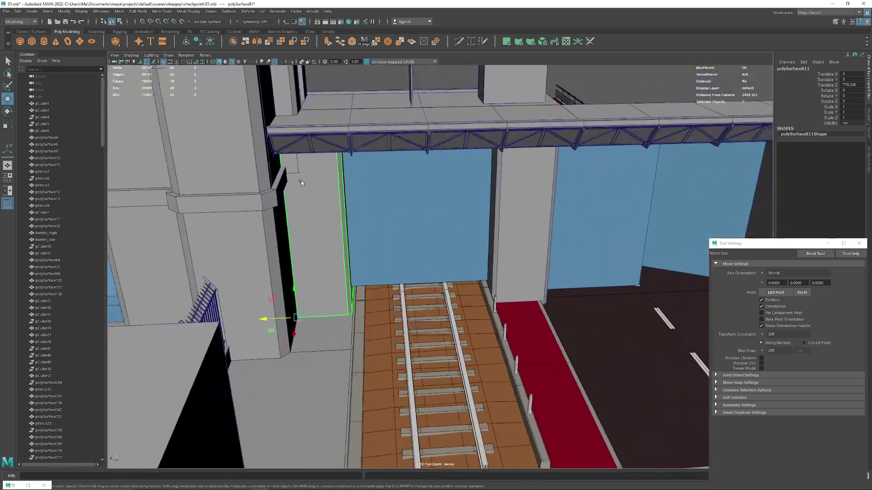
mouse_move(426, 235)
alt+mouse_down()
mouse_move(338, 240)
mouse_move(438, 214)
mouse_move(390, 222)
mouse_move(308, 137)
alt+mouse_up()
click(438, 215)
scroll(389, 222, down, 3)
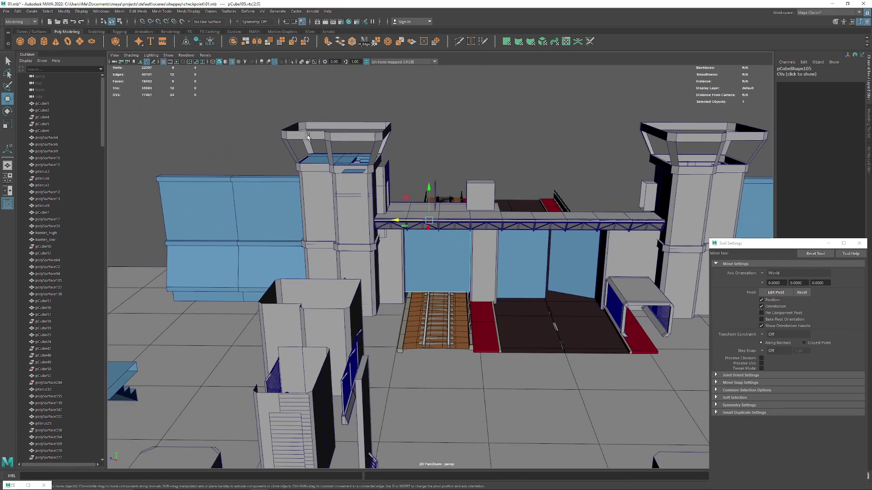
Adjust the blue wall's vertices, shifting its left edge slightly left and lowering its top edge
scroll(334, 340, up, 4)
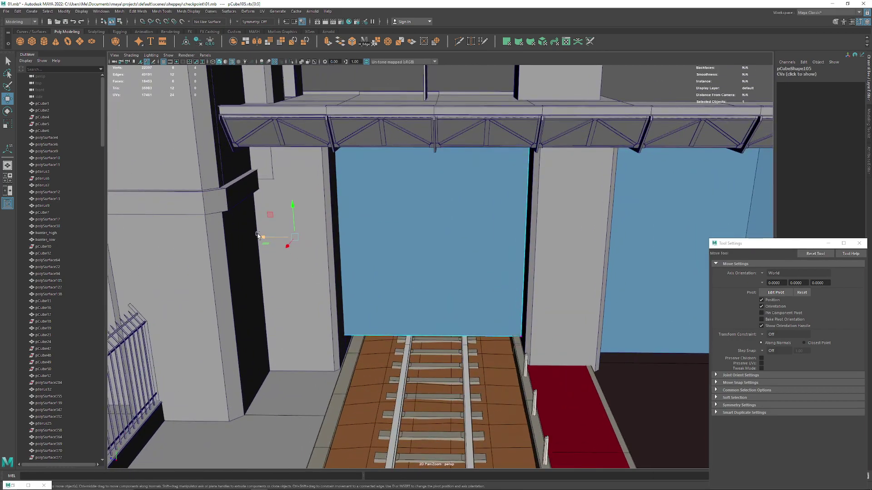
mouse_move(258, 235)
mouse_down()
mouse_move(311, 237)
mouse_move(330, 310)
mouse_move(289, 217)
mouse_up()
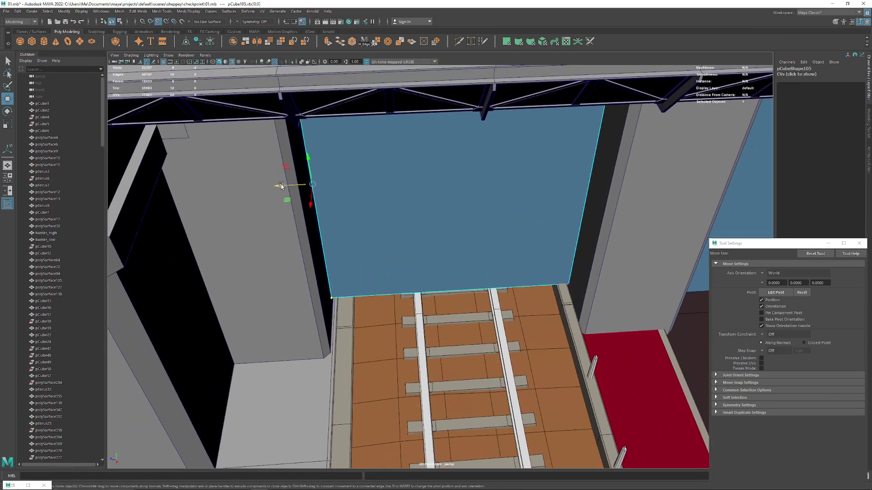
drag(281, 186, 278, 186)
mouse_move(383, 320)
alt+mouse_down()
mouse_move(294, 288)
mouse_move(288, 256)
mouse_move(318, 214)
alt+mouse_up()
scroll(346, 171, down, 3)
scroll(349, 163, down, 3)
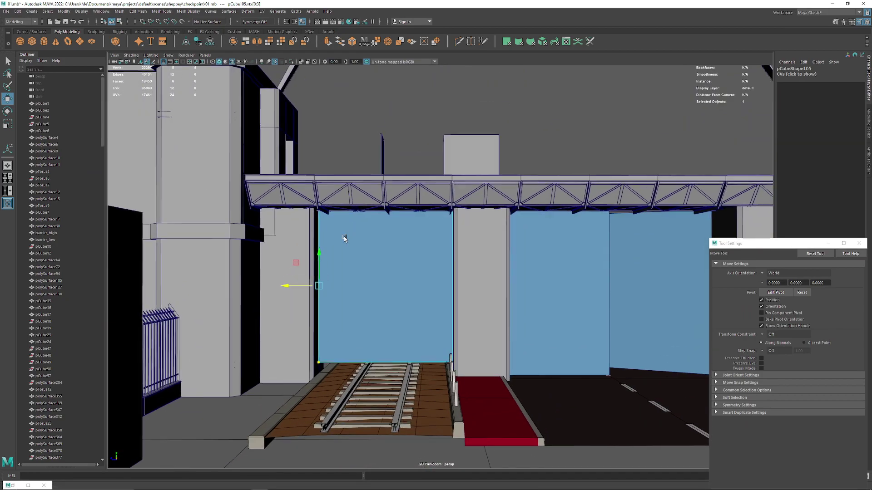
scroll(363, 145, down, 1)
scroll(436, 200, up, 5)
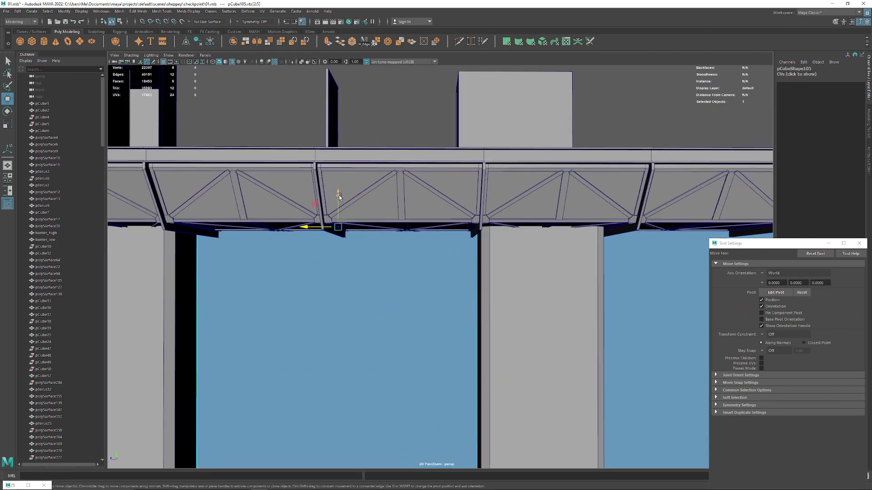
mouse_move(348, 203)
mouse_down()
mouse_move(348, 229)
mouse_move(346, 211)
mouse_up()
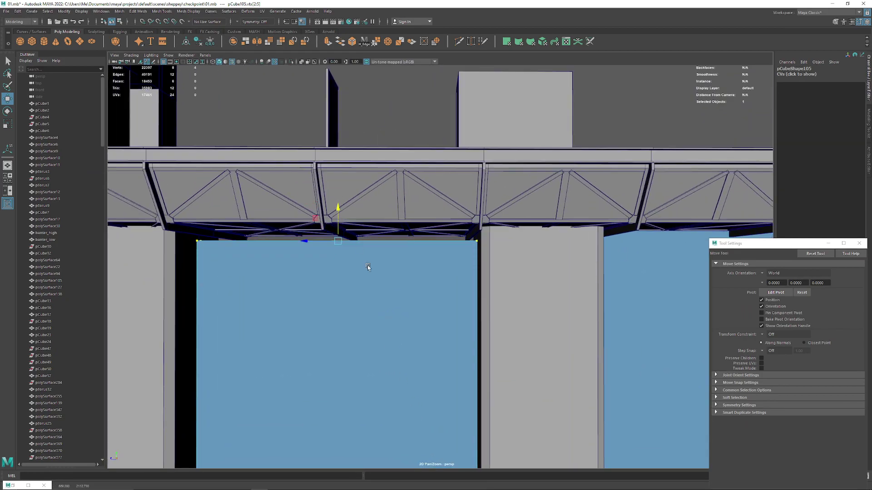
scroll(368, 268, down, 3)
Set the middle door panel's Rotate Y to 0 so it stands straight
alt+drag(368, 268, 392, 268)
click(416, 262)
alt+middle_drag(416, 263, 411, 230)
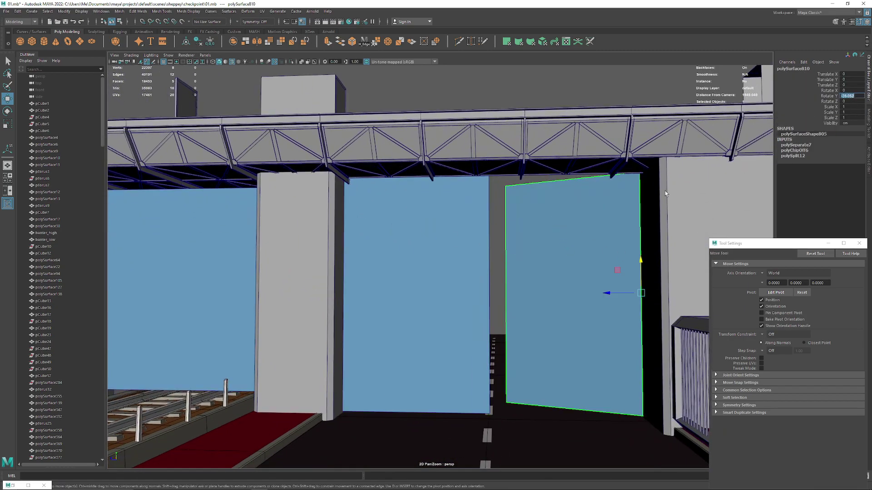
text(0)
key(Return)
Select the panel's top-edge vertices and orbit up to check their alignment with the truss
scroll(424, 274, up, 2)
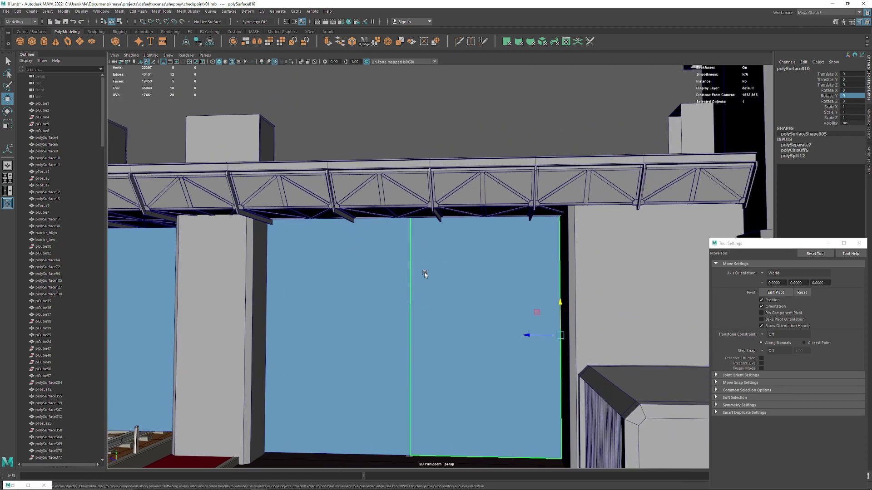
right_click(401, 289)
right_click(477, 258)
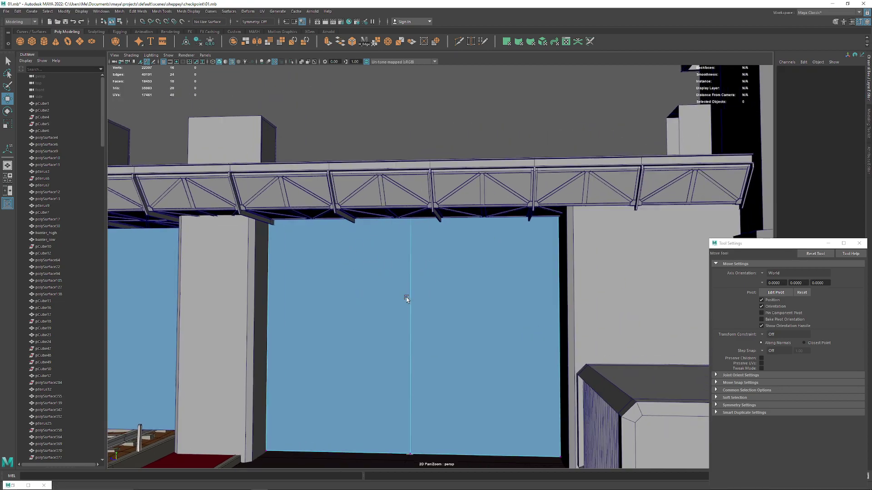
scroll(409, 297, down, 3)
mouse_move(230, 127)
mouse_down()
mouse_move(362, 163)
mouse_move(431, 236)
mouse_up()
scroll(431, 254, up, 2)
scroll(444, 261, up, 2)
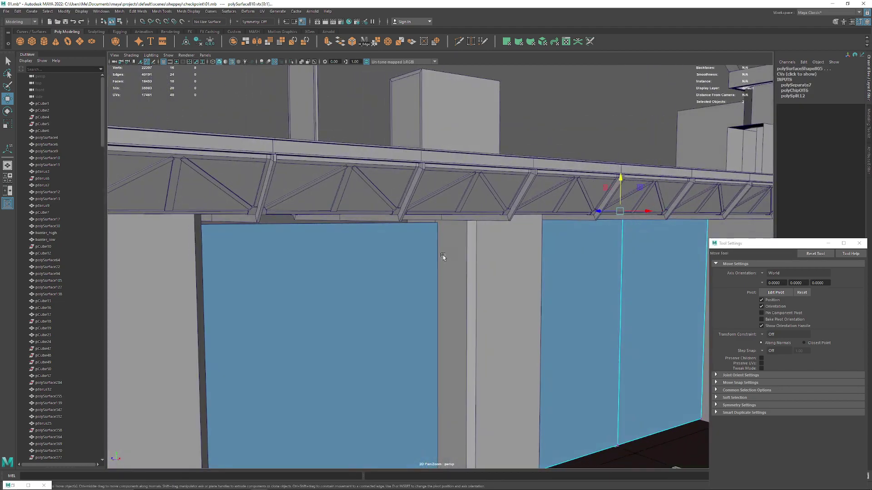
scroll(381, 278, up, 1)
alt+drag(380, 278, 543, 217)
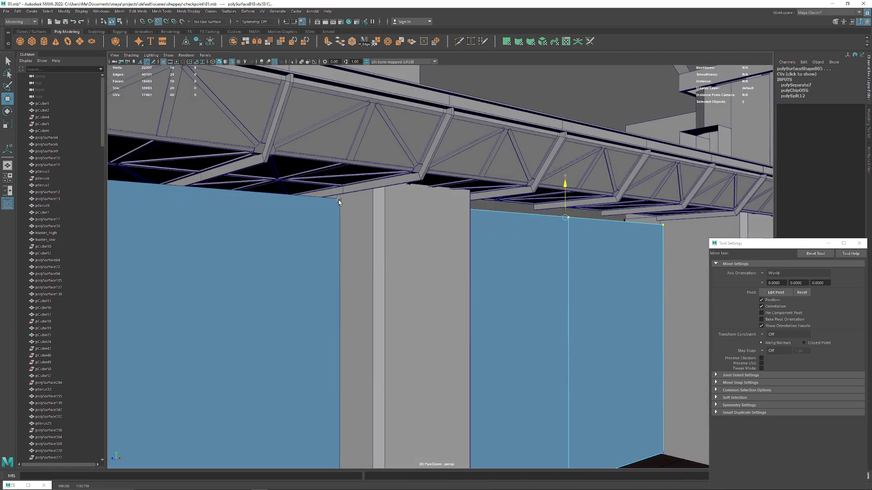
alt+drag(339, 202, 409, 195)
scroll(409, 195, down, 5)
scroll(439, 191, up, 2)
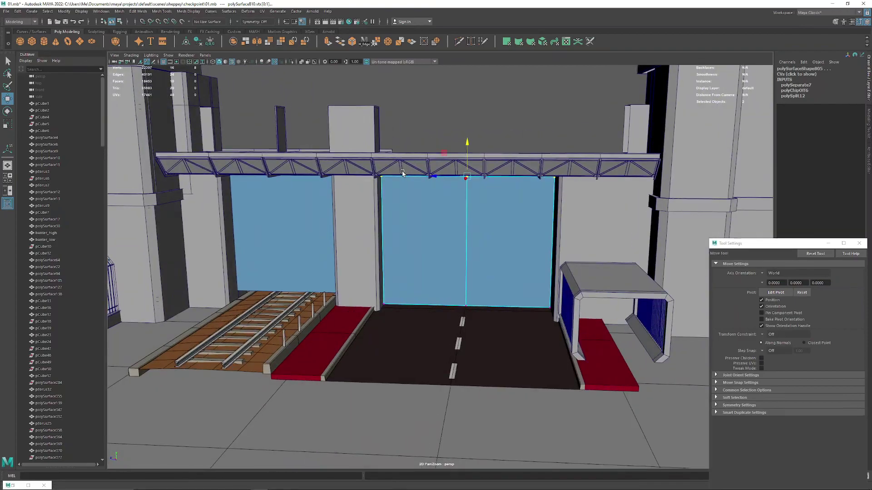
scroll(438, 191, up, 5)
scroll(438, 190, down, 5)
scroll(423, 206, up, 2)
click(502, 189)
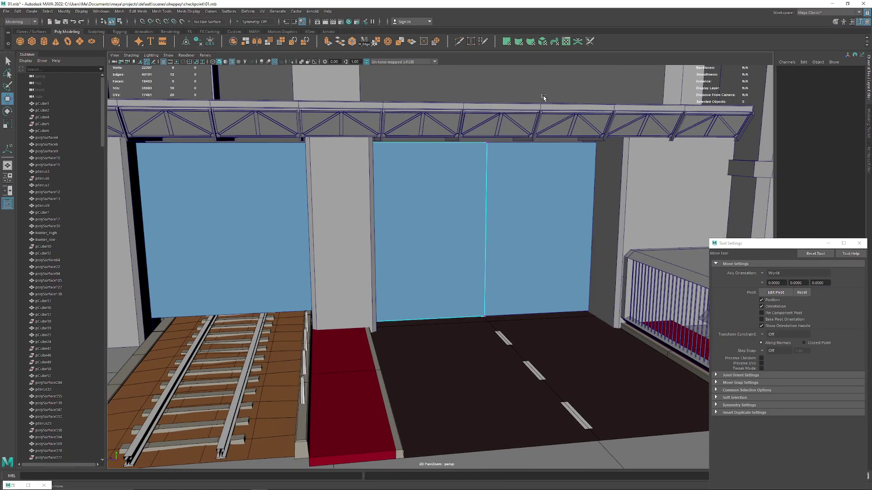
Rotate the road gate door panel partly open about its vertical axis
mouse_move(434, 251)
alt+mouse_down()
mouse_move(513, 252)
mouse_move(504, 272)
alt+mouse_up()
click(474, 264)
key(e)
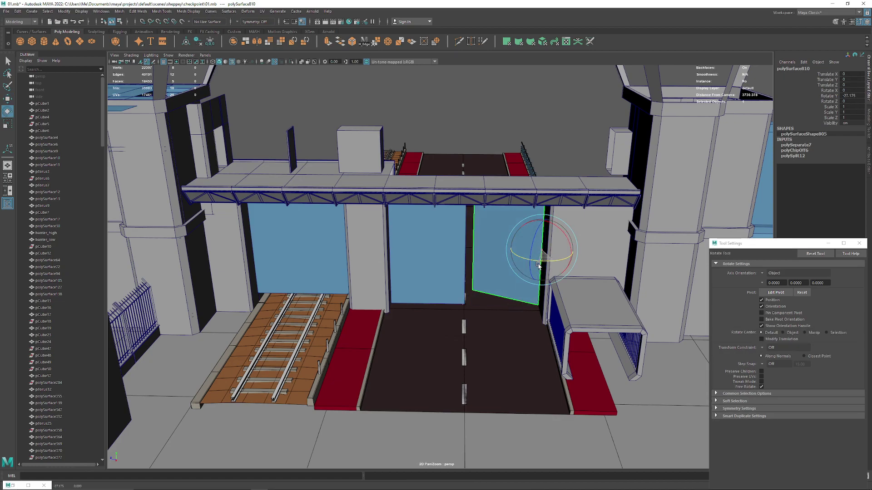
click(408, 273)
mouse_move(391, 260)
mouse_down()
mouse_move(366, 283)
mouse_move(410, 292)
mouse_move(402, 301)
mouse_move(412, 219)
mouse_move(385, 282)
mouse_move(373, 347)
mouse_move(423, 275)
mouse_move(436, 350)
mouse_move(407, 247)
mouse_up()
Multi-Cut a vertical line from top to bottom through the panel above the railway
click(373, 347)
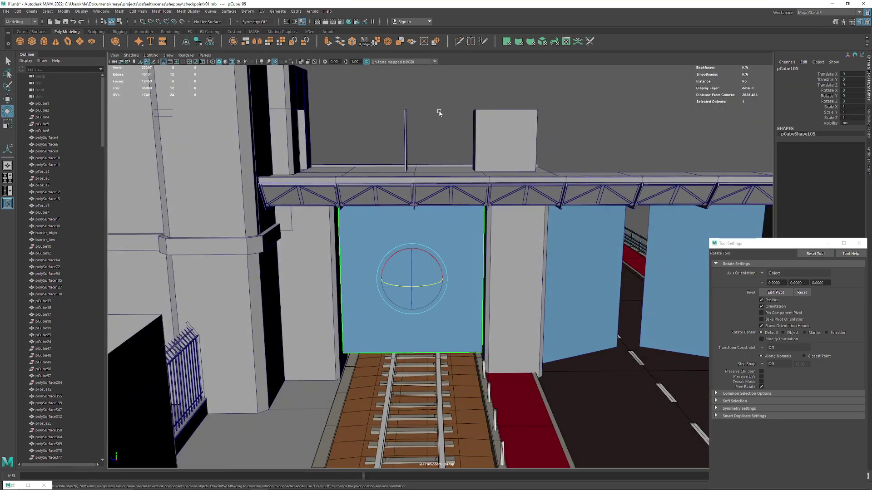
click(459, 41)
click(411, 202)
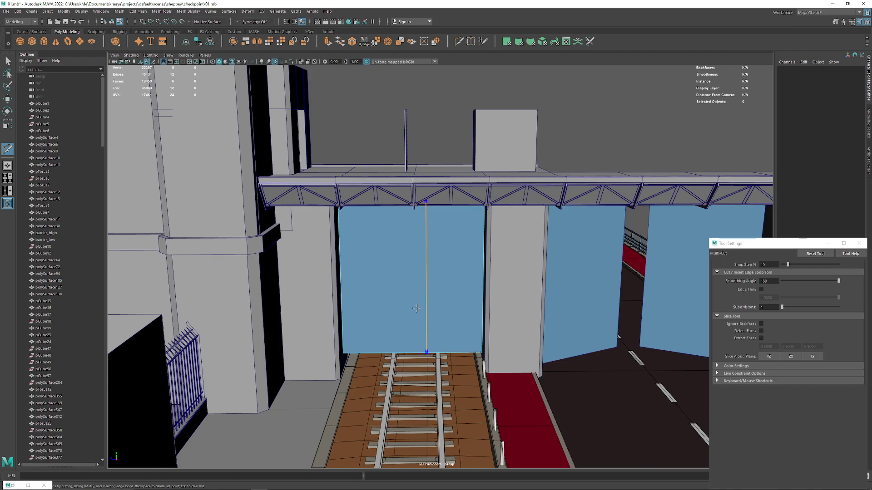
click(412, 345)
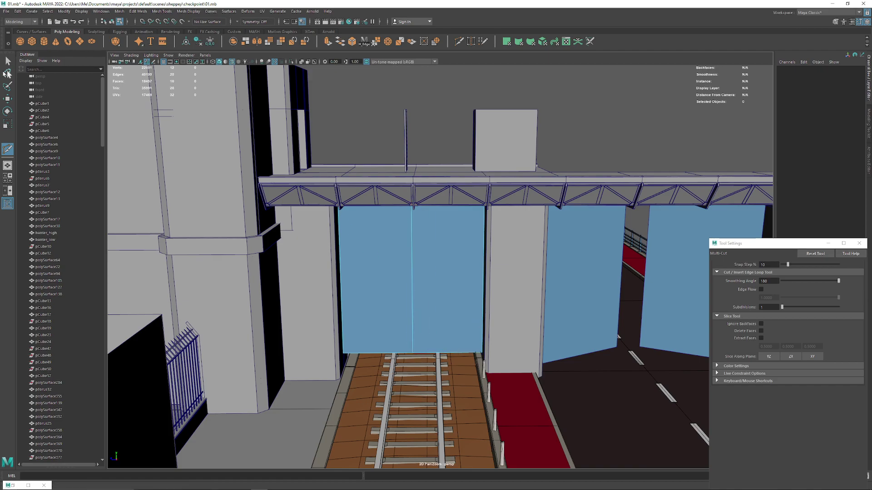
key(q)
Select the railway panel's right-half face and Extract it as a separate piece
right_drag(444, 248, 451, 284)
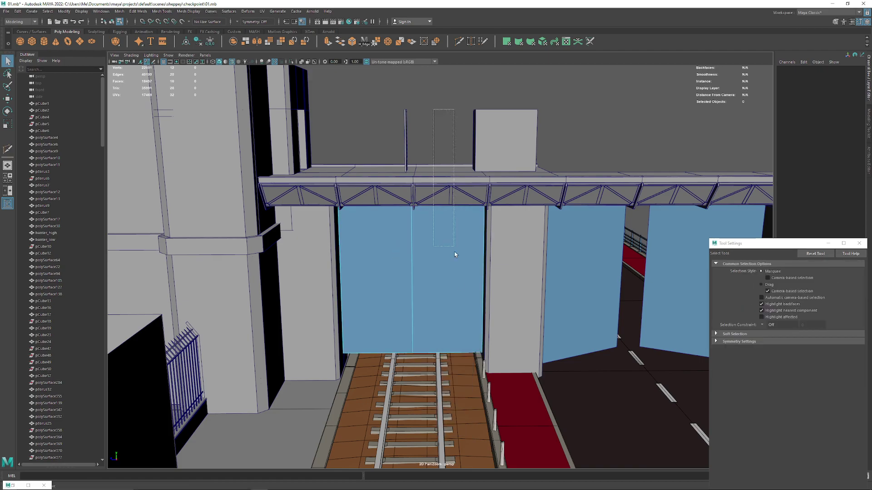
drag(444, 130, 460, 276)
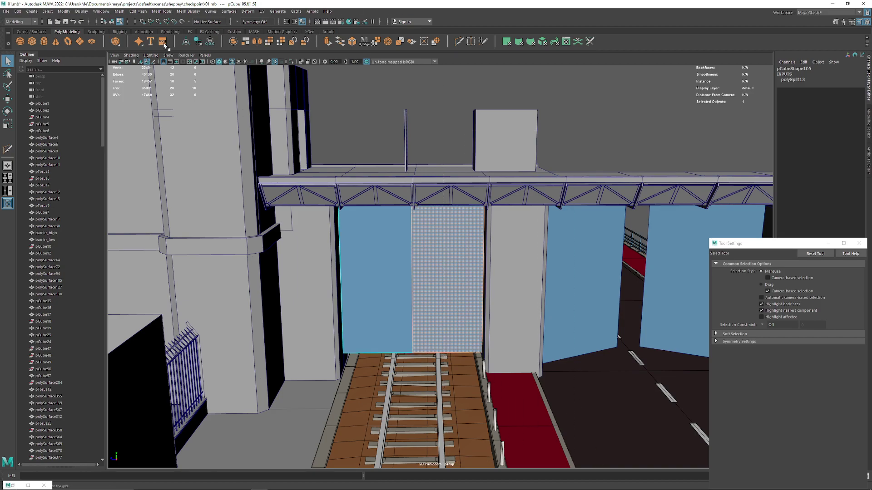
click(247, 42)
right_click(409, 267)
key(q)
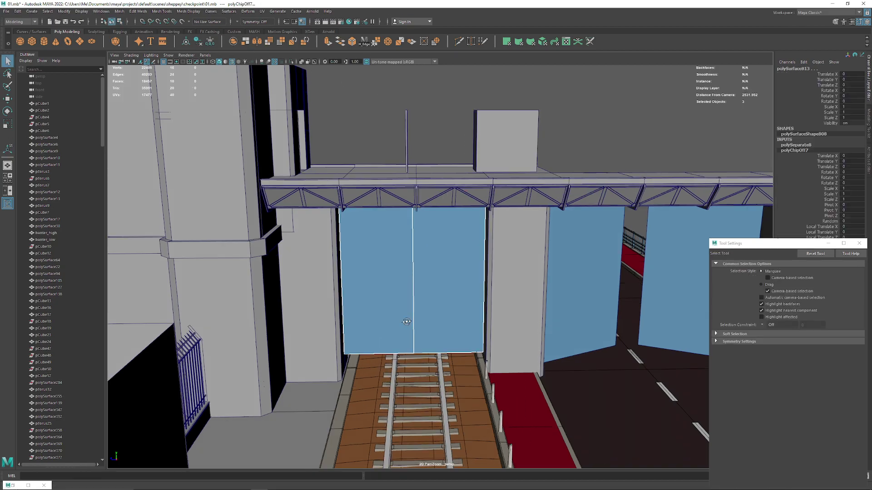
scroll(449, 272, up, 3)
right_drag(449, 270, 494, 262)
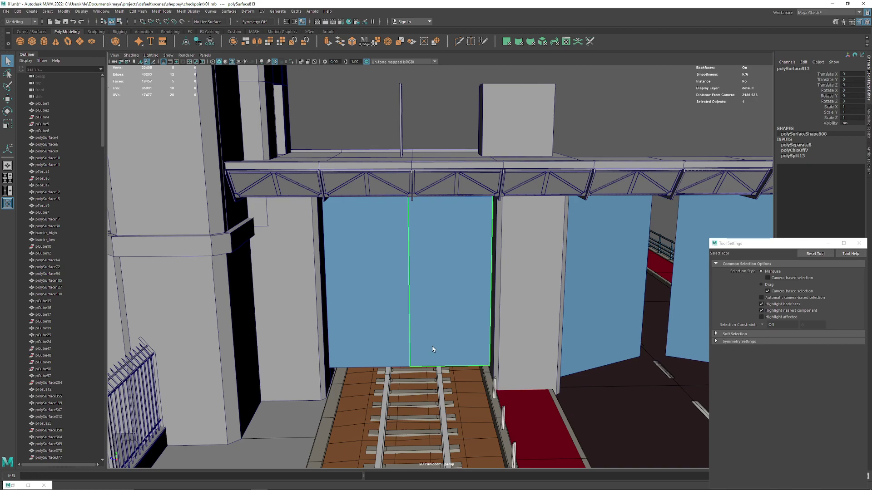
Snap both railway door halves' pivots to their outer edges
key(w)
key(d)
click(490, 298)
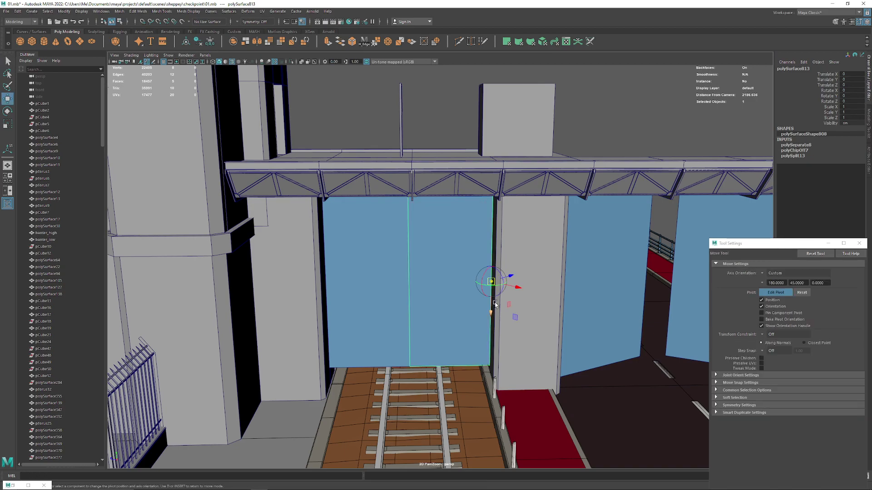
click(777, 293)
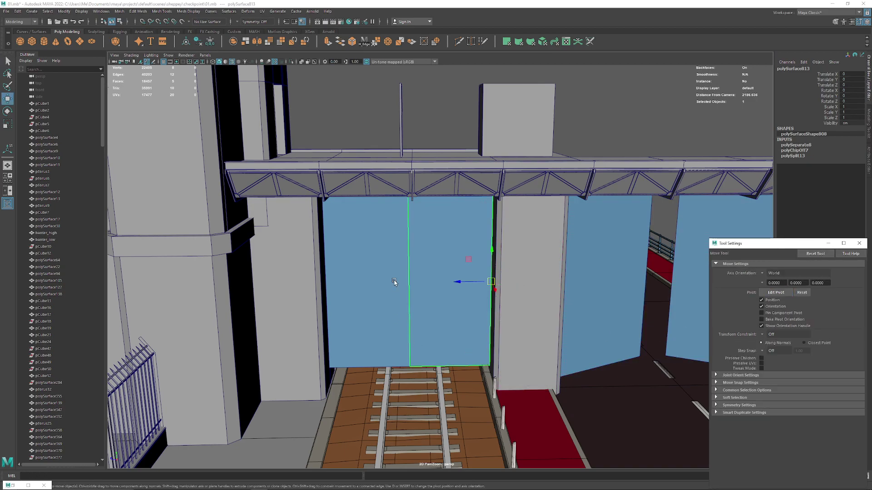
click(396, 284)
key(d)
click(328, 269)
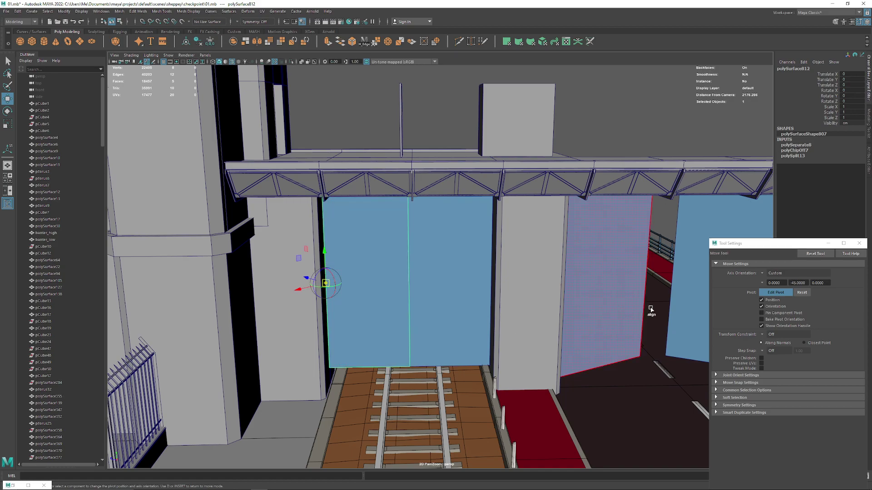
click(775, 292)
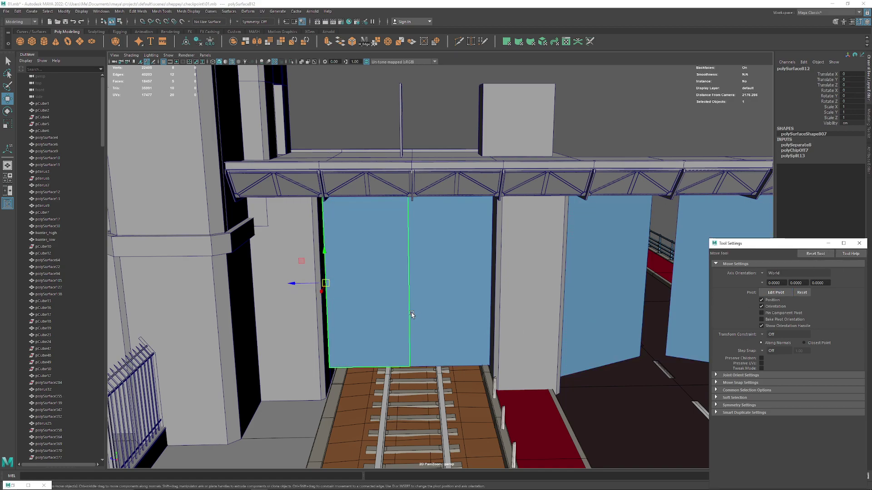
Rotate the left and right railway halves open about their hinges
key(e)
drag(331, 293, 355, 291)
click(449, 282)
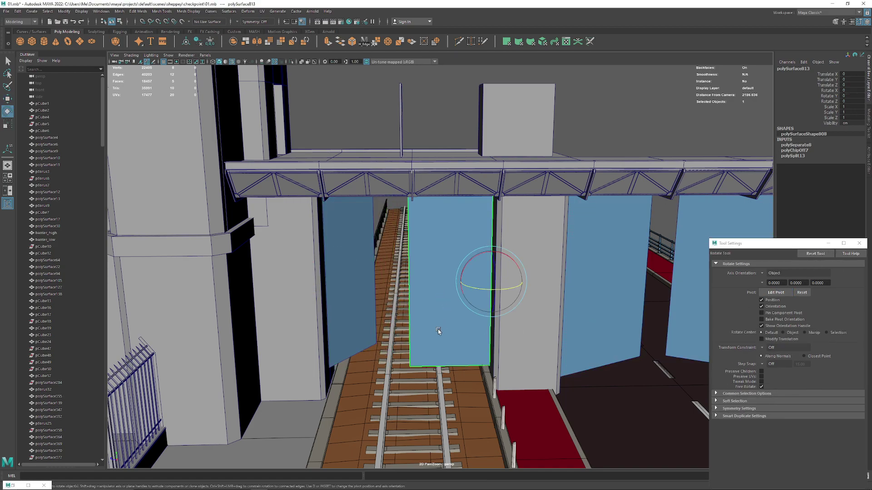
mouse_move(450, 282)
alt+mouse_down()
mouse_move(485, 301)
mouse_move(425, 351)
mouse_move(403, 231)
mouse_move(396, 230)
mouse_move(394, 246)
alt+mouse_up()
Orbit down to street level and select the barred tunnel beside the road
scroll(393, 247, down, 3)
click(454, 227)
mouse_move(453, 227)
alt+mouse_down()
mouse_move(436, 254)
mouse_move(451, 291)
alt+mouse_up()
scroll(421, 257, down, 3)
mouse_move(420, 256)
alt+mouse_down()
mouse_move(363, 335)
mouse_move(338, 222)
mouse_move(519, 290)
mouse_move(409, 282)
mouse_move(472, 415)
mouse_move(451, 356)
alt+mouse_up()
scroll(362, 335, down, 3)
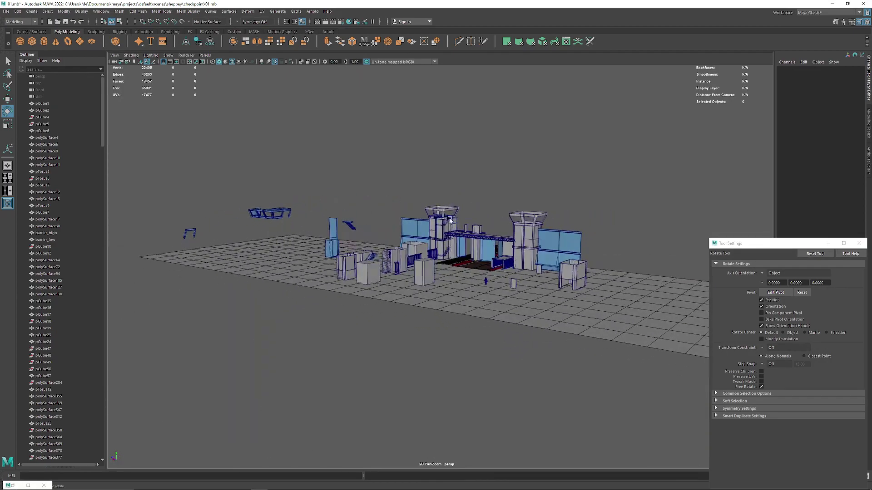
scroll(519, 290, up, 3)
scroll(452, 356, up, 3)
click(451, 356)
scroll(356, 262, down, 3)
alt+drag(356, 262, 318, 205)
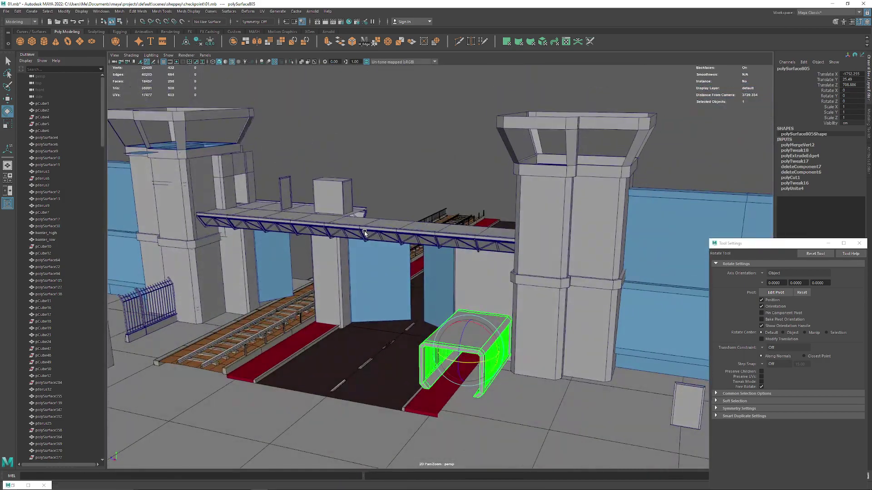
scroll(318, 205, up, 2)
scroll(317, 204, up, 2)
scroll(317, 204, up, 3)
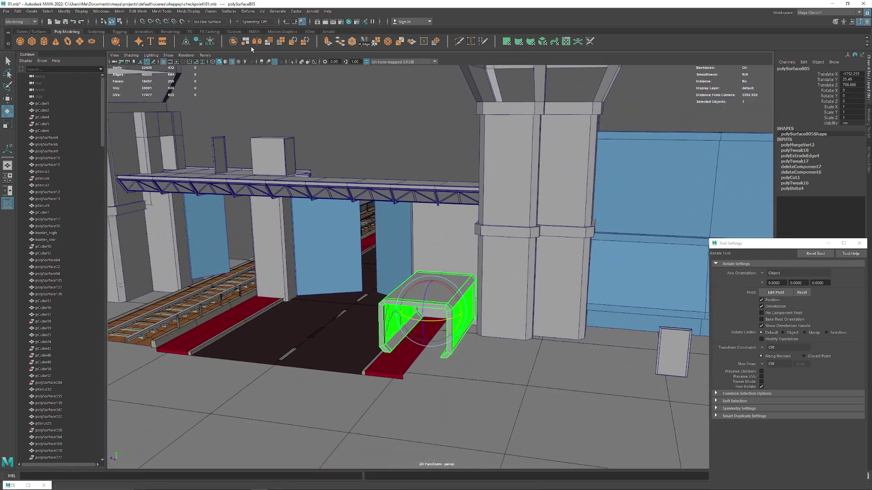
Freeze the tunnel's transformations and delete its construction history
click(210, 41)
click(198, 41)
mouse_move(356, 237)
alt+mouse_down()
mouse_move(420, 229)
mouse_move(392, 219)
mouse_move(345, 254)
mouse_move(311, 259)
alt+mouse_up()
scroll(312, 281, up, 2)
scroll(316, 301, up, 2)
scroll(316, 301, down, 5)
mouse_move(317, 301)
alt+mouse_down()
mouse_move(241, 150)
mouse_move(383, 266)
alt+mouse_up()
Select the human figure and save the scene
key(w)
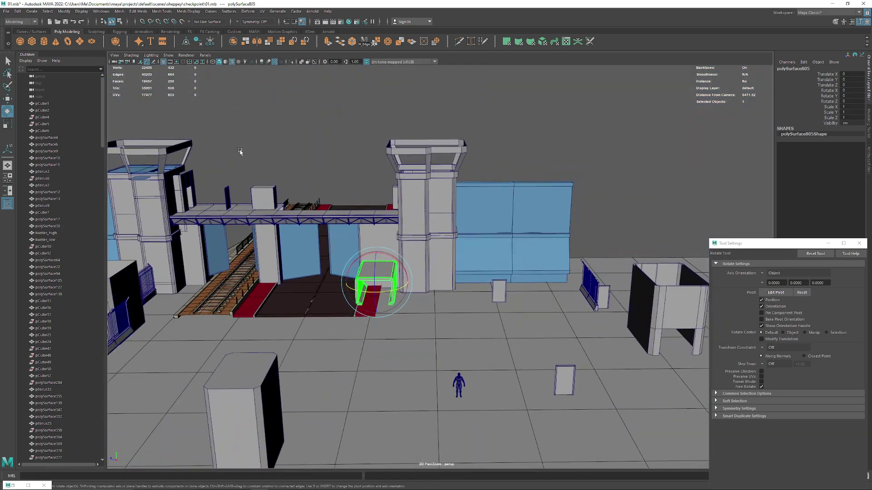
click(497, 294)
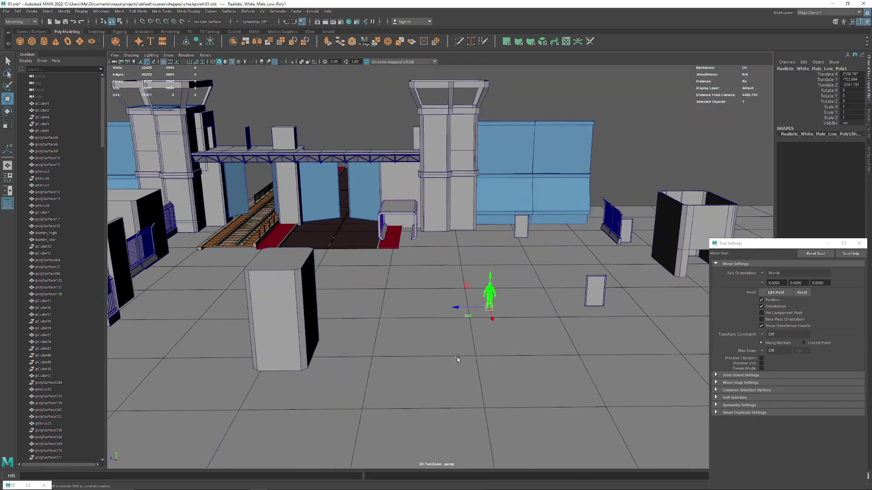
mouse_move(459, 356)
alt+mouse_down()
mouse_move(347, 352)
mouse_move(389, 298)
alt+mouse_up()
click(7, 11)
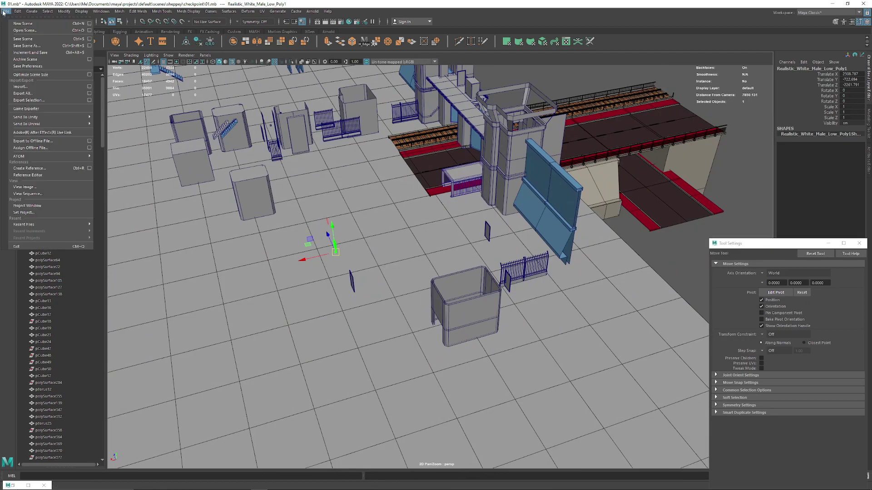
click(23, 40)
Move the human figure into the barred tunnel, standing on the red walkway
mouse_move(304, 262)
mouse_down()
mouse_move(469, 225)
mouse_move(534, 252)
mouse_up()
alt+right_drag(533, 252, 493, 351)
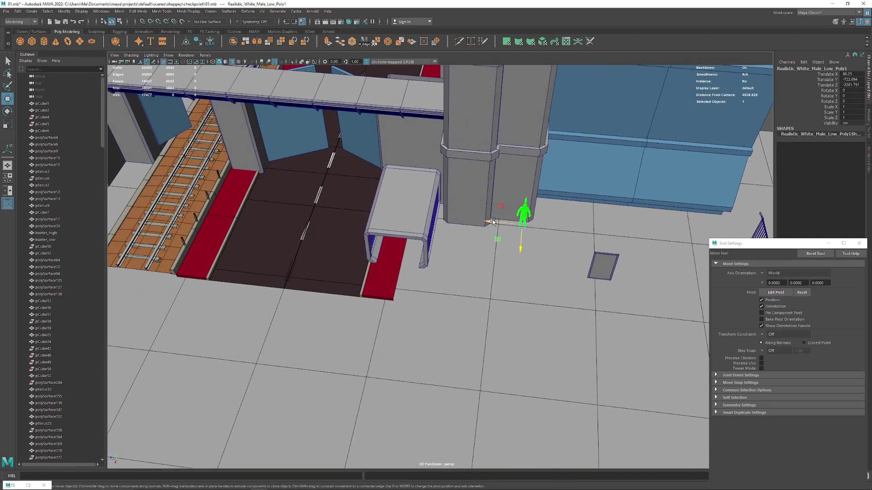
mouse_move(492, 222)
mouse_down()
mouse_move(352, 223)
mouse_move(363, 268)
mouse_up()
alt+middle_drag(363, 268, 368, 271)
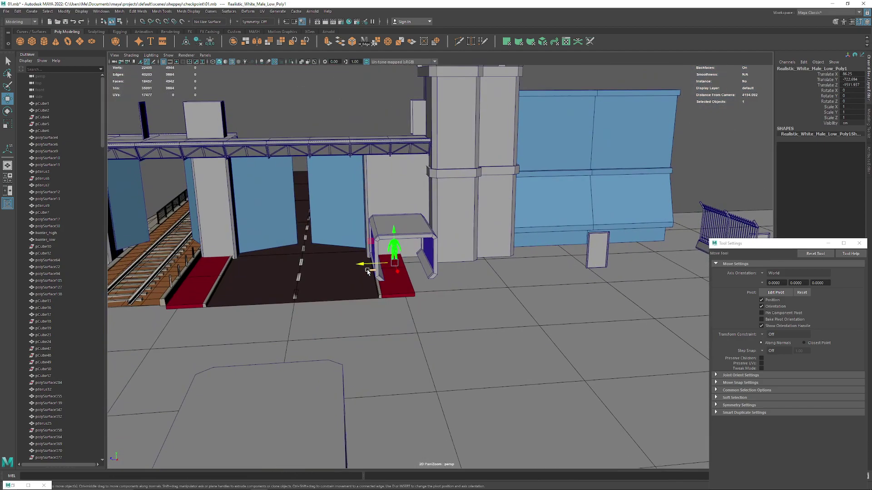
drag(368, 271, 362, 228)
key(f)
mouse_move(362, 227)
alt+right_down()
mouse_move(395, 301)
mouse_move(446, 327)
alt+right_up()
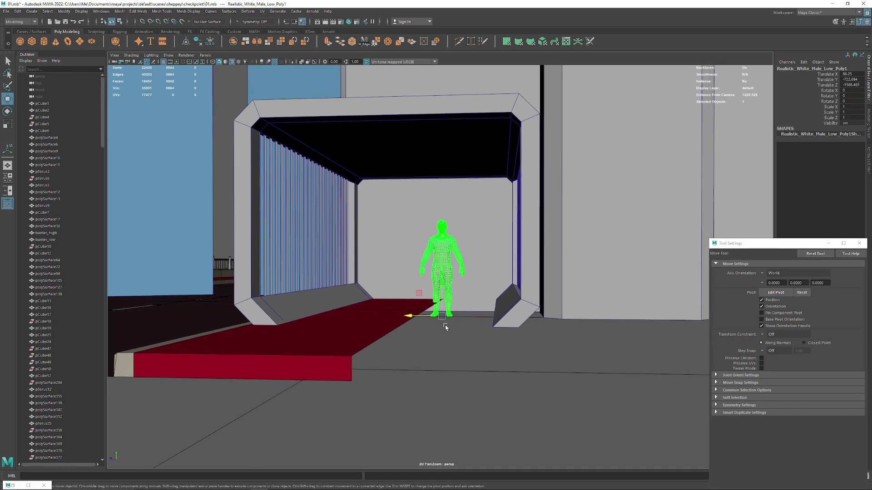
drag(440, 316, 424, 317)
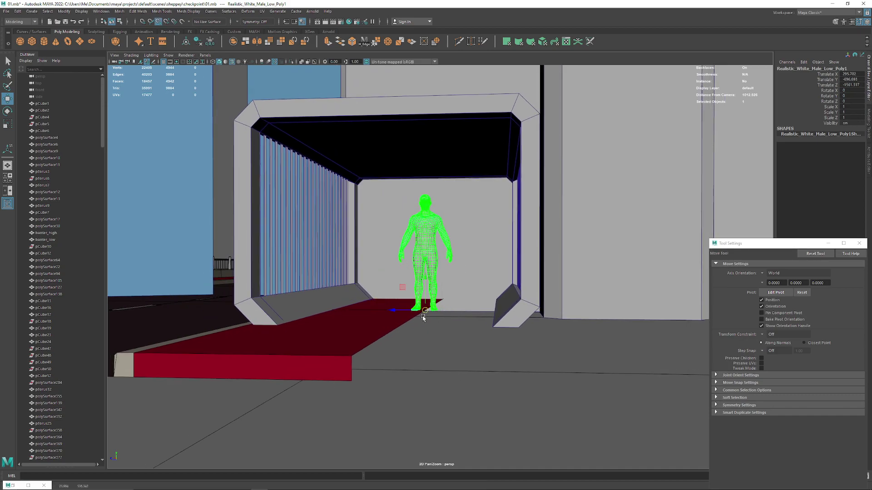
key(f)
mouse_move(382, 253)
alt+mouse_down()
mouse_move(327, 200)
mouse_move(451, 318)
mouse_move(366, 206)
mouse_move(265, 203)
mouse_move(438, 255)
mouse_move(363, 173)
mouse_move(469, 219)
mouse_move(295, 206)
mouse_move(334, 220)
mouse_move(290, 219)
mouse_move(306, 306)
mouse_move(300, 345)
mouse_move(292, 306)
mouse_move(399, 208)
alt+mouse_up()
Select the barred tunnel, check its vertices in component mode, then clear the selection
click(302, 200)
click(360, 164)
key(F9)
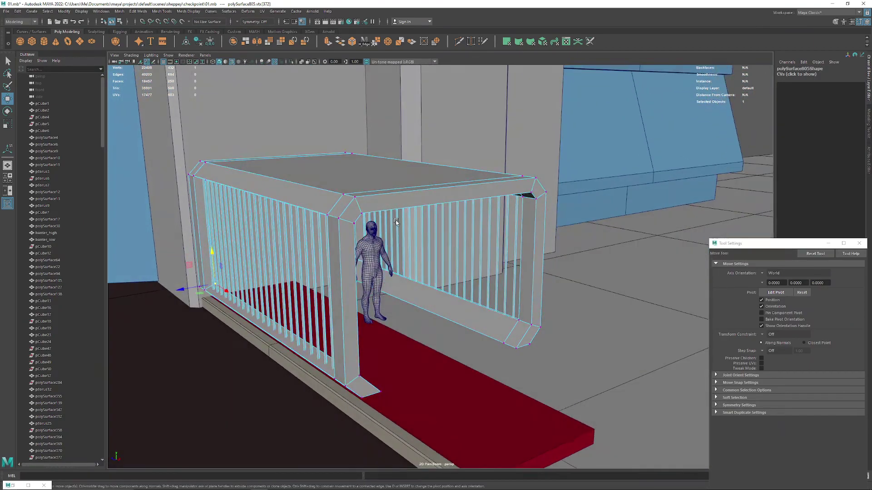
right_drag(399, 208, 422, 193)
mouse_move(422, 193)
alt+mouse_down()
mouse_move(399, 182)
mouse_move(370, 125)
mouse_move(364, 192)
mouse_move(418, 191)
mouse_move(521, 256)
mouse_move(468, 136)
mouse_move(504, 136)
mouse_move(348, 141)
mouse_move(380, 141)
mouse_move(389, 149)
mouse_move(370, 148)
mouse_move(370, 196)
mouse_move(382, 165)
mouse_move(401, 159)
mouse_move(375, 164)
alt+mouse_up()
click(370, 125)
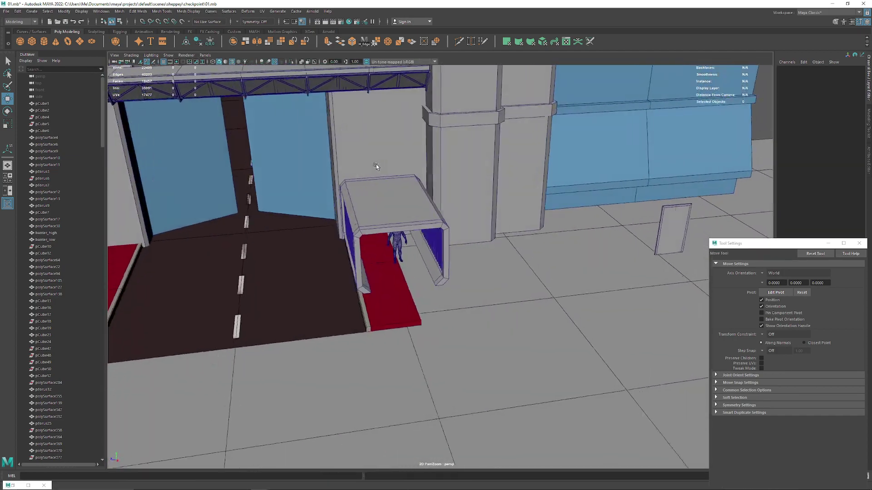
Orbit to a wide checkpoint view and minimize the floating Tool Settings window
mouse_move(382, 195)
alt+mouse_down()
mouse_move(334, 226)
mouse_move(331, 219)
alt+mouse_up()
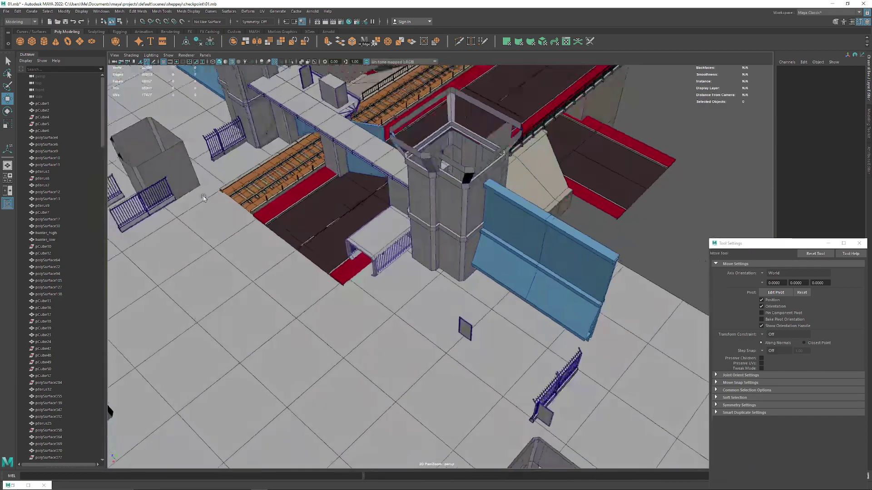
mouse_move(249, 261)
alt+mouse_down()
mouse_move(319, 200)
mouse_move(439, 220)
mouse_move(428, 252)
mouse_move(358, 240)
mouse_move(315, 257)
mouse_move(447, 305)
alt+mouse_up()
click(828, 244)
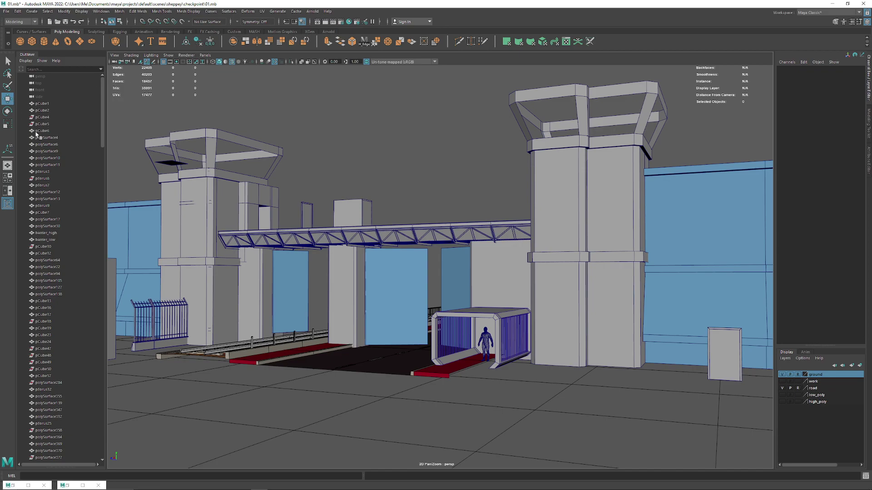
Close the Outliner and tumble the camera around the checkpoint scene
click(8, 203)
mouse_move(379, 266)
alt+mouse_down()
mouse_move(391, 213)
mouse_move(384, 217)
alt+mouse_up()
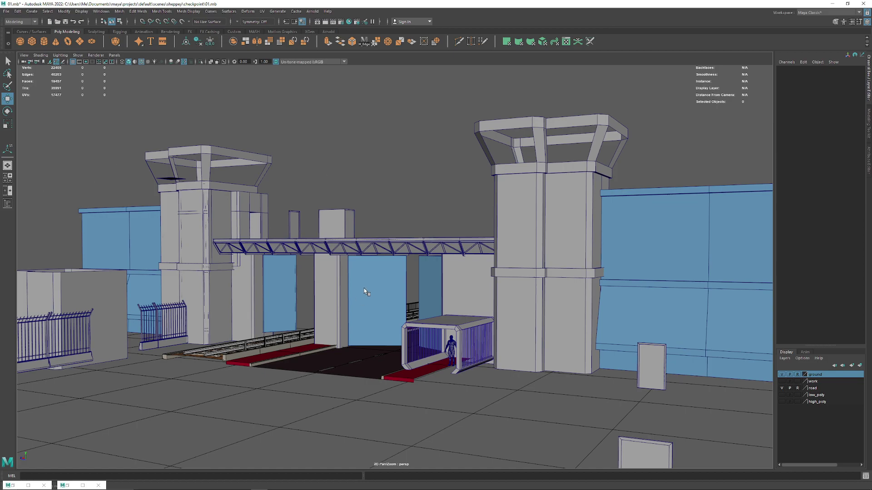
Duplicate the barred tunnel and slide the copy along the road to the left walkway
mouse_move(364, 290)
alt+mouse_down()
mouse_move(455, 312)
mouse_move(432, 313)
mouse_move(416, 300)
mouse_move(453, 288)
mouse_move(414, 290)
alt+mouse_up()
click(414, 291)
scroll(350, 294, up, 3)
mouse_move(350, 295)
alt+mouse_down()
mouse_move(379, 273)
mouse_move(269, 345)
mouse_move(373, 268)
alt+mouse_up()
scroll(373, 268, up, 3)
mouse_move(370, 321)
alt+mouse_down()
mouse_move(476, 307)
mouse_move(399, 312)
mouse_move(384, 252)
alt+mouse_up()
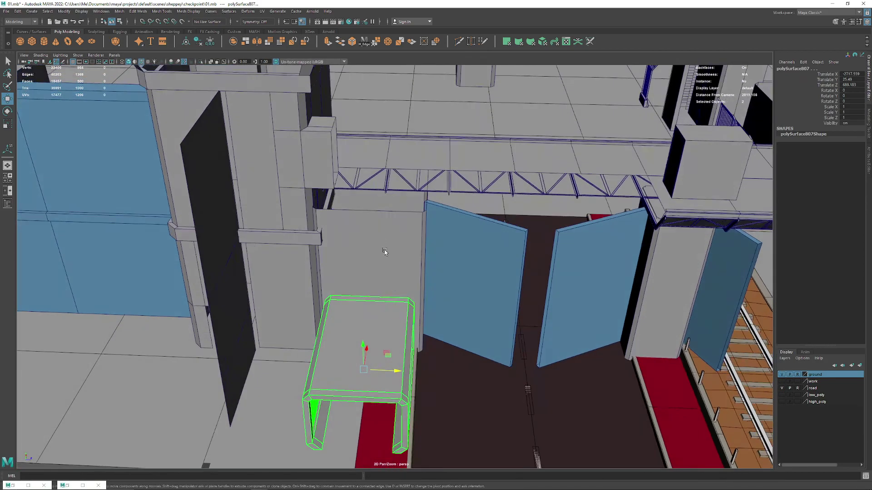
Isolate the tunnel copy with the tall wall panel and bring up the Multi-Cut tool options
shift+click(363, 273)
key(ctrl+1)
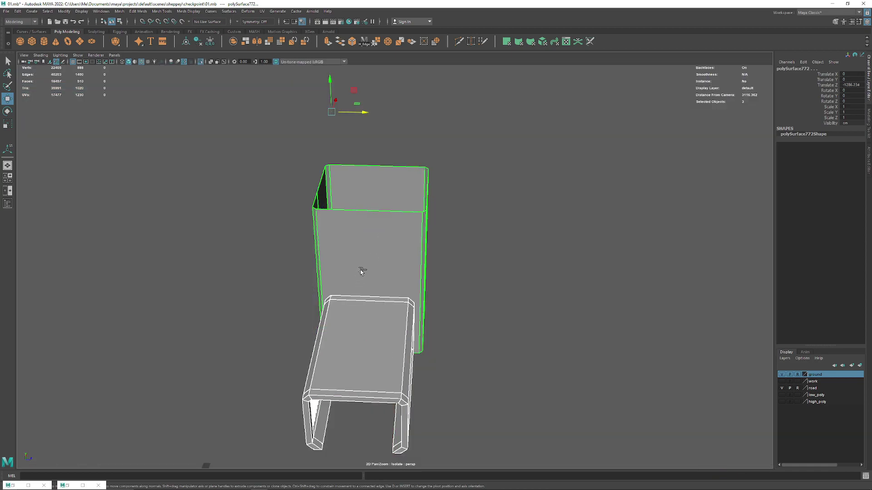
mouse_move(421, 257)
alt+mouse_down()
mouse_move(295, 283)
mouse_move(500, 257)
alt+mouse_up()
click(404, 189)
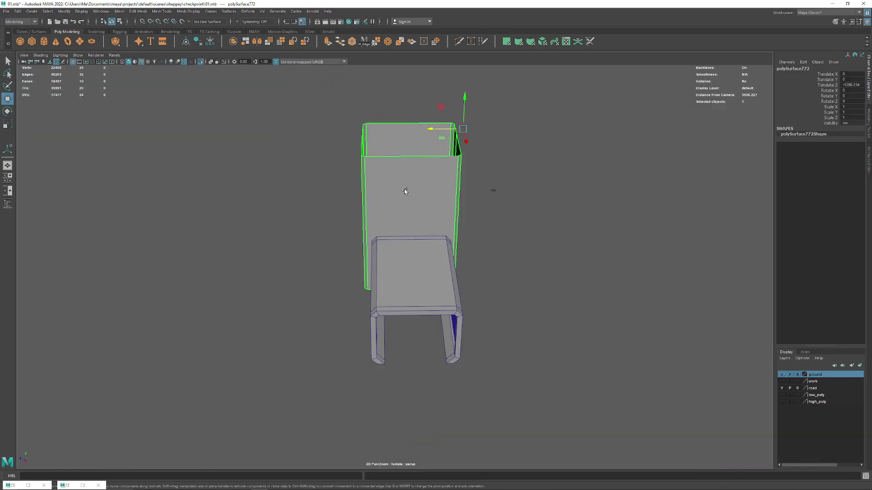
alt+drag(404, 189, 407, 91)
click(457, 44)
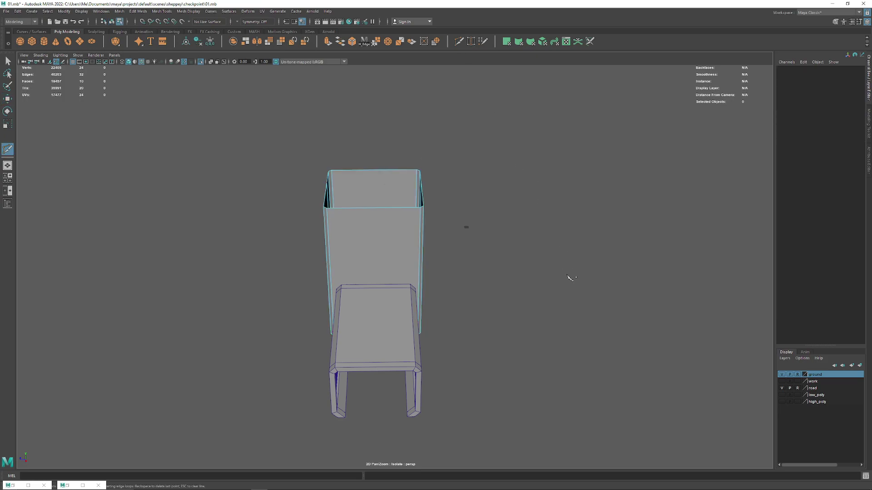
key(q)
key(ctrl+shift+t)
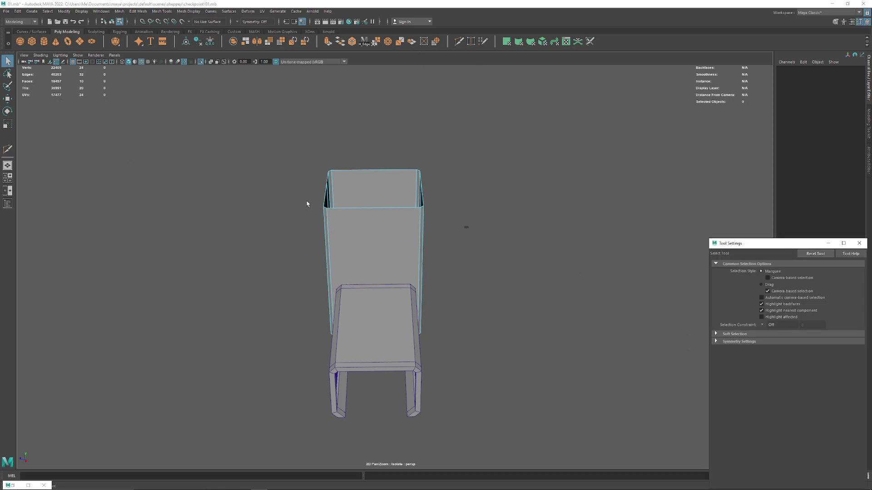
Slice the tall wall panel down the middle along the ZX plane, then select the block and tunnel copy
shift+right_drag(431, 170, 420, 186)
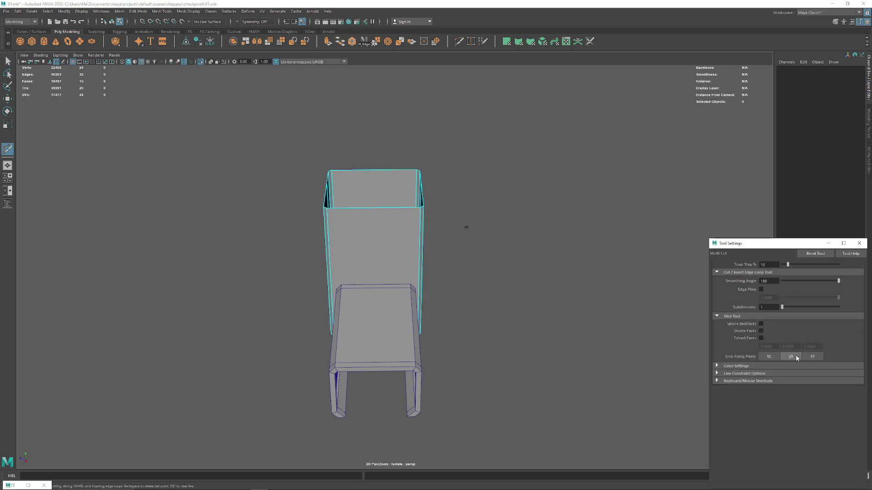
click(812, 356)
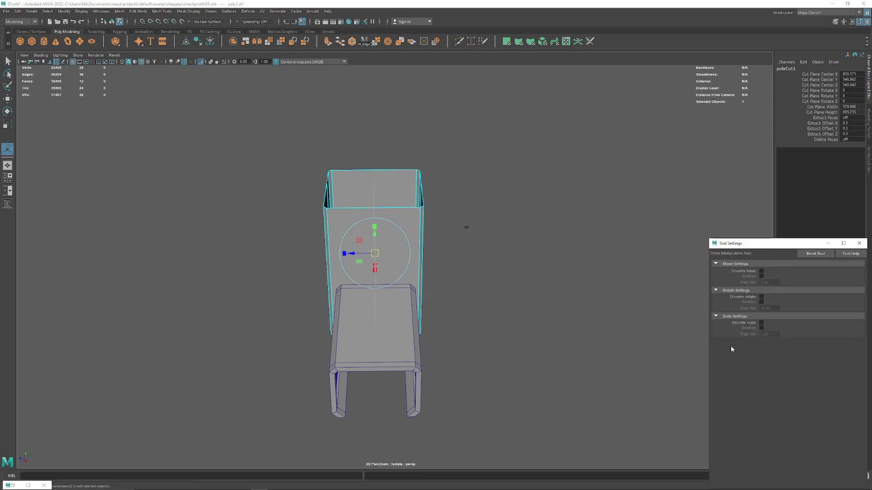
mouse_move(477, 295)
alt+mouse_down()
mouse_move(366, 293)
mouse_move(400, 304)
mouse_move(572, 199)
mouse_move(350, 335)
alt+mouse_up()
key(q)
click(572, 199)
click(465, 99)
shift+click(406, 331)
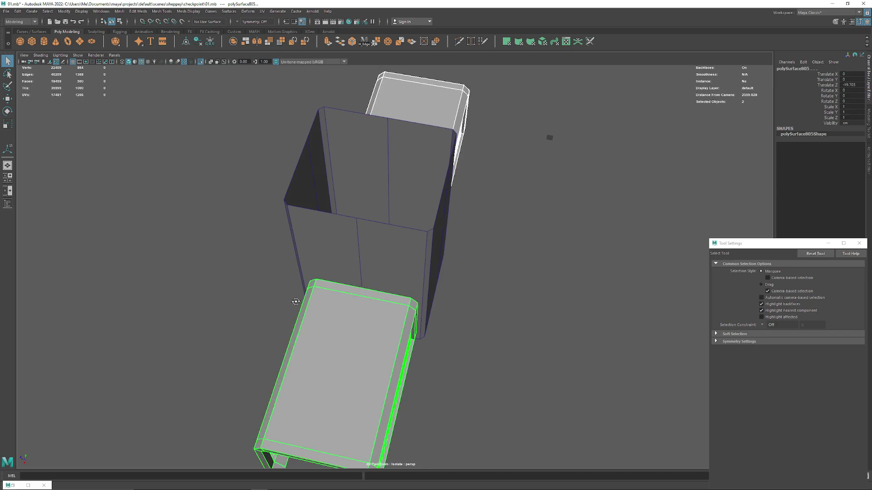
alt+drag(406, 332, 194, 91)
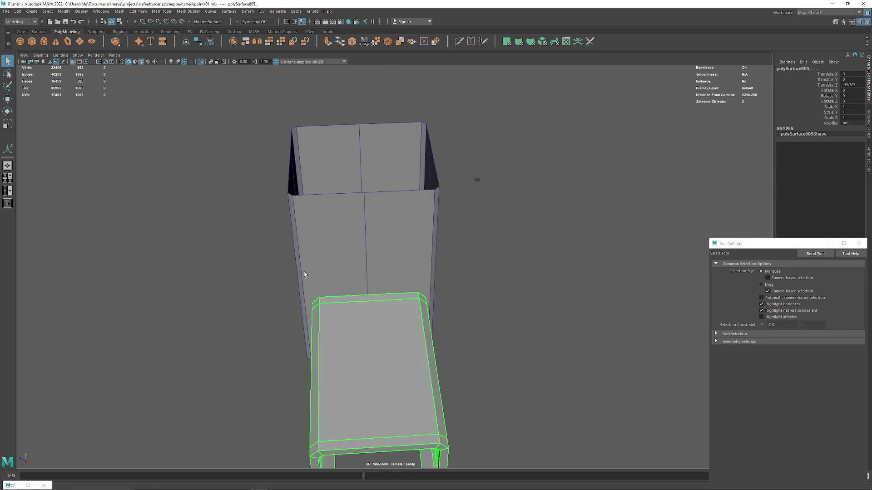
Nudge the tunnel copy into place using the Move tool with vertex snapping
key(w)
drag(347, 395, 356, 352)
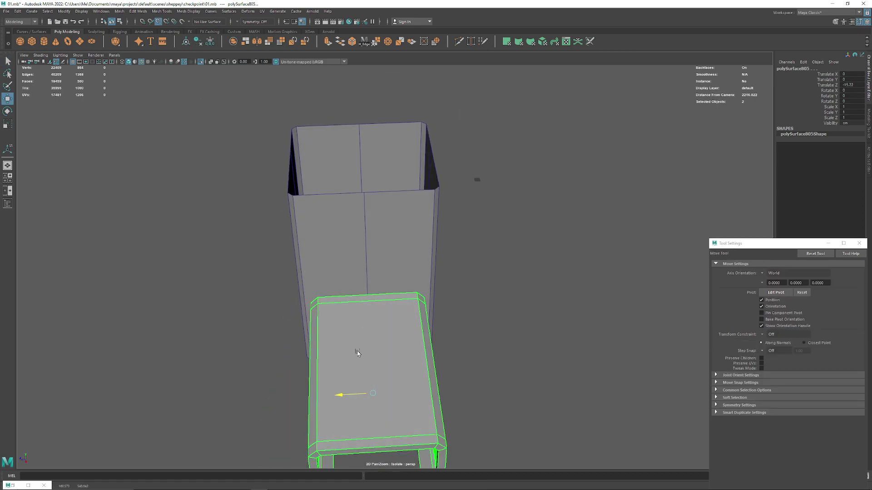
key(v)
drag(340, 394, 361, 191)
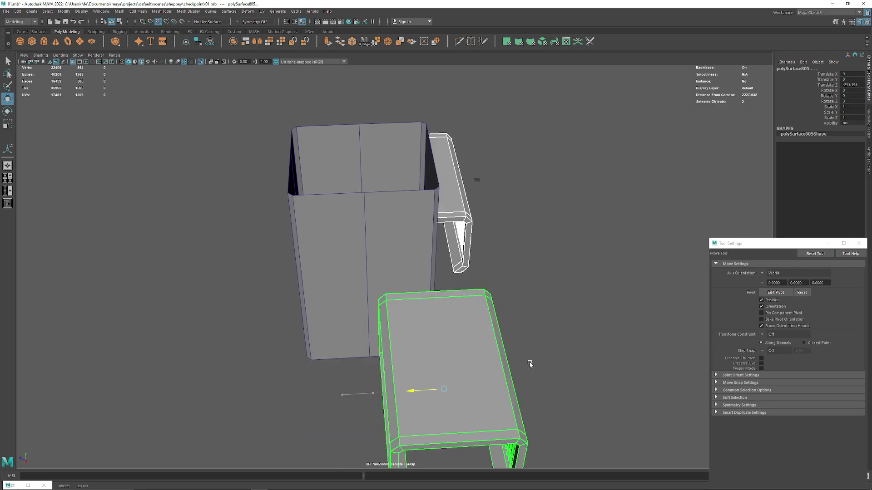
click(443, 247)
key(f)
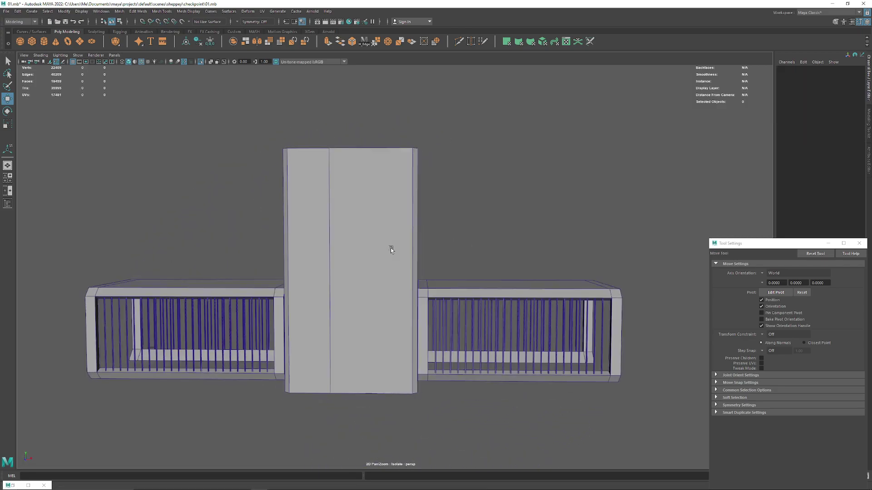
mouse_move(391, 248)
alt+mouse_down()
mouse_move(405, 249)
mouse_move(383, 253)
mouse_move(383, 245)
alt+mouse_up()
alt+right_drag(383, 245, 386, 295)
Shift the right railing cage slightly sideways beside the tower
click(386, 294)
key(f)
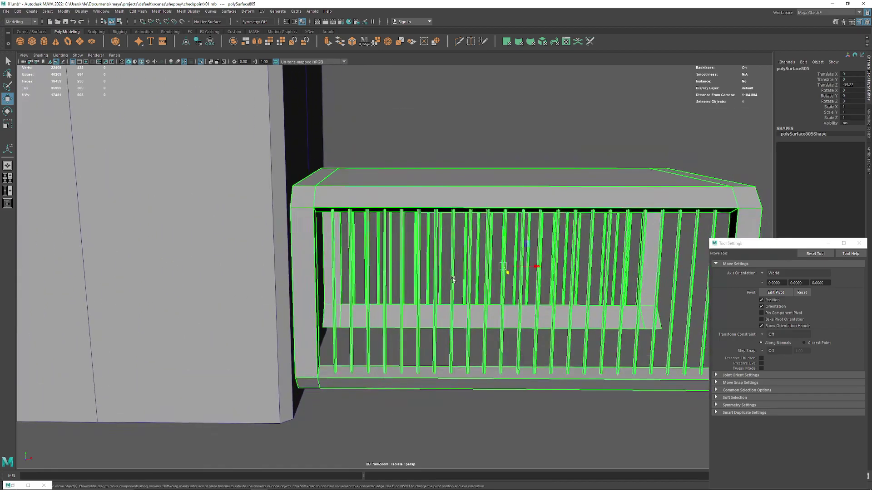
drag(537, 267, 543, 268)
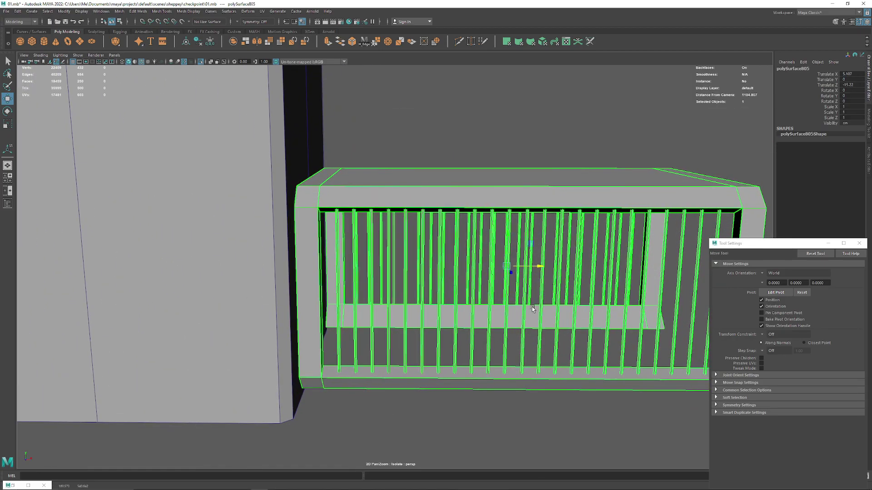
scroll(454, 227, down, 4)
mouse_move(454, 227)
alt+mouse_down()
mouse_move(373, 187)
mouse_move(276, 179)
mouse_move(521, 150)
mouse_move(299, 221)
mouse_move(253, 222)
mouse_move(381, 417)
alt+mouse_up()
click(521, 150)
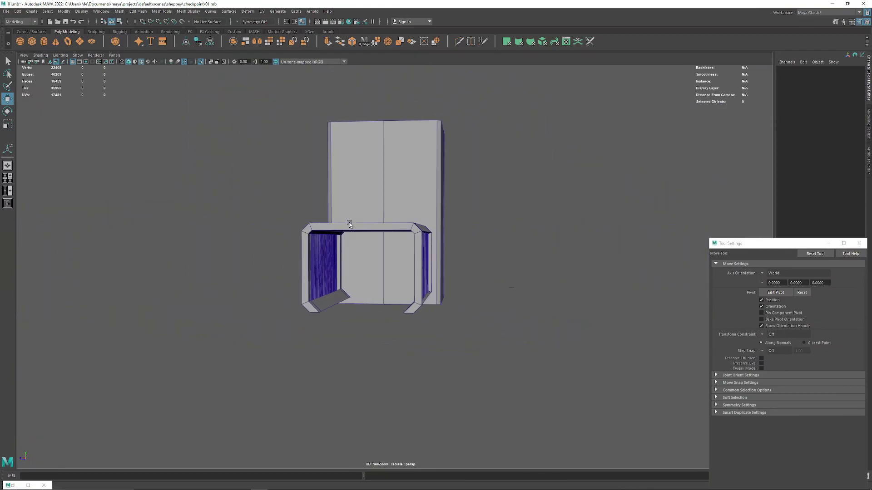
Review the tower and cages from above, then exit Isolate Select to show the full scene
scroll(381, 417, up, 3)
scroll(398, 285, down, 2)
mouse_move(372, 260)
alt+mouse_down()
mouse_move(311, 229)
mouse_move(331, 242)
alt+mouse_up()
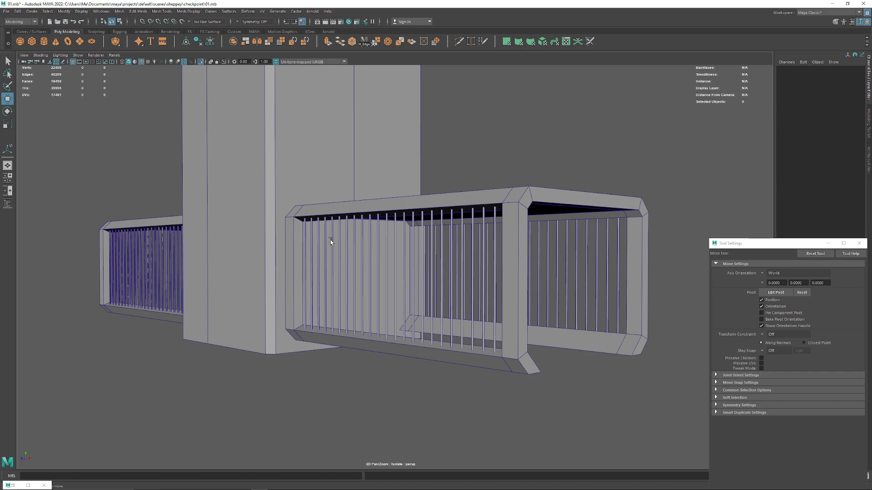
scroll(356, 302, down, 2)
alt+drag(356, 302, 290, 314)
scroll(349, 296, down, 2)
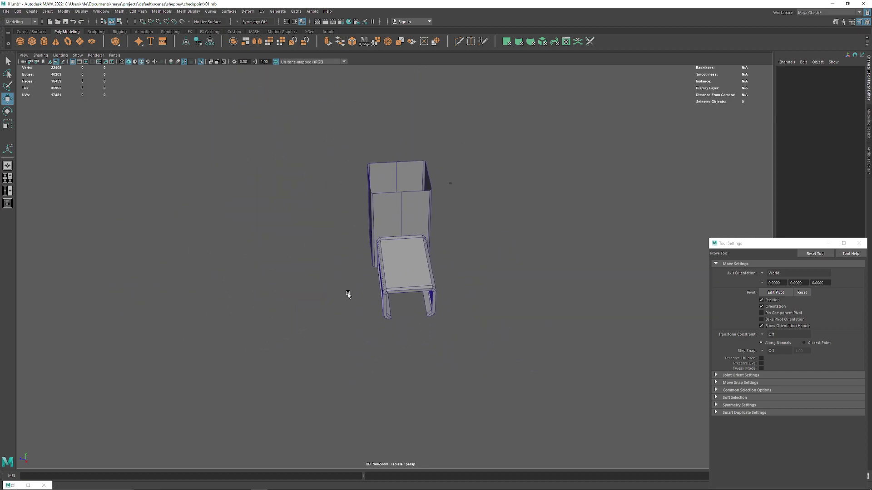
mouse_move(349, 296)
alt+mouse_down()
mouse_move(289, 265)
mouse_move(326, 335)
mouse_move(349, 291)
mouse_move(381, 423)
mouse_move(423, 278)
mouse_move(469, 424)
mouse_move(396, 295)
mouse_move(431, 295)
mouse_move(398, 292)
alt+mouse_up()
scroll(417, 290, up, 3)
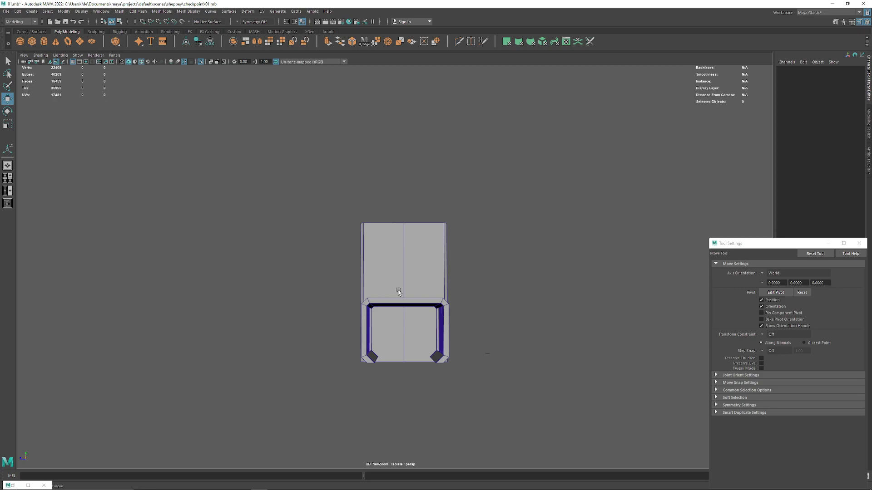
click(399, 291)
click(521, 238)
mouse_move(522, 237)
alt+mouse_down()
mouse_move(347, 255)
mouse_move(362, 248)
mouse_move(376, 264)
alt+mouse_up()
key(ctrl+1)
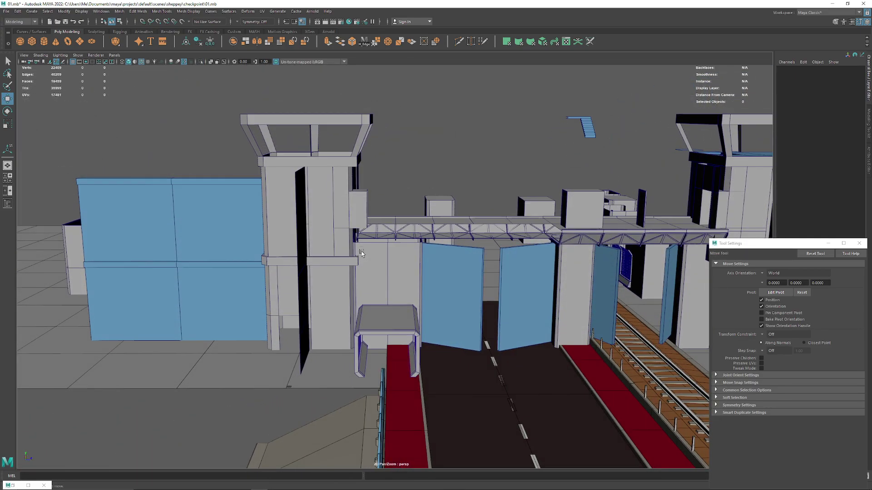
Narrow the tunnel copy by moving its left-side vertices along X to fit the walkway
scroll(397, 277, up, 5)
click(397, 277)
right_drag(387, 281, 353, 282)
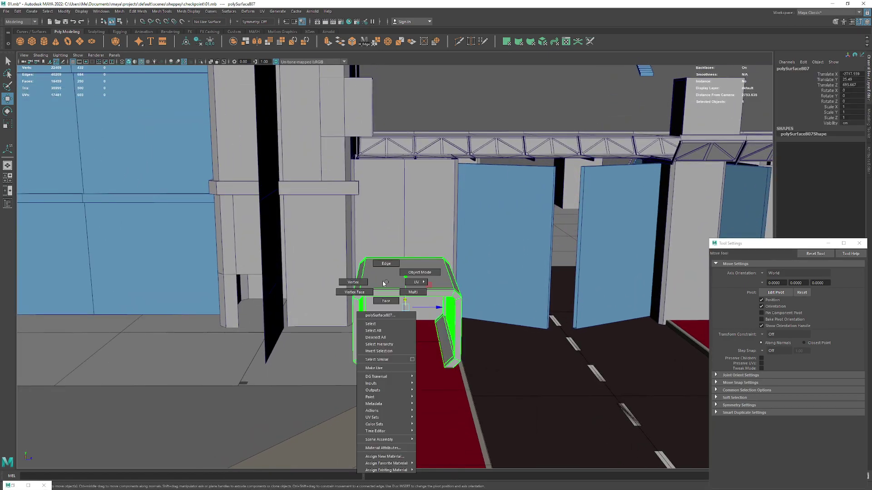
drag(296, 184, 389, 344)
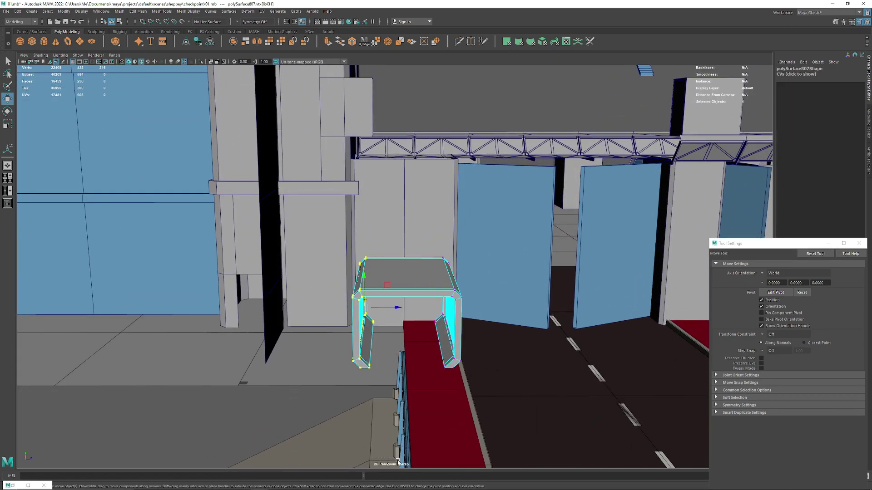
scroll(377, 363, up, 5)
mouse_move(375, 380)
alt+mouse_down()
mouse_move(366, 333)
mouse_move(260, 263)
alt+mouse_up()
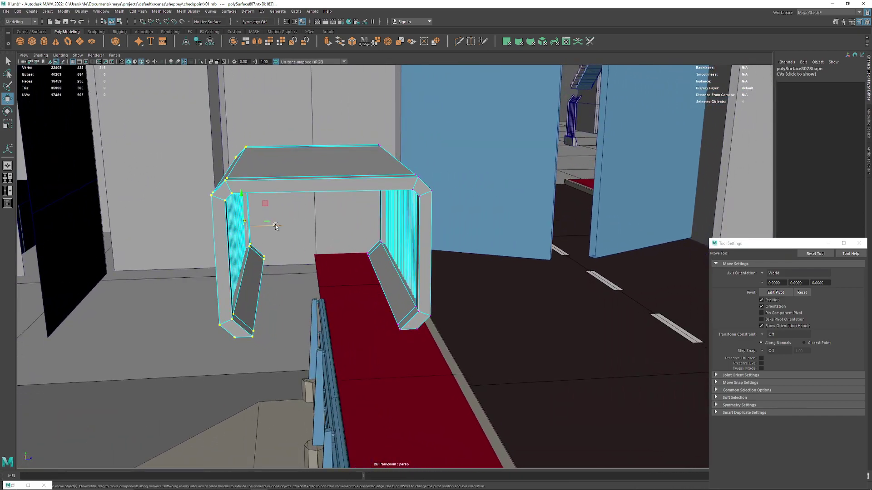
mouse_move(274, 225)
mouse_down()
mouse_move(333, 232)
mouse_move(320, 223)
mouse_move(356, 214)
mouse_up()
scroll(320, 223, up, 3)
scroll(321, 221, up, 4)
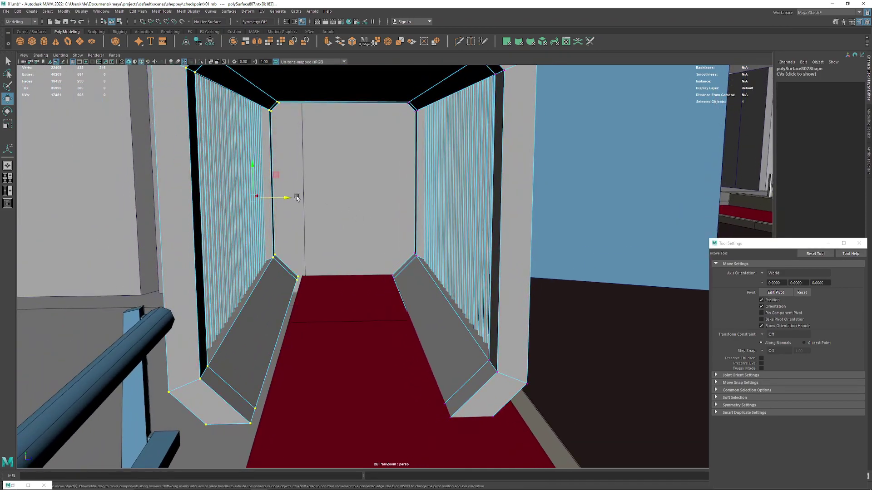
drag(310, 199, 295, 199)
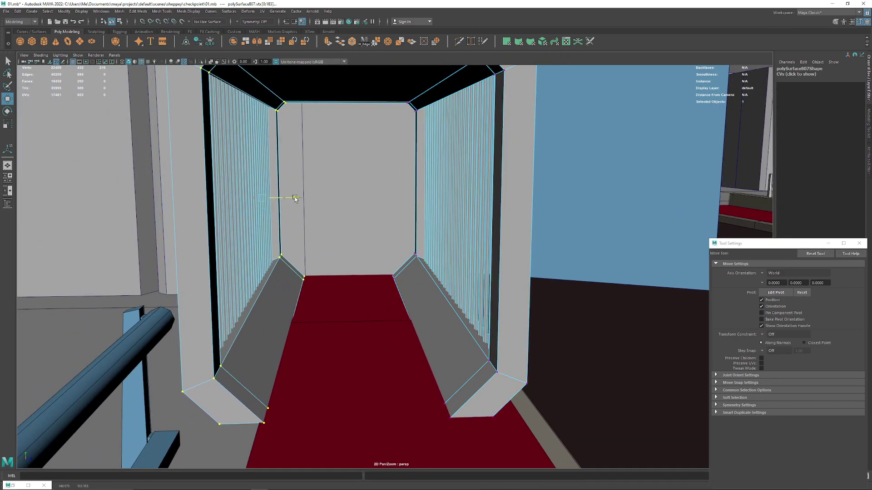
scroll(376, 288, down, 3)
mouse_move(376, 288)
alt+mouse_down()
mouse_move(325, 218)
mouse_move(342, 210)
alt+mouse_up()
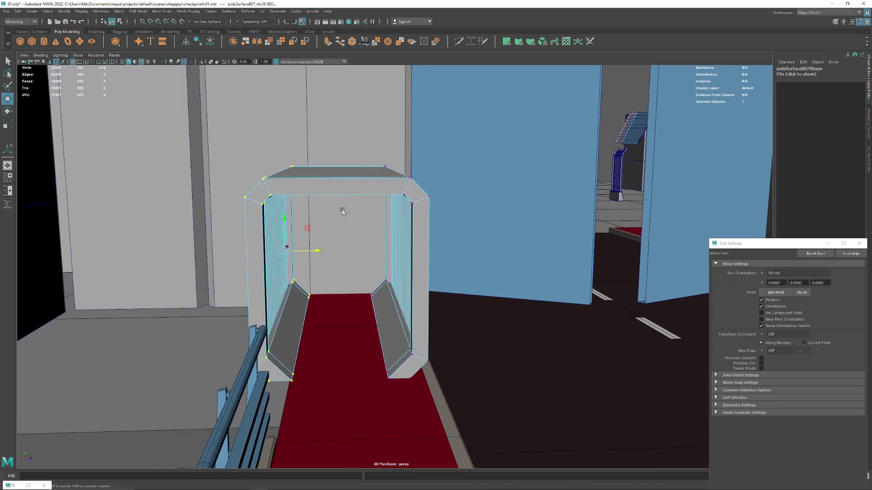
scroll(338, 198, up, 2)
Back in object mode, move the human figure from the booth into the tunnel copy
right_drag(338, 198, 338, 154)
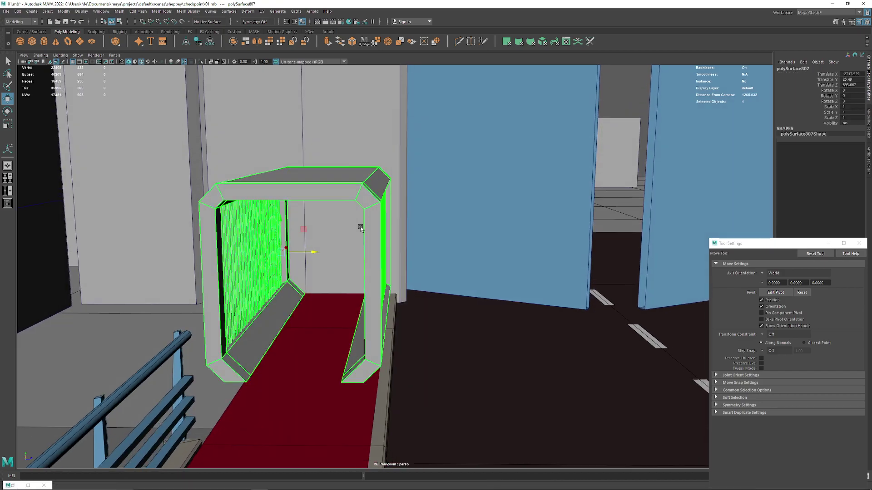
mouse_move(339, 200)
alt+mouse_down()
mouse_move(367, 226)
mouse_move(360, 214)
mouse_move(376, 214)
mouse_move(304, 154)
mouse_move(580, 136)
alt+mouse_up()
scroll(367, 226, down, 3)
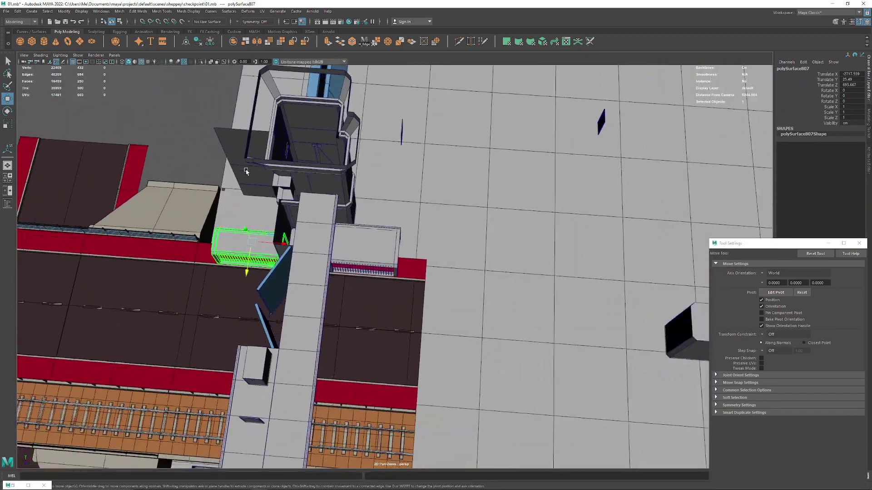
scroll(580, 136, down, 3)
mouse_move(580, 137)
alt+mouse_down()
mouse_move(358, 278)
mouse_move(389, 268)
mouse_move(368, 259)
mouse_move(463, 395)
mouse_move(446, 345)
mouse_move(511, 317)
alt+mouse_up()
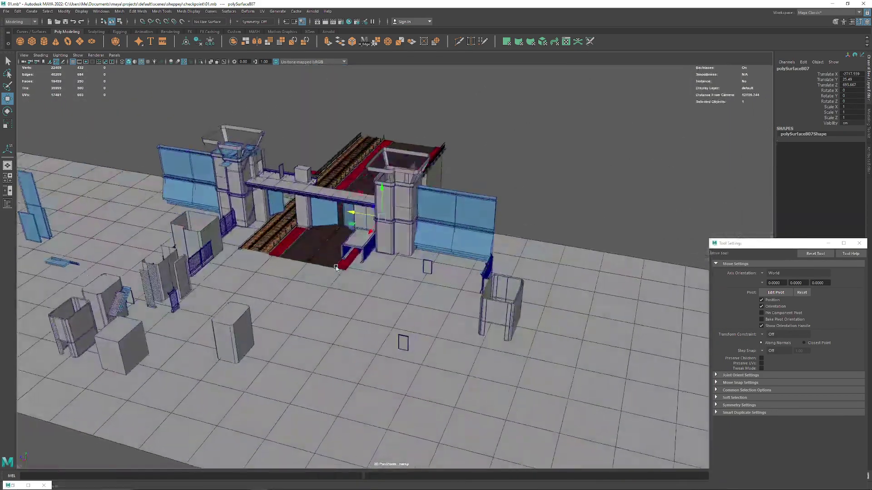
scroll(463, 394, up, 5)
click(446, 344)
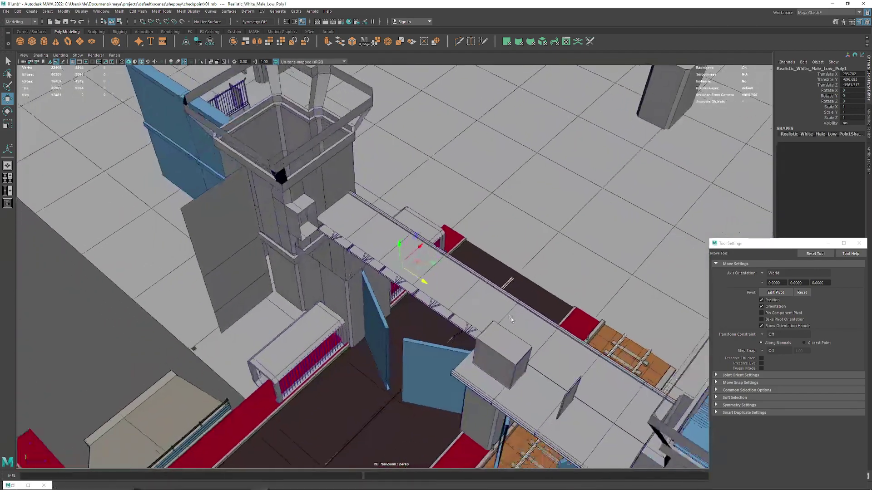
mouse_move(463, 229)
mouse_down()
mouse_move(352, 316)
mouse_move(365, 219)
mouse_move(347, 370)
mouse_up()
Nudge the human figure along Z deeper into the copied barred tunnel
scroll(365, 220, up, 3)
scroll(365, 220, up, 5)
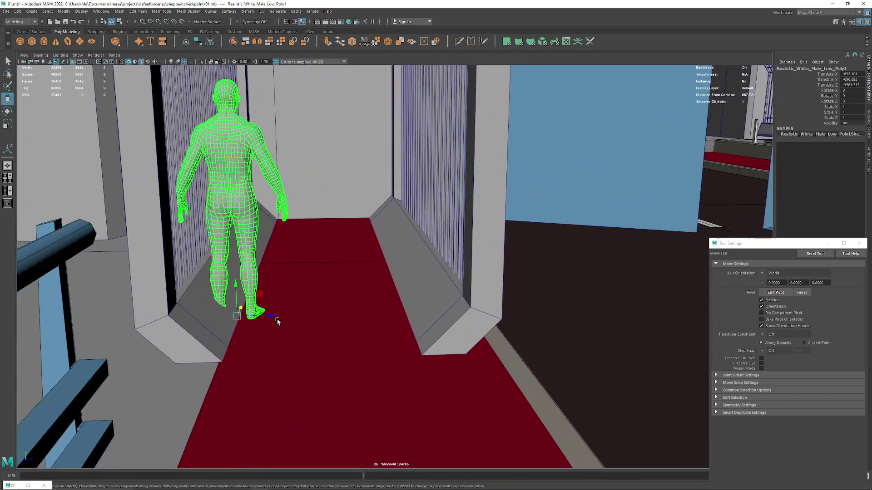
mouse_move(276, 321)
alt+mouse_down()
mouse_move(355, 317)
mouse_move(360, 366)
mouse_move(298, 224)
mouse_move(347, 273)
mouse_move(343, 292)
mouse_move(410, 282)
mouse_move(439, 329)
mouse_move(463, 323)
mouse_move(363, 206)
mouse_move(351, 206)
alt+mouse_up()
scroll(438, 329, down, 5)
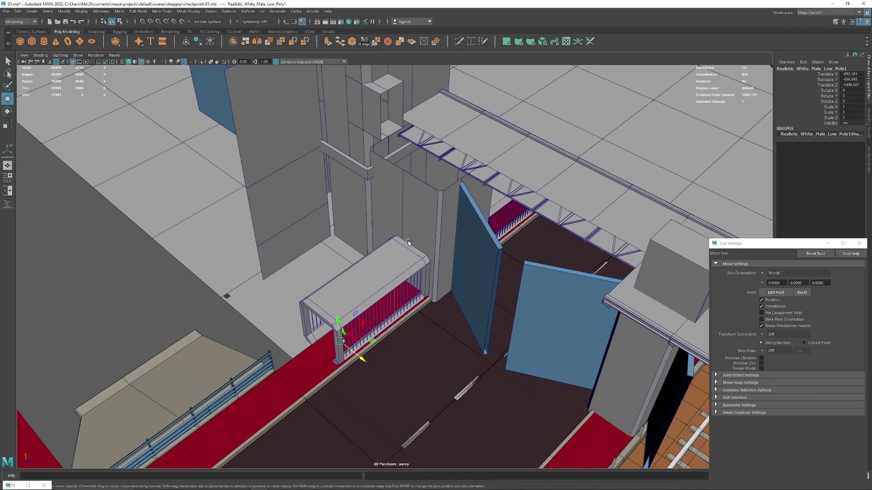
Isolate the wall panel, the bench and the barred bench
click(420, 220)
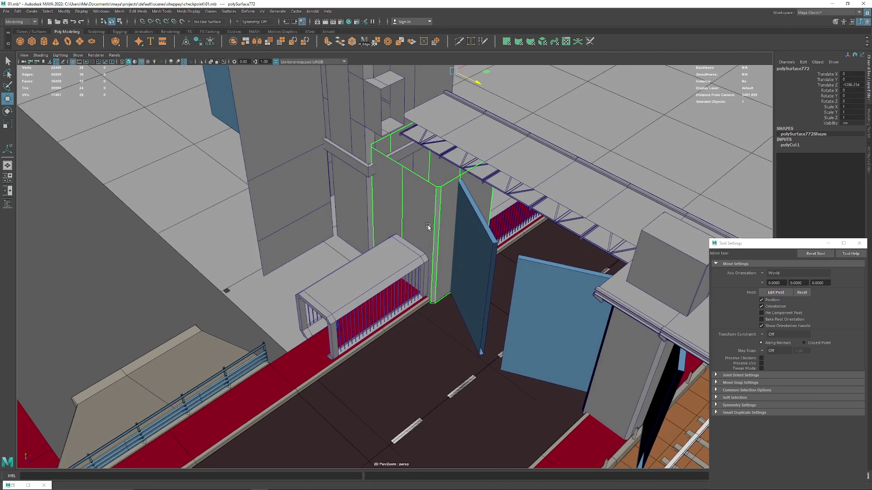
shift+click(397, 257)
alt+drag(397, 257, 317, 201)
shift+click(439, 270)
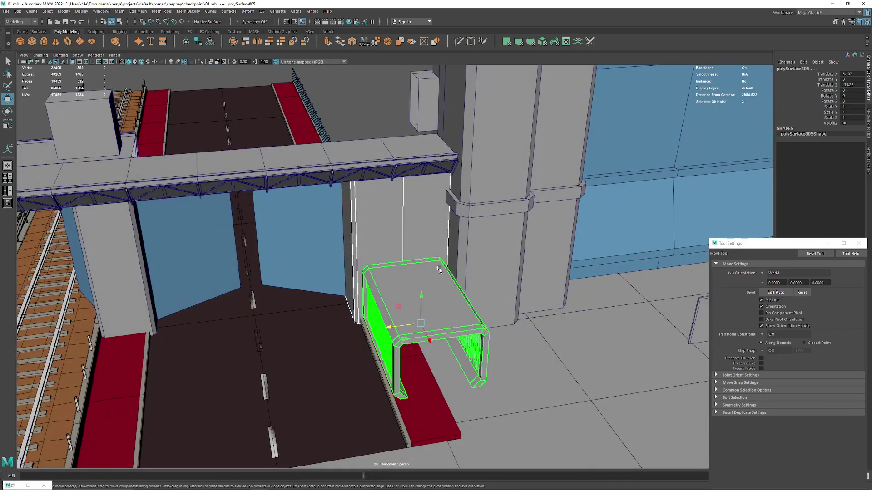
key(ctrl+1)
mouse_move(439, 269)
alt+mouse_down()
mouse_move(527, 247)
mouse_move(537, 270)
mouse_move(586, 224)
mouse_move(575, 221)
alt+mouse_up()
click(527, 247)
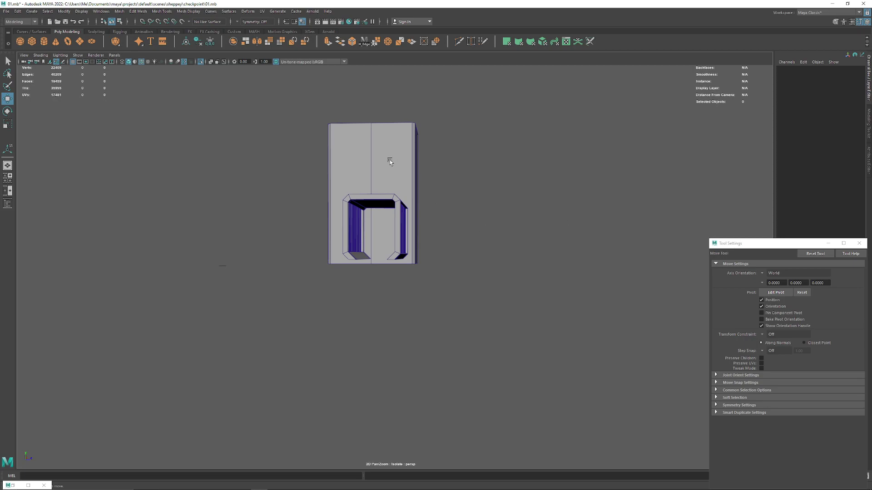
Exit isolation and add the small loose panel near the gate to the selection
mouse_move(390, 161)
alt+mouse_down()
mouse_move(384, 177)
mouse_move(388, 163)
alt+mouse_up()
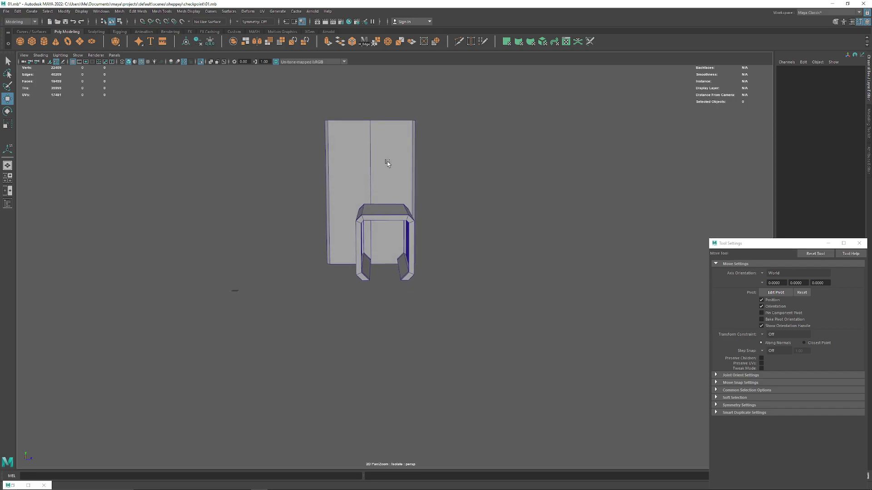
scroll(395, 407, up, 2)
scroll(374, 325, up, 2)
scroll(374, 405, up, 3)
scroll(373, 424, up, 3)
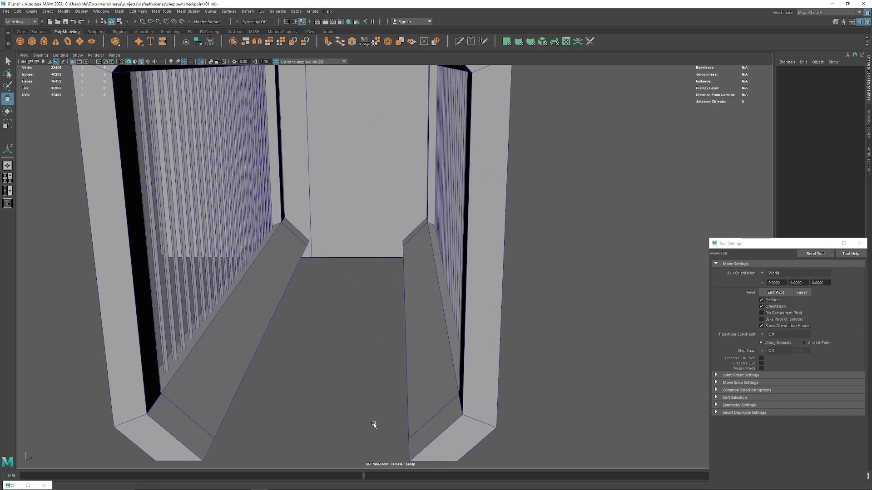
scroll(374, 425, down, 2)
scroll(374, 426, down, 5)
mouse_move(368, 115)
alt+mouse_down()
mouse_move(350, 263)
mouse_move(243, 141)
mouse_move(593, 327)
alt+mouse_up()
key(ctrl+1)
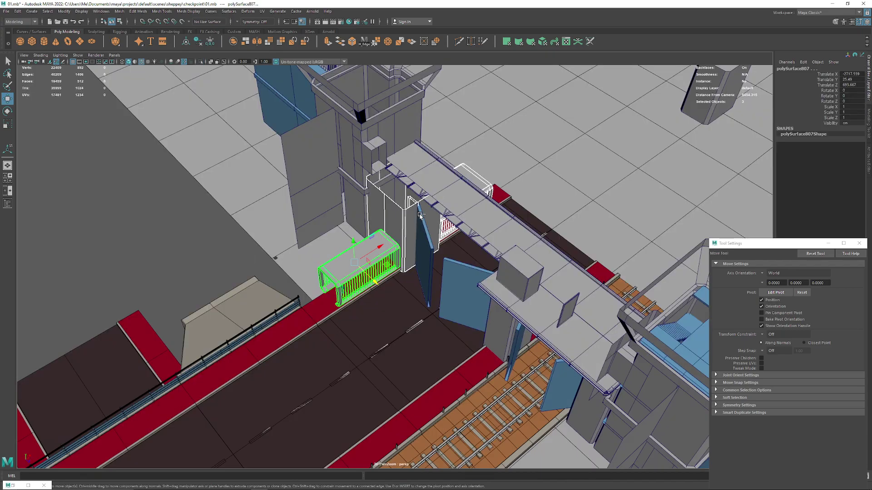
alt+drag(419, 217, 656, 271)
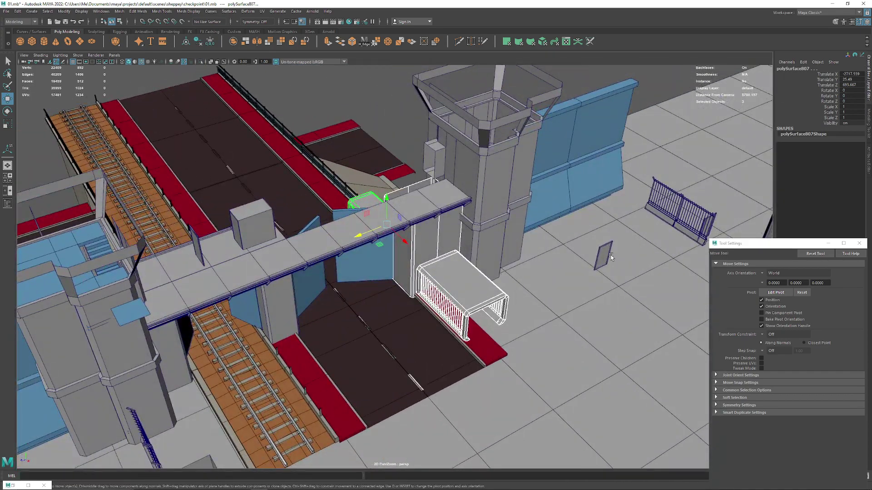
shift+click(608, 255)
Isolate the small panel, centre its pivot, and move it beside the tunnel end
key(ctrl+1)
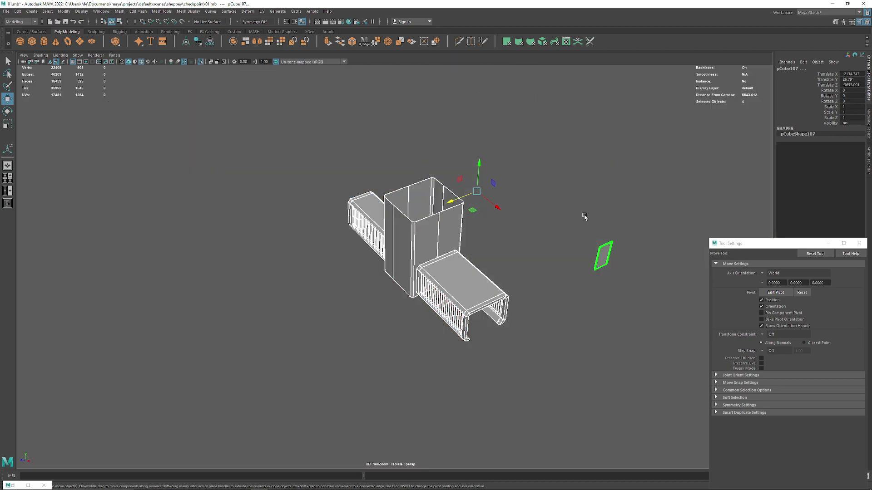
click(591, 261)
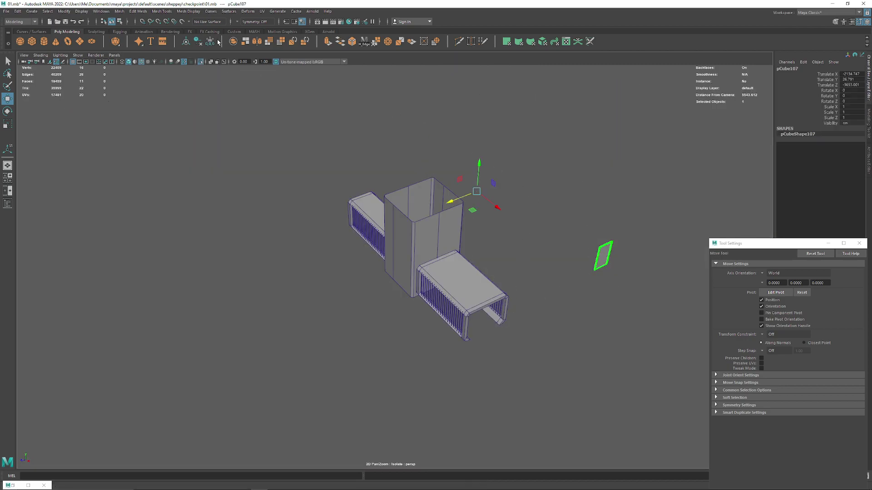
click(198, 42)
drag(618, 266, 449, 212)
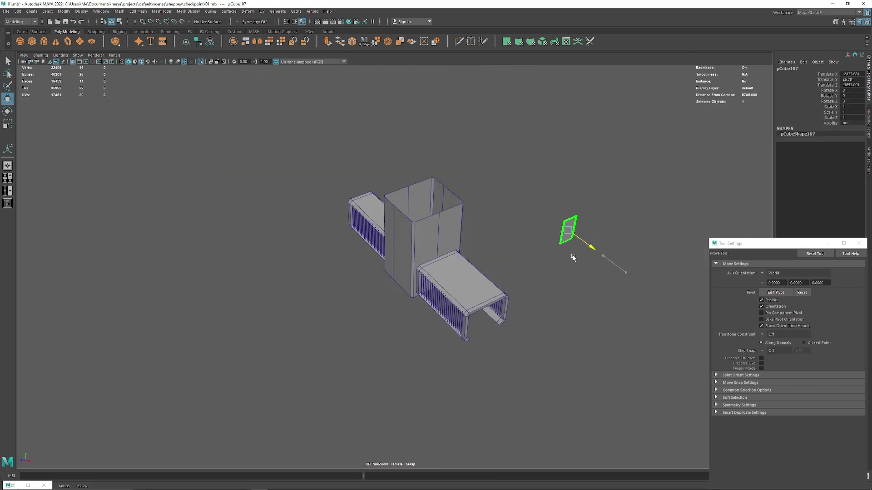
mouse_move(464, 177)
mouse_down()
mouse_move(363, 217)
mouse_move(417, 252)
mouse_up()
scroll(416, 253, up, 5)
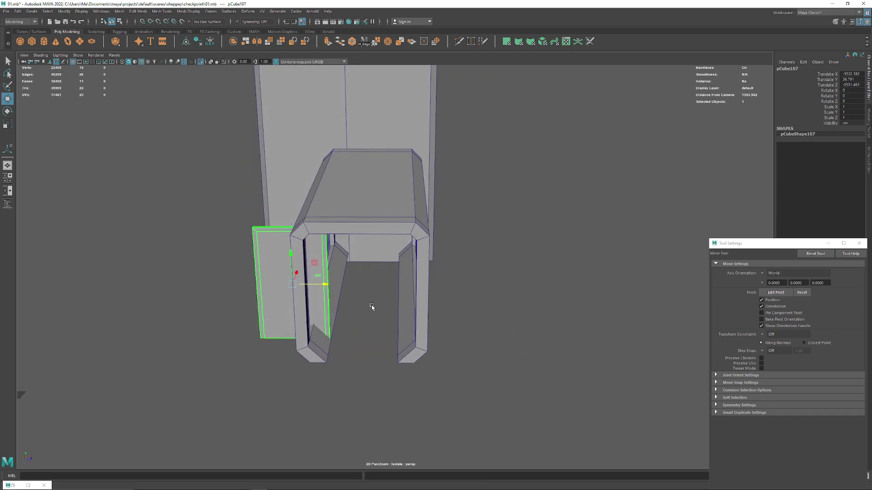
alt+drag(366, 271, 223, 389)
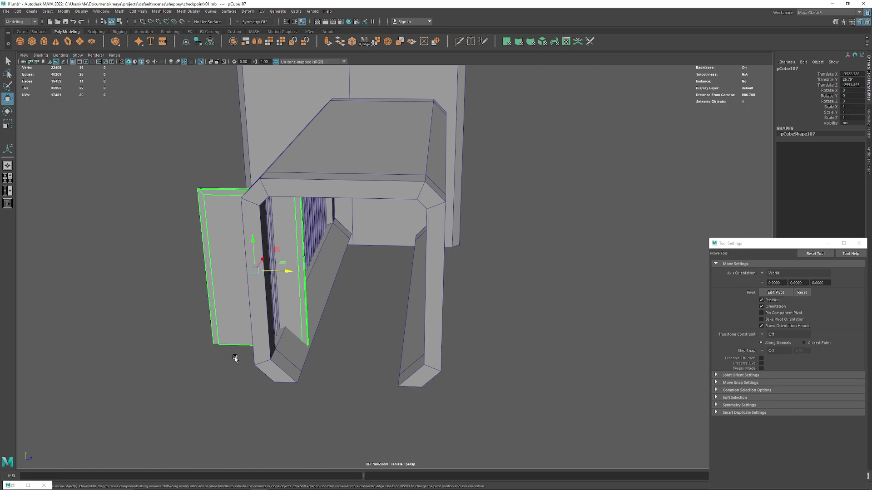
Put the panel's pivot on its bottom corner, then raise it to tunnel-floor level
key(d)
click(259, 346)
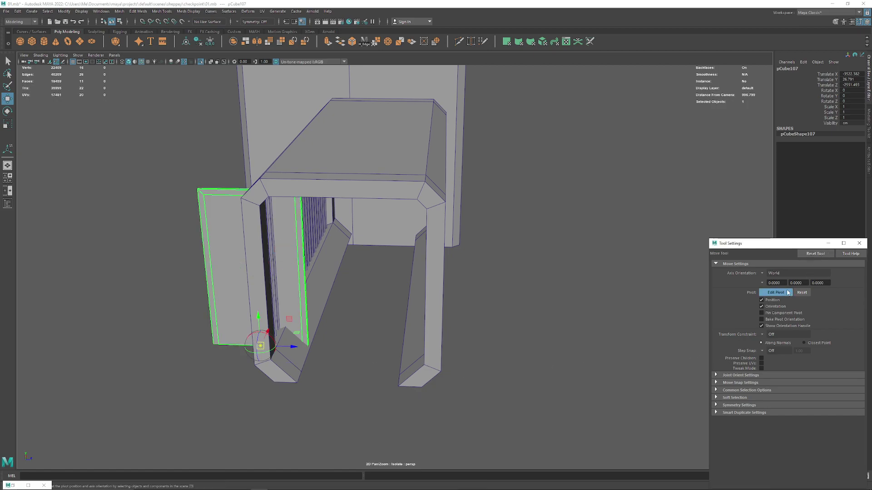
key(d)
mouse_move(509, 316)
alt+mouse_down()
mouse_move(252, 282)
mouse_move(356, 245)
mouse_move(346, 249)
mouse_move(356, 307)
mouse_move(325, 282)
alt+mouse_up()
scroll(303, 268, up, 4)
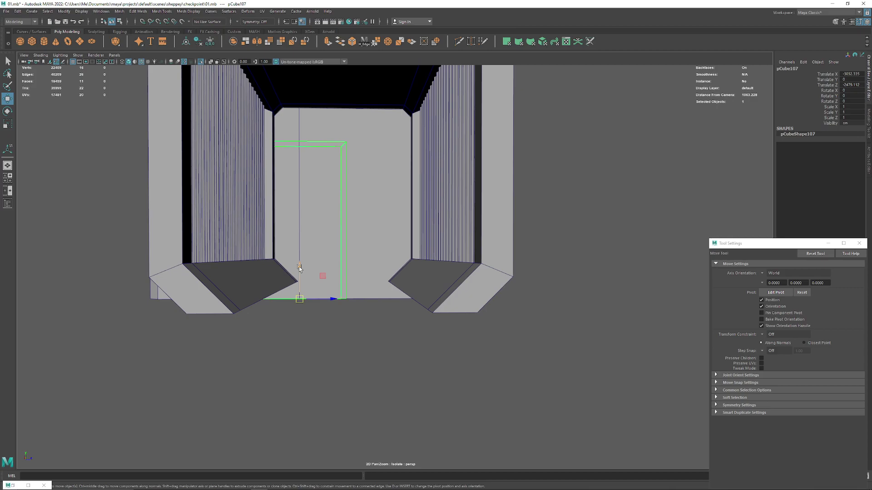
mouse_move(300, 268)
mouse_down()
mouse_move(370, 284)
mouse_move(366, 305)
mouse_up()
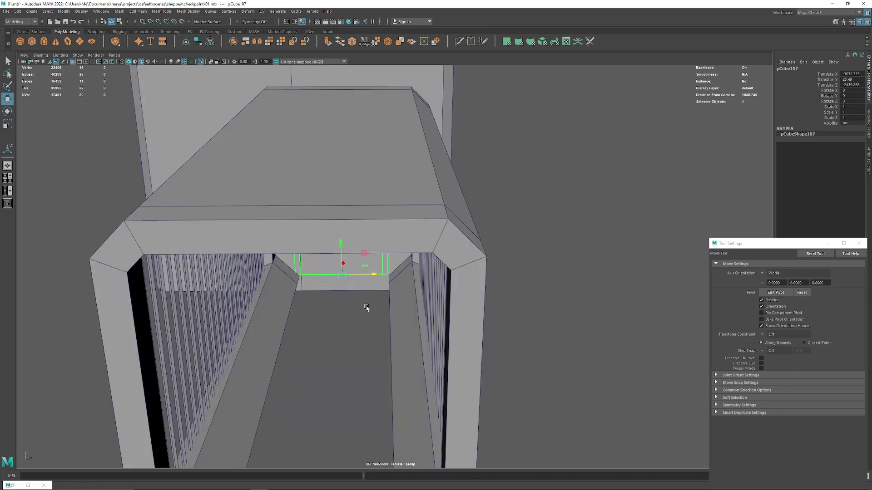
alt+right_drag(366, 305, 361, 353)
alt+drag(361, 353, 354, 326)
mouse_move(355, 326)
alt+right_down()
mouse_move(362, 346)
mouse_move(378, 348)
alt+right_up()
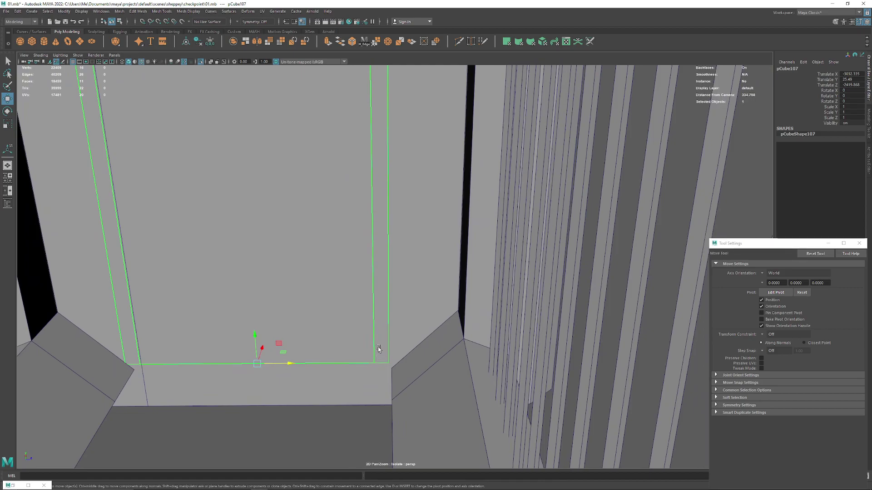
Move the pivot to the bottom-right corner and point-snap the panel against the tunnel wall
key(d)
click(388, 363)
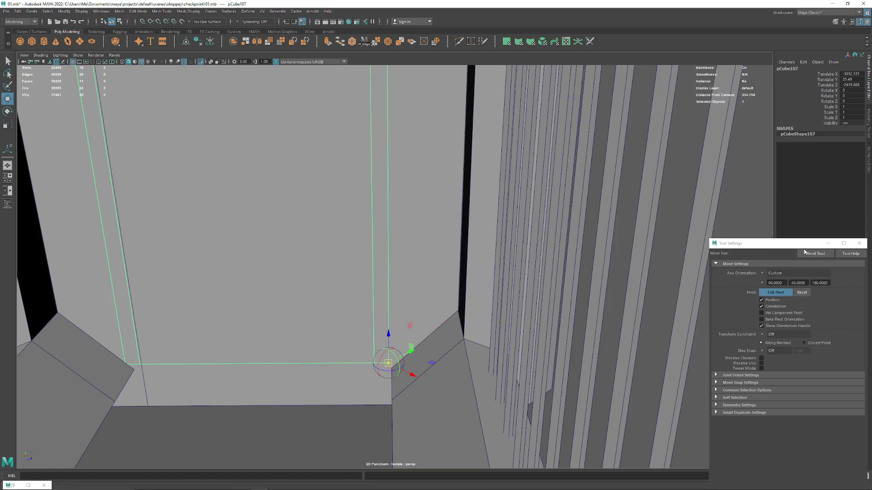
key(d)
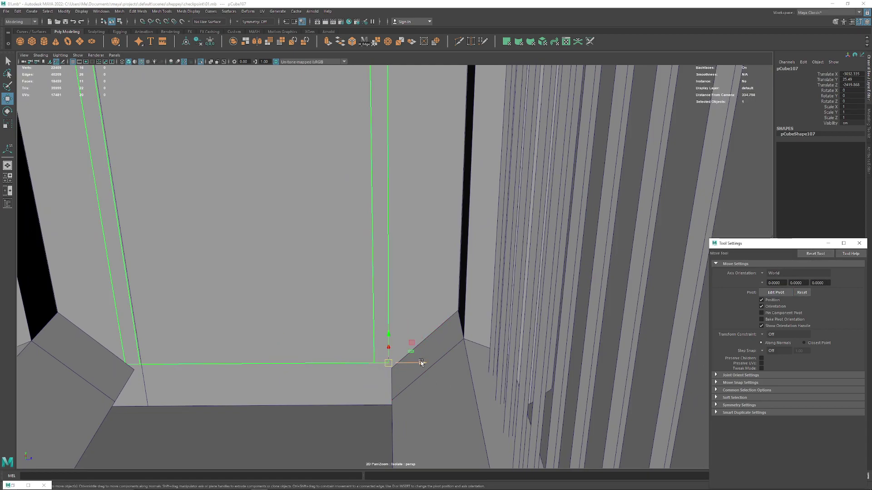
key(v)
drag(421, 361, 395, 369)
key(f)
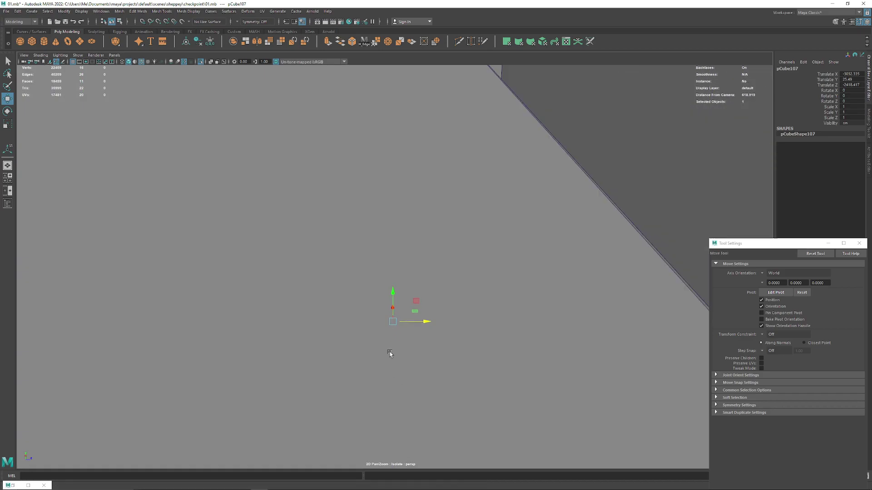
Nudge the panel to fit the opening, then select the tower block behind it
alt+drag(346, 174, 475, 310)
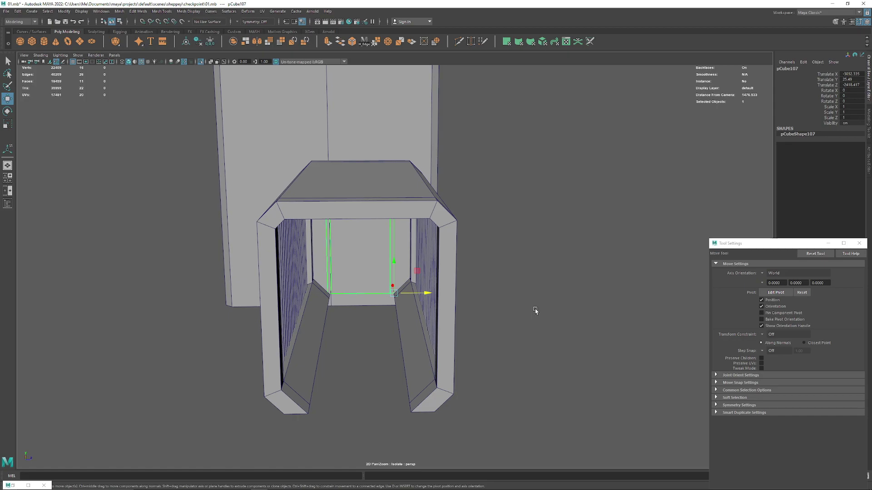
mouse_move(535, 309)
alt+mouse_down()
mouse_move(521, 295)
mouse_move(517, 315)
mouse_move(525, 298)
mouse_move(525, 305)
alt+mouse_up()
scroll(525, 306, up, 5)
scroll(522, 313, up, 4)
scroll(511, 323, up, 2)
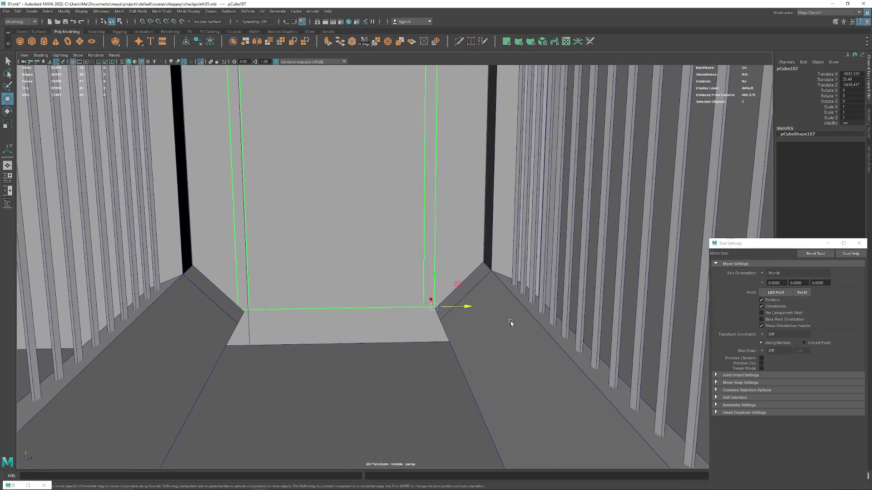
drag(465, 306, 469, 307)
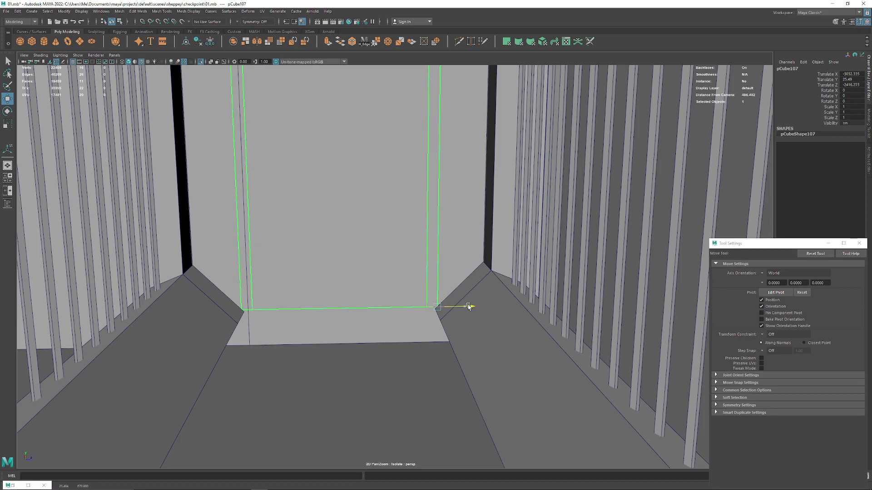
scroll(468, 322, down, 3)
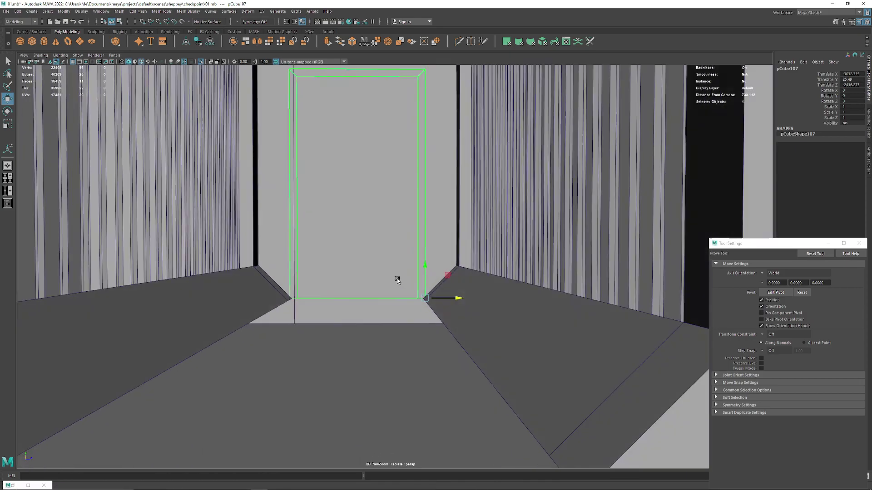
scroll(397, 278, down, 3)
click(348, 338)
scroll(337, 216, down, 4)
Select an edge of the tower and slide it sideways onto a point
scroll(337, 216, up, 5)
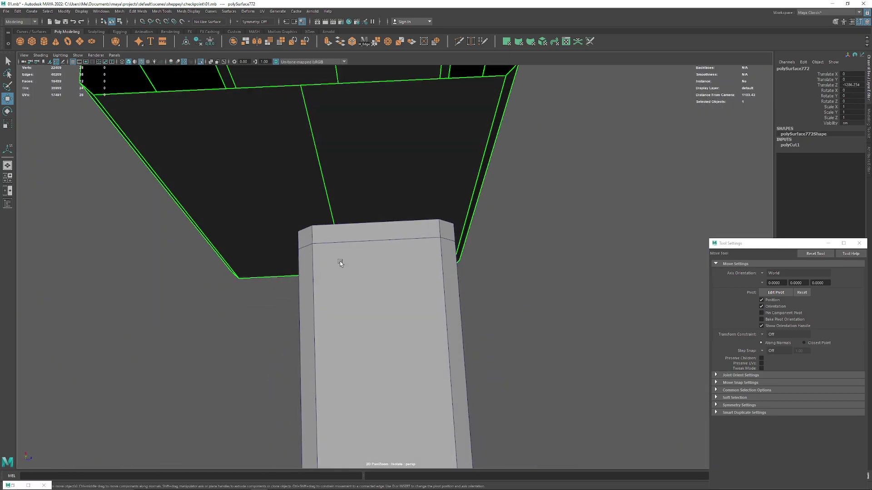
right_drag(343, 190, 340, 165)
click(334, 196)
scroll(353, 267, up, 3)
scroll(353, 268, down, 5)
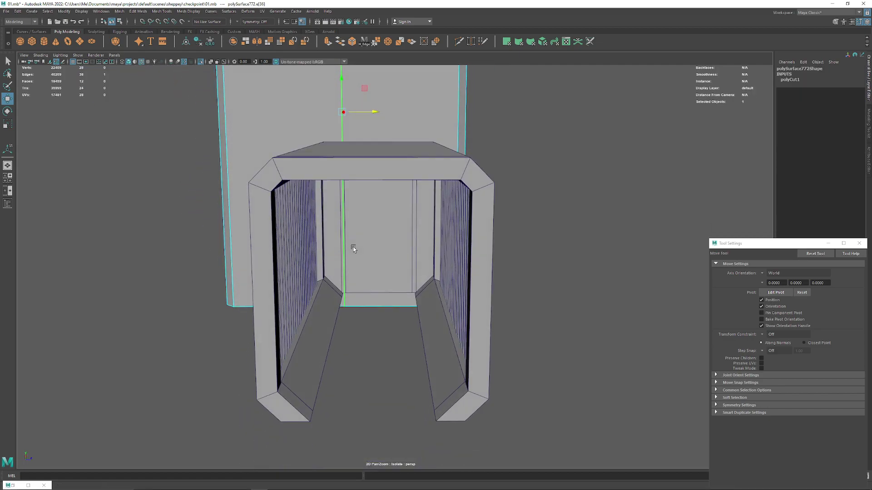
alt+middle_drag(352, 243, 379, 157)
drag(378, 117, 350, 146)
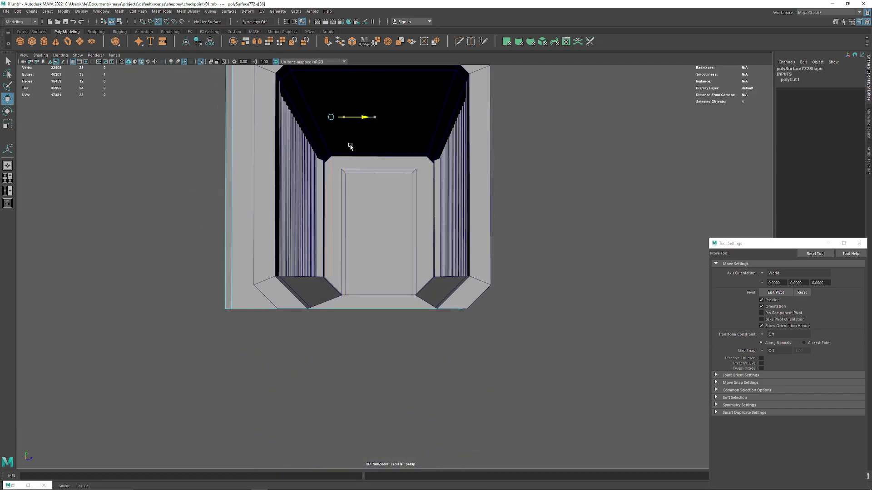
Multi-Cut a new edge across the tower's lower face
alt+drag(350, 178, 432, 146)
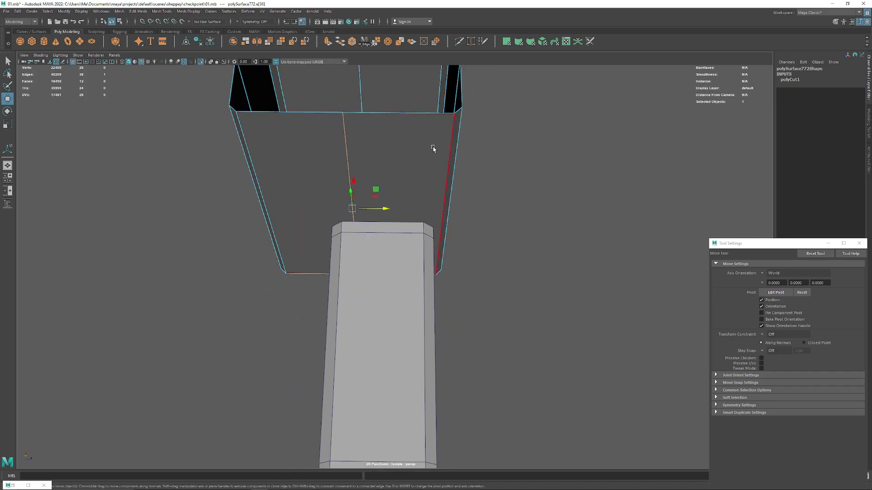
shift+right_drag(412, 141, 422, 173)
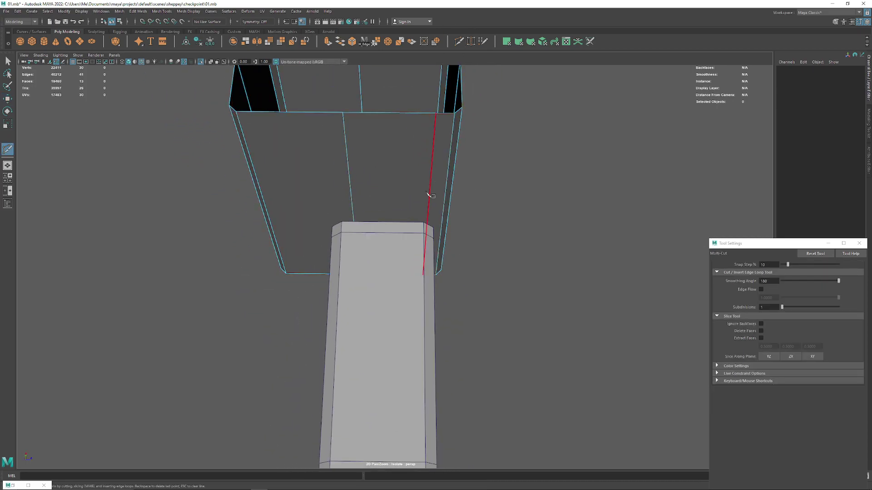
alt+drag(424, 191, 468, 290)
click(466, 290)
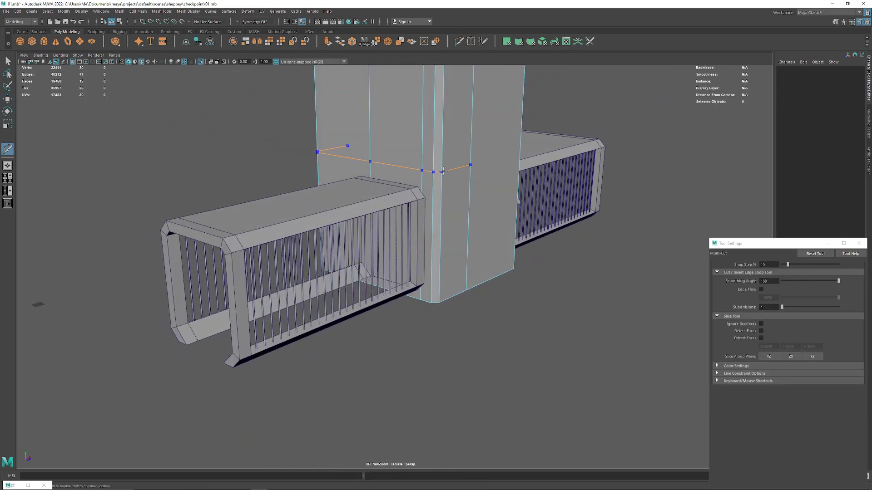
Marquee-select all the tower's vertices and merge them
right_click(468, 138)
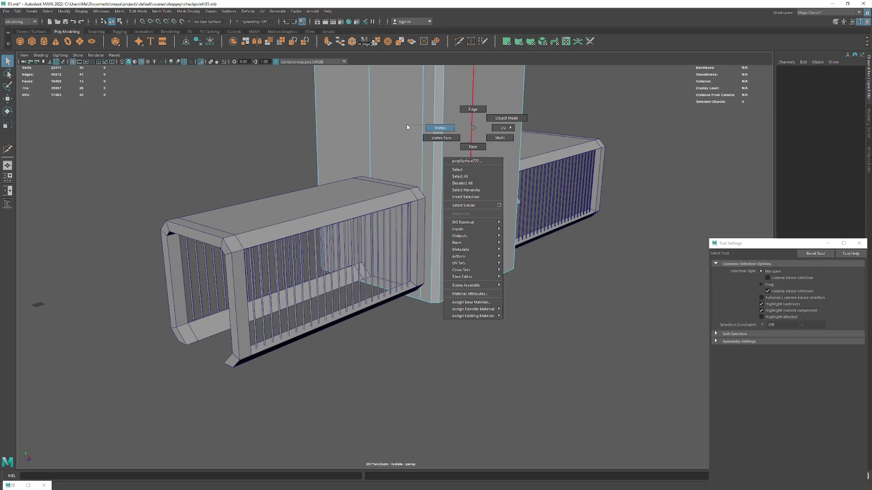
key(q)
drag(280, 98, 594, 254)
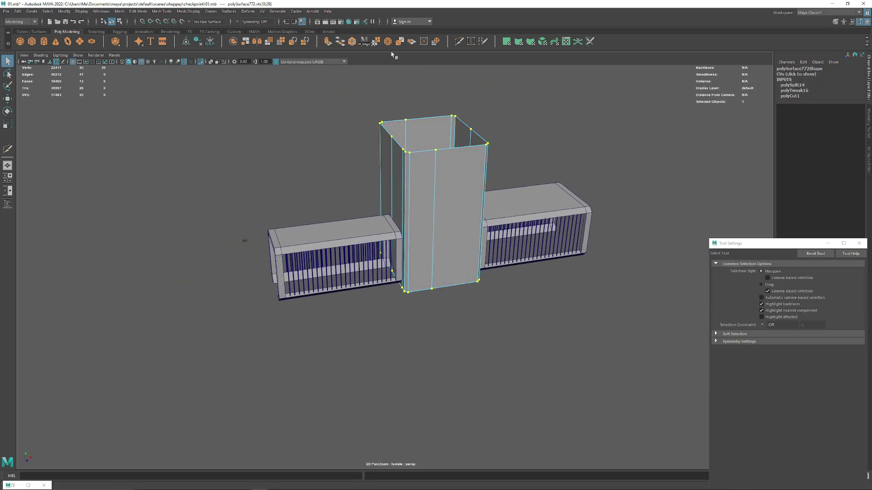
click(377, 43)
alt+drag(299, 154, 345, 157)
scroll(394, 332, up, 3)
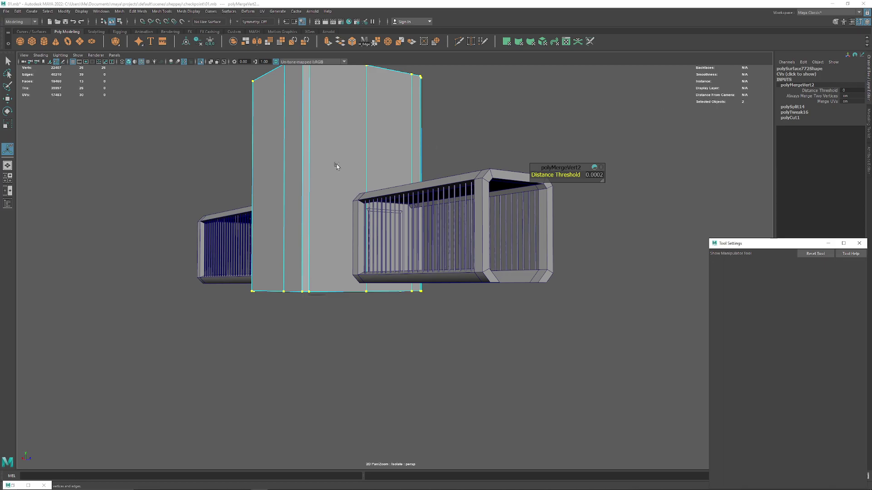
mouse_move(337, 166)
alt+mouse_down()
mouse_move(399, 182)
mouse_move(390, 148)
alt+mouse_up()
Delete the tall block's middle vertical edge
right_drag(397, 234, 389, 202)
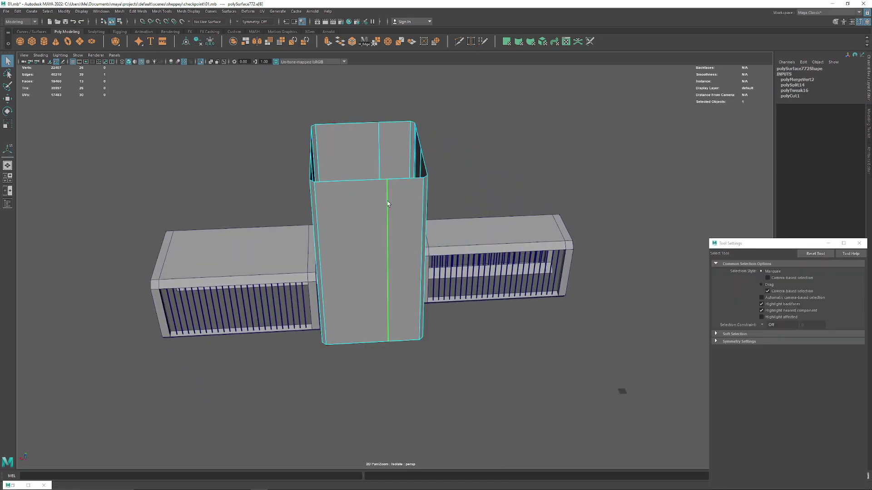
click(388, 204)
key(ctrl+Delete)
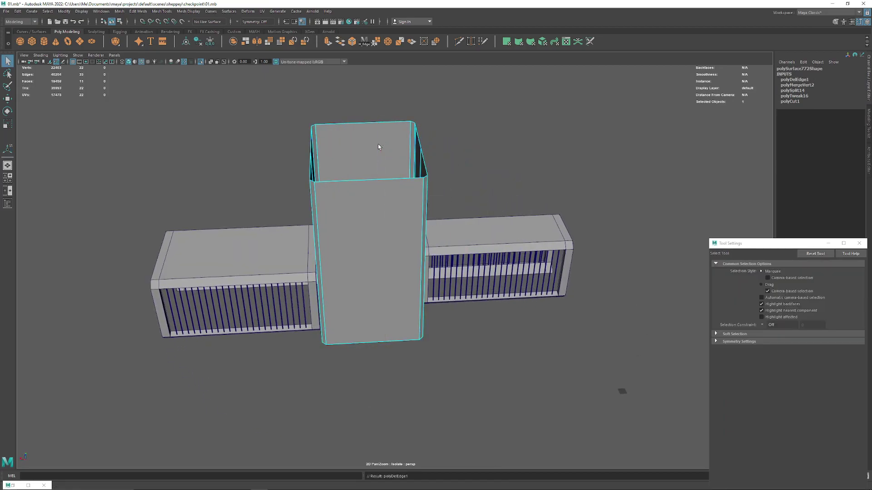
mouse_move(378, 143)
alt+mouse_down()
mouse_move(391, 189)
mouse_move(334, 178)
mouse_move(330, 154)
mouse_move(396, 202)
mouse_move(342, 15)
alt+mouse_up()
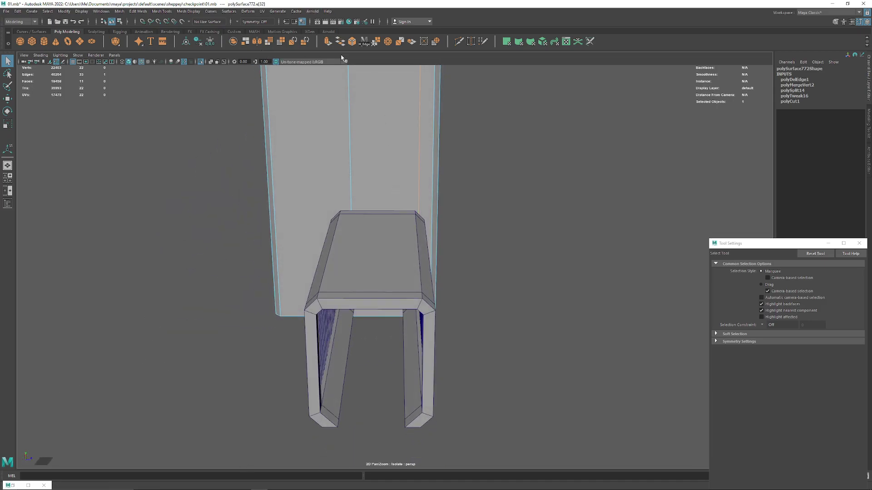
Slide the selected edge sideways at the bench end
key(w)
mouse_move(376, 148)
alt+mouse_down()
mouse_move(450, 179)
mouse_move(431, 200)
alt+mouse_up()
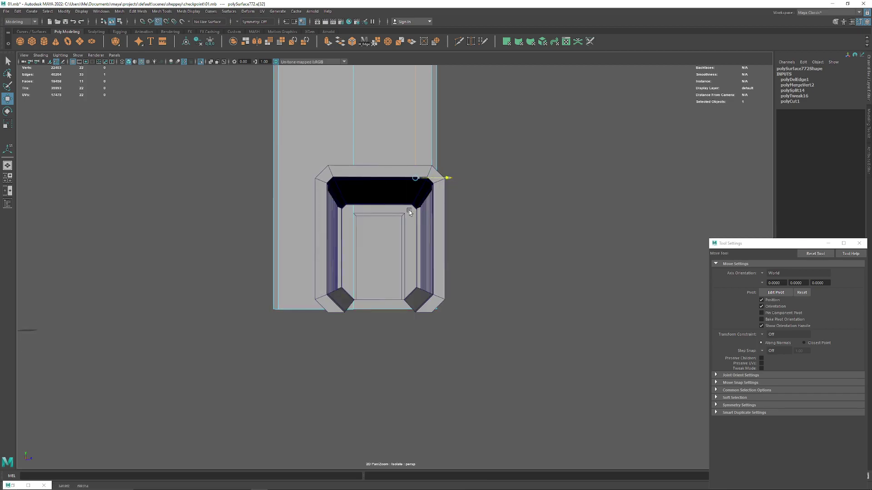
mouse_move(423, 232)
alt+mouse_down()
mouse_move(355, 243)
mouse_move(252, 215)
mouse_move(237, 238)
mouse_move(300, 257)
mouse_move(301, 226)
alt+mouse_up()
alt+right_drag(302, 226, 376, 347)
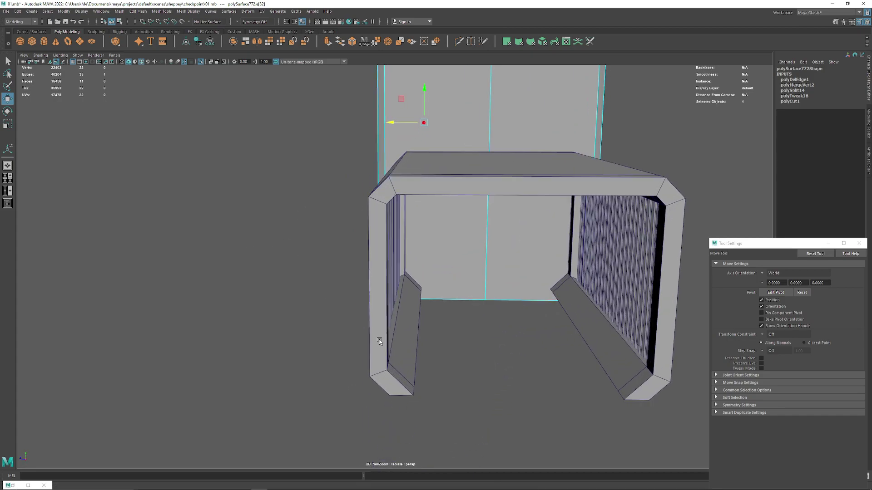
alt+drag(375, 346, 426, 259)
scroll(391, 261, up, 3)
scroll(372, 252, down, 3)
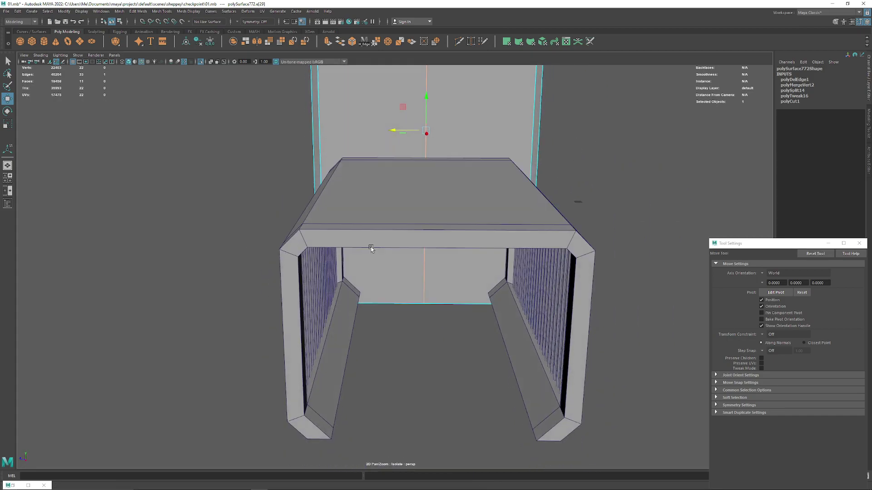
drag(389, 125, 350, 138)
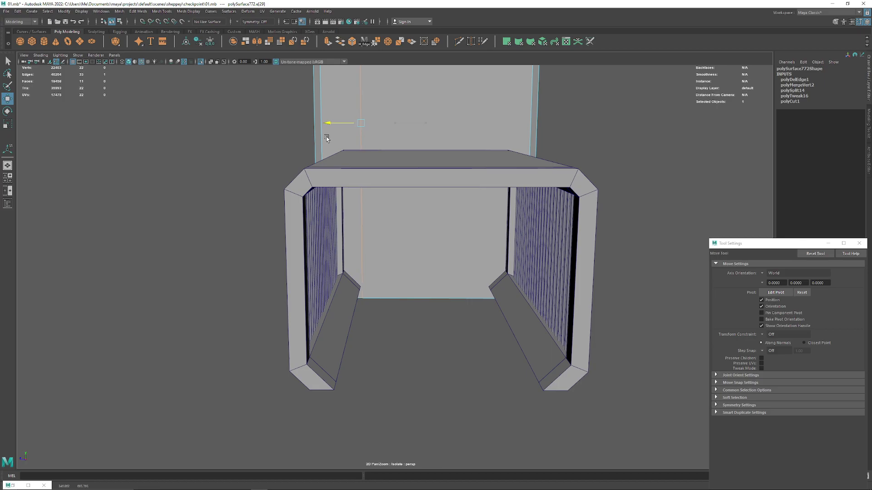
Multi-Cut a new edge from the top corner down the tall back panel
alt+drag(326, 139, 371, 304)
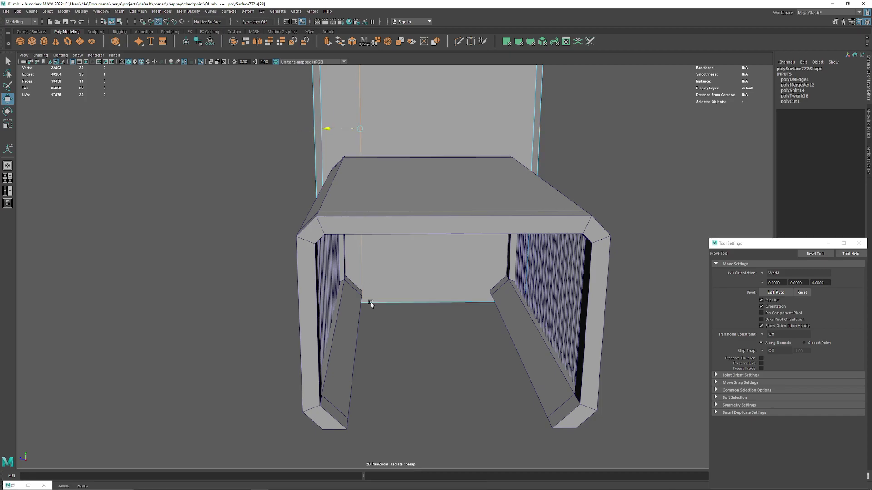
mouse_move(424, 348)
alt+mouse_down()
mouse_move(510, 253)
mouse_move(451, 76)
alt+mouse_up()
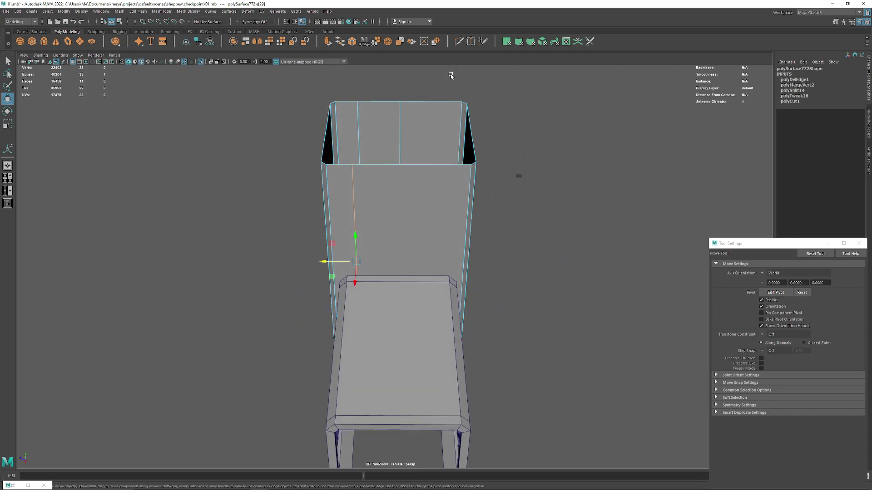
click(459, 42)
click(471, 164)
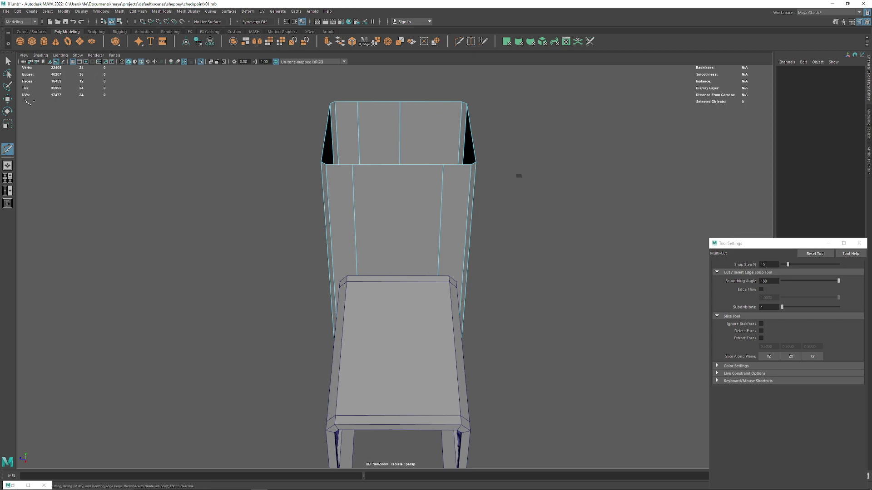
alt+drag(518, 176, 427, 263)
right_click(418, 249)
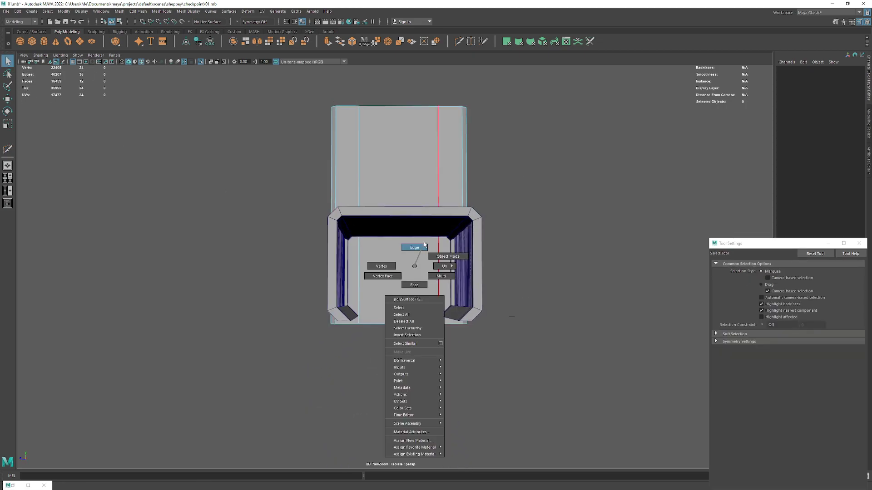
key(q)
Slide the newly cut edge to the left
scroll(408, 266, up, 2)
scroll(391, 259, up, 1)
scroll(393, 272, up, 2)
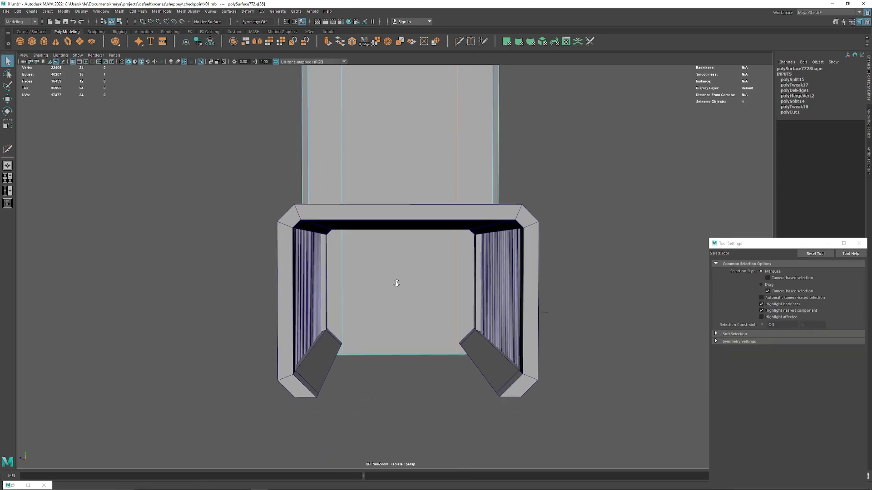
scroll(396, 279, up, 1)
key(w)
scroll(378, 302, up, 3)
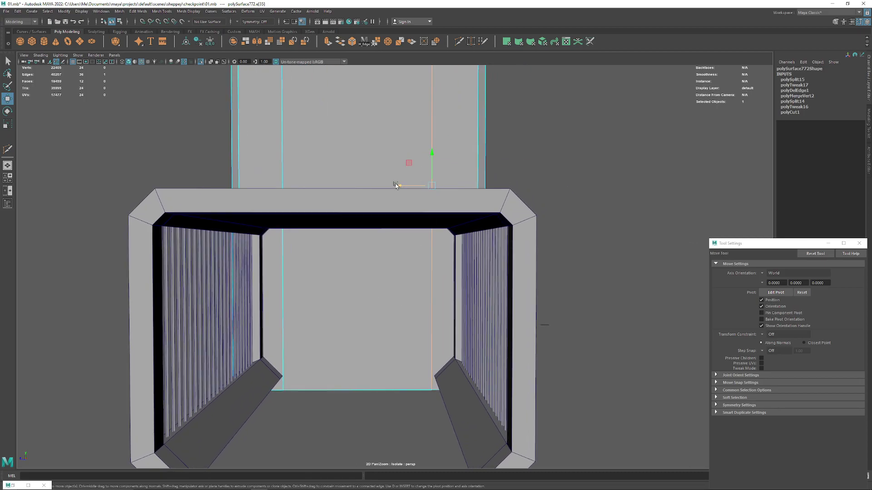
mouse_move(399, 186)
mouse_down()
mouse_move(359, 187)
mouse_move(409, 209)
mouse_move(473, 203)
mouse_move(421, 94)
mouse_up()
scroll(345, 203, down, 3)
Add a horizontal edge loop around the column and lower it to the door trim
click(458, 41)
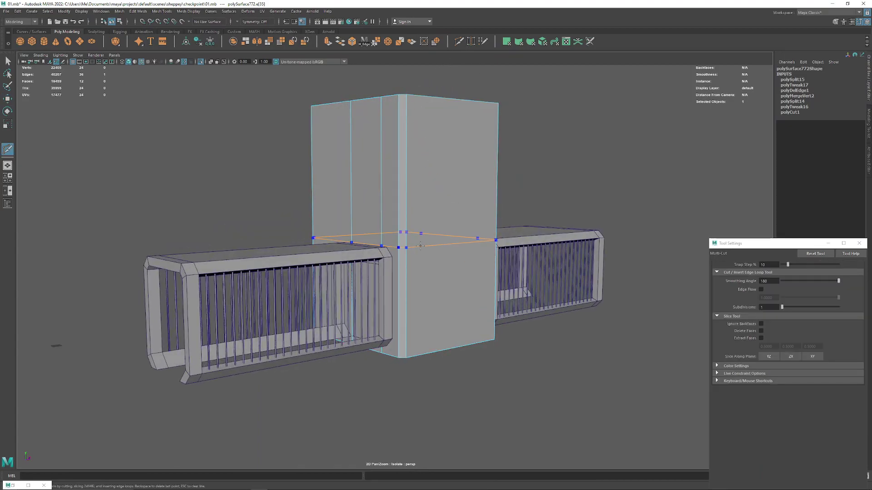
ctrl+click(420, 246)
key(w)
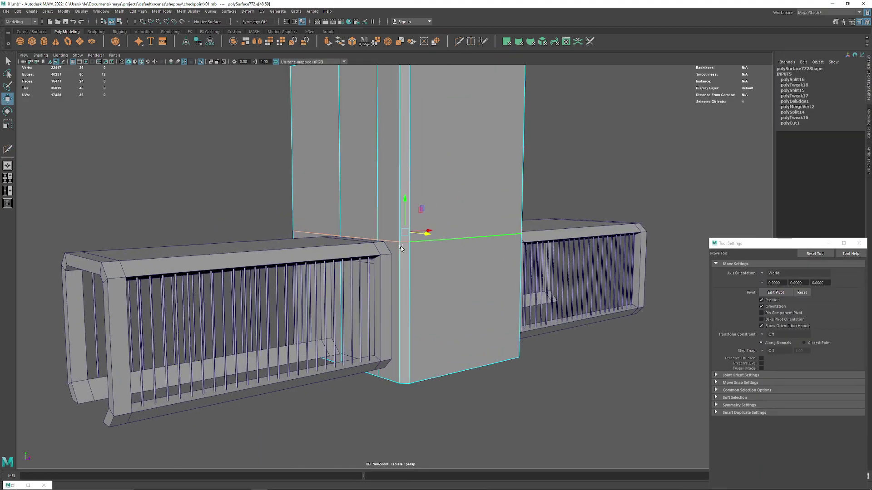
alt+drag(435, 246, 403, 275)
alt+right_drag(403, 275, 432, 418)
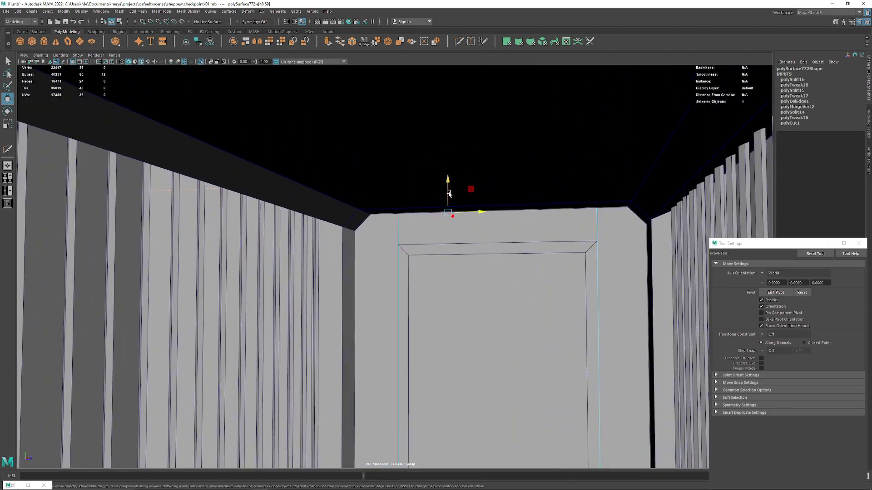
drag(447, 178, 426, 224)
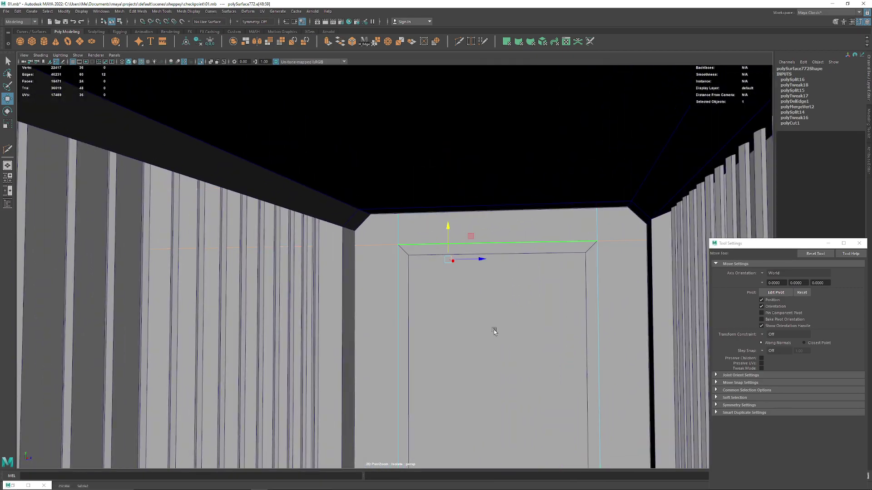
Delete the end face and inner face inside the bench passage
mouse_move(495, 331)
alt+mouse_down()
mouse_move(443, 203)
mouse_move(345, 202)
mouse_move(290, 178)
alt+mouse_up()
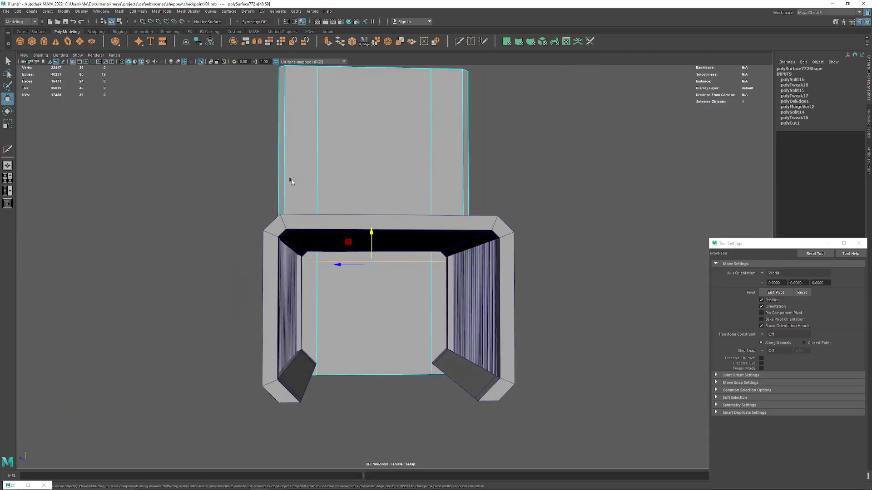
mouse_move(289, 179)
alt+right_down()
mouse_move(375, 311)
mouse_move(410, 276)
alt+right_up()
click(377, 295)
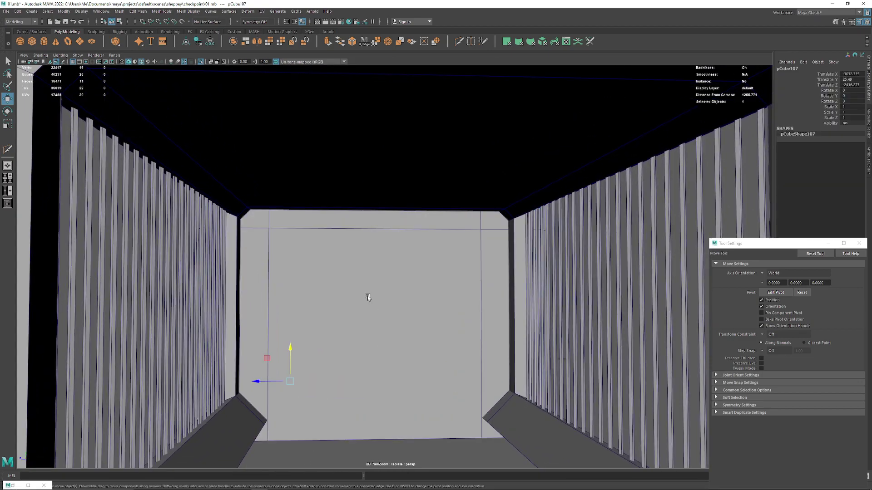
shift+click(396, 295)
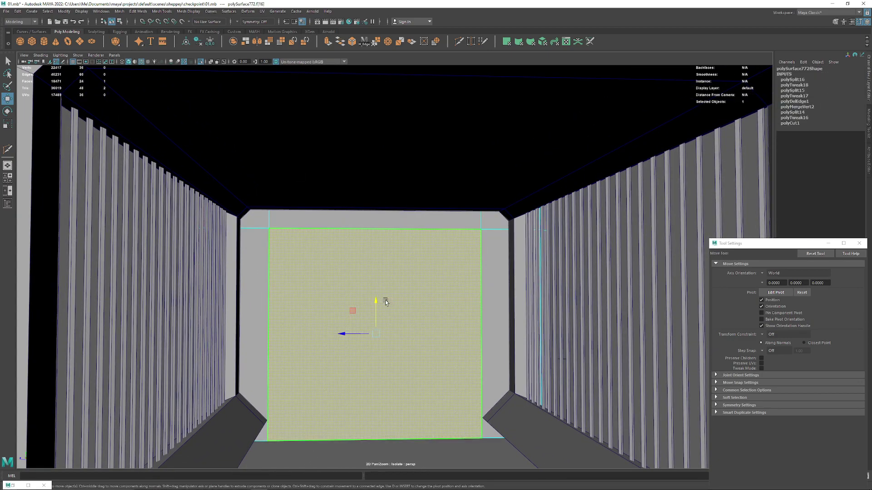
key(Delete)
mouse_move(385, 302)
alt+mouse_down()
mouse_move(318, 272)
mouse_move(408, 281)
mouse_move(322, 299)
mouse_move(400, 298)
mouse_move(348, 309)
mouse_move(203, 279)
mouse_move(326, 327)
mouse_move(292, 286)
alt+mouse_up()
click(427, 294)
key(Delete)
Return to object mode, undo the last face deletion, and select the tall column
key(F8)
mouse_move(543, 170)
alt+mouse_down()
mouse_move(462, 189)
mouse_move(593, 158)
mouse_move(419, 220)
mouse_move(459, 228)
mouse_move(350, 234)
mouse_move(346, 242)
mouse_move(515, 224)
mouse_move(455, 259)
mouse_move(335, 266)
mouse_move(312, 284)
mouse_move(446, 253)
mouse_move(251, 218)
mouse_move(335, 227)
alt+mouse_up()
click(594, 159)
key(ctrl+z)
key(ctrl+z)
click(460, 228)
click(515, 224)
click(481, 247)
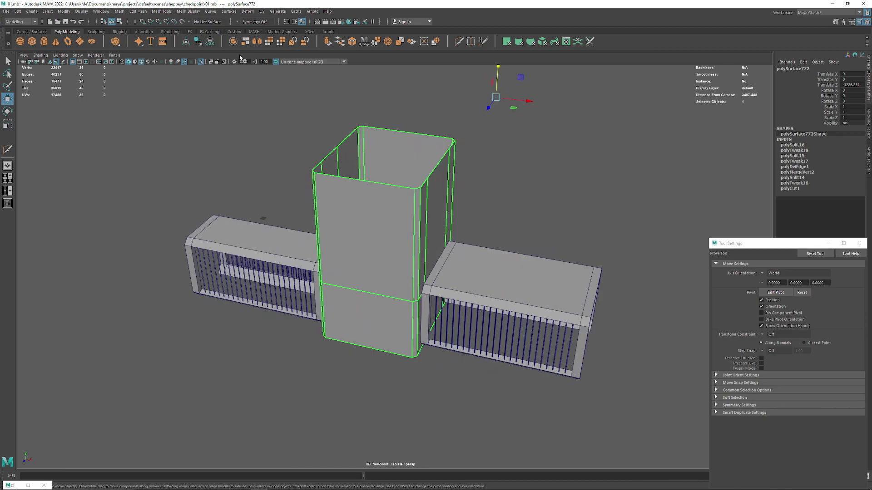
Delete history, centre the column's pivot, and try extracting faces, undoing the offset
click(211, 41)
alt+drag(276, 169, 318, 172)
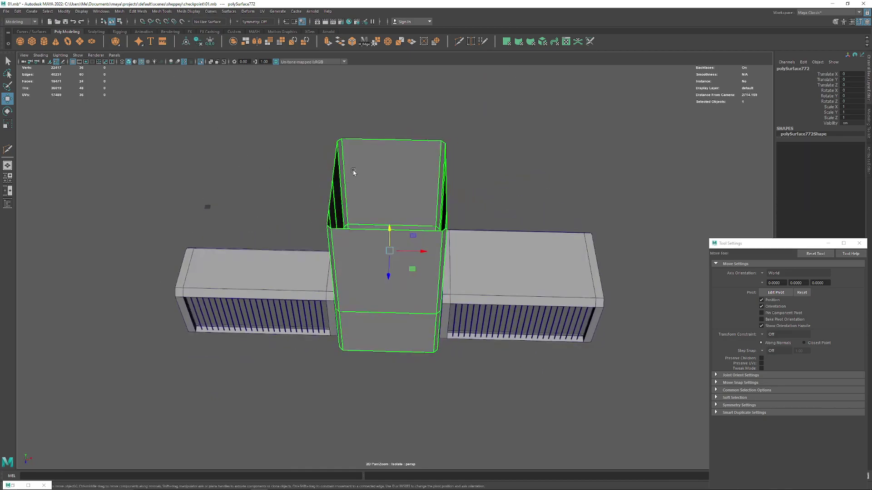
click(413, 41)
mouse_move(415, 239)
alt+mouse_down()
mouse_move(327, 360)
mouse_move(283, 279)
alt+mouse_up()
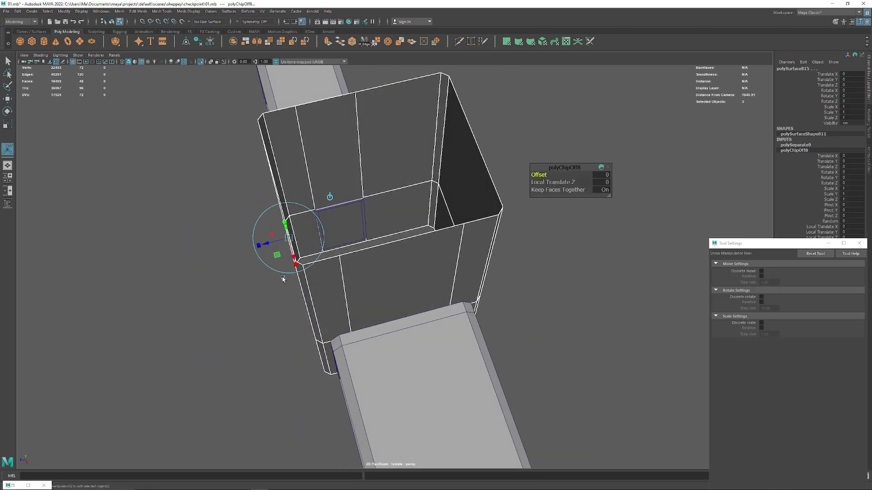
drag(266, 246, 278, 245)
key(ctrl+z)
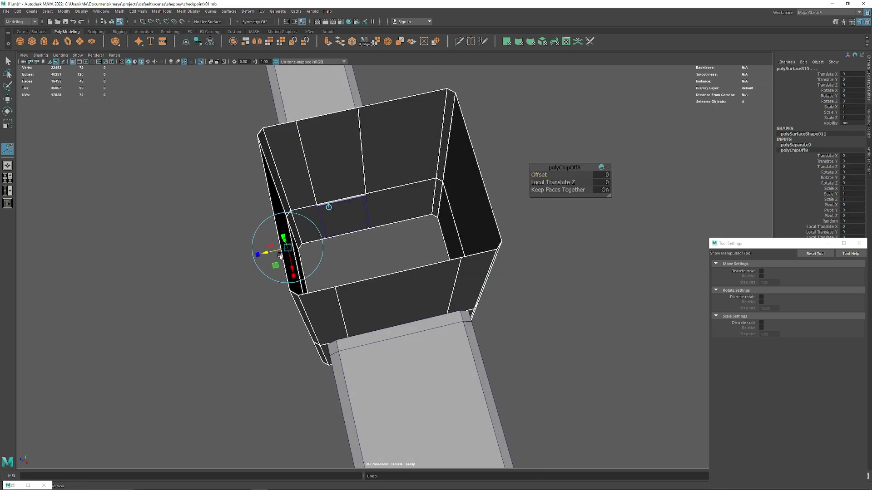
Undo the extraction back to the whole tall box and reselect it
mouse_move(290, 255)
alt+mouse_down()
mouse_move(428, 148)
mouse_move(416, 173)
alt+mouse_up()
key(q)
key(ctrl+z)
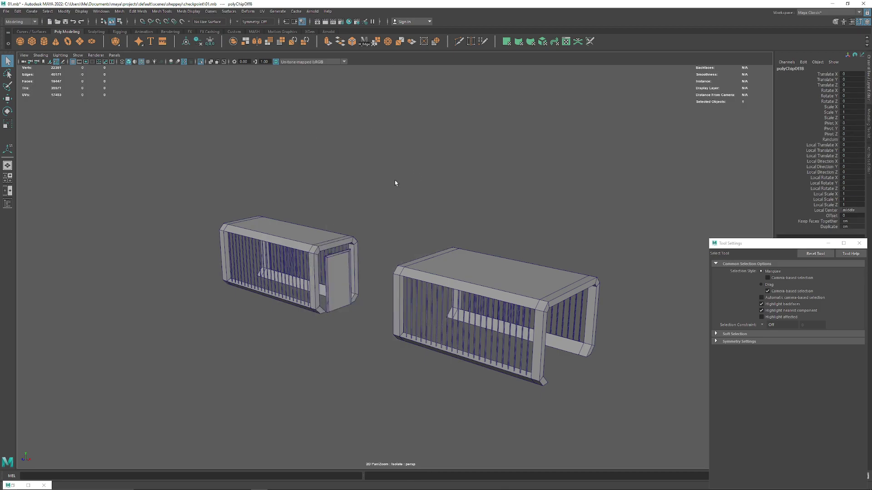
key(ctrl+z)
key(ctrl+z)
mouse_move(344, 246)
alt+mouse_down()
mouse_move(454, 204)
mouse_move(251, 244)
mouse_move(376, 190)
mouse_move(349, 199)
mouse_move(431, 185)
alt+mouse_up()
click(492, 184)
click(349, 200)
key(F9)
Select the tall box's upper faces and extract them as a separate piece
drag(209, 133, 569, 214)
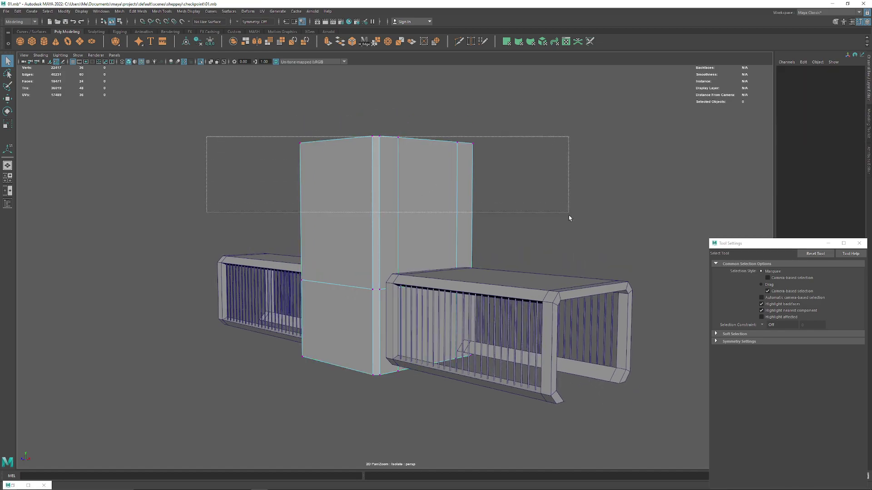
right_click(443, 190)
drag(208, 132, 230, 136)
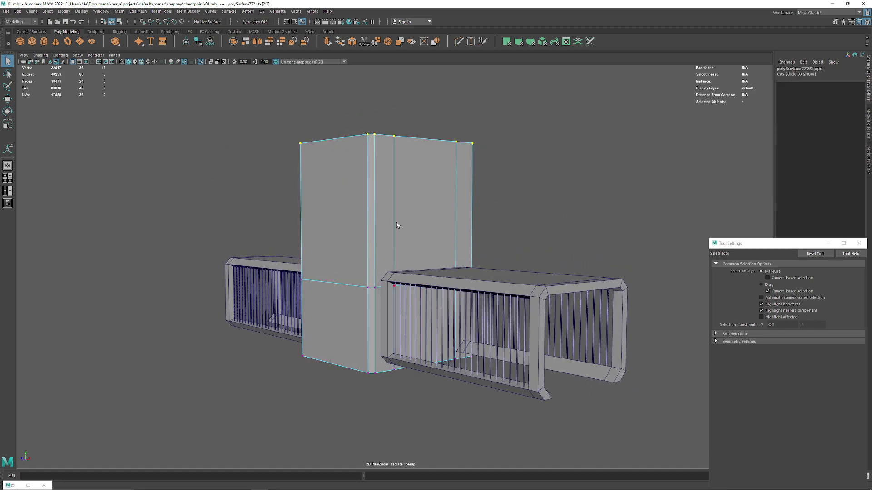
right_drag(390, 195, 577, 202)
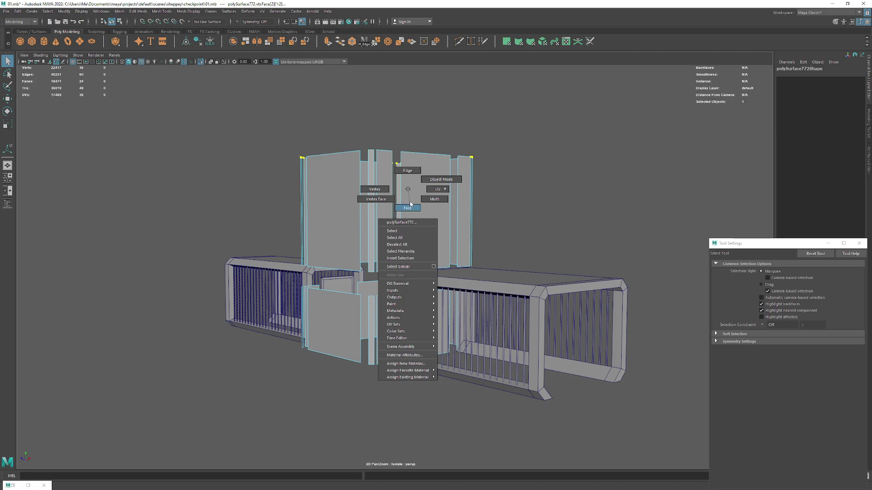
right_drag(407, 191, 400, 213)
mouse_move(202, 148)
mouse_down()
mouse_move(311, 188)
mouse_move(288, 201)
mouse_move(330, 41)
mouse_up()
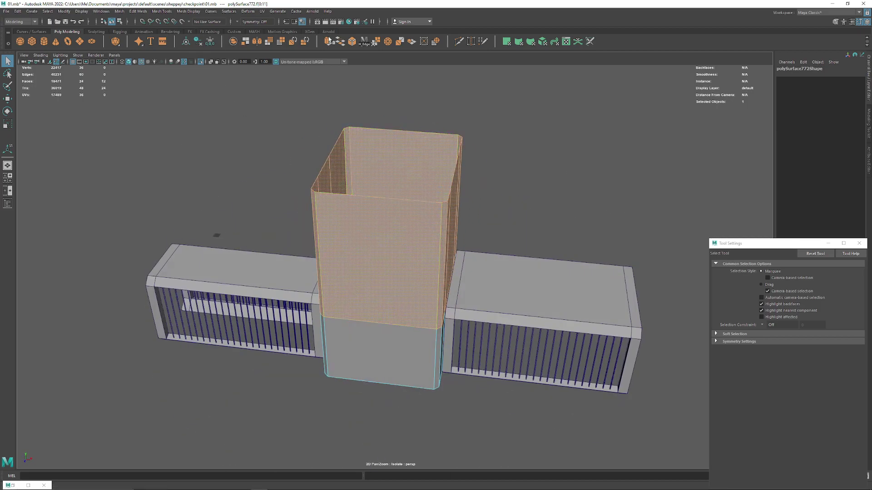
click(411, 41)
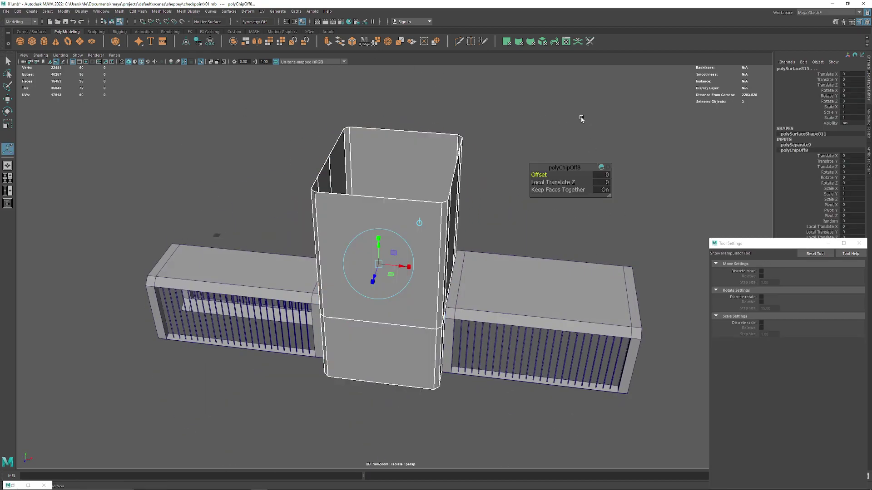
Deselect, then select the extracted upper piece on its own
click(579, 122)
mouse_move(580, 121)
alt+mouse_down()
mouse_move(400, 208)
mouse_move(381, 186)
alt+mouse_up()
key(q)
click(393, 228)
Isolate the open box and delete its inner vertical edges
key(ctrl+1)
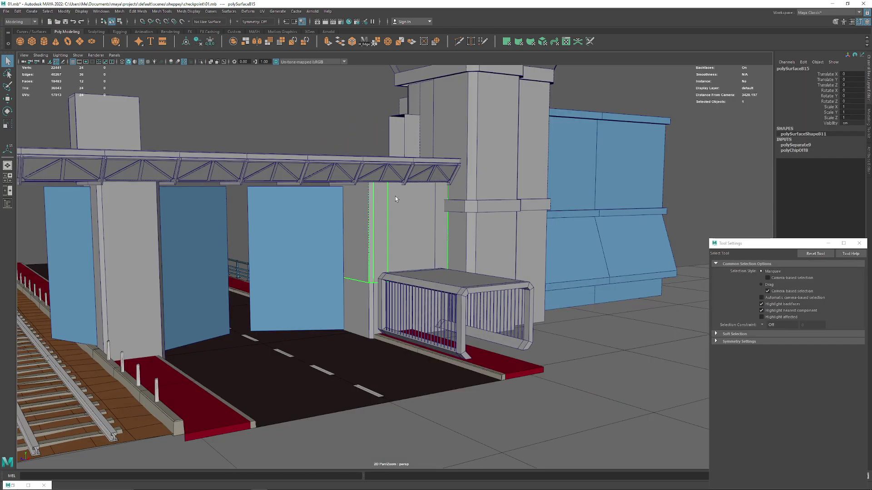
key(ctrl+1)
alt+right_drag(419, 254, 345, 215)
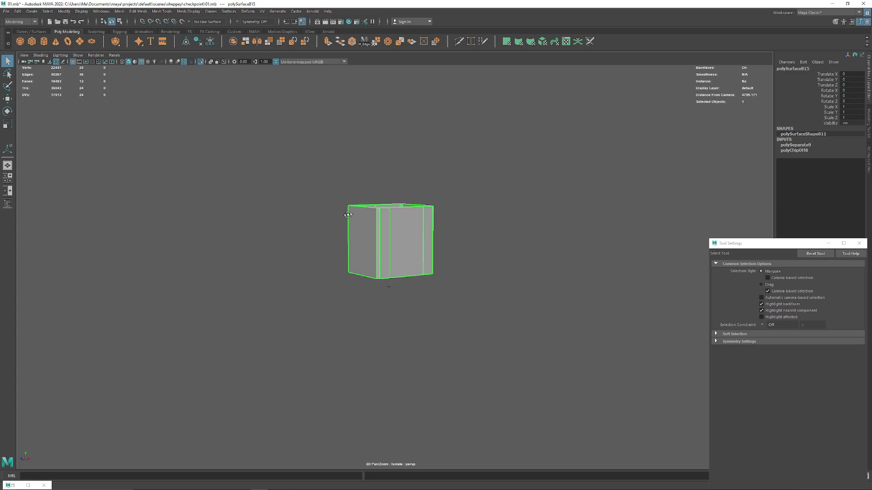
alt+drag(348, 215, 397, 295)
key(F10)
click(373, 255)
shift+click(439, 240)
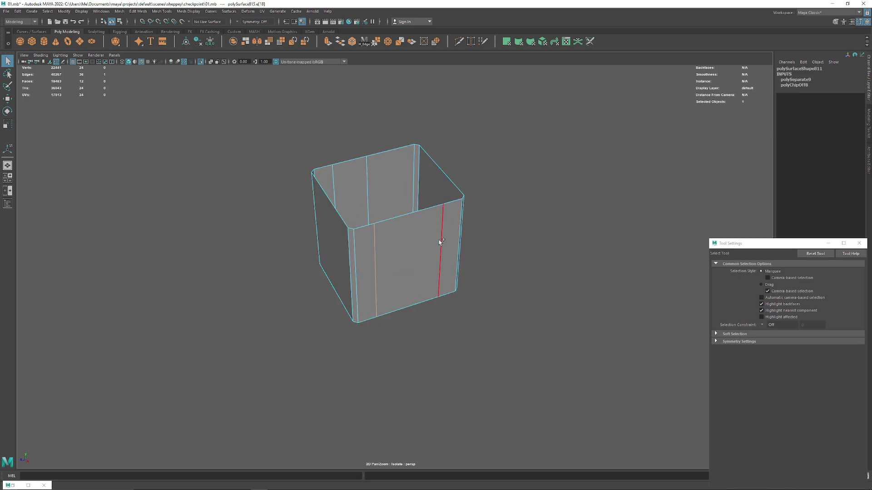
shift+click(350, 181)
shift+click(338, 175)
key(Delete)
Merge the box's overlapping corner vertices
key(F8)
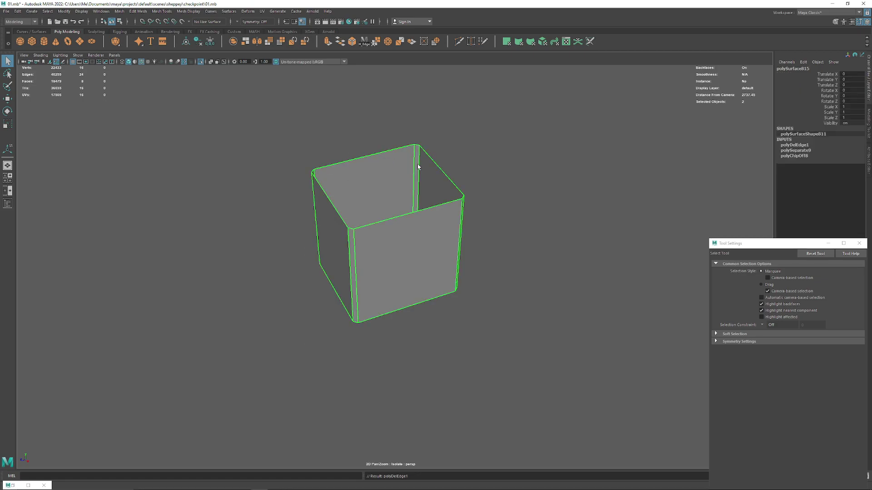
alt+drag(338, 175, 430, 183)
key(F9)
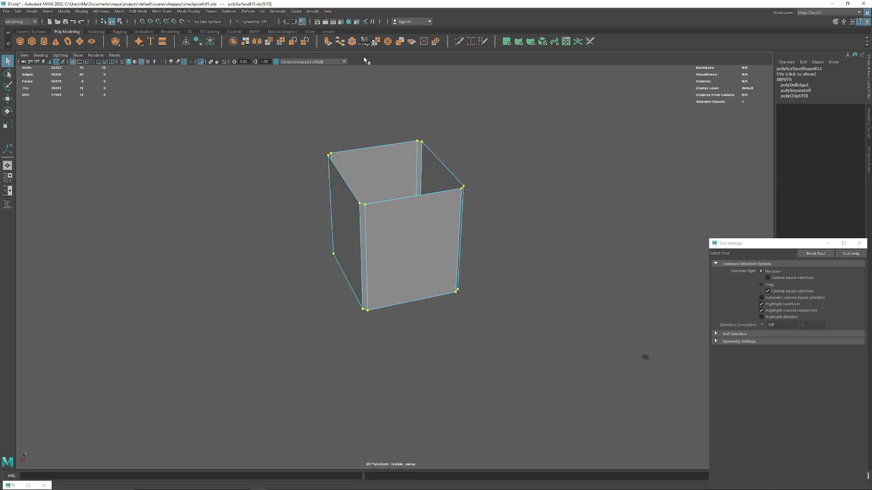
mouse_move(368, 91)
alt+mouse_down()
mouse_move(530, 191)
mouse_move(480, 184)
alt+mouse_up()
key(q)
click(489, 260)
Extract the box's faces into a separate piece
mouse_move(489, 259)
alt+mouse_down()
mouse_move(292, 271)
mouse_move(81, 258)
mouse_move(439, 227)
alt+mouse_up()
click(439, 227)
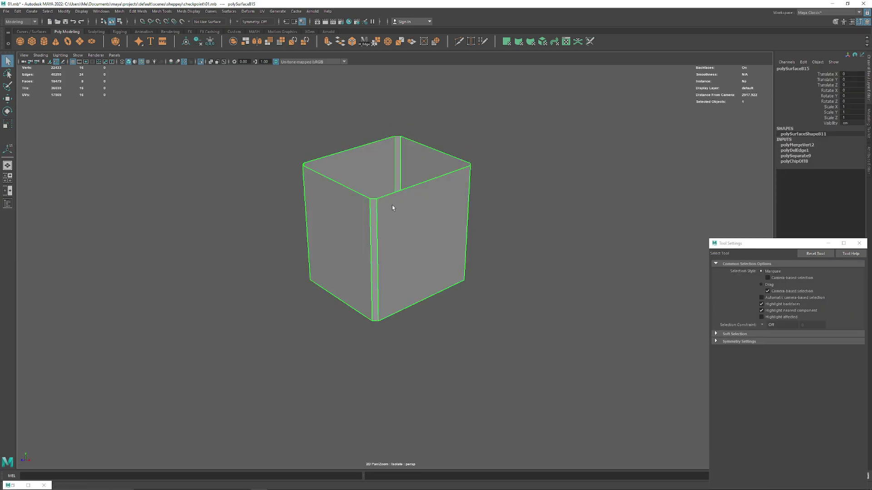
click(412, 41)
alt+drag(536, 255, 551, 272)
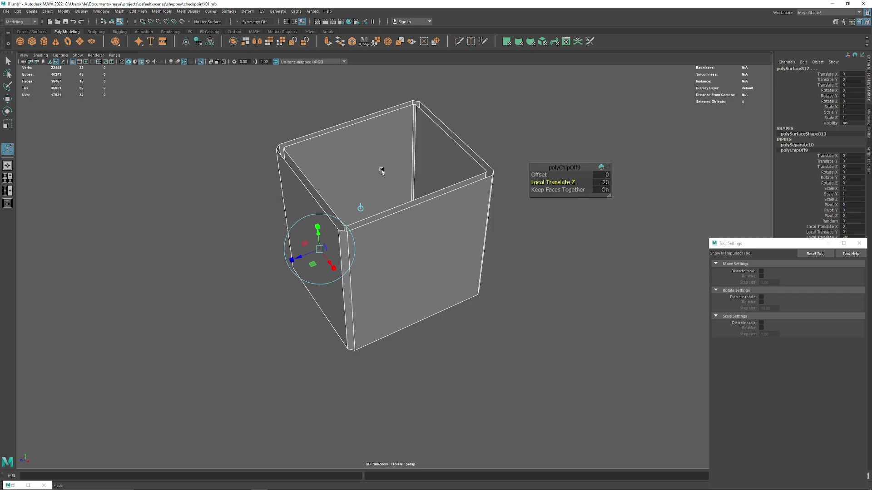
Delete the thick outer shell and bring the full checkpoint scene back into view
click(532, 121)
key(q)
alt+drag(409, 226, 347, 166)
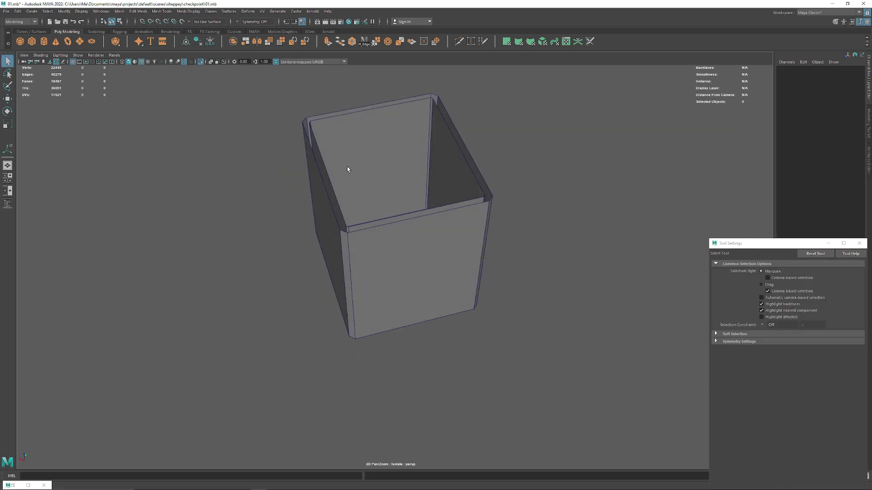
click(369, 268)
key(Delete)
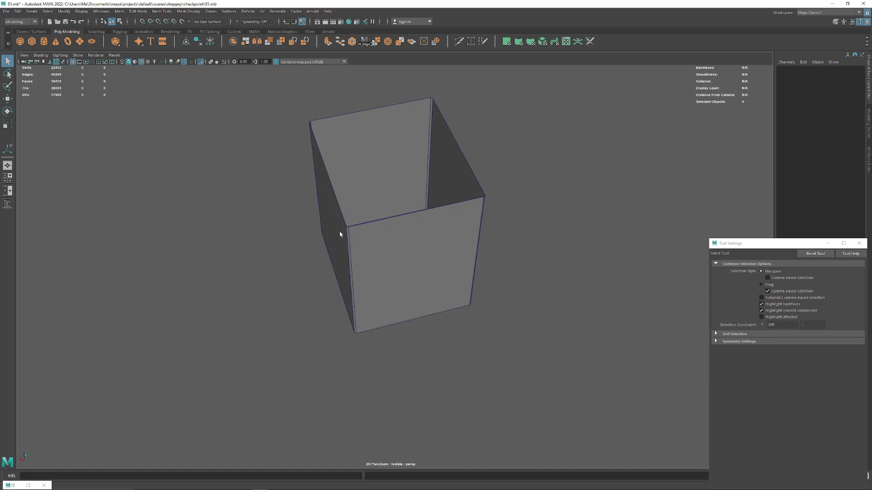
key(ctrl+1)
mouse_move(342, 249)
alt+mouse_down()
mouse_move(331, 273)
mouse_move(385, 277)
mouse_move(426, 222)
mouse_move(356, 253)
mouse_move(412, 234)
mouse_move(490, 255)
mouse_move(430, 340)
mouse_move(408, 318)
alt+mouse_up()
click(292, 282)
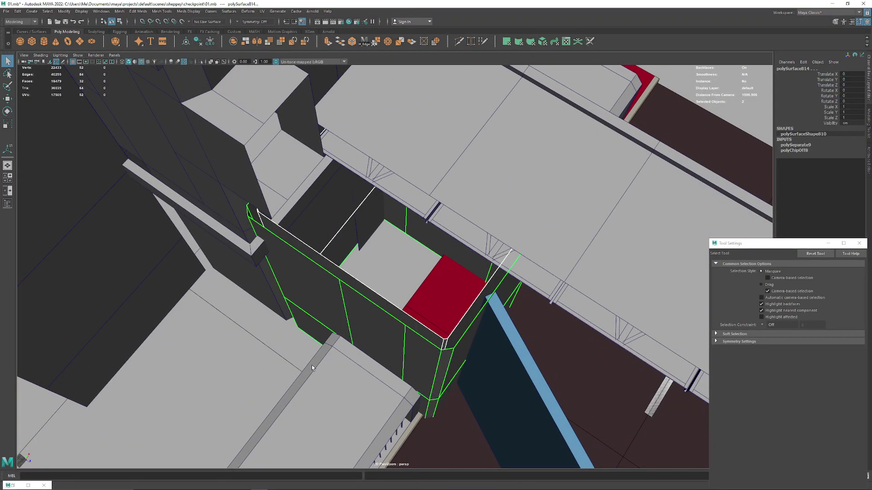
Isolate the tall box with the bench frame, then restore the full scene
mouse_move(311, 365)
alt+mouse_down()
mouse_move(467, 348)
mouse_move(401, 301)
mouse_move(427, 350)
mouse_move(185, 140)
mouse_move(362, 275)
mouse_move(395, 268)
alt+mouse_up()
click(378, 354)
click(467, 348)
key(ctrl+1)
click(185, 141)
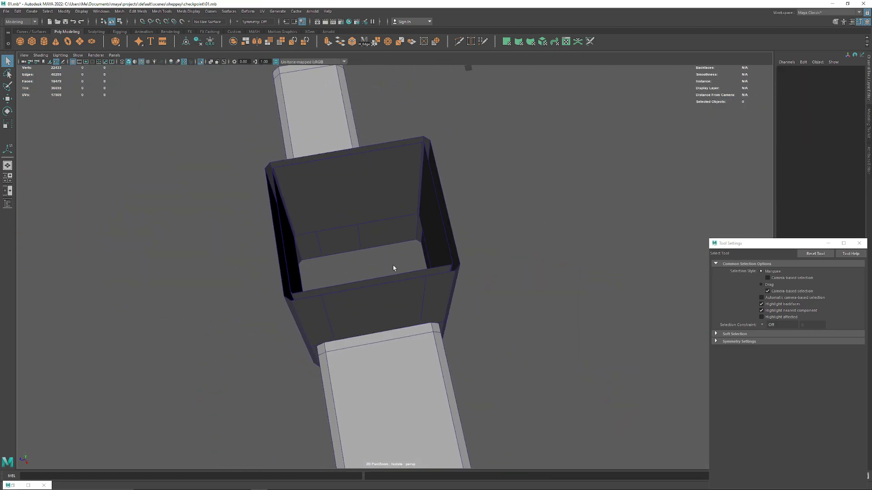
click(332, 256)
mouse_move(333, 256)
alt+mouse_down()
mouse_move(362, 305)
mouse_move(369, 282)
alt+mouse_up()
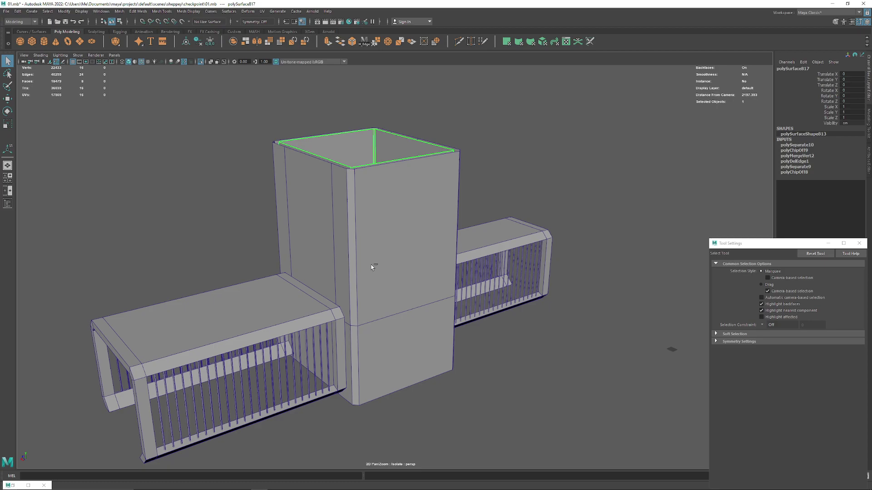
key(ctrl+1)
Re-isolate the selection so only the tall box shows in the viewport
mouse_move(366, 318)
alt+mouse_down()
mouse_move(405, 209)
mouse_move(416, 212)
mouse_move(395, 209)
mouse_move(422, 215)
mouse_move(412, 275)
mouse_move(397, 266)
mouse_move(462, 312)
mouse_move(488, 278)
alt+mouse_up()
key(ctrl+1)
key(ctrl+1)
shift+click(416, 267)
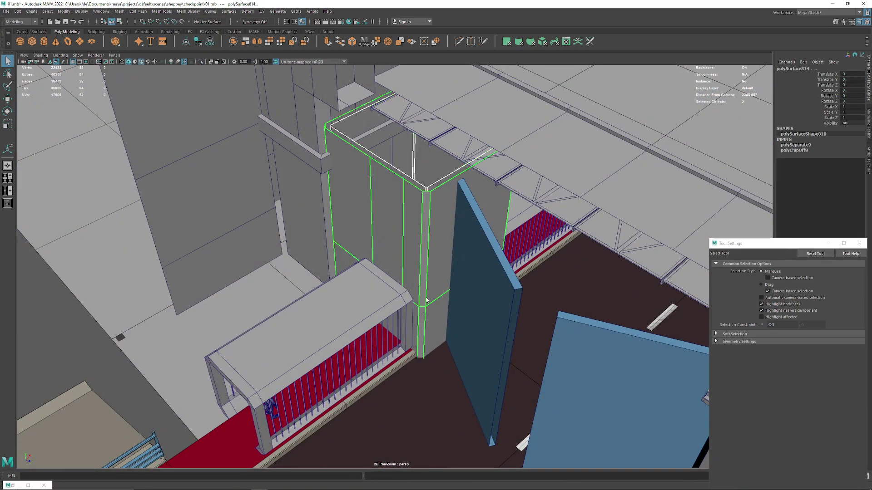
alt+drag(416, 267, 379, 251)
key(ctrl+1)
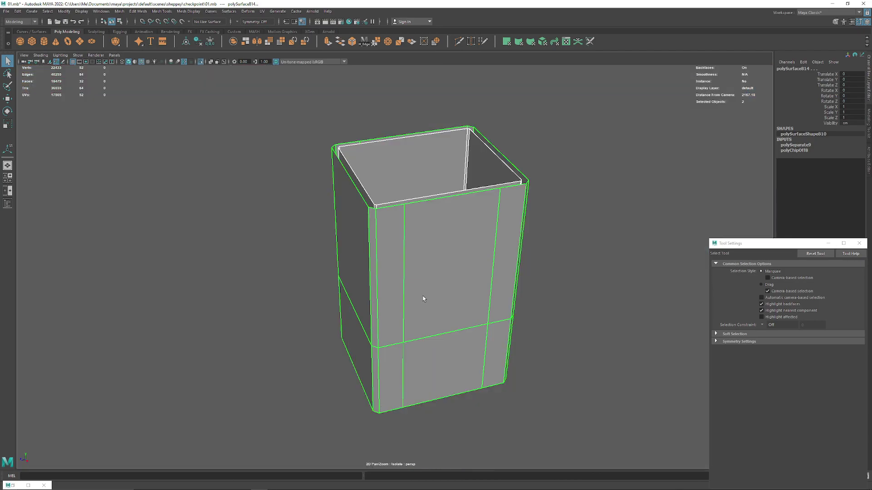
mouse_move(423, 301)
alt+mouse_down()
mouse_move(633, 191)
mouse_move(398, 181)
mouse_move(321, 214)
mouse_move(328, 219)
alt+mouse_up()
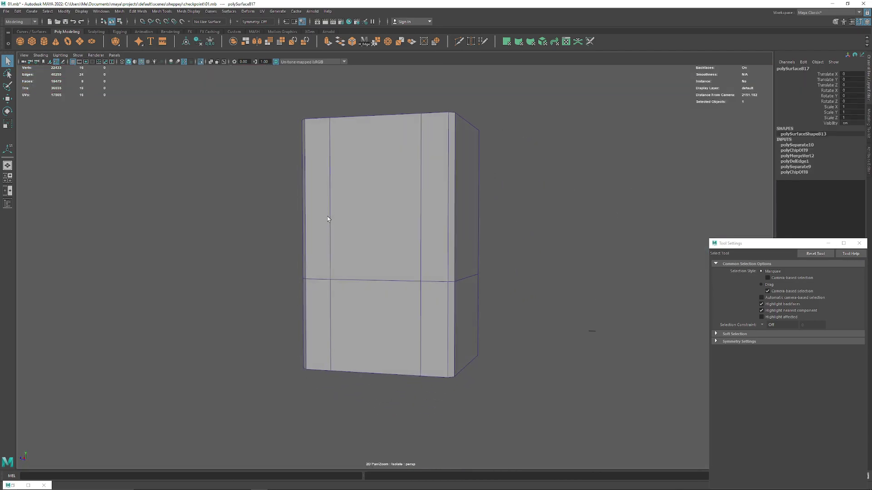
Put the inner box's pivot on its bottom face and raise it up inside the tall box
key(w)
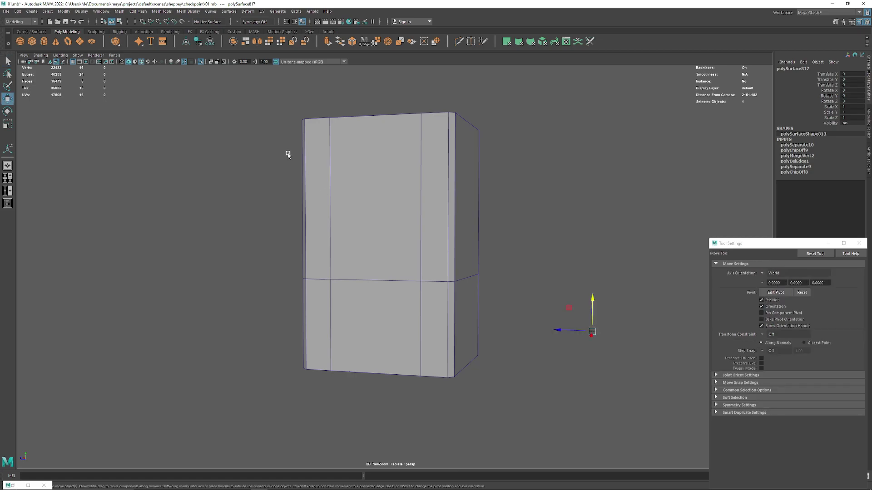
mouse_move(350, 230)
alt+mouse_down()
mouse_move(410, 160)
mouse_move(396, 262)
alt+mouse_up()
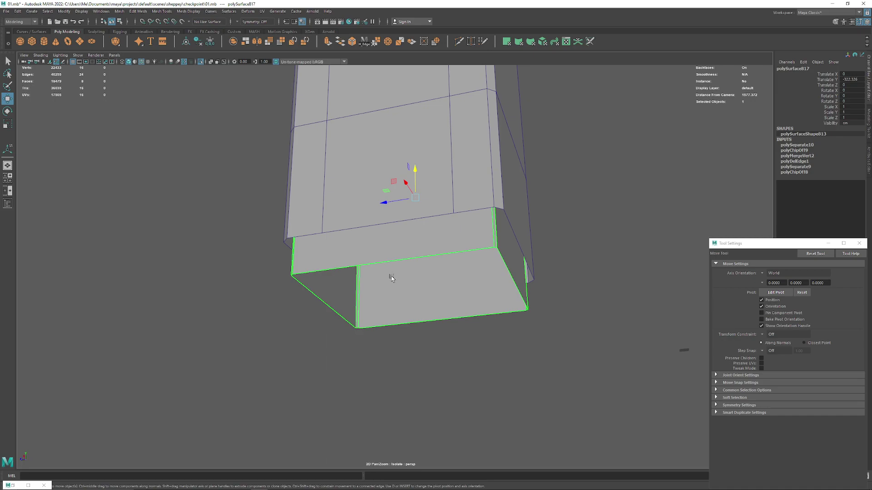
key(d)
click(414, 275)
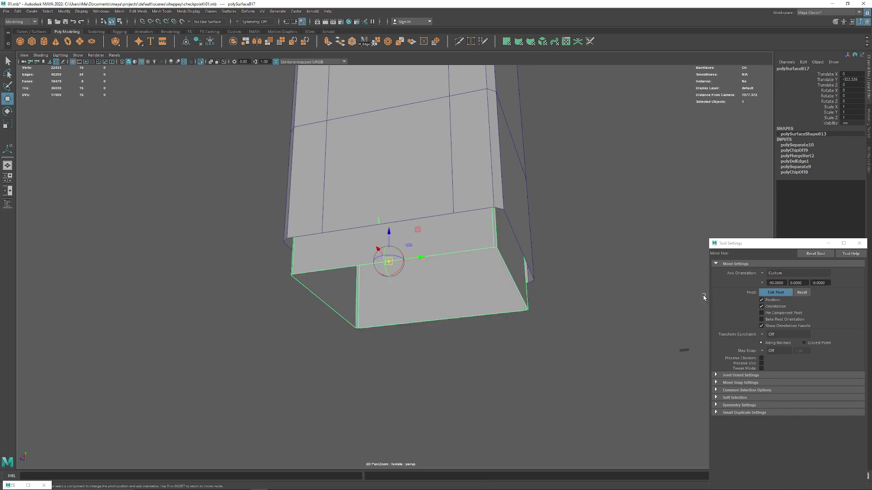
click(818, 271)
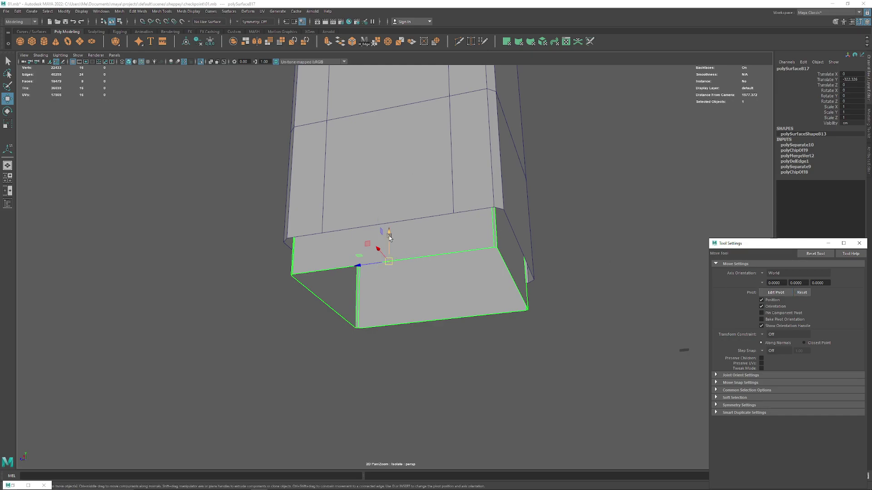
drag(389, 236, 450, 216)
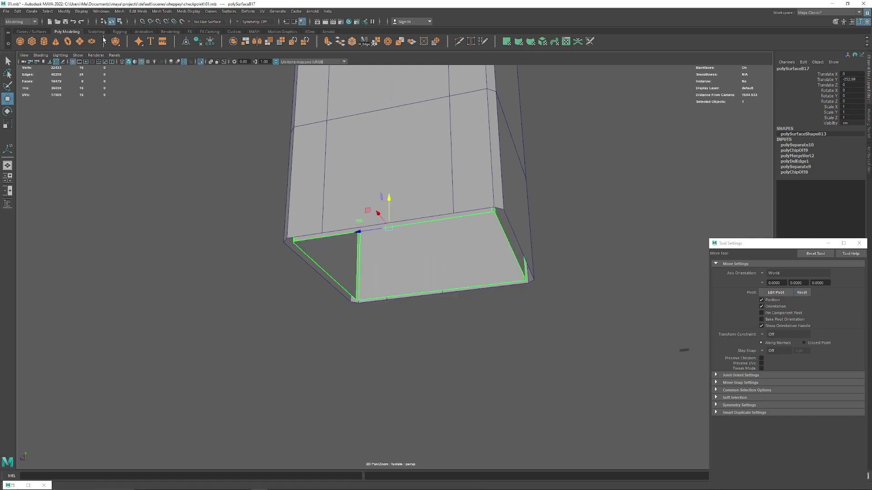
Reverse the inner box's face normals
click(62, 57)
click(78, 103)
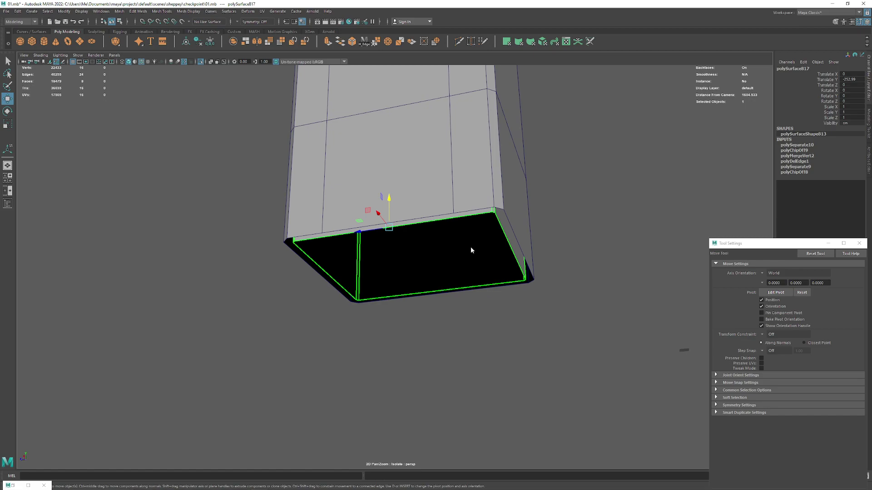
mouse_move(471, 249)
alt+mouse_down()
mouse_move(501, 260)
mouse_move(526, 204)
mouse_move(380, 204)
alt+mouse_up()
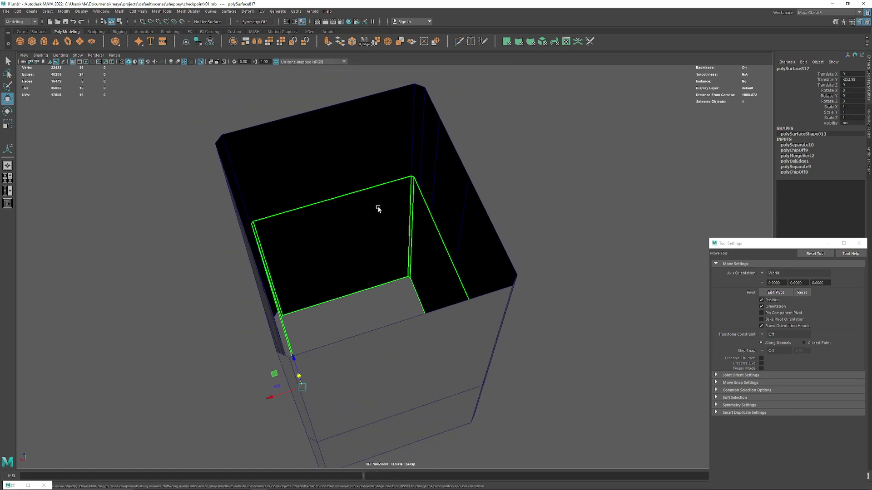
right_click(380, 206)
click(387, 198)
click(162, 11)
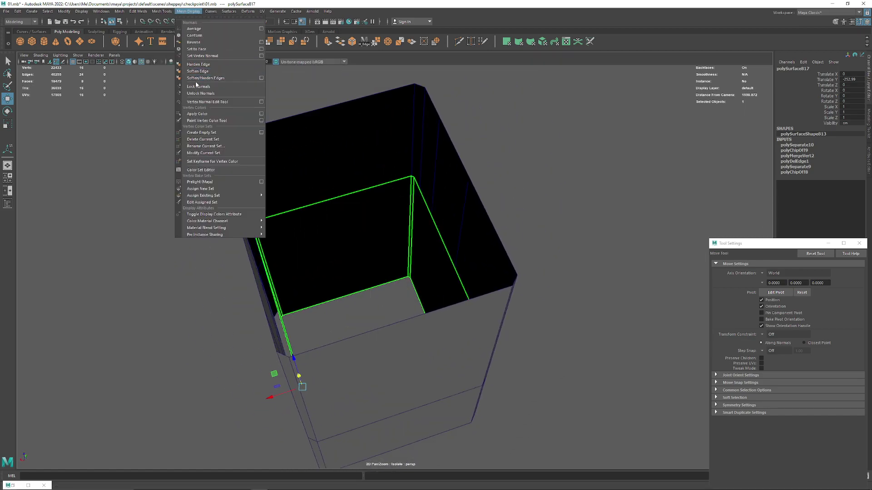
click(204, 43)
mouse_move(457, 189)
alt+mouse_down()
mouse_move(391, 208)
mouse_move(389, 121)
mouse_move(453, 222)
mouse_move(325, 207)
mouse_move(345, 196)
mouse_move(146, 156)
mouse_move(258, 186)
alt+mouse_up()
Select the notch piece and some box vertices, then return to object mode with nothing selected
click(395, 196)
right_click(346, 196)
click(312, 194)
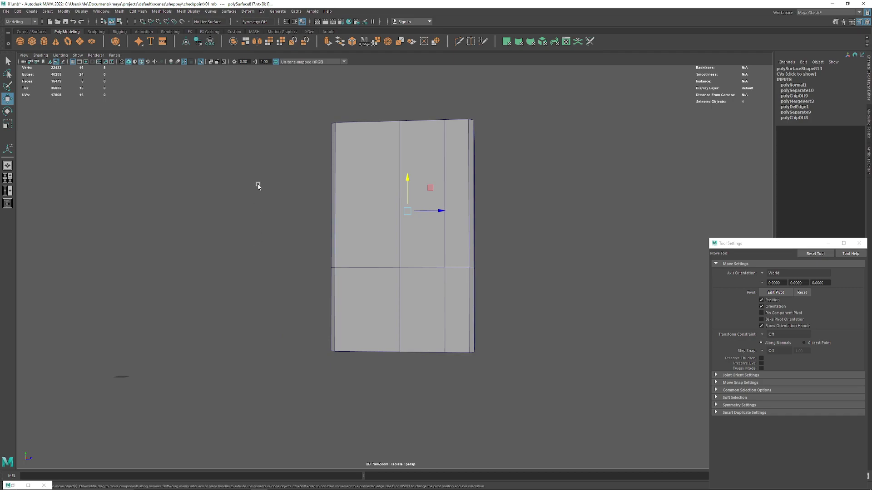
drag(566, 192, 565, 190)
mouse_move(566, 191)
alt+mouse_down()
mouse_move(365, 331)
mouse_move(447, 245)
alt+mouse_up()
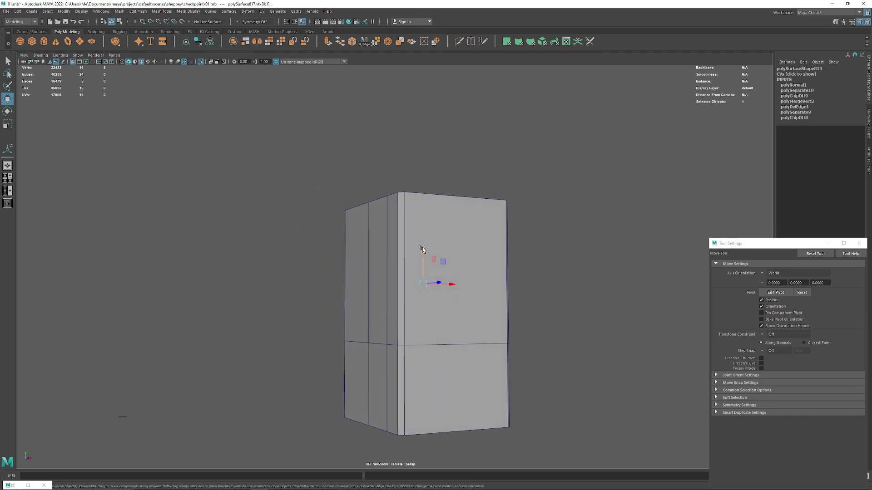
click(436, 179)
alt+drag(543, 266, 378, 285)
key(F8)
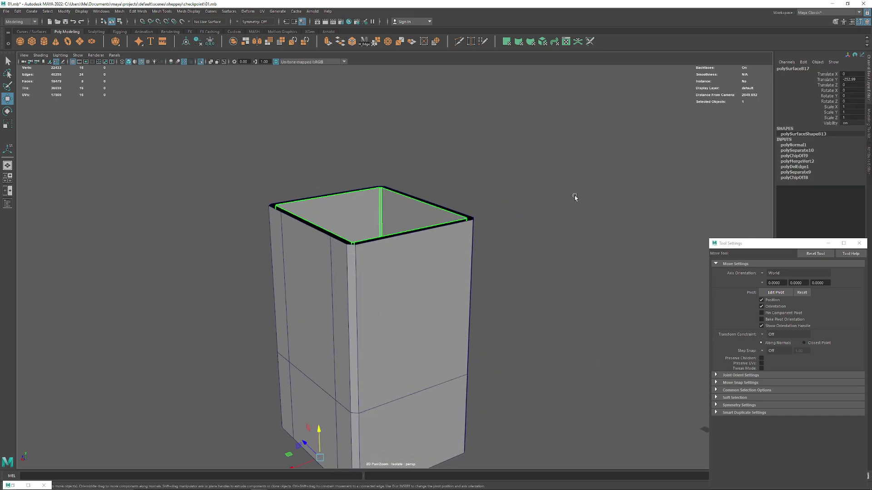
click(574, 197)
mouse_move(574, 197)
alt+mouse_down()
mouse_move(376, 340)
mouse_move(366, 274)
mouse_move(397, 259)
mouse_move(318, 296)
mouse_move(321, 341)
mouse_move(347, 342)
mouse_move(422, 257)
alt+mouse_up()
Select only the inner box and Multi-Cut a vertical edge across its inner wall
click(414, 380)
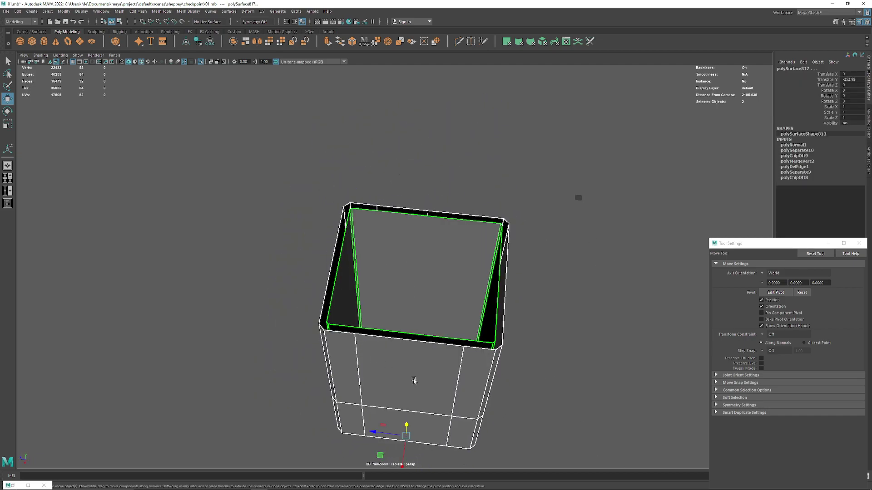
alt+drag(413, 380, 352, 354)
shift+click(403, 344)
alt+drag(452, 379, 398, 308)
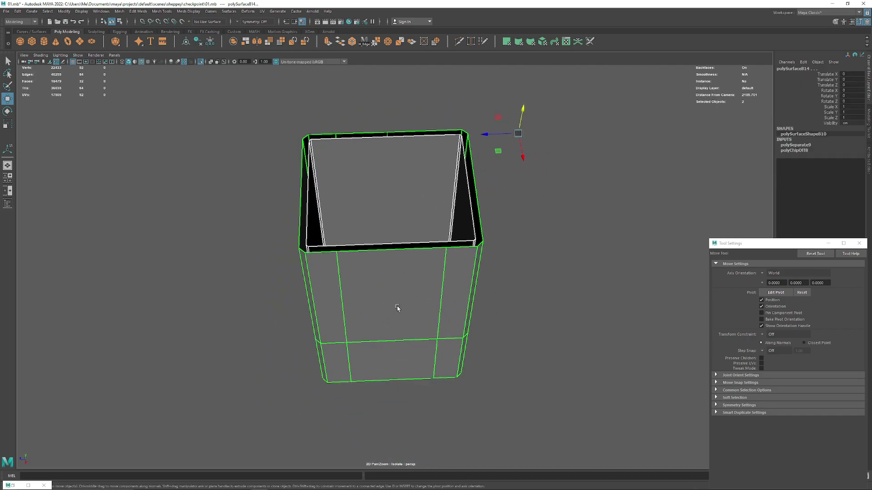
mouse_move(456, 81)
alt+mouse_down()
mouse_move(409, 203)
mouse_move(529, 184)
mouse_move(399, 185)
mouse_move(415, 188)
mouse_move(560, 130)
alt+mouse_up()
click(338, 225)
alt+drag(338, 225, 438, 117)
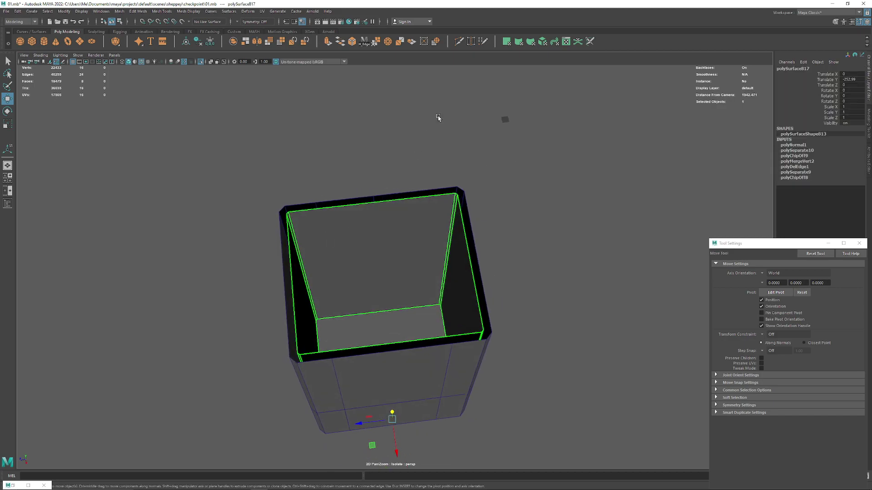
click(463, 41)
ctrl+click(383, 213)
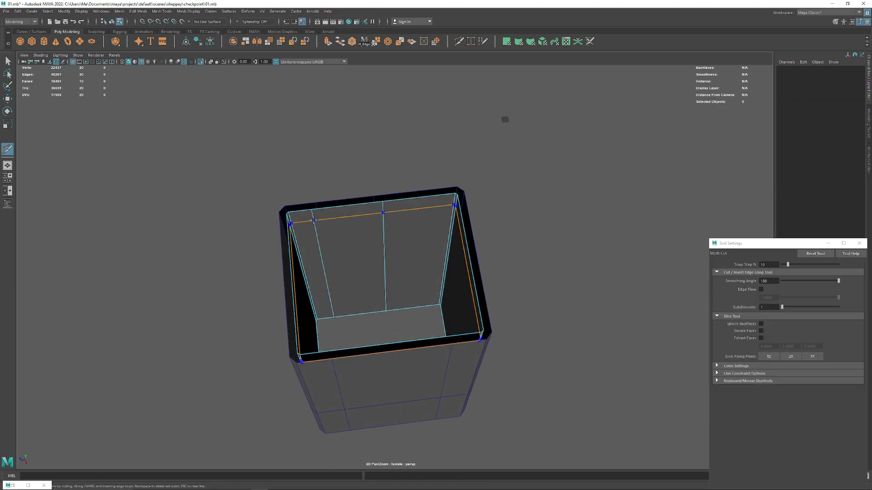
mouse_move(314, 220)
alt+mouse_down()
mouse_move(385, 257)
mouse_move(341, 263)
mouse_move(398, 284)
mouse_move(374, 249)
alt+mouse_up()
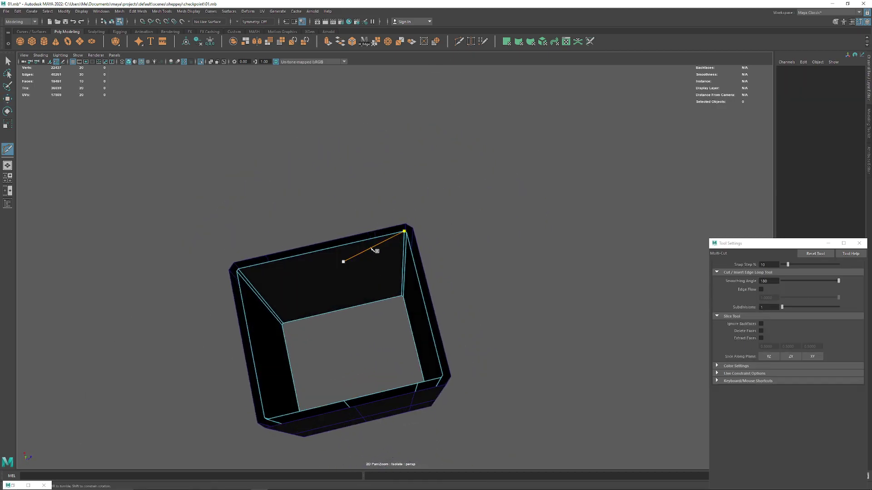
Select the box's top rim edge loop with the Move tool active
alt+drag(335, 289, 288, 208)
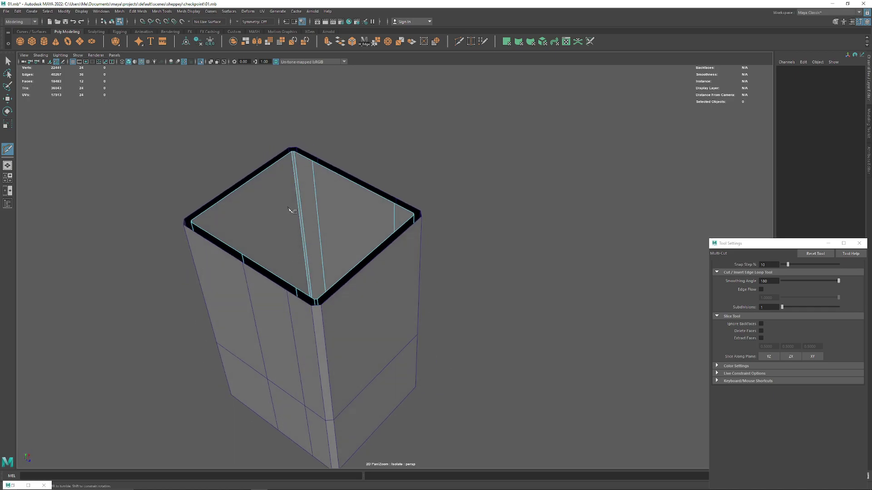
key(w)
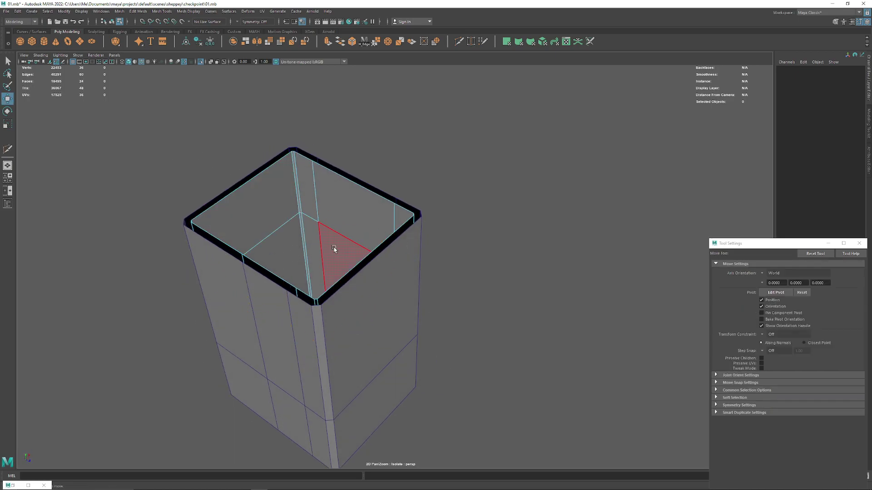
click(272, 255)
mouse_move(272, 254)
alt+mouse_down()
mouse_move(249, 269)
mouse_move(340, 221)
alt+mouse_up()
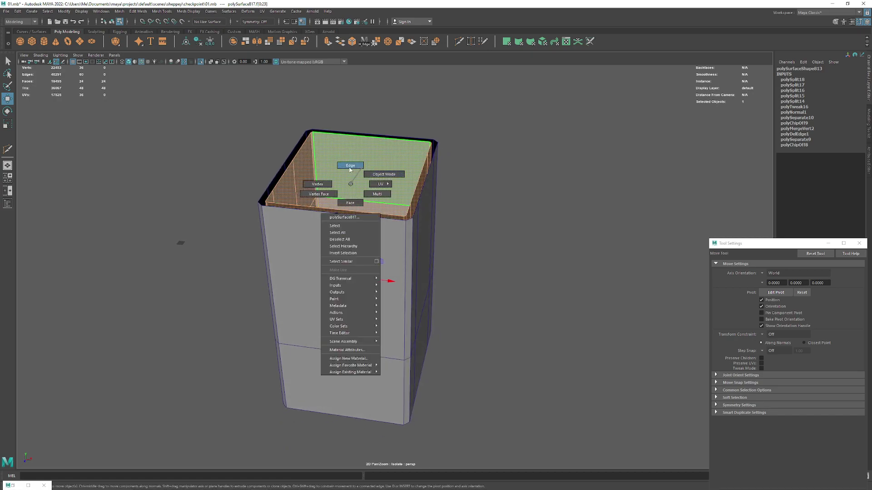
right_drag(346, 194, 350, 181)
double_click(354, 203)
mouse_move(354, 203)
alt+mouse_down()
mouse_move(300, 246)
mouse_move(372, 290)
alt+mouse_up()
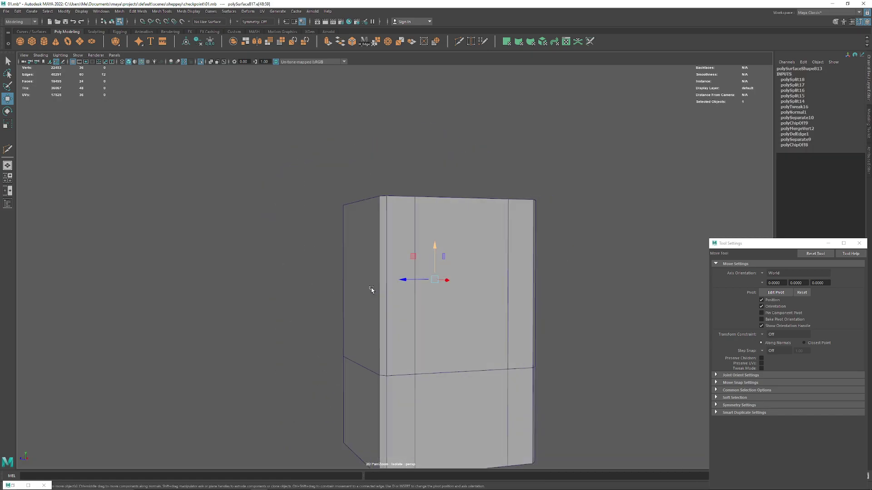
mouse_move(399, 385)
alt+mouse_down()
mouse_move(327, 331)
mouse_move(236, 294)
alt+mouse_up()
Pick individual vertical rim edges and slide one slightly sideways along X
scroll(291, 250, up, 2)
click(343, 199)
mouse_move(343, 199)
alt+mouse_down()
mouse_move(409, 269)
mouse_move(402, 254)
mouse_move(422, 222)
alt+mouse_up()
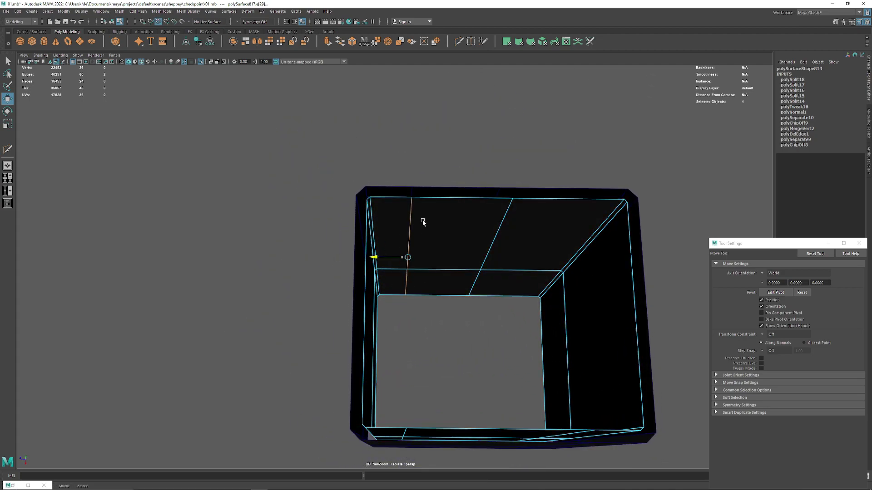
click(517, 221)
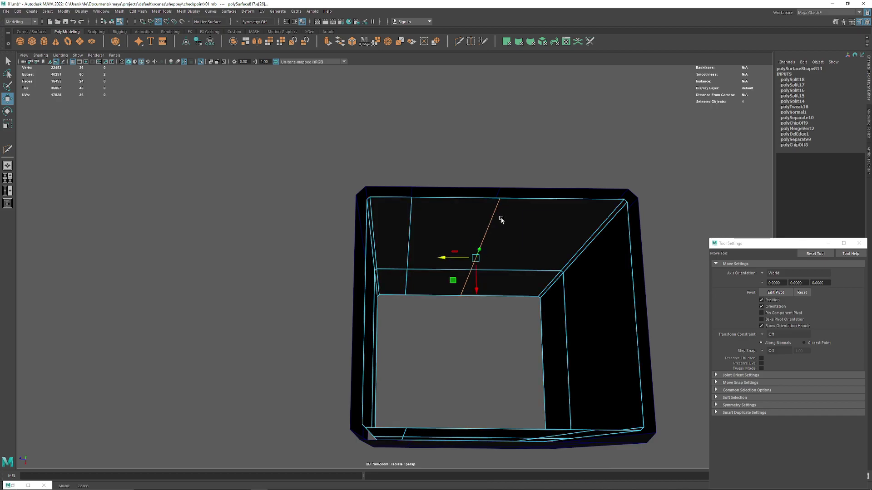
mouse_move(502, 220)
alt+mouse_down()
mouse_move(611, 243)
mouse_move(301, 211)
alt+mouse_up()
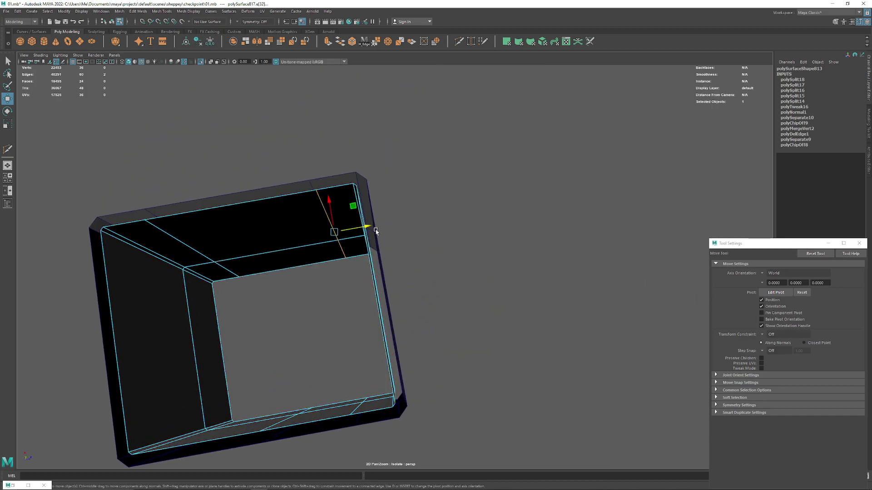
drag(370, 226, 328, 200)
click(192, 242)
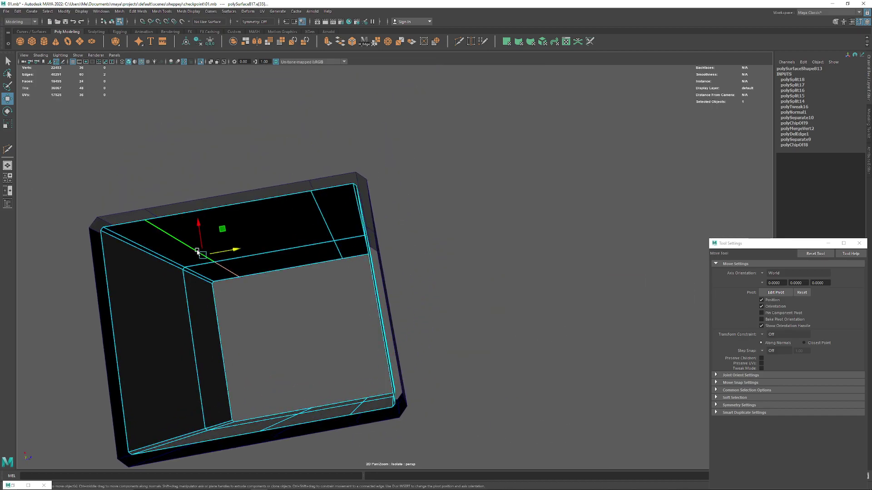
alt+drag(204, 250, 383, 226)
scroll(384, 226, down, 5)
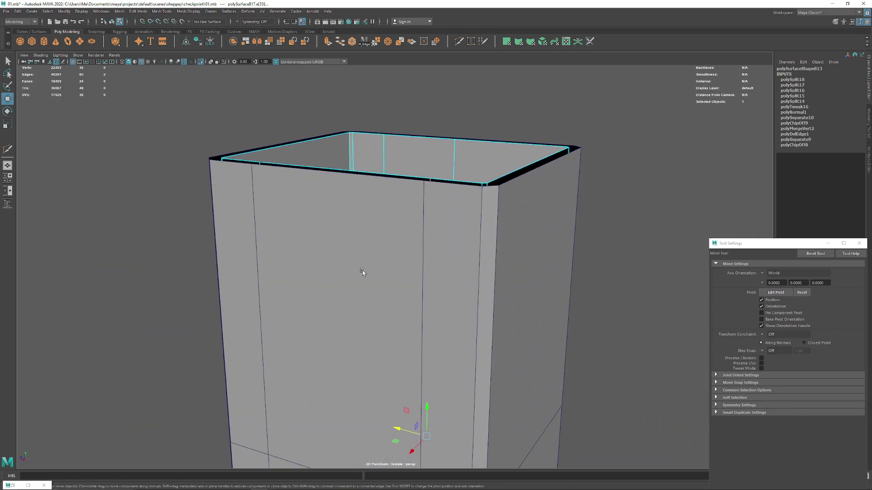
alt+drag(361, 271, 371, 181)
click(655, 114)
Combine the rim piece and outer walls into one mesh
drag(656, 115, 483, 142)
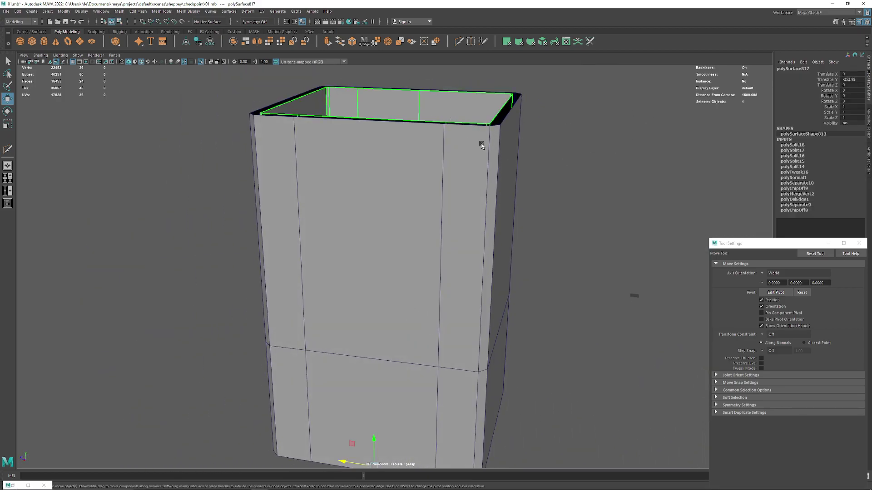
shift+click(449, 227)
click(237, 43)
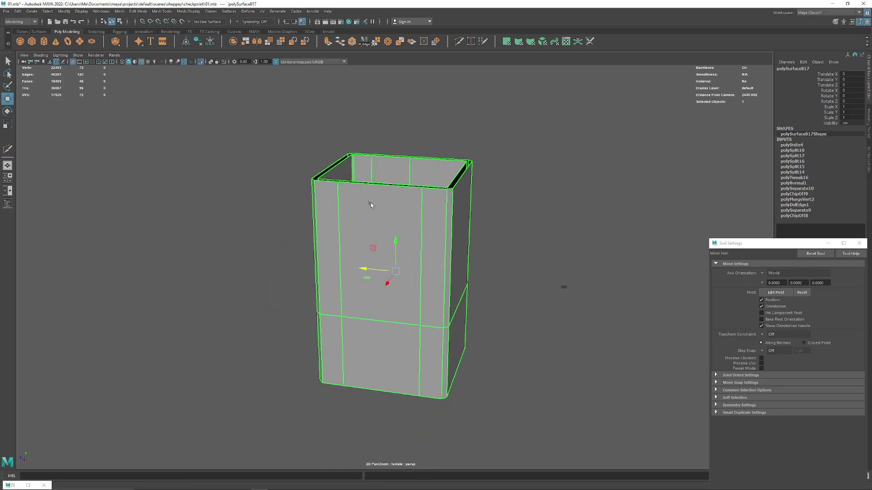
Delete the lower faces to open a doorway and return to object mode
scroll(376, 205, down, 3)
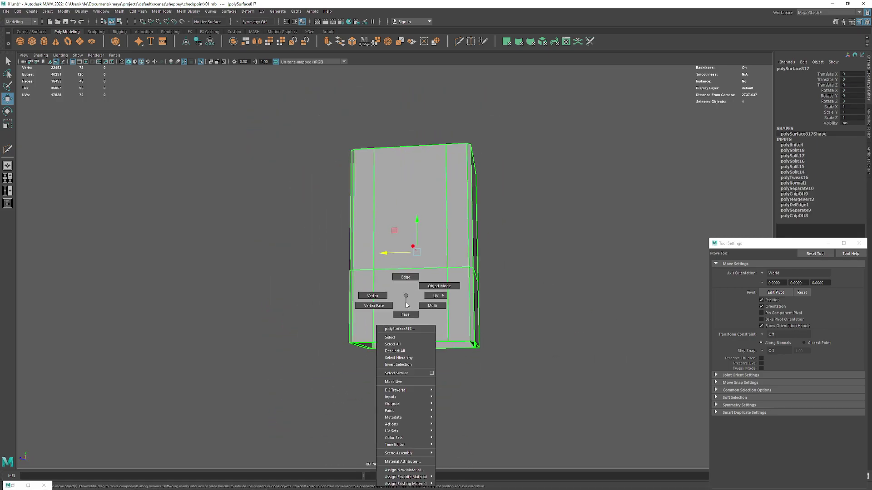
right_drag(401, 284, 407, 321)
click(396, 325)
mouse_move(395, 362)
alt+mouse_down()
mouse_move(482, 362)
mouse_move(457, 321)
mouse_move(461, 306)
mouse_move(453, 310)
mouse_move(681, 218)
mouse_move(318, 323)
alt+mouse_up()
key(Delete)
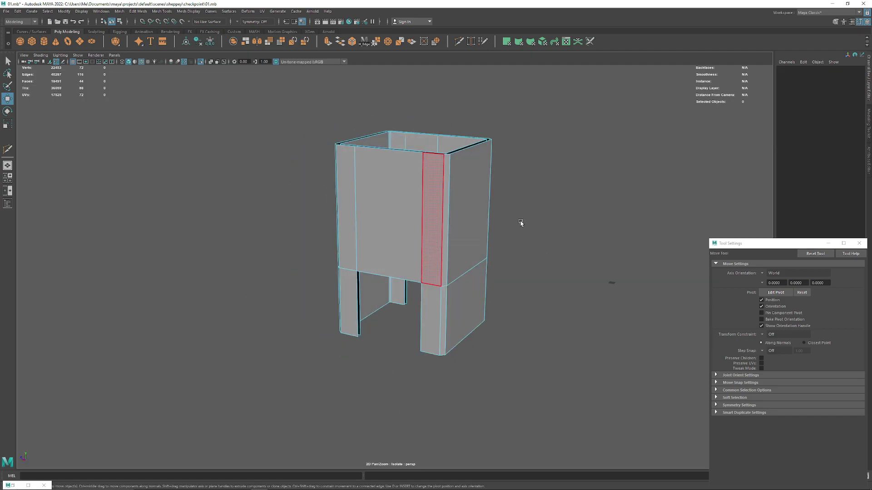
key(F8)
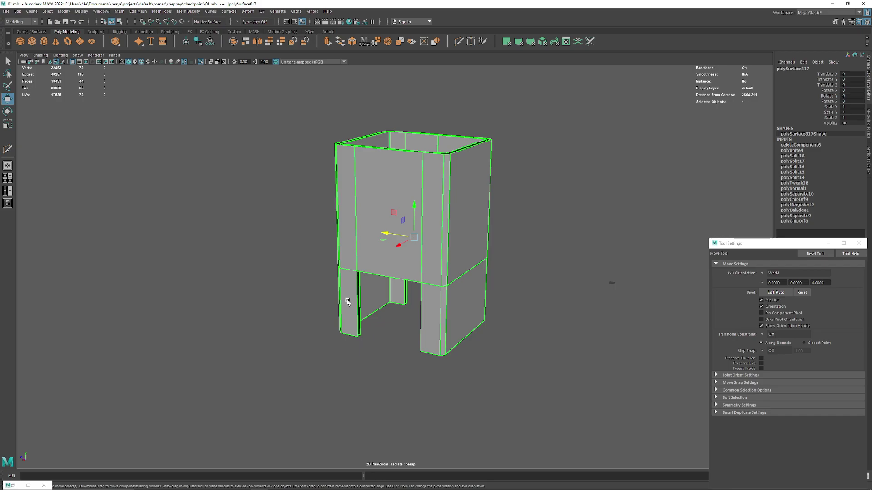
Turn Isolate Select off and select the thin pCube107 panel near the tunnel entrance
key(ctrl+1)
mouse_move(347, 299)
alt+mouse_down()
mouse_move(412, 292)
mouse_move(380, 321)
mouse_move(409, 337)
mouse_move(418, 311)
mouse_move(468, 292)
alt+mouse_up()
scroll(381, 321, up, 3)
scroll(438, 321, up, 2)
scroll(467, 292, down, 5)
mouse_move(420, 195)
alt+mouse_down()
mouse_move(462, 243)
mouse_move(399, 146)
alt+mouse_up()
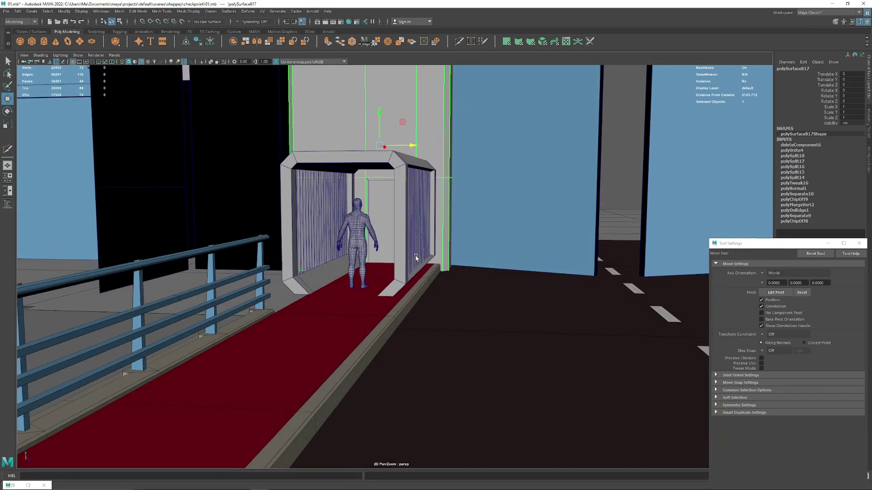
scroll(371, 200, up, 1)
click(371, 201)
mouse_move(371, 200)
alt+mouse_down()
mouse_move(283, 233)
mouse_move(456, 218)
alt+mouse_up()
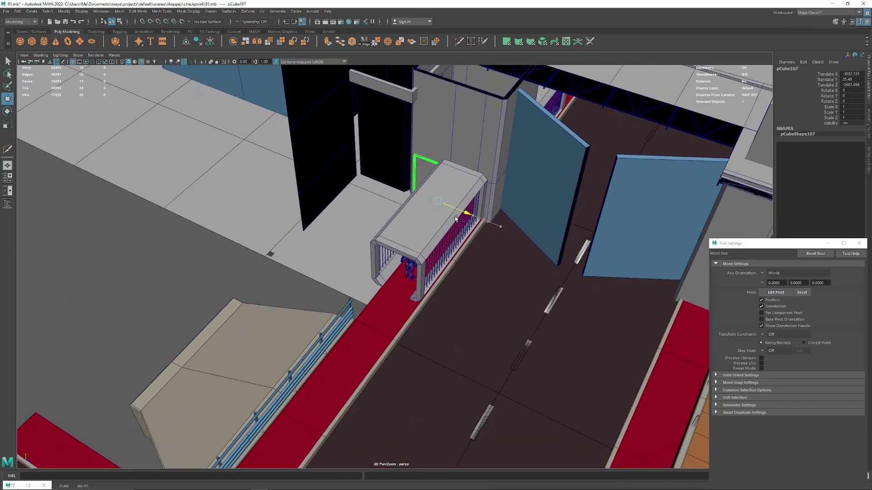
click(387, 184)
click(409, 168)
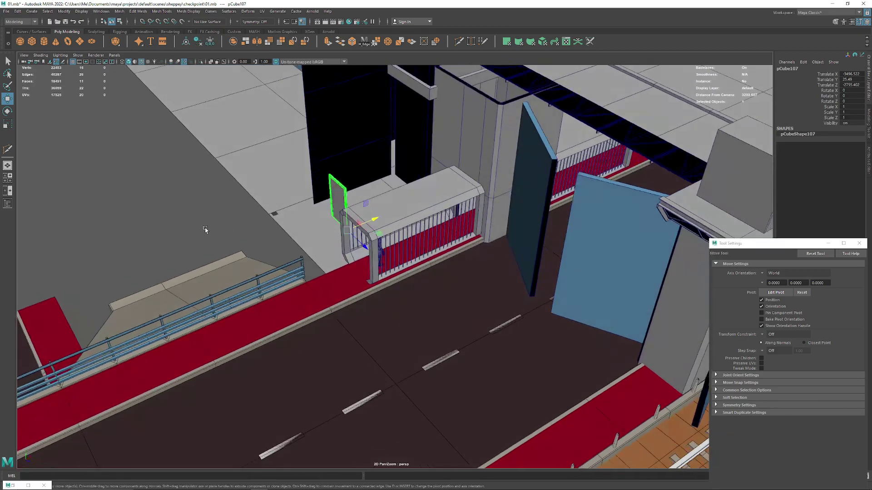
Move the view inside the barred corridor and select the doorway wall at its end
alt+drag(427, 172, 359, 217)
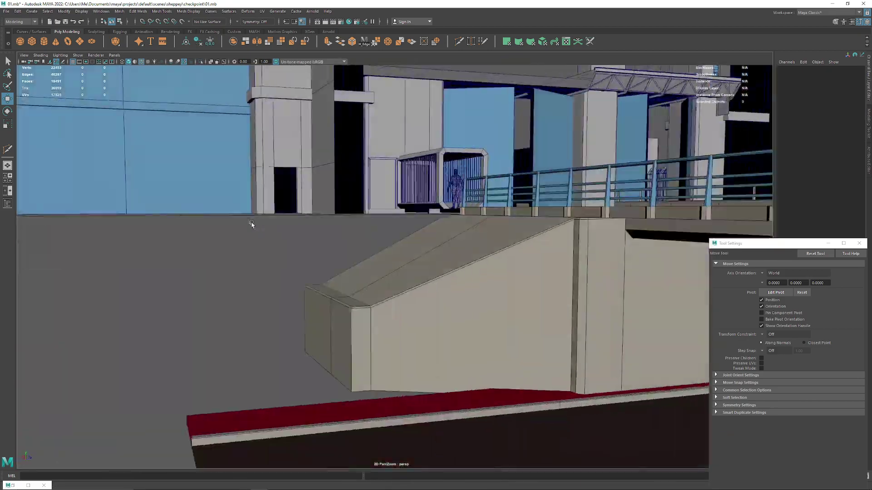
alt+right_drag(359, 217, 465, 278)
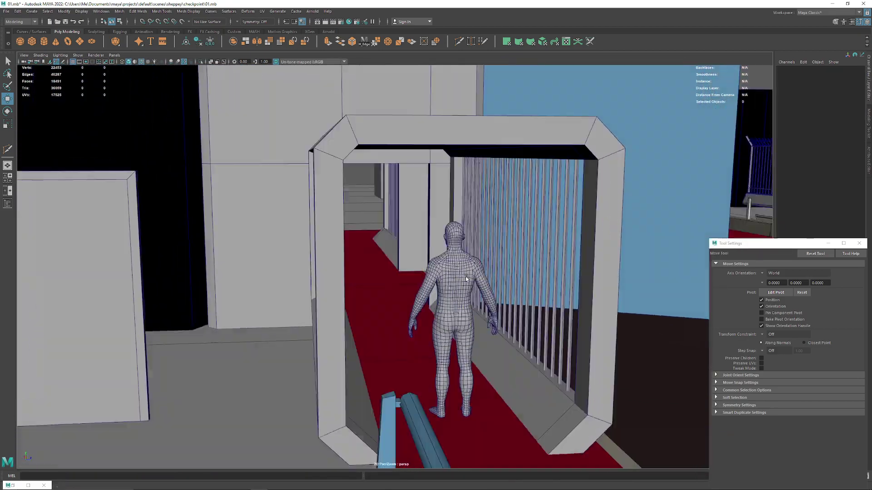
mouse_move(466, 278)
alt+mouse_down()
mouse_move(335, 280)
mouse_move(362, 304)
mouse_move(391, 368)
alt+mouse_up()
mouse_move(391, 368)
alt+right_down()
mouse_move(391, 273)
mouse_move(390, 382)
mouse_move(420, 334)
mouse_move(412, 355)
mouse_move(418, 267)
alt+right_up()
click(397, 285)
alt+drag(418, 267, 288, 195)
Select the doorway wall's corner vertices in vertex mode
right_click(246, 180)
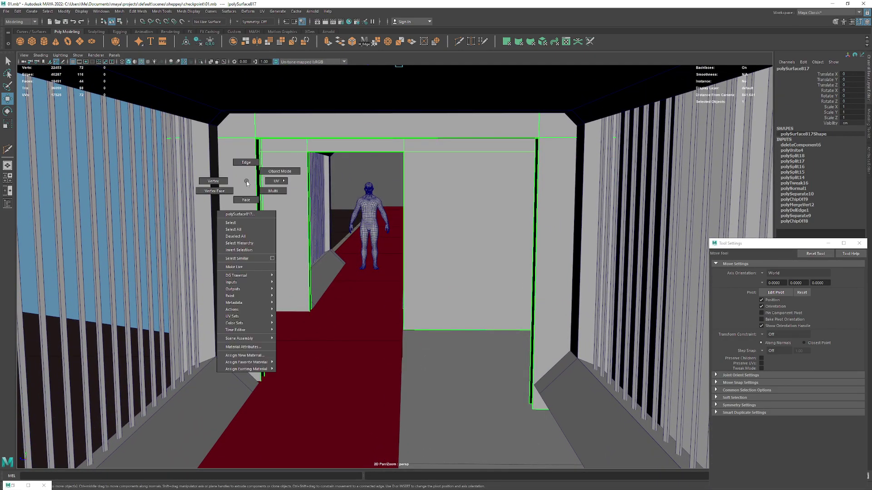
click(226, 180)
alt+right_drag(227, 180, 247, 202)
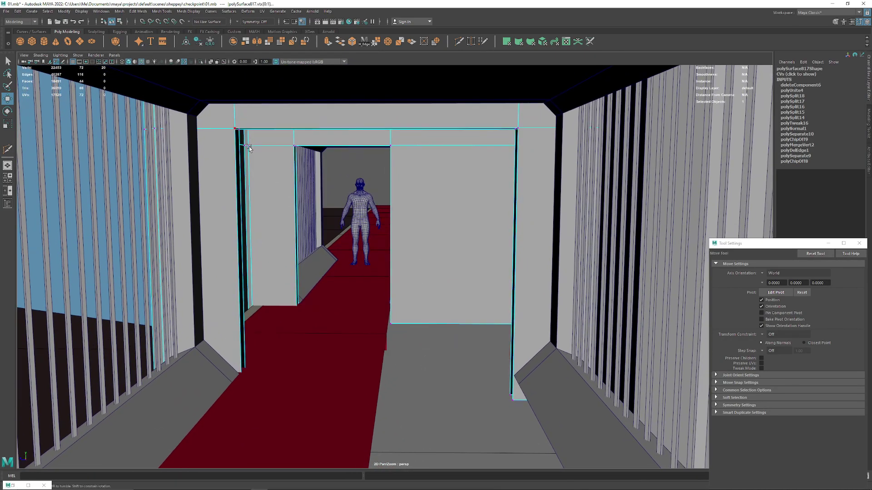
mouse_move(247, 202)
alt+mouse_down()
mouse_move(253, 153)
mouse_move(306, 179)
mouse_move(313, 169)
alt+mouse_up()
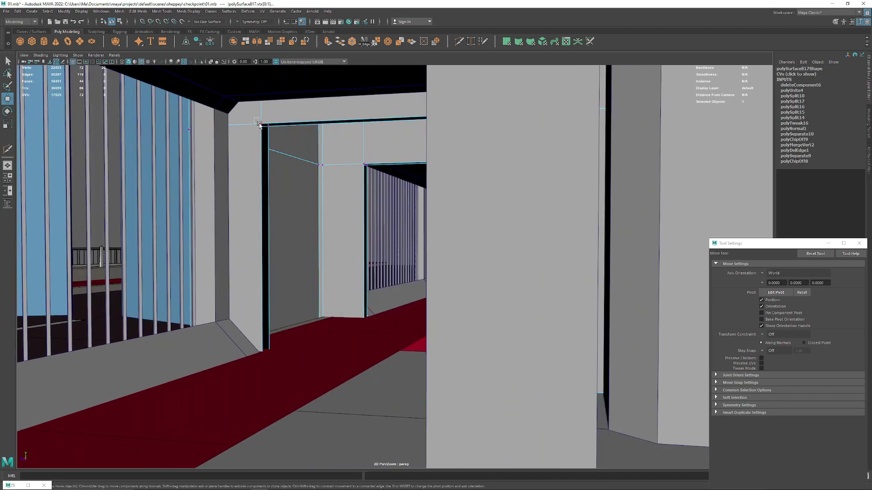
mouse_move(266, 360)
mouse_down()
mouse_move(263, 366)
mouse_move(304, 304)
mouse_move(297, 270)
mouse_move(292, 276)
mouse_up()
mouse_move(291, 276)
alt+mouse_down()
mouse_move(318, 195)
mouse_move(238, 278)
mouse_move(343, 354)
mouse_move(506, 429)
alt+mouse_up()
alt+right_drag(506, 429, 450, 340)
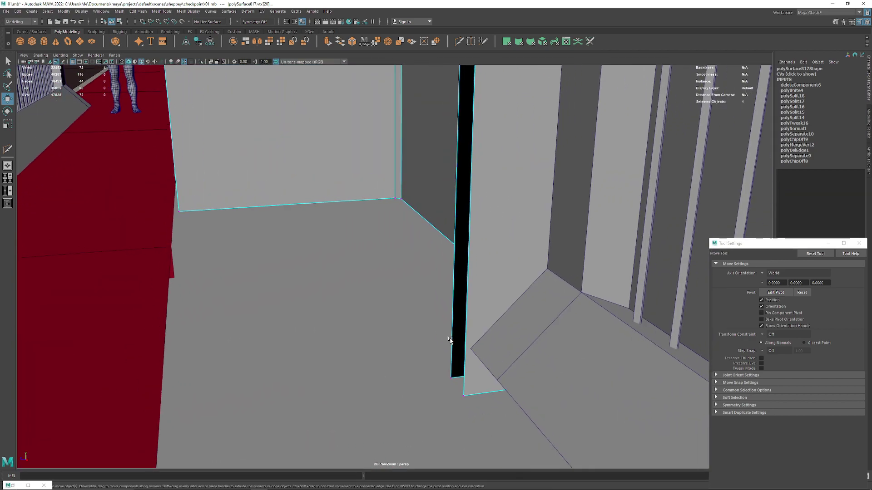
mouse_move(423, 333)
alt+mouse_down()
mouse_move(404, 288)
mouse_move(383, 335)
mouse_move(375, 261)
mouse_move(418, 170)
alt+mouse_up()
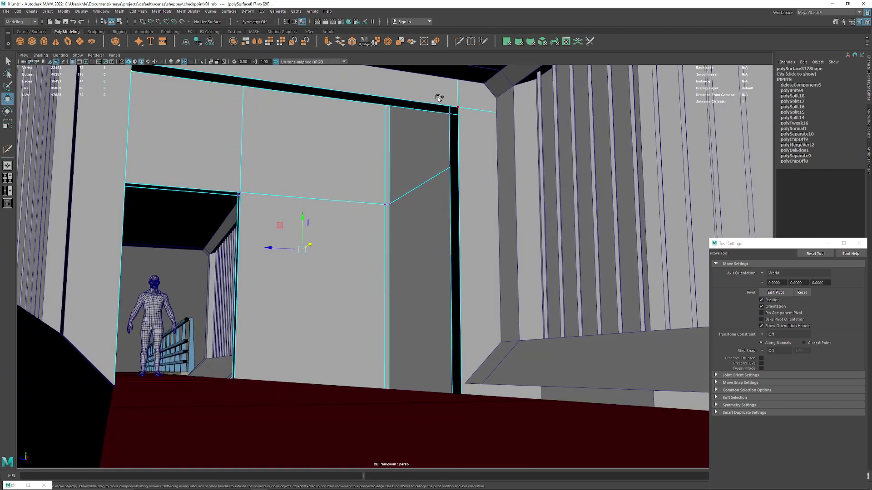
mouse_move(469, 123)
alt+mouse_down()
mouse_move(288, 244)
mouse_move(324, 243)
alt+mouse_up()
Scale the doorway corner vertices, then return to object mode and deselect the wall
key(r)
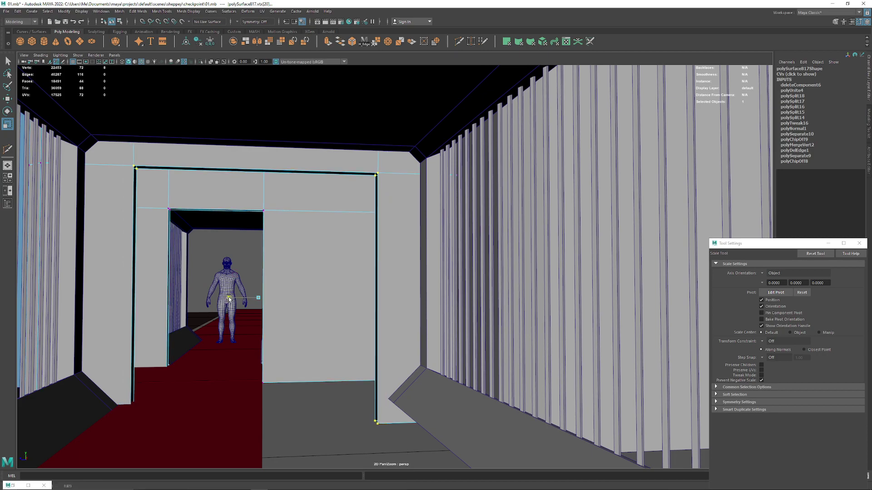
alt+drag(255, 351, 254, 323)
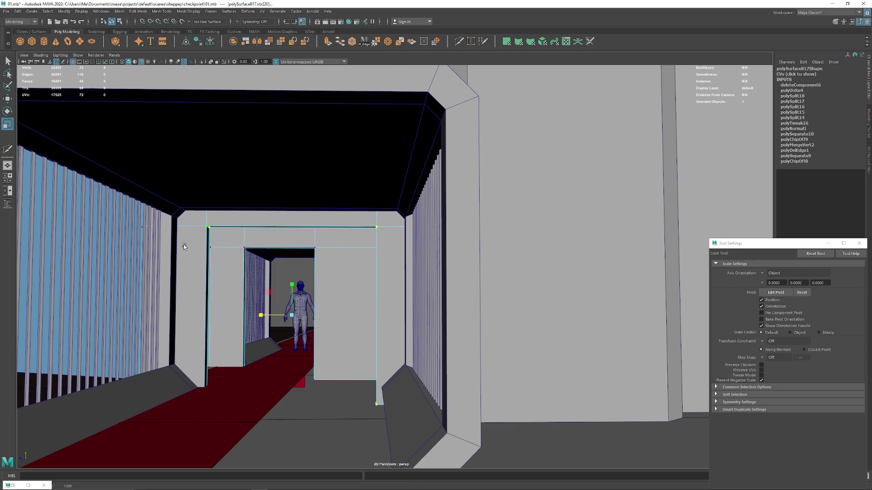
key(F8)
scroll(221, 239, down, 10)
click(385, 364)
mouse_move(386, 364)
alt+mouse_down()
mouse_move(402, 290)
mouse_move(174, 239)
alt+mouse_up()
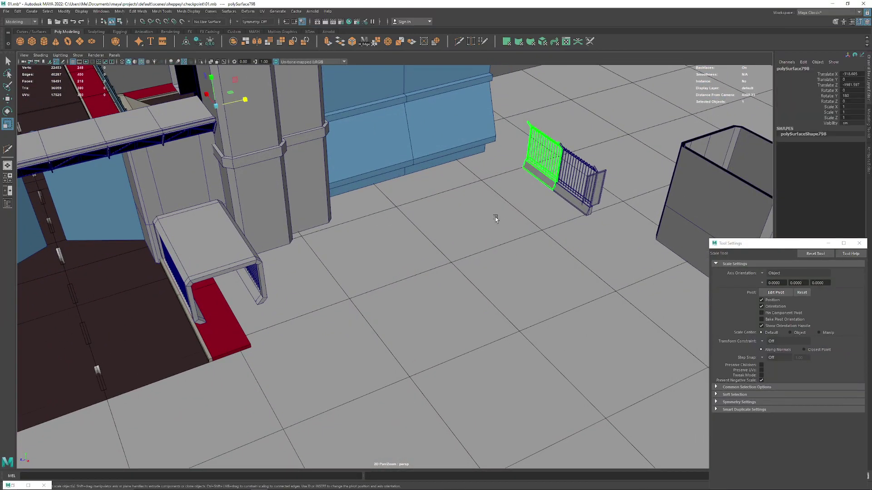
Duplicate the iron railing and slide the copy toward the barred tunnel
mouse_move(496, 219)
alt+mouse_down()
mouse_move(239, 302)
mouse_move(240, 288)
alt+mouse_up()
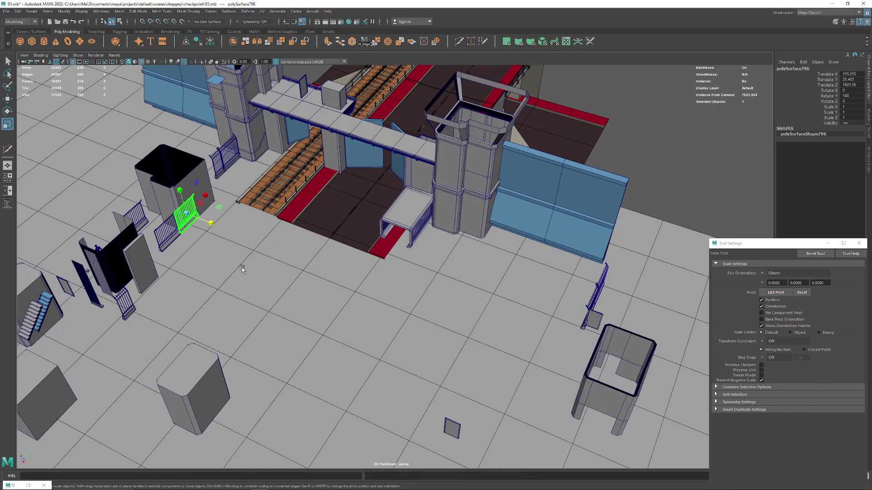
key(shift+d)
key(w)
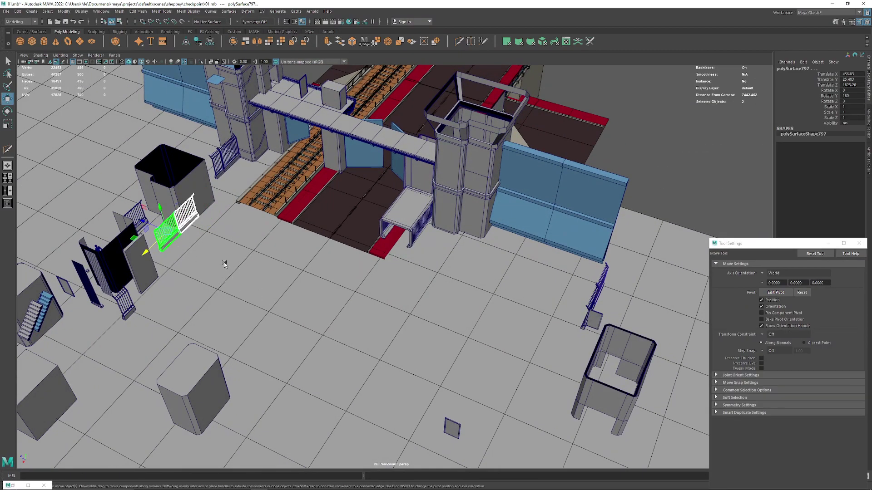
middle_drag(314, 268, 295, 270)
mouse_move(295, 270)
alt+mouse_down()
mouse_move(269, 272)
mouse_move(349, 300)
mouse_move(344, 313)
alt+mouse_up()
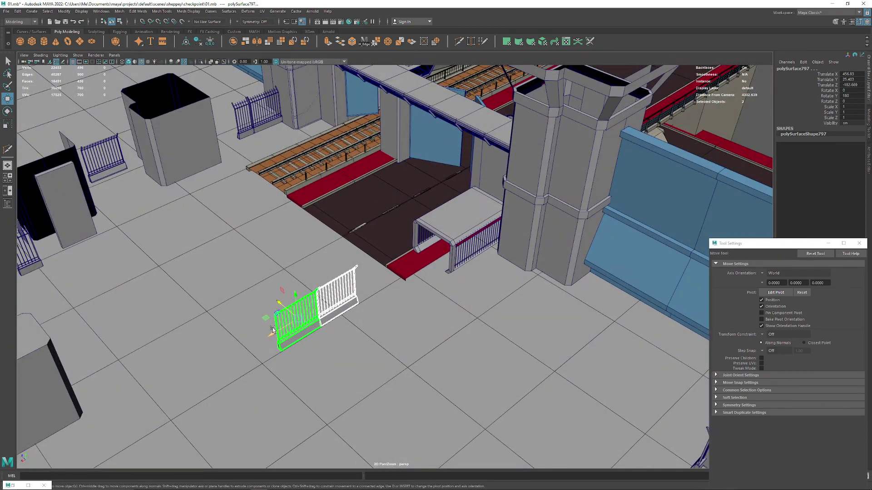
Align the railing copy flush, end to end, with the white railing
middle_drag(346, 280, 359, 280)
mouse_move(358, 280)
alt+mouse_down()
mouse_move(411, 284)
mouse_move(427, 309)
alt+mouse_up()
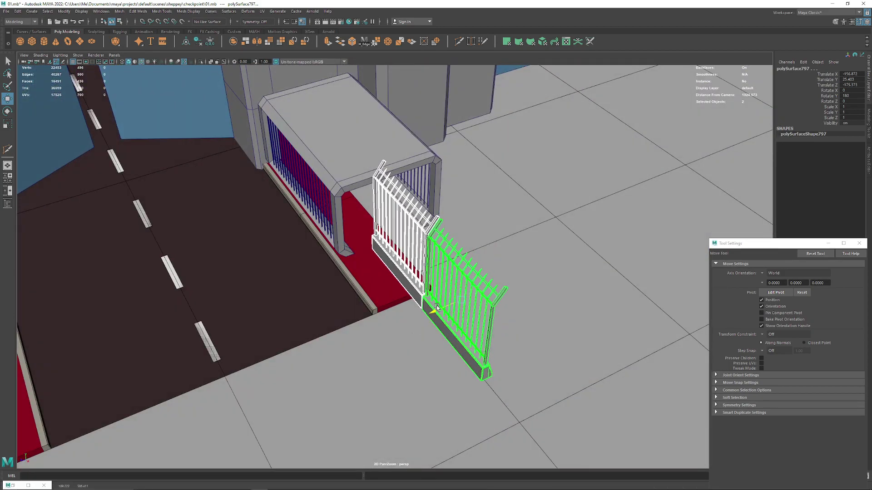
middle_drag(427, 309, 409, 318)
mouse_move(409, 317)
alt+right_down()
mouse_move(442, 327)
mouse_move(386, 401)
alt+right_up()
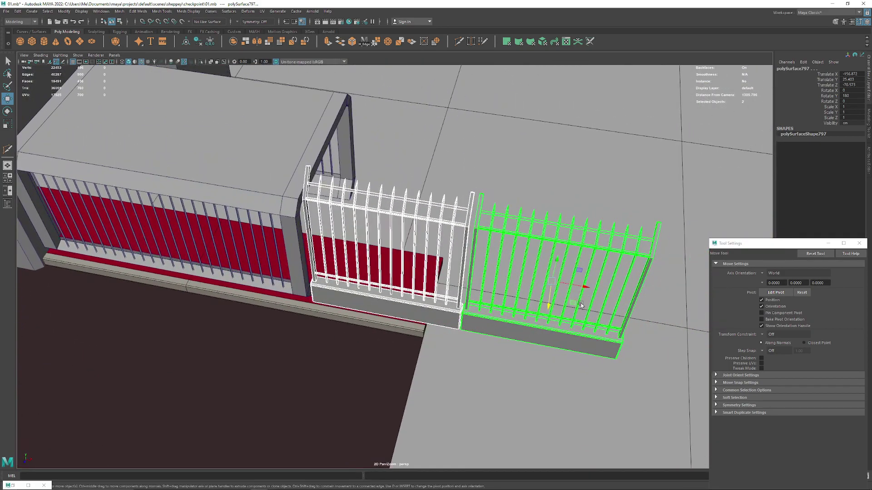
mouse_move(582, 306)
mouse_down()
mouse_move(578, 293)
mouse_move(407, 283)
mouse_move(444, 360)
mouse_move(376, 312)
mouse_up()
alt+right_drag(376, 312, 452, 403)
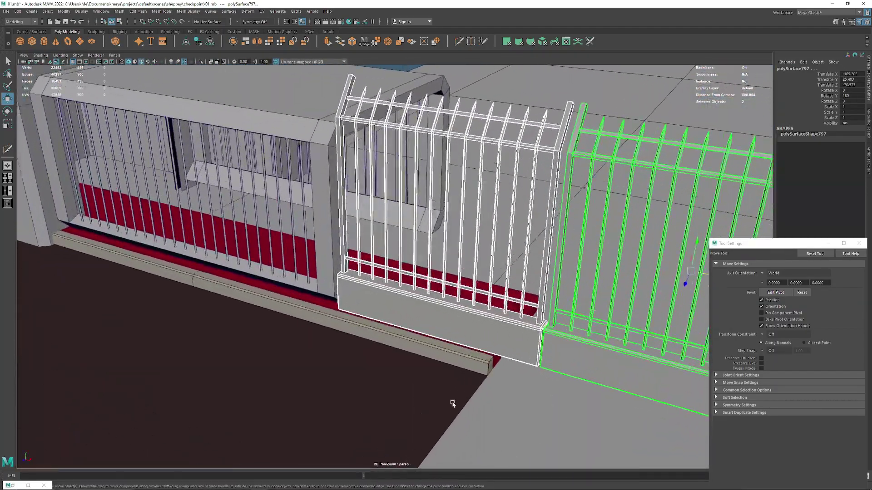
mouse_move(452, 403)
alt+mouse_down()
mouse_move(707, 225)
mouse_move(445, 269)
mouse_move(368, 248)
mouse_move(375, 248)
mouse_move(363, 278)
mouse_move(399, 281)
mouse_move(346, 316)
alt+mouse_up()
click(367, 281)
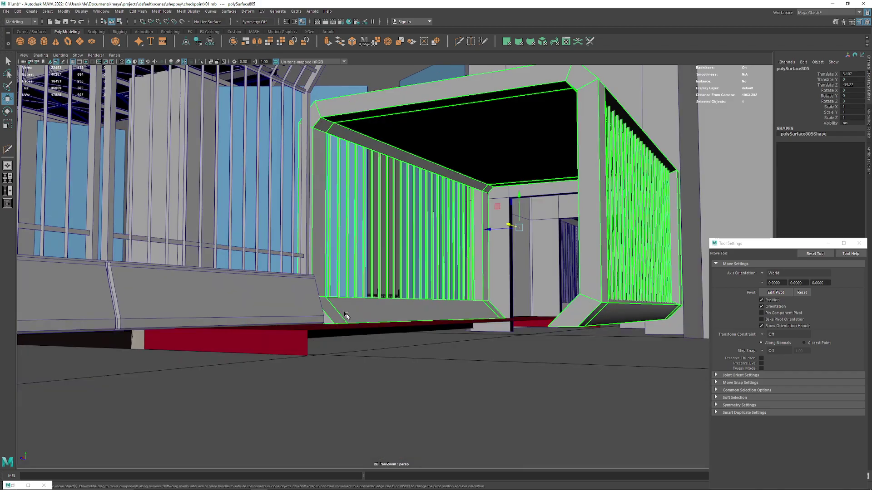
Isolate the left railing and barrier to inspect the corridor frame
click(315, 311)
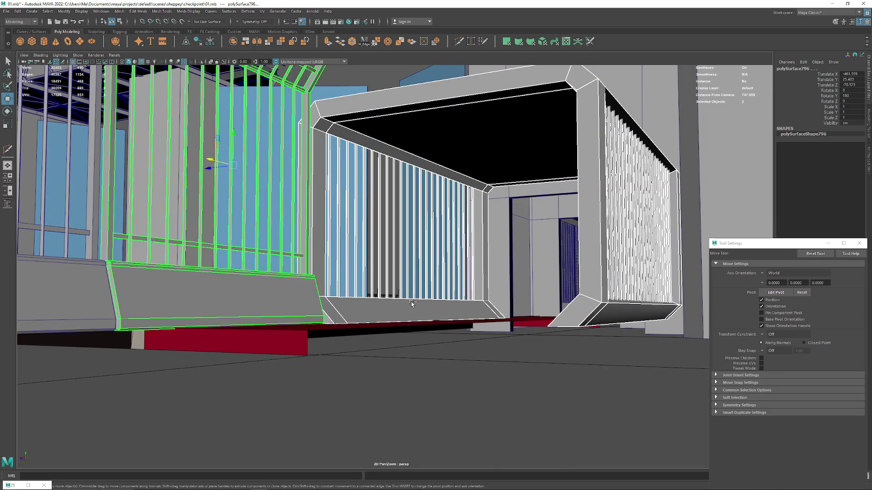
key(ctrl+1)
alt+drag(434, 325, 541, 214)
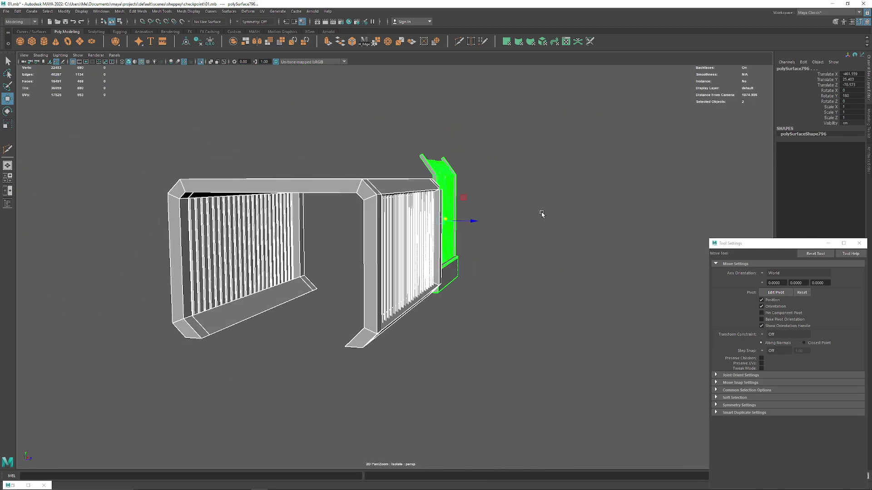
click(557, 274)
alt+drag(557, 274, 401, 307)
click(277, 299)
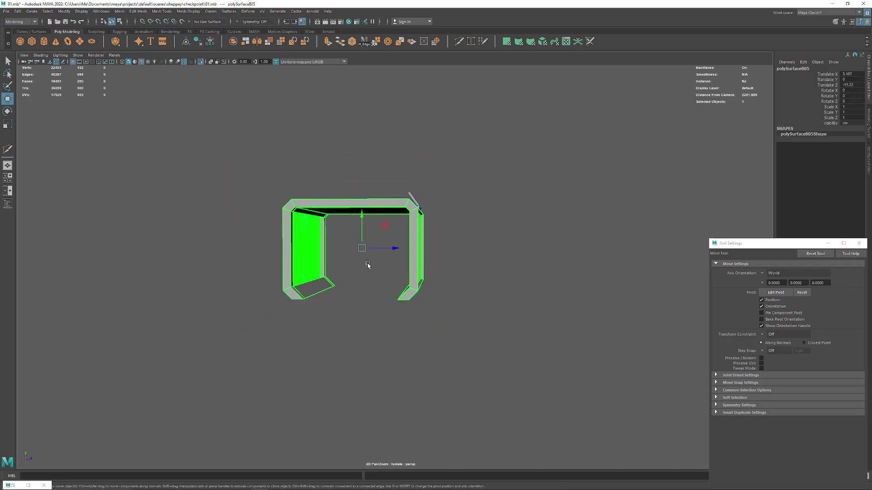
alt+drag(366, 262, 424, 312)
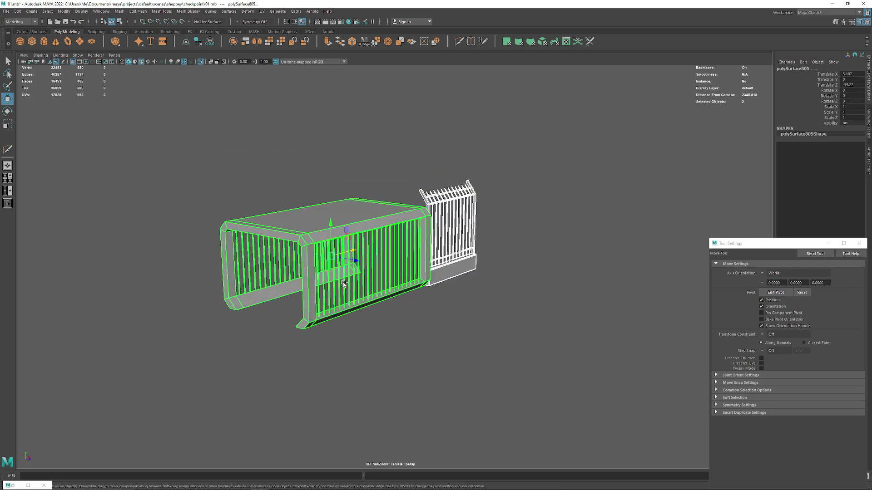
key(ctrl+1)
key(ctrl+1)
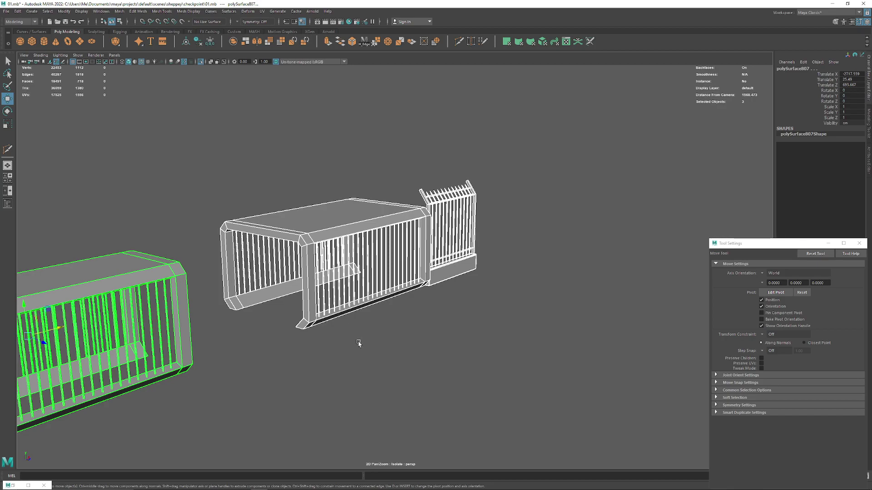
Put the left and middle gate frames into vertex mode
mouse_move(358, 344)
alt+mouse_down()
mouse_move(508, 216)
mouse_move(412, 316)
alt+mouse_up()
click(412, 316)
click(189, 298)
shift+click(301, 296)
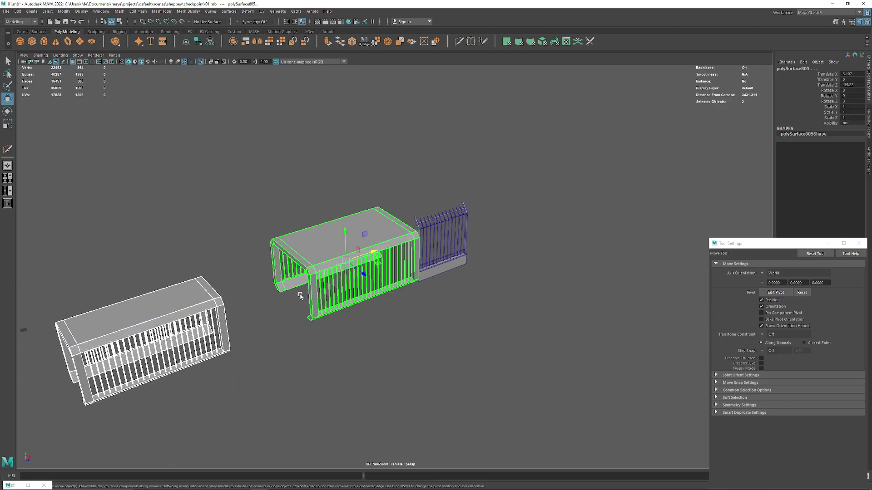
right_drag(305, 254, 281, 251)
mouse_move(174, 296)
right_down()
mouse_move(113, 301)
mouse_move(141, 295)
right_up()
mouse_move(210, 257)
alt+mouse_down()
mouse_move(269, 184)
mouse_move(284, 217)
alt+mouse_up()
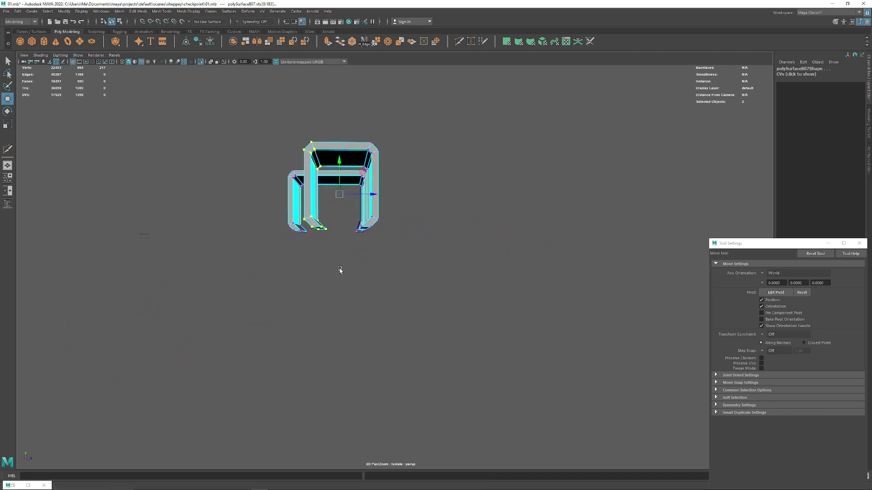
alt+drag(339, 270, 343, 291)
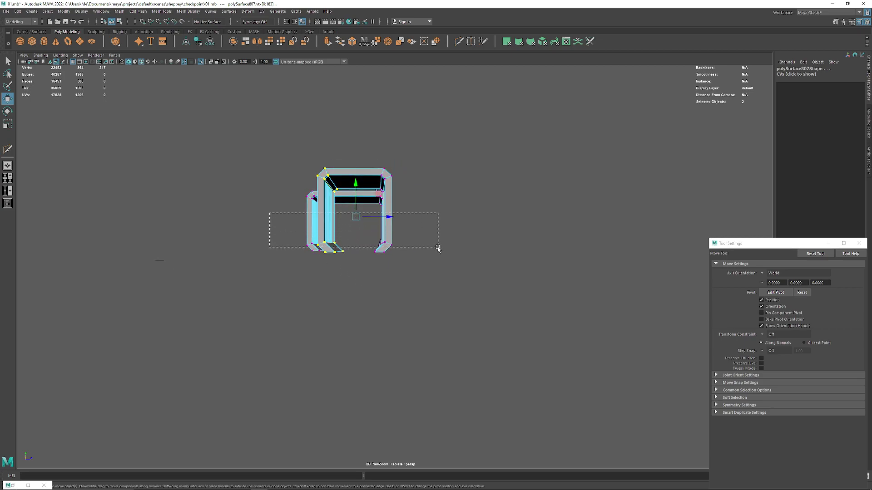
Box-select the gate frame's bottom vertices and raise them on Y
drag(438, 248, 438, 248)
mouse_move(437, 248)
alt+mouse_down()
mouse_move(288, 255)
mouse_move(382, 250)
mouse_move(341, 304)
mouse_move(389, 341)
mouse_move(389, 432)
mouse_move(426, 330)
alt+mouse_up()
mouse_move(426, 331)
alt+right_down()
mouse_move(450, 266)
mouse_move(473, 360)
mouse_move(480, 276)
alt+right_up()
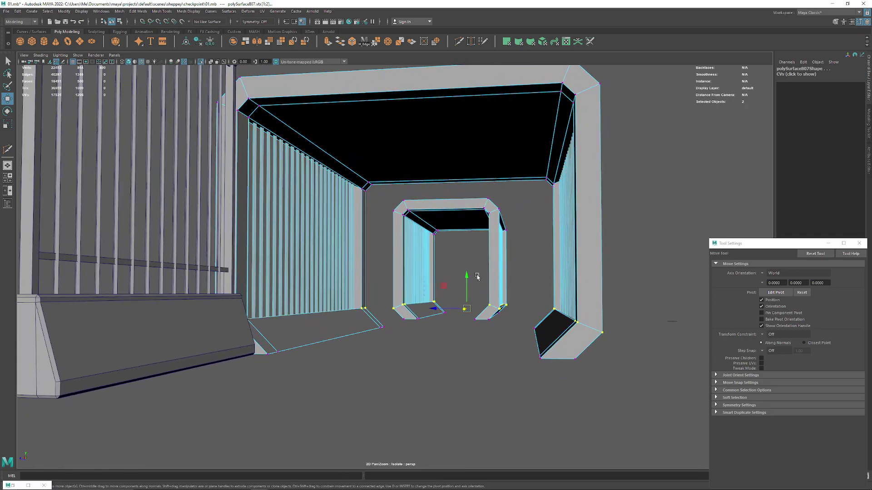
mouse_move(467, 277)
mouse_down()
mouse_move(467, 263)
mouse_move(432, 298)
mouse_move(459, 267)
mouse_move(458, 295)
mouse_move(399, 268)
mouse_move(383, 271)
mouse_move(447, 374)
mouse_move(356, 311)
mouse_move(298, 363)
mouse_move(398, 330)
mouse_up()
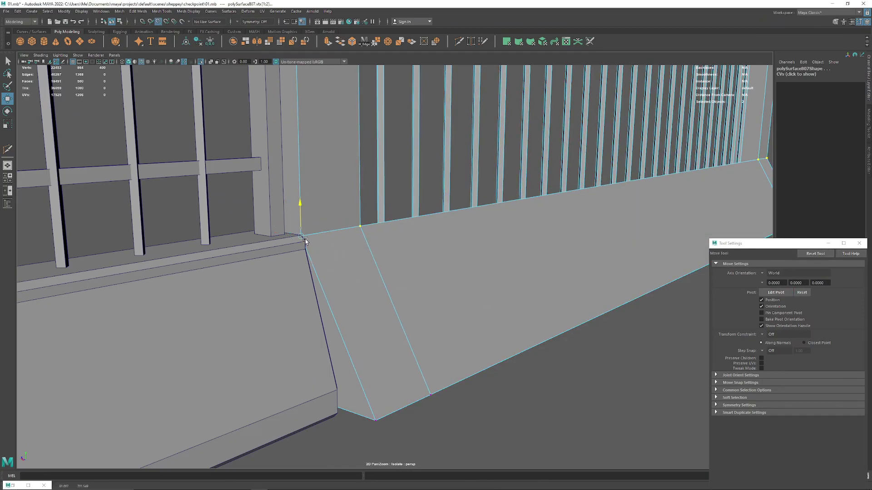
mouse_move(379, 237)
alt+mouse_down()
mouse_move(321, 239)
mouse_move(366, 232)
mouse_move(427, 179)
mouse_move(370, 249)
mouse_move(346, 214)
mouse_move(352, 202)
mouse_move(342, 201)
mouse_move(381, 214)
mouse_move(360, 210)
mouse_move(377, 214)
mouse_move(362, 153)
mouse_move(404, 145)
mouse_move(379, 354)
alt+mouse_up()
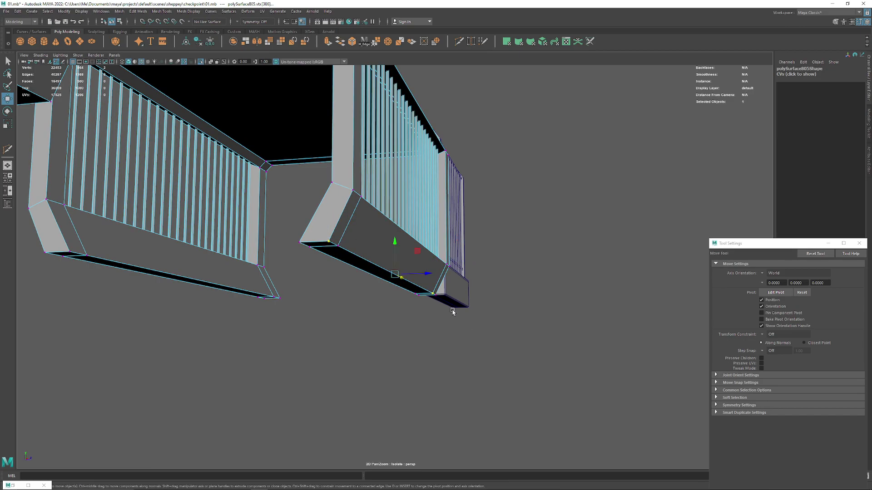
mouse_move(438, 299)
alt+mouse_down()
mouse_move(481, 204)
mouse_move(506, 179)
mouse_move(456, 193)
mouse_move(463, 305)
mouse_move(502, 338)
mouse_move(444, 261)
mouse_move(231, 286)
mouse_move(356, 288)
mouse_move(448, 463)
alt+mouse_up()
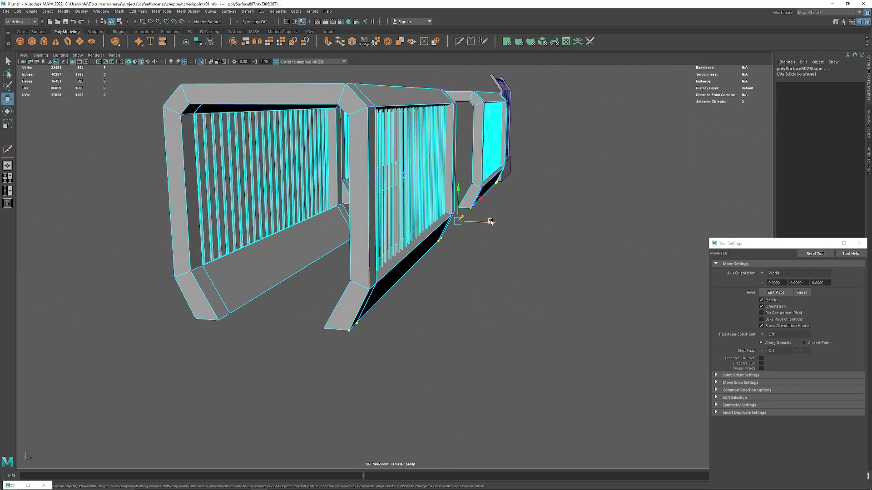
mouse_move(371, 289)
alt+mouse_down()
mouse_move(423, 258)
mouse_move(469, 268)
mouse_move(481, 322)
alt+mouse_up()
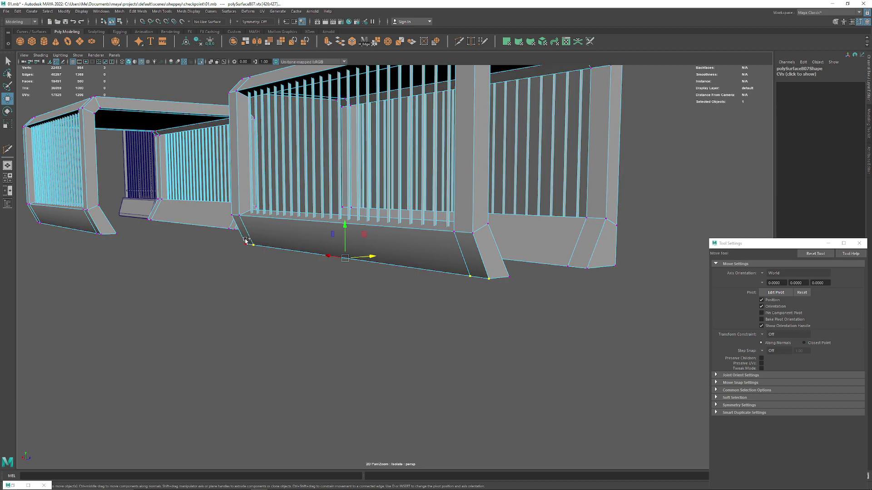
Realign the gate frames' base corner vertices with the neighbouring units
shift+click(245, 241)
mouse_move(246, 240)
alt+mouse_down()
mouse_move(356, 299)
mouse_move(370, 336)
alt+mouse_up()
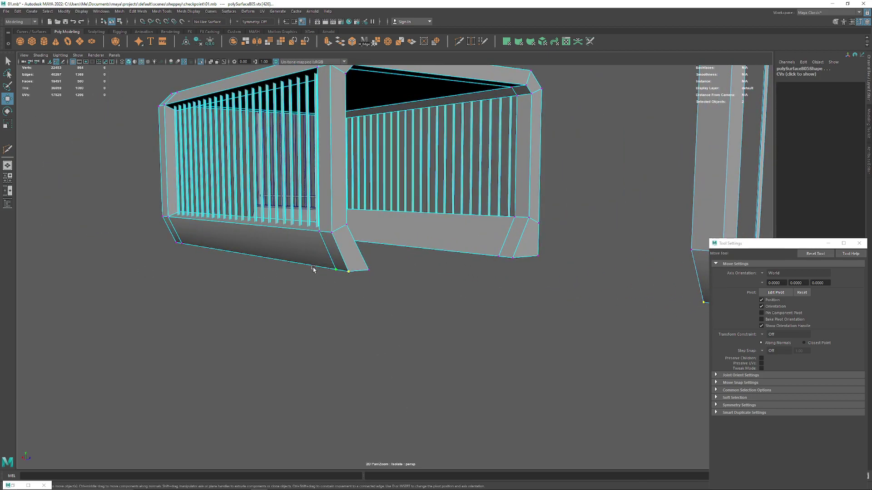
mouse_move(334, 368)
alt+mouse_down()
mouse_move(236, 198)
mouse_move(284, 224)
mouse_move(236, 225)
mouse_move(357, 236)
mouse_move(380, 292)
mouse_move(404, 296)
mouse_move(392, 237)
mouse_move(406, 245)
alt+mouse_up()
mouse_move(406, 245)
alt+mouse_down()
mouse_move(399, 247)
mouse_move(391, 224)
mouse_move(393, 282)
mouse_move(457, 348)
alt+mouse_up()
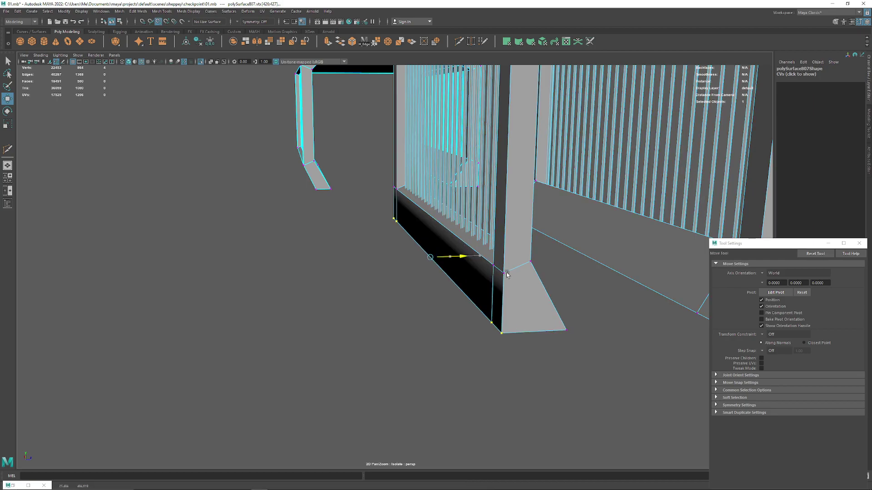
mouse_move(506, 350)
alt+mouse_down()
mouse_move(440, 239)
mouse_move(587, 304)
mouse_move(399, 278)
mouse_move(337, 305)
mouse_move(354, 301)
alt+mouse_up()
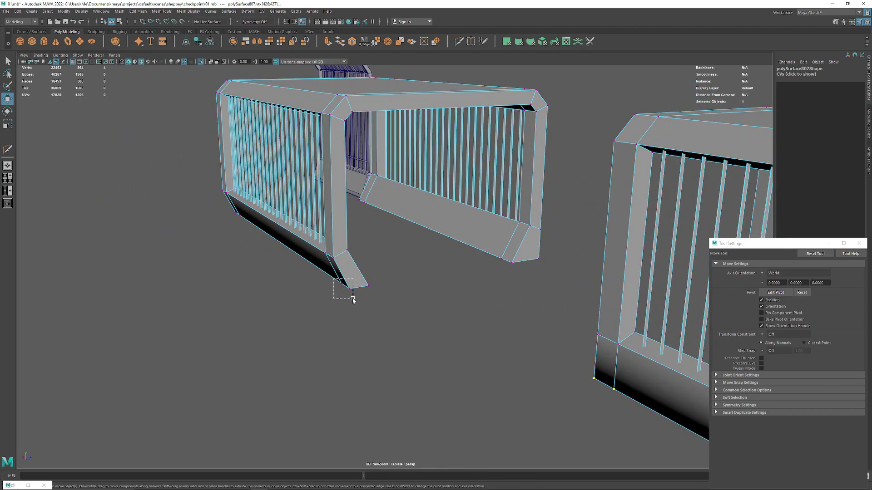
mouse_move(354, 301)
alt+mouse_down()
mouse_move(470, 274)
mouse_move(384, 276)
mouse_move(395, 365)
mouse_move(328, 306)
alt+mouse_up()
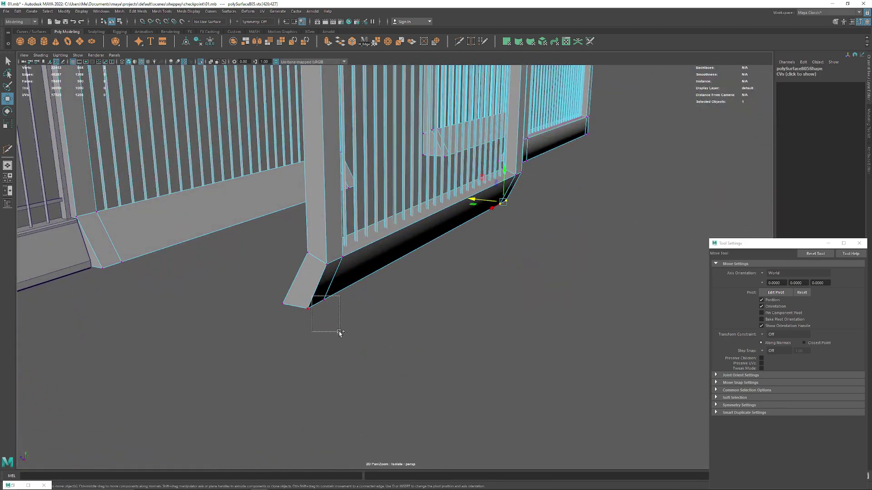
mouse_move(365, 355)
alt+mouse_down()
mouse_move(417, 292)
mouse_move(295, 350)
mouse_move(315, 270)
alt+mouse_up()
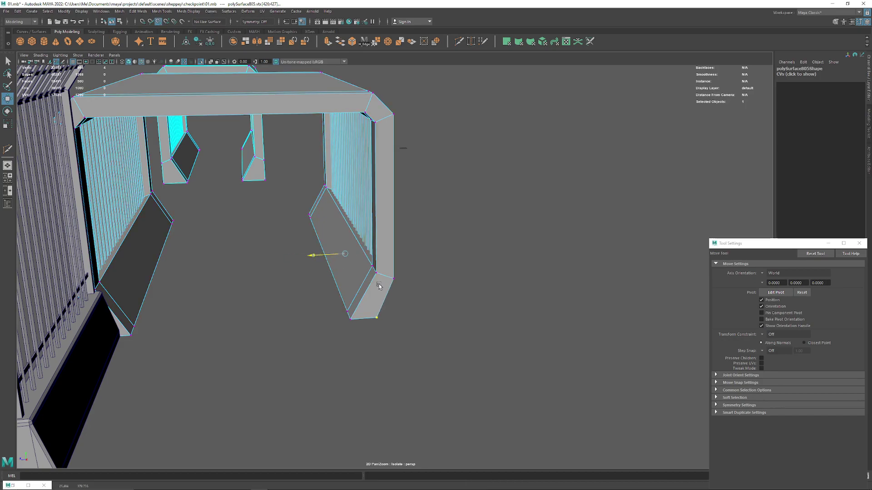
alt+drag(466, 311, 331, 253)
Soften the edges of both fence sections with Mesh Display > Soften Edge
right_drag(331, 252, 279, 222)
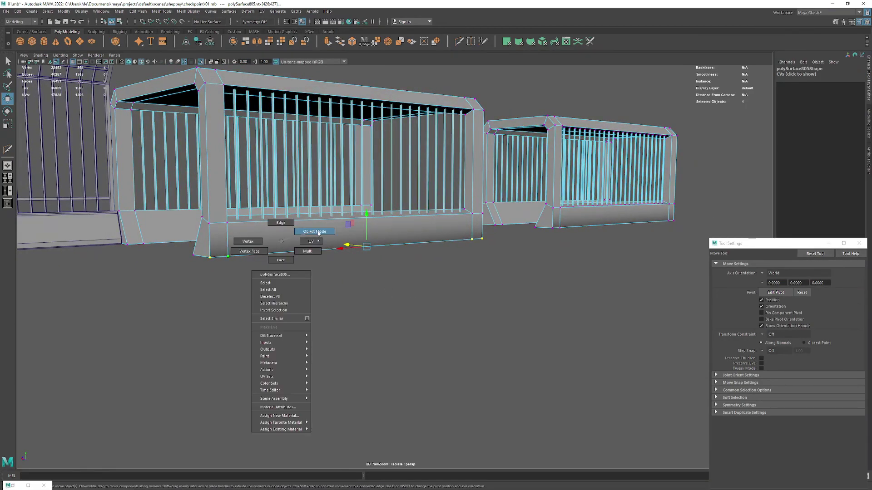
scroll(318, 236, down, 5)
shift+click(549, 204)
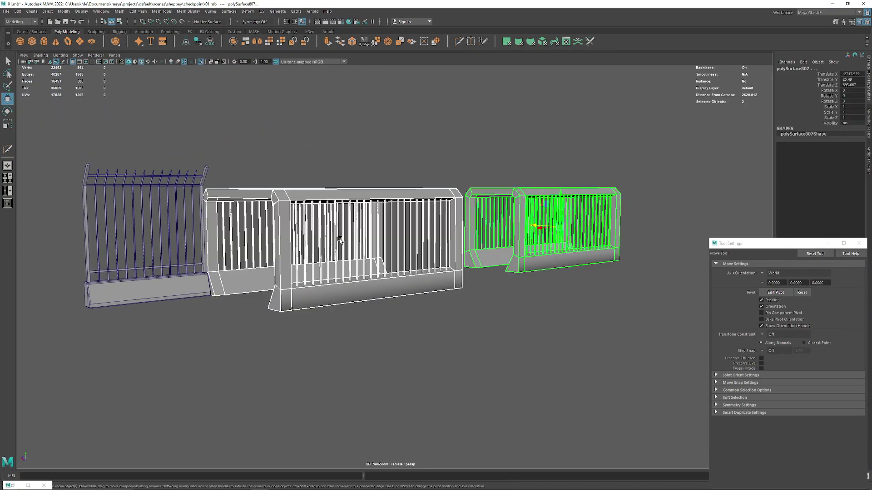
click(188, 11)
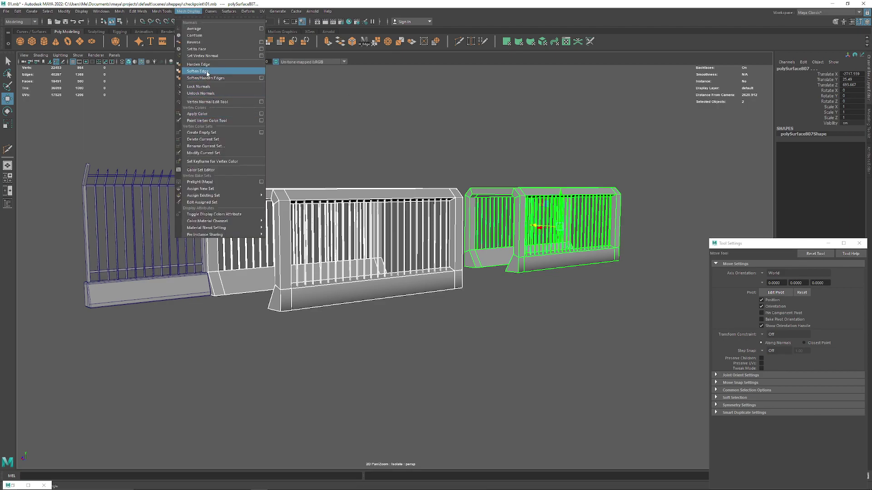
click(207, 71)
mouse_move(318, 204)
alt+mouse_down()
mouse_move(404, 178)
mouse_move(380, 179)
alt+mouse_up()
scroll(380, 179, up, 5)
In vertex mode, snap the fence base's corner vertex into place
mouse_move(444, 219)
alt+mouse_down()
mouse_move(393, 292)
mouse_move(436, 292)
mouse_move(467, 240)
mouse_move(395, 233)
mouse_move(368, 307)
alt+mouse_up()
click(395, 233)
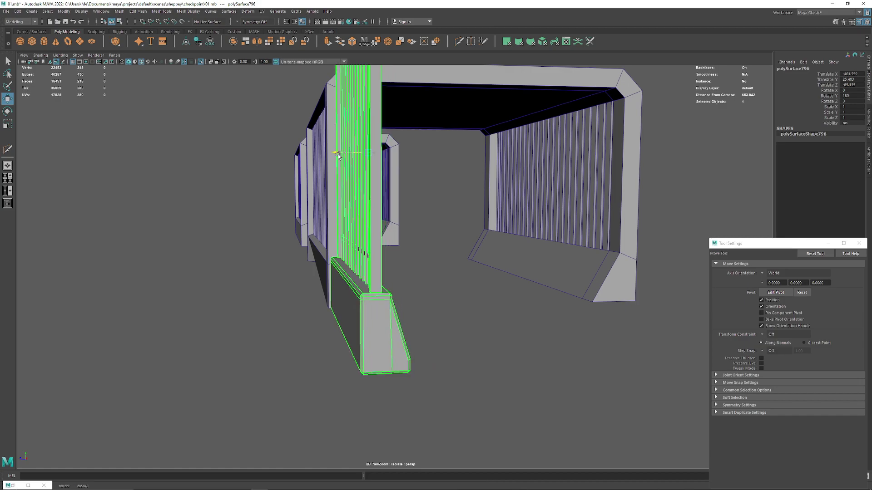
mouse_move(350, 184)
alt+mouse_down()
mouse_move(335, 237)
mouse_move(423, 271)
alt+mouse_up()
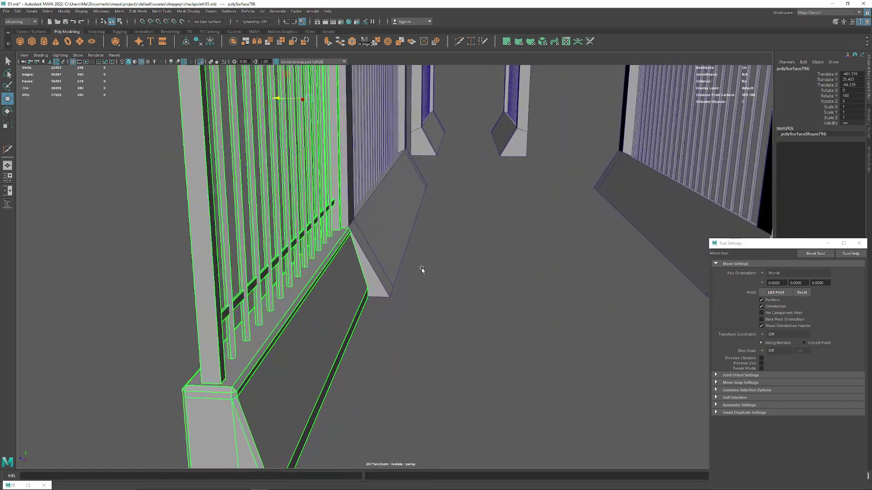
scroll(420, 317, up, 3)
scroll(389, 186, up, 3)
scroll(389, 186, down, 3)
mouse_move(389, 186)
alt+mouse_down()
mouse_move(473, 136)
mouse_move(492, 299)
mouse_move(341, 290)
alt+mouse_up()
scroll(429, 343, up, 3)
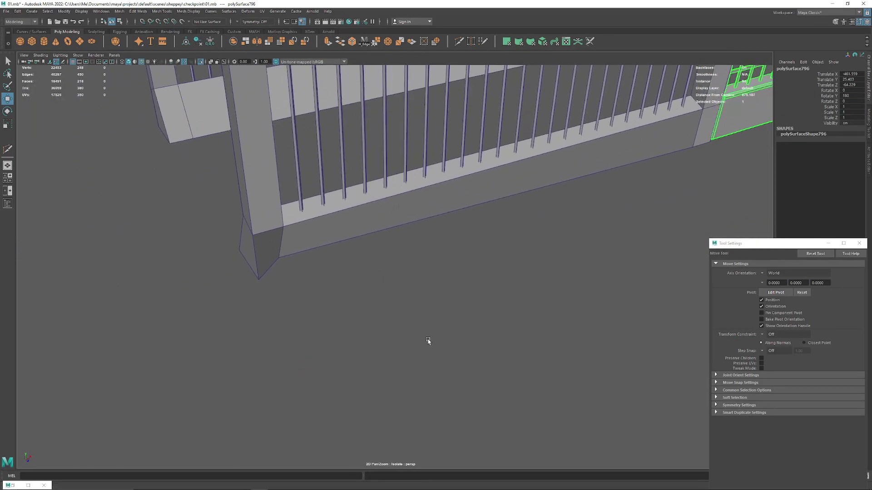
click(331, 238)
right_drag(332, 235, 309, 237)
click(279, 255)
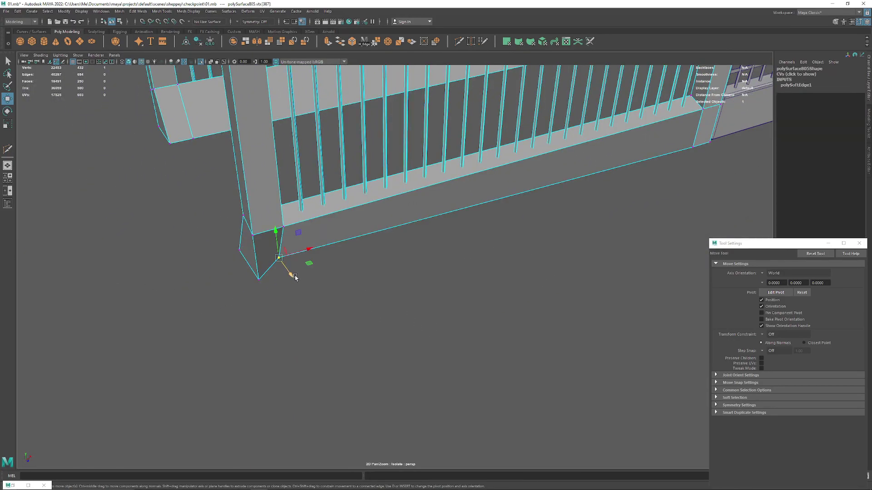
middle_drag(290, 275, 279, 283)
Return the fence to object mode and exit isolation to show the full scene
right_drag(372, 226, 403, 216)
scroll(372, 225, down, 5)
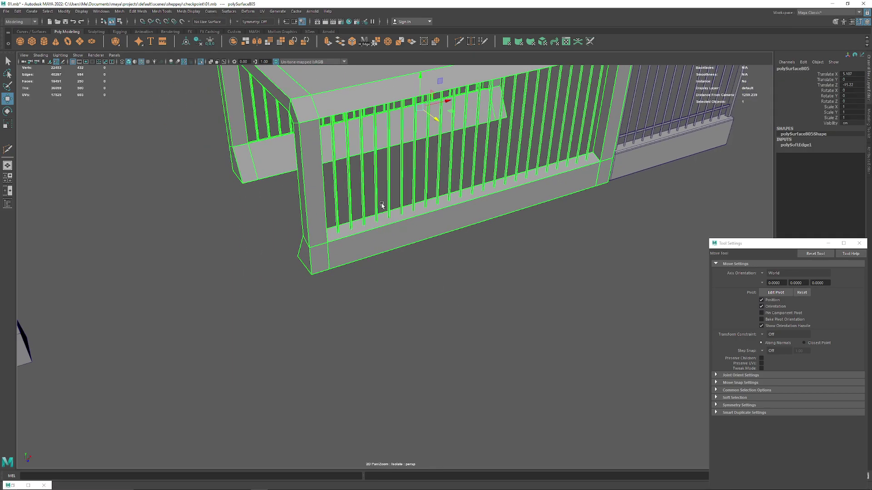
click(311, 298)
mouse_move(311, 297)
alt+mouse_down()
mouse_move(354, 175)
mouse_move(369, 233)
mouse_move(403, 228)
mouse_move(393, 232)
mouse_move(380, 162)
alt+mouse_up()
key(ctrl+1)
Orbit over the gate to the dark booth box and select it
mouse_move(418, 233)
alt+mouse_down()
mouse_move(406, 249)
mouse_move(414, 214)
alt+mouse_up()
scroll(414, 214, up, 5)
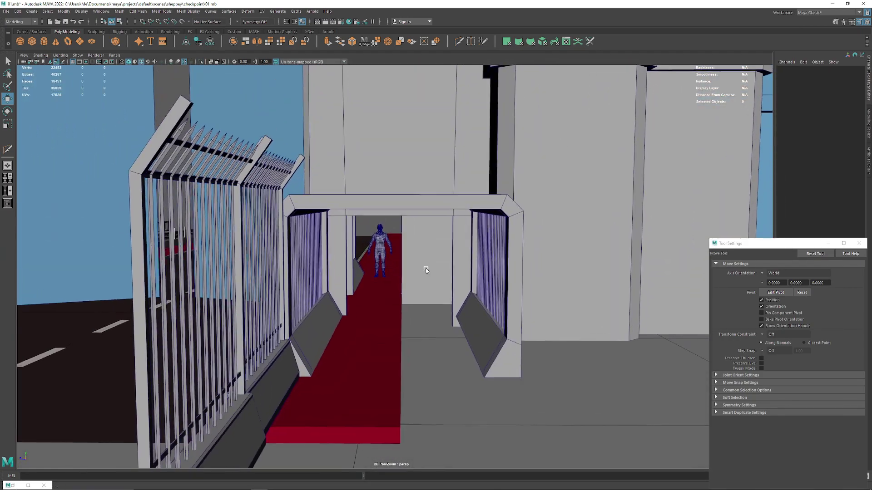
scroll(448, 408, up, 5)
scroll(341, 297, up, 4)
scroll(341, 297, down, 5)
mouse_move(341, 297)
alt+mouse_down()
mouse_move(389, 201)
mouse_move(345, 199)
mouse_move(400, 202)
mouse_move(371, 200)
mouse_move(381, 204)
alt+mouse_up()
scroll(373, 227, up, 3)
scroll(389, 201, down, 5)
scroll(371, 201, down, 3)
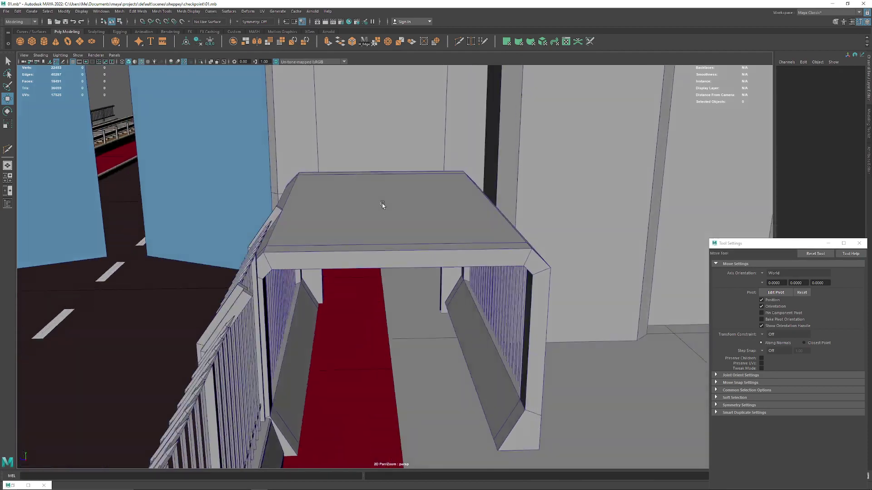
scroll(381, 204, up, 5)
mouse_move(384, 252)
alt+mouse_down()
mouse_move(440, 205)
mouse_move(568, 183)
mouse_move(559, 177)
mouse_move(449, 223)
alt+mouse_up()
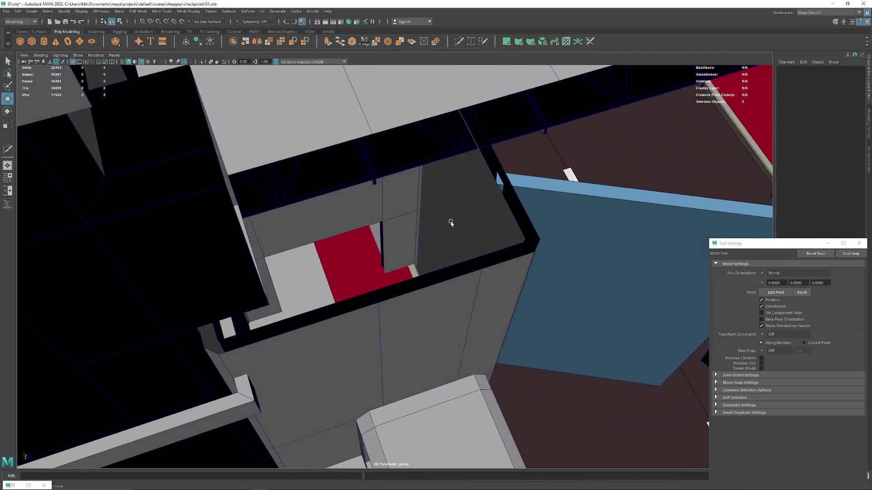
click(418, 256)
Isolate and frame the booth box, then select its large inner wall face
key(ctrl+1)
key(f)
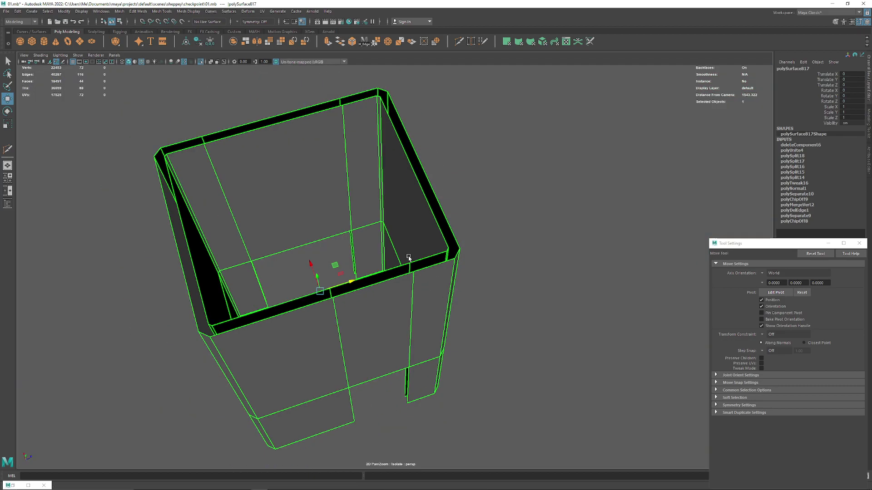
mouse_move(411, 253)
alt+mouse_down()
mouse_move(391, 165)
mouse_move(370, 284)
alt+mouse_up()
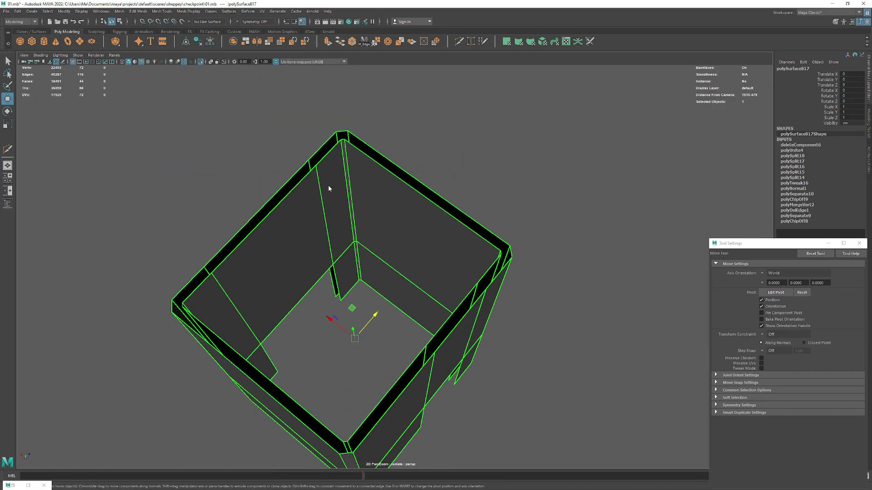
key(F11)
click(349, 180)
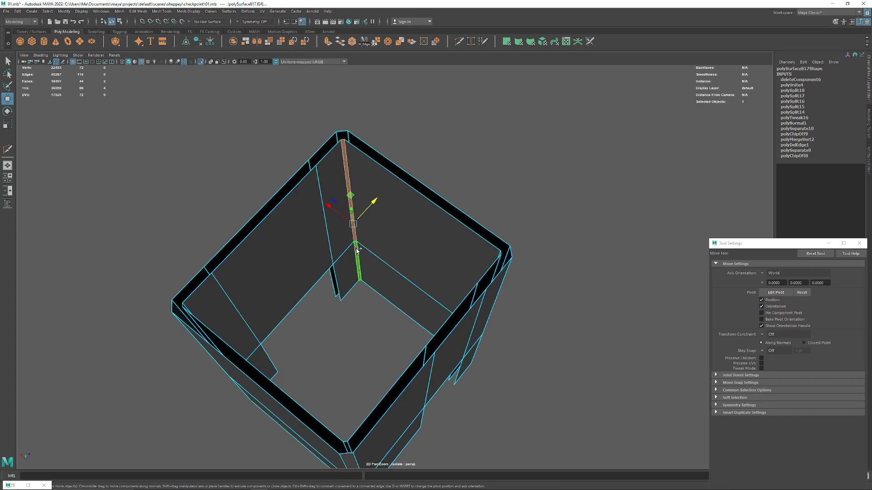
click(367, 268)
Slide the inner wall face sideways along X and return to object mode
mouse_move(376, 278)
alt+mouse_down()
mouse_move(419, 247)
mouse_move(366, 305)
mouse_move(375, 224)
alt+mouse_up()
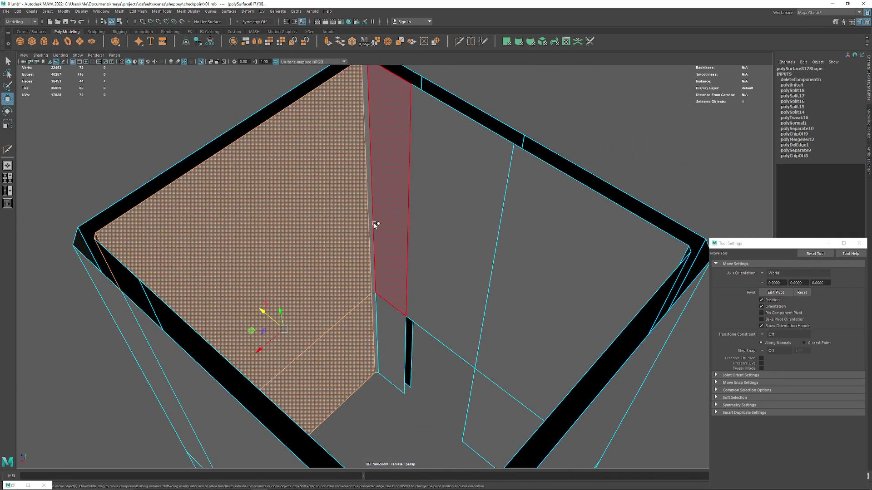
scroll(374, 307, down, 5)
alt+drag(374, 307, 314, 327)
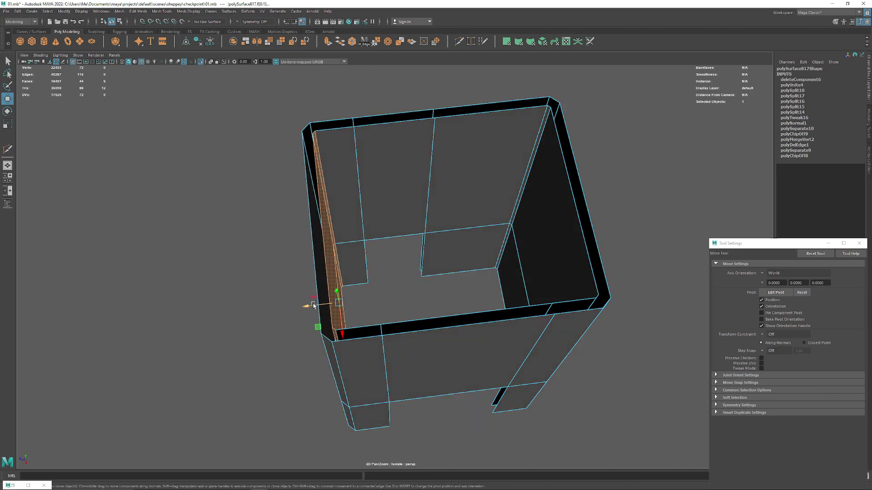
mouse_move(313, 305)
mouse_down()
mouse_move(362, 302)
mouse_move(349, 277)
mouse_move(399, 214)
mouse_up()
right_click(408, 208)
click(440, 196)
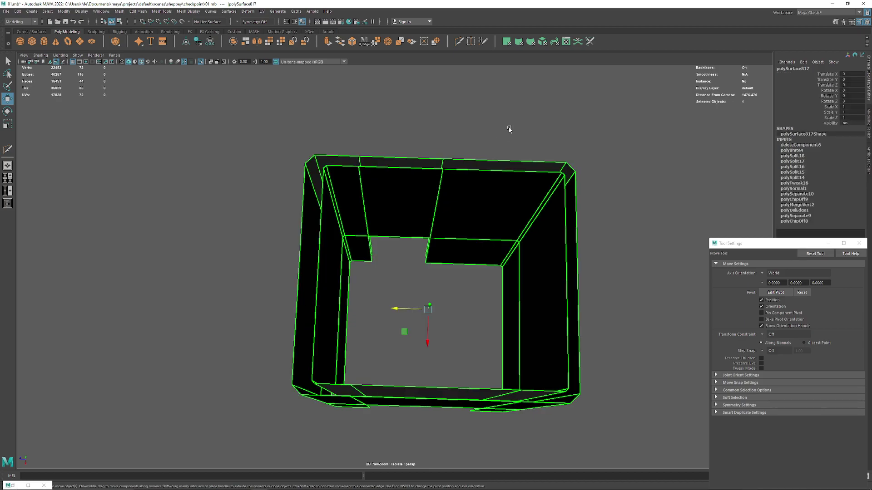
click(508, 130)
scroll(391, 181, down, 3)
alt+drag(392, 181, 418, 262)
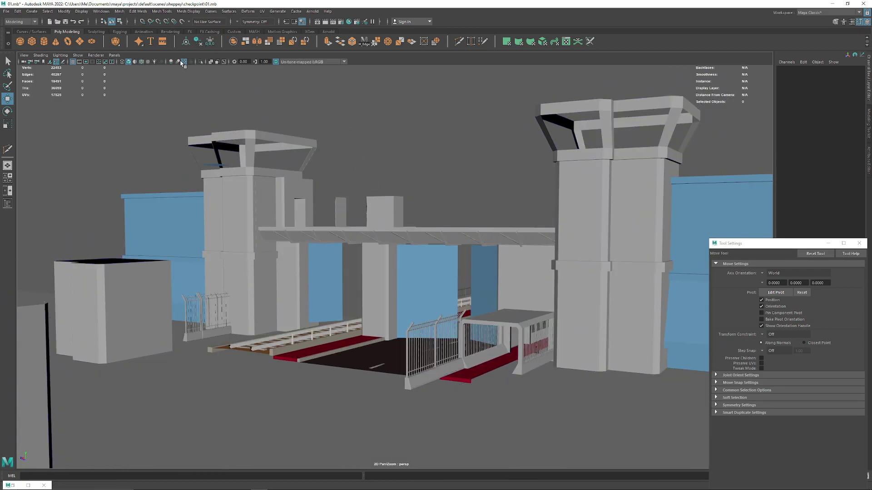
Hide the Tool Settings panel and tumble the view down into a checkpoint tower
mouse_move(462, 239)
alt+mouse_down()
mouse_move(441, 222)
mouse_move(458, 234)
alt+mouse_up()
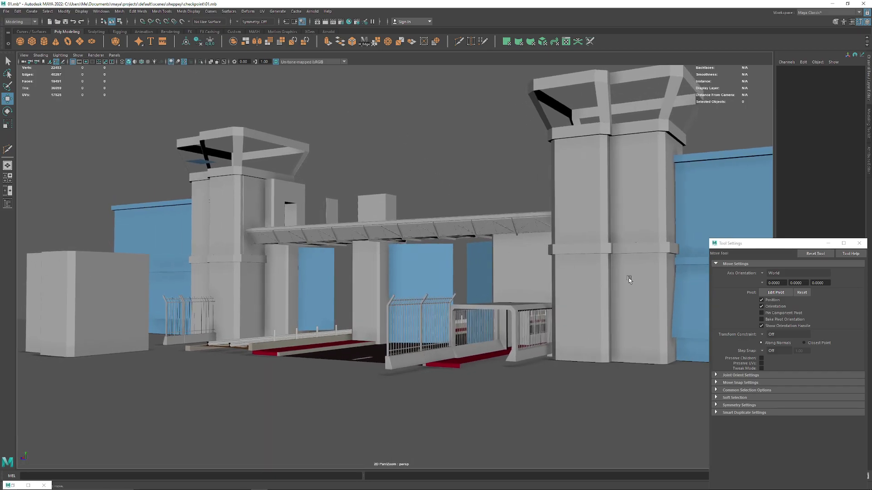
click(828, 243)
alt+drag(567, 327, 529, 266)
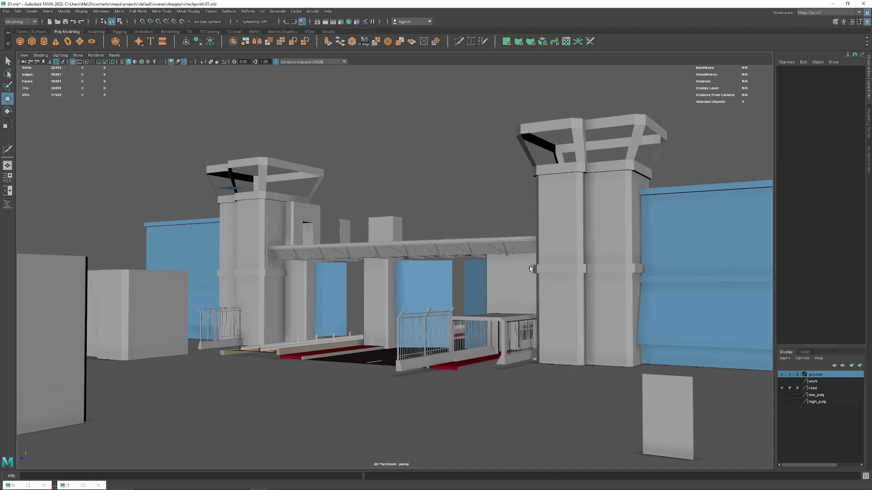
mouse_move(423, 260)
alt+mouse_down()
mouse_move(476, 262)
mouse_move(462, 275)
mouse_move(452, 274)
mouse_move(516, 265)
mouse_move(350, 264)
mouse_move(432, 260)
mouse_move(378, 246)
mouse_move(395, 264)
mouse_move(414, 237)
mouse_move(382, 200)
mouse_move(415, 203)
mouse_move(415, 215)
mouse_move(427, 217)
mouse_move(419, 209)
mouse_move(343, 200)
mouse_move(360, 208)
alt+mouse_up()
mouse_move(360, 208)
alt+right_down()
mouse_move(396, 277)
mouse_move(358, 327)
mouse_move(351, 308)
alt+right_up()
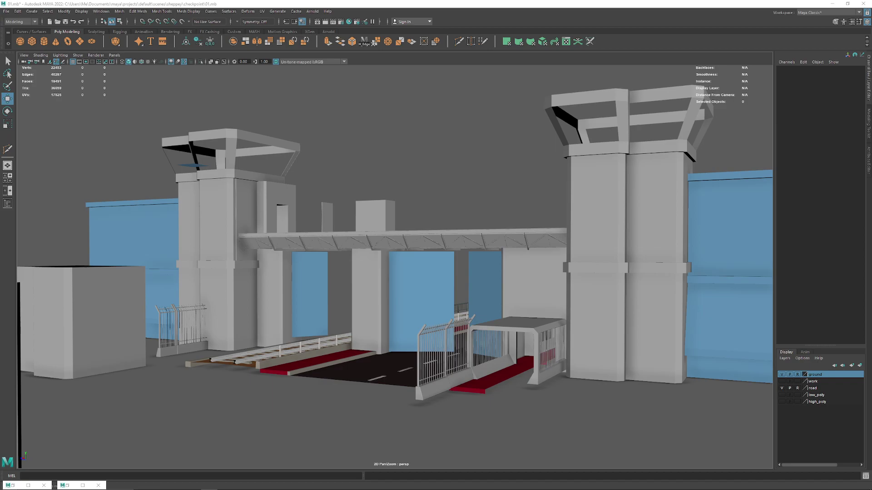
mouse_move(622, 335)
alt+mouse_down()
mouse_move(313, 256)
mouse_move(529, 308)
mouse_move(473, 268)
mouse_move(431, 318)
mouse_move(410, 308)
mouse_move(443, 400)
mouse_move(469, 236)
mouse_move(481, 237)
mouse_move(493, 198)
mouse_move(537, 351)
mouse_move(570, 284)
mouse_move(500, 278)
mouse_move(531, 337)
mouse_move(456, 136)
mouse_move(472, 255)
mouse_move(396, 165)
mouse_move(484, 155)
mouse_move(473, 172)
mouse_move(471, 161)
mouse_move(403, 145)
mouse_move(431, 136)
mouse_move(461, 134)
mouse_move(472, 156)
mouse_move(465, 223)
mouse_move(436, 189)
mouse_move(447, 278)
mouse_move(487, 301)
mouse_move(467, 307)
mouse_move(464, 219)
mouse_move(443, 199)
alt+mouse_up()
click(486, 303)
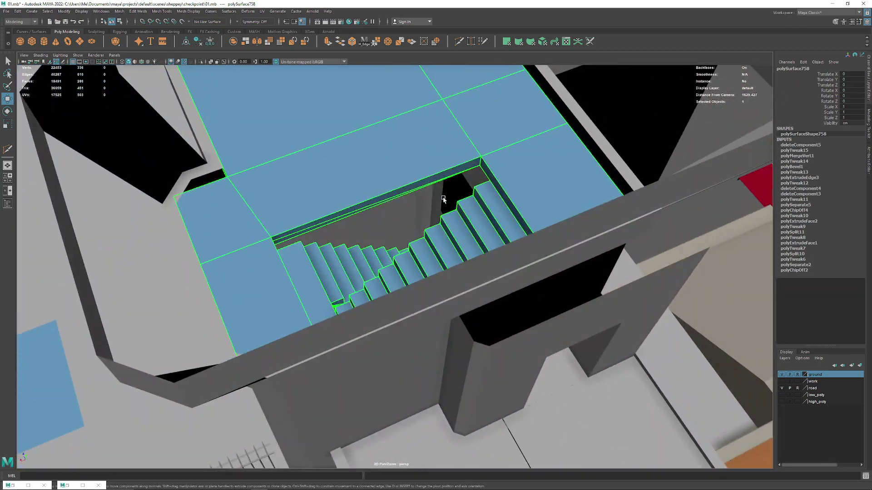
alt+drag(405, 235, 437, 200)
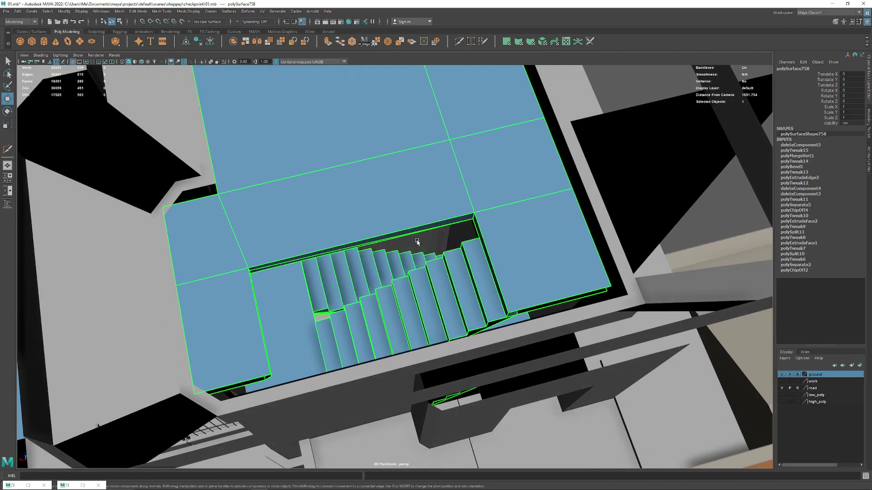
mouse_move(417, 241)
alt+mouse_down()
mouse_move(402, 256)
mouse_move(344, 245)
mouse_move(395, 245)
mouse_move(498, 309)
mouse_move(318, 181)
alt+mouse_up()
scroll(497, 309, down, 5)
click(198, 41)
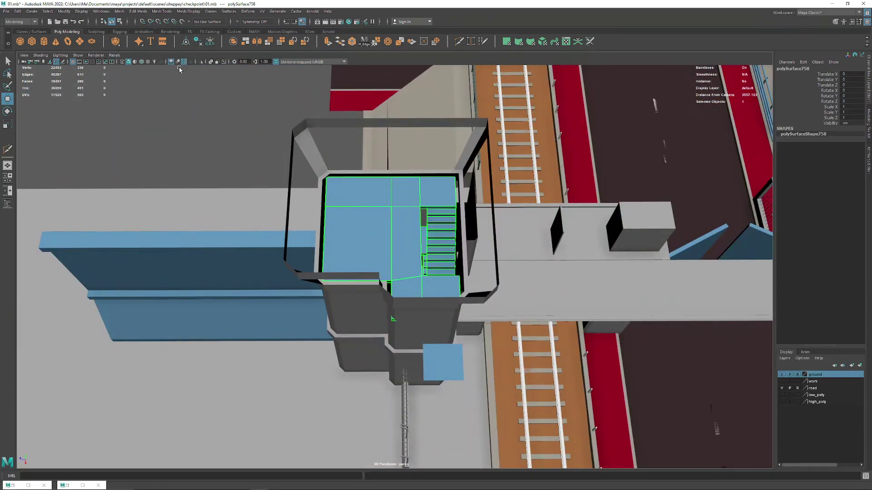
mouse_move(179, 69)
alt+mouse_down()
mouse_move(314, 181)
mouse_move(308, 189)
mouse_move(358, 197)
mouse_move(331, 240)
mouse_move(331, 215)
mouse_move(501, 191)
alt+mouse_up()
click(317, 177)
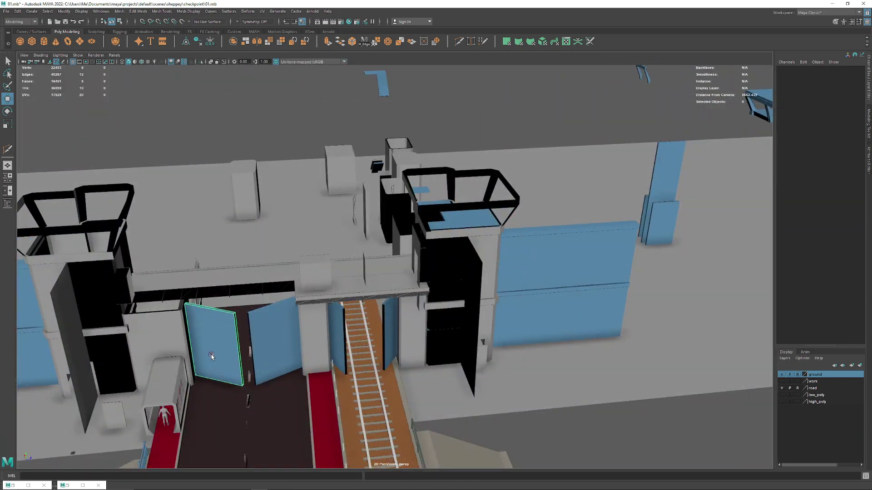
With wireframe on shaded, place human figures on the bridge and the stairwell tower top
alt+drag(217, 339, 256, 355)
click(260, 338)
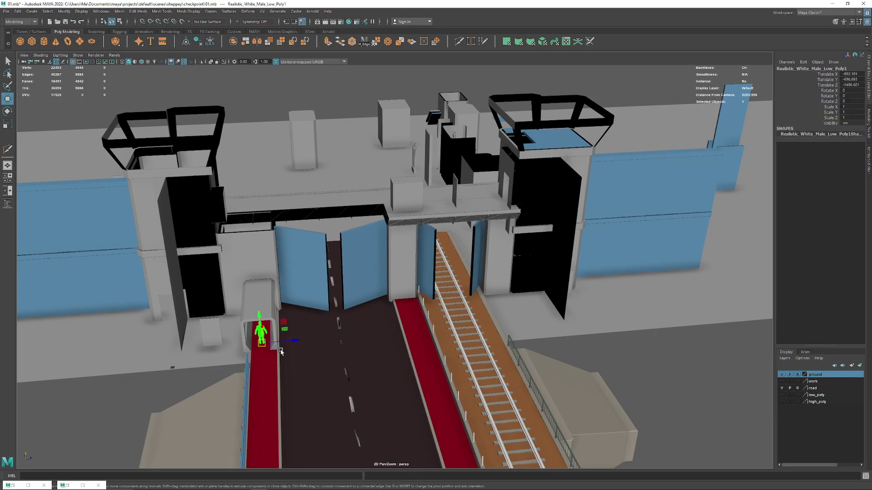
key(4)
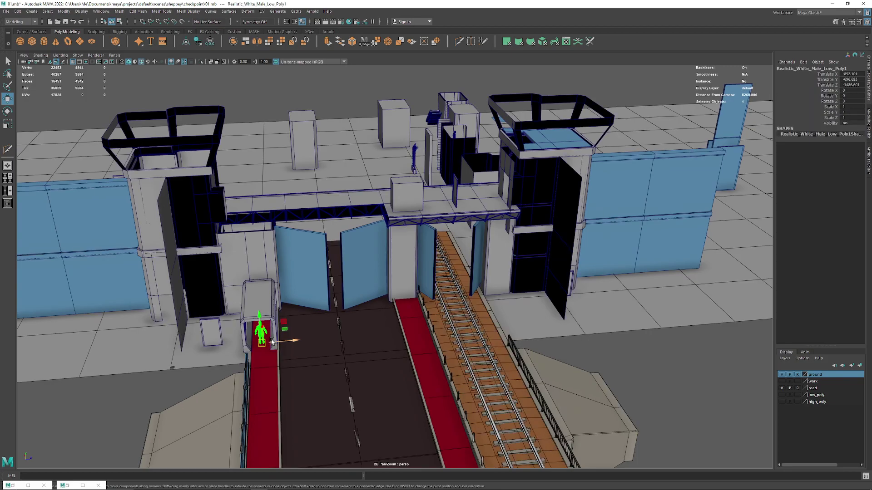
drag(259, 344, 349, 198)
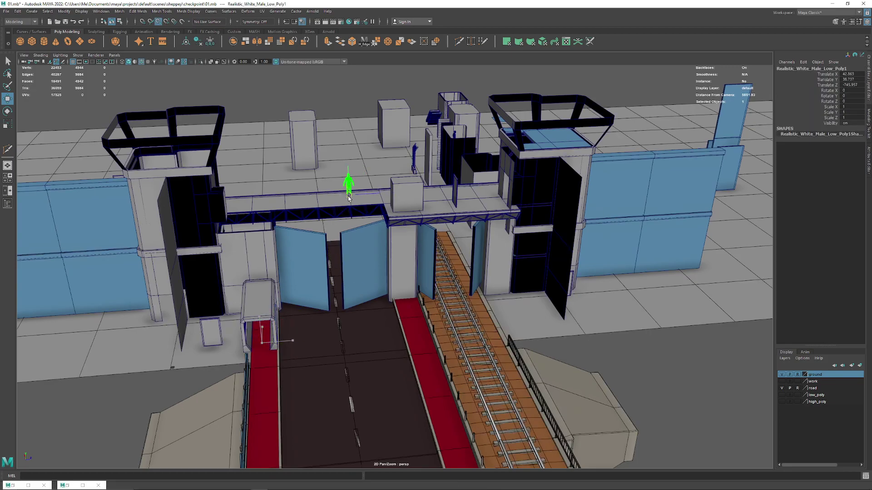
mouse_move(307, 221)
alt+mouse_down()
mouse_move(463, 277)
mouse_move(424, 300)
mouse_move(417, 287)
alt+mouse_up()
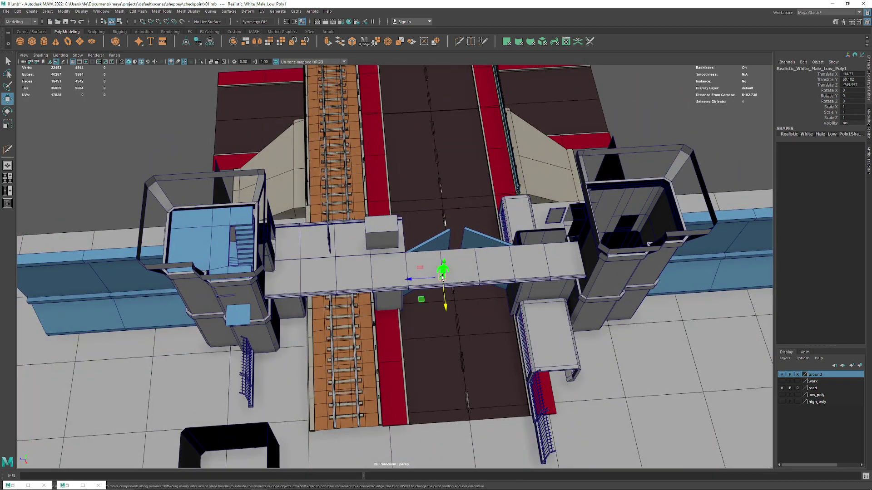
shift+drag(440, 278, 253, 230)
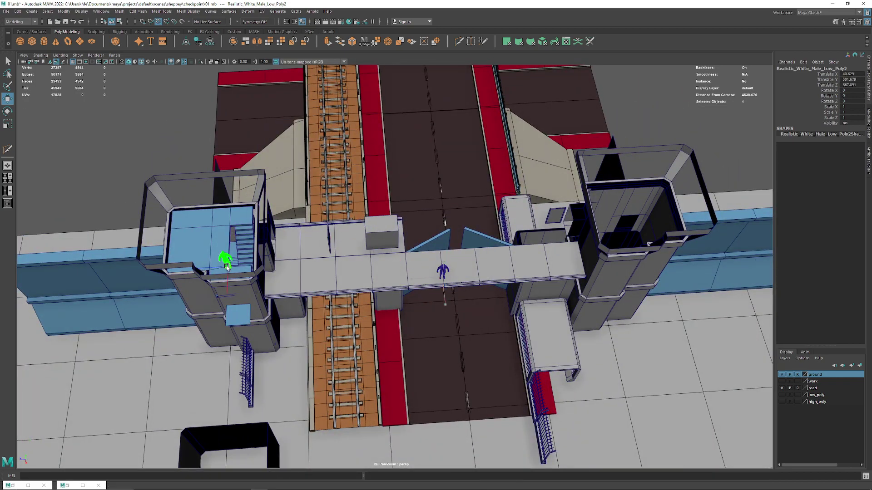
alt+drag(227, 267, 376, 447)
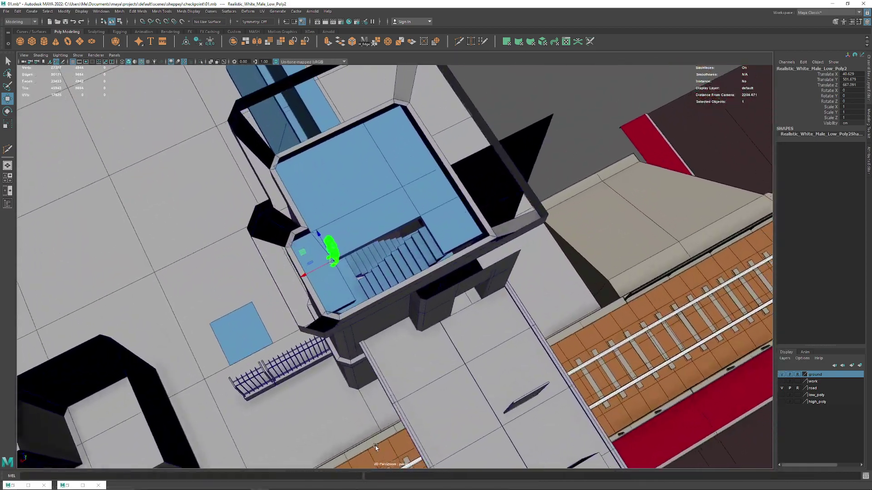
mouse_move(309, 276)
mouse_down()
mouse_move(289, 285)
mouse_move(361, 195)
mouse_move(429, 209)
mouse_up()
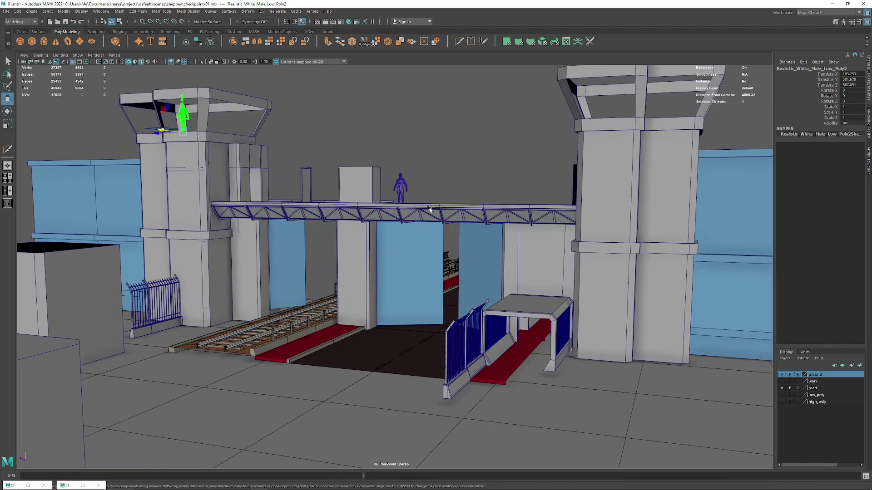
Place a figure in the booth walkway by the gate and turn the wireframe overlay off
click(400, 185)
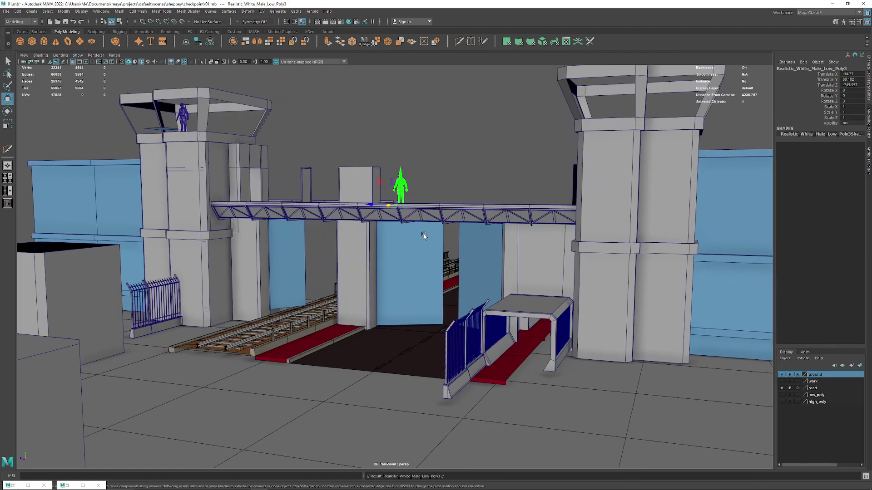
mouse_move(399, 208)
mouse_down()
mouse_move(503, 378)
mouse_move(459, 355)
mouse_up()
alt+right_drag(458, 356, 459, 411)
mouse_move(356, 374)
mouse_down()
mouse_move(444, 351)
mouse_move(418, 250)
mouse_move(530, 179)
mouse_move(466, 312)
mouse_up()
click(529, 179)
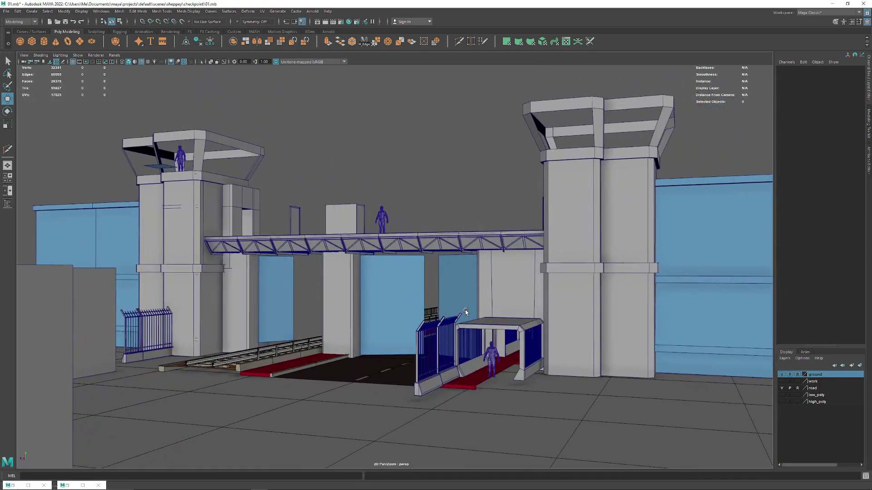
key(5)
mouse_move(410, 233)
alt+right_down()
mouse_move(409, 219)
mouse_move(404, 305)
mouse_move(414, 247)
mouse_move(404, 251)
alt+right_up()
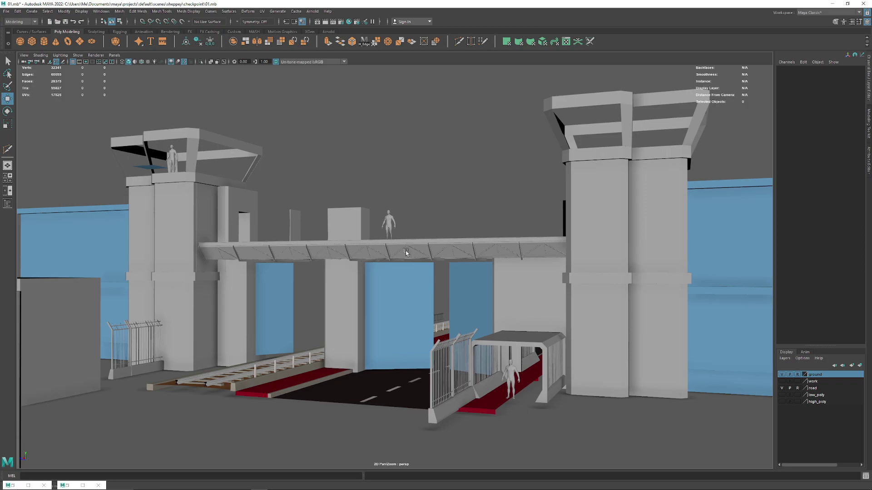
Set Rotate Y to 0 on the two left blue gate doors
alt+drag(321, 292, 325, 300)
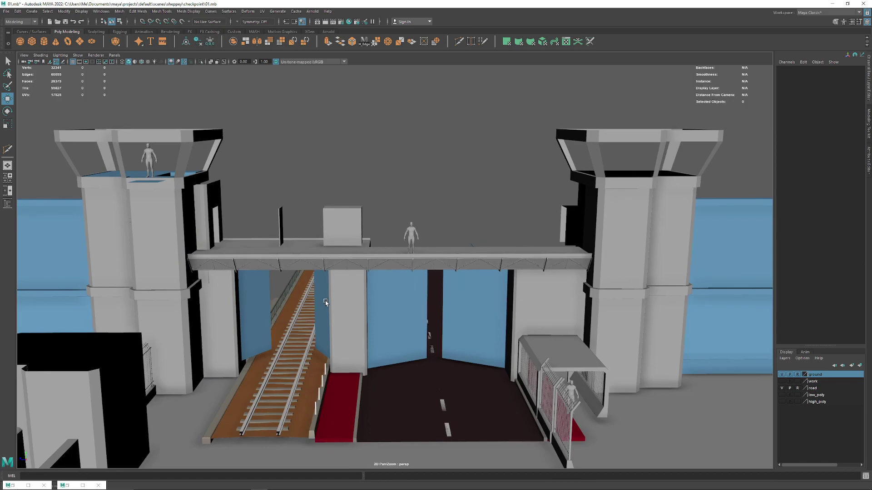
click(268, 302)
double_click(854, 96)
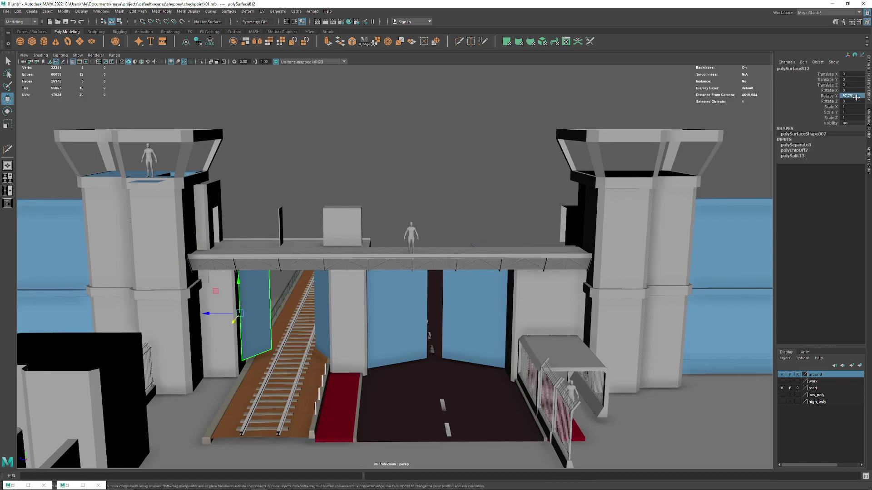
text(0)
key(Return)
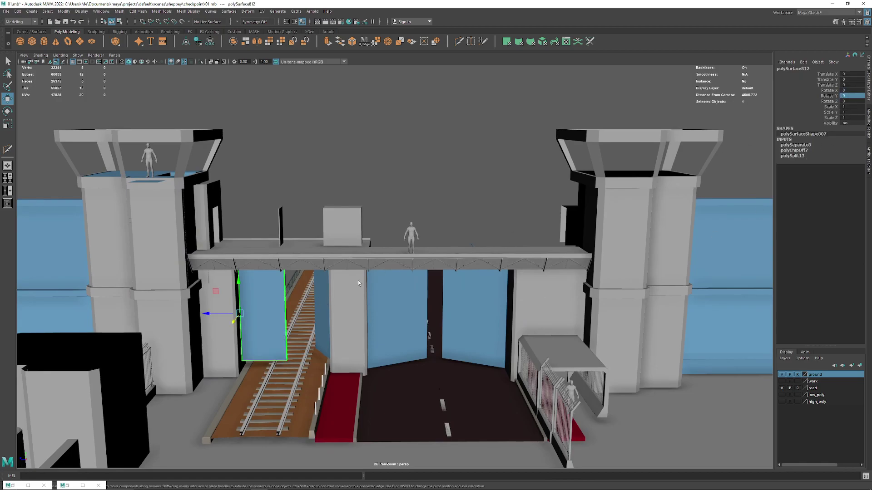
click(326, 298)
double_click(853, 96)
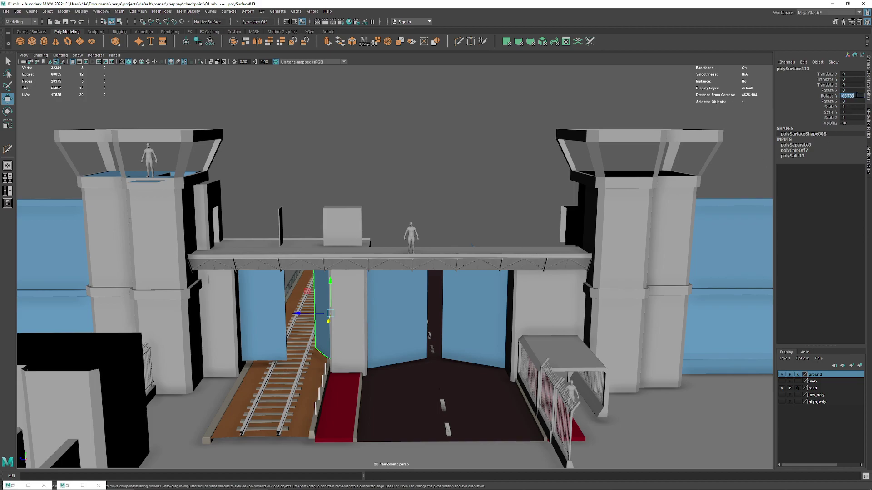
text(0)
key(Return)
Set Rotate Y to 0 on the middle and right blue gate doors
click(422, 301)
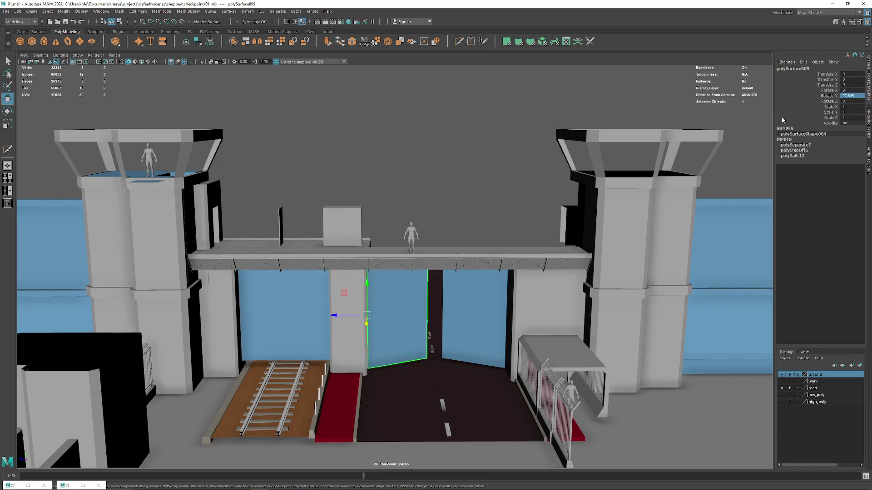
double_click(853, 97)
text(0)
key(Return)
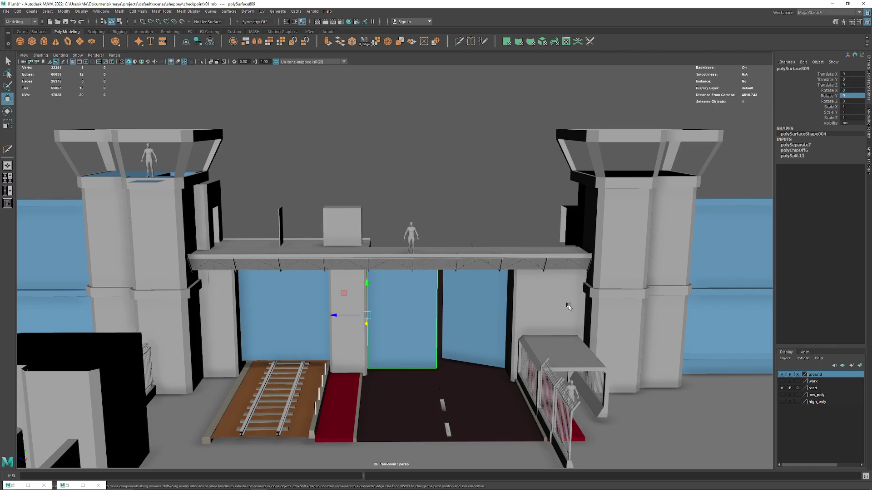
click(468, 306)
double_click(843, 96)
text(0)
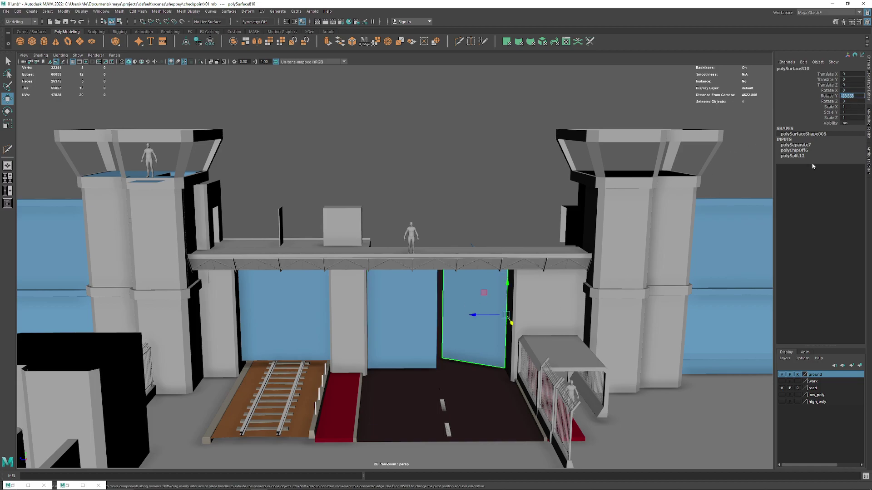
key(Return)
click(437, 166)
mouse_move(467, 232)
alt+mouse_down()
mouse_move(445, 249)
mouse_move(451, 208)
mouse_move(426, 233)
mouse_move(459, 231)
mouse_move(442, 225)
mouse_move(451, 239)
mouse_move(293, 225)
mouse_move(384, 231)
mouse_move(419, 220)
mouse_move(402, 269)
alt+mouse_up()
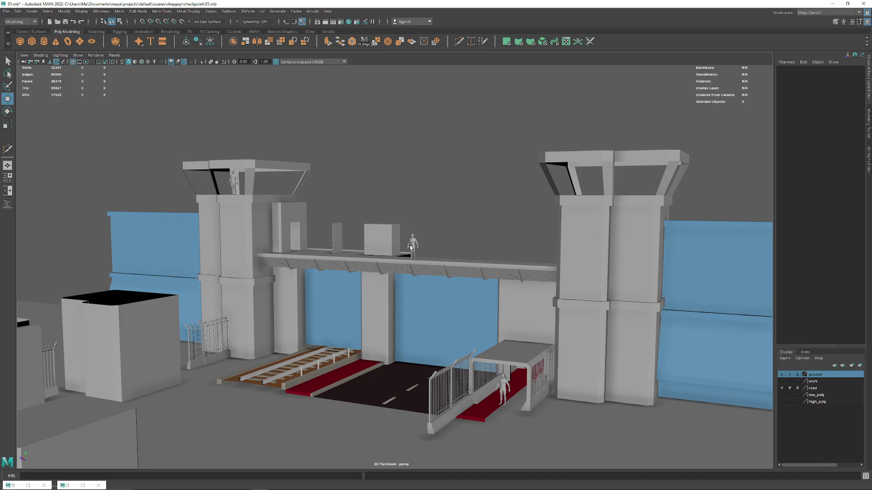
Frame the standing figure on the walkway, then orbit around the checkpoint scene
click(410, 246)
key(f)
scroll(386, 227, down, 5)
scroll(353, 208, down, 5)
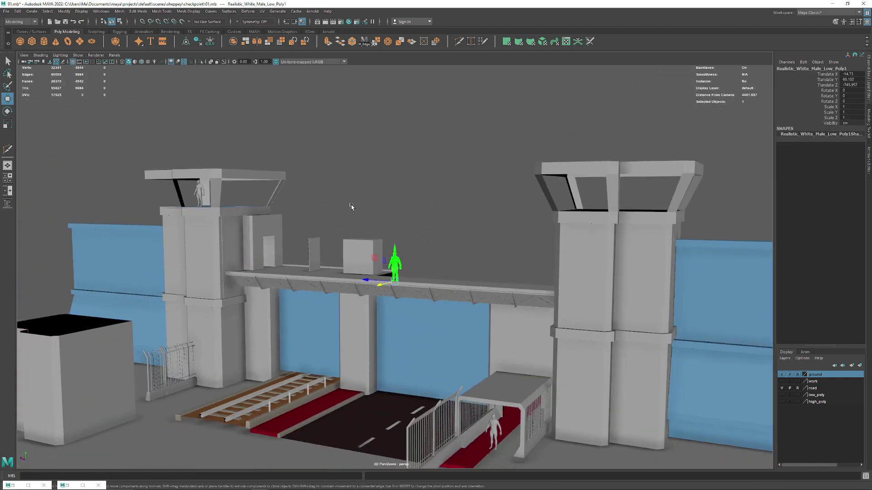
click(353, 208)
scroll(312, 276, up, 2)
mouse_move(312, 276)
alt+mouse_down()
mouse_move(379, 278)
mouse_move(368, 211)
alt+mouse_up()
Hide the tall foreground block and the two blocks on the right
click(443, 323)
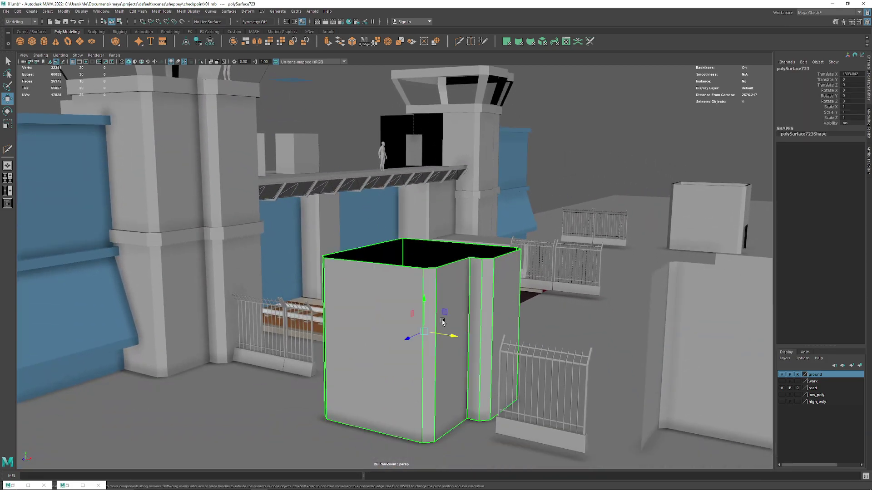
key(h)
click(719, 292)
key(h)
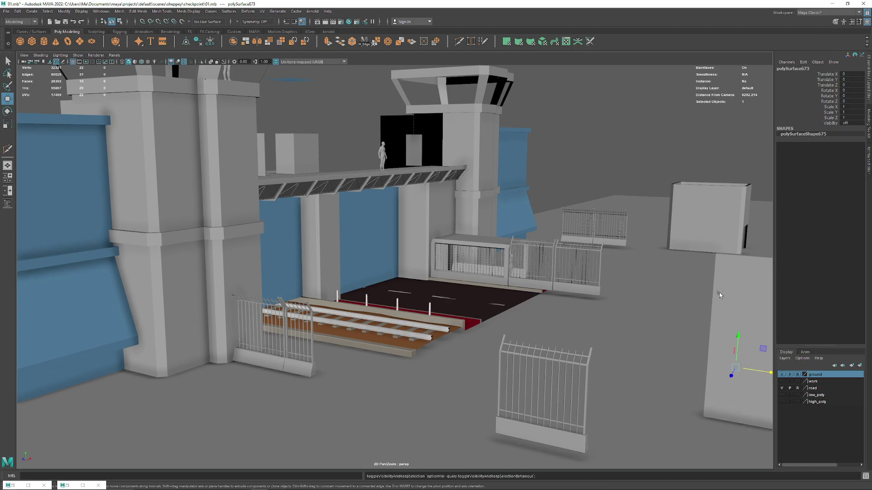
click(704, 207)
key(h)
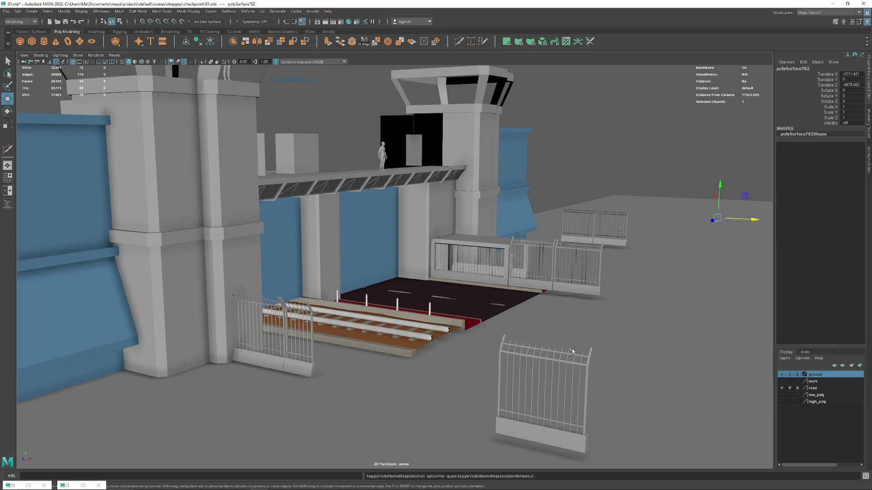
From a high top-down view, hide the twenty selected stray objects
scroll(537, 351, down, 5)
mouse_move(537, 351)
alt+mouse_down()
mouse_move(436, 298)
mouse_move(411, 144)
mouse_move(649, 435)
alt+mouse_up()
scroll(436, 298, down, 3)
key(ctrl+h)
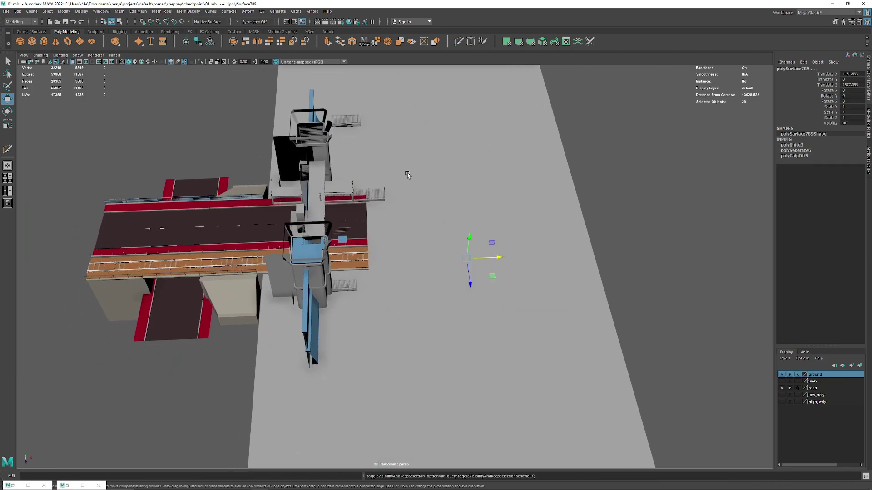
click(597, 243)
Hide the blue objects sitting off in the far corner of the scene
alt+drag(597, 244, 131, 104)
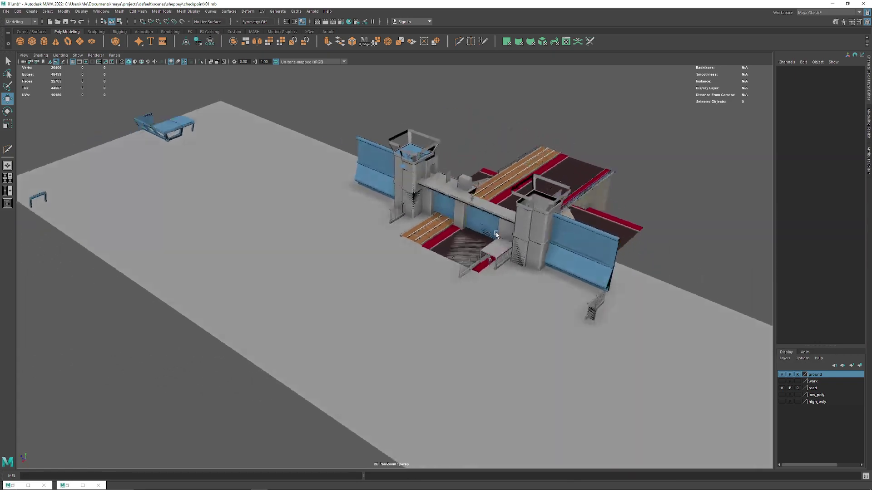
drag(63, 111, 255, 162)
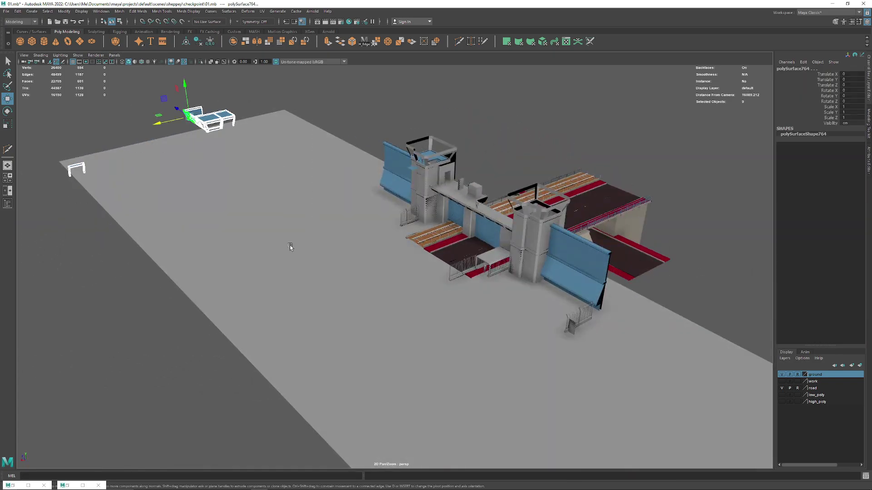
key(ctrl+h)
click(502, 173)
Delete the cube on the walkway bridge, then view the gate's left side
mouse_move(501, 172)
alt+mouse_down()
mouse_move(323, 258)
mouse_move(366, 250)
alt+mouse_up()
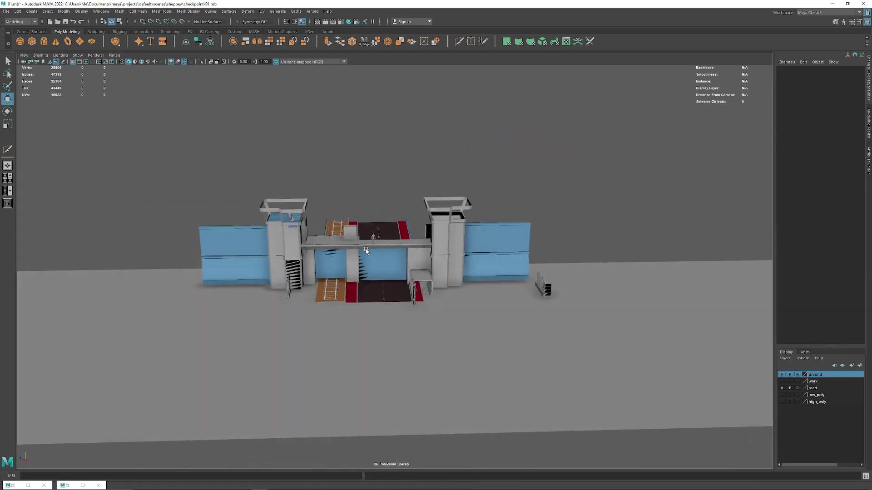
scroll(366, 250, up, 5)
click(330, 232)
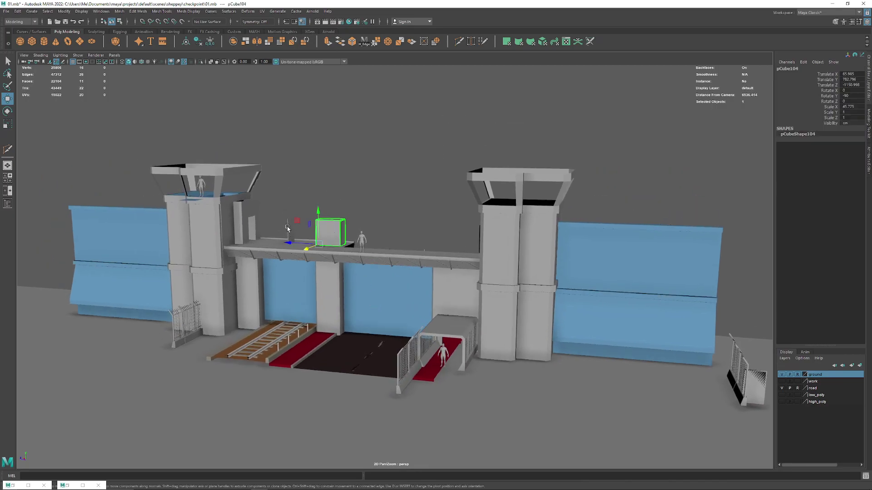
key(Delete)
mouse_move(307, 276)
alt+mouse_down()
mouse_move(333, 244)
mouse_move(320, 236)
alt+mouse_up()
scroll(332, 310, up, 3)
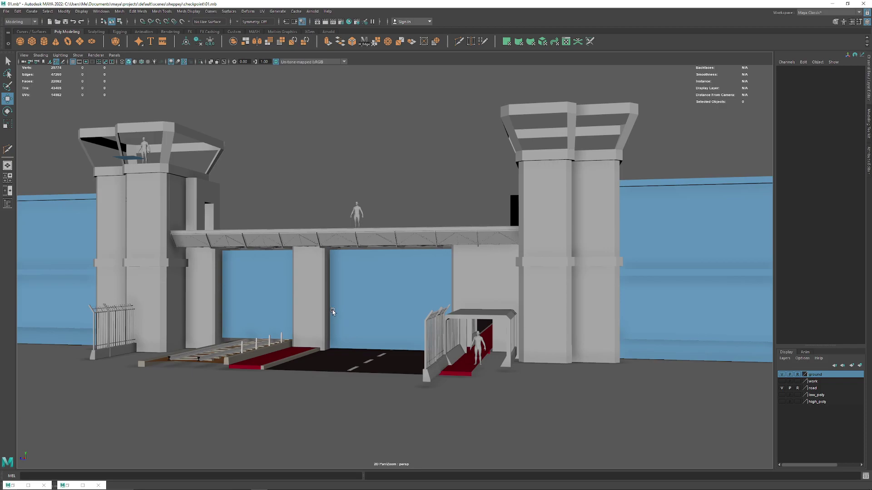
alt+drag(332, 309, 364, 278)
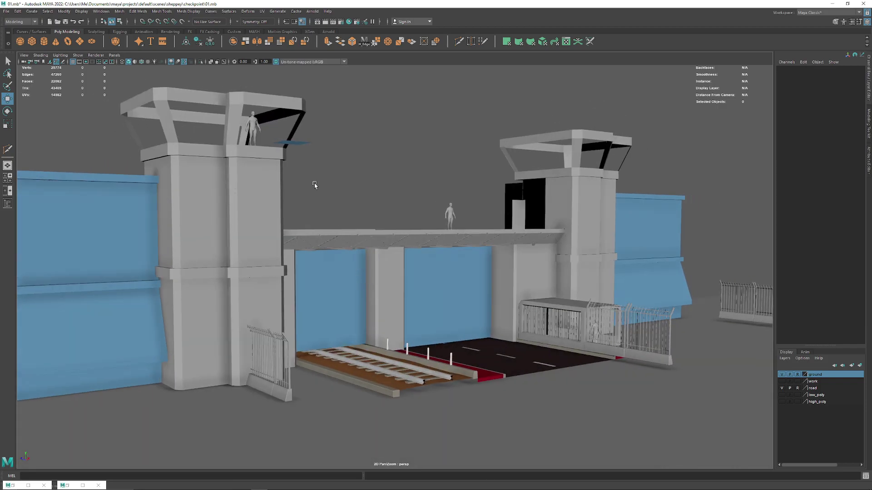
click(302, 144)
click(338, 180)
mouse_move(439, 234)
alt+mouse_down()
mouse_move(358, 247)
mouse_move(416, 404)
mouse_move(446, 289)
mouse_move(512, 259)
alt+mouse_up()
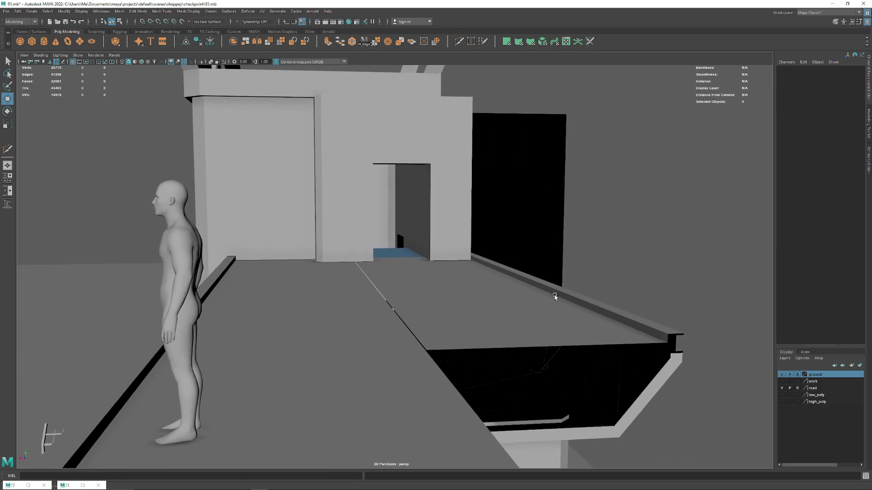
mouse_move(556, 296)
alt+mouse_down()
mouse_move(370, 284)
mouse_move(430, 291)
mouse_move(412, 298)
mouse_move(405, 276)
mouse_move(538, 281)
mouse_move(518, 271)
mouse_move(486, 292)
mouse_move(351, 284)
mouse_move(394, 272)
mouse_move(380, 292)
mouse_move(431, 204)
mouse_move(386, 273)
mouse_move(447, 268)
mouse_move(407, 268)
mouse_move(399, 335)
mouse_move(320, 312)
mouse_move(329, 320)
alt+mouse_up()
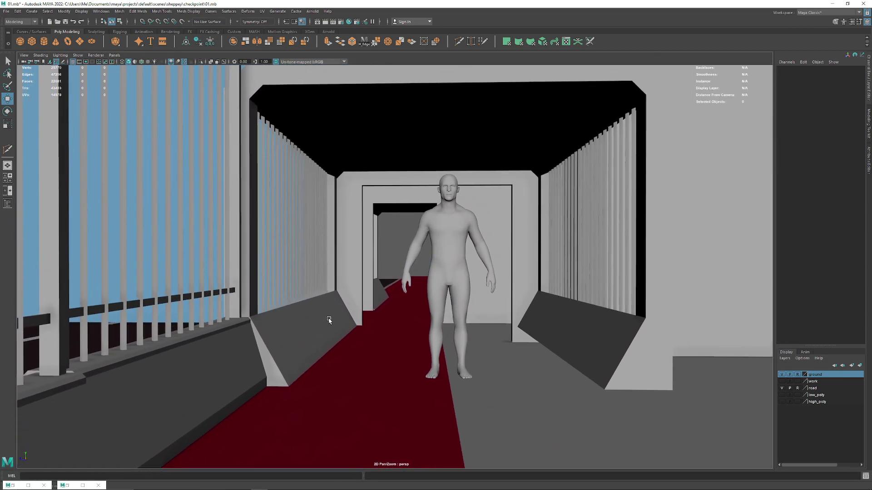
mouse_move(328, 320)
alt+mouse_down()
mouse_move(408, 249)
mouse_move(381, 247)
mouse_move(387, 263)
mouse_move(408, 264)
mouse_move(372, 264)
mouse_move(537, 260)
mouse_move(506, 265)
mouse_move(428, 228)
mouse_move(492, 207)
alt+mouse_up()
click(381, 248)
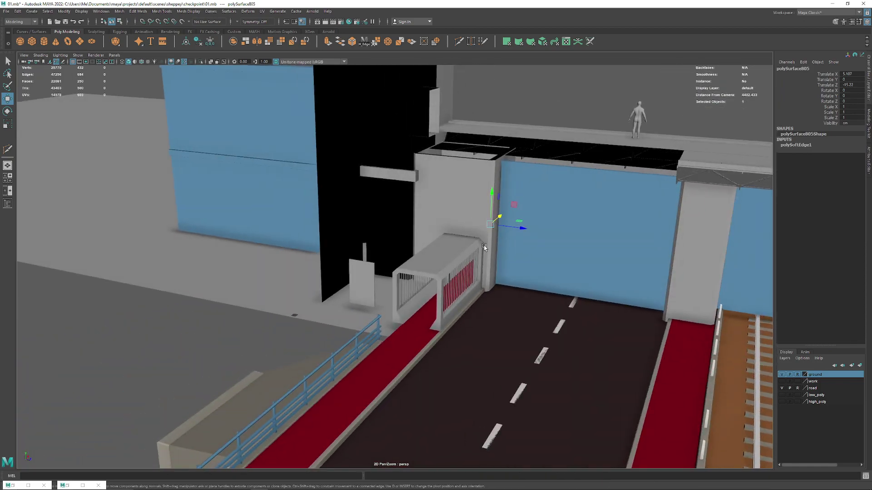
Show wireframe edges on the shaded models (key 4) while orbiting down the corridor
alt+drag(485, 247, 504, 253)
key(4)
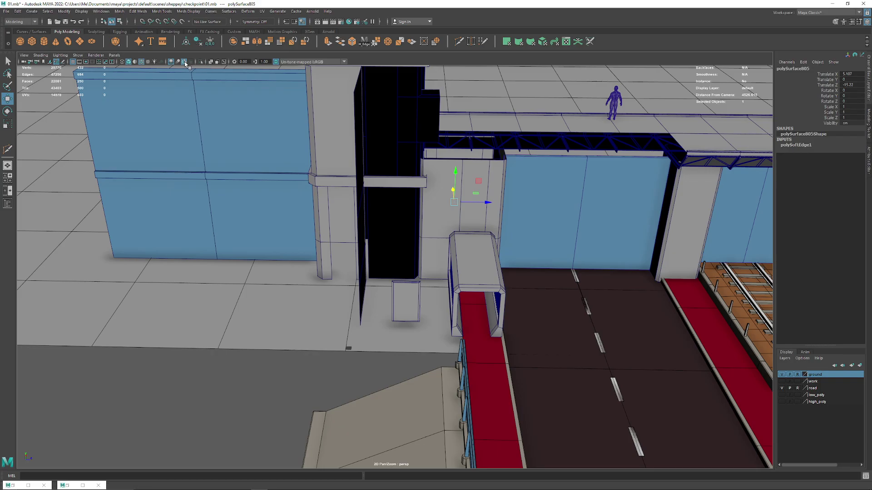
mouse_move(319, 154)
alt+mouse_down()
mouse_move(477, 140)
mouse_move(436, 142)
alt+mouse_up()
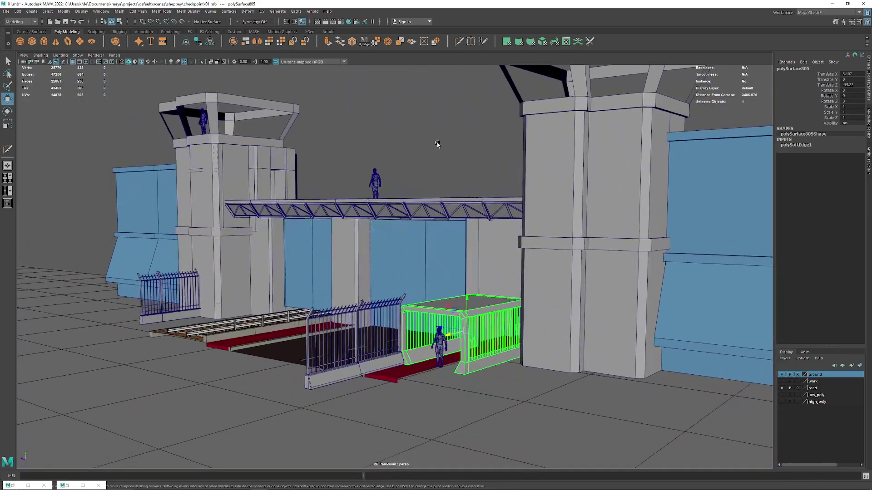
click(436, 143)
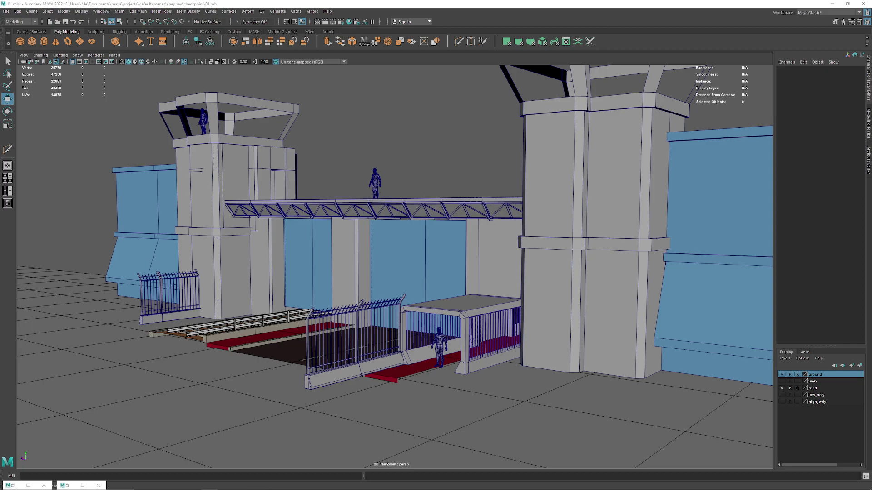